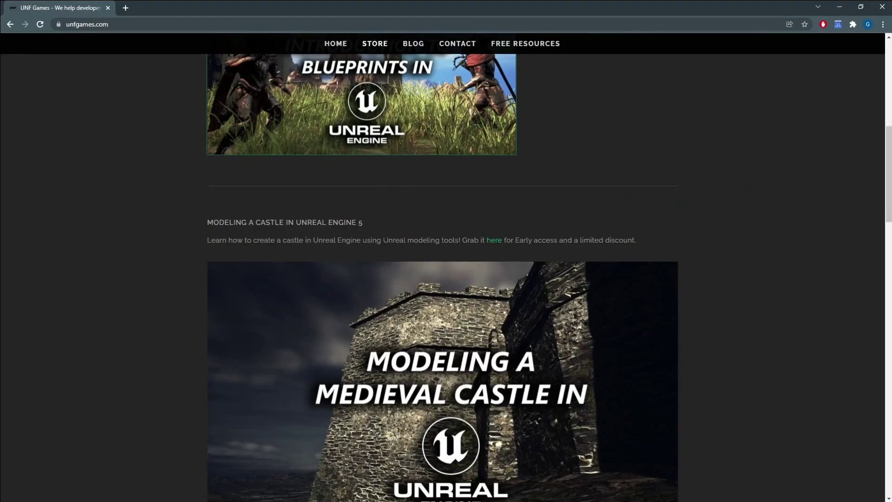
- Look over the Unreal Engine courses and marketplace assets offered on the UNF Games home page
{"action": "scroll", "coordinate": [442, 267], "scroll_direction": "up", "scroll_amount": 9}
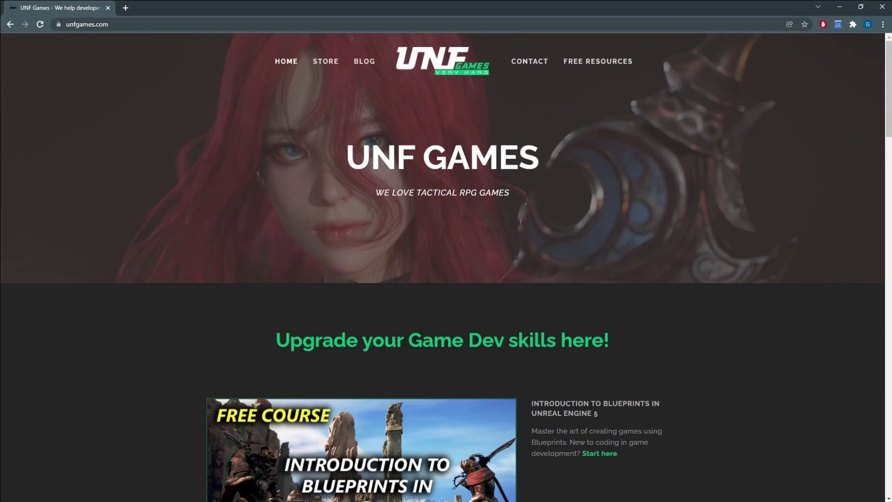
{"action": "scroll", "coordinate": [442, 267], "scroll_direction": "down", "scroll_amount": 3}
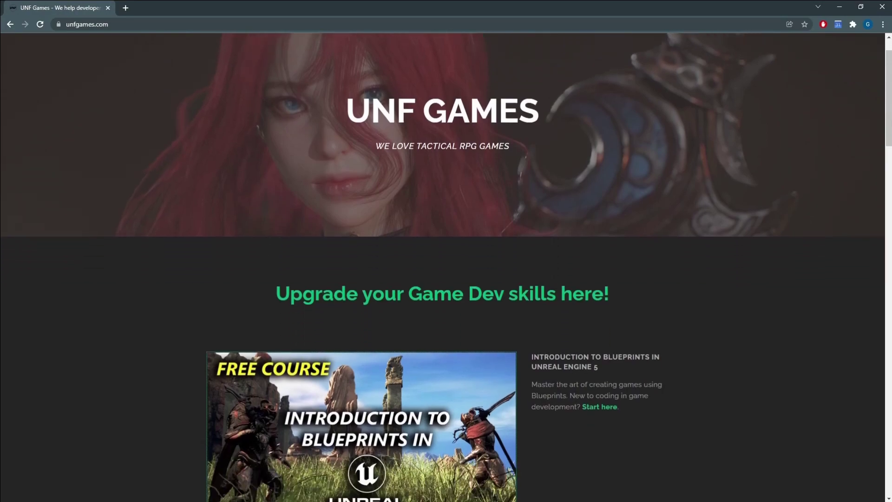
{"action": "scroll", "coordinate": [442, 267], "scroll_direction": "down", "scroll_amount": 2}
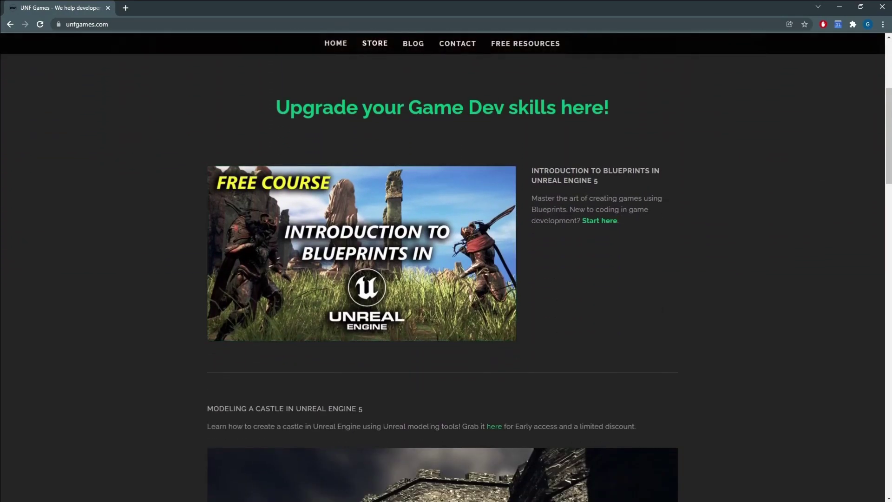
{"action": "scroll", "coordinate": [442, 276], "scroll_direction": "down", "scroll_amount": 4}
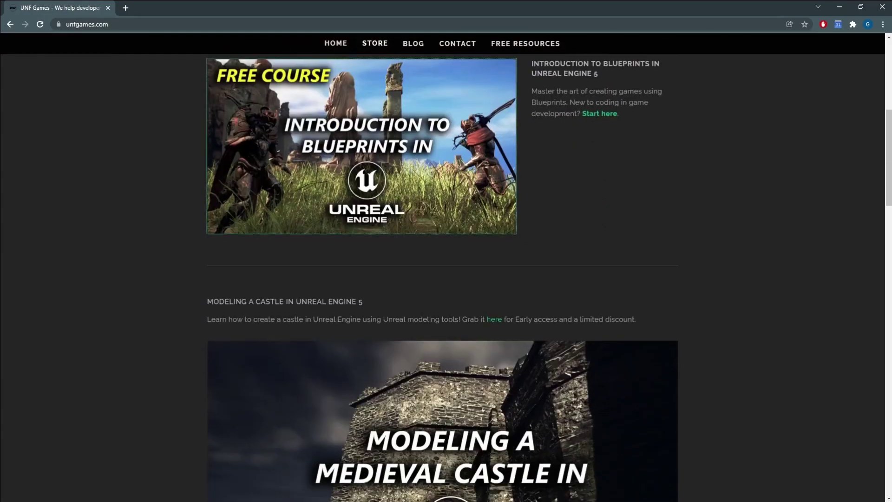
{"action": "scroll", "coordinate": [442, 276], "scroll_direction": "down", "scroll_amount": 2}
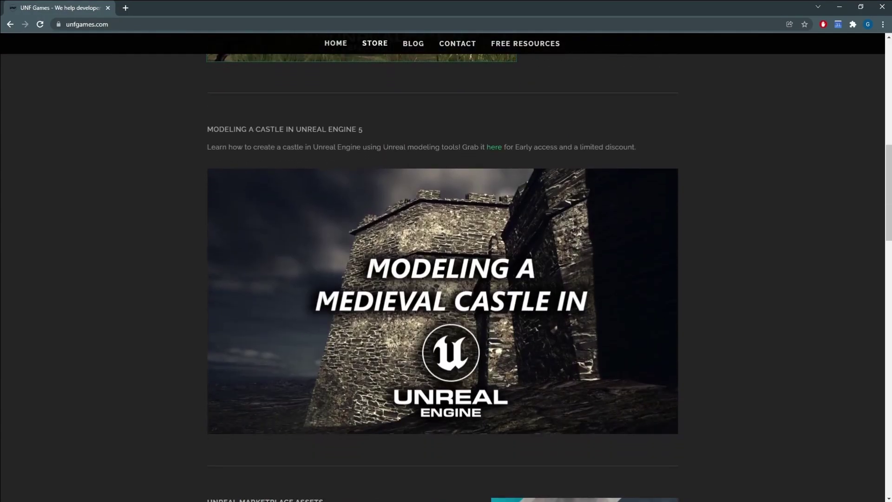
{"action": "scroll", "coordinate": [443, 276], "scroll_direction": "down", "scroll_amount": 7}
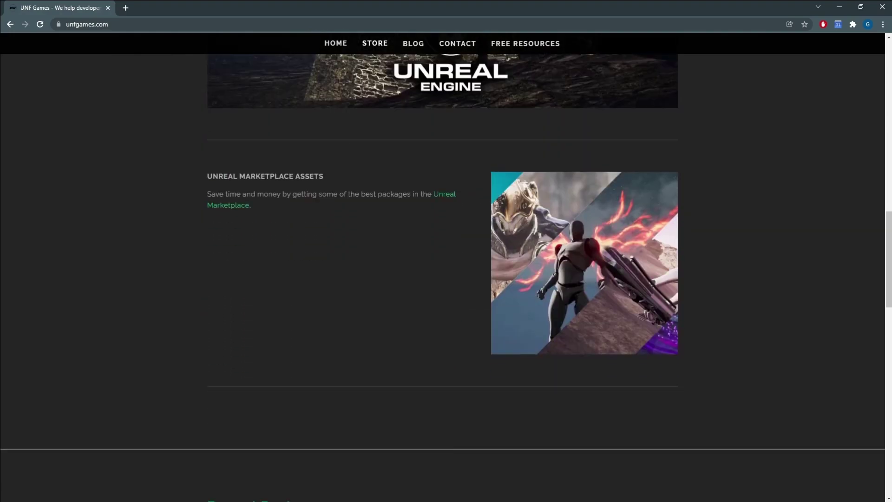
{"action": "scroll", "coordinate": [442, 276], "scroll_direction": "up", "scroll_amount": 15}
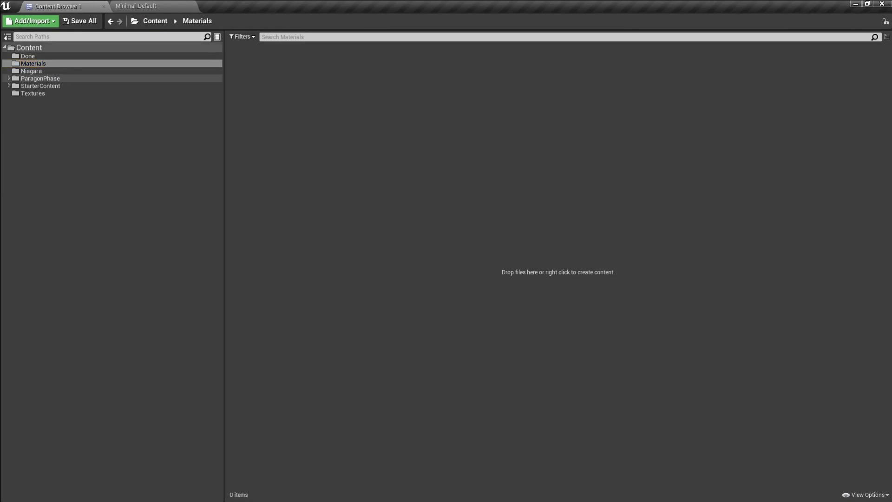
- Check the Niagara folder, then examine the T_Ember, T_Flare and T_GalaxyNoise03 textures in the Textures folder
{"action": "left_click", "coordinate": [38, 72]}
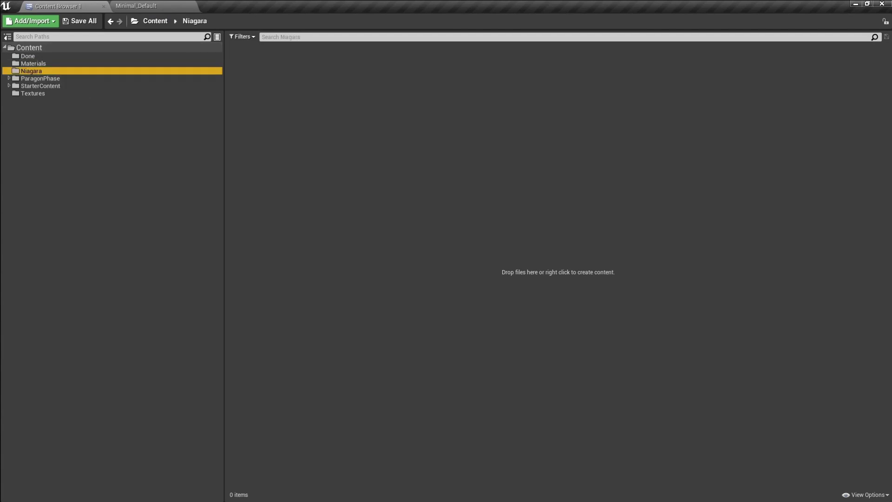
{"action": "left_click", "coordinate": [34, 94]}
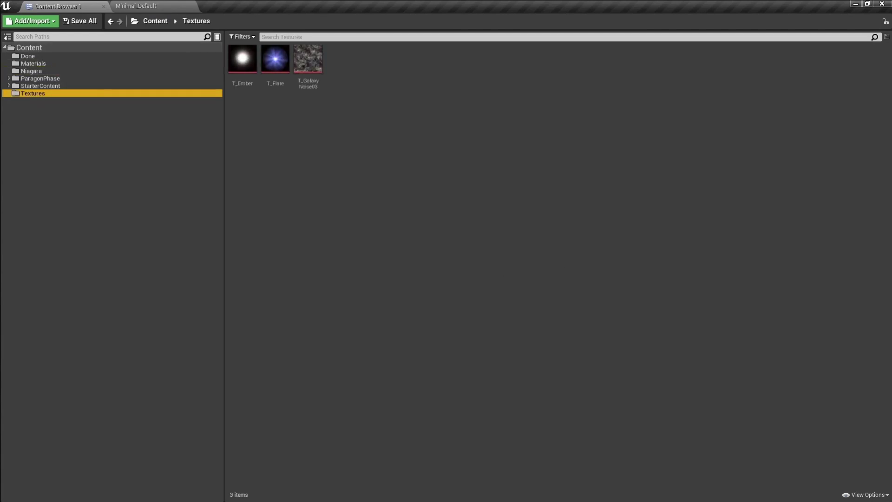
{"action": "left_click", "coordinate": [248, 74]}
{"action": "left_click", "coordinate": [279, 73]}
{"action": "left_click", "coordinate": [313, 73]}
{"action": "left_click", "coordinate": [256, 78]}
{"action": "left_click", "coordinate": [311, 71], "text": "shift"}
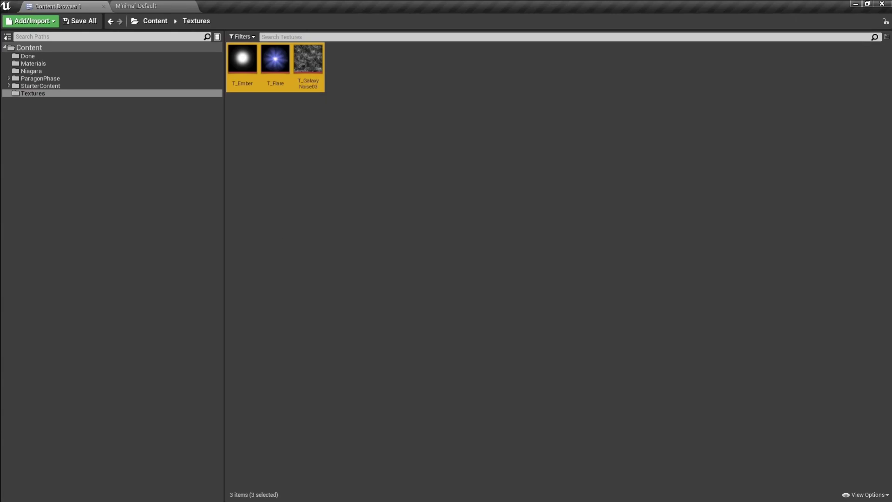
{"action": "left_click", "coordinate": [321, 139]}
- Inspect the ParagonPhase folder's contents and view the effect in the R_Ability_Intro animation preview
{"action": "left_click", "coordinate": [32, 72]}
{"action": "left_click", "coordinate": [33, 94]}
{"action": "left_click", "coordinate": [40, 79]}
{"action": "left_click", "coordinate": [32, 71]}
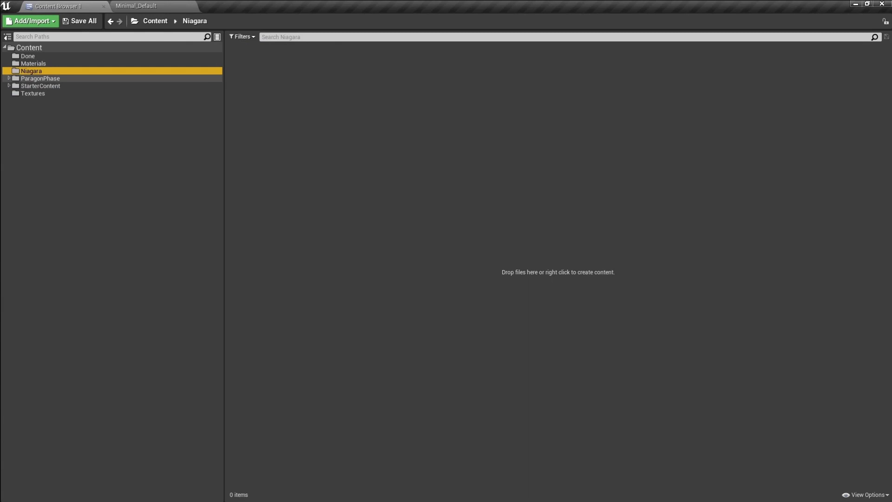
{"action": "left_click", "coordinate": [40, 78]}
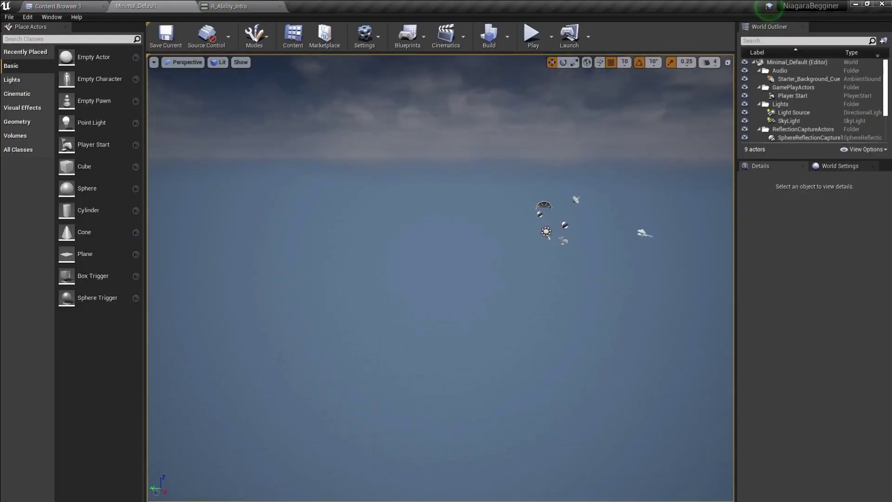
{"action": "left_click", "coordinate": [232, 4]}
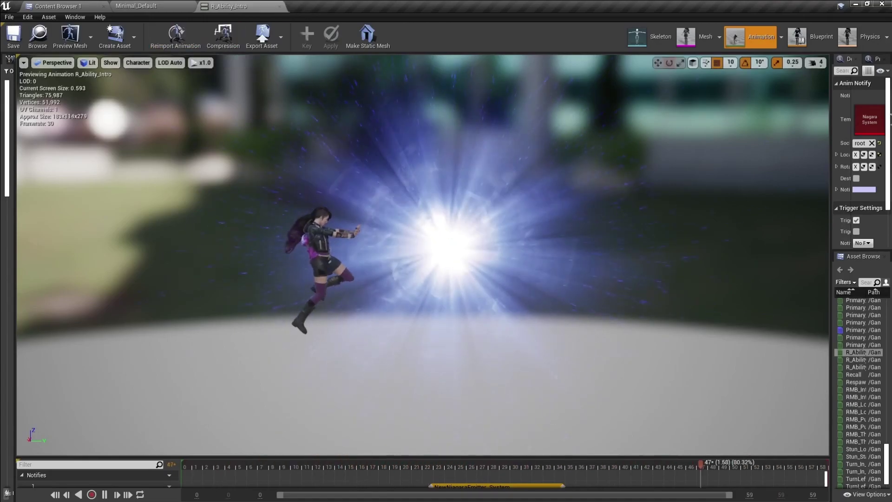
{"action": "left_click", "coordinate": [70, 6]}
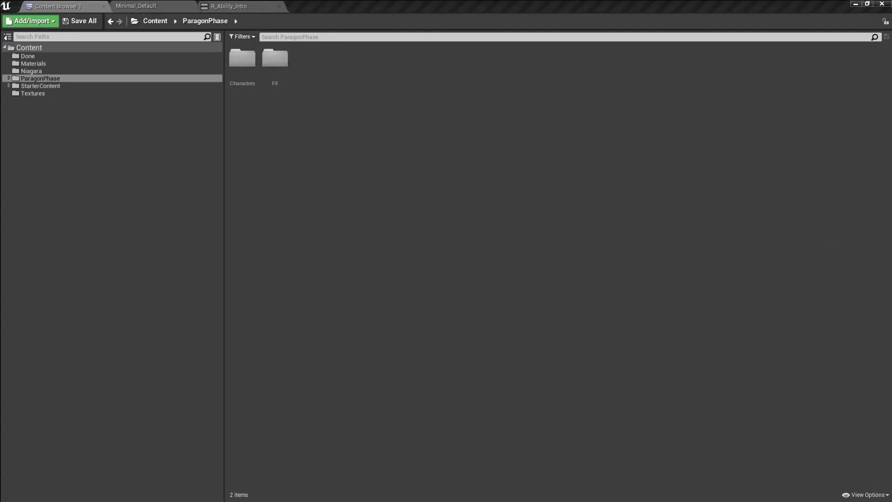
- Switch to the Epic Games Launcher, look through the Marketplace results for "paragon", and return to the editor
{"action": "key", "text": "alt+Tab"}
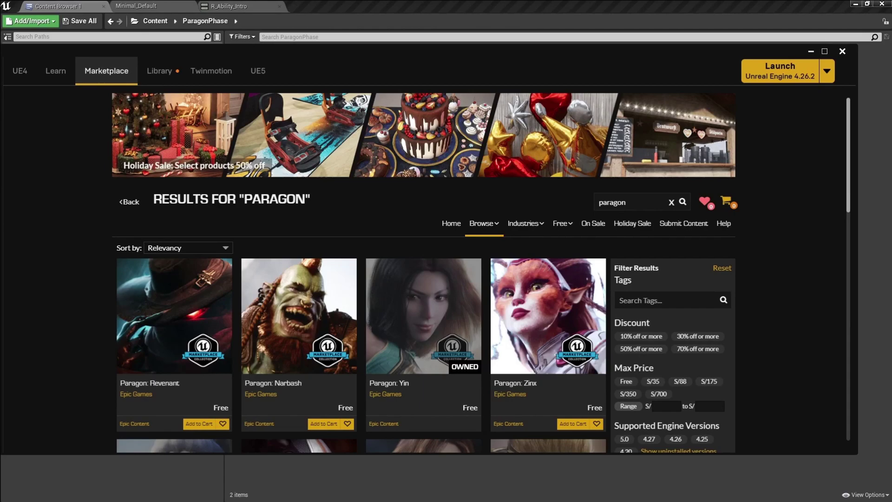
{"action": "scroll", "coordinate": [424, 279], "scroll_direction": "down", "scroll_amount": 4}
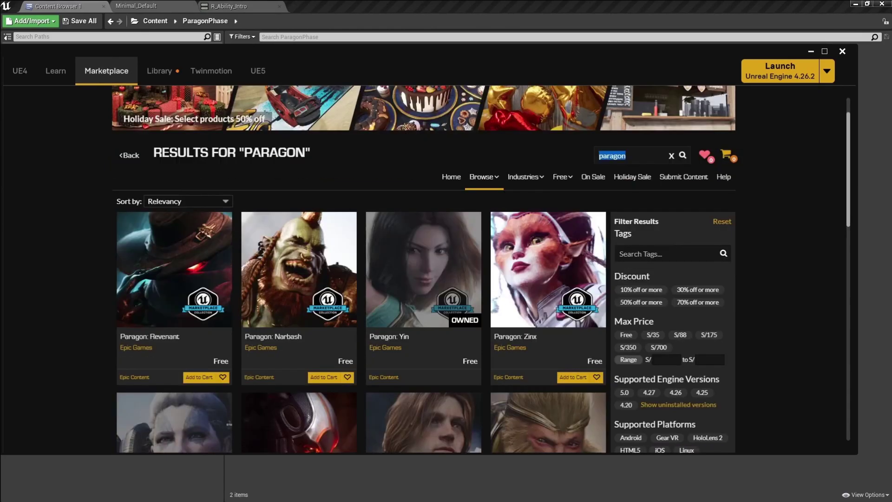
{"action": "scroll", "coordinate": [456, 316], "scroll_direction": "down", "scroll_amount": 12}
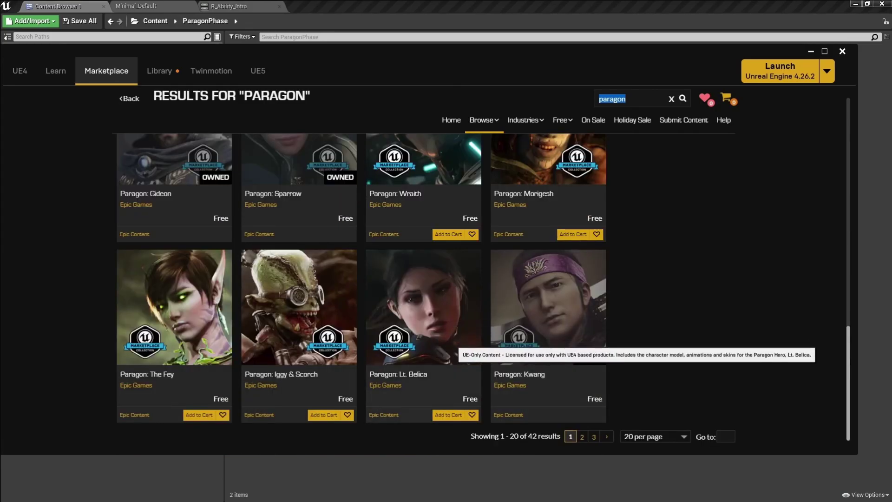
{"action": "scroll", "coordinate": [456, 320], "scroll_direction": "up", "scroll_amount": 16}
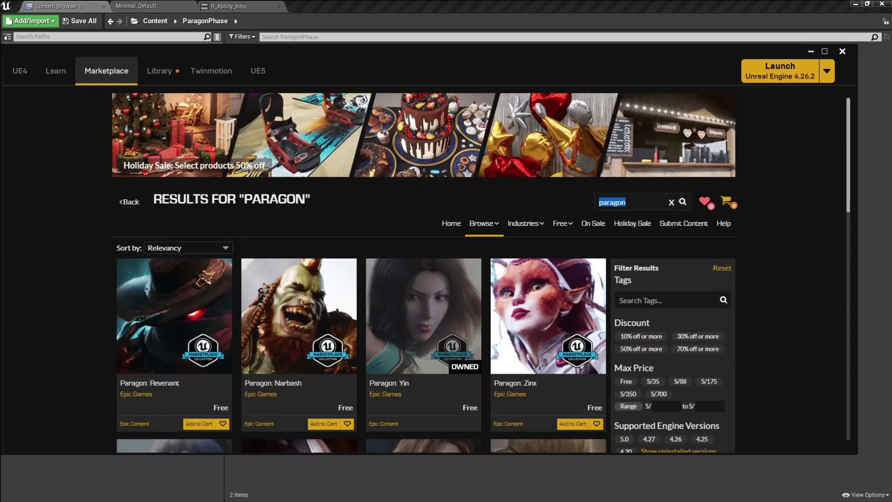
{"action": "left_click", "coordinate": [811, 51]}
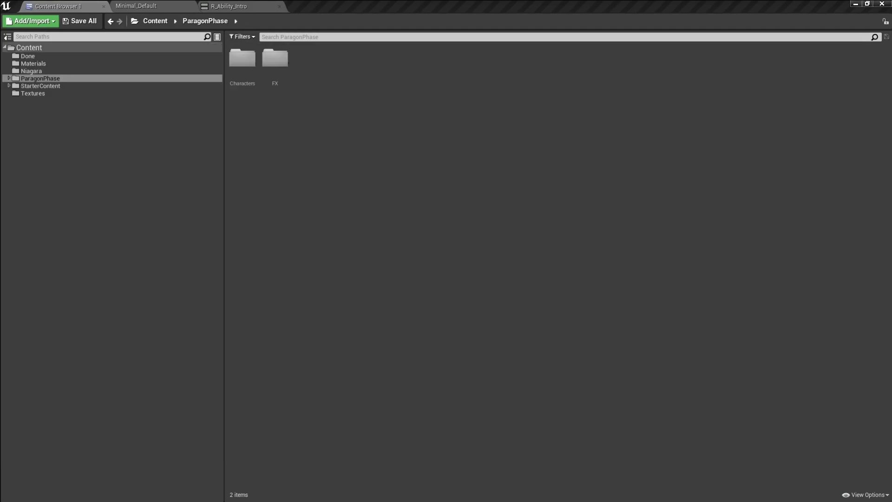
- Start a new Niagara Emitter from a template in the Niagara content folder
{"action": "left_click", "coordinate": [136, 6]}
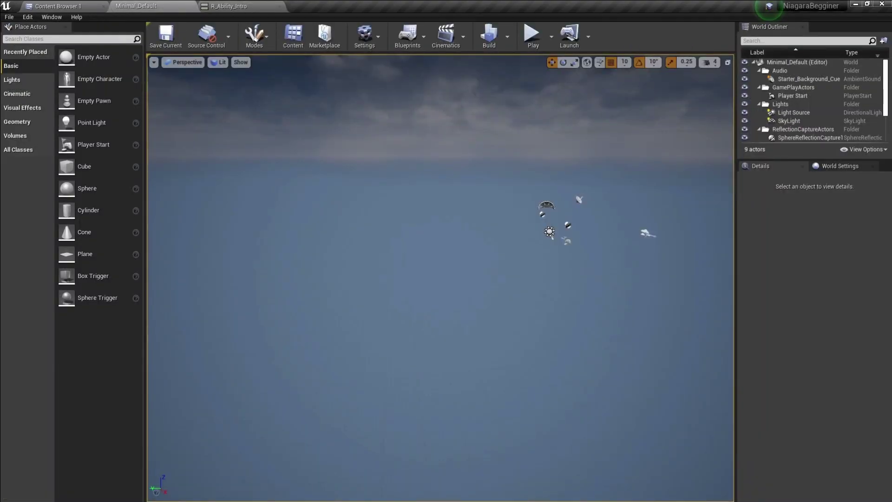
{"action": "left_click", "coordinate": [53, 6]}
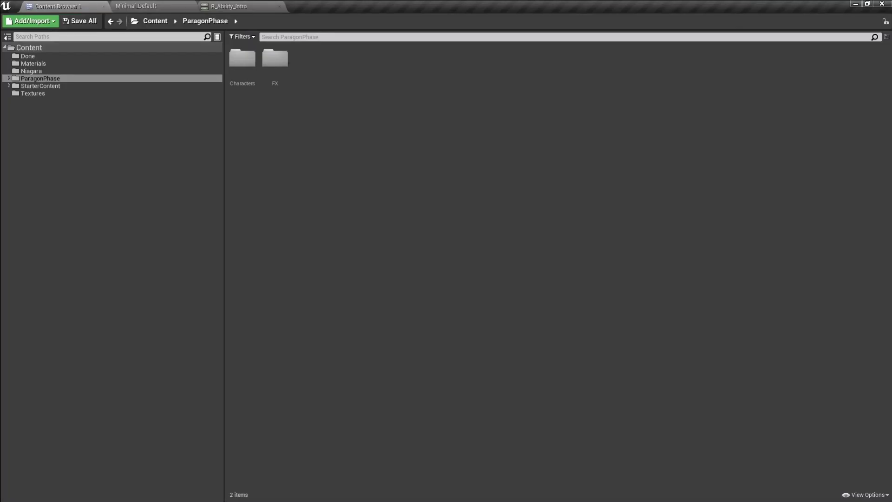
{"action": "left_click", "coordinate": [37, 71]}
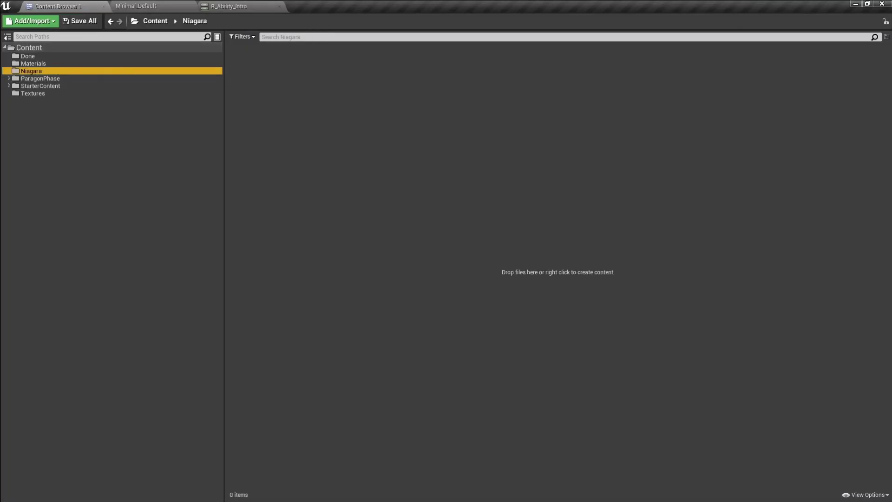
{"action": "right_click", "coordinate": [250, 82]}
{"action": "mouse_move", "coordinate": [272, 293]}
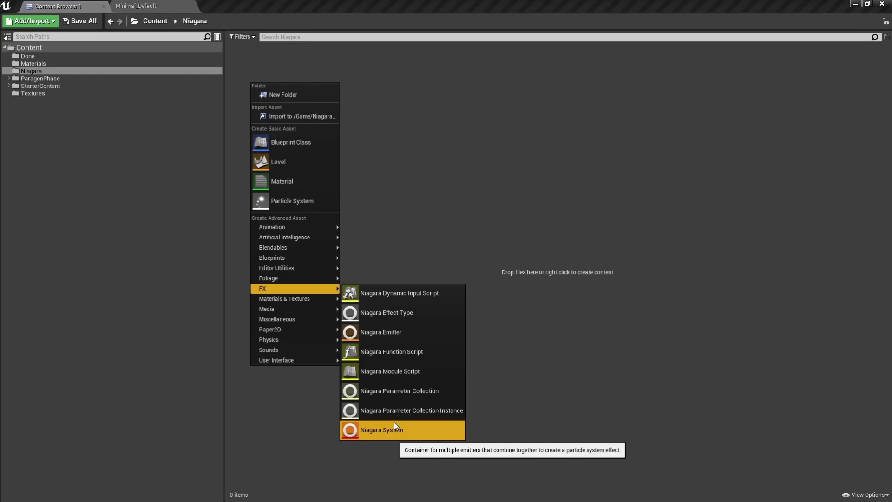
{"action": "left_click", "coordinate": [395, 332]}
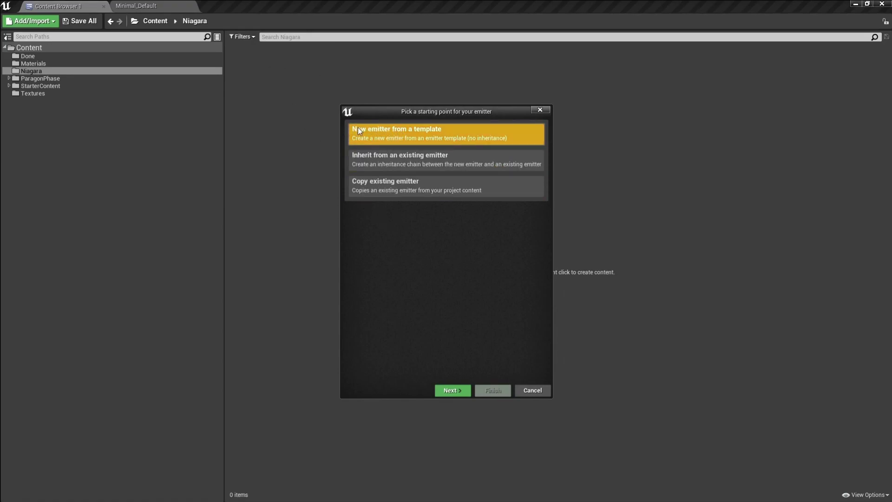
{"action": "left_click", "coordinate": [451, 390]}
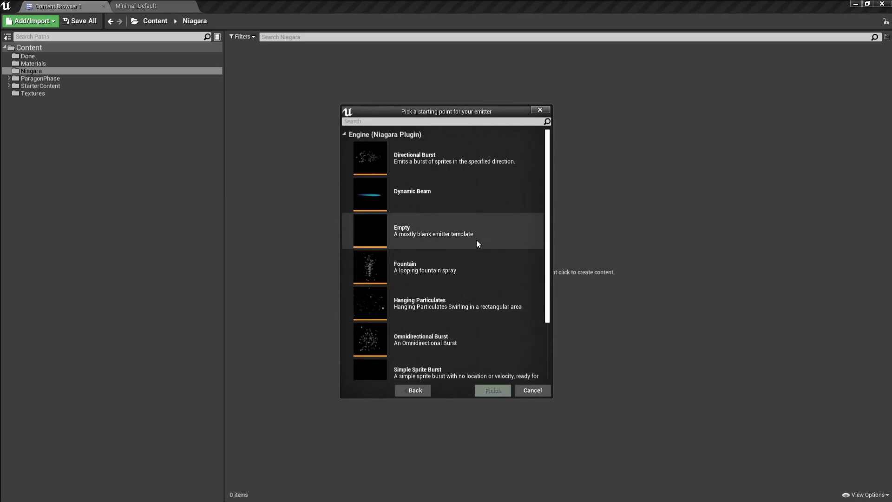
- Create the emitter from the Simple Sprite Burst template and name it NE_Flare
{"action": "scroll", "coordinate": [455, 242], "scroll_direction": "down", "scroll_amount": 2}
{"action": "scroll", "coordinate": [454, 241], "scroll_direction": "down", "scroll_amount": 1}
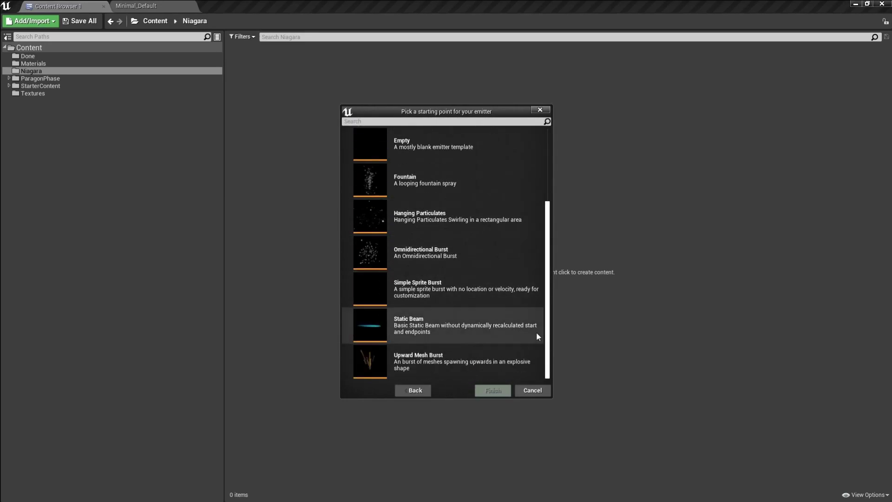
{"action": "scroll", "coordinate": [455, 337], "scroll_direction": "up", "scroll_amount": 3}
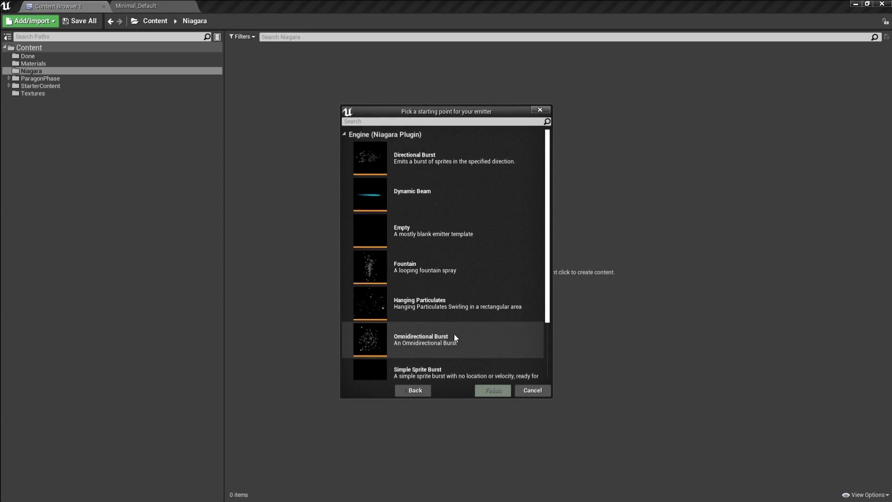
{"action": "scroll", "coordinate": [456, 295], "scroll_direction": "down", "scroll_amount": 2}
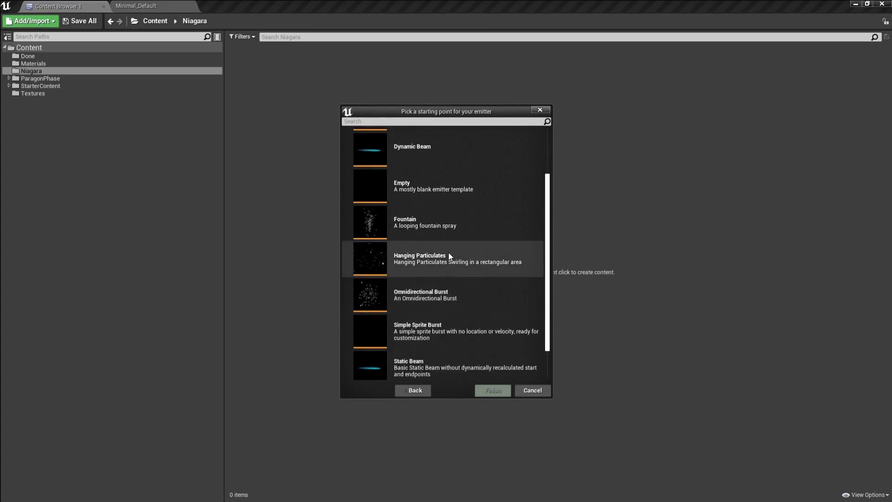
{"action": "left_click", "coordinate": [427, 328]}
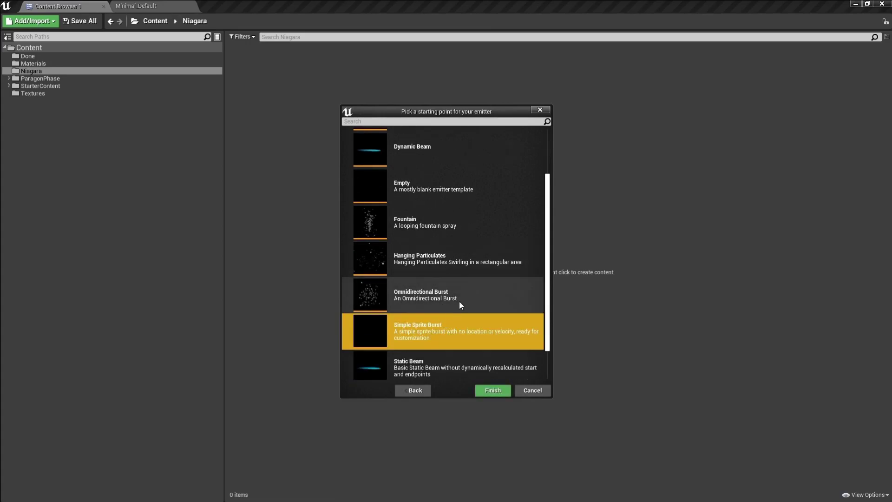
{"action": "scroll", "coordinate": [473, 295], "scroll_direction": "up", "scroll_amount": 2}
{"action": "scroll", "coordinate": [473, 295], "scroll_direction": "down", "scroll_amount": 3}
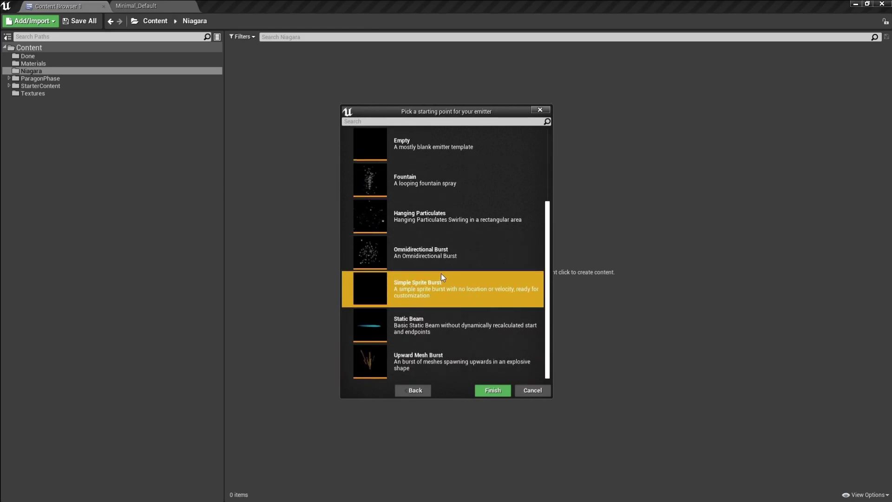
{"action": "scroll", "coordinate": [440, 278], "scroll_direction": "up", "scroll_amount": 3}
{"action": "scroll", "coordinate": [439, 293], "scroll_direction": "down", "scroll_amount": 2}
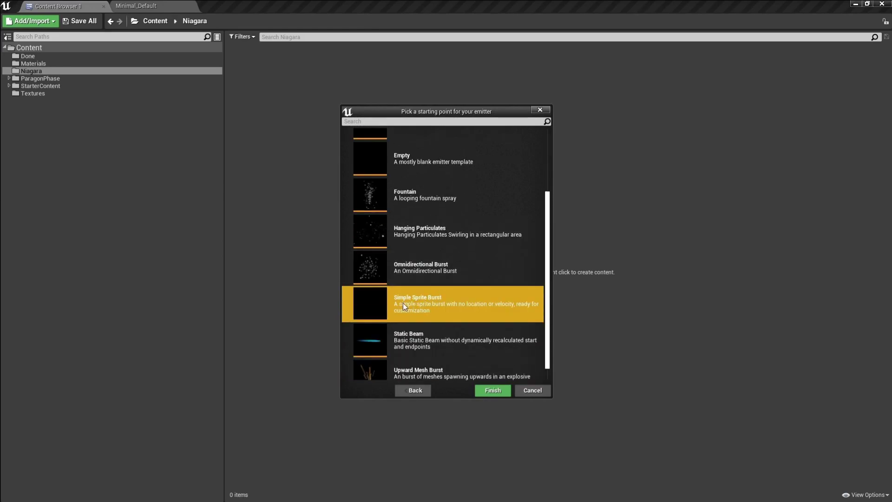
{"action": "left_click", "coordinate": [483, 391]}
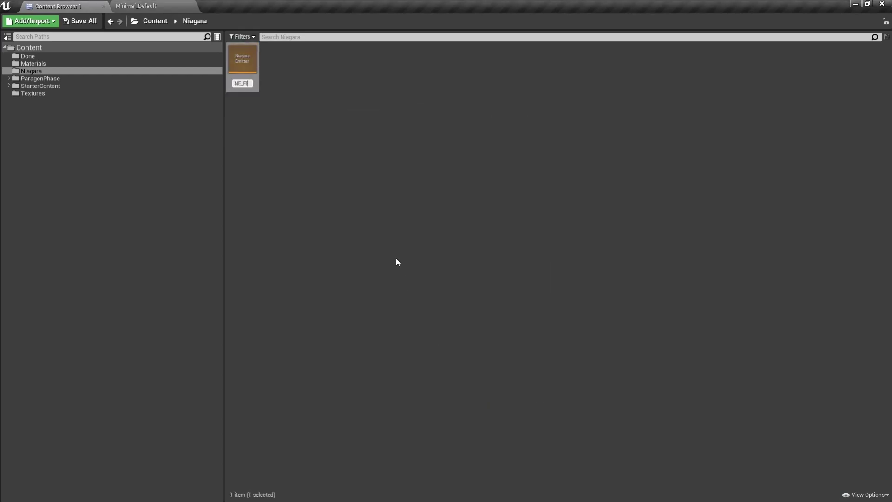
{"action": "key", "text": "Return"}
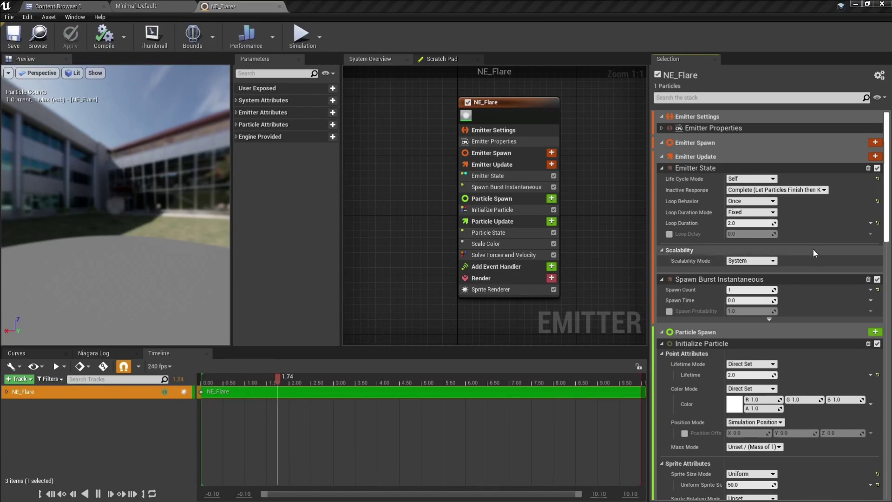
- Review the modules and renderer settings in the NE_Flare emitter's stack
{"action": "scroll", "coordinate": [767, 302], "scroll_direction": "down", "scroll_amount": 15}
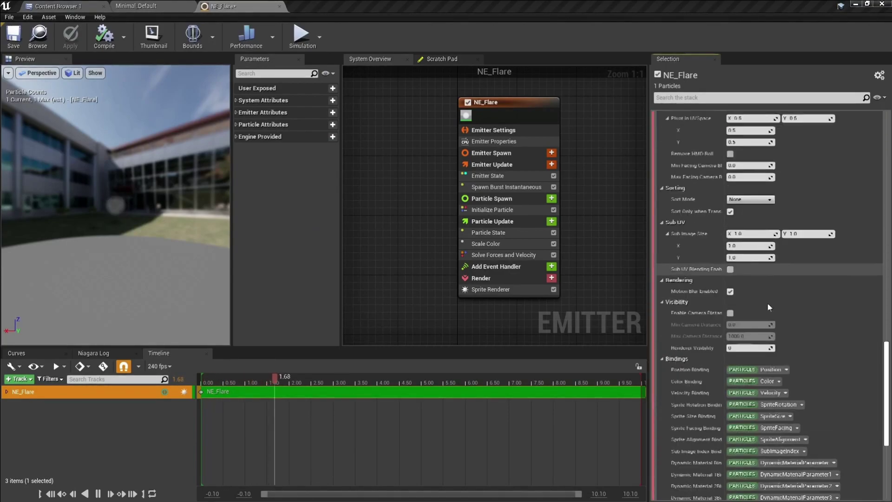
{"action": "scroll", "coordinate": [769, 304], "scroll_direction": "up", "scroll_amount": 12}
{"action": "scroll", "coordinate": [769, 305], "scroll_direction": "up", "scroll_amount": 3}
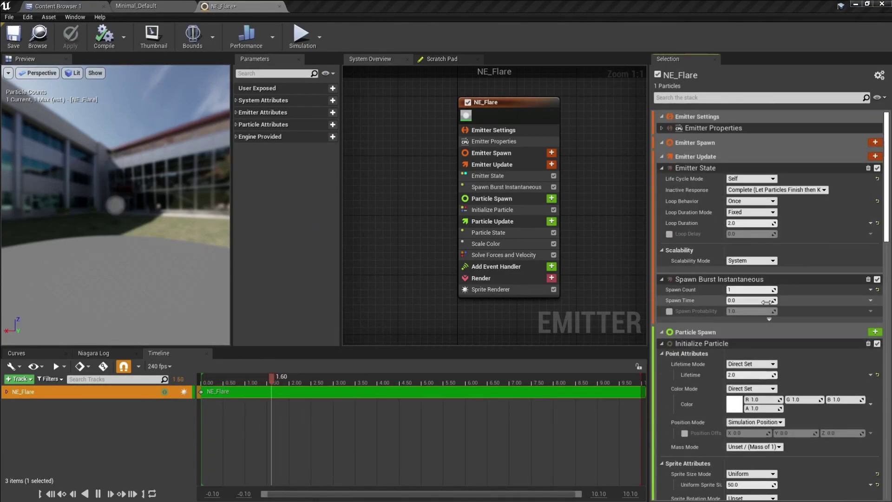
{"action": "right_click_drag", "start_coordinate": [609, 148], "coordinate": [547, 183]}
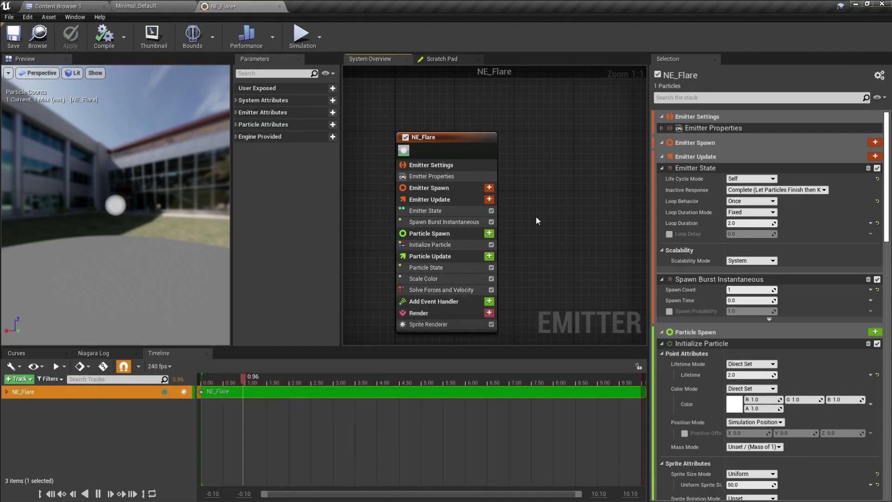
{"action": "right_click_drag", "start_coordinate": [530, 112], "coordinate": [547, 111]}
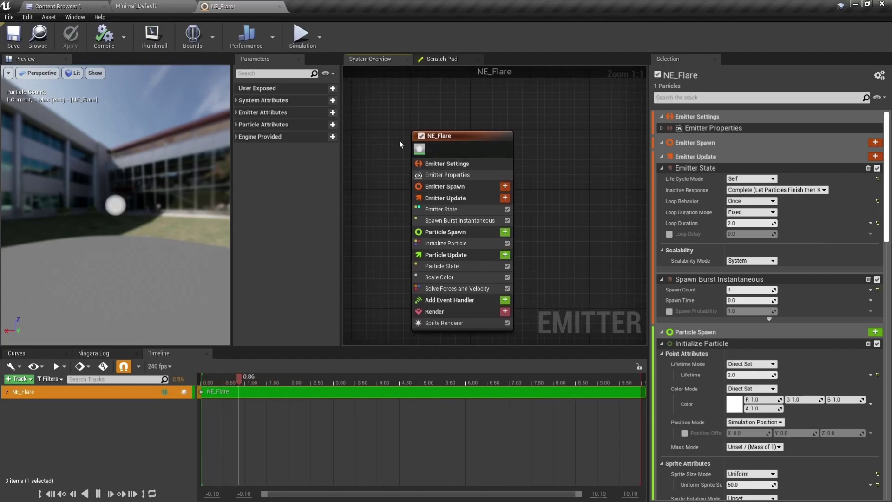
{"action": "left_click", "coordinate": [38, 44]}
{"action": "left_click", "coordinate": [250, 6]}
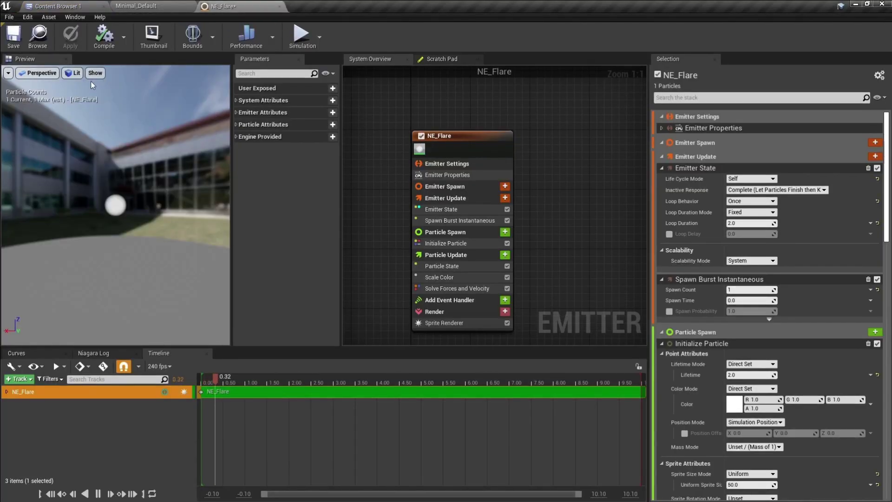
{"action": "left_click", "coordinate": [108, 37]}
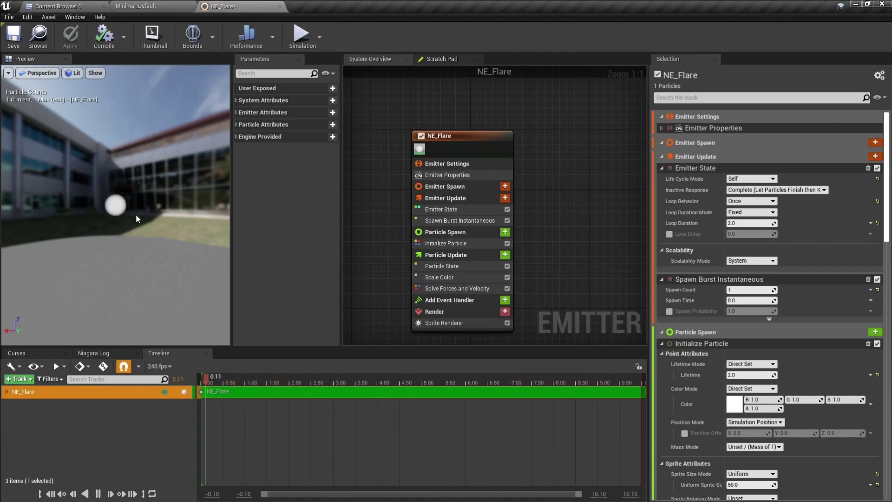
- Examine the sprite particle up close in the preview while playing and scrubbing the simulation timeline
{"action": "left_click_drag", "start_coordinate": [149, 197], "coordinate": [150, 208]}
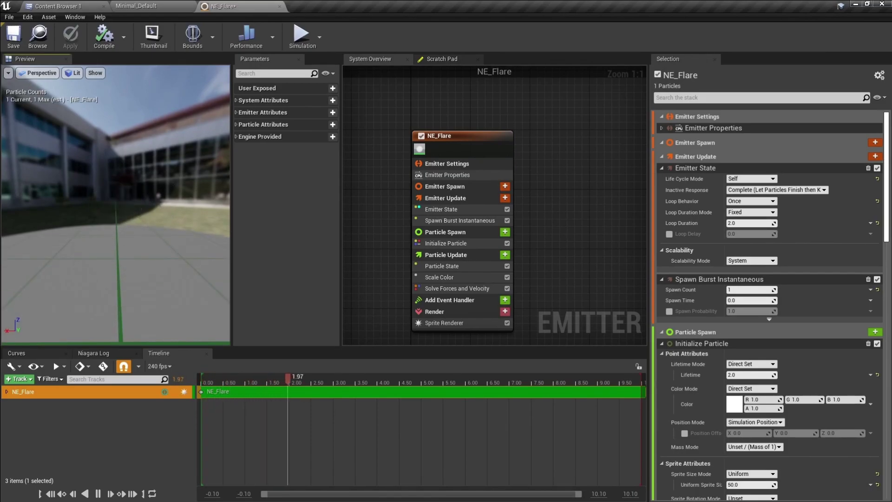
{"action": "left_click_drag", "start_coordinate": [150, 208], "coordinate": [161, 237]}
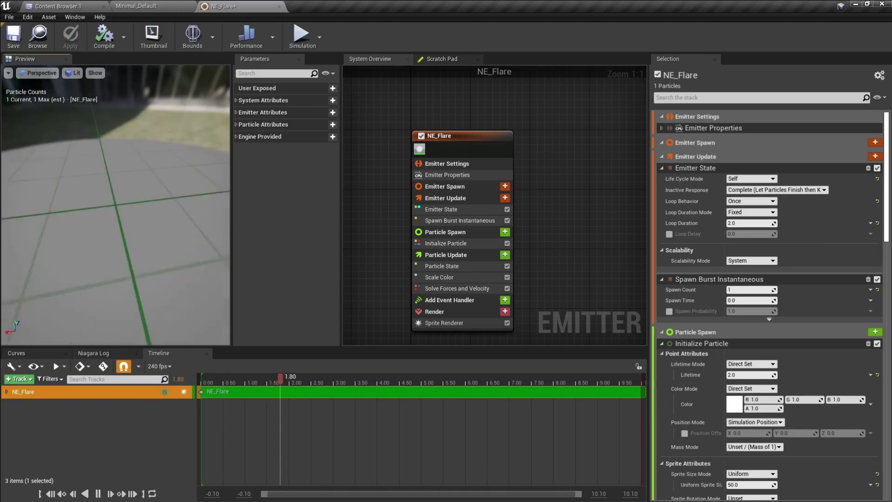
{"action": "left_click_drag", "start_coordinate": [125, 206], "coordinate": [99, 203]}
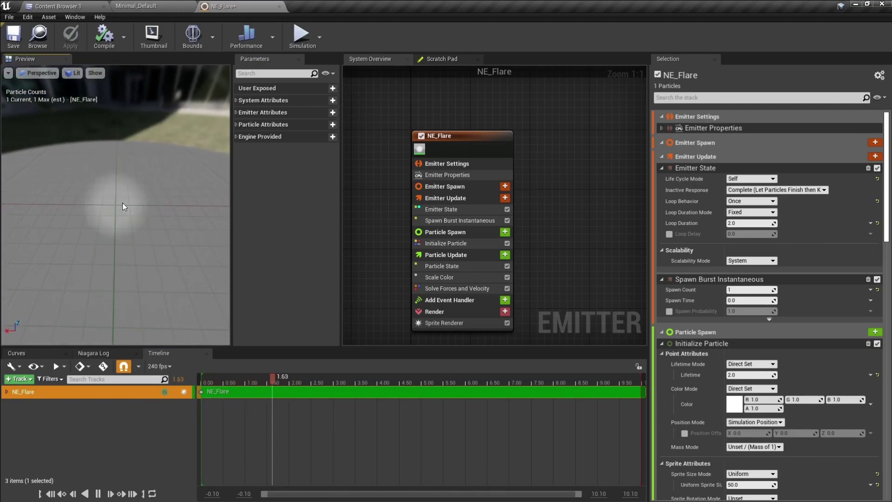
{"action": "mouse_move", "coordinate": [125, 207]}
{"action": "middle_mouse_down"}
{"action": "mouse_move", "coordinate": [168, 208]}
{"action": "mouse_move", "coordinate": [113, 236]}
{"action": "mouse_move", "coordinate": [178, 185]}
{"action": "mouse_move", "coordinate": [95, 224]}
{"action": "mouse_move", "coordinate": [127, 217]}
{"action": "middle_mouse_up"}
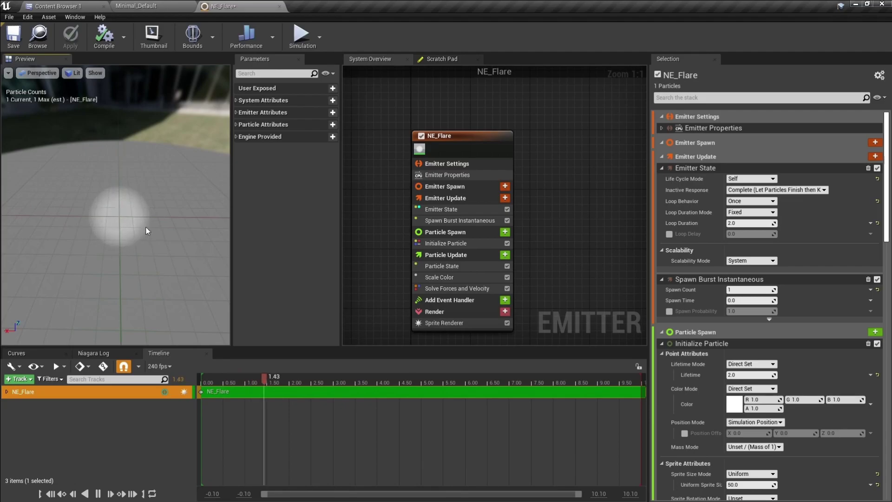
{"action": "left_click_drag", "start_coordinate": [163, 233], "coordinate": [164, 228]}
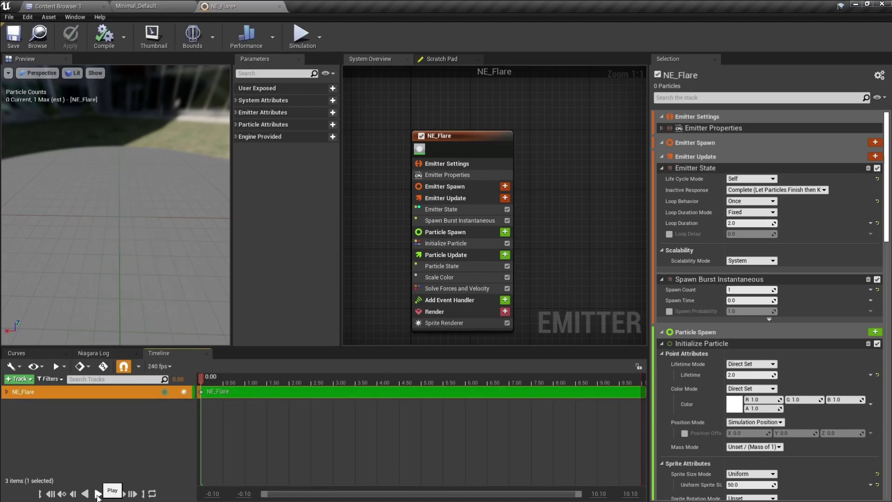
{"action": "left_click", "coordinate": [98, 494]}
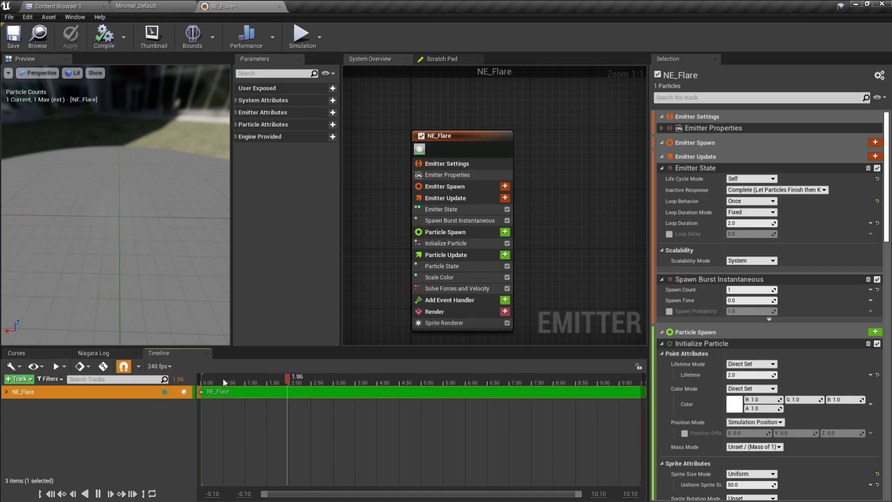
{"action": "left_click_drag", "start_coordinate": [223, 377], "coordinate": [215, 377]}
{"action": "right_click_drag", "start_coordinate": [169, 250], "coordinate": [173, 282]}
{"action": "left_click_drag", "start_coordinate": [170, 250], "coordinate": [150, 248]}
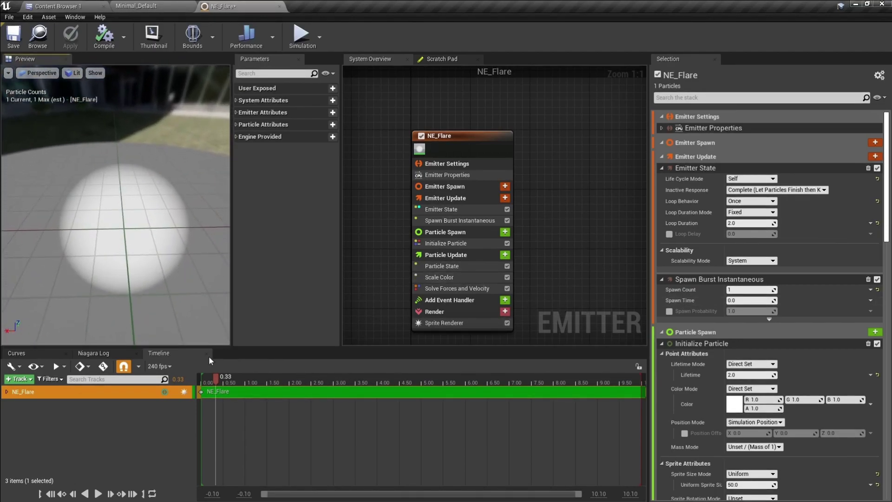
{"action": "left_click", "coordinate": [98, 494]}
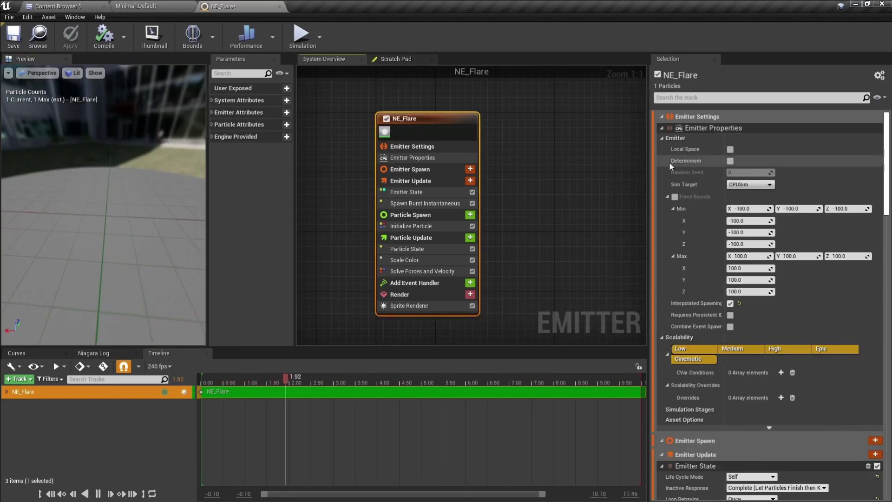
- Review the Emitter Properties, Emitter State, Spawn Burst Instantaneous and Initialize Particle settings of NE_Flare, ending with the whole emitter selected
{"action": "mouse_move", "coordinate": [887, 161]}
{"action": "left_mouse_down"}
{"action": "mouse_move", "coordinate": [875, 416]}
{"action": "mouse_move", "coordinate": [888, 168]}
{"action": "left_mouse_up"}
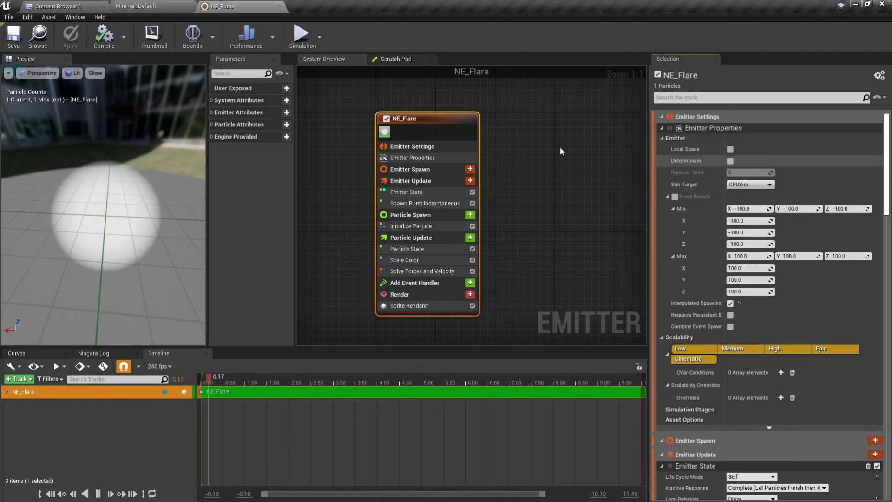
{"action": "left_click", "coordinate": [418, 158]}
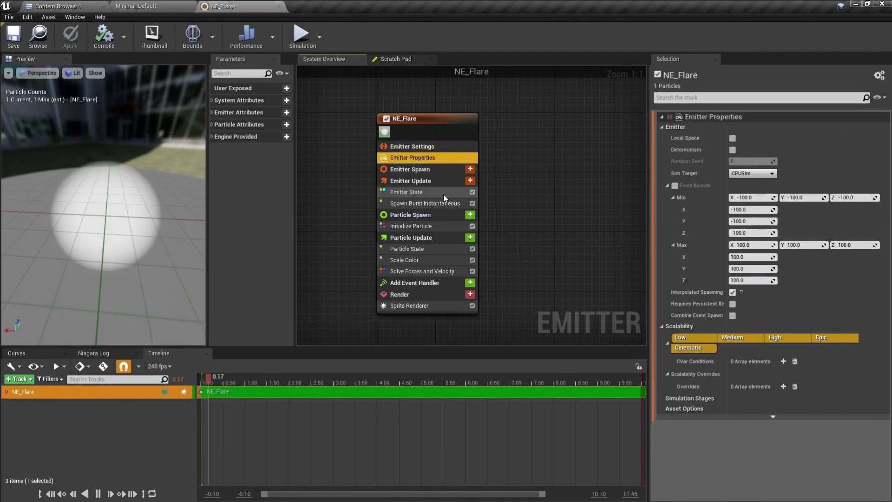
{"action": "left_click", "coordinate": [420, 192]}
{"action": "left_click", "coordinate": [428, 204]}
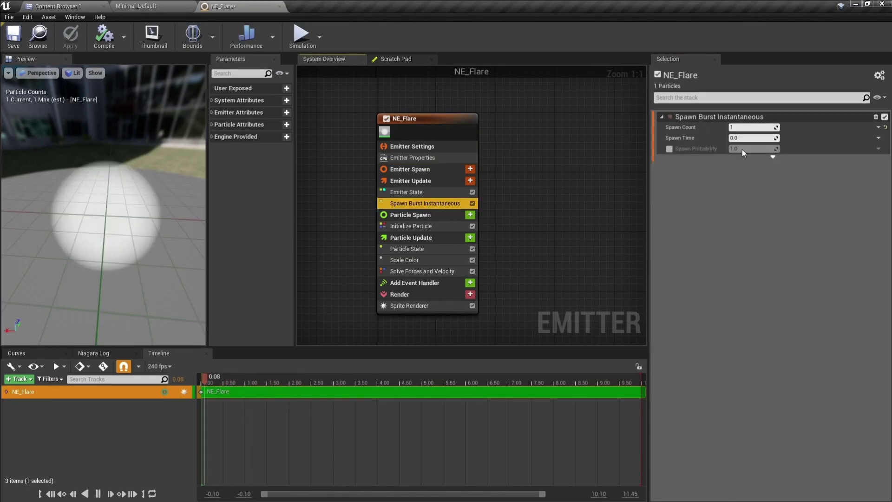
{"action": "left_click", "coordinate": [429, 238]}
{"action": "left_click", "coordinate": [423, 228]}
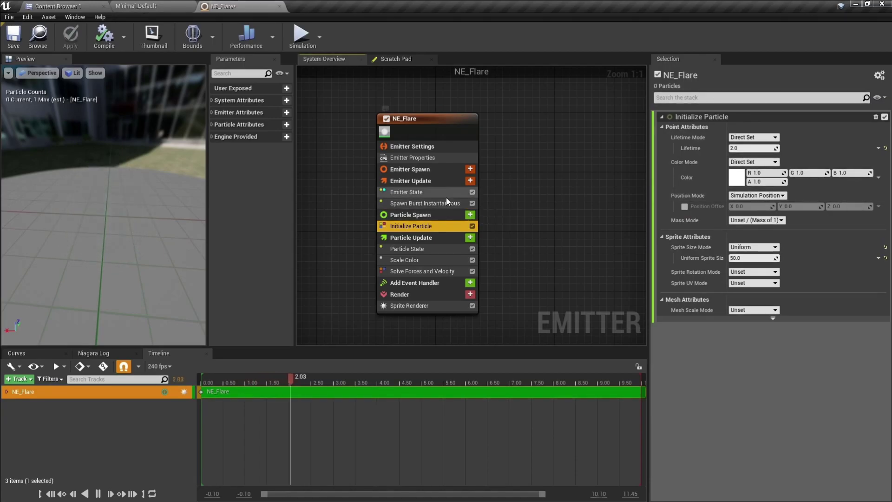
{"action": "mouse_move", "coordinate": [153, 201]}
{"action": "left_mouse_down"}
{"action": "mouse_move", "coordinate": [132, 202]}
{"action": "mouse_move", "coordinate": [163, 204]}
{"action": "mouse_move", "coordinate": [144, 201]}
{"action": "mouse_move", "coordinate": [157, 199]}
{"action": "left_mouse_up"}
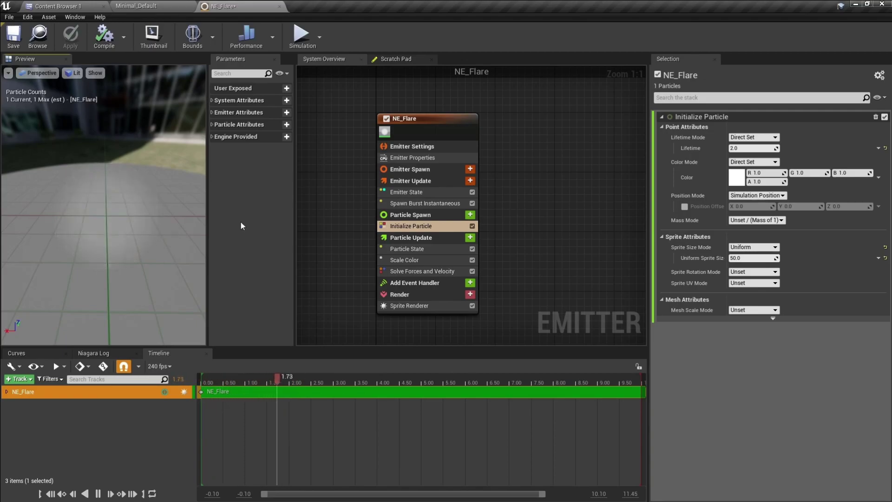
{"action": "left_click", "coordinate": [428, 118]}
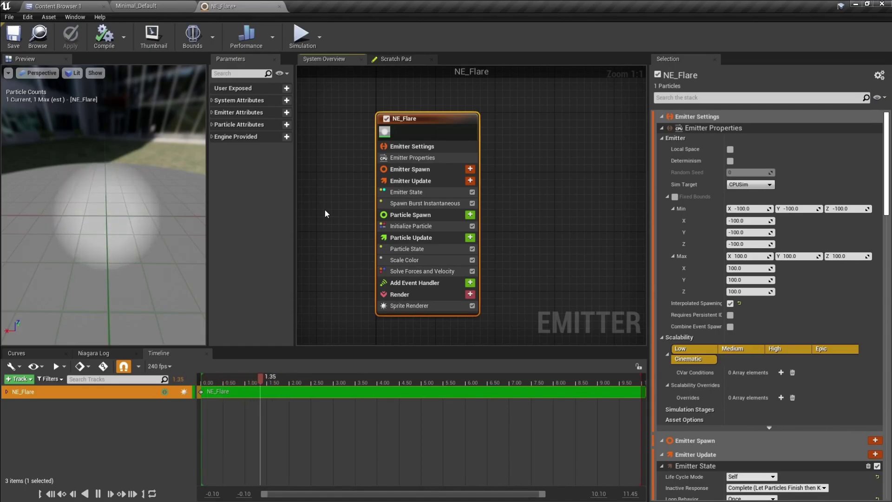
{"action": "right_click_drag", "start_coordinate": [136, 232], "coordinate": [125, 200]}
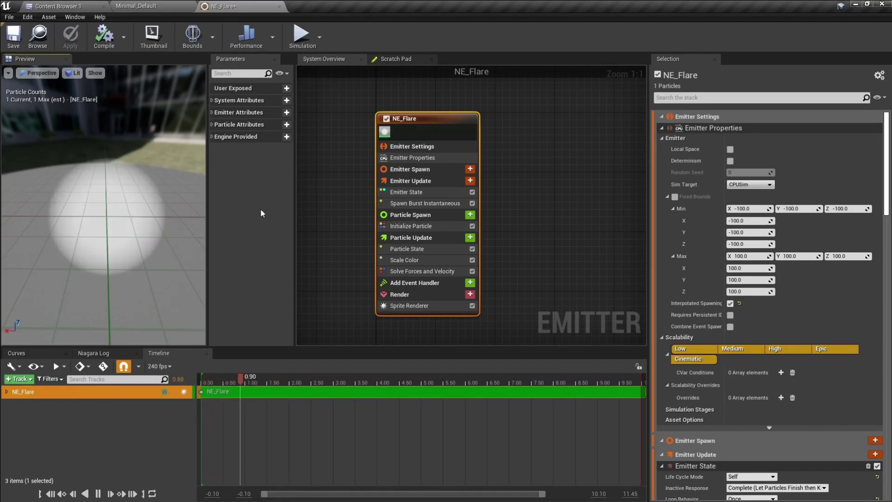
- Try a Spawn Count of 10 in the Spawn Burst Instantaneous module
{"action": "left_click", "coordinate": [417, 204]}
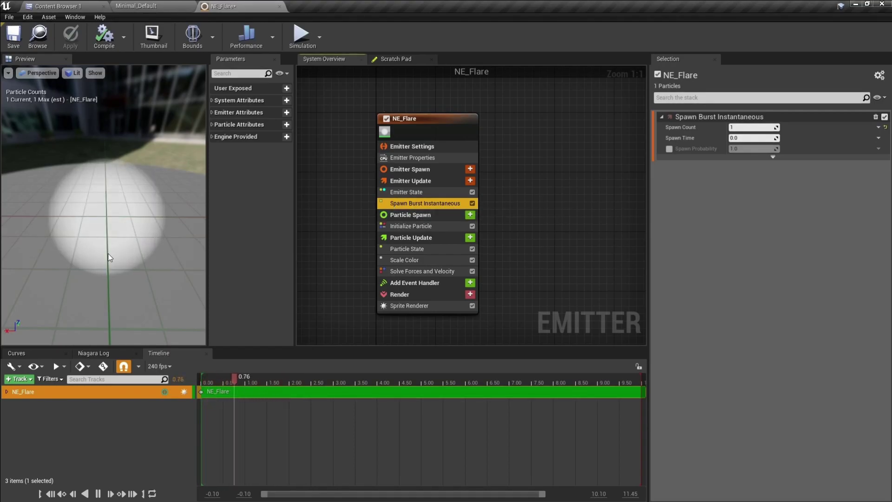
{"action": "left_click", "coordinate": [739, 129]}
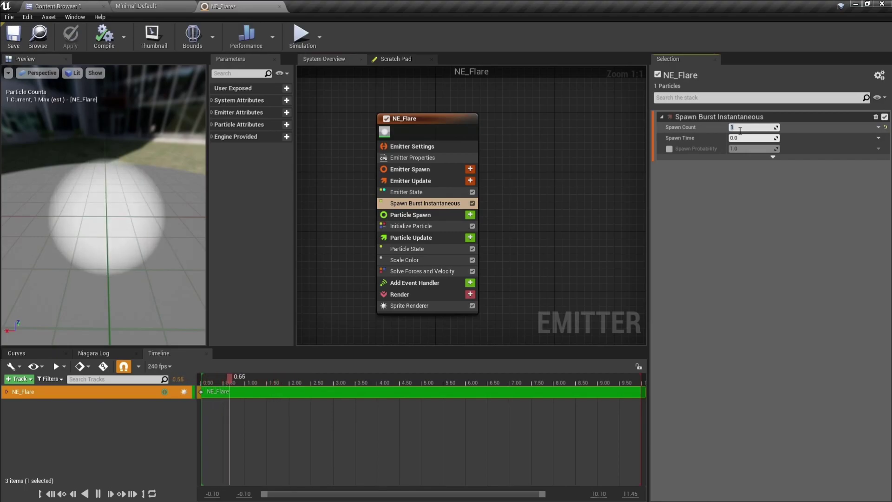
{"action": "type", "text": "10"}
{"action": "key", "text": "Return"}
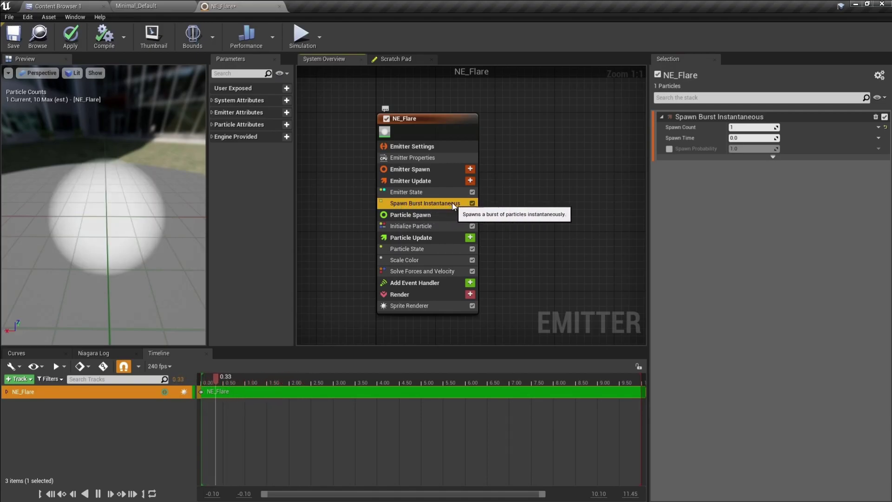
- Search the modules available for Emitter Update and Emitter Spawn for "spawn", closing the list without adding any
{"action": "left_click", "coordinate": [470, 181]}
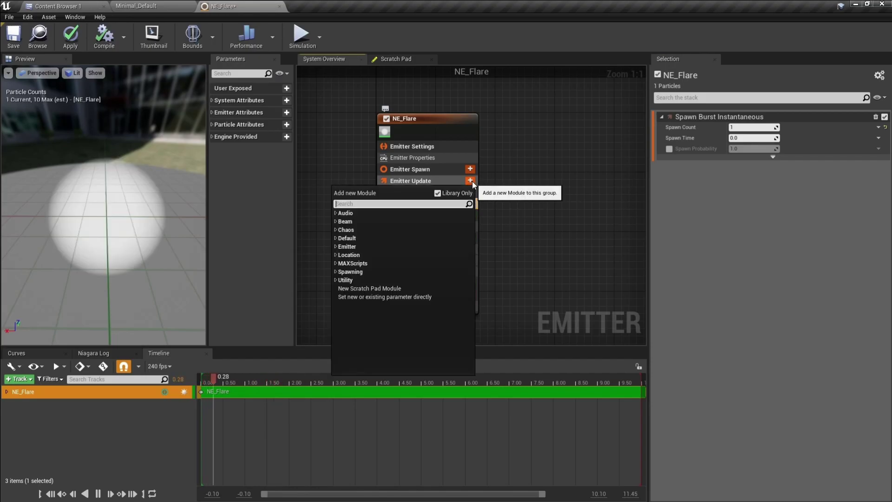
{"action": "type", "text": "spawn"}
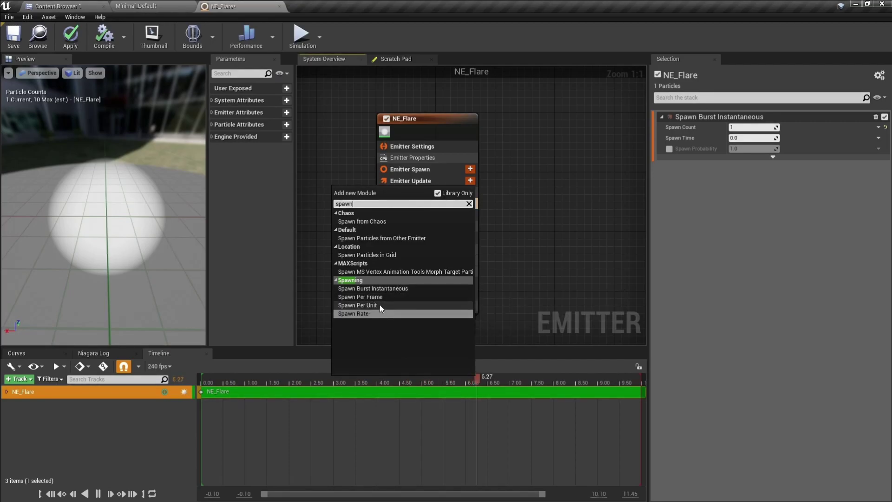
{"action": "left_click", "coordinate": [471, 169]}
{"action": "type", "text": "spawn"}
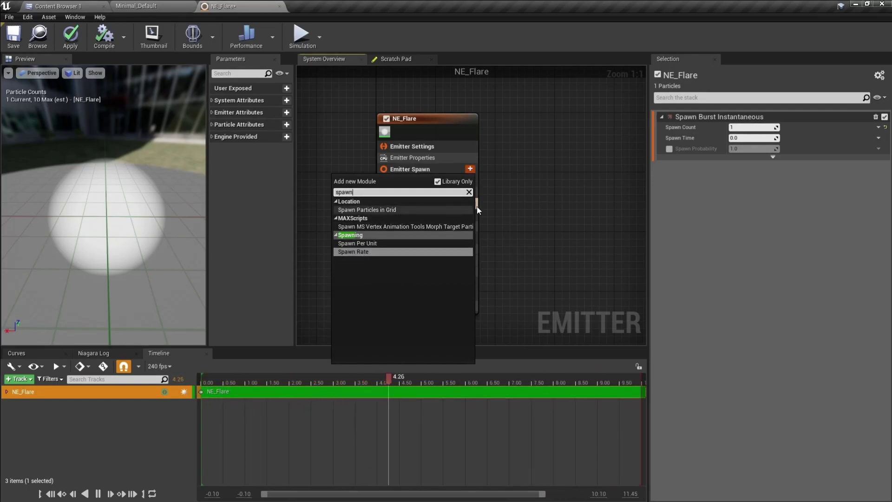
{"action": "left_click", "coordinate": [509, 195]}
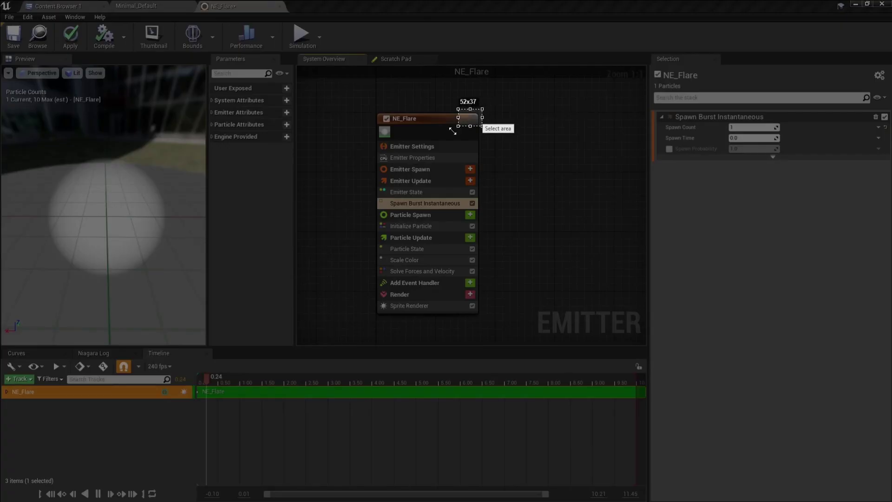
- Select the NE_Flare node in the screenshot overlay and circle Emitter Spawn with Emitter Update, and Particle Spawn, in red
{"action": "left_click_drag", "start_coordinate": [452, 131], "coordinate": [374, 315]}
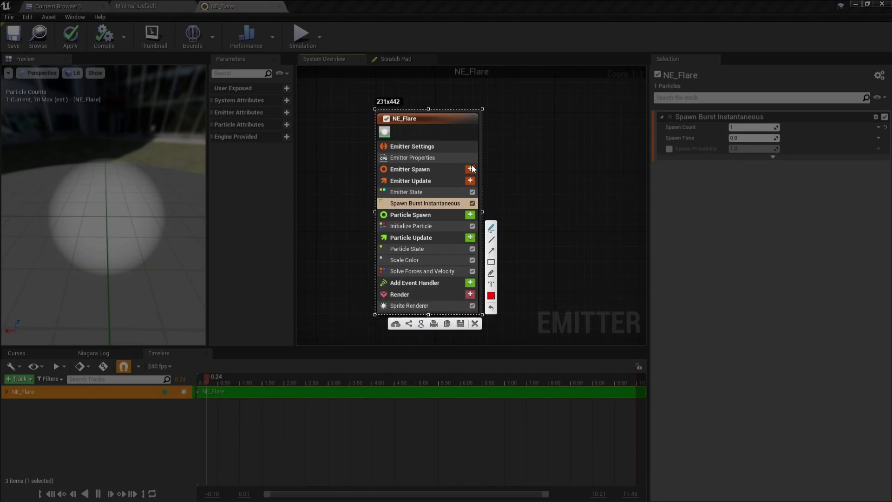
{"action": "left_click_drag", "start_coordinate": [475, 161], "coordinate": [424, 157]}
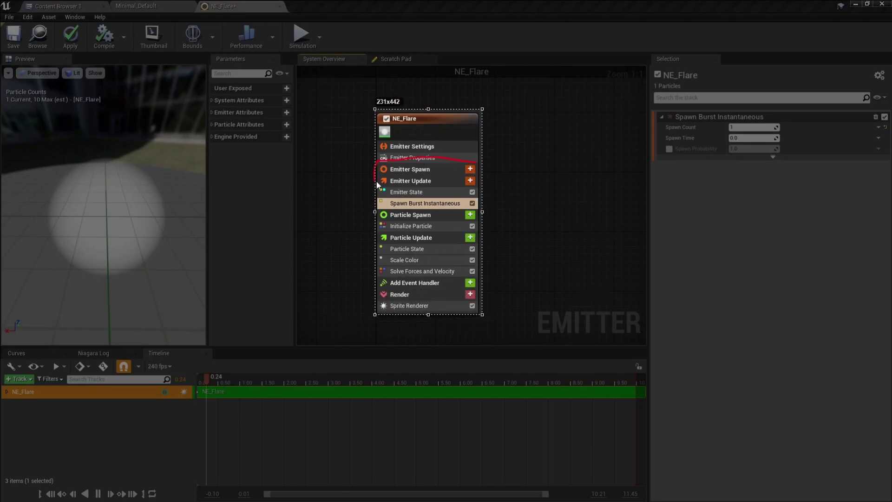
{"action": "left_click_drag", "start_coordinate": [477, 165], "coordinate": [475, 162]}
{"action": "mouse_move", "coordinate": [415, 172]}
{"action": "left_mouse_down"}
{"action": "mouse_move", "coordinate": [413, 199]}
{"action": "mouse_move", "coordinate": [421, 192]}
{"action": "left_mouse_up"}
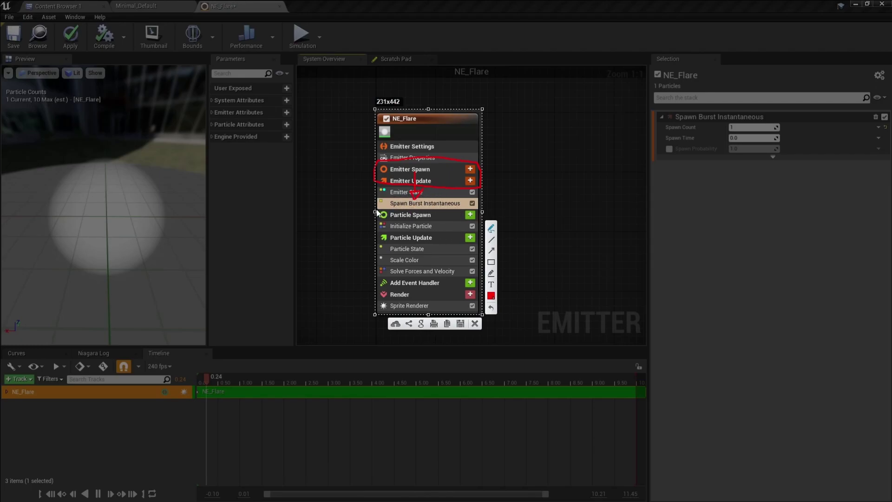
{"action": "left_click_drag", "start_coordinate": [378, 210], "coordinate": [376, 214]}
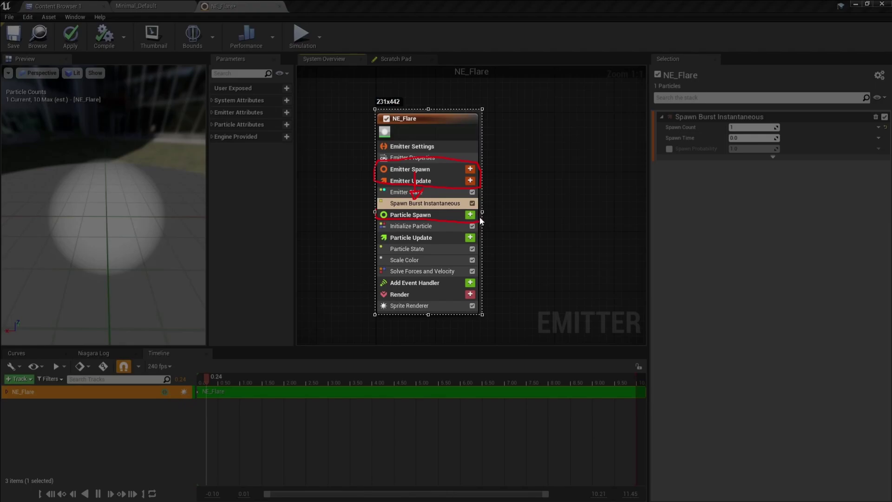
{"action": "left_click", "coordinate": [379, 211]}
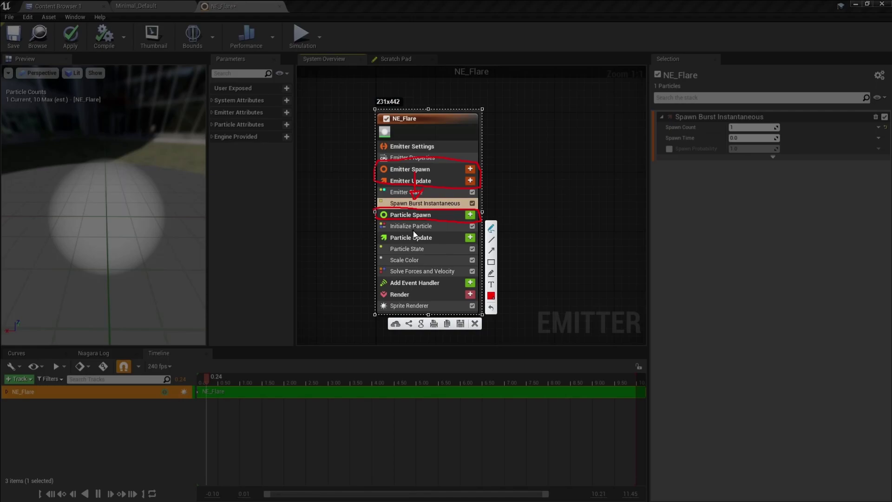
- Mark Particle Update, sketch a 100-particle example and number the stages 1, 2 and 3 in red, and discard the screenshot overlay
{"action": "left_click_drag", "start_coordinate": [412, 223], "coordinate": [415, 226]}
{"action": "left_click_drag", "start_coordinate": [412, 226], "coordinate": [416, 225]}
{"action": "left_click_drag", "start_coordinate": [378, 234], "coordinate": [374, 235]}
{"action": "left_click_drag", "start_coordinate": [346, 208], "coordinate": [352, 210]}
{"action": "mouse_move", "coordinate": [280, 216]}
{"action": "left_mouse_down"}
{"action": "mouse_move", "coordinate": [287, 184]}
{"action": "mouse_move", "coordinate": [275, 175]}
{"action": "left_mouse_up"}
{"action": "left_click_drag", "start_coordinate": [238, 198], "coordinate": [241, 209]}
{"action": "left_click_drag", "start_coordinate": [254, 199], "coordinate": [258, 201]}
{"action": "mouse_move", "coordinate": [265, 200]}
{"action": "left_mouse_down"}
{"action": "mouse_move", "coordinate": [236, 227]}
{"action": "mouse_move", "coordinate": [242, 208]}
{"action": "left_mouse_up"}
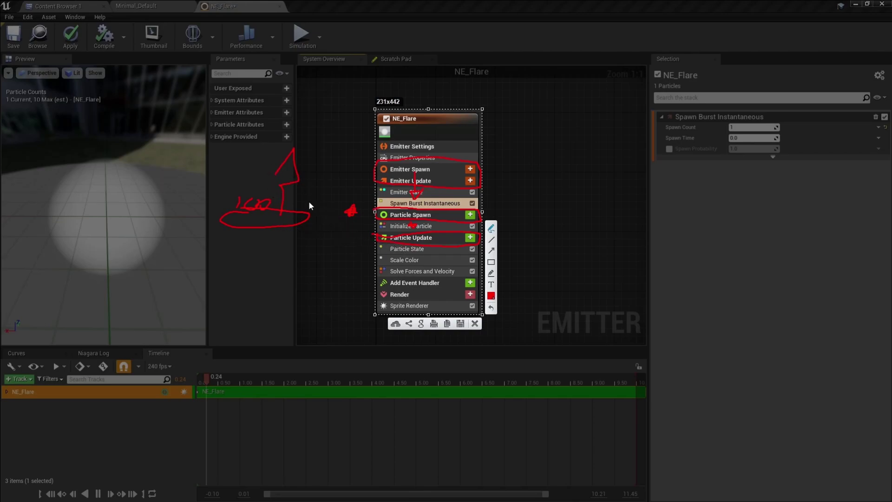
{"action": "left_click_drag", "start_coordinate": [289, 186], "coordinate": [328, 182]}
{"action": "mouse_move", "coordinate": [484, 169]}
{"action": "left_mouse_down"}
{"action": "mouse_move", "coordinate": [495, 164]}
{"action": "mouse_move", "coordinate": [494, 215]}
{"action": "mouse_move", "coordinate": [509, 218]}
{"action": "mouse_move", "coordinate": [523, 242]}
{"action": "mouse_move", "coordinate": [508, 253]}
{"action": "left_mouse_up"}
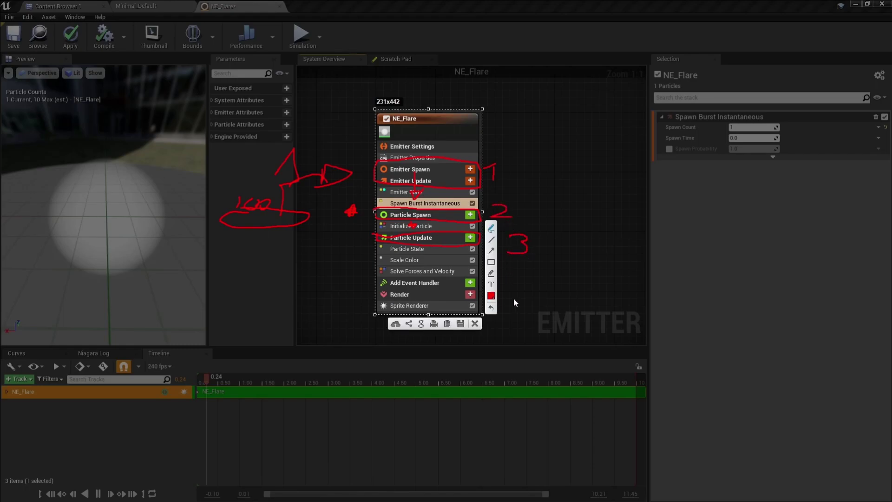
{"action": "mouse_move", "coordinate": [510, 287]}
{"action": "left_mouse_down"}
{"action": "mouse_move", "coordinate": [517, 300]}
{"action": "mouse_move", "coordinate": [503, 325]}
{"action": "left_mouse_up"}
{"action": "key", "text": "Escape"}
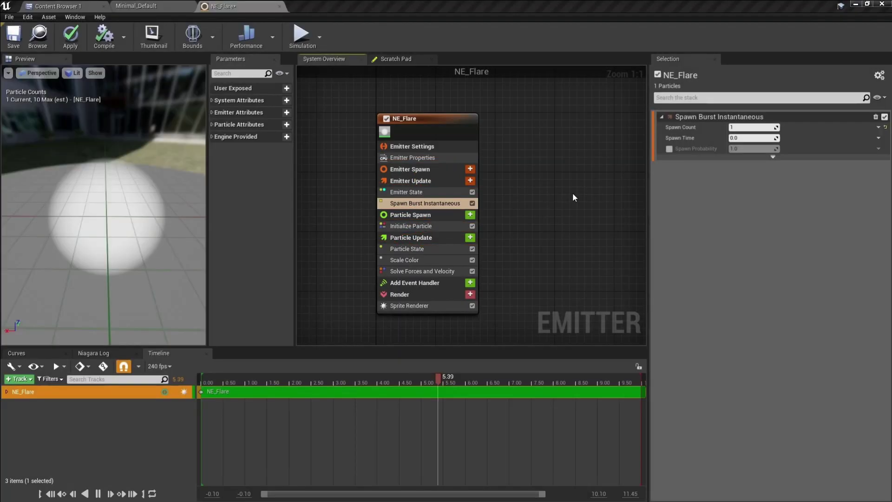
- Try a Lifetime of 0.3 in the Initialize Particle module and set it back to 2
{"action": "left_click", "coordinate": [423, 228]}
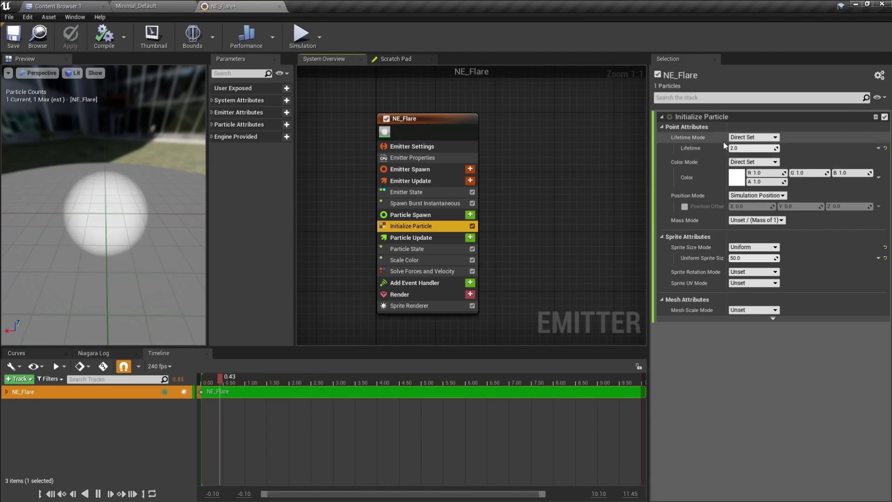
{"action": "left_click", "coordinate": [744, 148]}
{"action": "type", "text": "0.3"}
{"action": "key", "text": "Return"}
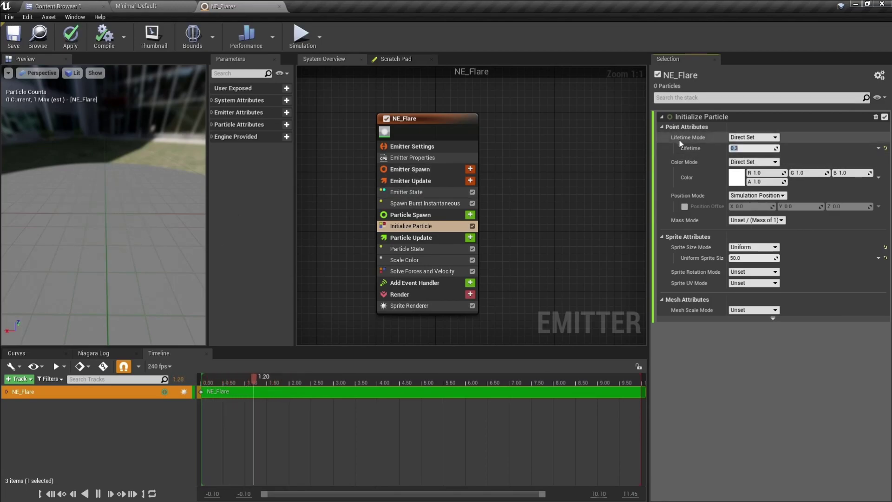
{"action": "type", "text": "2"}
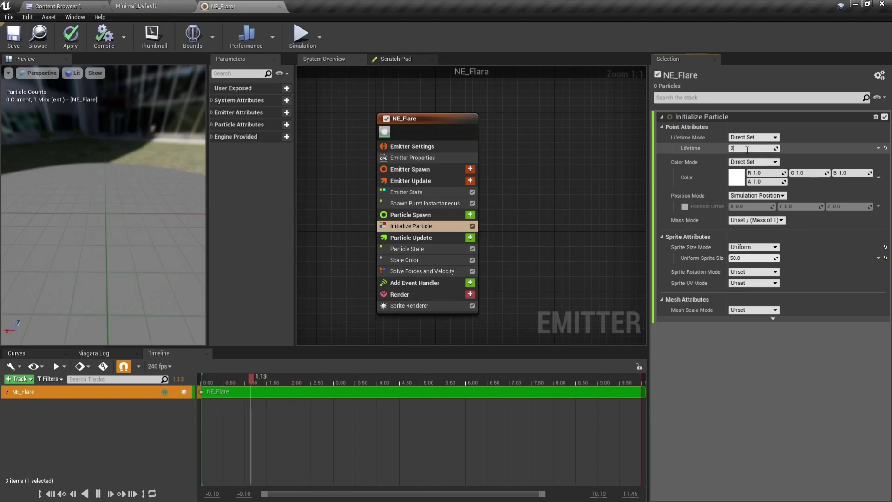
{"action": "key", "text": "Return"}
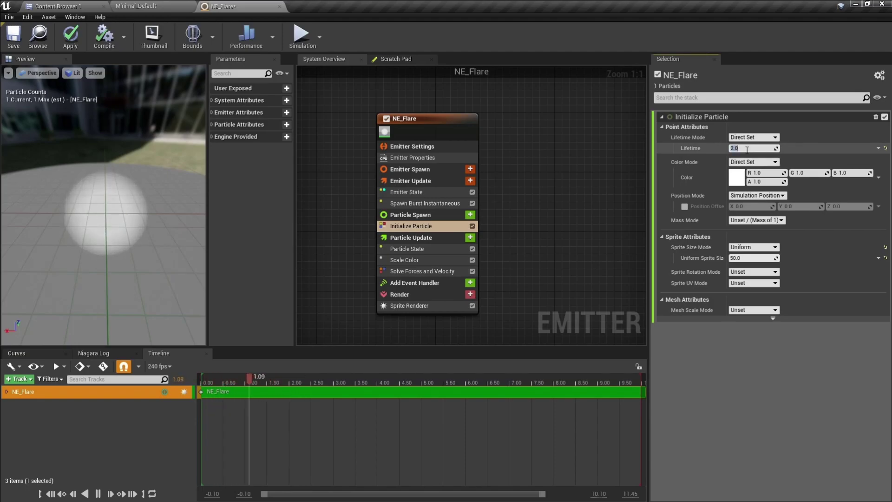
- In Initialize Particle, set the Color to cyan (R 0.025443, G 0.829953, B 1.0) and the Uniform Sprite Size to 100
{"action": "left_click", "coordinate": [735, 182]}
{"action": "left_click_drag", "start_coordinate": [560, 256], "coordinate": [547, 249]}
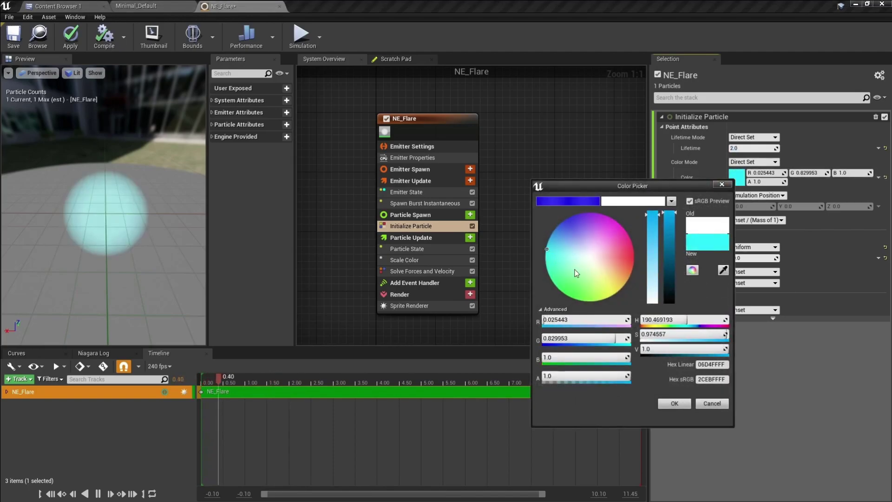
{"action": "left_click", "coordinate": [674, 403]}
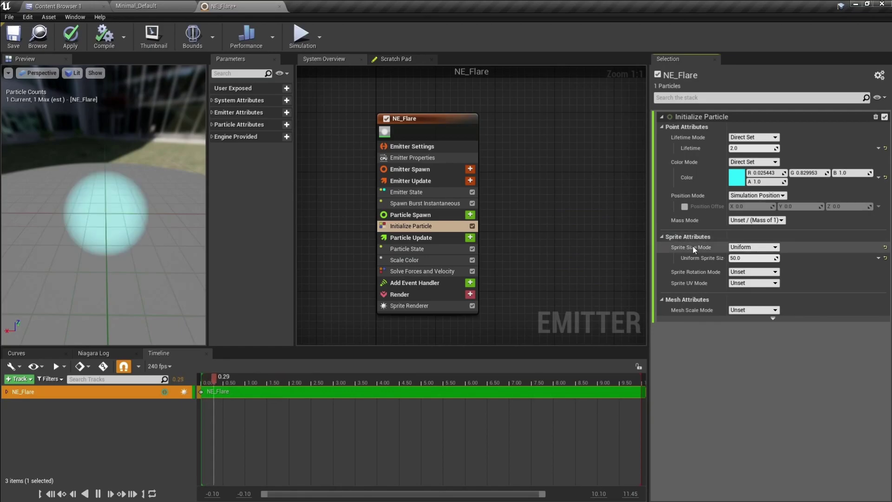
{"action": "left_click", "coordinate": [746, 258]}
{"action": "type", "text": "1"}
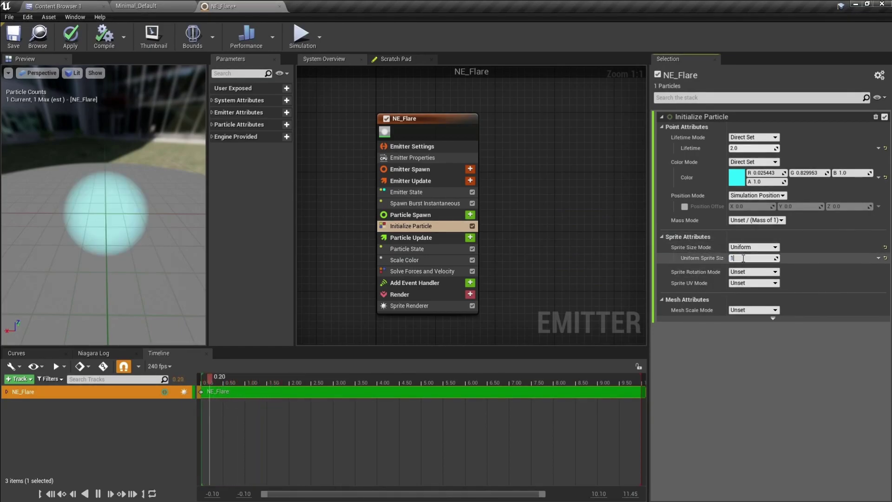
{"action": "type", "text": "00"}
{"action": "key", "text": "Return"}
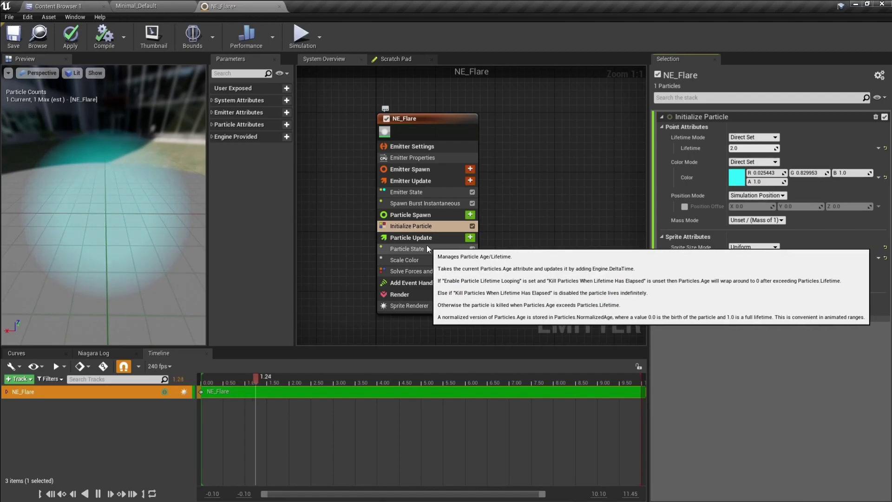
- Review the NE_Flare emitter's overall settings and its Particle State and Solve Forces and Velocity modules
{"action": "left_click", "coordinate": [436, 121]}
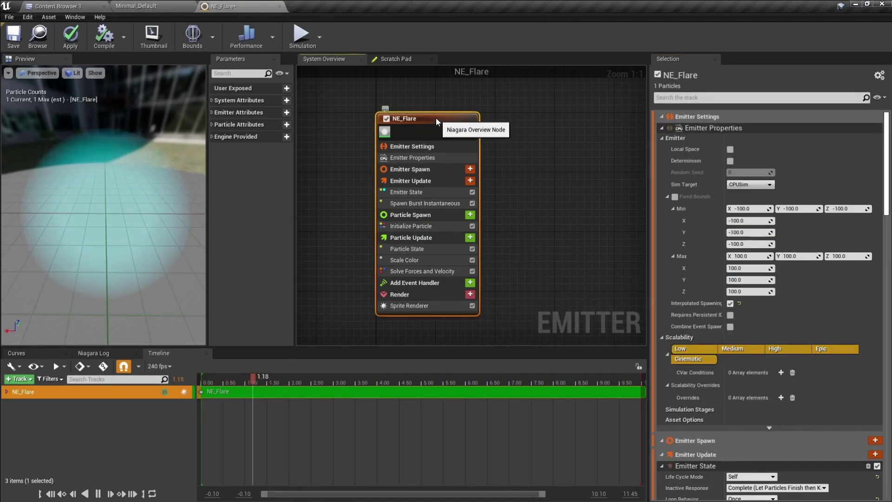
{"action": "left_click", "coordinate": [414, 251]}
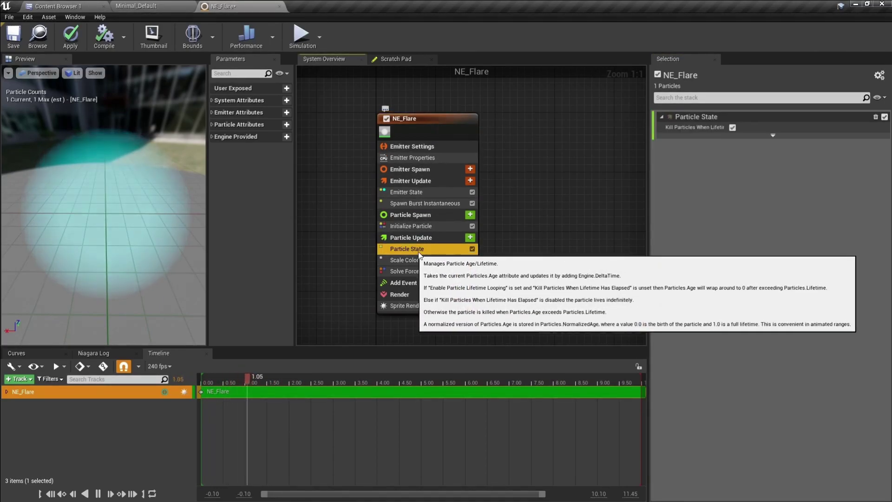
{"action": "left_click", "coordinate": [409, 273]}
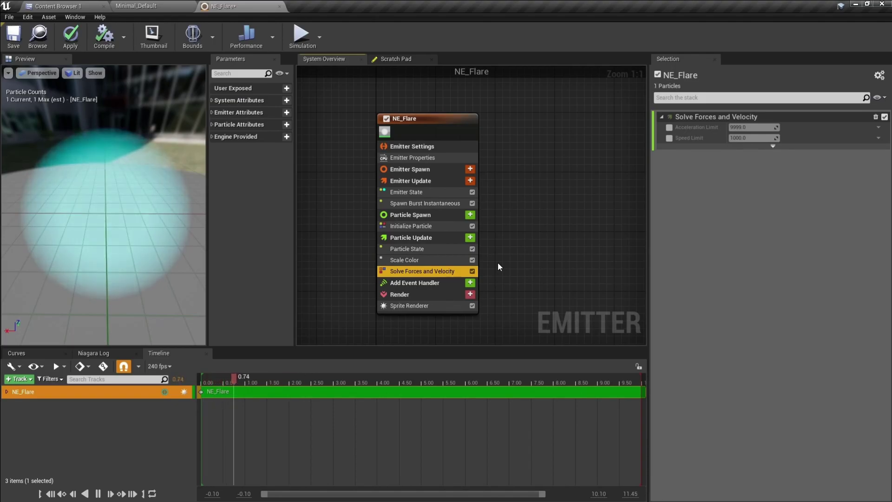
{"action": "left_click", "coordinate": [422, 250]}
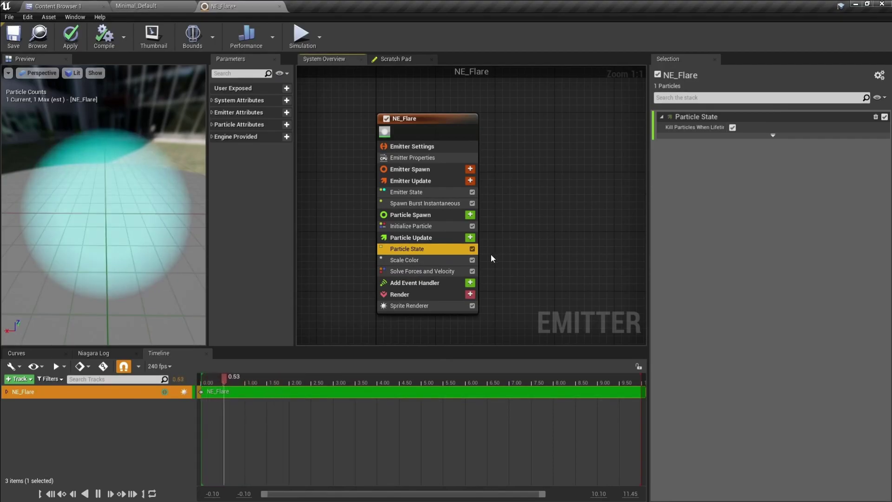
- In Scale Color's alpha curve, inspect the start key, try a value of 1 on the end key, and set that key to 0
{"action": "left_click", "coordinate": [431, 260]}
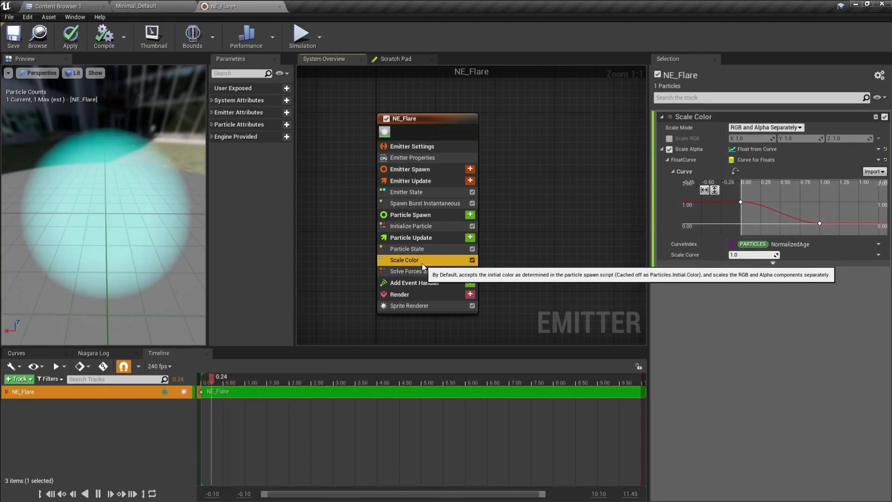
{"action": "left_click", "coordinate": [741, 202]}
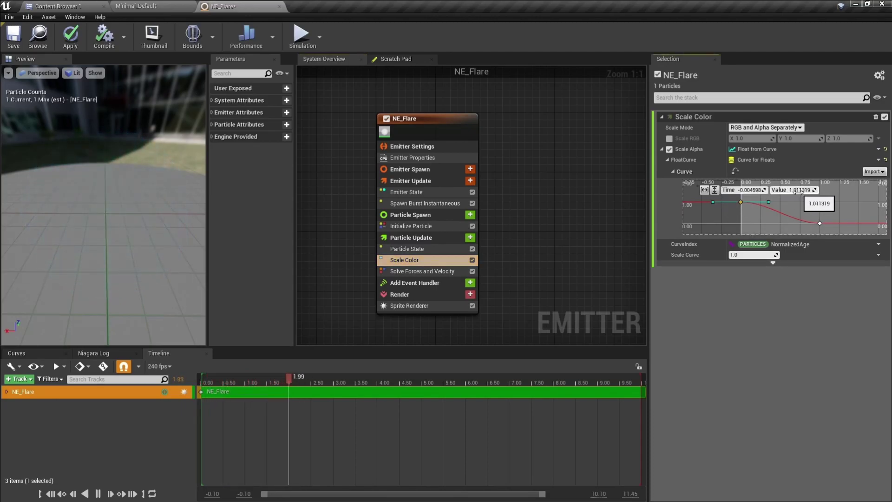
{"action": "left_click", "coordinate": [819, 224]}
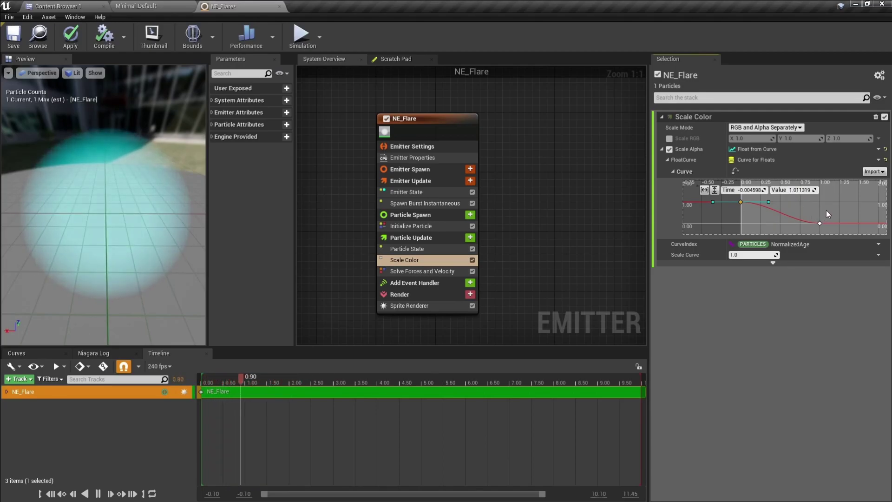
{"action": "left_click", "coordinate": [820, 223]}
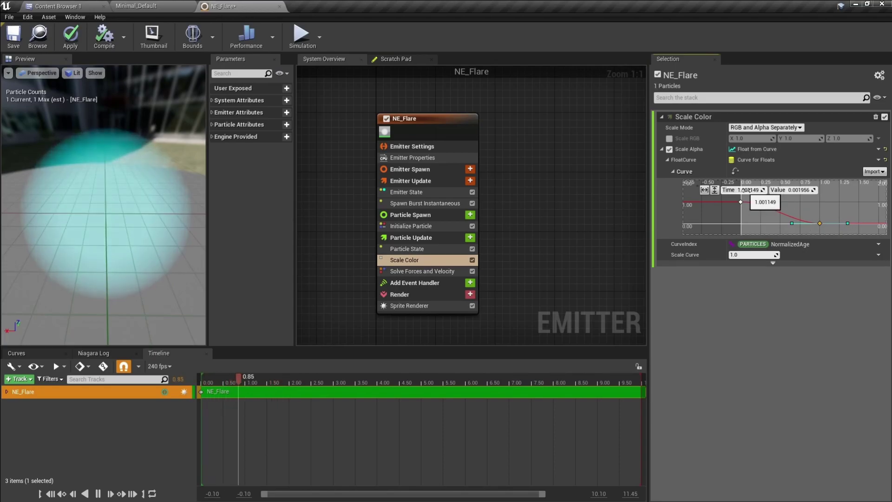
{"action": "left_click", "coordinate": [798, 190]}
{"action": "type", "text": "1"}
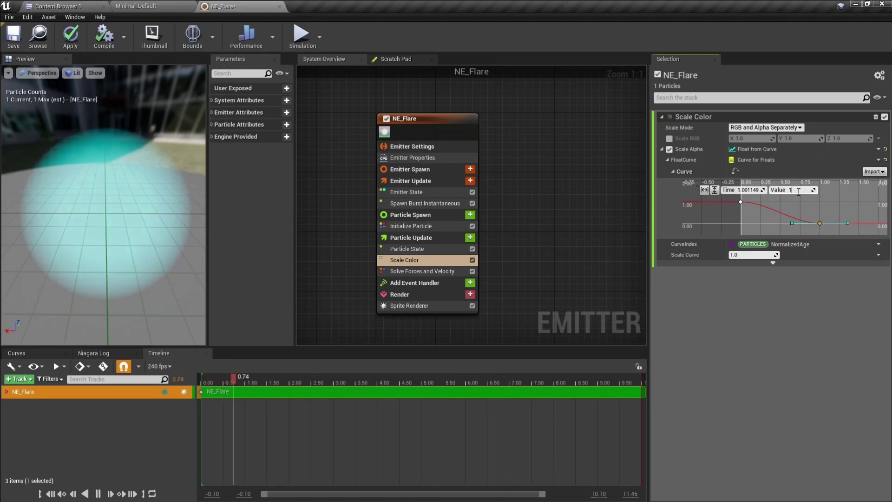
{"action": "key", "text": "Return"}
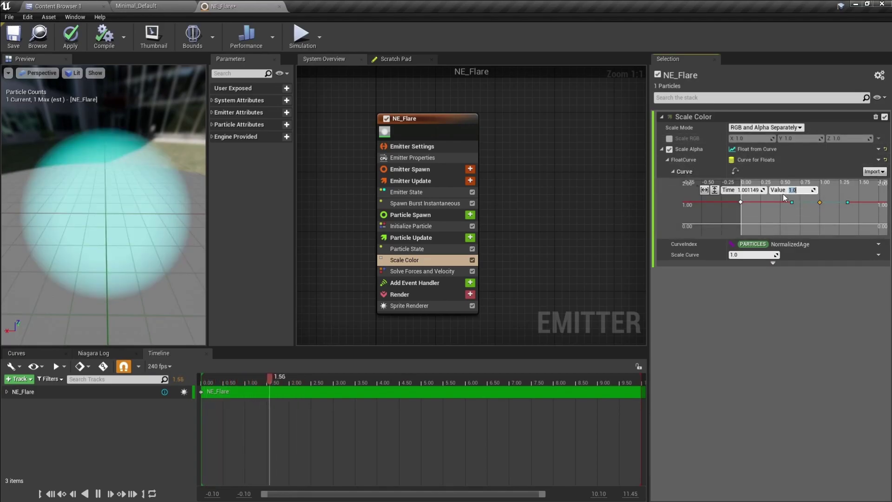
{"action": "type", "text": "0"}
{"action": "key", "text": "Return"}
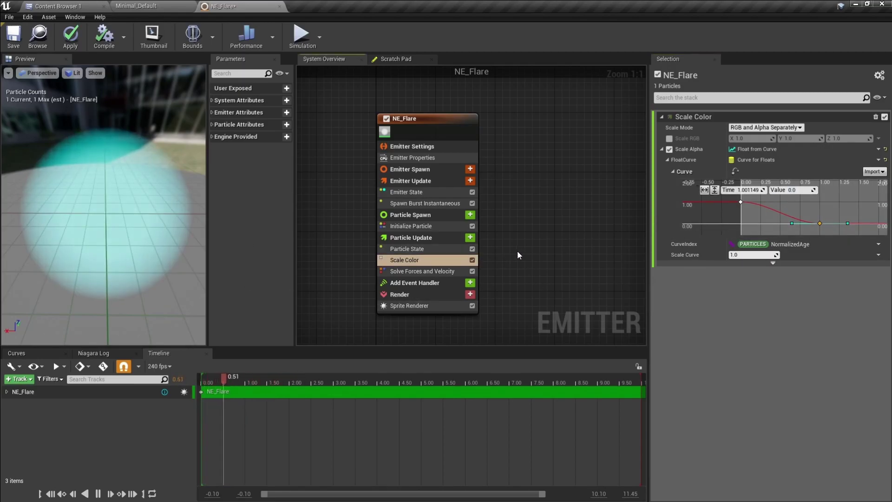
- Review the Sprite Renderer's material, rendering and binding settings, and apply the pending emitter changes
{"action": "left_click", "coordinate": [419, 307]}
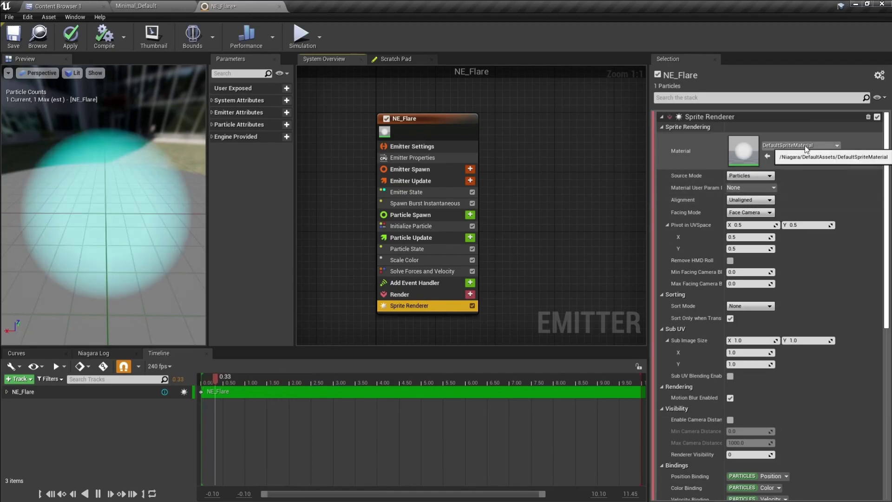
{"action": "scroll", "coordinate": [780, 344], "scroll_direction": "down", "scroll_amount": 5}
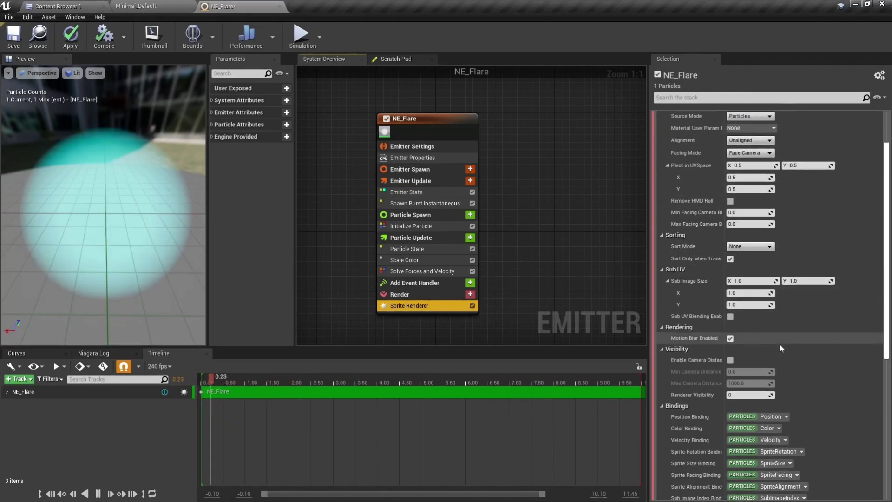
{"action": "scroll", "coordinate": [778, 362], "scroll_direction": "up", "scroll_amount": 5}
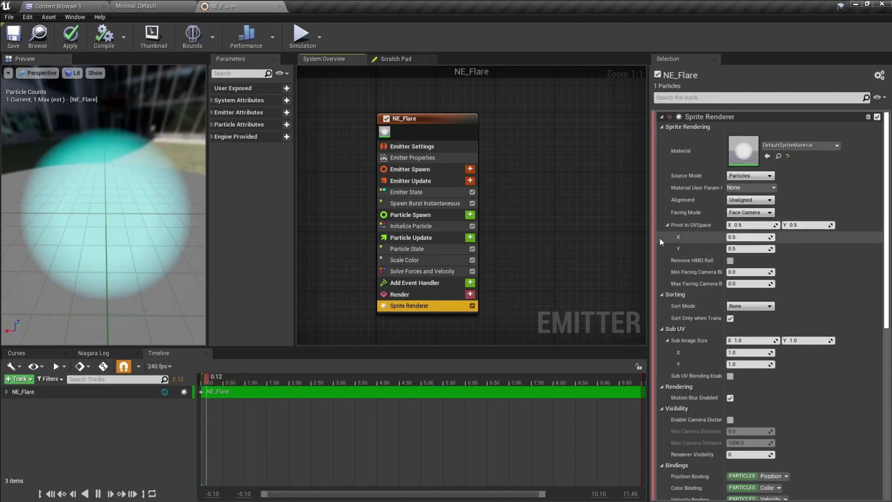
{"action": "right_click_drag", "start_coordinate": [186, 242], "coordinate": [186, 265]}
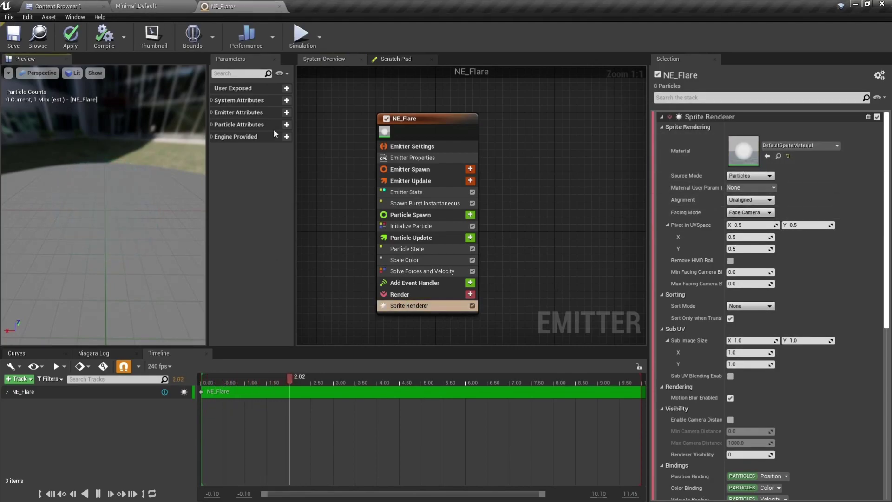
{"action": "left_click", "coordinate": [71, 44]}
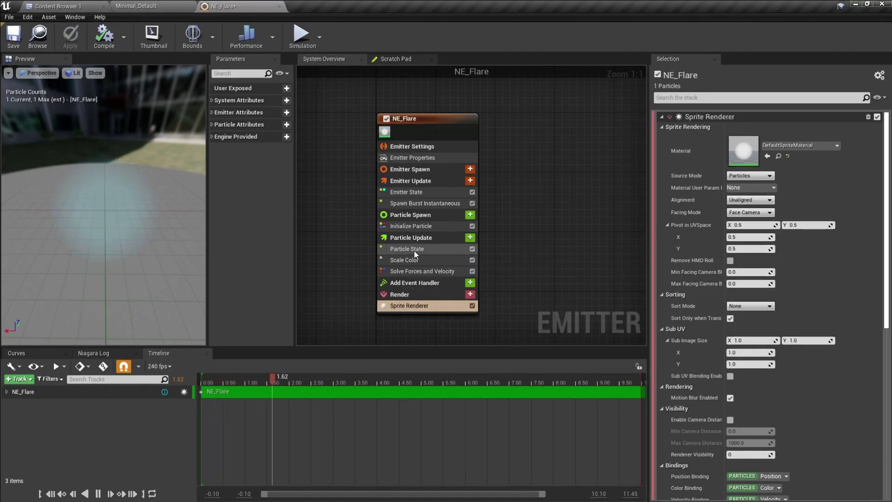
- Try an Add Velocity from Point module in Particle Spawn, check its motion in the preview, and delete the module
{"action": "left_click", "coordinate": [468, 215]}
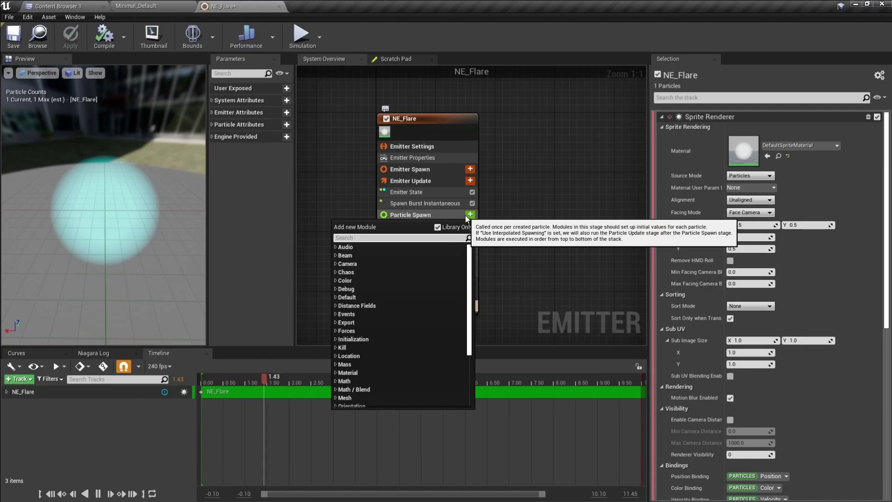
{"action": "type", "text": "velocity"}
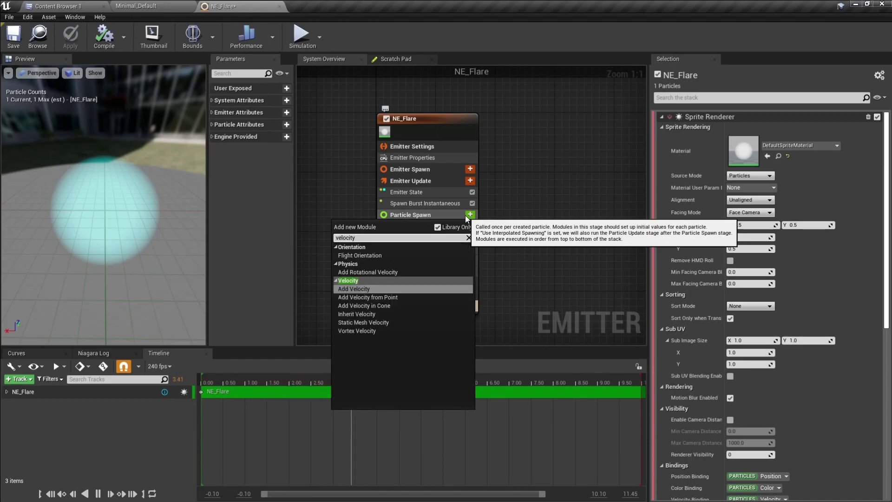
{"action": "left_click", "coordinate": [388, 297]}
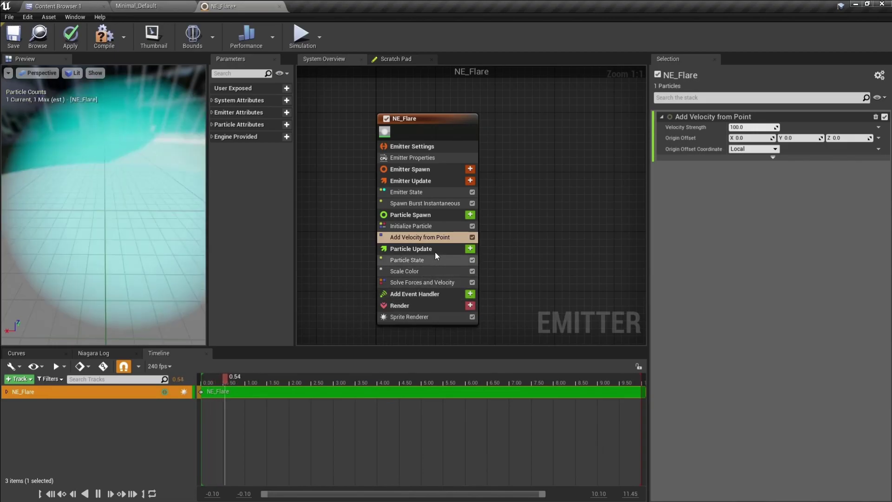
{"action": "left_click_drag", "start_coordinate": [123, 221], "coordinate": [202, 220]}
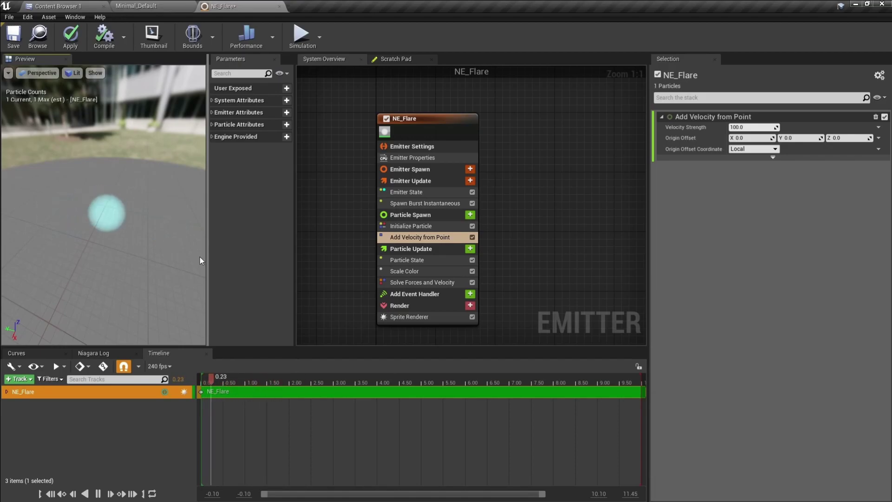
{"action": "left_click", "coordinate": [429, 240]}
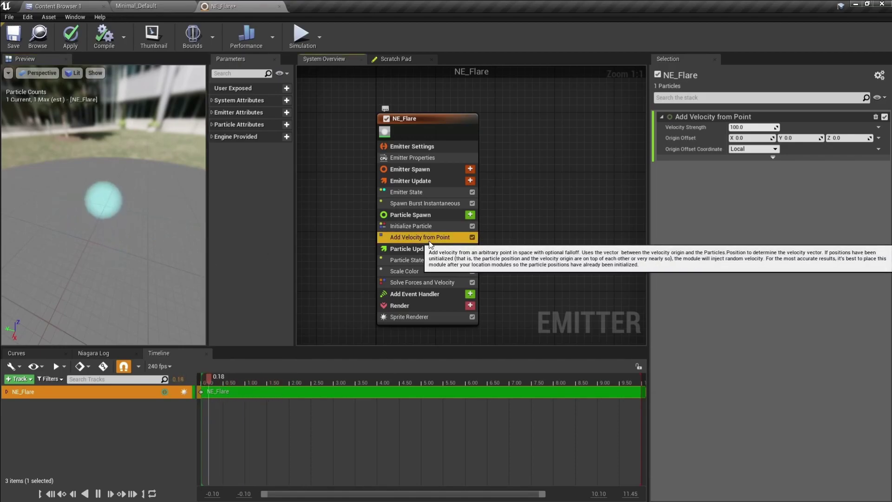
{"action": "key", "text": "Delete"}
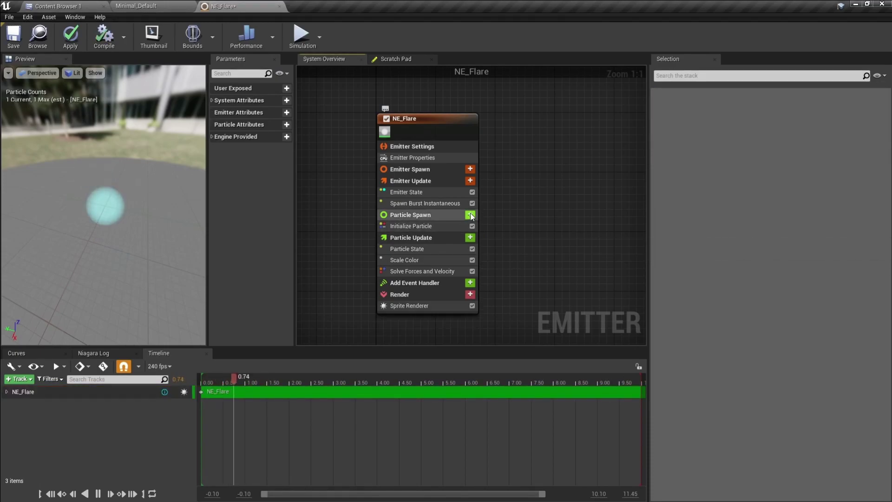
- Add an Add Velocity module to Particle Spawn with a Z velocity of 100 and apply the change
{"action": "left_click", "coordinate": [470, 214]}
{"action": "type", "text": "velocity"}
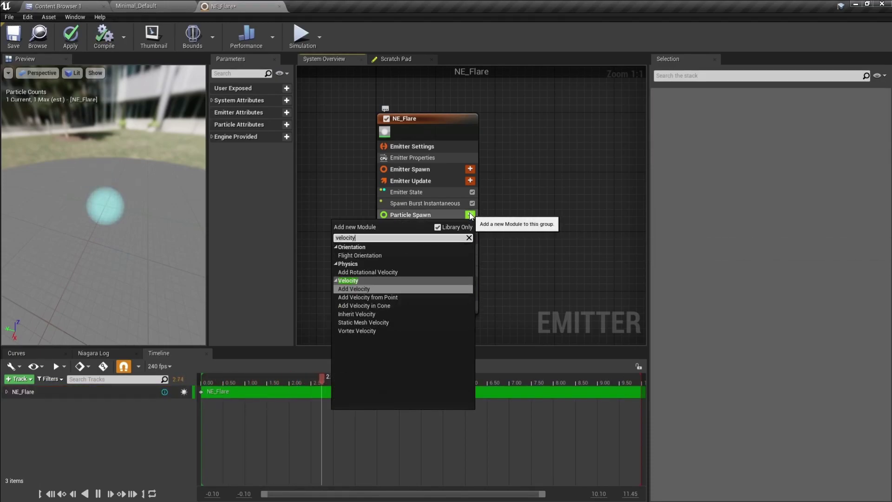
{"action": "left_click", "coordinate": [365, 289]}
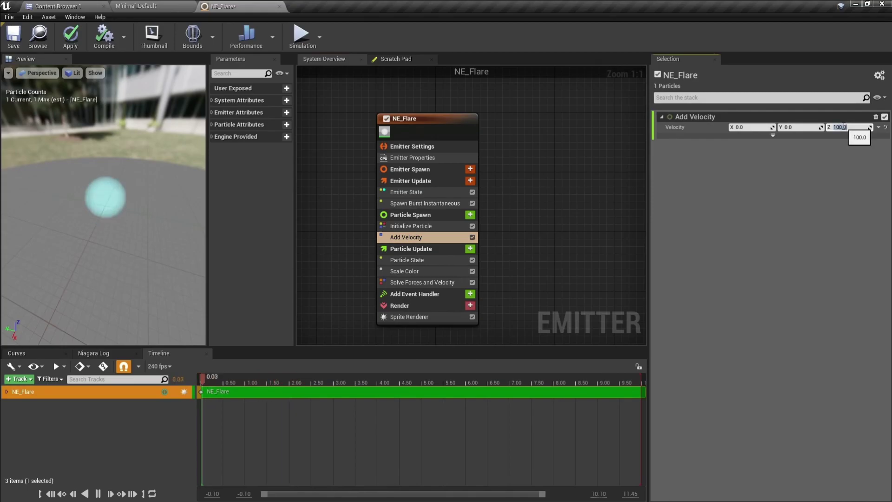
{"action": "left_click_drag", "start_coordinate": [159, 229], "coordinate": [56, 213]}
{"action": "left_click", "coordinate": [71, 37]}
{"action": "left_click_drag", "start_coordinate": [112, 162], "coordinate": [112, 176]}
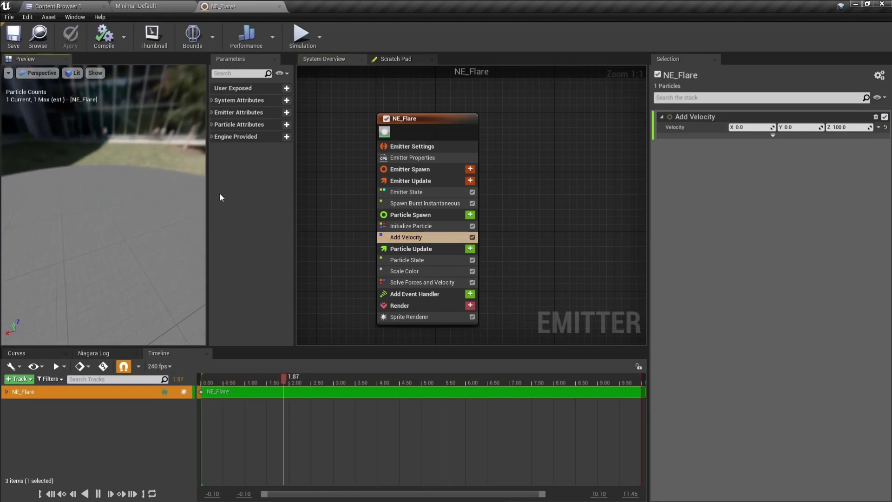
- Set the Spawn Count in the Spawn Burst Instantaneous module to 10
{"action": "left_click", "coordinate": [427, 205]}
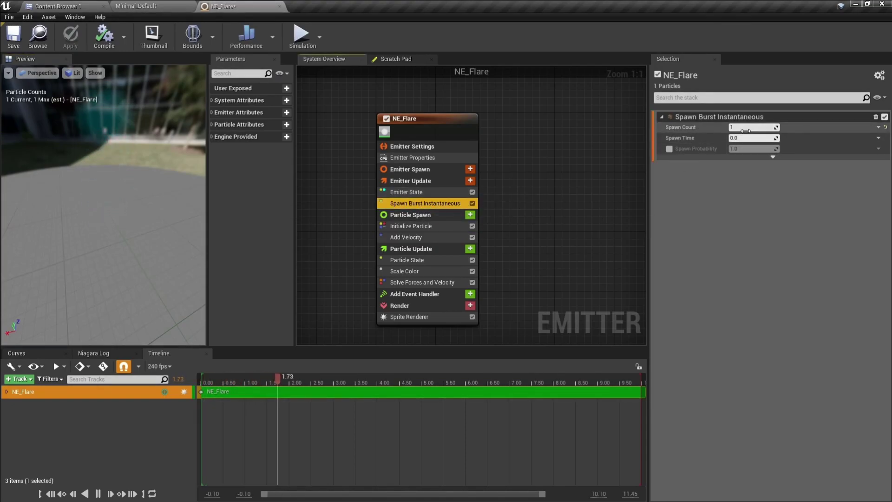
{"action": "type", "text": "10"}
{"action": "key", "text": "Return"}
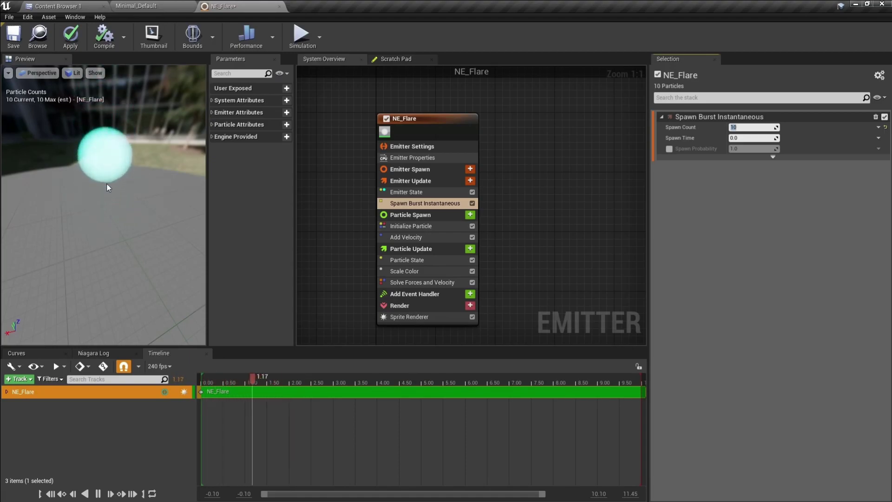
- Compare the Spawn Burst Instantaneous and Add Velocity settings, and browse the link and dynamic inputs available for Velocity
{"action": "left_click", "coordinate": [428, 238]}
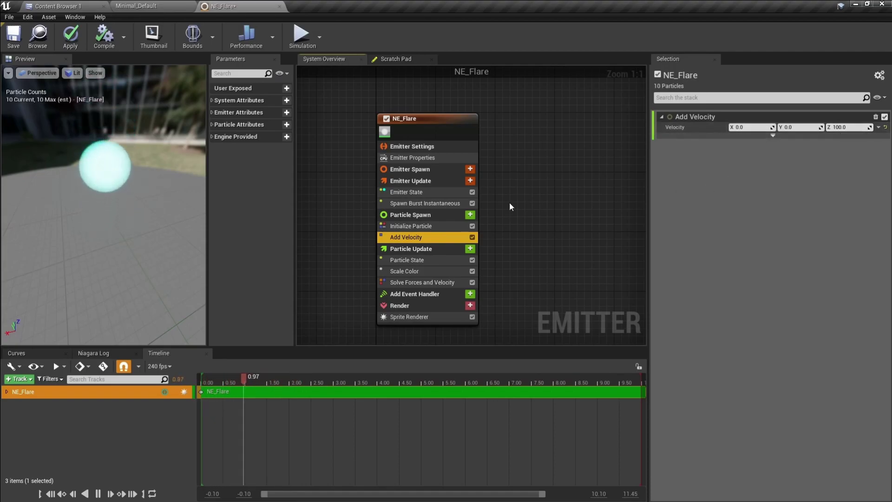
{"action": "left_click", "coordinate": [449, 204]}
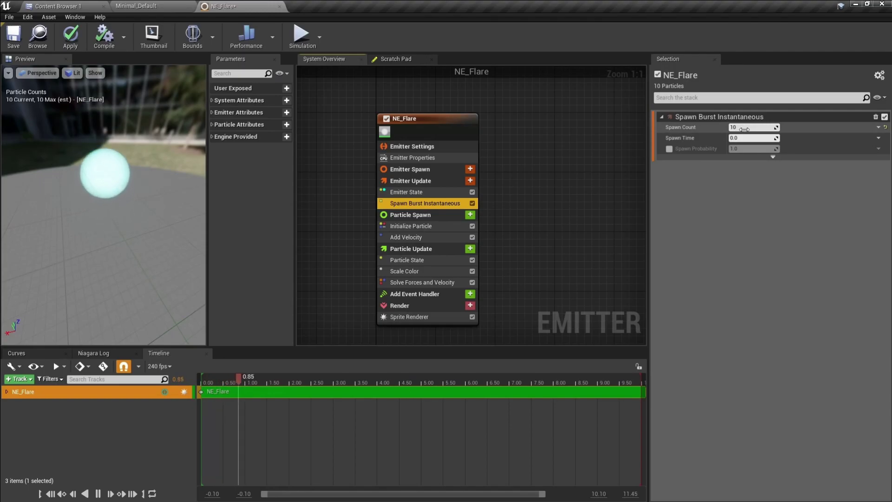
{"action": "left_click", "coordinate": [438, 237]}
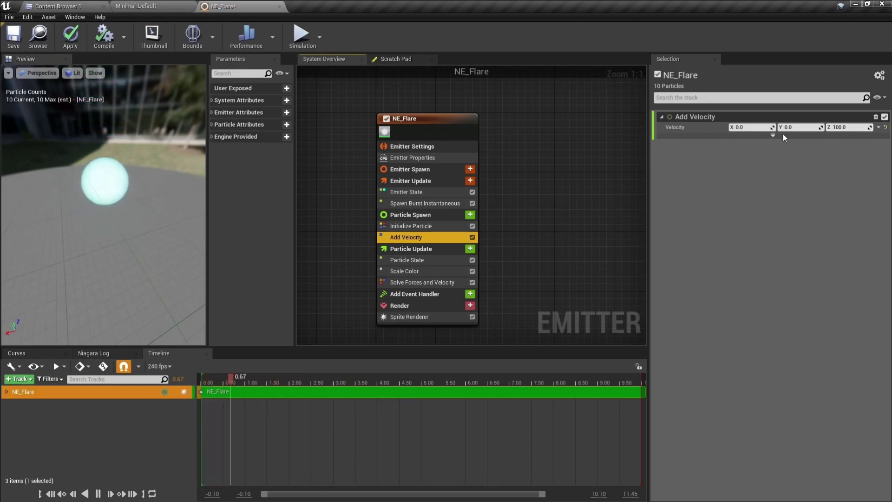
{"action": "mouse_move", "coordinate": [134, 181]}
{"action": "left_mouse_down"}
{"action": "mouse_move", "coordinate": [125, 204]}
{"action": "mouse_move", "coordinate": [133, 223]}
{"action": "mouse_move", "coordinate": [135, 186]}
{"action": "left_mouse_up"}
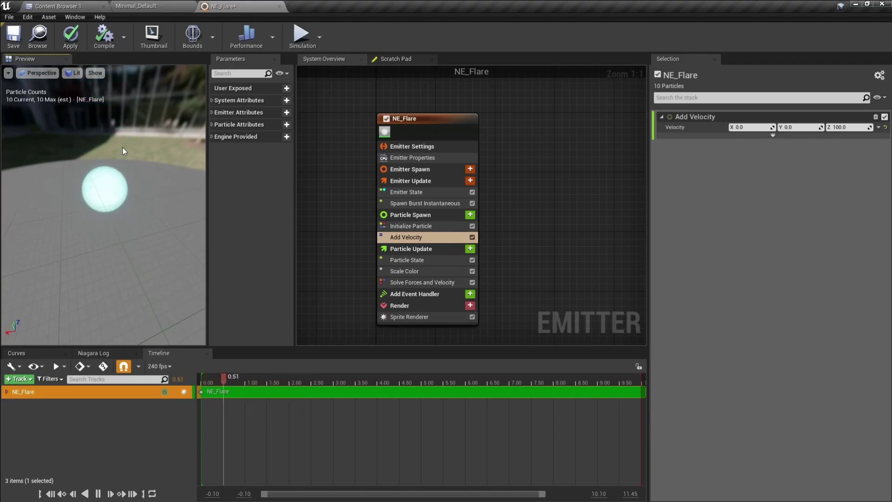
{"action": "left_click", "coordinate": [878, 129]}
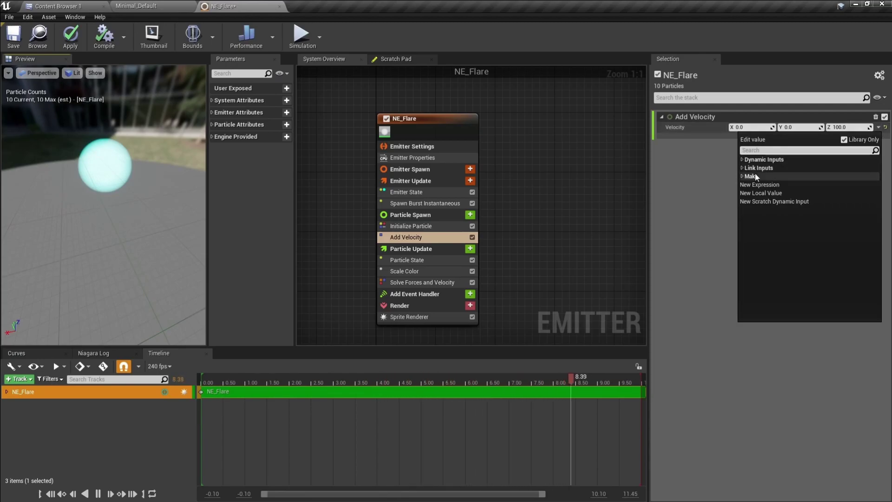
{"action": "left_click", "coordinate": [742, 167]}
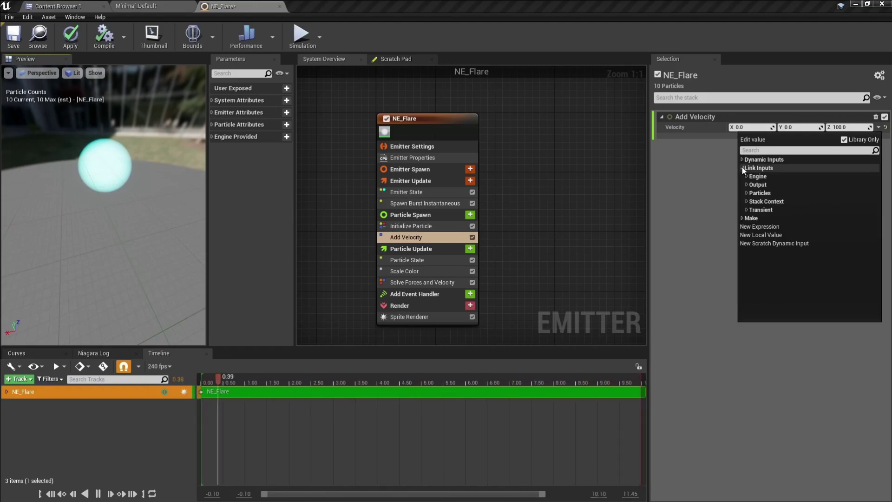
{"action": "left_click", "coordinate": [748, 185]}
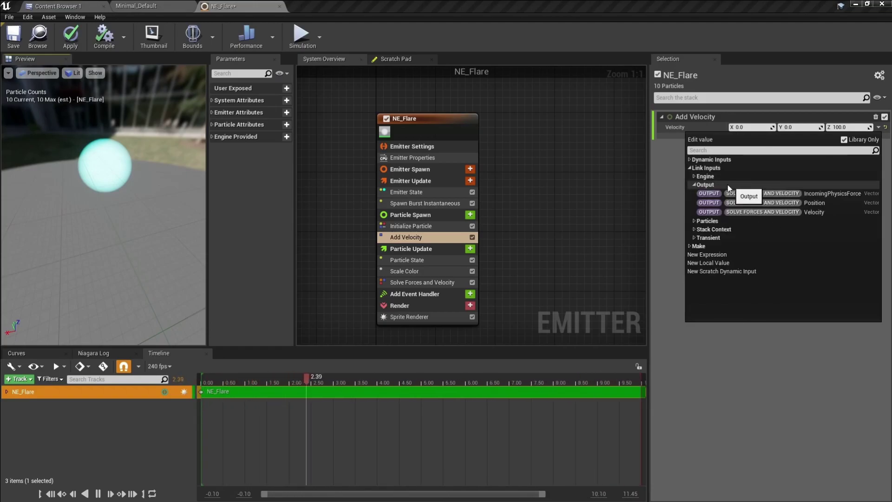
{"action": "left_click", "coordinate": [691, 160]}
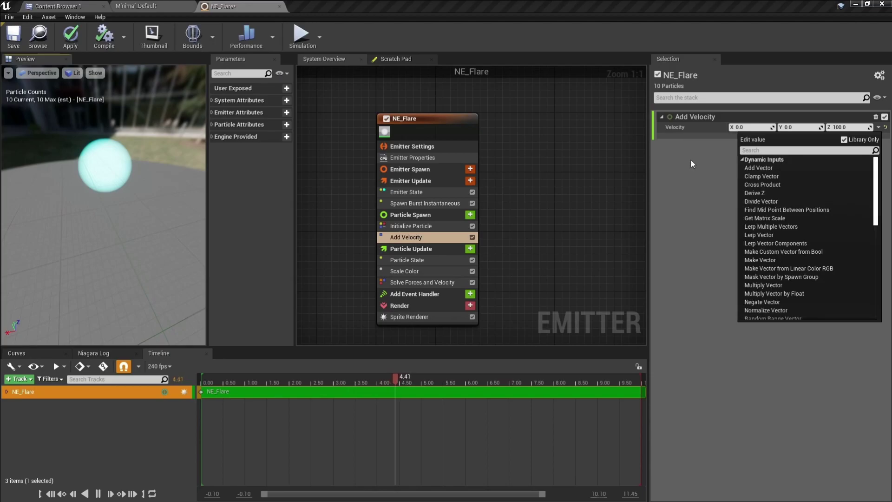
{"action": "scroll", "coordinate": [792, 198], "scroll_direction": "down", "scroll_amount": 10}
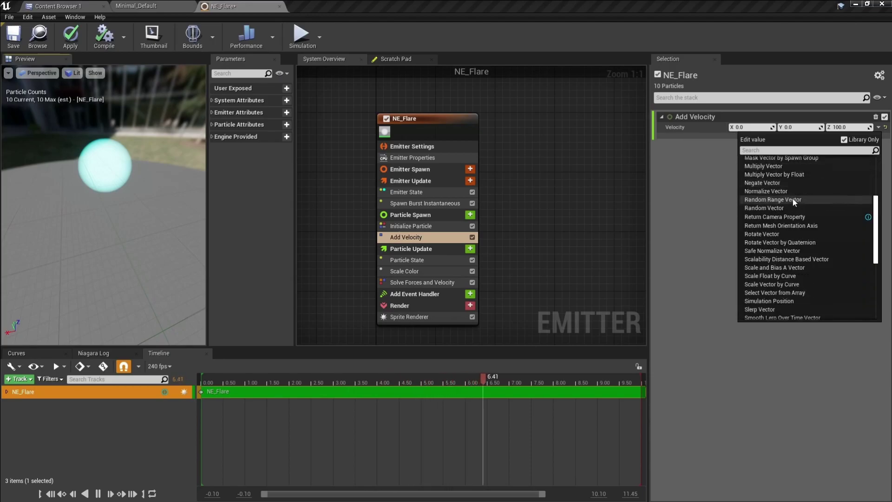
{"action": "scroll", "coordinate": [788, 217], "scroll_direction": "down", "scroll_amount": 4}
{"action": "scroll", "coordinate": [779, 251], "scroll_direction": "up", "scroll_amount": 8}
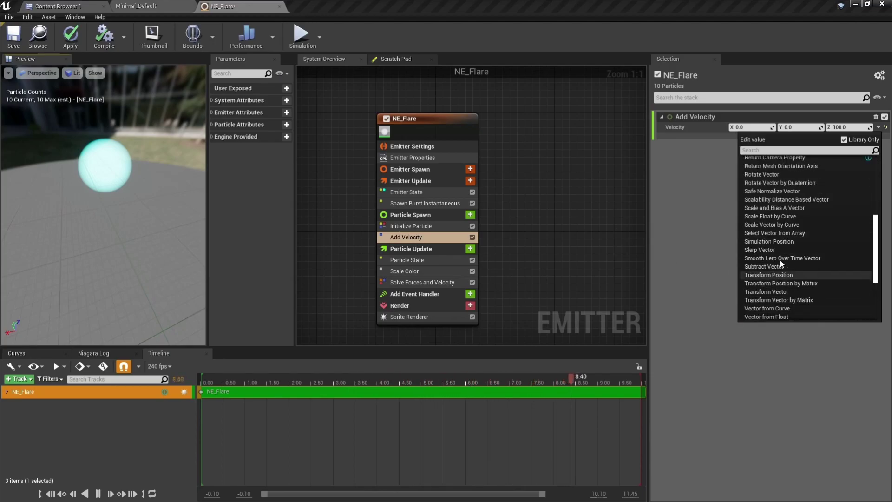
{"action": "scroll", "coordinate": [775, 260], "scroll_direction": "up", "scroll_amount": 3}
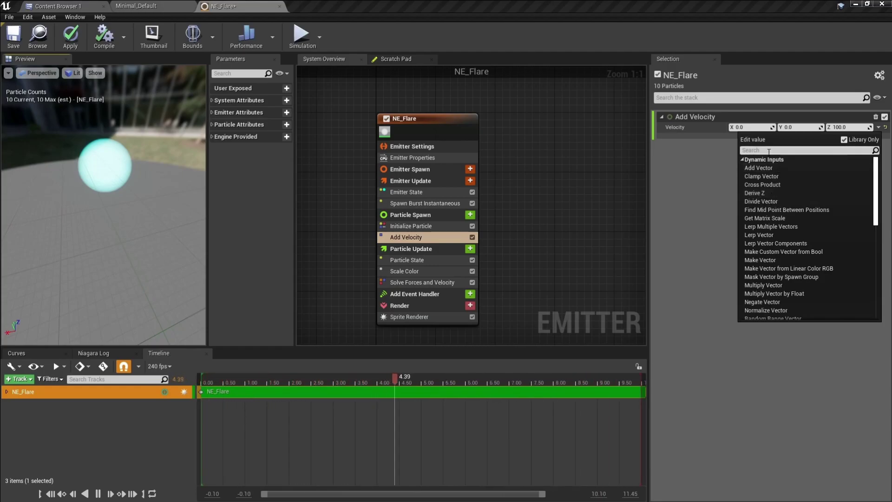
- Search the Velocity inputs for "uniform" and assign the Random Range Vector dynamic input to Add Velocity
{"action": "type", "text": "uniform"}
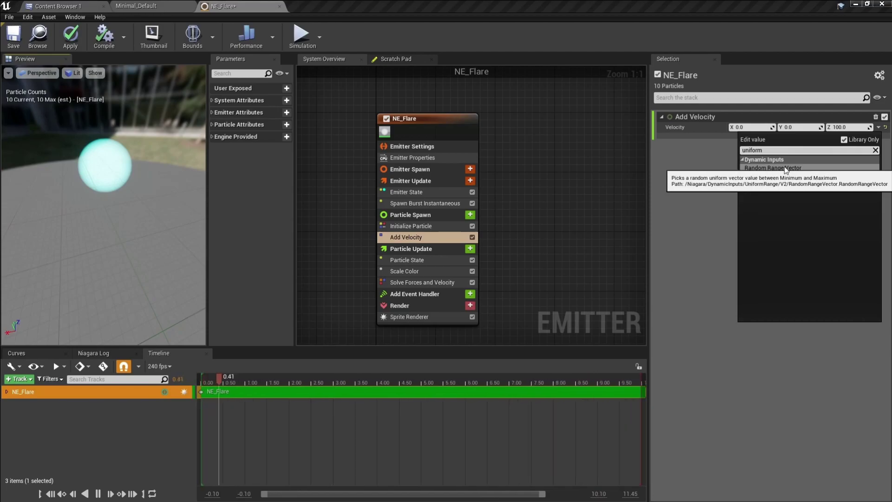
{"action": "left_click", "coordinate": [782, 168]}
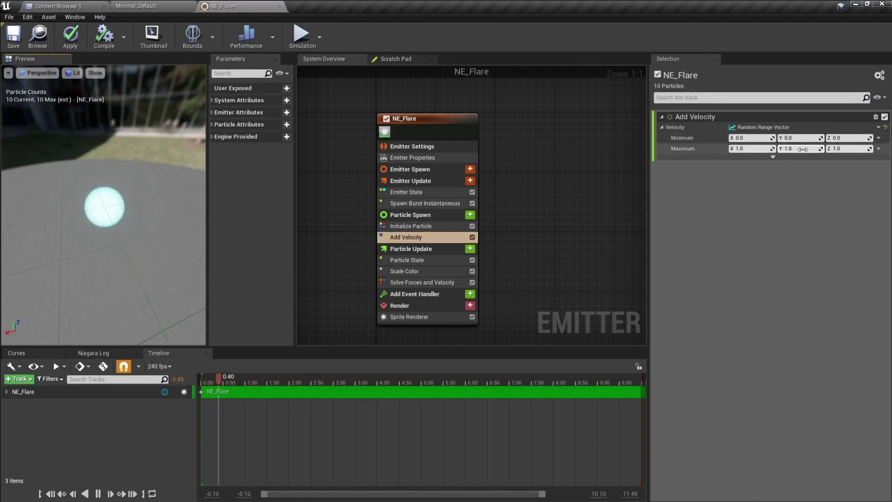
{"action": "left_click", "coordinate": [878, 127]}
{"action": "type", "text": "unnif"}
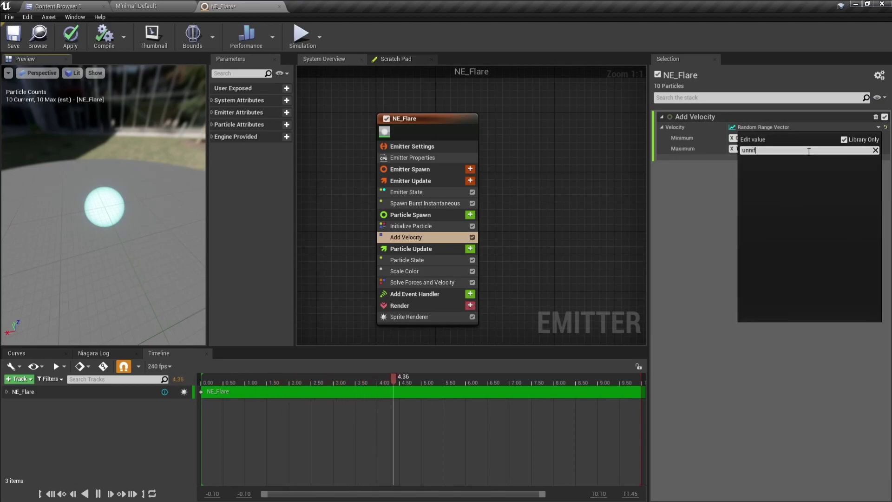
{"action": "key", "text": "BackSpace"}
{"action": "key", "text": "BackSpace"}
{"action": "key", "text": "BackSpace"}
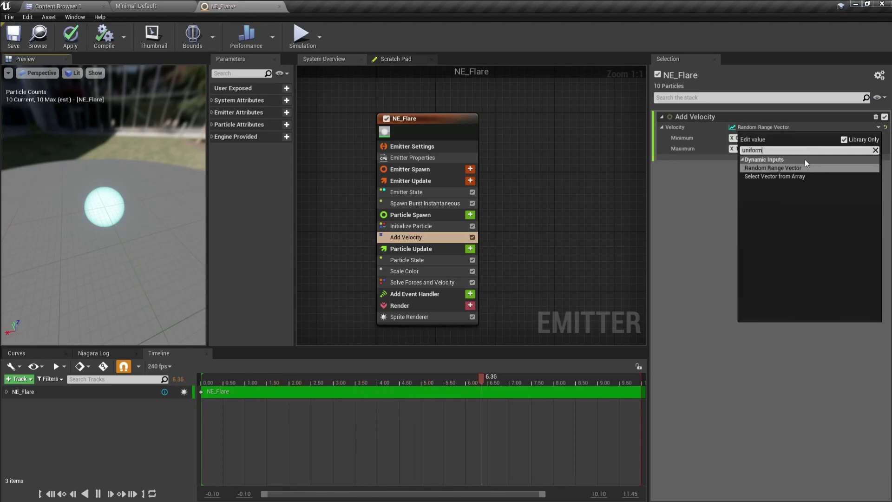
{"action": "left_click", "coordinate": [773, 169]}
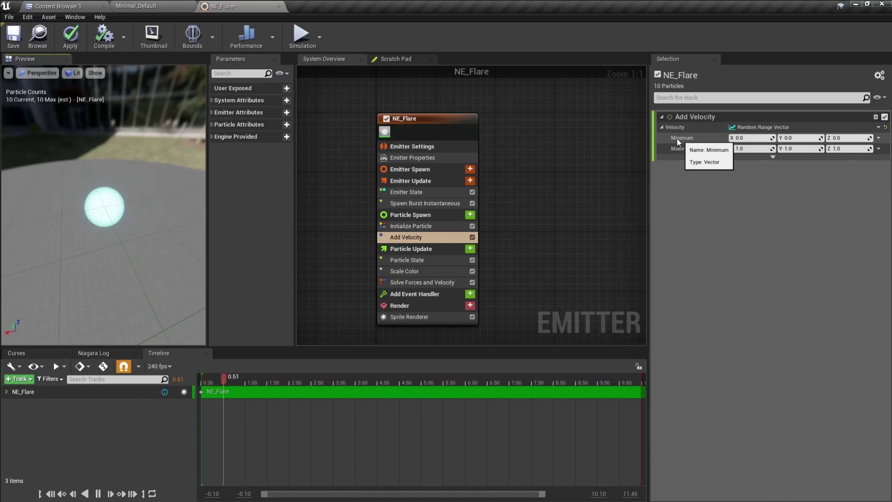
- Set the random velocity's Maximum to 100 on X, Y and Z, and its Minimum to -100 on X and Y
{"action": "left_click", "coordinate": [837, 149]}
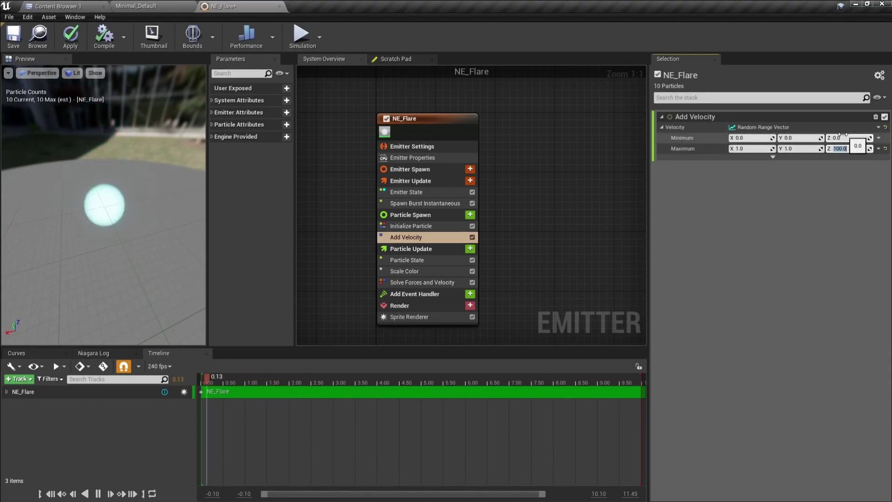
{"action": "left_click_drag", "start_coordinate": [163, 173], "coordinate": [138, 148]}
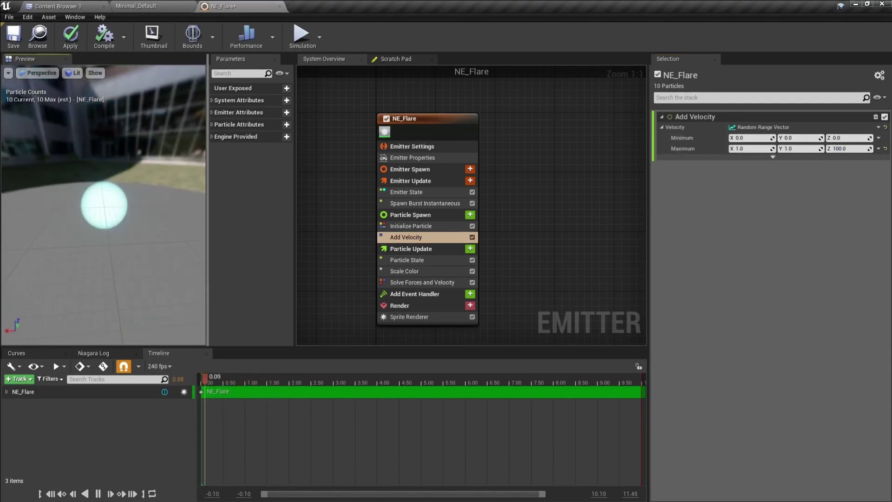
{"action": "left_click", "coordinate": [750, 149]}
{"action": "type", "text": "100"}
{"action": "key", "text": "Tab"}
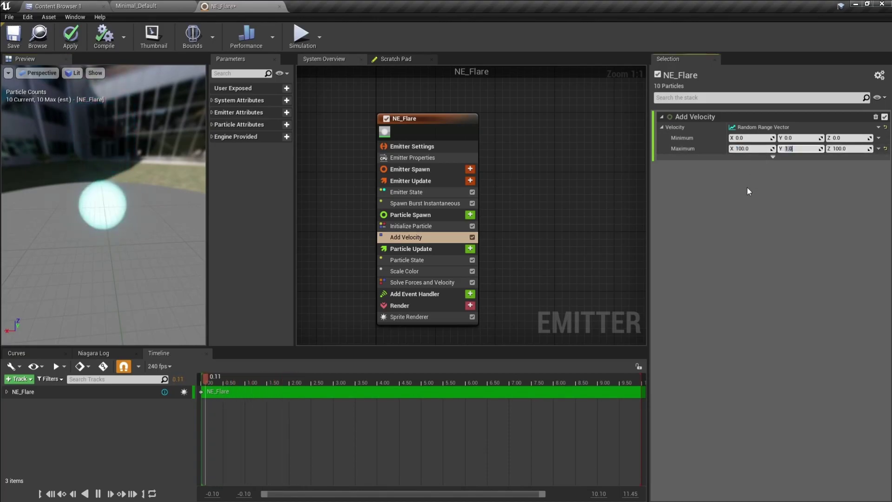
{"action": "left_click", "coordinate": [744, 138]}
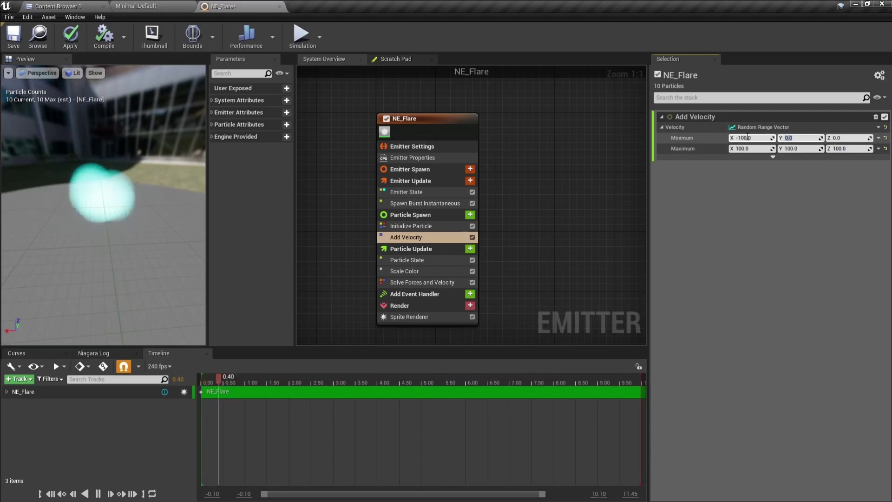
{"action": "left_click_drag", "start_coordinate": [158, 186], "coordinate": [165, 213]}
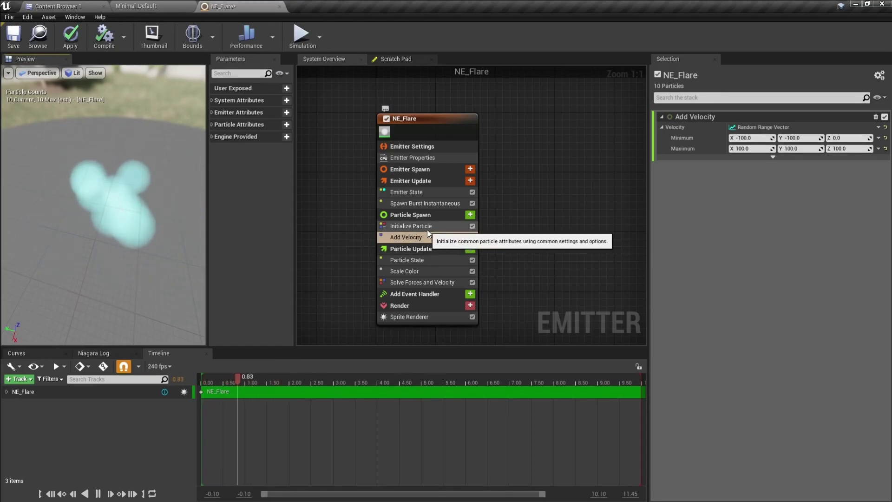
- Set the Uniform Sprite Size in the Initialize Particle module to 20 and check the particles in the preview
{"action": "left_click", "coordinate": [409, 227]}
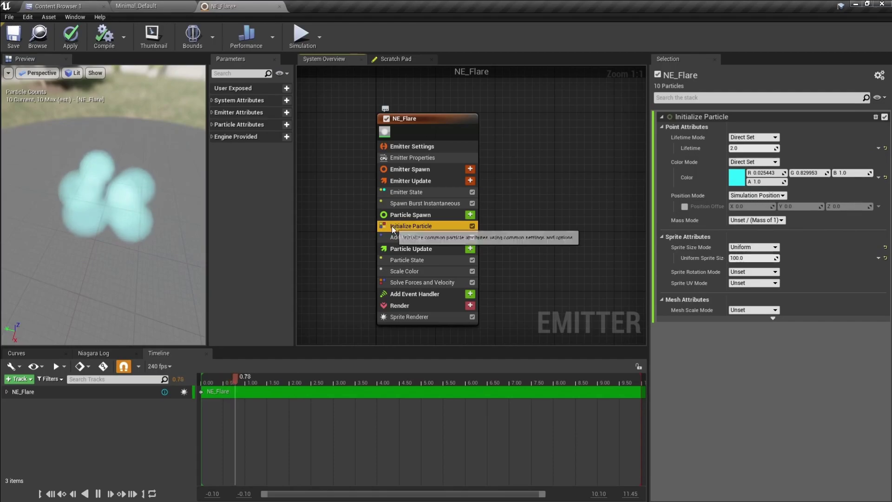
{"action": "left_click", "coordinate": [753, 258]}
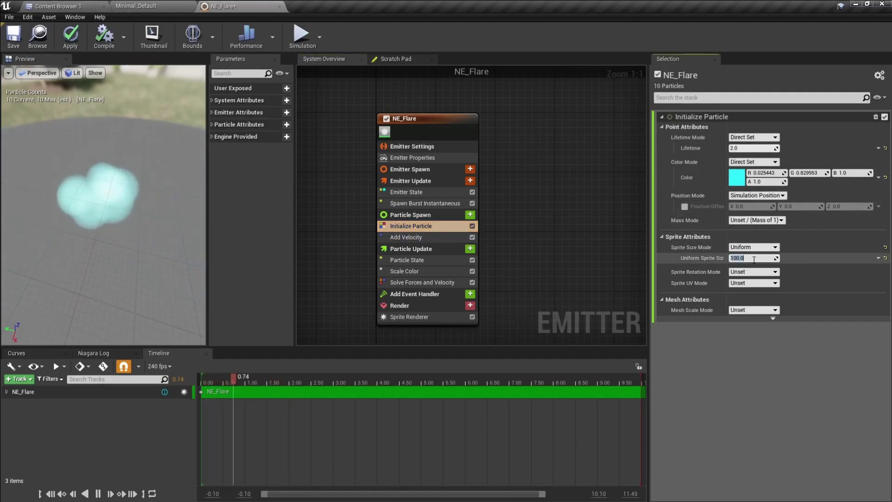
{"action": "type", "text": "20"}
{"action": "key", "text": "Return"}
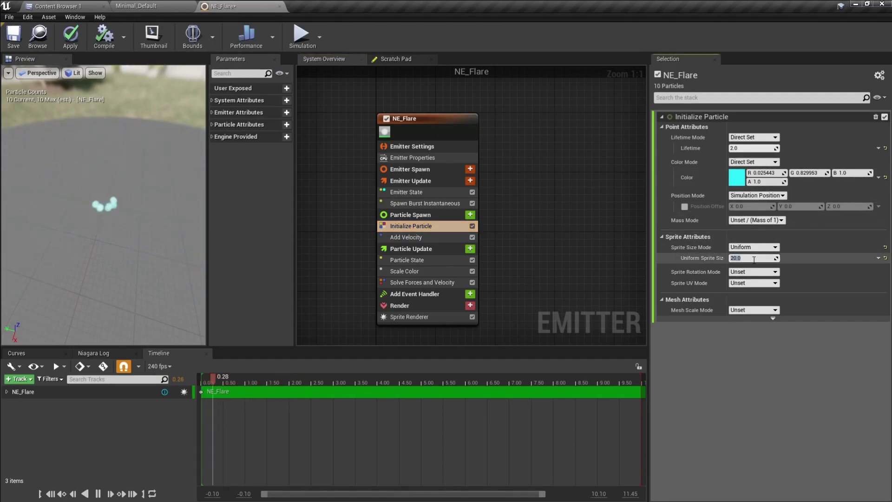
{"action": "mouse_move", "coordinate": [151, 222]}
{"action": "left_mouse_down"}
{"action": "mouse_move", "coordinate": [186, 220]}
{"action": "mouse_move", "coordinate": [150, 222]}
{"action": "left_mouse_up"}
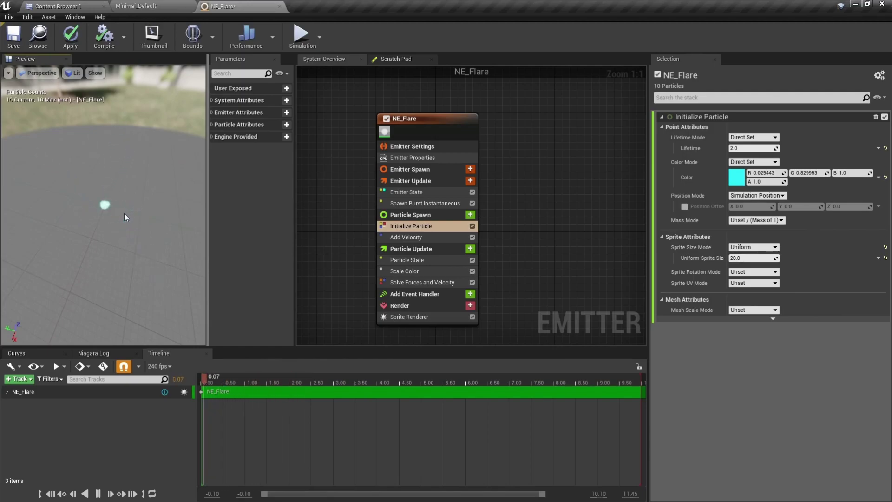
- Search the inputs for "uniform" and assign Random Range Float to the Uniform Sprite Size in Initialize Particle
{"action": "left_click", "coordinate": [408, 237]}
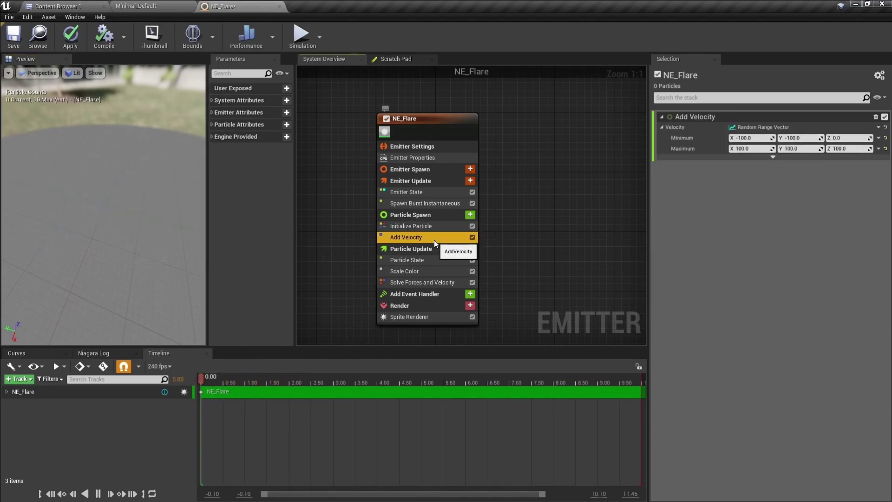
{"action": "left_click", "coordinate": [453, 231]}
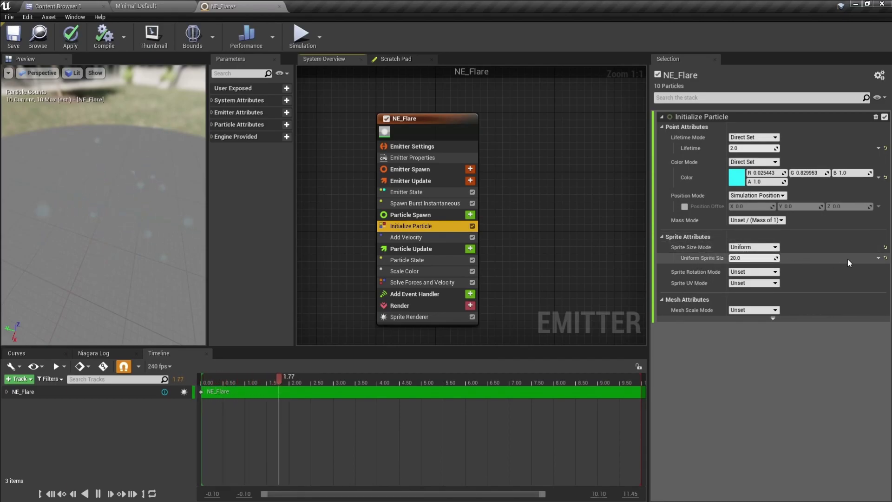
{"action": "left_click", "coordinate": [878, 258]}
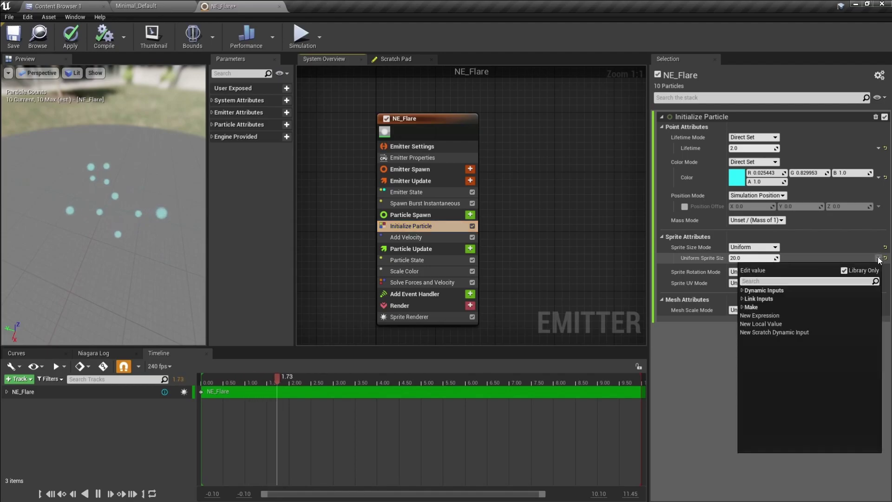
{"action": "type", "text": "uniform"}
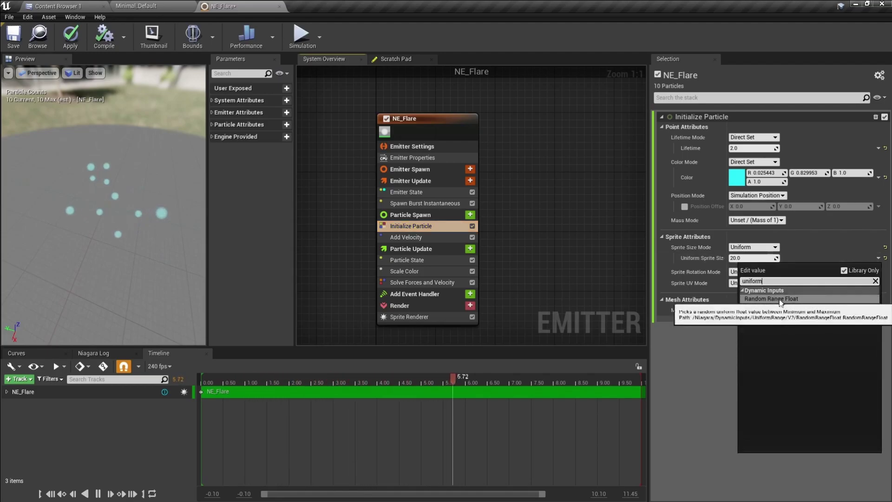
{"action": "left_click", "coordinate": [783, 299]}
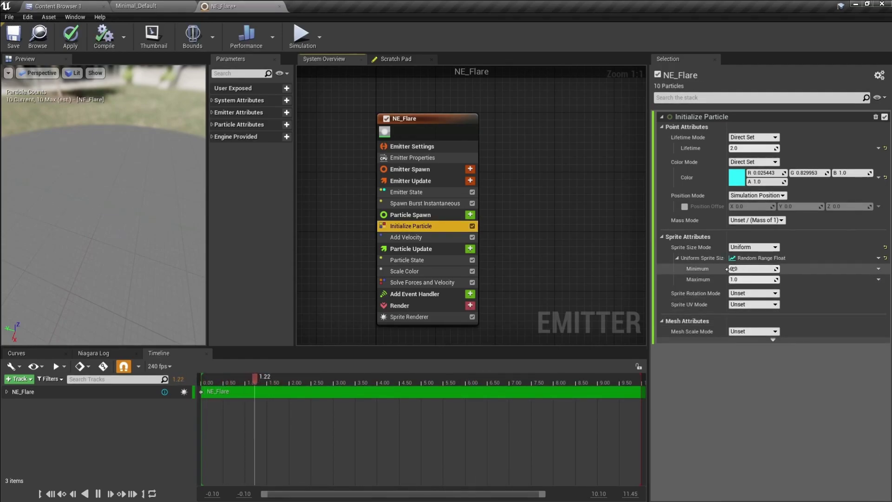
- Try a Maximum of 50 for the random sprite size, and settle on a Minimum of 10 and a Maximum of 30
{"action": "left_click", "coordinate": [747, 280]}
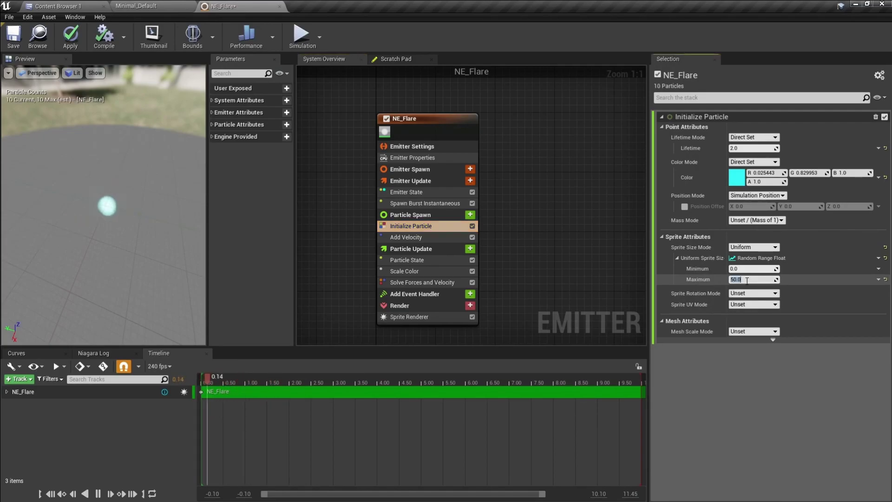
{"action": "left_click", "coordinate": [745, 269]}
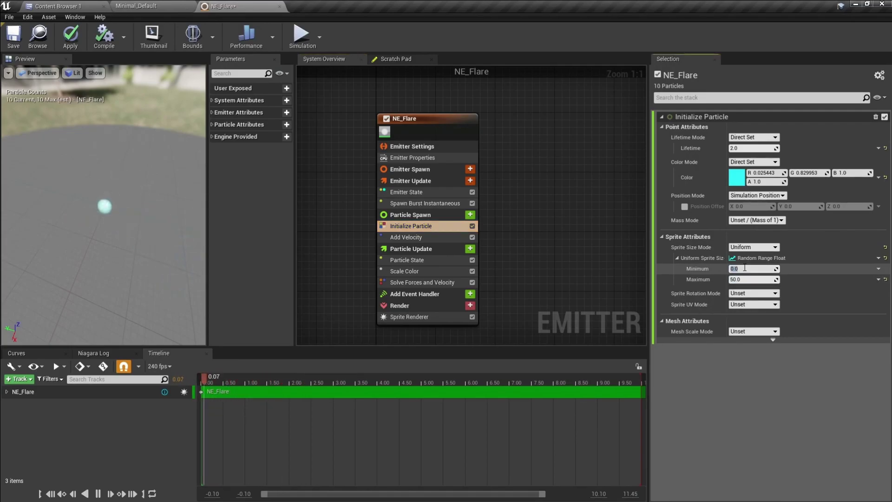
{"action": "left_click", "coordinate": [745, 279]}
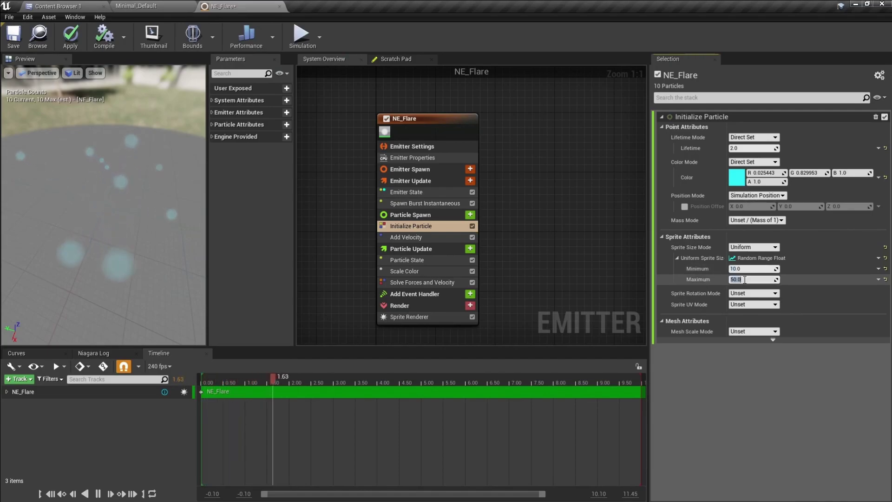
{"action": "left_click_drag", "start_coordinate": [175, 217], "coordinate": [125, 200]}
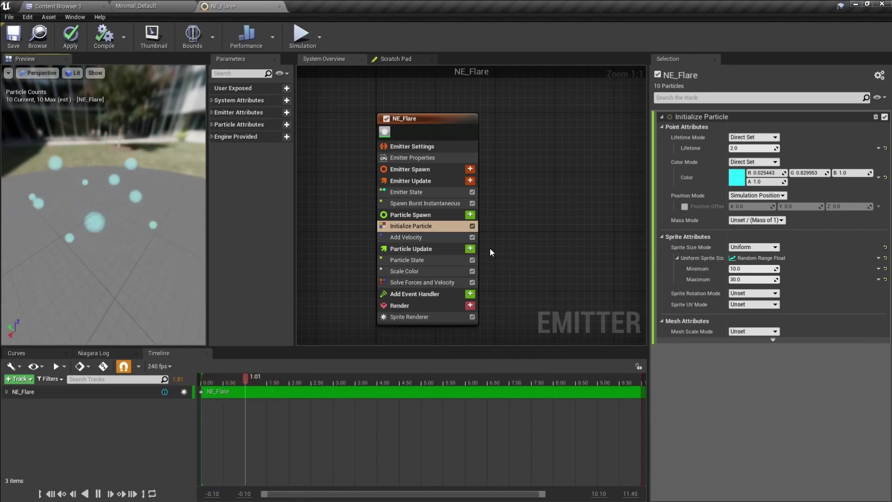
{"action": "left_click_drag", "start_coordinate": [135, 214], "coordinate": [133, 176]}
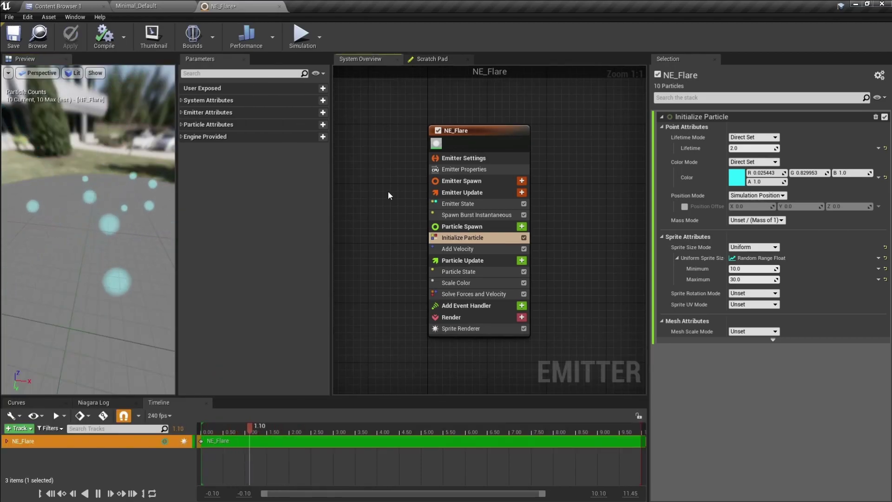
- Disable the Spawn Burst Instantaneous module in the NE_Flare emitter
{"action": "left_click", "coordinate": [468, 193]}
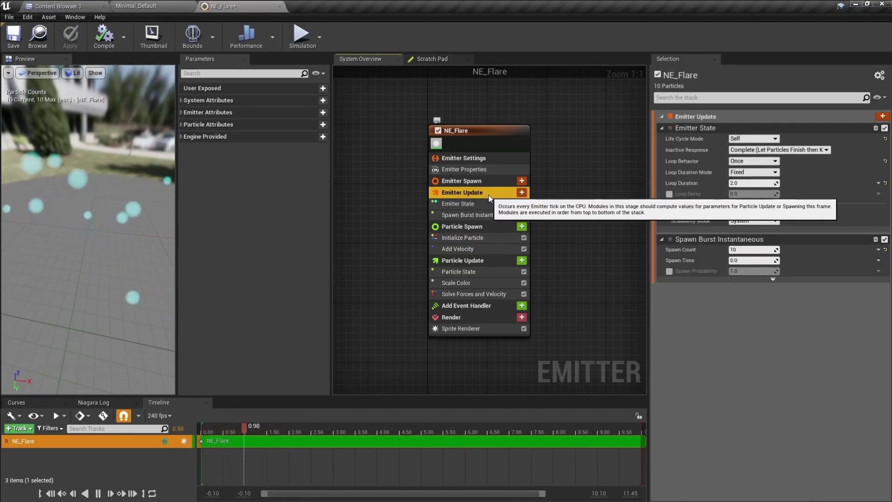
{"action": "left_click", "coordinate": [502, 216]}
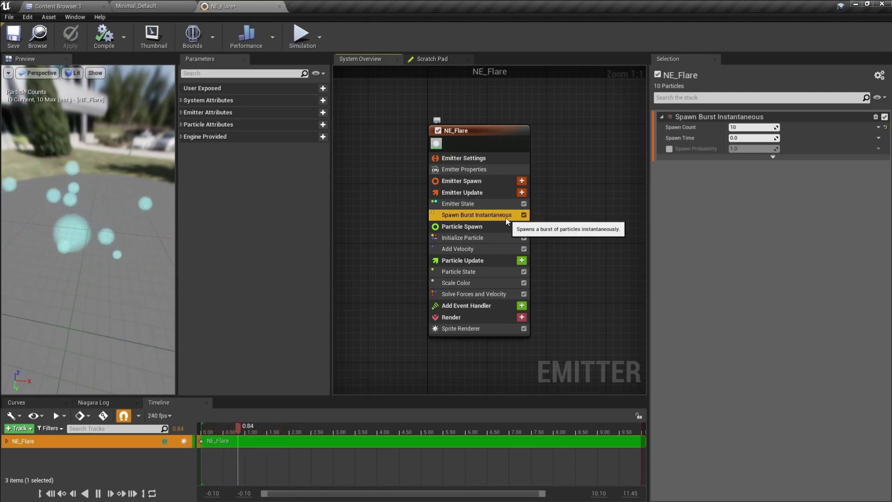
{"action": "left_click", "coordinate": [524, 216]}
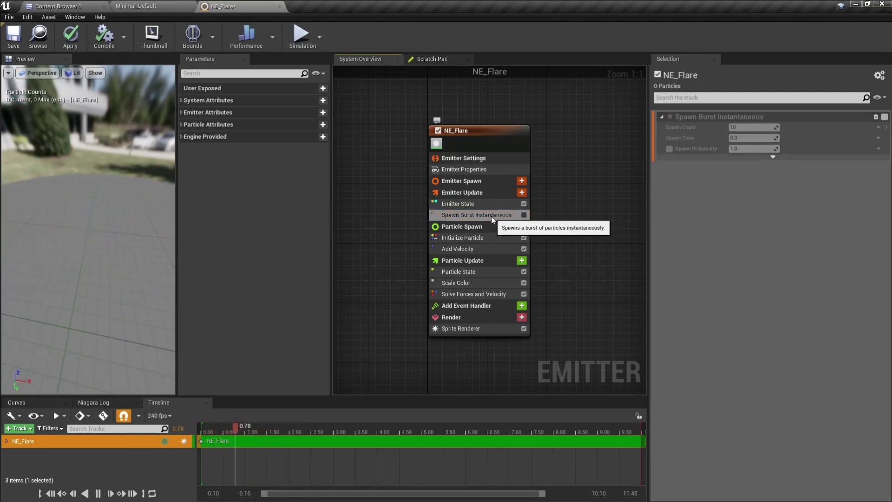
- Add a Spawn Rate module to Emitter Update with a SpawnRate of 15 and check the particles in the preview
{"action": "left_click", "coordinate": [522, 193]}
{"action": "type", "text": "spawn"}
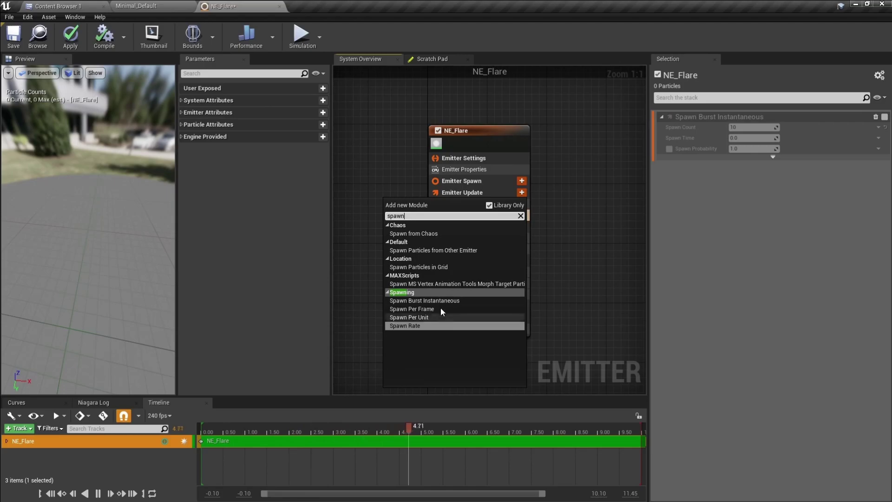
{"action": "left_click", "coordinate": [410, 326]}
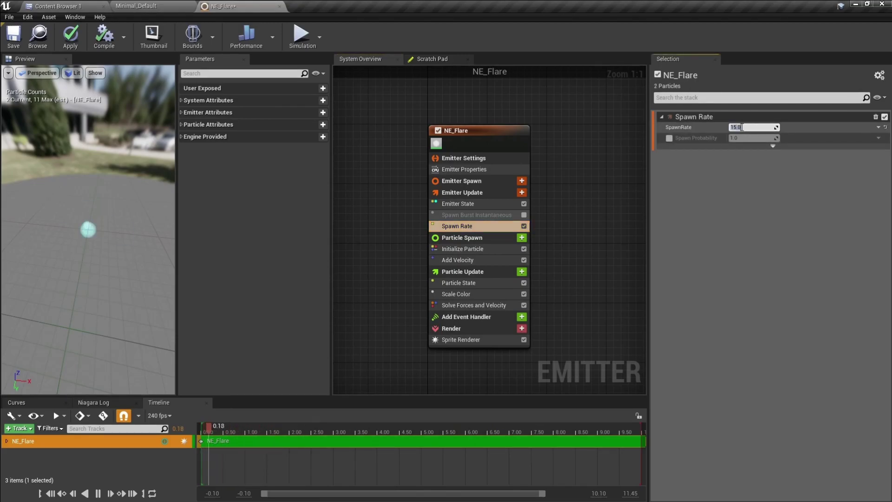
{"action": "left_click_drag", "start_coordinate": [104, 186], "coordinate": [93, 232]}
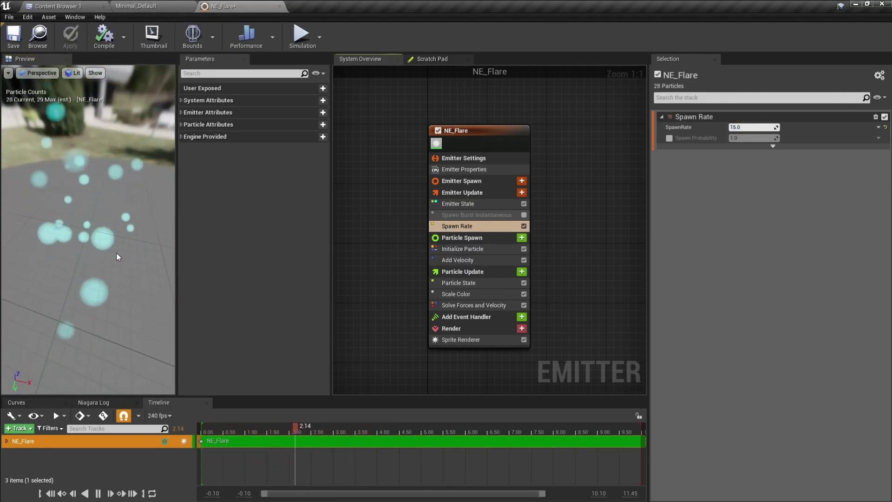
- Create a material named M_Spark in the Materials folder and open it for editing
{"action": "left_click", "coordinate": [460, 340]}
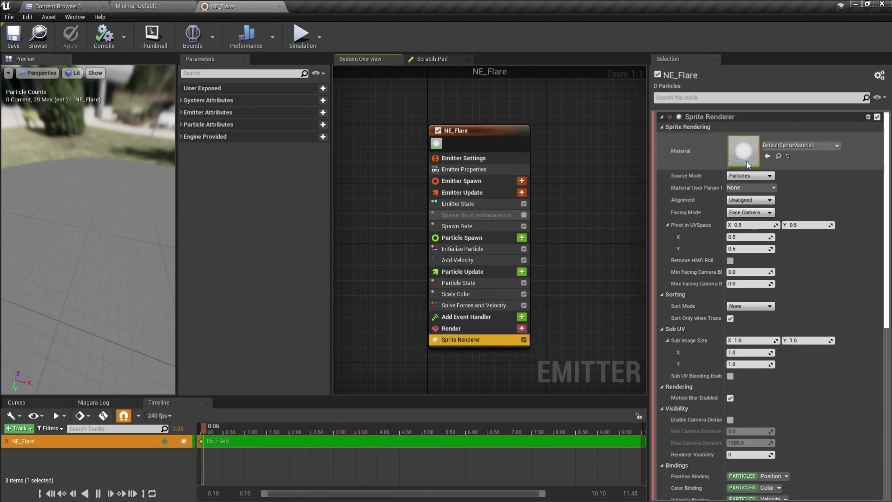
{"action": "left_click", "coordinate": [59, 6]}
{"action": "left_click", "coordinate": [50, 63]}
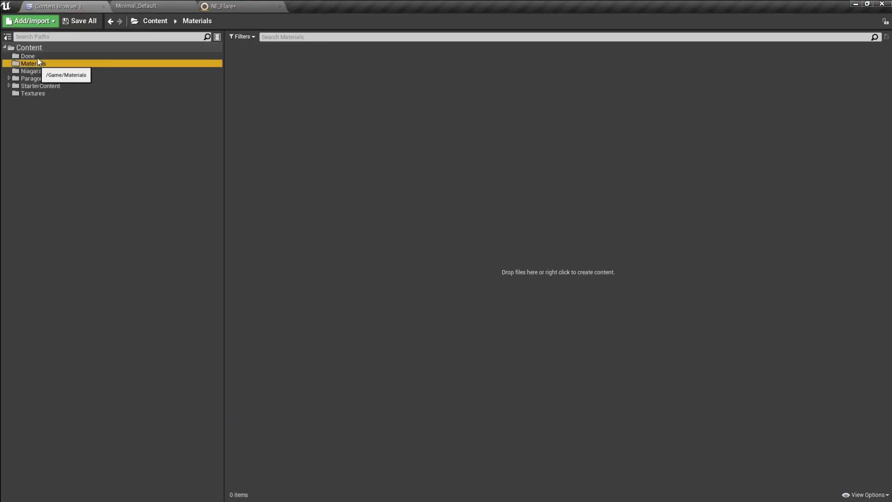
{"action": "right_click", "coordinate": [260, 68]}
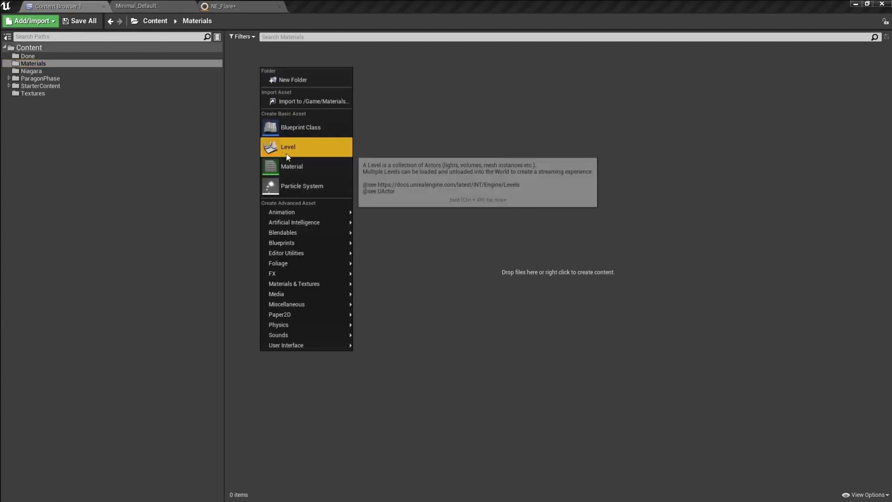
{"action": "left_click", "coordinate": [299, 167]}
{"action": "type", "text": "M_Spark"}
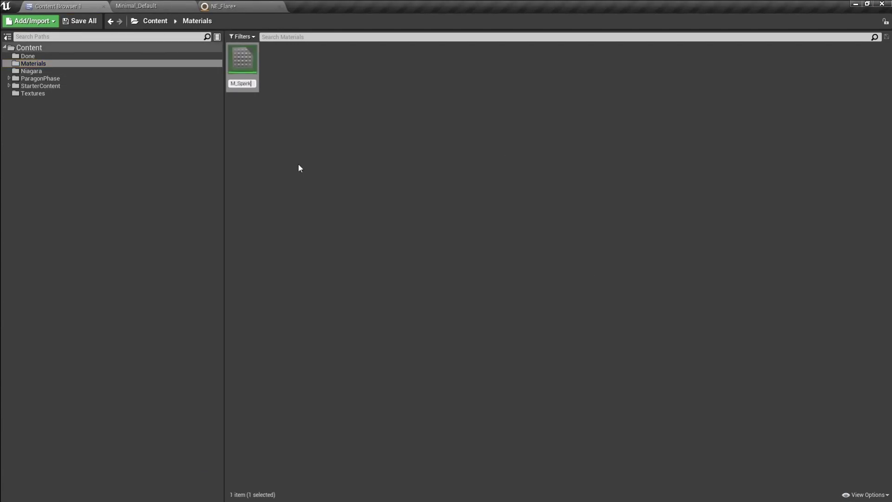
{"action": "key", "text": "Return"}
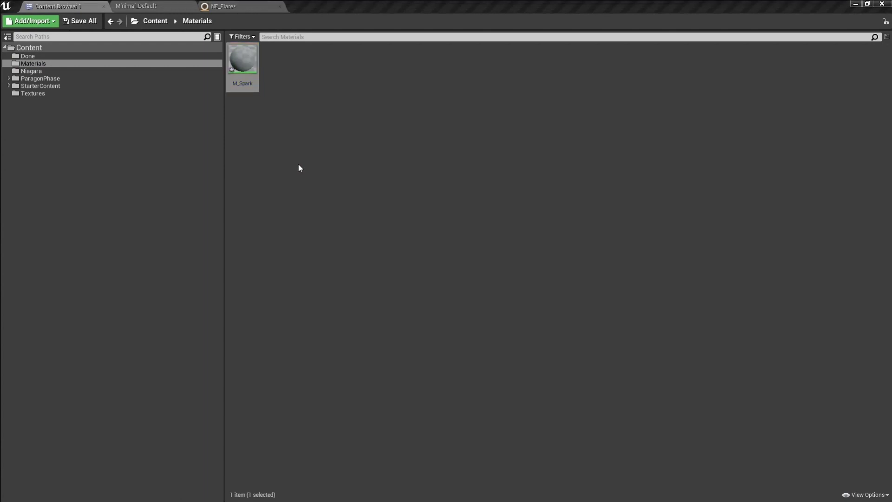
{"action": "left_click_drag", "start_coordinate": [0, 41], "coordinate": [362, 5]}
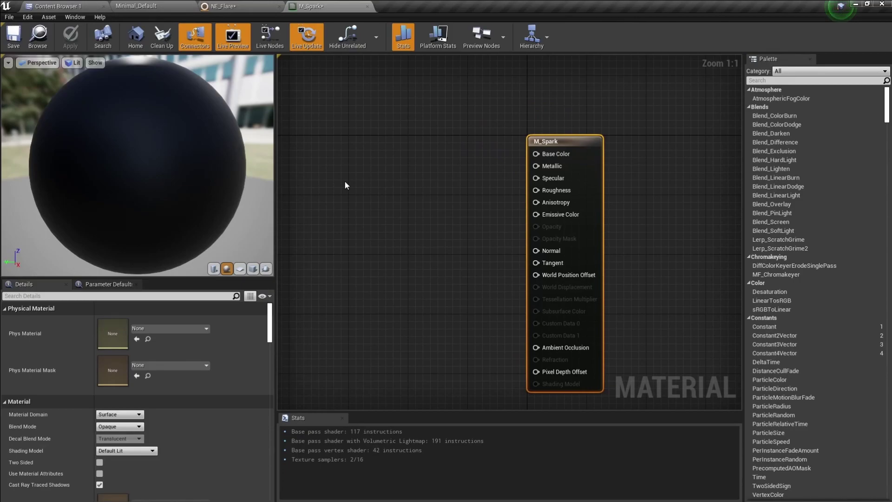
- Set M_Spark's Blend Mode to Additive and Shading Model to Unlit, and enable Two Sided
{"action": "right_click_drag", "start_coordinate": [345, 182], "coordinate": [435, 158]}
{"action": "scroll", "coordinate": [376, 188], "scroll_direction": "down", "scroll_amount": 1}
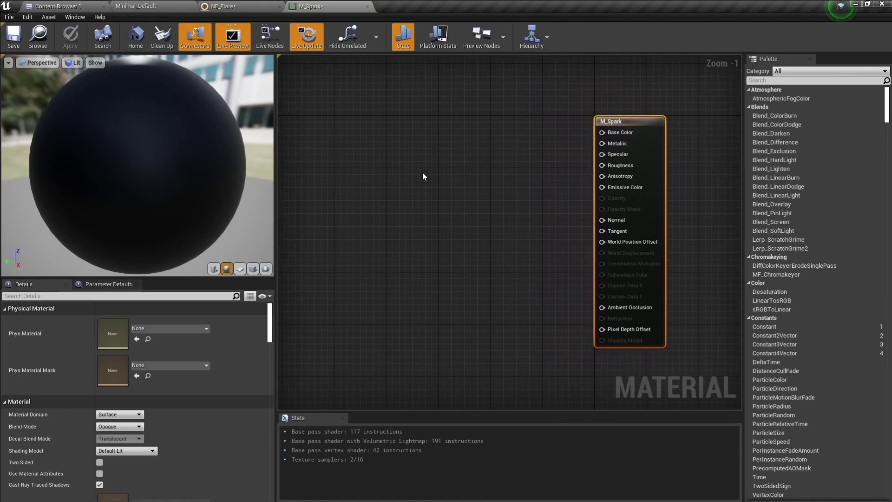
{"action": "left_click", "coordinate": [120, 427]}
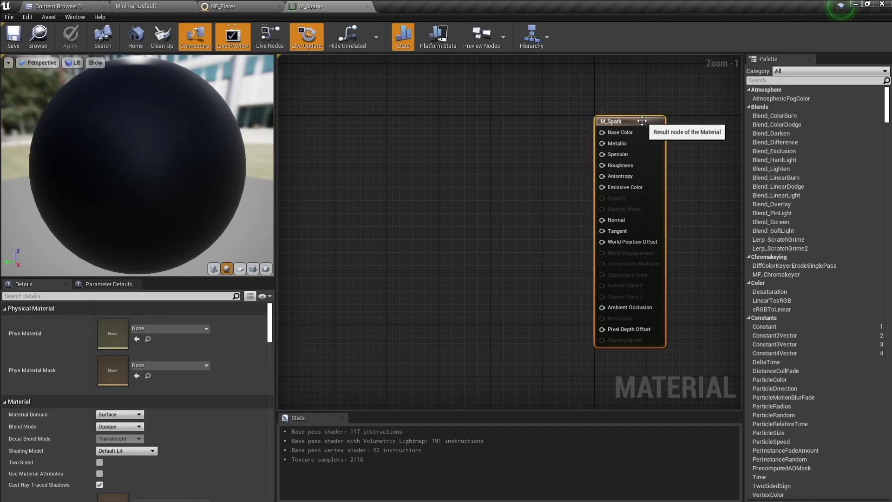
{"action": "left_click", "coordinate": [125, 427]}
{"action": "left_click", "coordinate": [135, 452]}
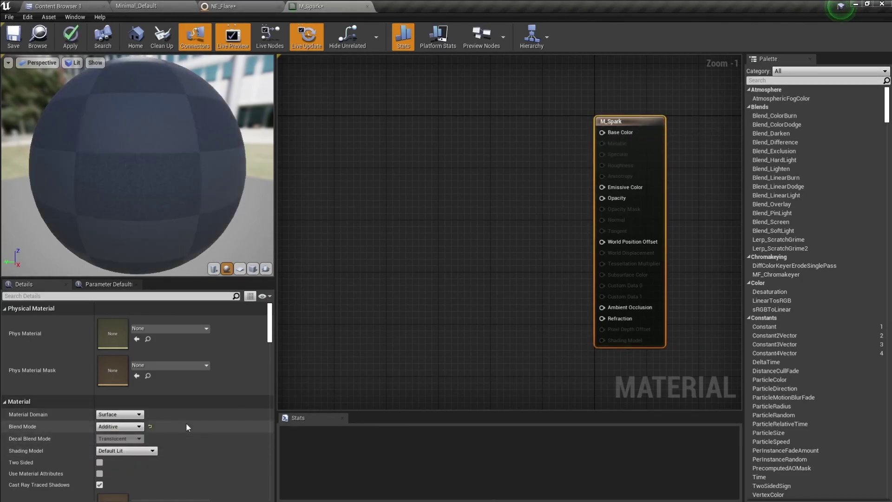
{"action": "left_click", "coordinate": [145, 453]}
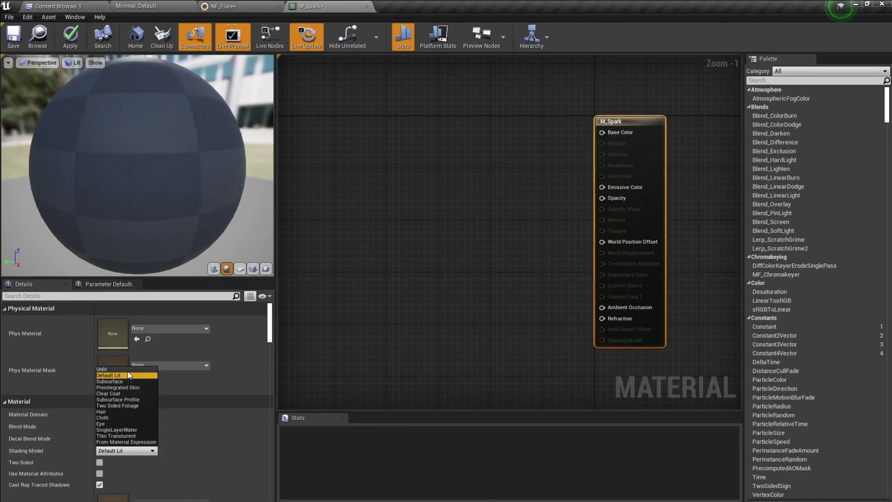
{"action": "left_click", "coordinate": [128, 374]}
{"action": "left_click", "coordinate": [101, 464]}
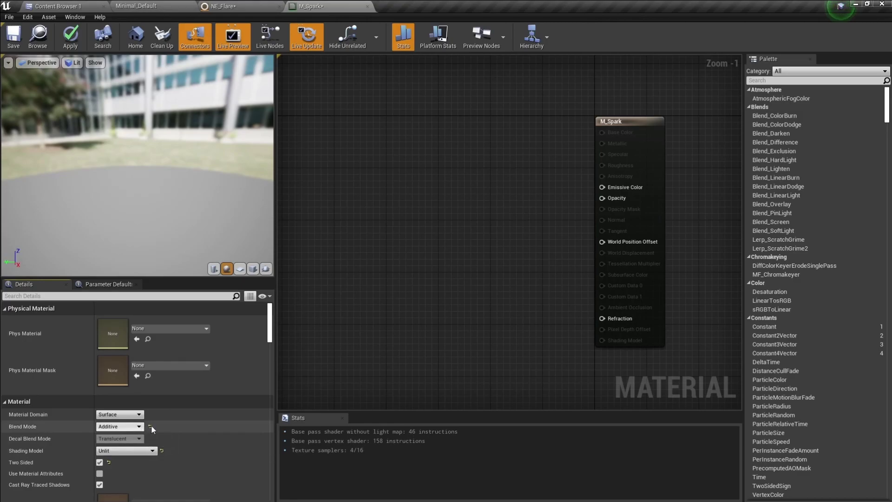
- Add a ParticleColor node to the M_Spark graph, placed before the material result node
{"action": "scroll", "coordinate": [448, 249], "scroll_direction": "up", "scroll_amount": 1}
{"action": "right_click_drag", "start_coordinate": [449, 249], "coordinate": [407, 267]}
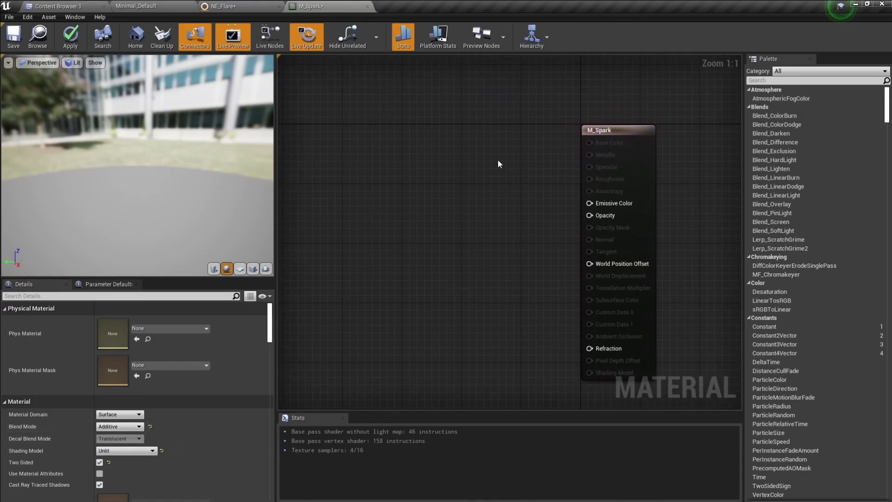
{"action": "right_click_drag", "start_coordinate": [436, 175], "coordinate": [473, 166]}
{"action": "scroll", "coordinate": [464, 166], "scroll_direction": "down", "scroll_amount": 1}
{"action": "scroll", "coordinate": [473, 166], "scroll_direction": "up", "scroll_amount": 1}
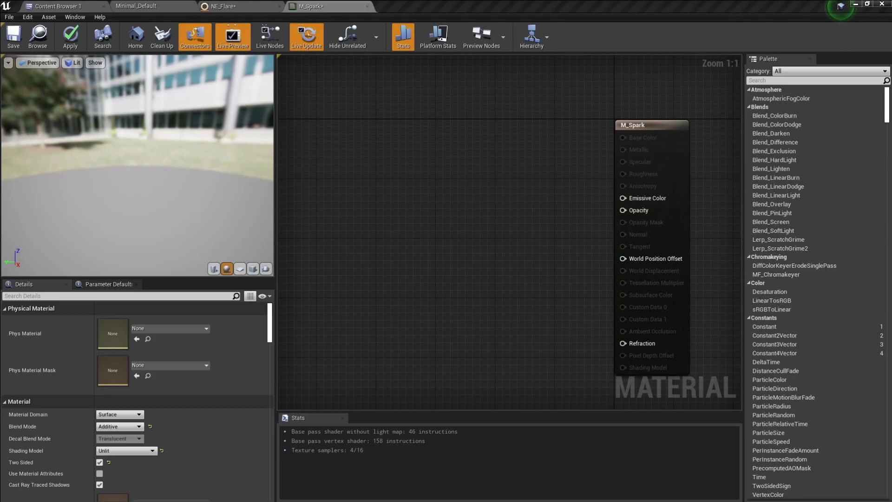
{"action": "right_click_drag", "start_coordinate": [410, 166], "coordinate": [448, 161]}
{"action": "right_click", "coordinate": [357, 156]}
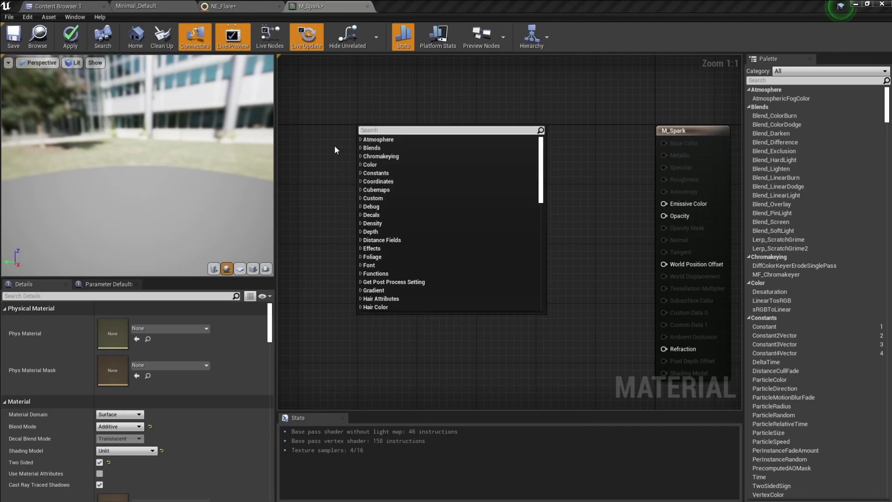
{"action": "right_click", "coordinate": [335, 147]}
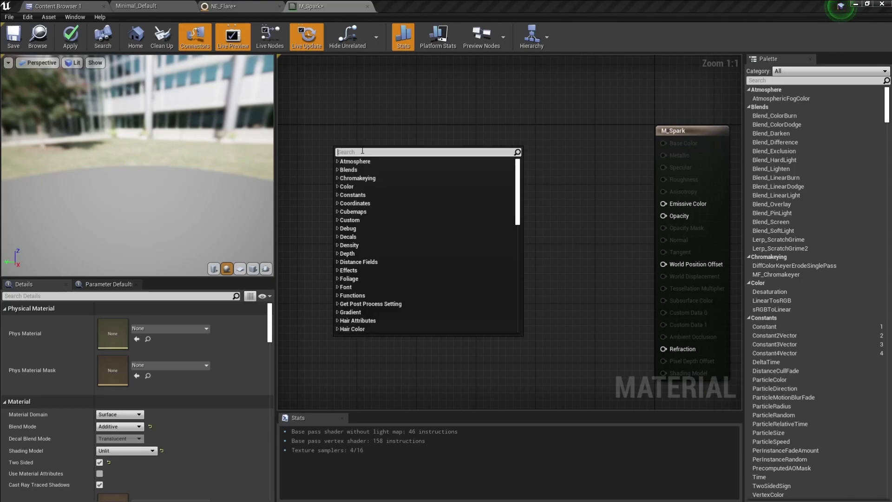
{"action": "type", "text": "particle color"}
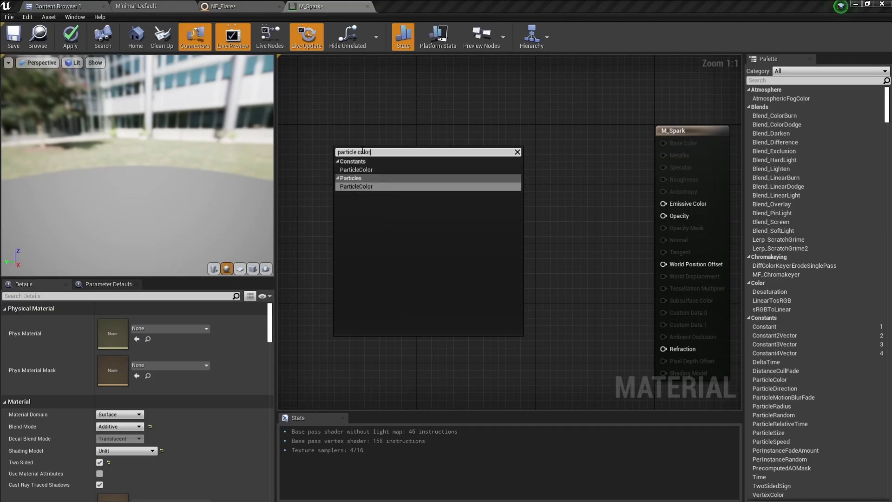
{"action": "key", "text": "Return"}
- Add a SphereMask node below and before the Particle Color node
{"action": "right_click_drag", "start_coordinate": [443, 180], "coordinate": [562, 164]}
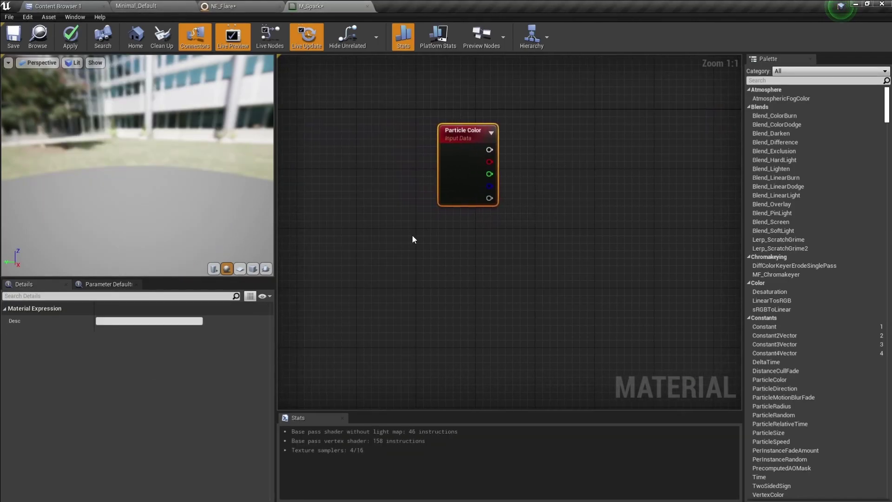
{"action": "right_click_drag", "start_coordinate": [412, 239], "coordinate": [481, 208]}
{"action": "right_click", "coordinate": [388, 257]}
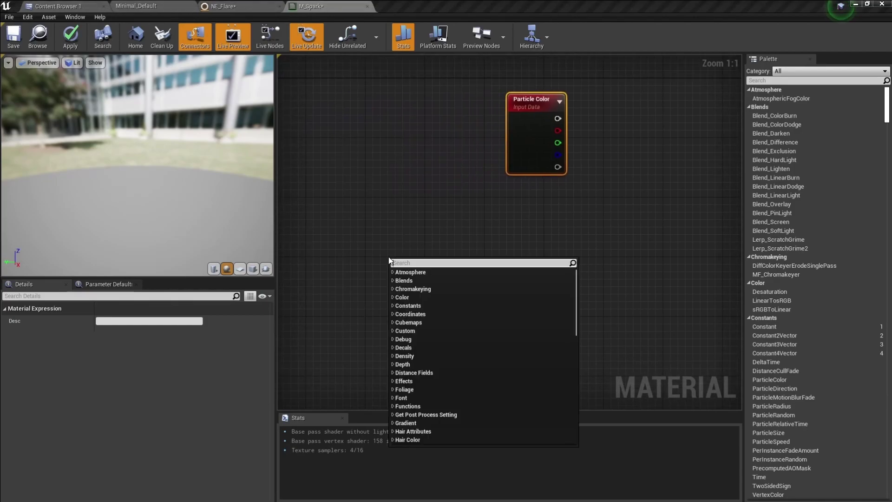
{"action": "type", "text": "sphere"}
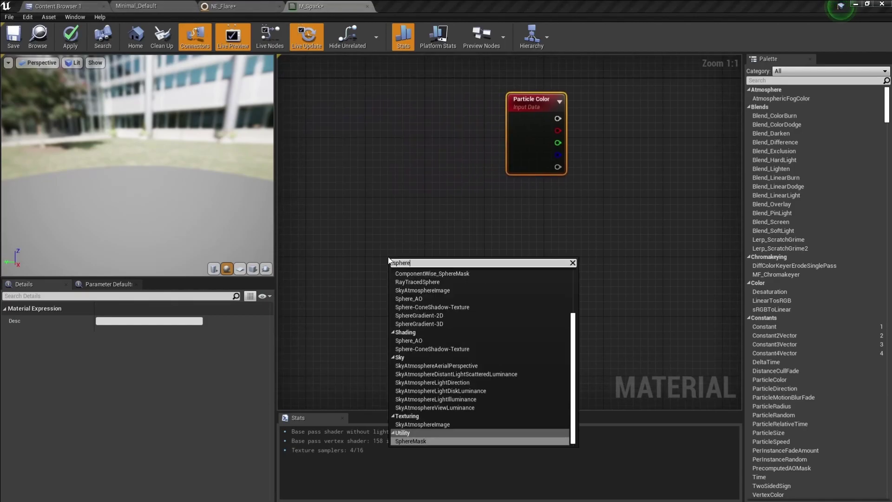
{"action": "key", "text": "Return"}
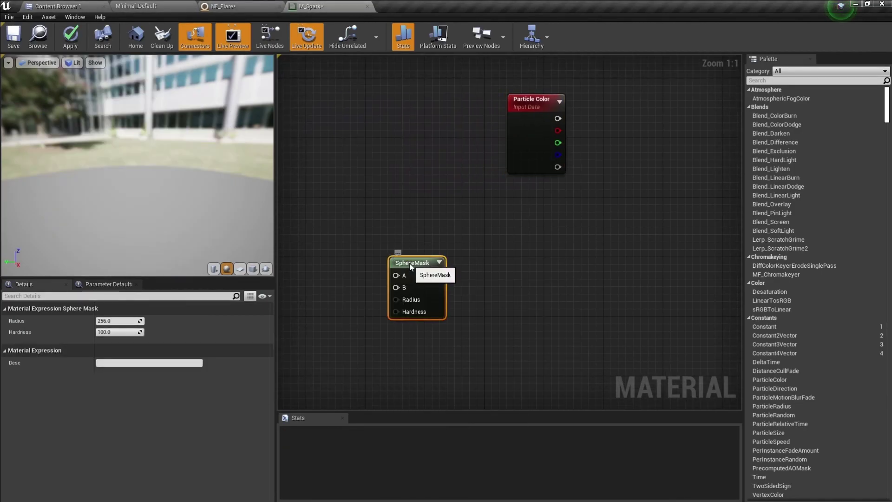
- Add a TextureCoordinate node, connect it to the SphereMask's A input, and place it slightly above the mask
{"action": "right_click_drag", "start_coordinate": [328, 262], "coordinate": [357, 261]}
{"action": "right_click", "coordinate": [357, 261]}
{"action": "type", "text": "texture coordinat"}
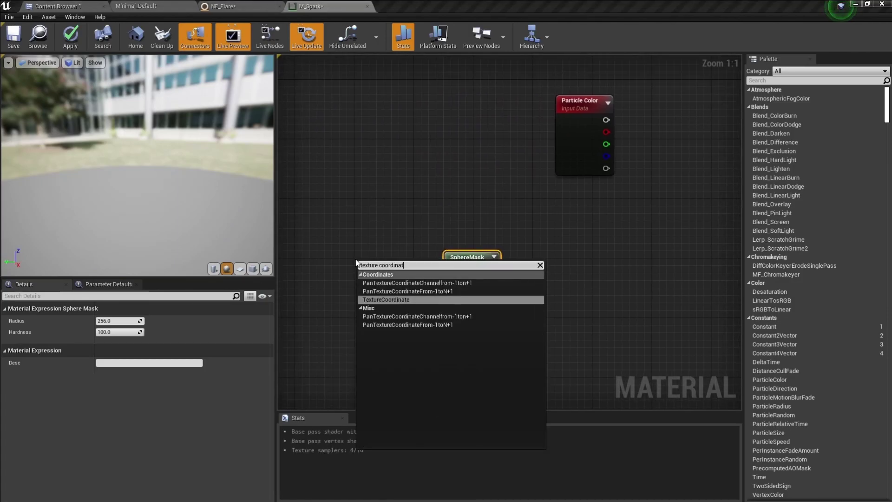
{"action": "key", "text": "Return"}
{"action": "left_click_drag", "start_coordinate": [403, 277], "coordinate": [451, 269]}
{"action": "left_click_drag", "start_coordinate": [372, 281], "coordinate": [370, 258]}
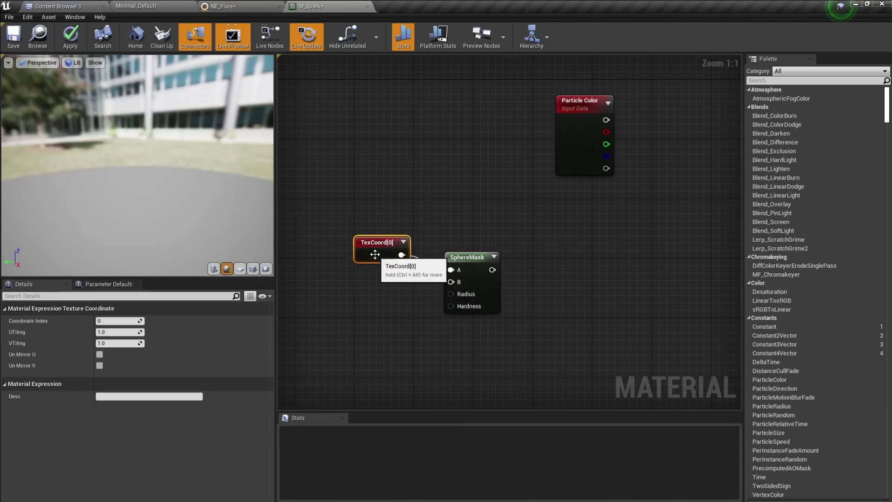
- Add a Constant node with a value of 0.5 and connect it to the SphereMask's B and Radius inputs
{"action": "left_click", "coordinate": [363, 299]}
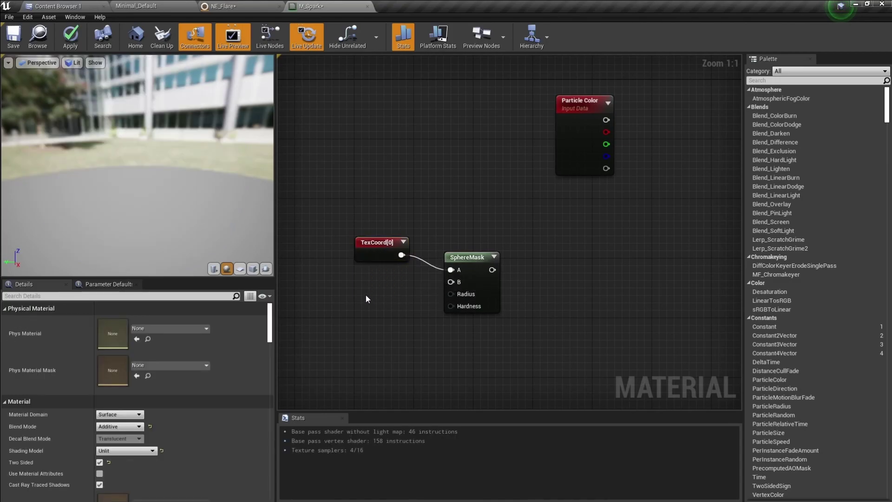
{"action": "key", "text": "1"}
{"action": "left_click", "coordinate": [368, 292]}
{"action": "left_click_drag", "start_coordinate": [387, 311], "coordinate": [453, 281]}
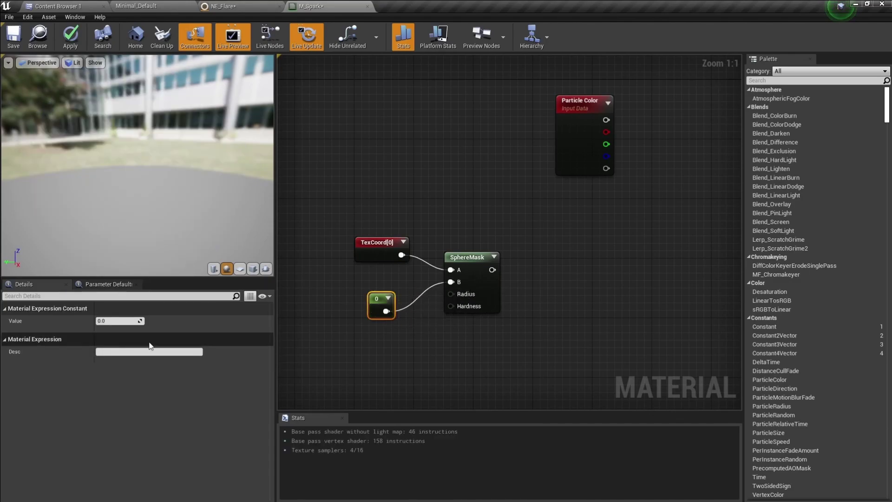
{"action": "key", "text": "Return"}
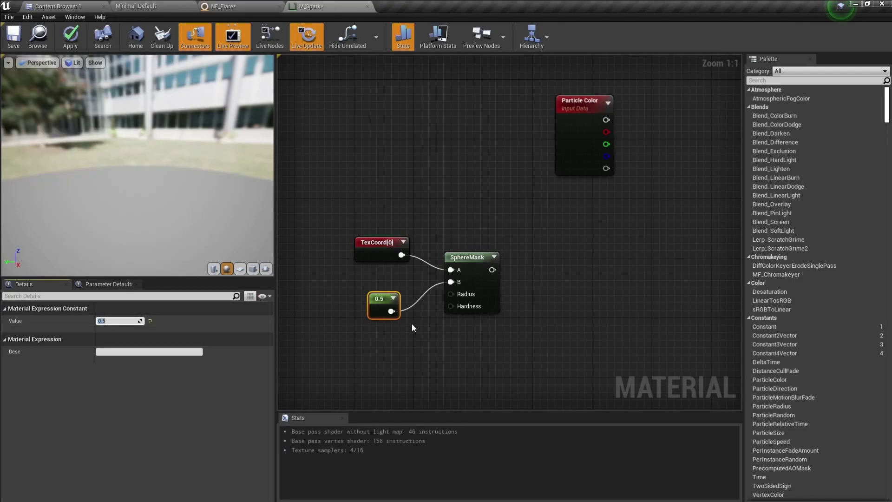
{"action": "left_click_drag", "start_coordinate": [392, 311], "coordinate": [365, 306]}
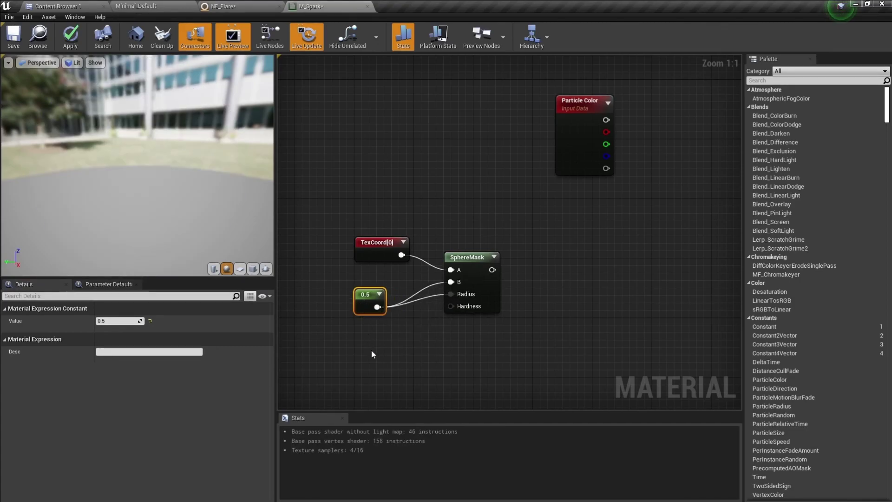
- Add a second Constant node below the 0.5 one and connect it to the SphereMask's Hardness input
{"action": "left_click", "coordinate": [372, 348]}
{"action": "key", "text": "1"}
{"action": "left_click", "coordinate": [370, 350]}
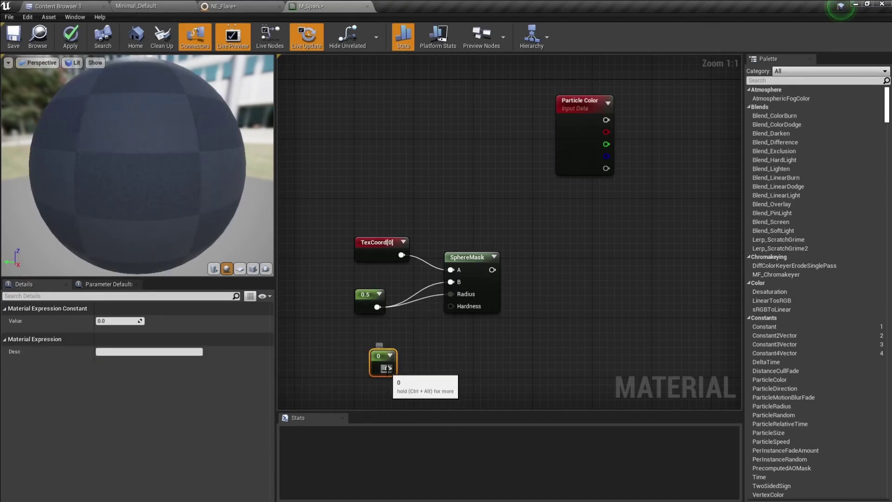
{"action": "left_click_drag", "start_coordinate": [389, 368], "coordinate": [427, 337]}
{"action": "left_click_drag", "start_coordinate": [452, 305], "coordinate": [452, 305]}
- Add a Power node fed by the SphereMask's output through its Base input
{"action": "right_click_drag", "start_coordinate": [492, 346], "coordinate": [467, 356]}
{"action": "left_click_drag", "start_coordinate": [425, 281], "coordinate": [474, 272]}
{"action": "type", "text": "power"}
{"action": "key", "text": "Return"}
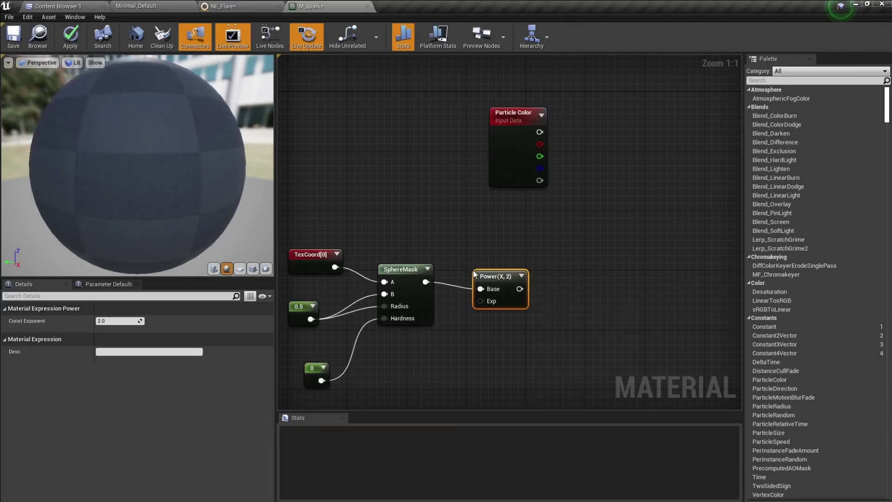
{"action": "left_click", "coordinate": [515, 268]}
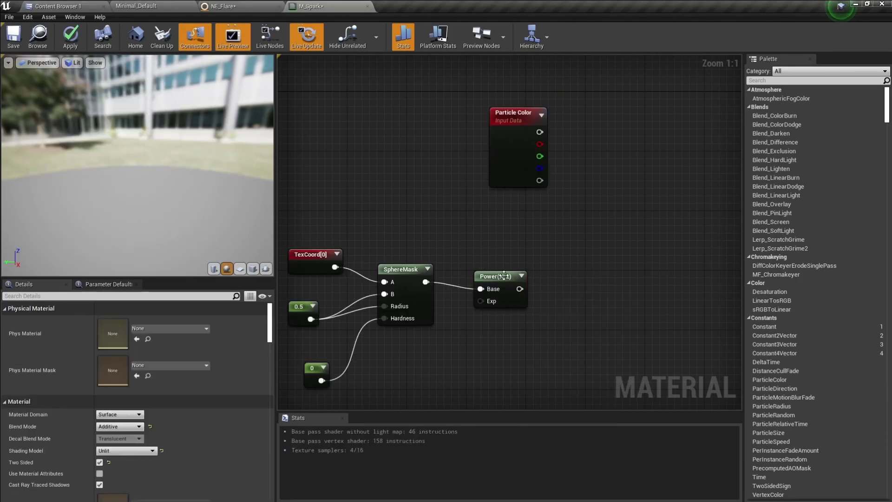
- Move the Power node farther away from the SphereMask, level with its output
{"action": "left_click_drag", "start_coordinate": [498, 280], "coordinate": [520, 273]}
{"action": "right_click_drag", "start_coordinate": [469, 306], "coordinate": [504, 238]}
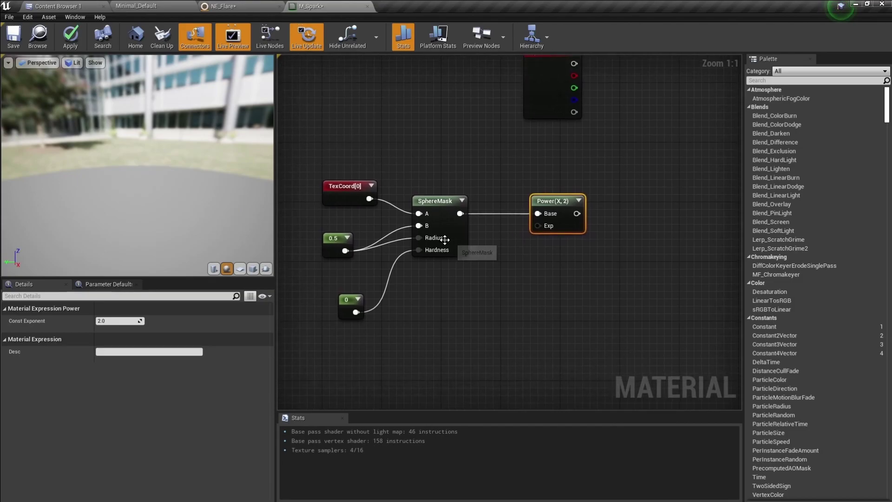
{"action": "left_click", "coordinate": [470, 292]}
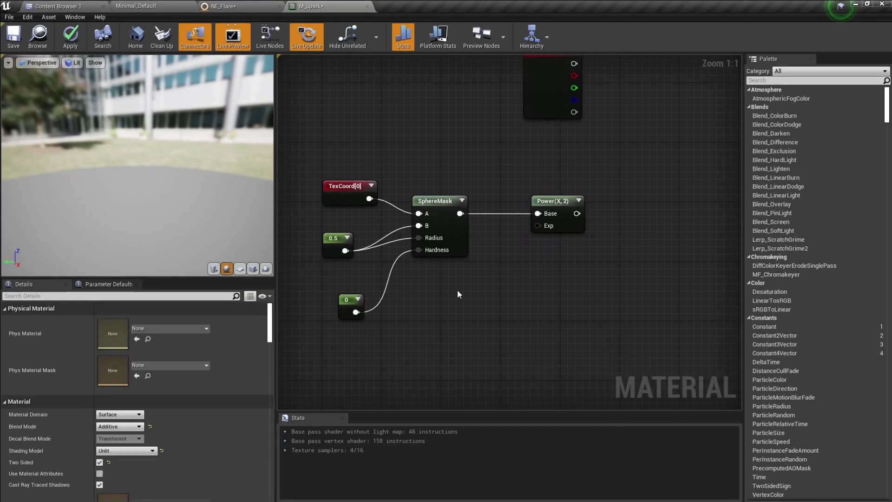
{"action": "left_click", "coordinate": [467, 285]}
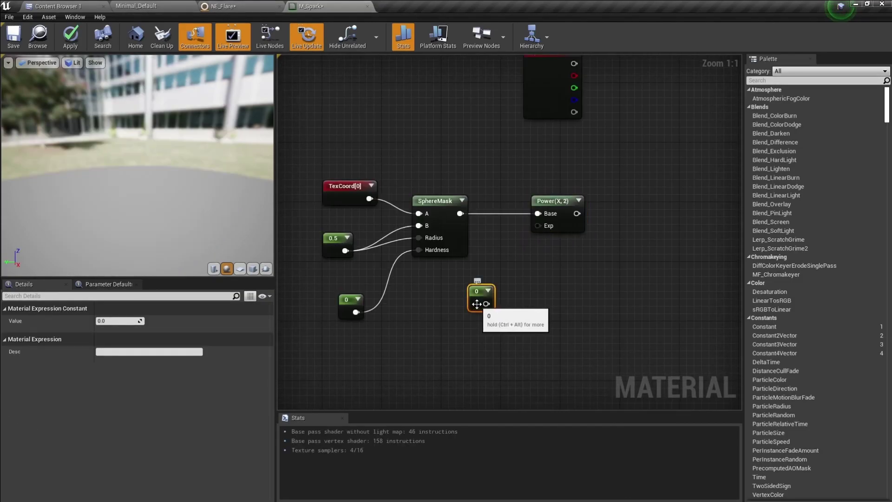
{"action": "key", "text": "Delete"}
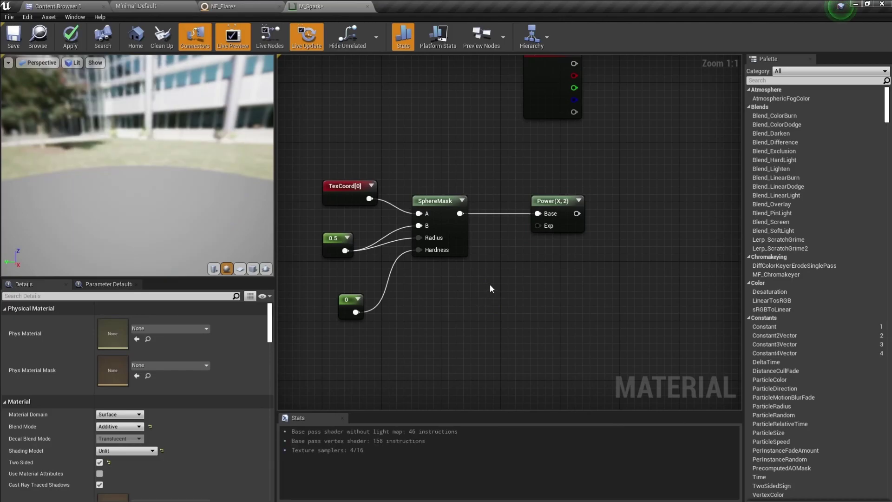
- Add a scalar parameter named Power with a default value of 1.5 and connect it to the Power node's Exp input
{"action": "left_click", "coordinate": [490, 285]}
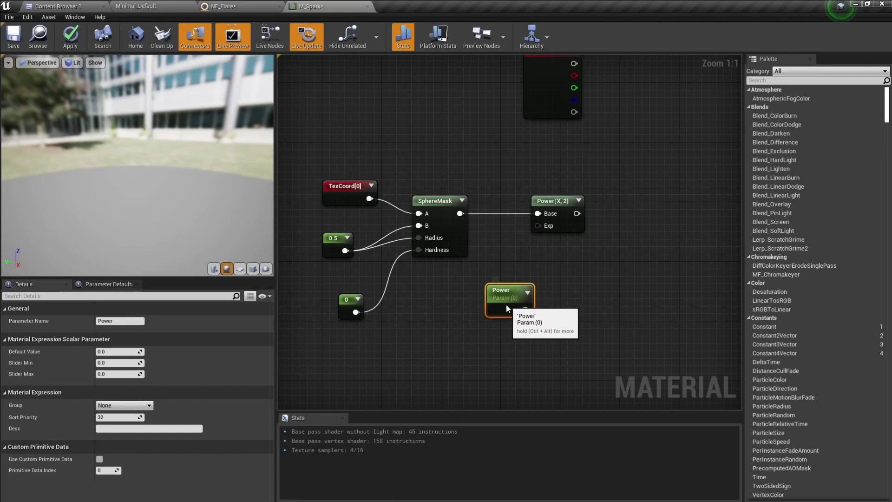
{"action": "left_click_drag", "start_coordinate": [508, 304], "coordinate": [481, 310]}
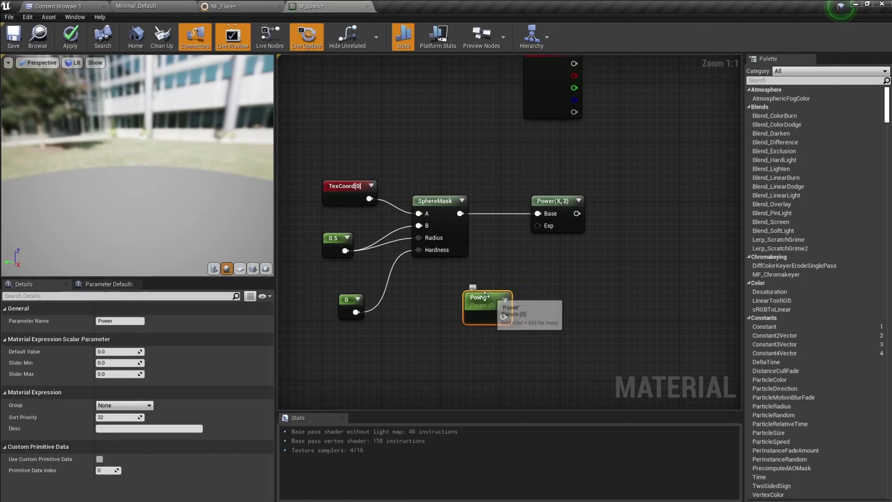
{"action": "left_click_drag", "start_coordinate": [502, 316], "coordinate": [538, 226]}
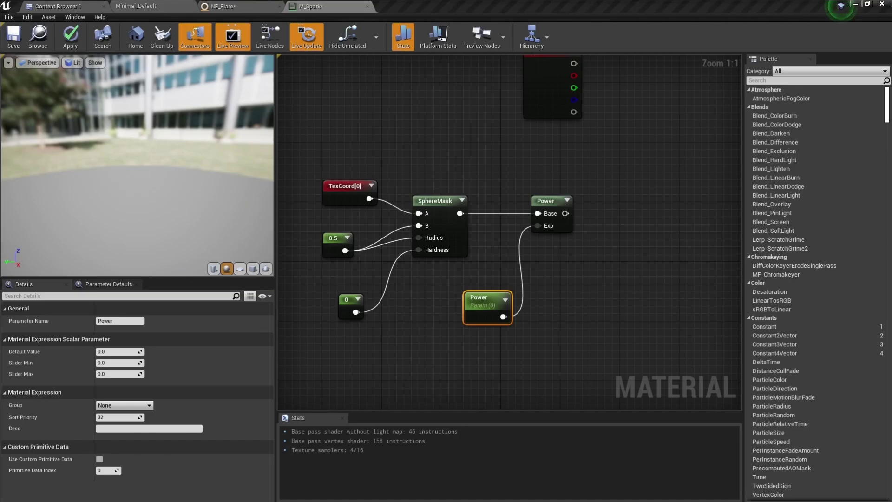
{"action": "left_click", "coordinate": [114, 352]}
{"action": "type", "text": "1.5"}
{"action": "key", "text": "Return"}
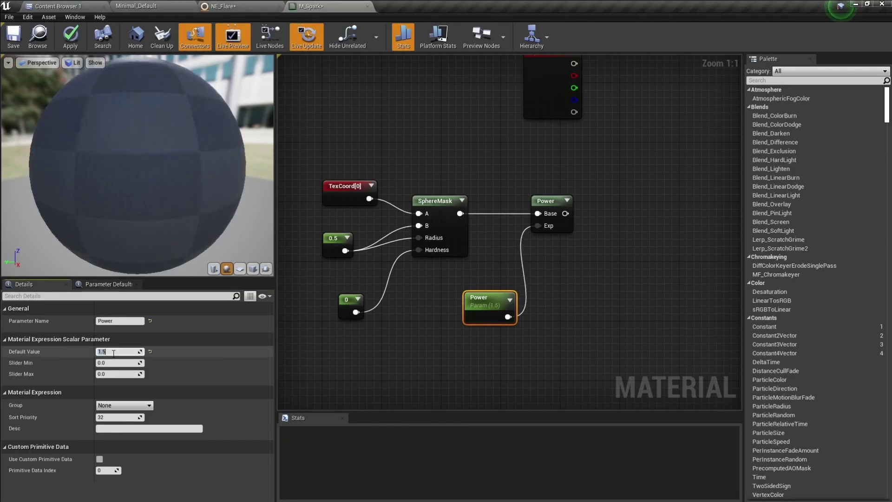
- Add a Multiply node with Particle Color's RGB output feeding A and the Power node's output feeding B
{"action": "right_click_drag", "start_coordinate": [610, 169], "coordinate": [597, 205]}
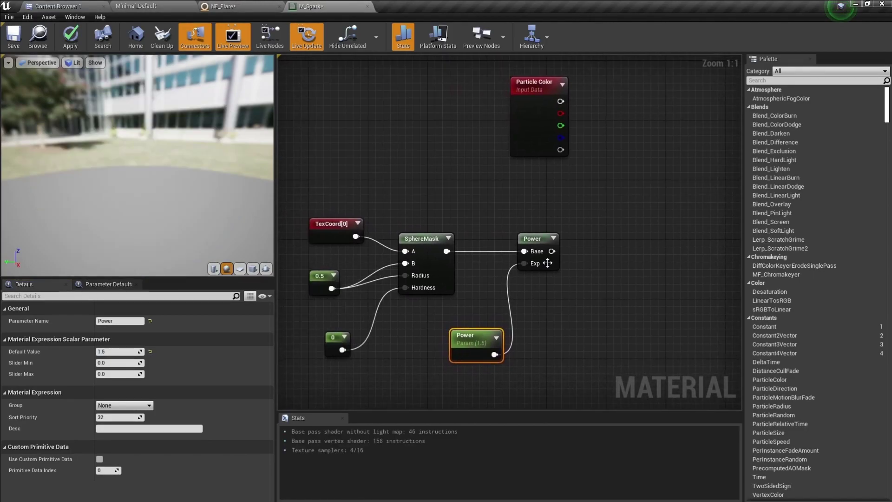
{"action": "right_click_drag", "start_coordinate": [593, 170], "coordinate": [520, 176]}
{"action": "left_click", "coordinate": [520, 193]}
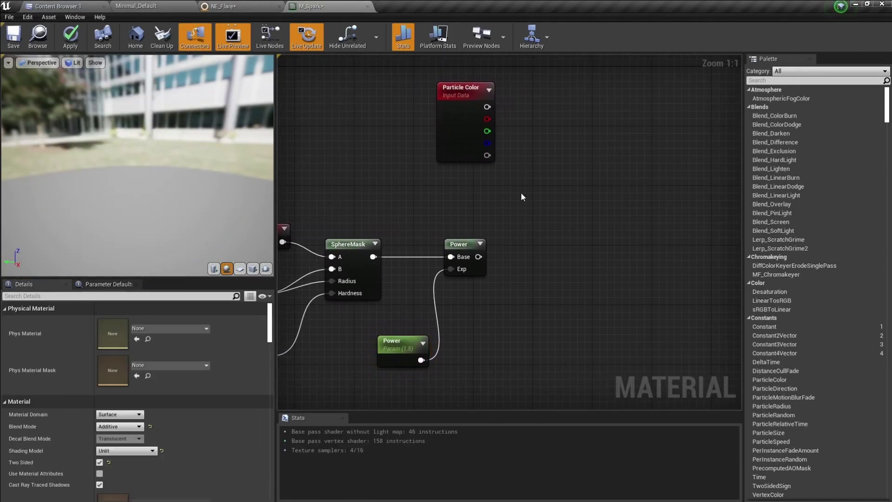
{"action": "left_click", "coordinate": [545, 185]}
{"action": "left_click_drag", "start_coordinate": [487, 107], "coordinate": [477, 257]}
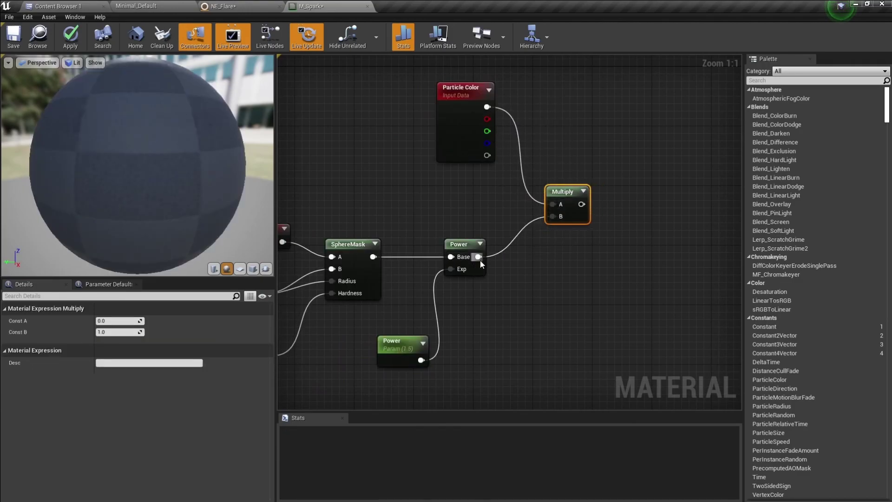
- Move the M_Spark output node farther from the Multiply node to make room for more nodes
{"action": "right_click_drag", "start_coordinate": [596, 283], "coordinate": [532, 286]}
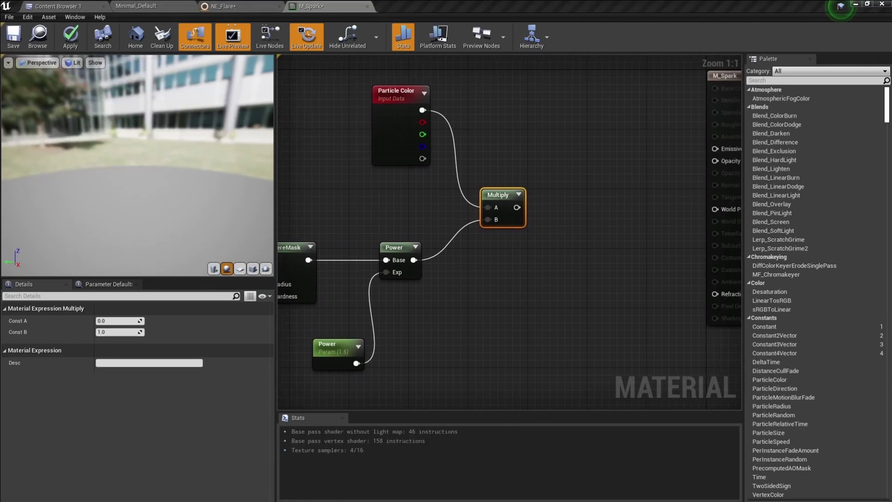
{"action": "scroll", "coordinate": [441, 156], "scroll_direction": "down", "scroll_amount": 4}
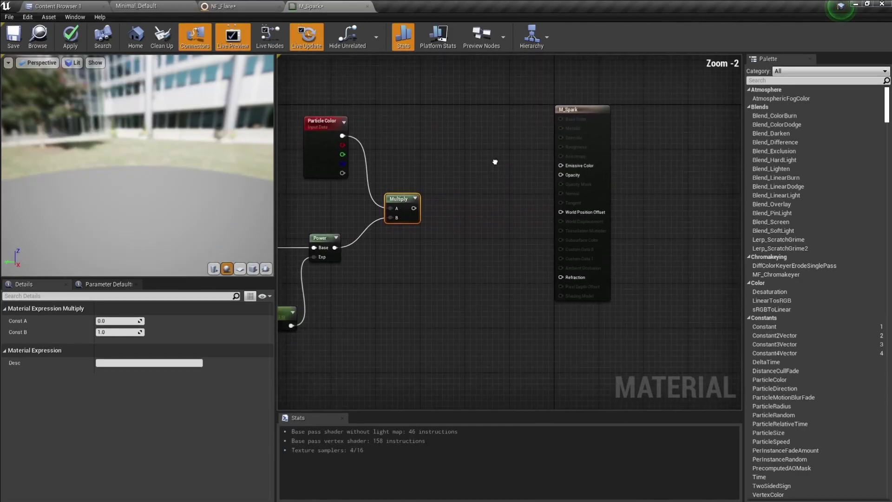
{"action": "left_click_drag", "start_coordinate": [523, 110], "coordinate": [626, 121]}
- Add a second Multiply node below the first and connect Particle Color's alpha output to its A input
{"action": "right_click_drag", "start_coordinate": [461, 208], "coordinate": [534, 202]}
{"action": "scroll", "coordinate": [527, 206], "scroll_direction": "up", "scroll_amount": 1}
{"action": "right_click_drag", "start_coordinate": [496, 234], "coordinate": [472, 263]}
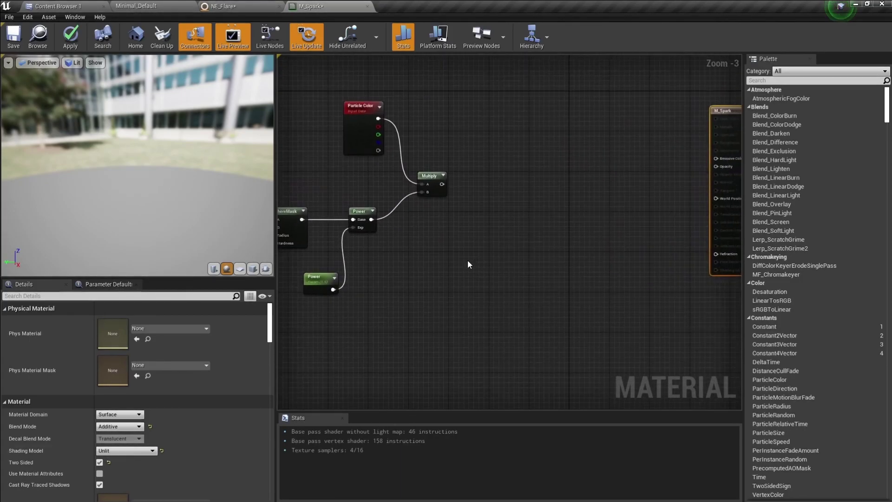
{"action": "key", "text": "m"}
{"action": "left_click", "coordinate": [482, 247]}
{"action": "left_click_drag", "start_coordinate": [378, 151], "coordinate": [491, 259]}
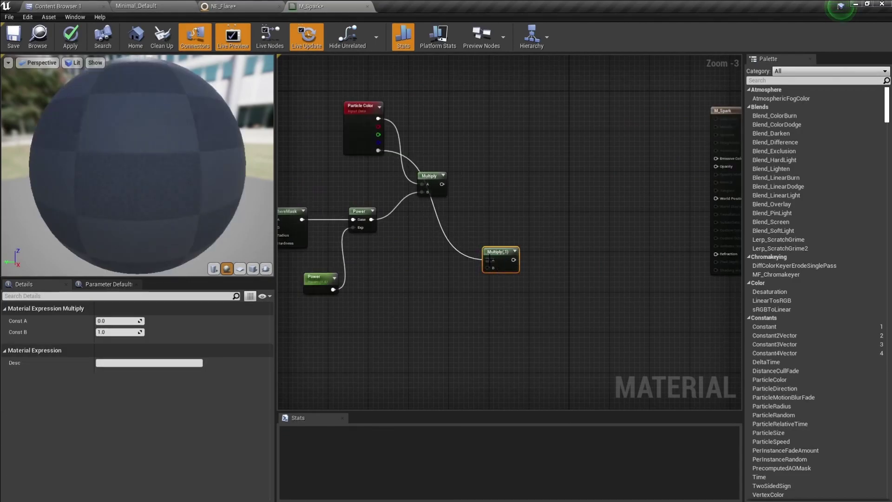
- Add a Depth Fade node feeding the second Multiply's B input and connect that Multiply's output to M_Spark's Opacity
{"action": "right_click", "coordinate": [386, 323]}
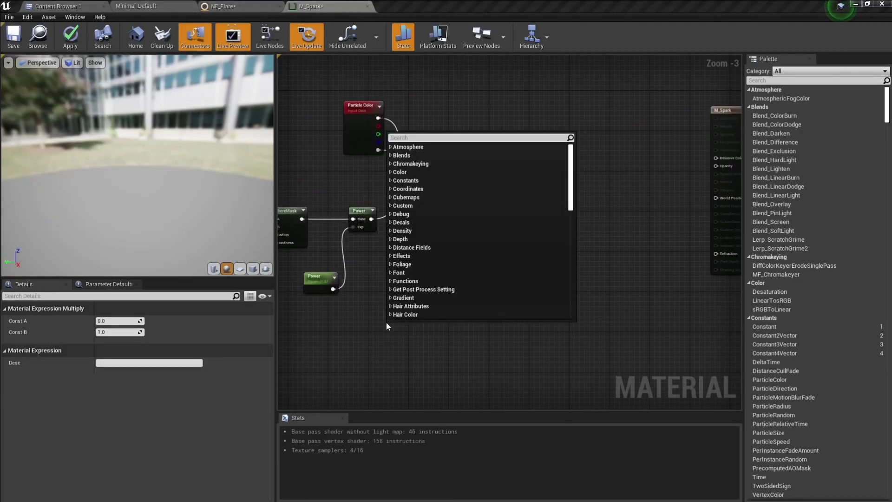
{"action": "type", "text": "depth fad"}
{"action": "key", "text": "Return"}
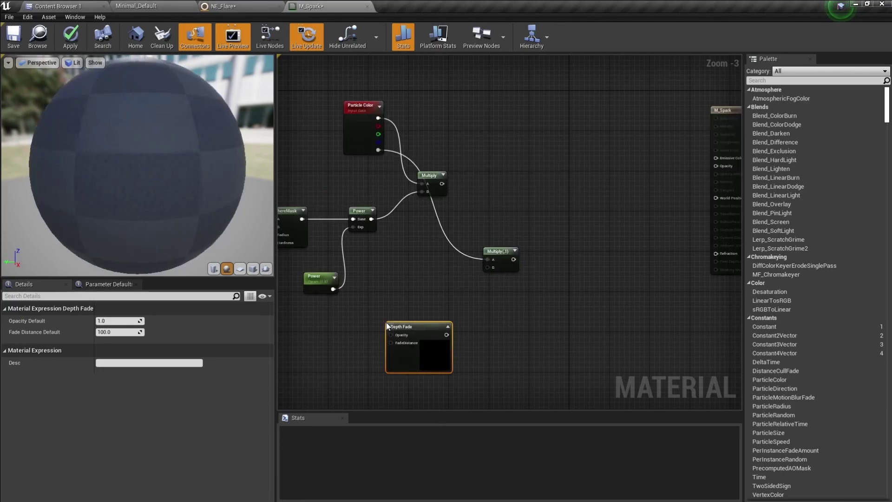
{"action": "scroll", "coordinate": [387, 322], "scroll_direction": "up", "scroll_amount": 3}
{"action": "left_click_drag", "start_coordinate": [480, 343], "coordinate": [543, 241]}
{"action": "right_click_drag", "start_coordinate": [597, 271], "coordinate": [427, 332]}
{"action": "left_click_drag", "start_coordinate": [396, 292], "coordinate": [706, 155]}
- Add a Clamp node after the first Multiply and connect its output to M_Spark's Emissive Color
{"action": "right_click_drag", "start_coordinate": [409, 188], "coordinate": [607, 215]}
{"action": "left_click_drag", "start_coordinate": [496, 207], "coordinate": [563, 194]}
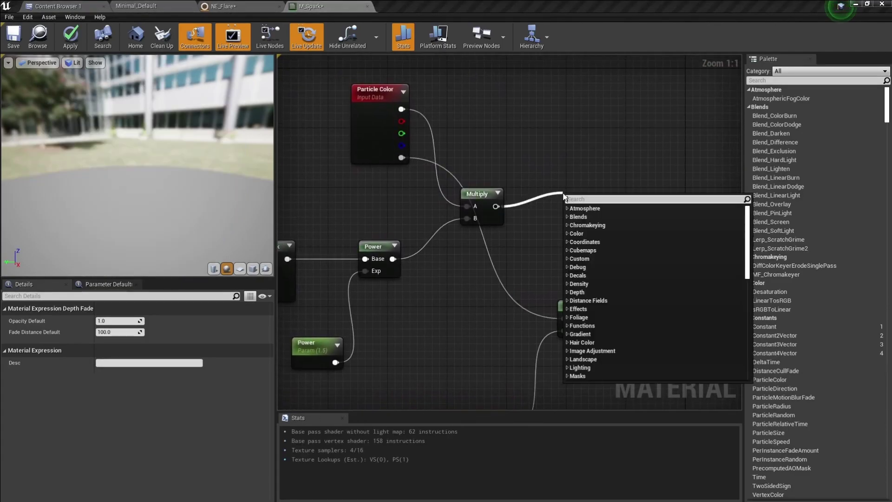
{"action": "type", "text": "clamp"}
{"action": "key", "text": "Return"}
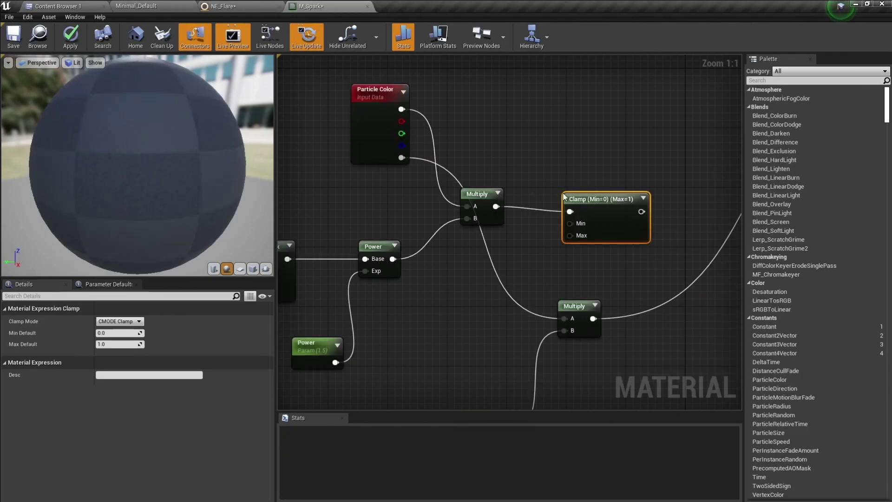
{"action": "left_click_drag", "start_coordinate": [586, 198], "coordinate": [567, 187]}
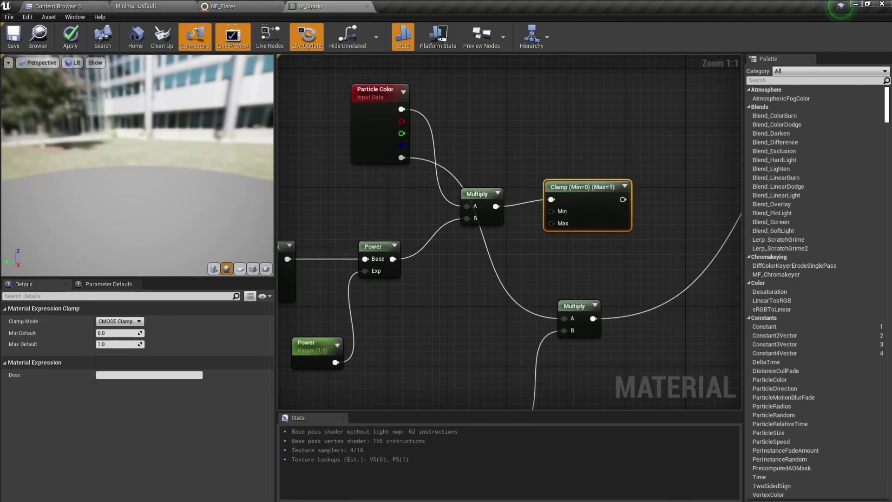
{"action": "right_click_drag", "start_coordinate": [622, 146], "coordinate": [380, 159]}
{"action": "left_click_drag", "start_coordinate": [380, 211], "coordinate": [661, 181]}
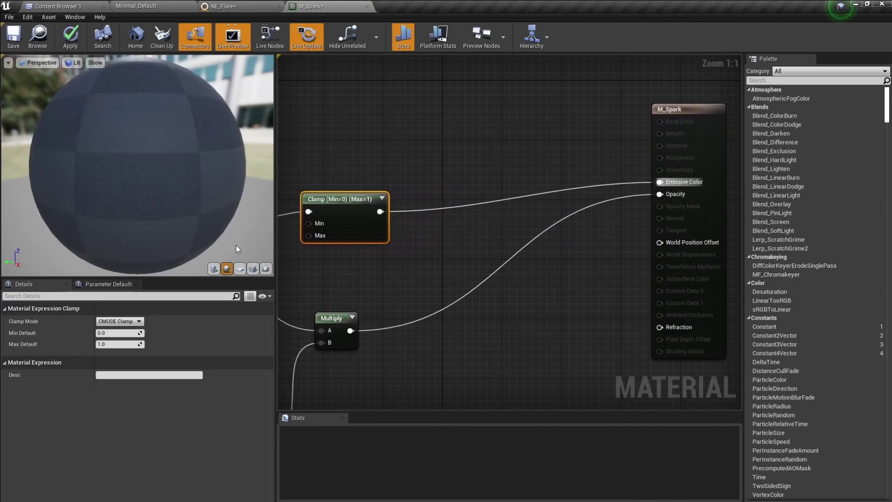
- Preview the material on a plane, inspect it from different angles, and apply the M_Spark changes
{"action": "left_click", "coordinate": [239, 269]}
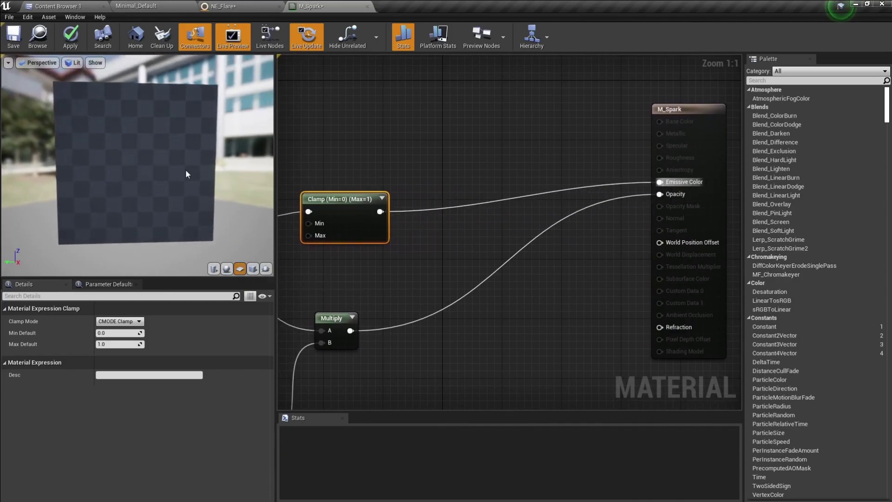
{"action": "mouse_move", "coordinate": [194, 159]}
{"action": "left_mouse_down"}
{"action": "mouse_move", "coordinate": [197, 197]}
{"action": "mouse_move", "coordinate": [193, 159]}
{"action": "mouse_move", "coordinate": [186, 164]}
{"action": "left_mouse_up"}
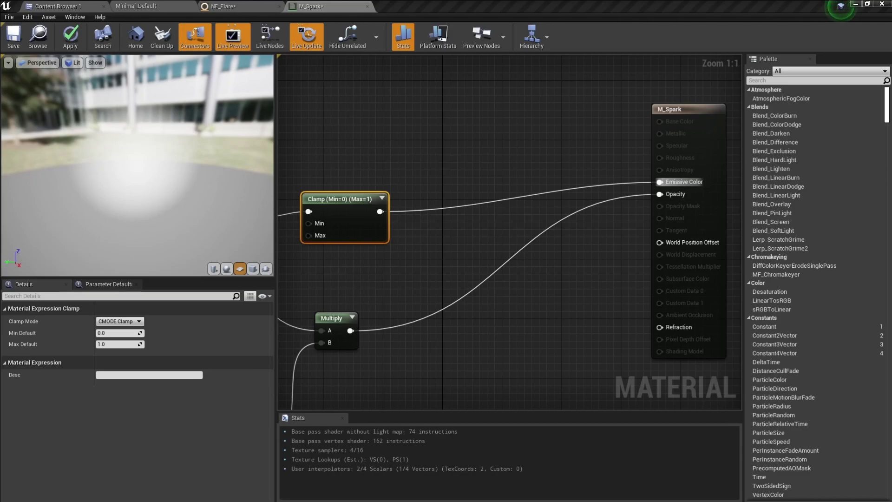
{"action": "left_click_drag", "start_coordinate": [186, 164], "coordinate": [187, 154]}
{"action": "right_click_drag", "start_coordinate": [384, 165], "coordinate": [576, 133]}
{"action": "scroll", "coordinate": [539, 147], "scroll_direction": "down", "scroll_amount": 4}
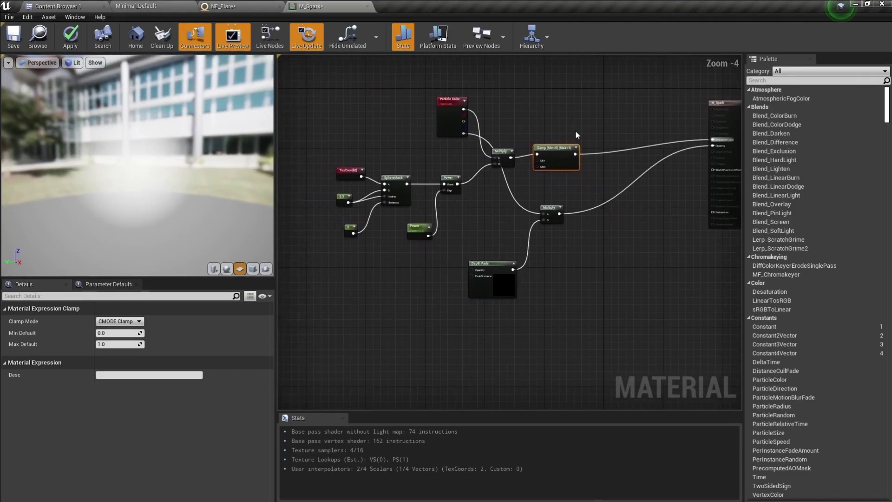
{"action": "left_click", "coordinate": [67, 44]}
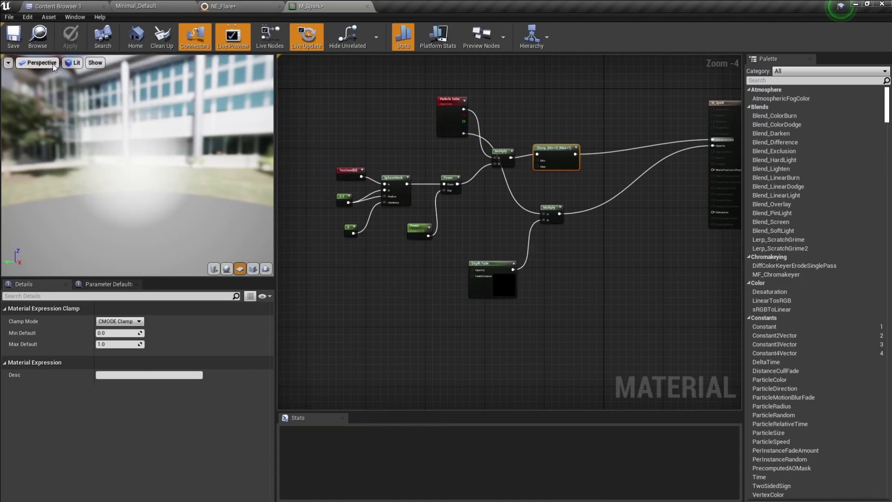
- Locate M_Spark in the Content Browser and assign it as the material of NE_Flare's Sprite Renderer
{"action": "left_click", "coordinate": [44, 41]}
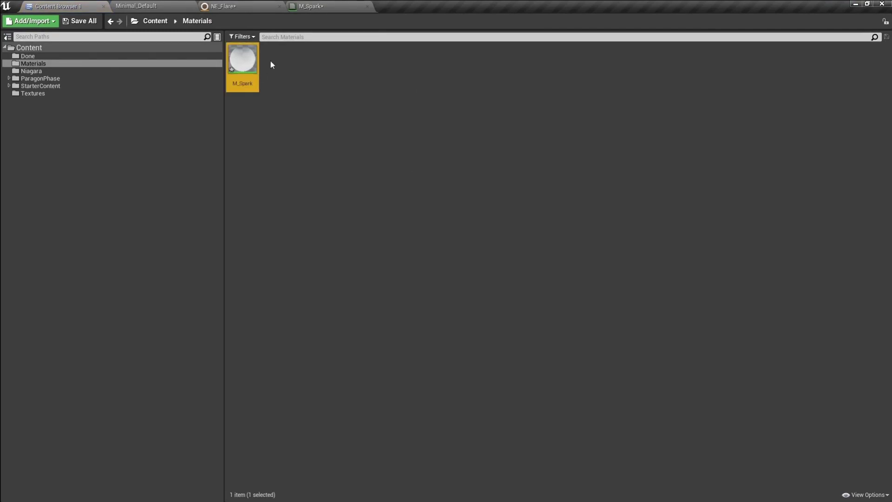
{"action": "left_click", "coordinate": [240, 6]}
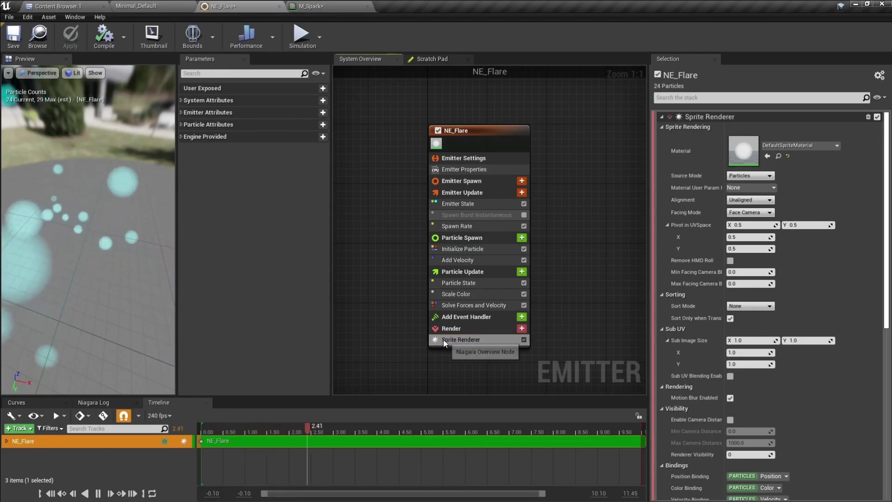
{"action": "left_click", "coordinate": [464, 340]}
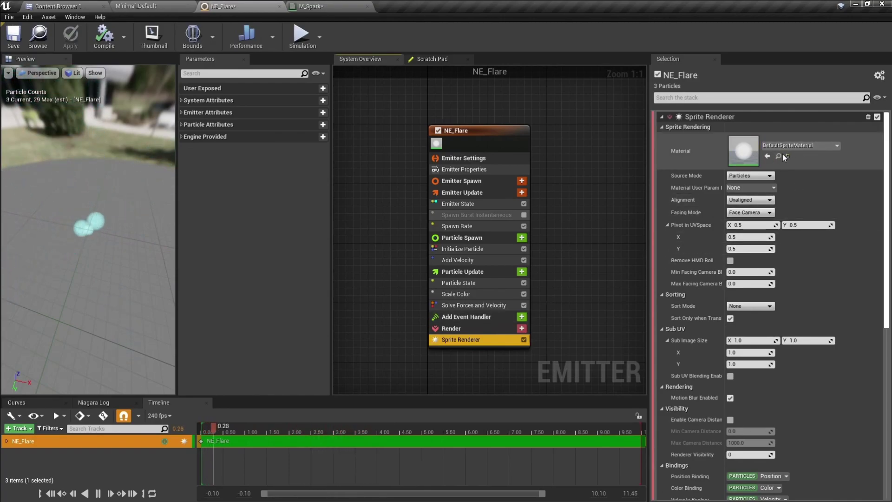
{"action": "left_click", "coordinate": [768, 156]}
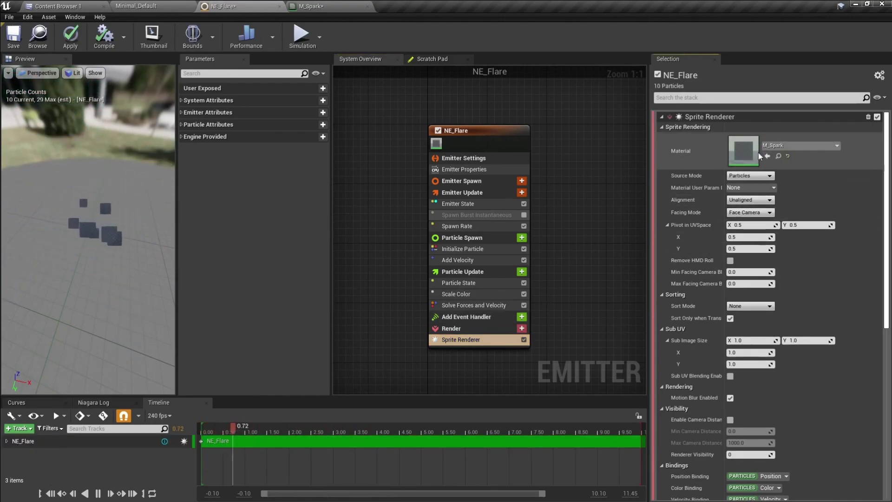
- Check the particles in the NE_Flare preview, apply the emitter changes, and widen the preview area
{"action": "left_click_drag", "start_coordinate": [155, 185], "coordinate": [164, 157]}
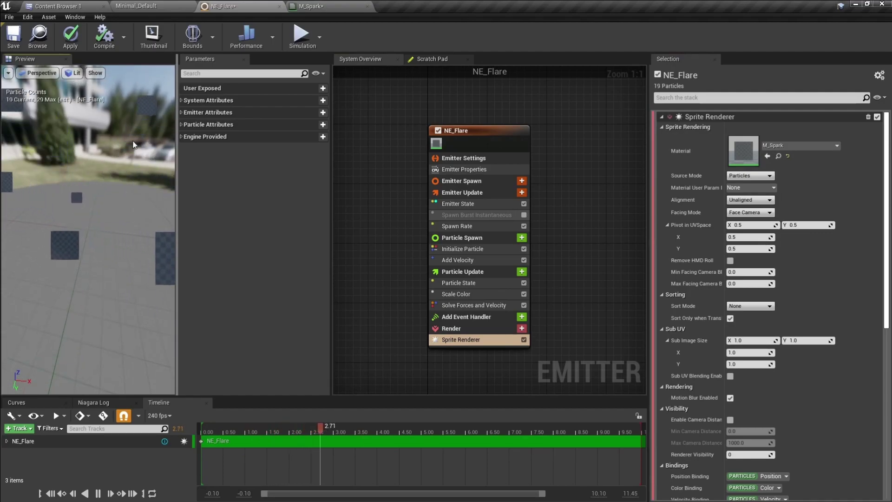
{"action": "left_click", "coordinate": [70, 37]}
{"action": "left_click_drag", "start_coordinate": [177, 192], "coordinate": [251, 193]}
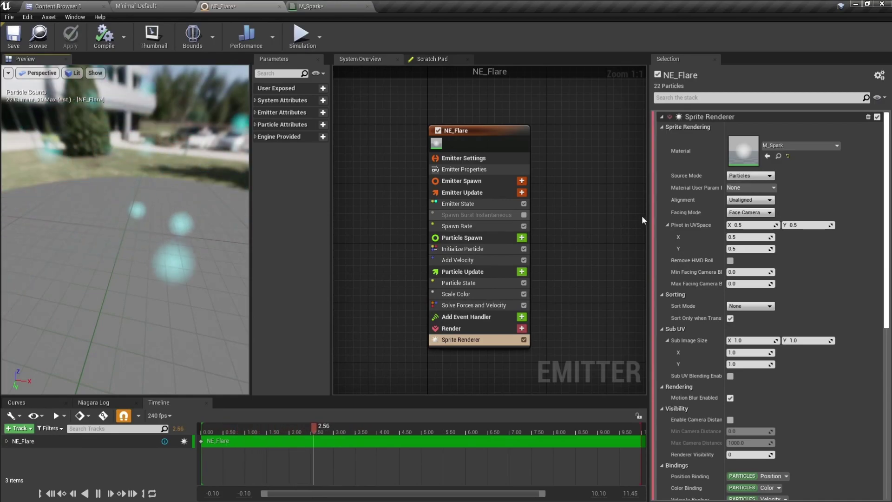
- Set the uniform sprite size range in Initialize Particle to a minimum of 3 and a maximum of 15
{"action": "left_click", "coordinate": [485, 250]}
{"action": "left_click", "coordinate": [751, 271]}
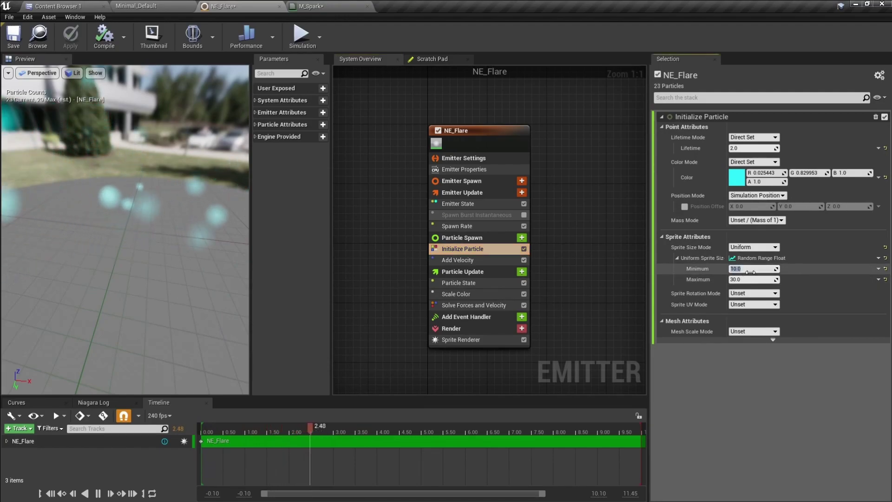
{"action": "type", "text": "3"}
{"action": "key", "text": "Return"}
{"action": "key", "text": "Tab"}
{"action": "type", "text": "15"}
{"action": "key", "text": "Return"}
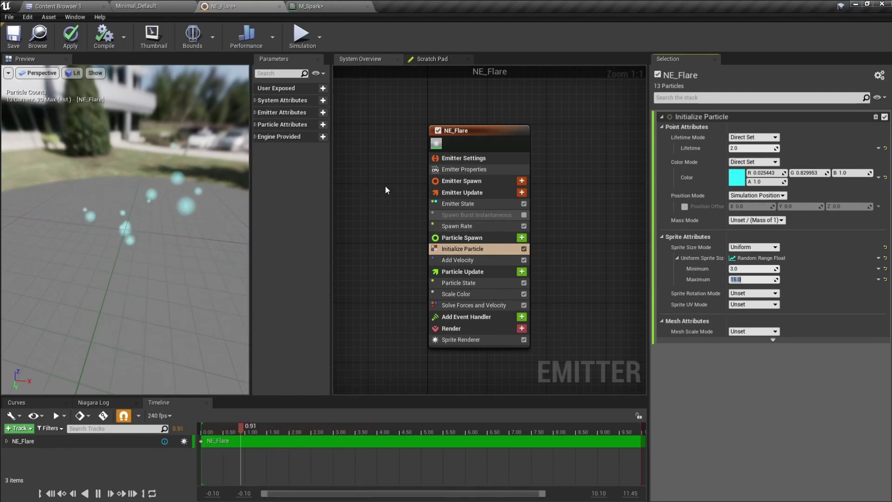
- Try to place the NE_Flare emitter from the Content Browser's Niagara folder into the level
{"action": "left_click", "coordinate": [311, 6]}
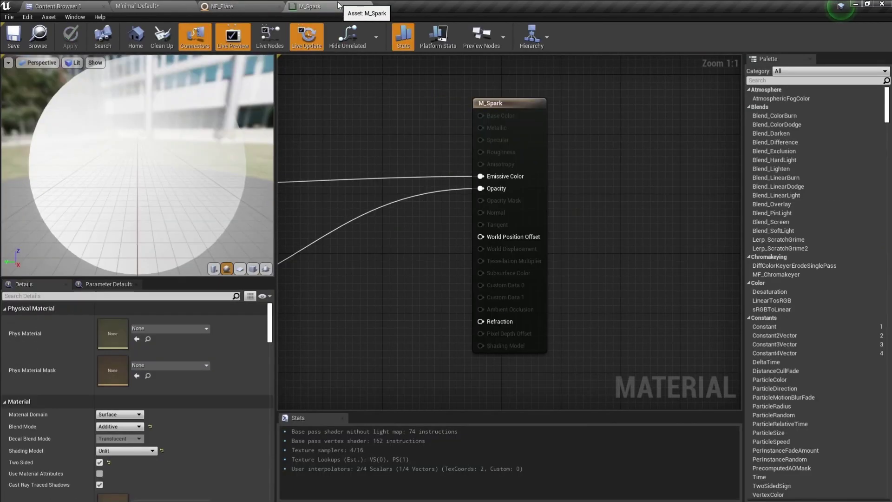
{"action": "left_click", "coordinate": [66, 5]}
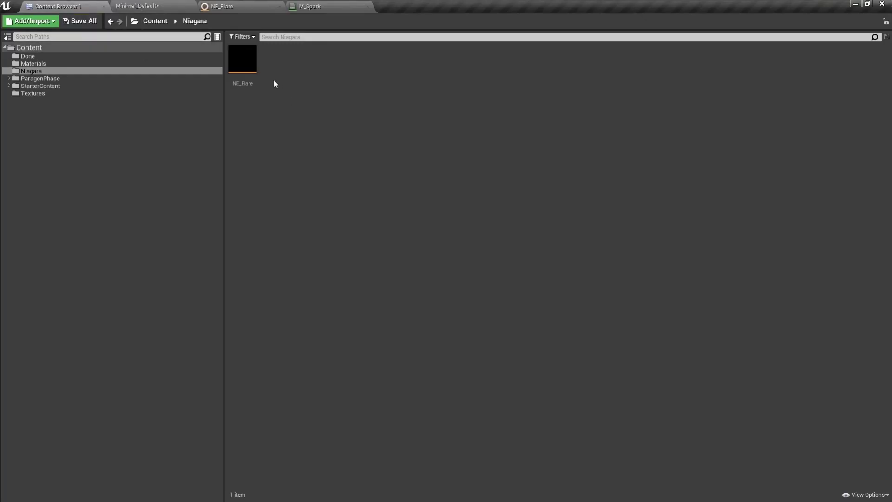
{"action": "left_click_drag", "start_coordinate": [243, 59], "coordinate": [168, 14]}
{"action": "left_click_drag", "start_coordinate": [165, 8], "coordinate": [414, 256]}
{"action": "left_click", "coordinate": [64, 3]}
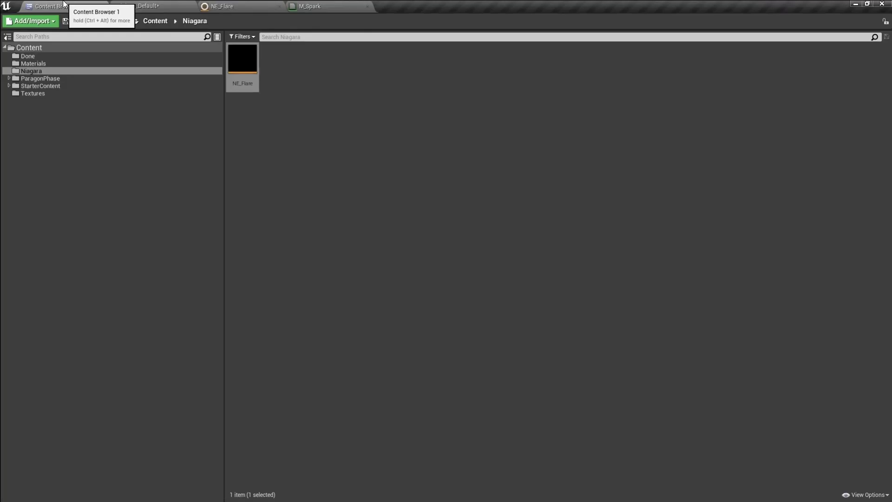
- Create a Niagara System in the Niagara folder from selected emitters, with NE_Flare as its emitter
{"action": "right_click", "coordinate": [287, 67]}
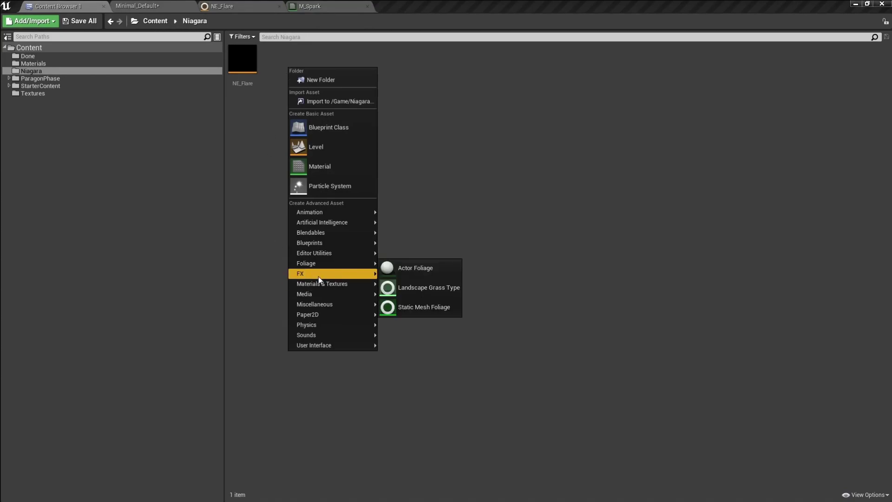
{"action": "mouse_move", "coordinate": [331, 272]}
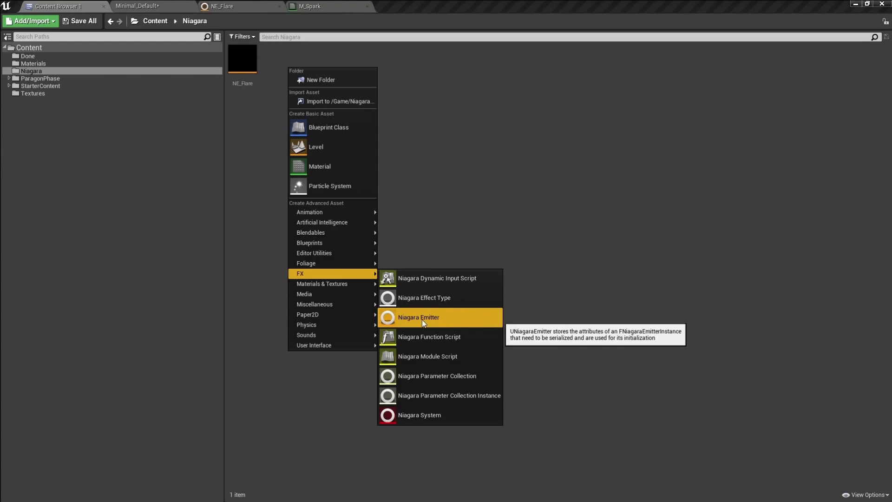
{"action": "left_click", "coordinate": [427, 417]}
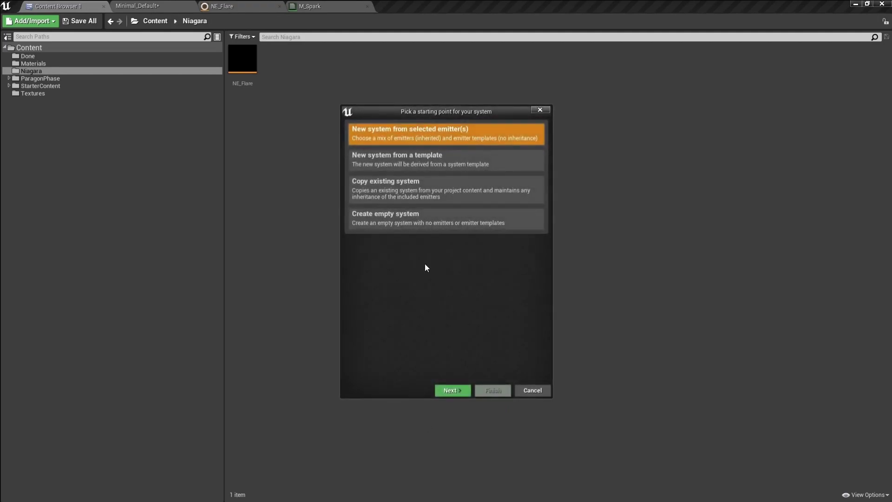
{"action": "left_click", "coordinate": [384, 138]}
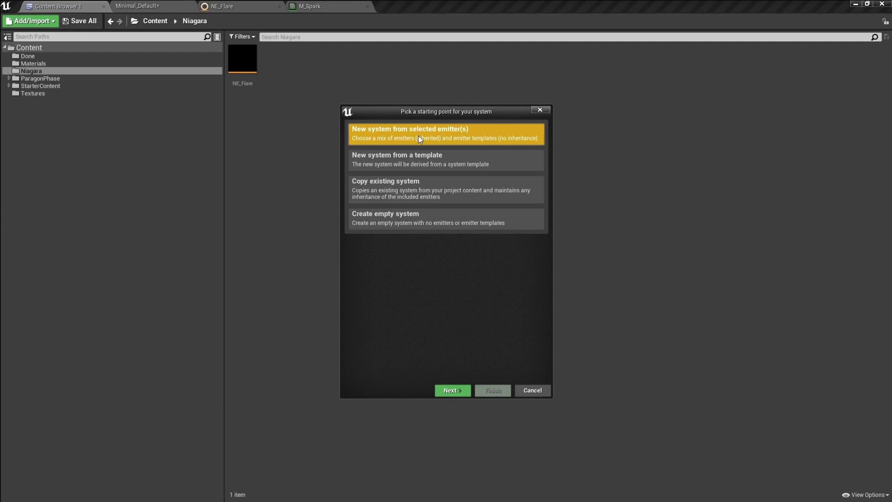
{"action": "left_click", "coordinate": [453, 390]}
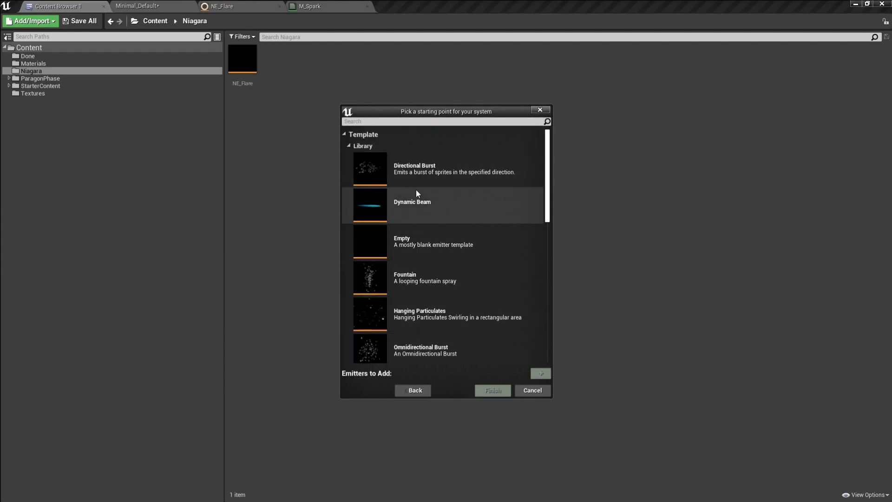
{"action": "left_click_drag", "start_coordinate": [546, 217], "coordinate": [547, 313]}
{"action": "left_click", "coordinate": [377, 241]}
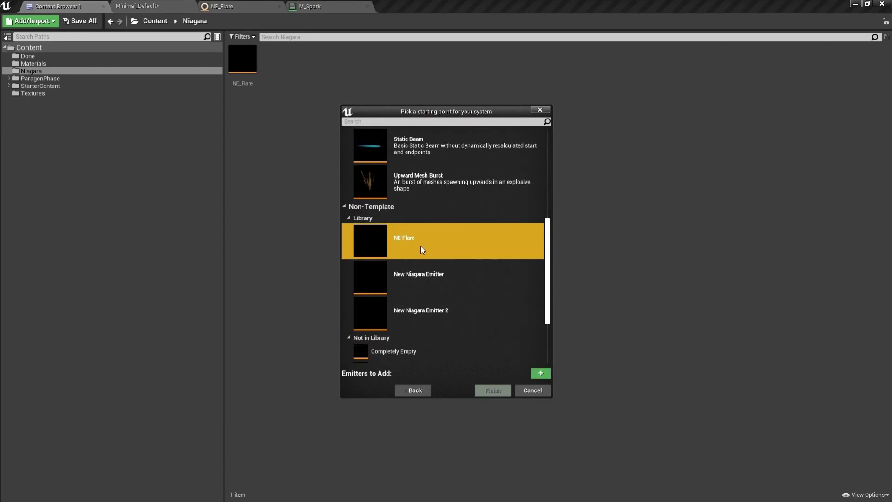
{"action": "left_click", "coordinate": [541, 373]}
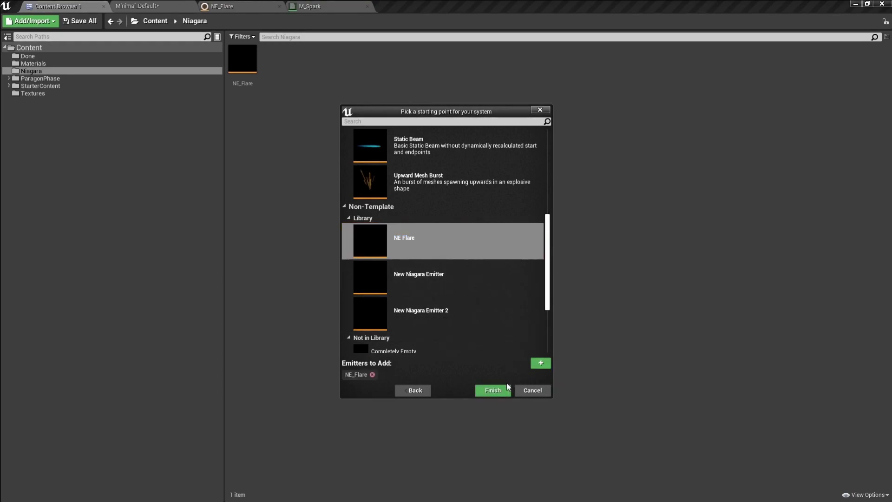
{"action": "left_click", "coordinate": [495, 394]}
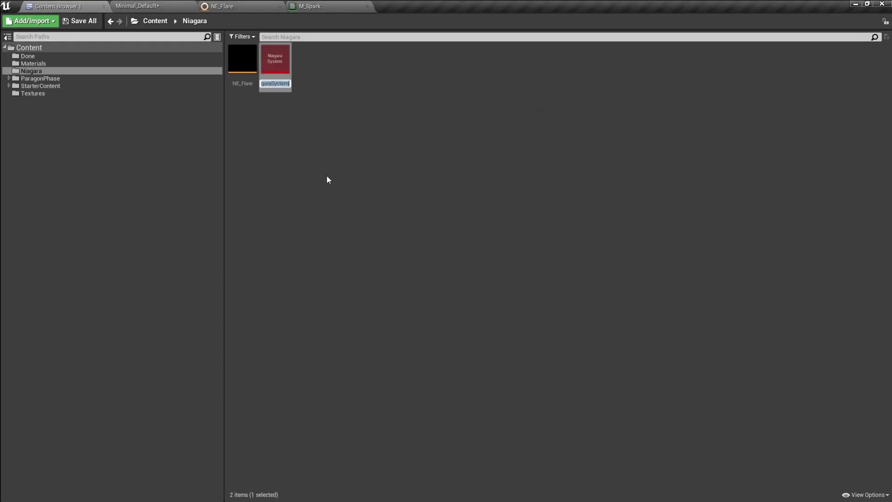
- Name the new Niagara System NS_Flare and save it
{"action": "type", "text": "NS_Flare"}
{"action": "key", "text": "Return"}
{"action": "key", "text": "ctrl+s"}
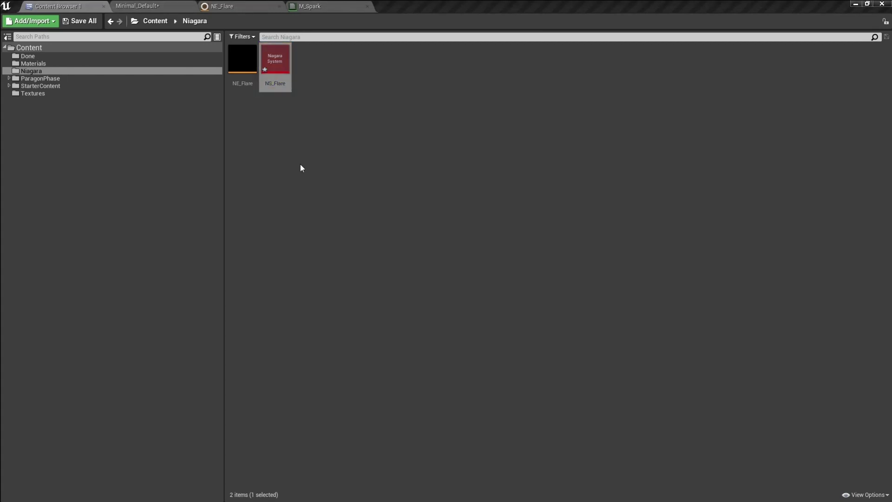
- Open NS_Flare and inspect its NE_Flare emitter's settings and previewed particles
{"action": "left_click_drag", "start_coordinate": [156, 95], "coordinate": [456, 4]}
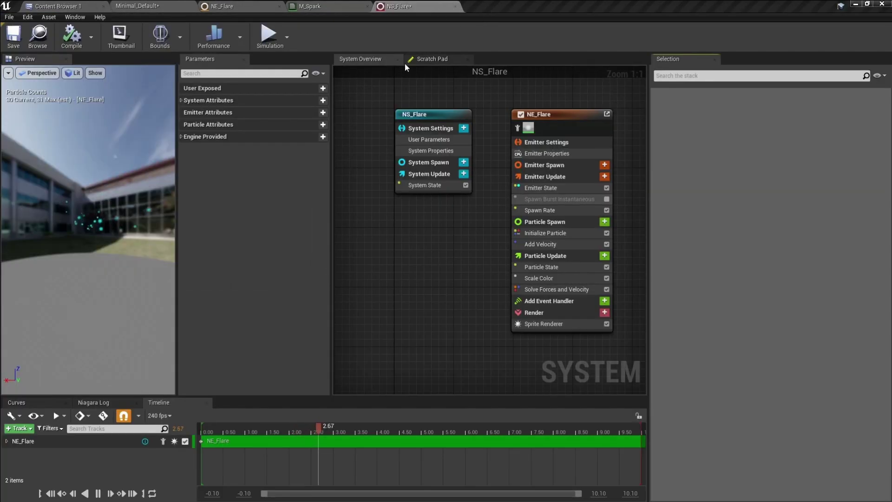
{"action": "left_click_drag", "start_coordinate": [105, 209], "coordinate": [104, 253]}
{"action": "right_click_drag", "start_coordinate": [484, 243], "coordinate": [440, 260]}
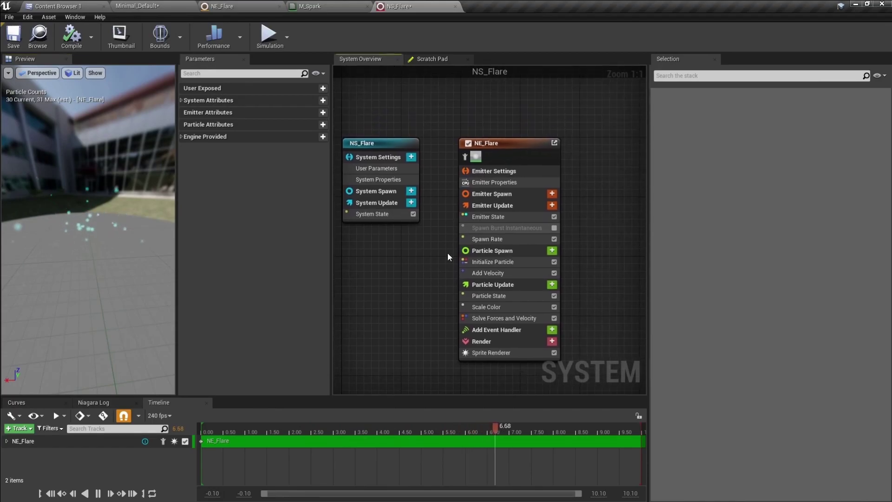
{"action": "left_click", "coordinate": [515, 141]}
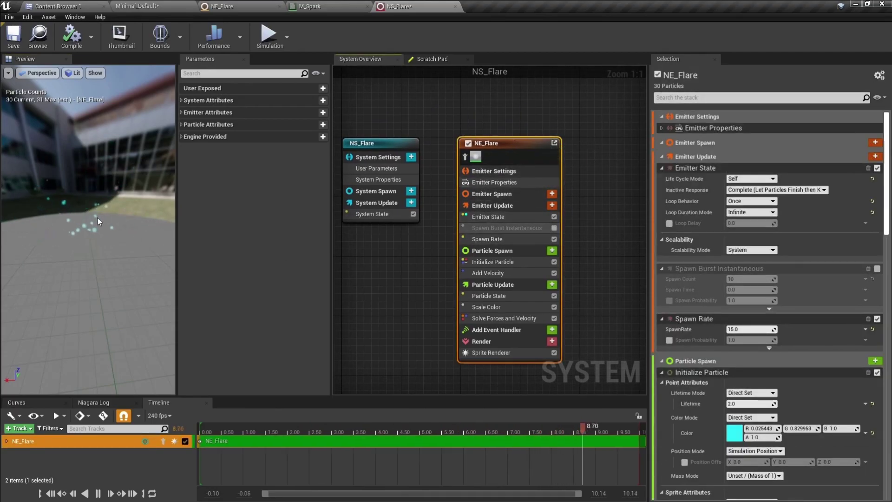
{"action": "left_click_drag", "start_coordinate": [115, 232], "coordinate": [84, 232]}
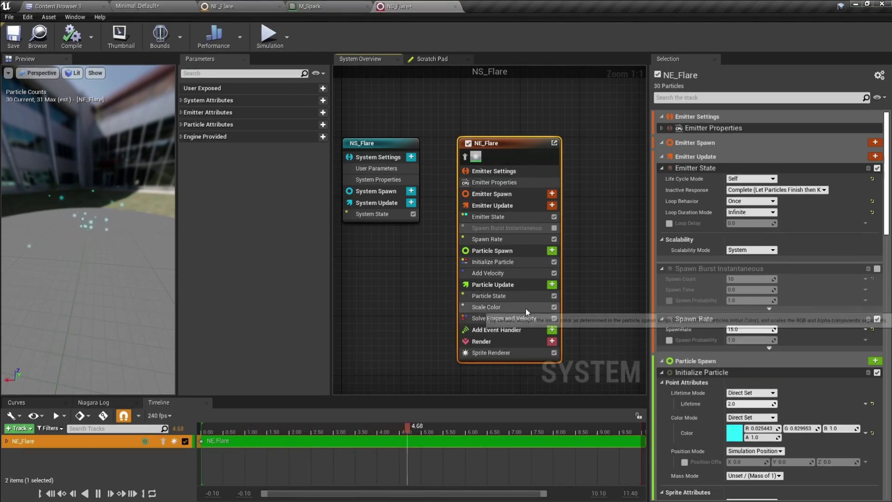
- Add an Acceleration Force to NE_Flare's Particle Update in NS_Flare, fix its module order, and set Z acceleration to -50
{"action": "left_click", "coordinate": [552, 284]}
{"action": "type", "text": "accele"}
{"action": "key", "text": "Return"}
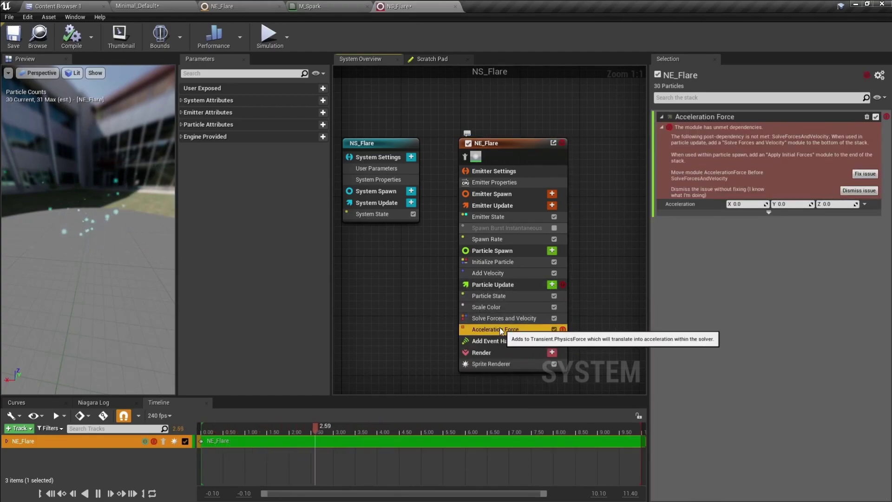
{"action": "left_click", "coordinate": [865, 174]}
{"action": "left_click", "coordinate": [834, 127]}
{"action": "type", "text": "-50"}
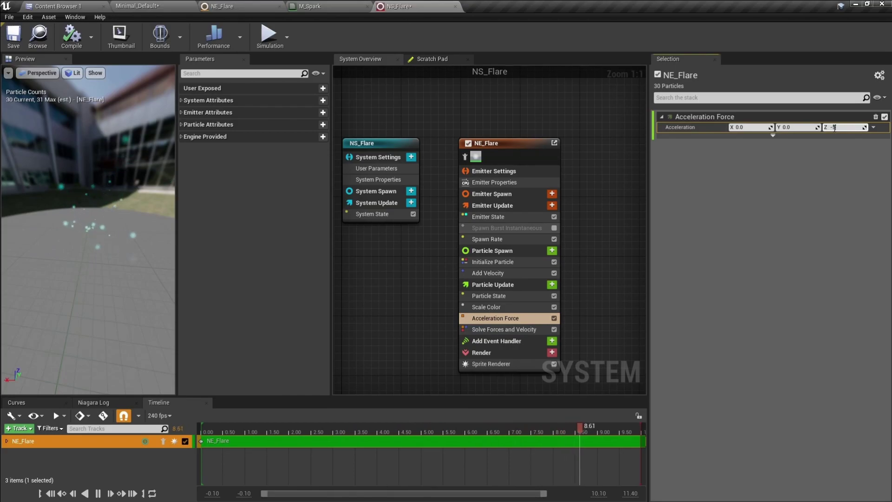
{"action": "key", "text": "Return"}
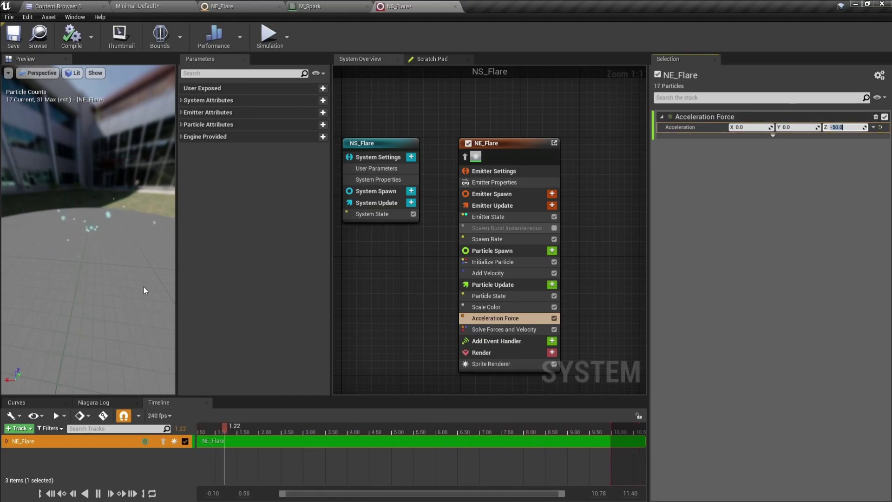
- Set the Acceleration Force's Z value to -200 and check the falling particles in the preview
{"action": "left_click_drag", "start_coordinate": [152, 290], "coordinate": [125, 270]}
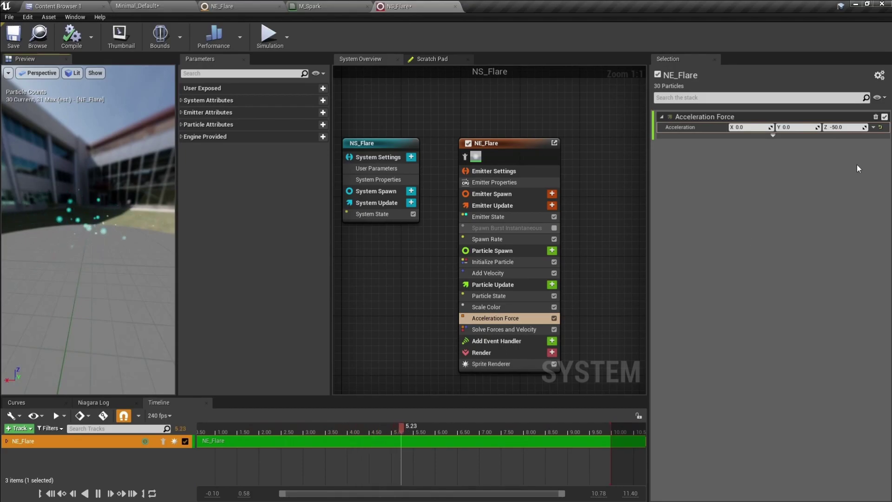
{"action": "left_click", "coordinate": [852, 130]}
{"action": "type", "text": "-200"}
{"action": "key", "text": "Return"}
{"action": "right_click_drag", "start_coordinate": [168, 252], "coordinate": [171, 277]}
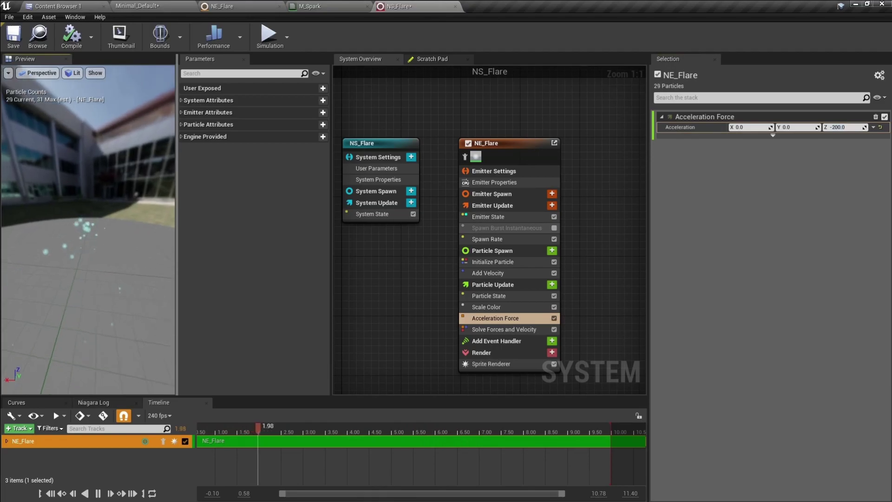
{"action": "left_click_drag", "start_coordinate": [167, 264], "coordinate": [173, 260]}
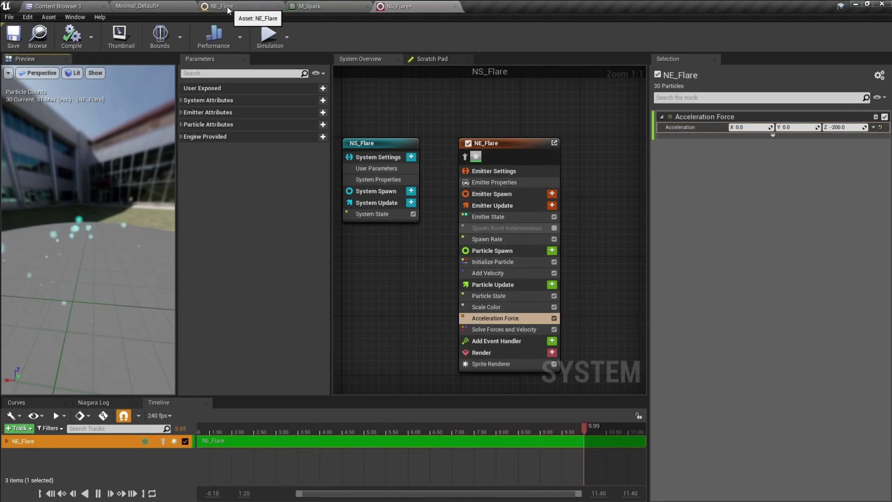
- Compare the module stack and particle motion of the NE_Flare emitter asset with its instance in NS_Flare
{"action": "left_click_drag", "start_coordinate": [230, 6], "coordinate": [311, 5]}
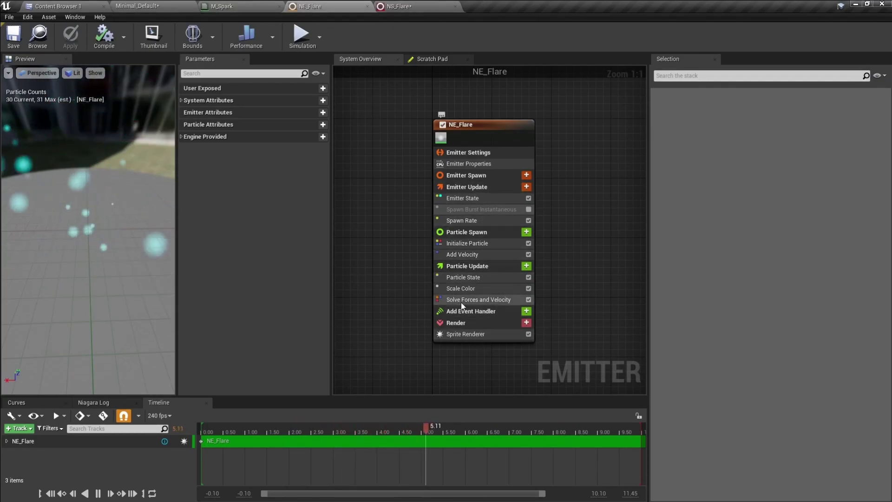
{"action": "left_click_drag", "start_coordinate": [104, 284], "coordinate": [107, 247]}
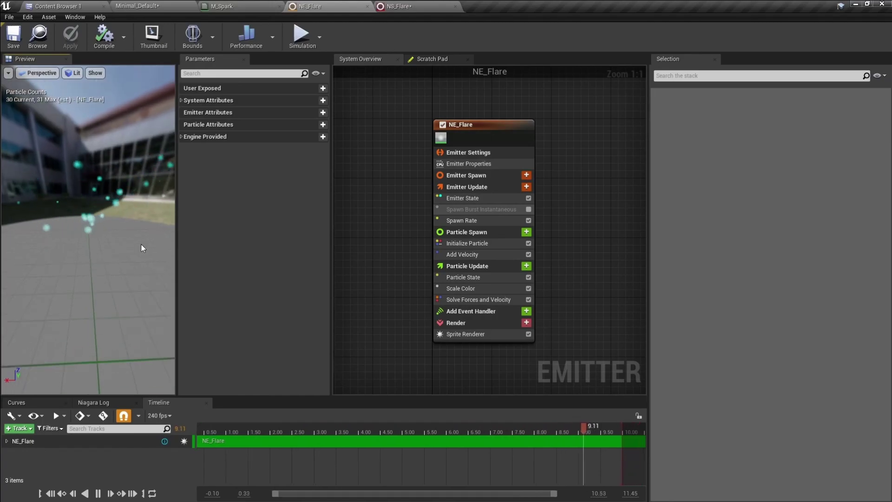
{"action": "left_click", "coordinate": [421, 4]}
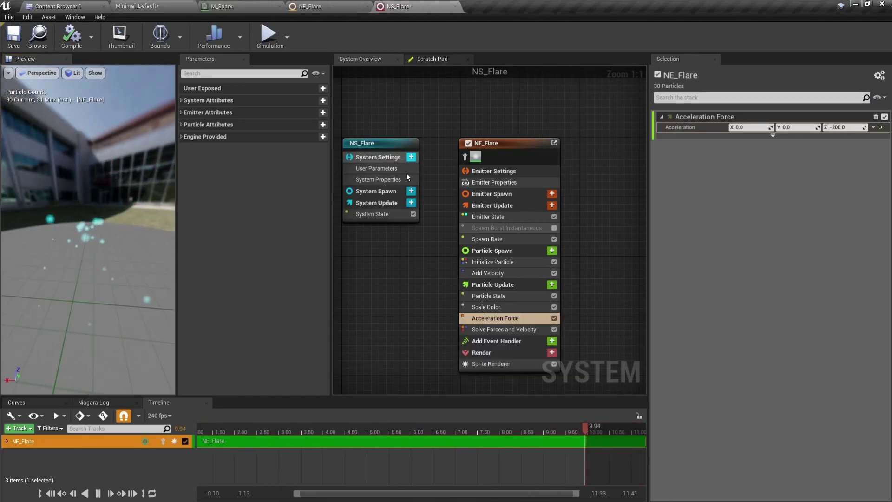
{"action": "right_click_drag", "start_coordinate": [556, 112], "coordinate": [480, 125]}
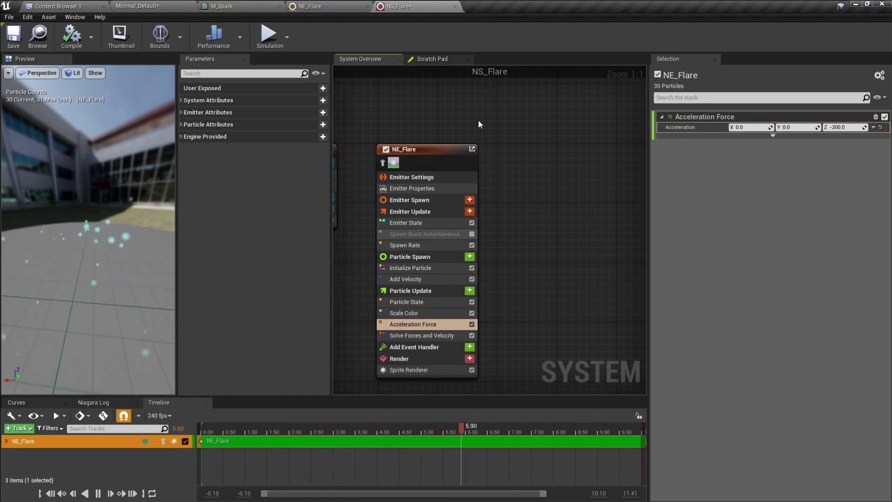
{"action": "right_click_drag", "start_coordinate": [505, 124], "coordinate": [435, 149]}
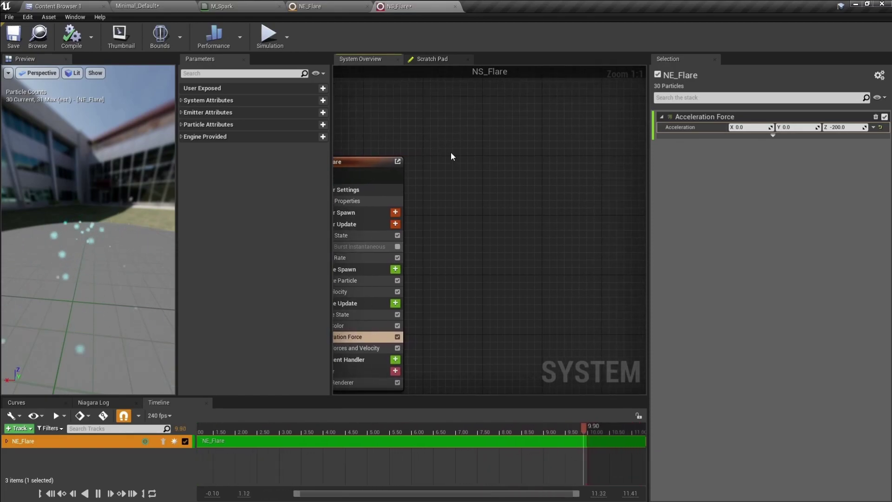
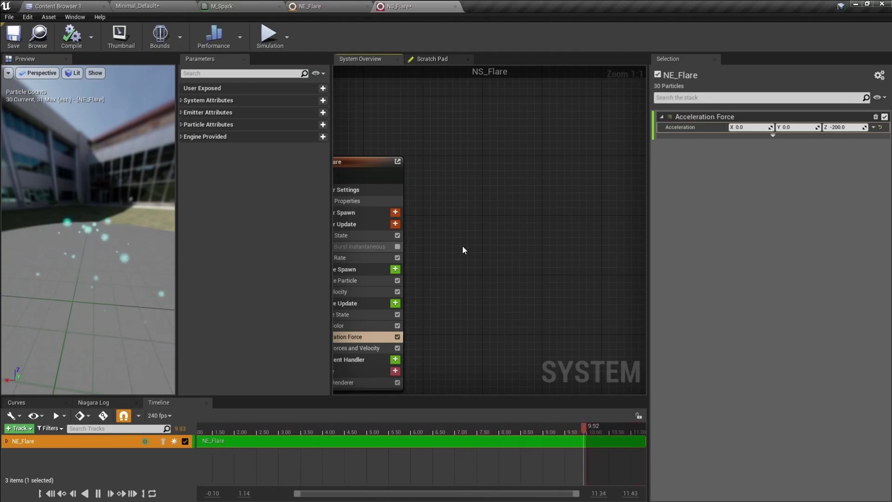
{"action": "right_click_drag", "start_coordinate": [465, 244], "coordinate": [553, 241]}
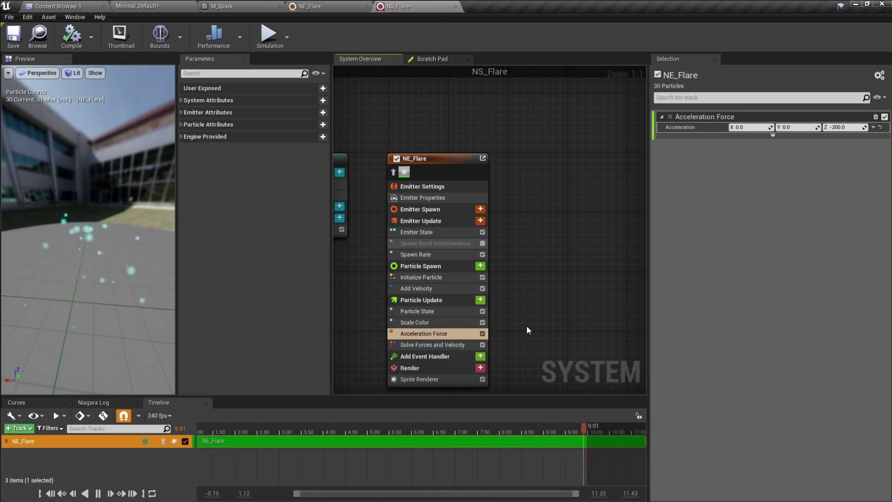
{"action": "left_click", "coordinate": [353, 6]}
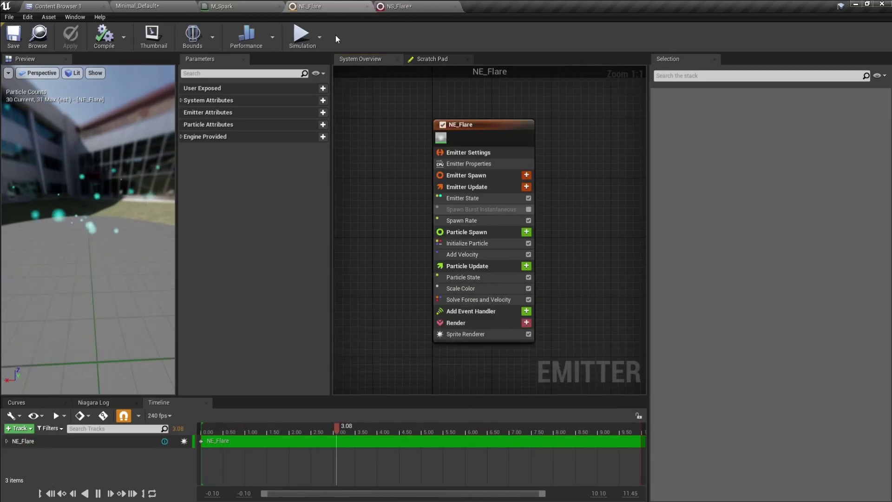
{"action": "left_click", "coordinate": [402, 8]}
{"action": "right_click_drag", "start_coordinate": [536, 247], "coordinate": [554, 233]}
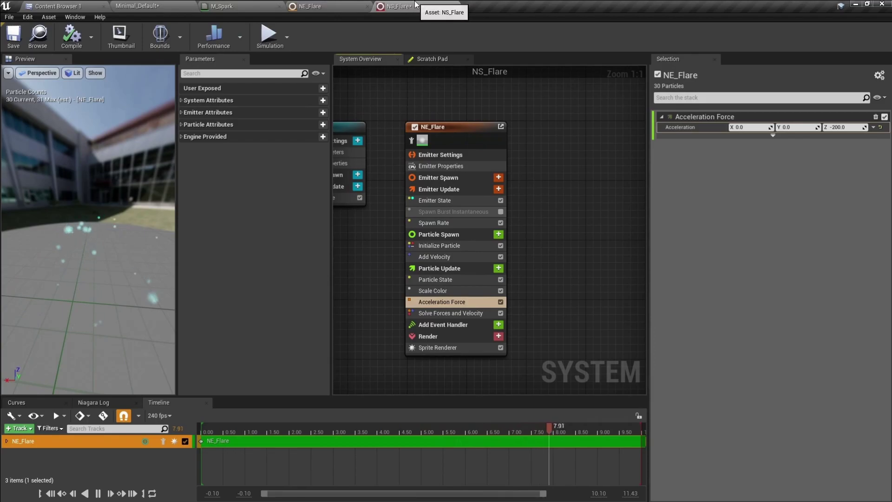
{"action": "left_click", "coordinate": [325, 6]}
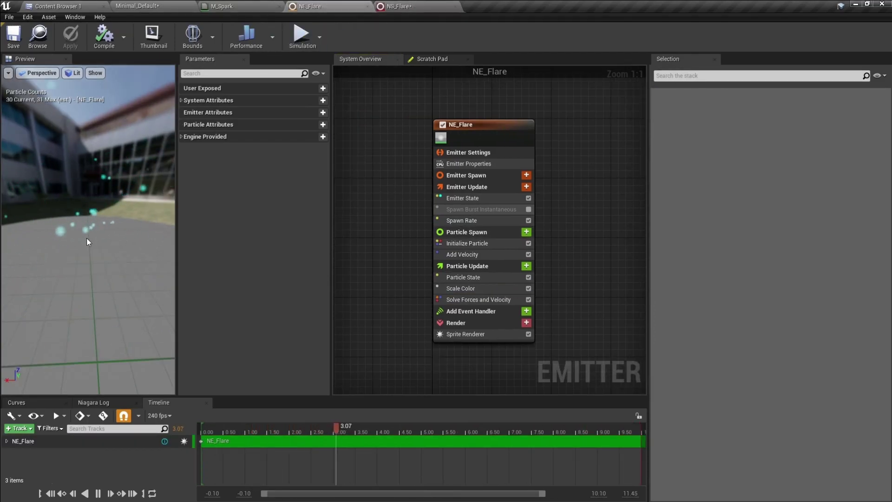
- Delete the Acceleration Force module from the emitter inside NS_Flare and return to the NE_Flare emitter asset
{"action": "left_click", "coordinate": [400, 6]}
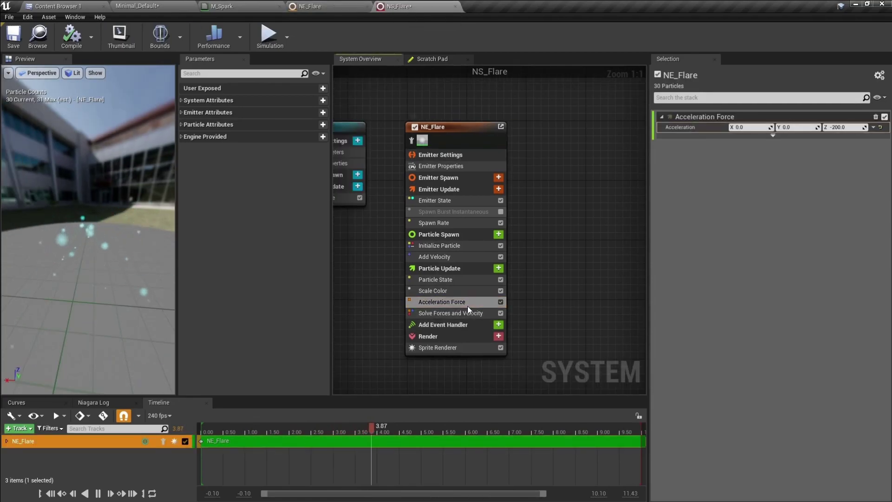
{"action": "key", "text": "Delete"}
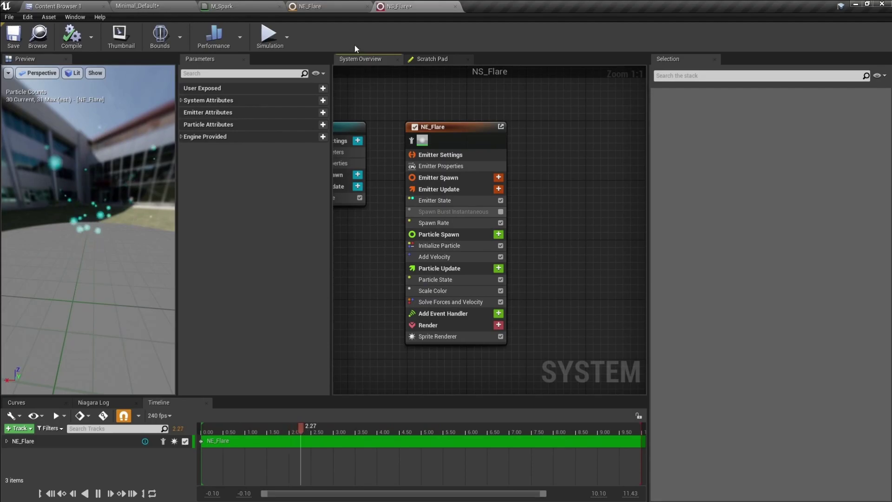
{"action": "left_click", "coordinate": [320, 6]}
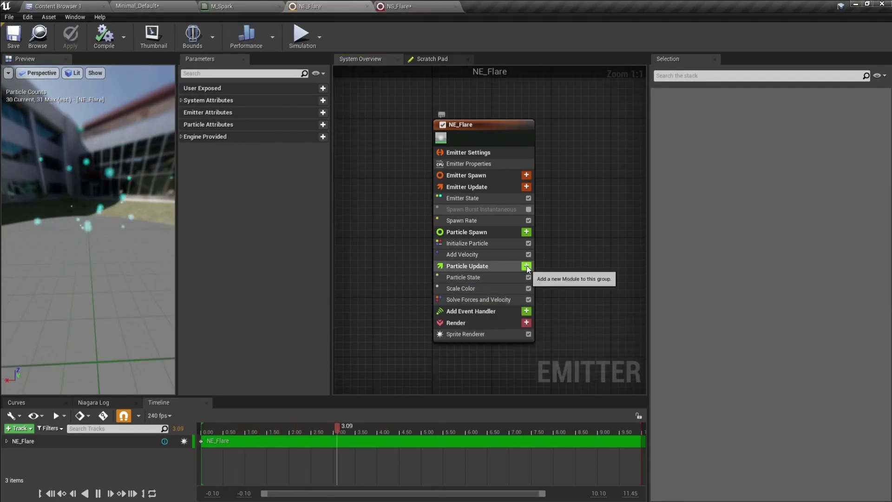
- Add a Sphere Location module to NE_Flare's Particle Spawn group and apply the change to the emitter
{"action": "left_click", "coordinate": [526, 233]}
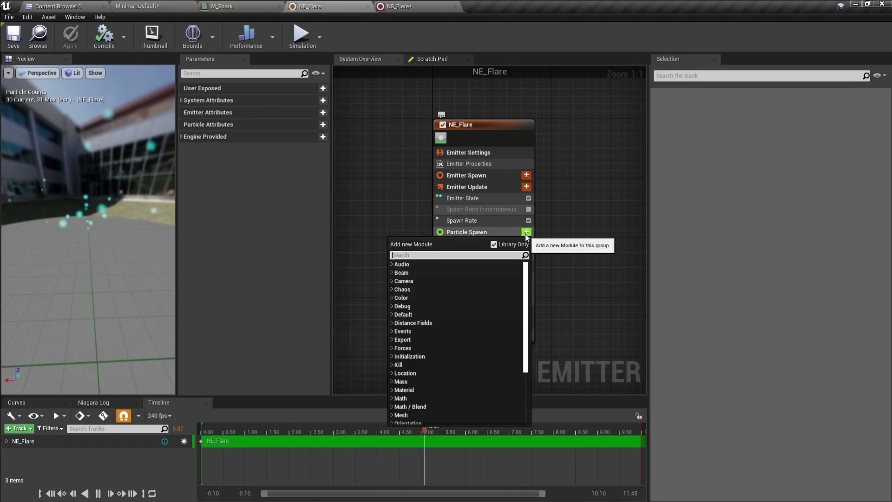
{"action": "type", "text": "location"}
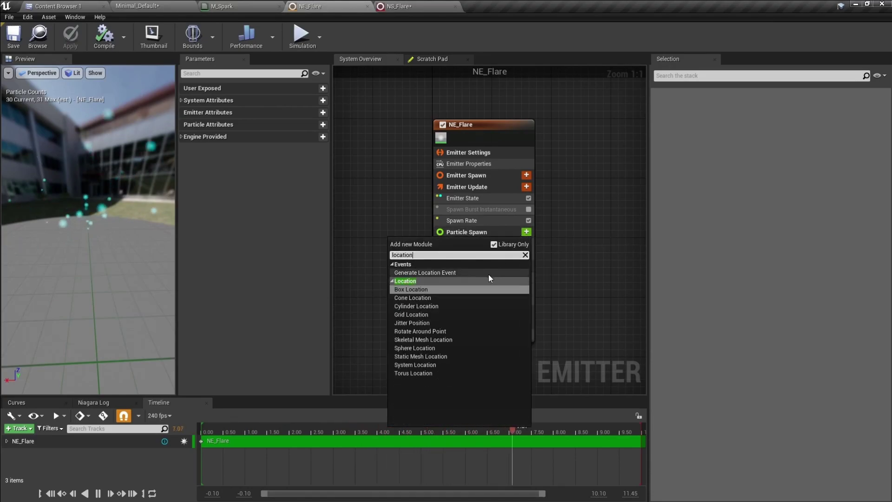
{"action": "left_click", "coordinate": [425, 349]}
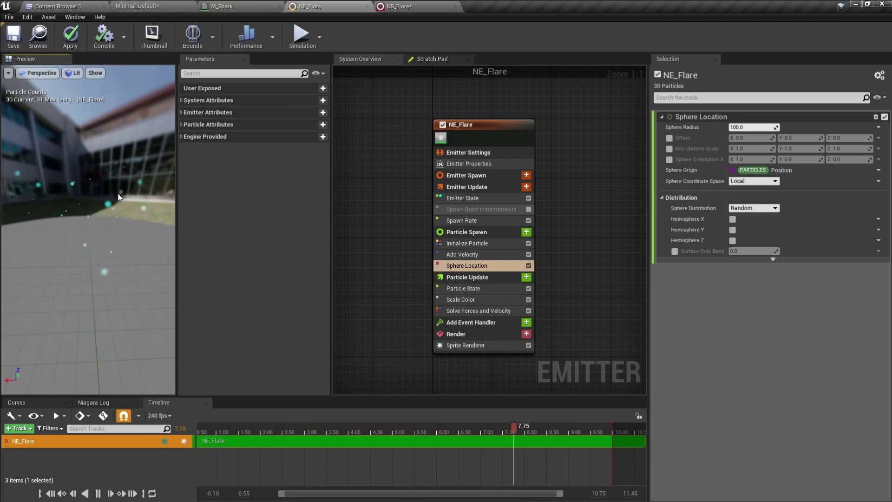
{"action": "left_click", "coordinate": [70, 46]}
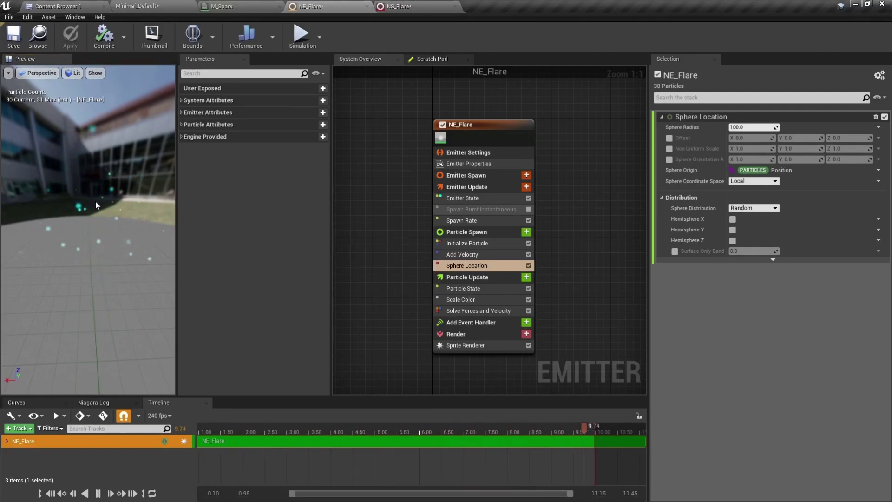
- Compare the NE_Flare emitter asset with its instance in the NS_Flare system, checking the module stack and particle preview
{"action": "left_click", "coordinate": [398, 6]}
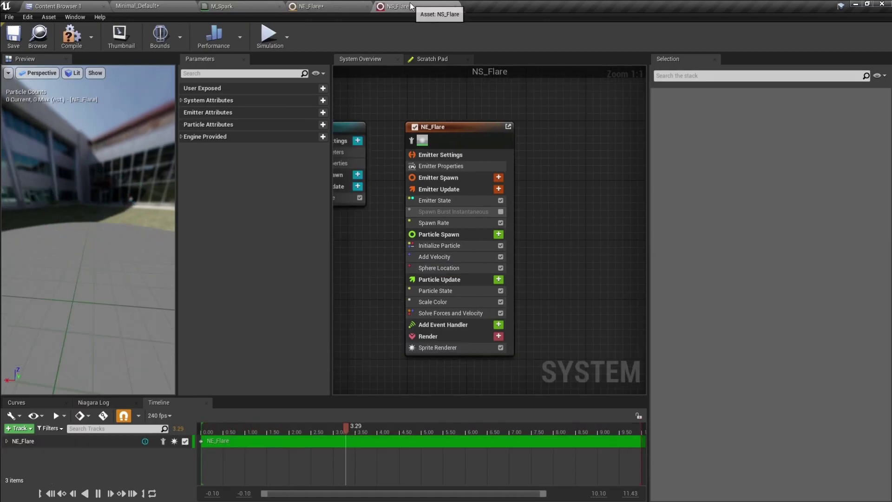
{"action": "mouse_move", "coordinate": [101, 197]}
{"action": "left_mouse_down"}
{"action": "mouse_move", "coordinate": [122, 208]}
{"action": "mouse_move", "coordinate": [110, 209]}
{"action": "left_mouse_up"}
{"action": "left_click", "coordinate": [310, 6]}
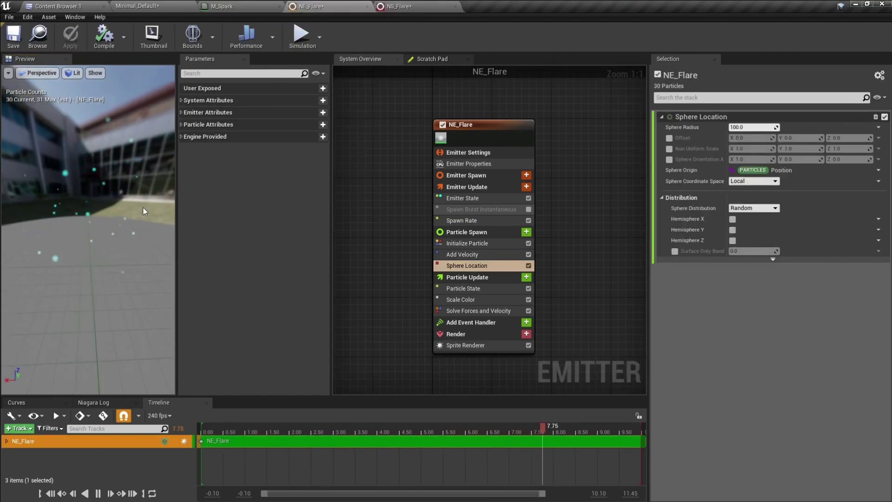
{"action": "left_click", "coordinate": [481, 128]}
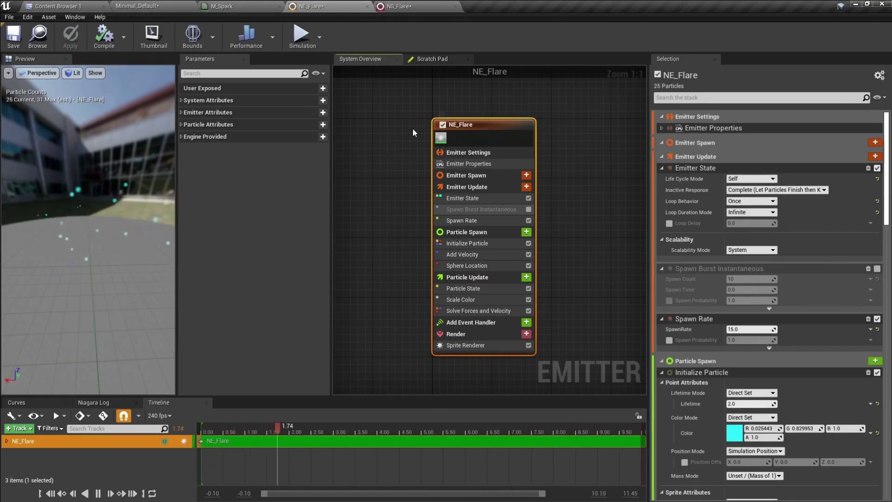
{"action": "left_click", "coordinate": [408, 7]}
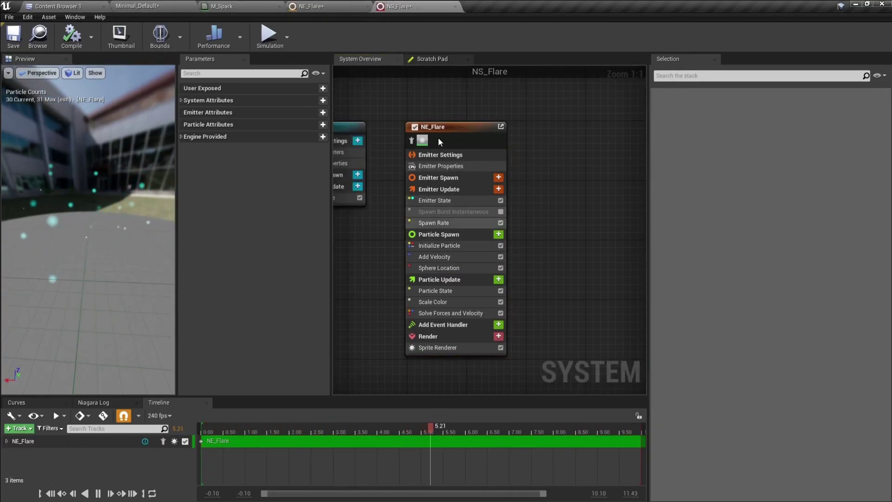
{"action": "left_click", "coordinate": [339, 6]}
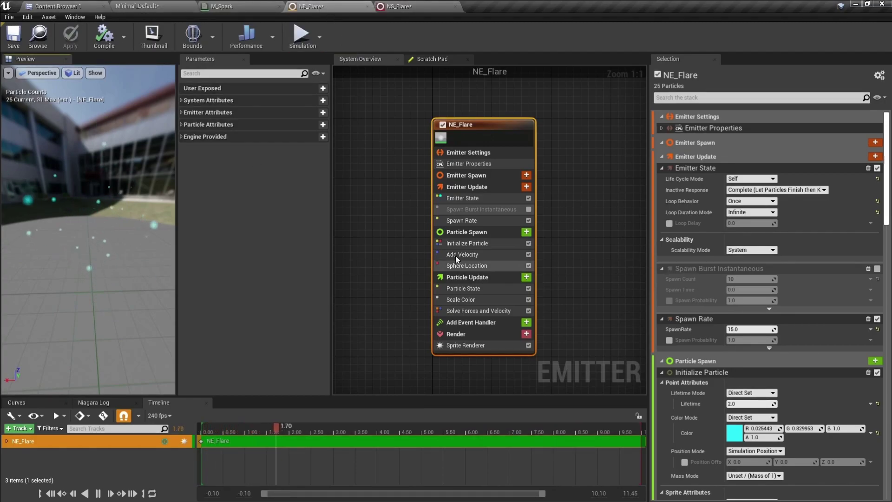
{"action": "left_click", "coordinate": [412, 7]}
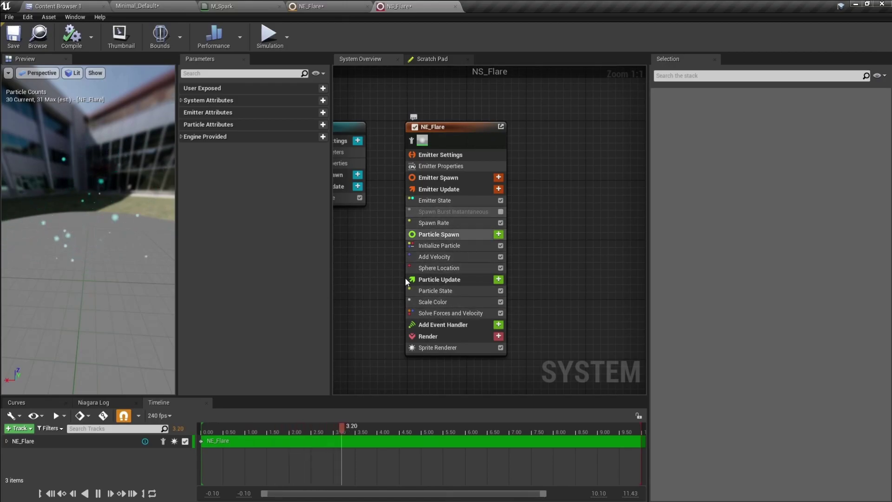
- Delete the Sphere Location module from the NE_Flare emitter asset, apply the change, and check the emitter in NS_Flare
{"action": "left_click", "coordinate": [333, 5]}
{"action": "left_click", "coordinate": [477, 266]}
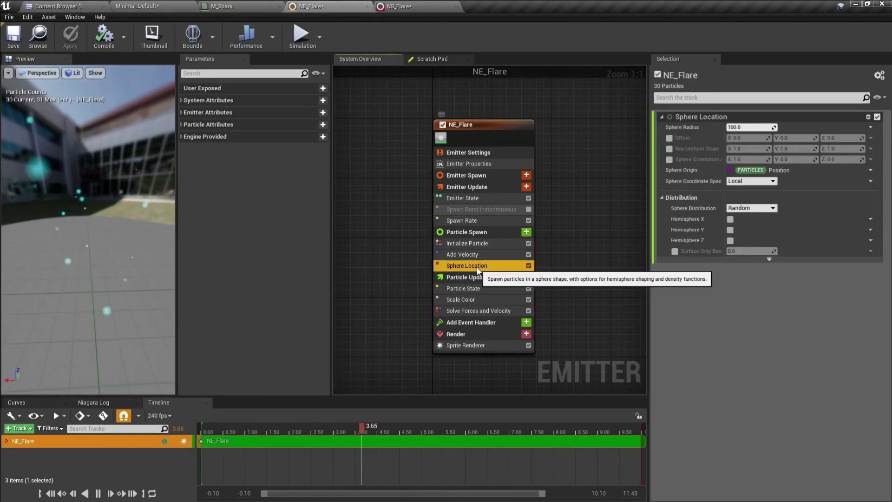
{"action": "key", "text": "Delete"}
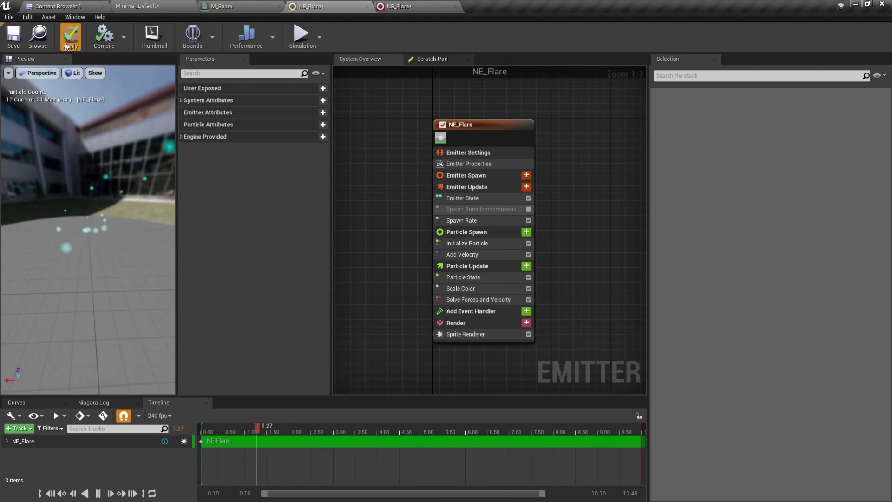
{"action": "left_click_drag", "start_coordinate": [92, 213], "coordinate": [122, 216]}
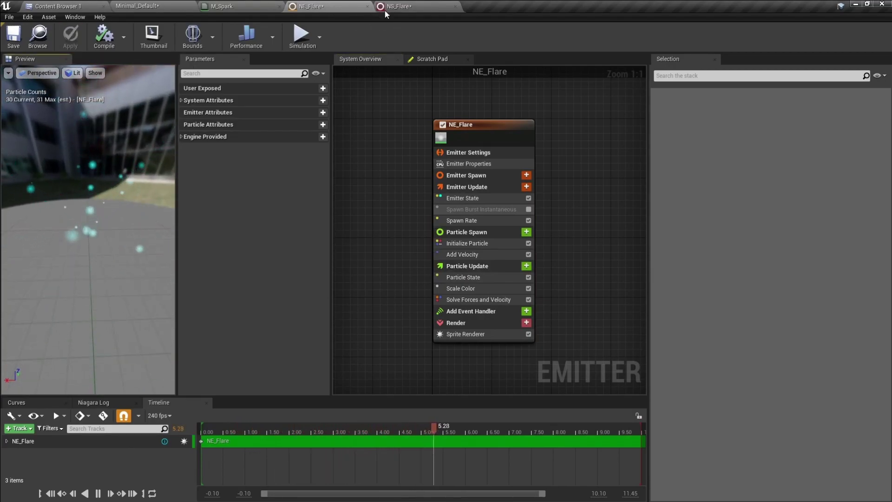
{"action": "left_click", "coordinate": [405, 6]}
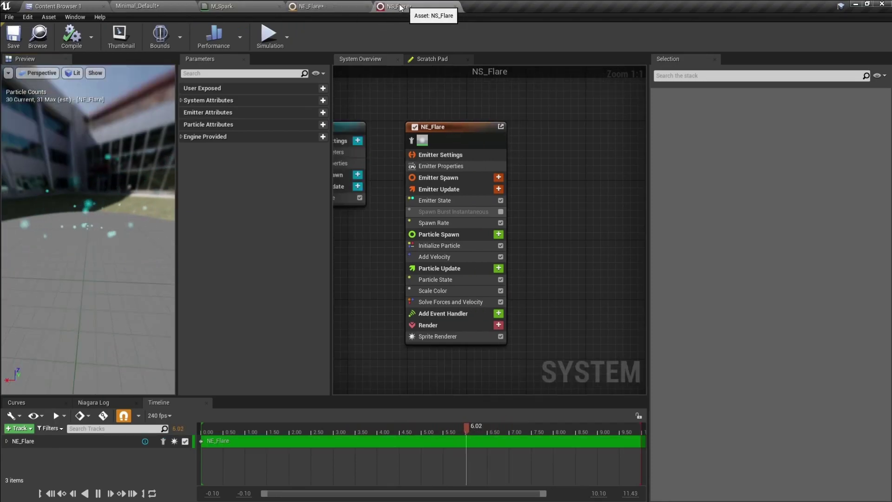
- Locate the Niagara assets in the Content Browser and rename the NE_Flare emitter as NE_Spark
{"action": "left_click", "coordinate": [32, 50]}
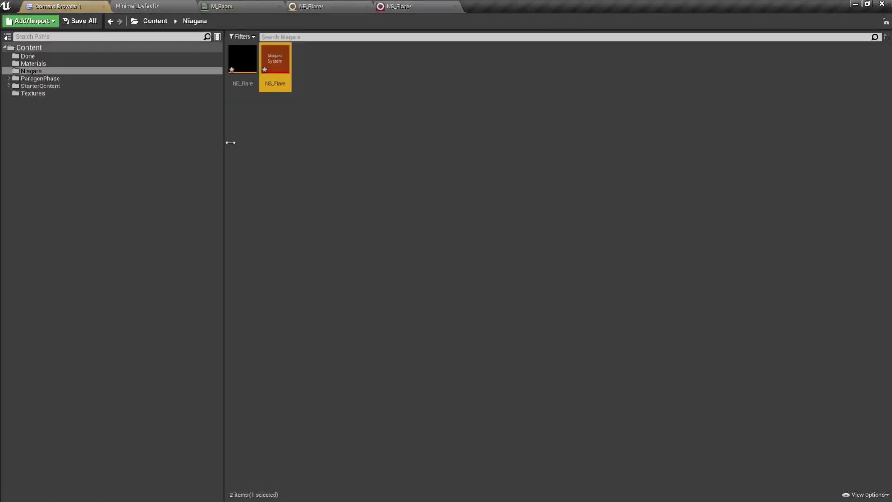
{"action": "key", "text": "F2"}
{"action": "key", "text": "Right"}
{"action": "key", "text": "BackSpace"}
{"action": "key", "text": "BackSpace"}
{"action": "key", "text": "BackSpace"}
{"action": "key", "text": "BackSpace"}
{"action": "key", "text": "BackSpace"}
{"action": "type", "text": "Spark"}
{"action": "key", "text": "Return"}
- Rename the NS_Flare system as NS_Spark in the Niagara folder
{"action": "left_click", "coordinate": [281, 86]}
{"action": "key", "text": "F2"}
{"action": "key", "text": "Right"}
{"action": "key", "text": "BackSpace"}
{"action": "key", "text": "BackSpace"}
{"action": "key", "text": "BackSpace"}
{"action": "key", "text": "BackSpace"}
{"action": "key", "text": "BackSpace"}
{"action": "type", "text": "Spark"}
{"action": "key", "text": "Return"}
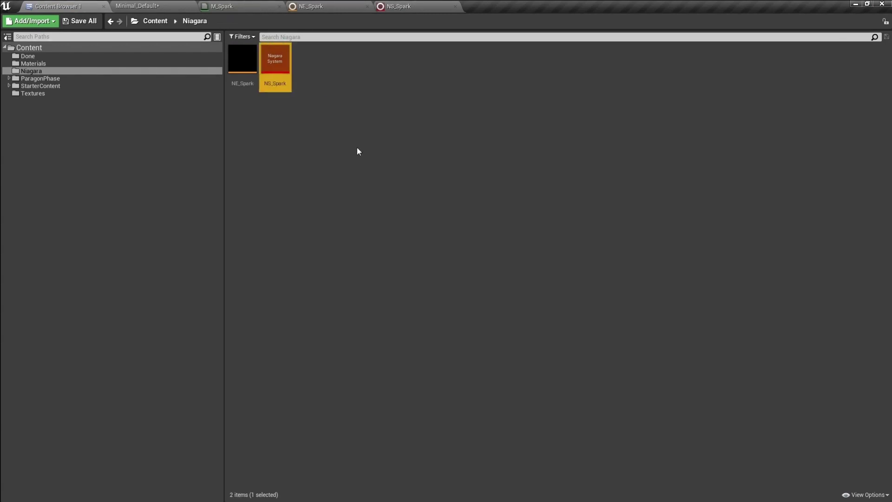
{"action": "left_click", "coordinate": [340, 165]}
- Inspect the renamed NS_Spark system and NE_Spark emitter, viewing the particles in the preview from different angles
{"action": "left_click", "coordinate": [401, 5]}
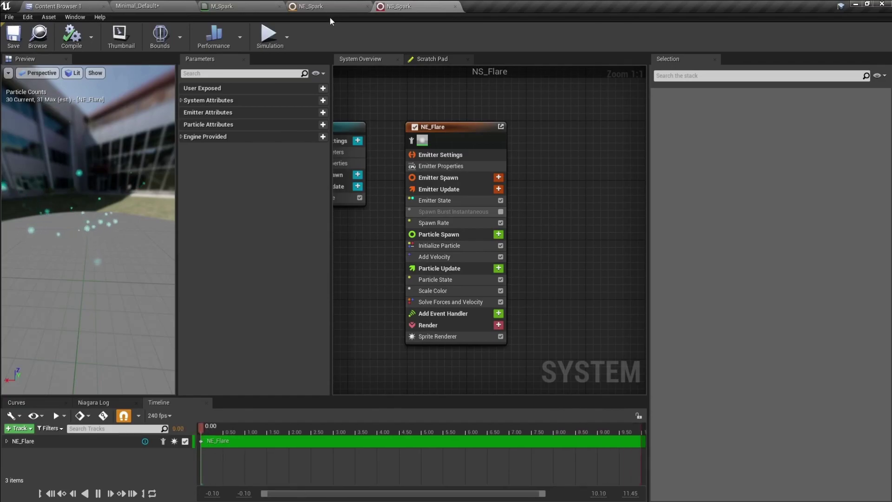
{"action": "right_click_drag", "start_coordinate": [442, 92], "coordinate": [486, 93]}
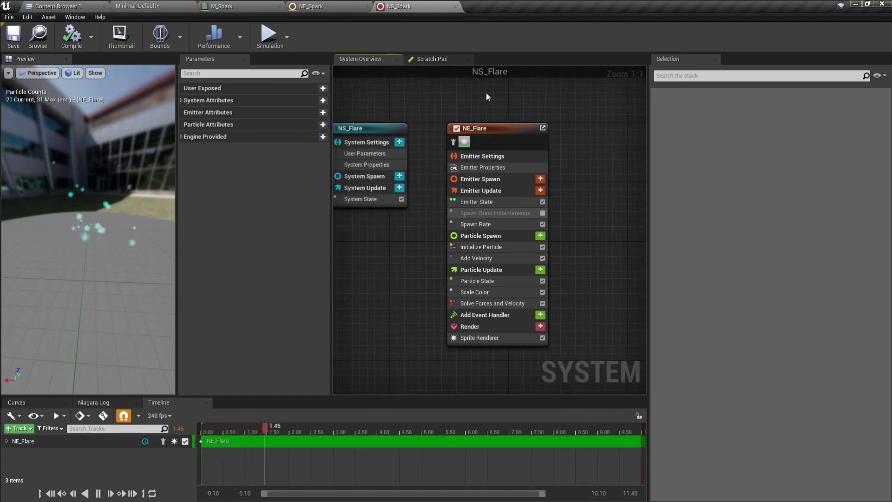
{"action": "left_click", "coordinate": [331, 5]}
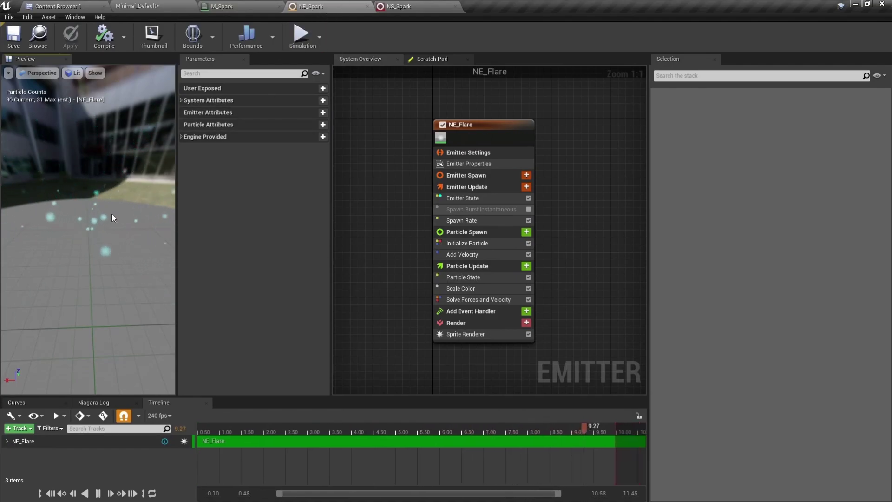
{"action": "left_click_drag", "start_coordinate": [115, 212], "coordinate": [106, 225]}
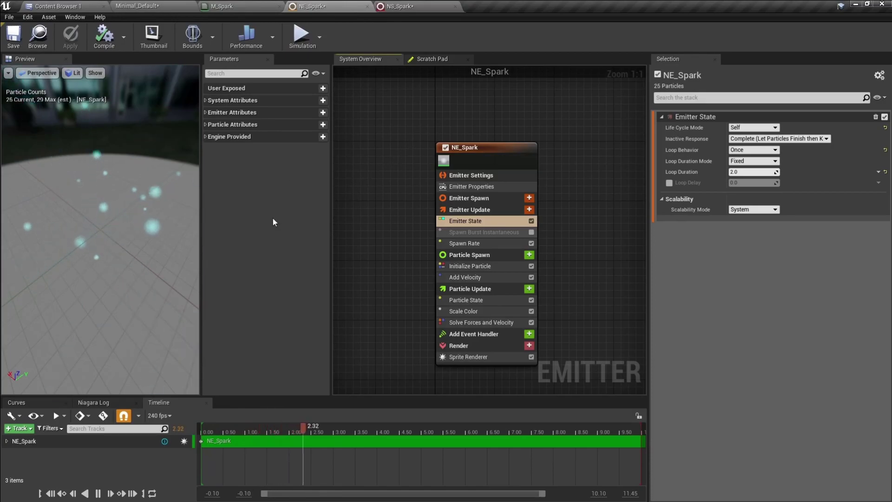
{"action": "left_click_drag", "start_coordinate": [133, 206], "coordinate": [133, 214]}
{"action": "left_click_drag", "start_coordinate": [94, 237], "coordinate": [93, 236]}
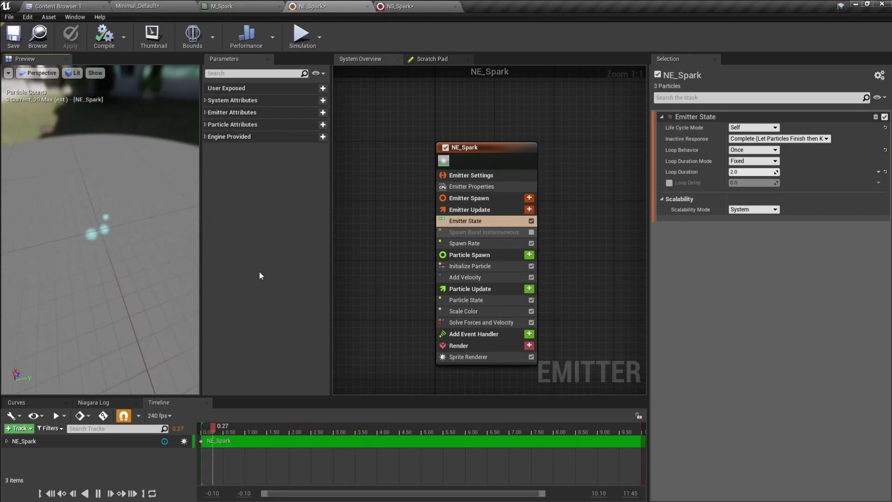
- Delete the Spawn Rate module from NE_Spark's Emitter Update and enable the Spawn Burst Instantaneous module
{"action": "left_click", "coordinate": [463, 244]}
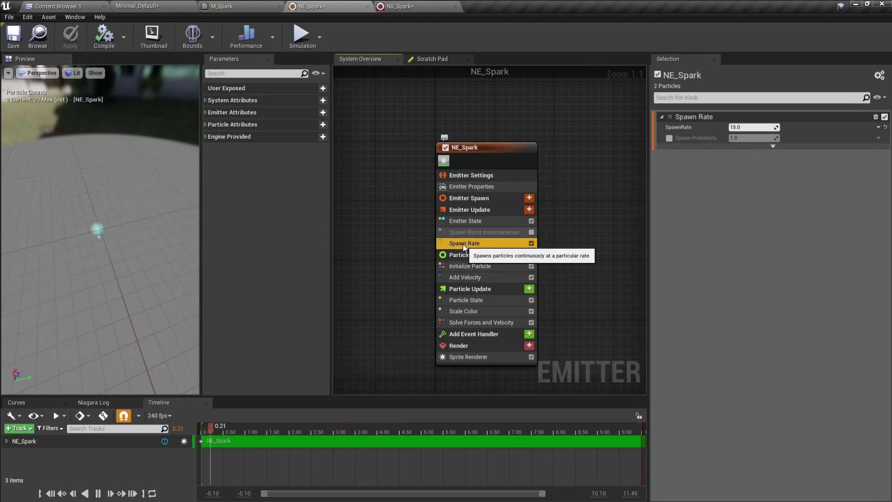
{"action": "scroll", "coordinate": [135, 231], "scroll_direction": "up", "scroll_amount": 4}
{"action": "mouse_move", "coordinate": [137, 231]}
{"action": "left_mouse_down"}
{"action": "mouse_move", "coordinate": [132, 207]}
{"action": "mouse_move", "coordinate": [137, 234]}
{"action": "left_mouse_up"}
{"action": "scroll", "coordinate": [137, 235], "scroll_direction": "down", "scroll_amount": 4}
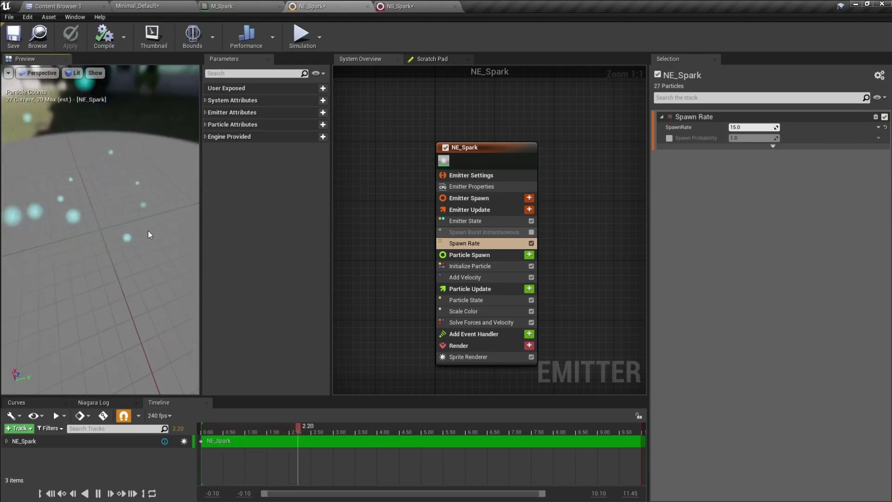
{"action": "left_click", "coordinate": [475, 244]}
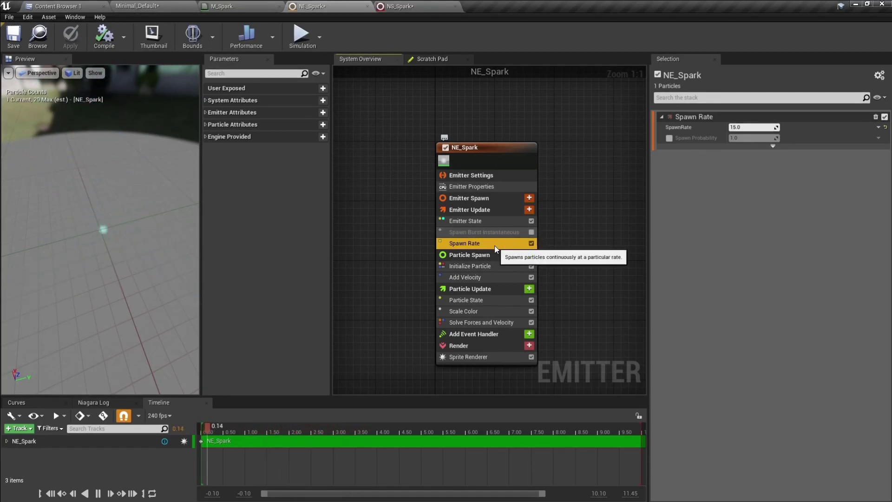
{"action": "key", "text": "Delete"}
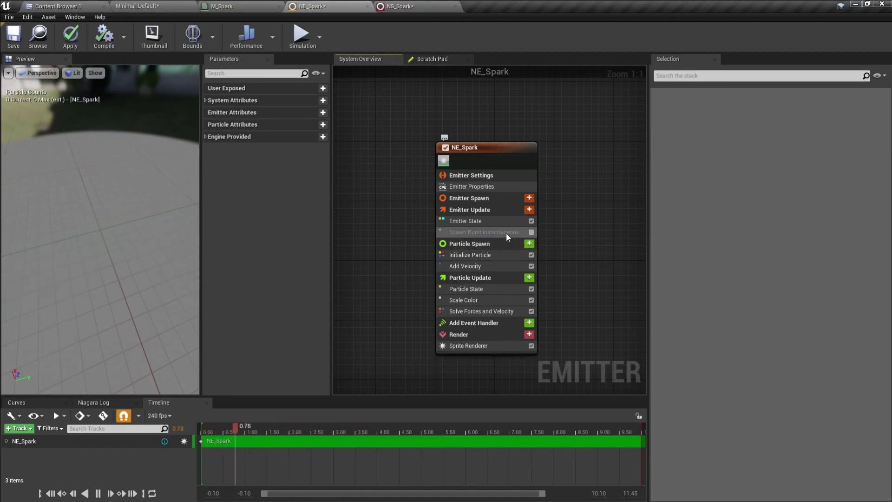
{"action": "left_click", "coordinate": [513, 234]}
{"action": "left_click", "coordinate": [531, 232]}
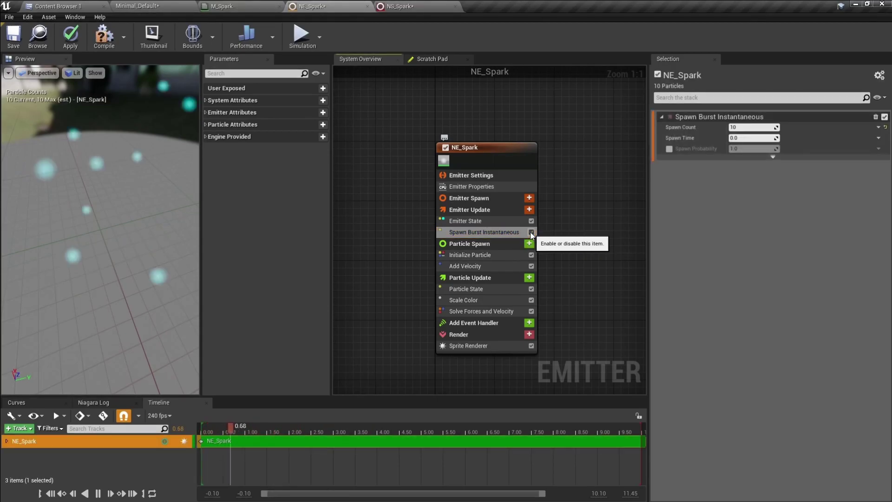
{"action": "left_click", "coordinate": [529, 210]}
{"action": "type", "text": "spawn"}
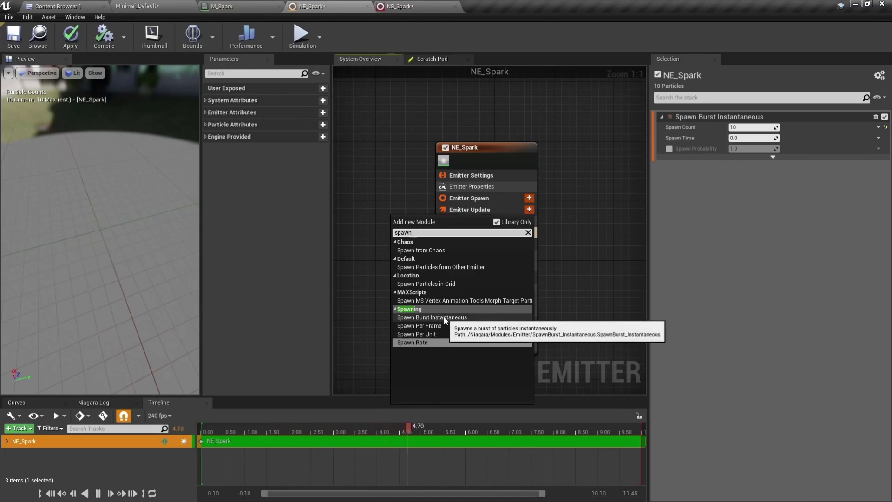
{"action": "left_click", "coordinate": [569, 270]}
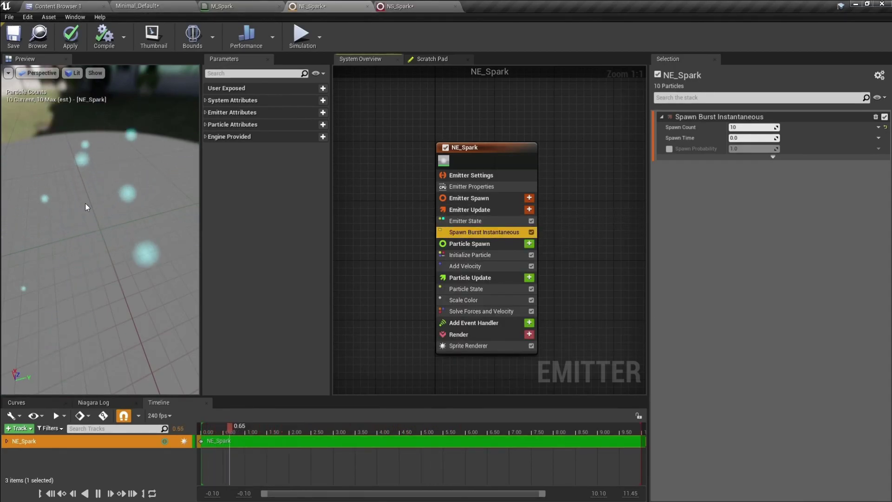
- Try a Spawn Count of 150 in Spawn Burst Instantaneous, settle on 100, and apply the change to NE_Spark
{"action": "left_click", "coordinate": [71, 36]}
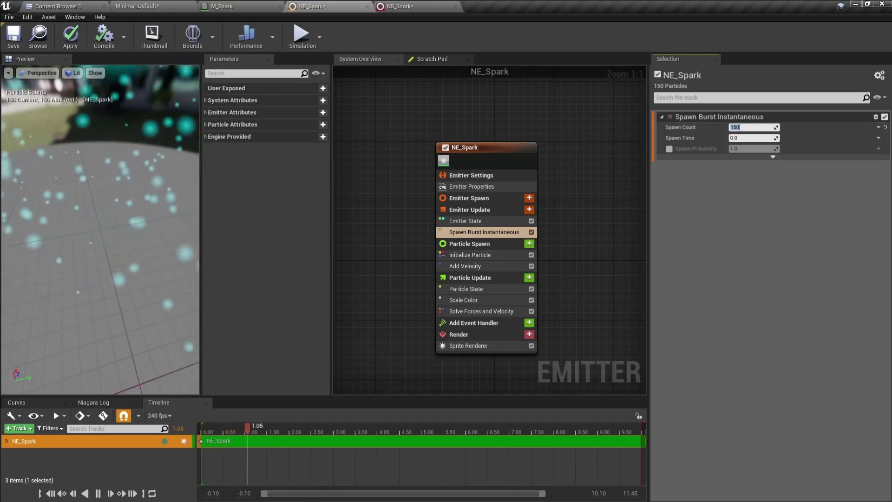
{"action": "key", "text": "Return"}
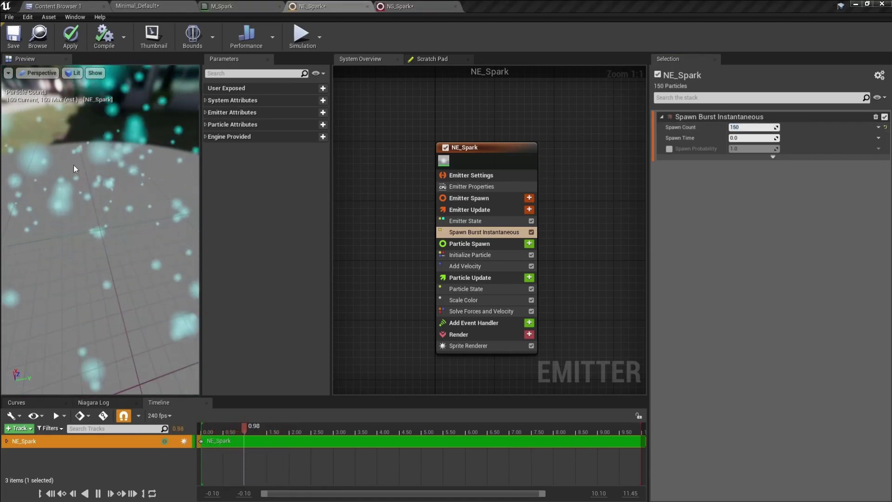
{"action": "left_click", "coordinate": [762, 129]}
{"action": "type", "text": "100"}
{"action": "key", "text": "Return"}
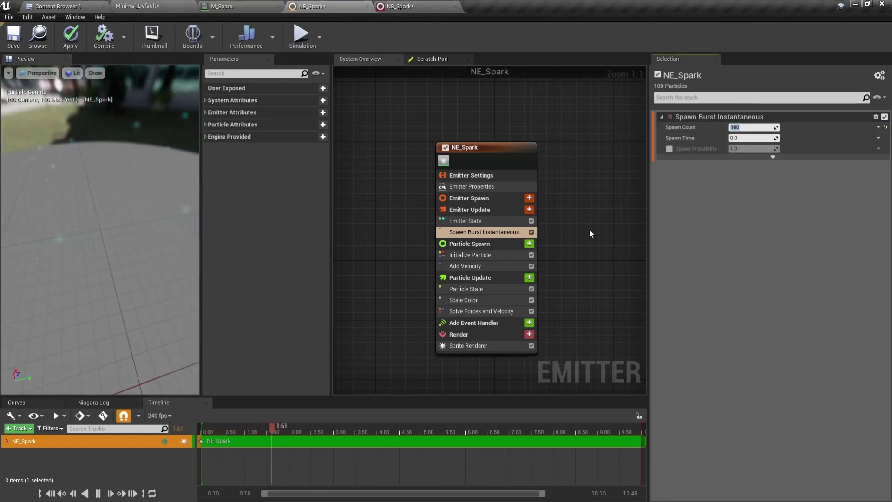
{"action": "left_click", "coordinate": [70, 37]}
- Examine the NE_Spark burst in the preview from several angles and open the Add Velocity module's settings
{"action": "mouse_move", "coordinate": [116, 295]}
{"action": "left_mouse_down"}
{"action": "mouse_move", "coordinate": [114, 253]}
{"action": "mouse_move", "coordinate": [100, 248]}
{"action": "mouse_move", "coordinate": [135, 260]}
{"action": "mouse_move", "coordinate": [104, 302]}
{"action": "left_mouse_up"}
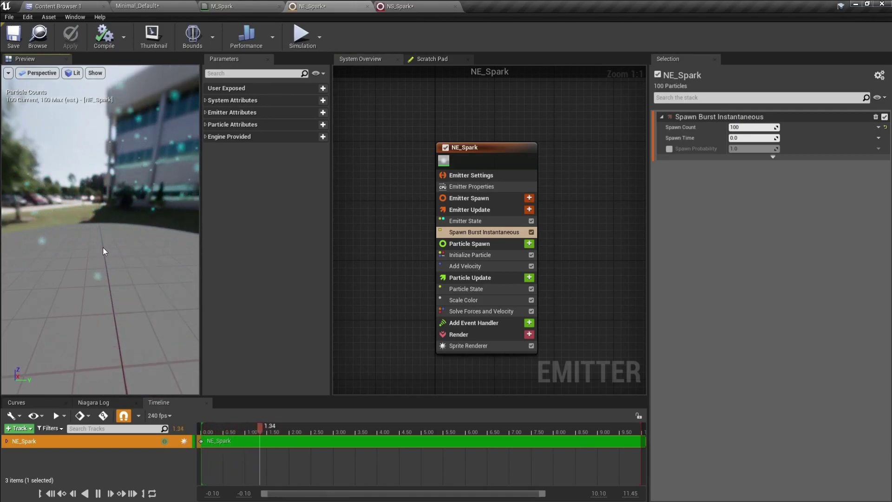
{"action": "left_click_drag", "start_coordinate": [115, 230], "coordinate": [73, 231]}
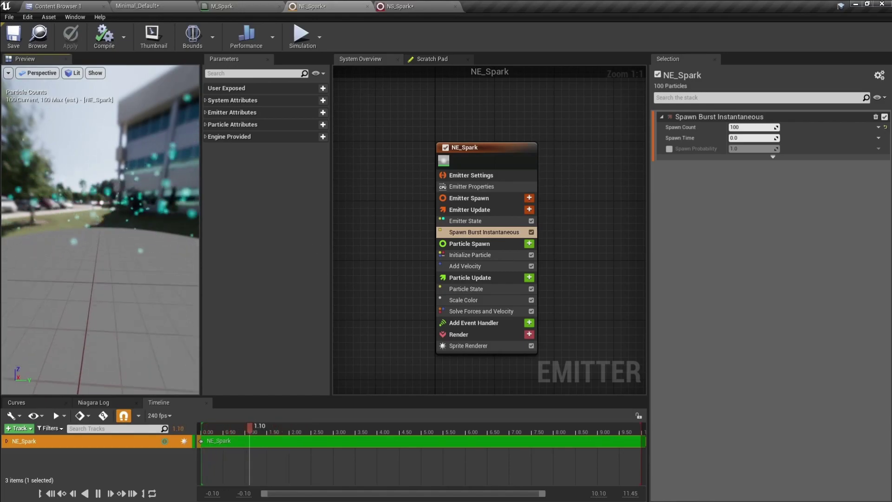
{"action": "left_click_drag", "start_coordinate": [146, 206], "coordinate": [150, 255]}
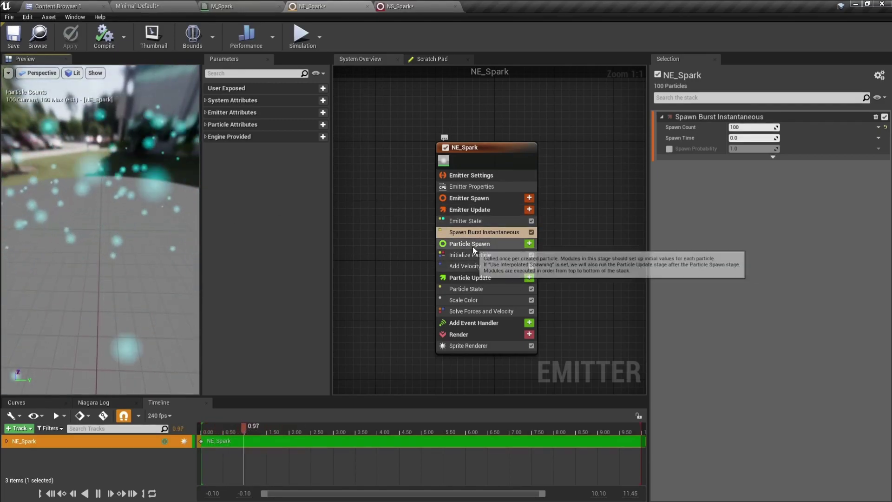
{"action": "left_click", "coordinate": [472, 267]}
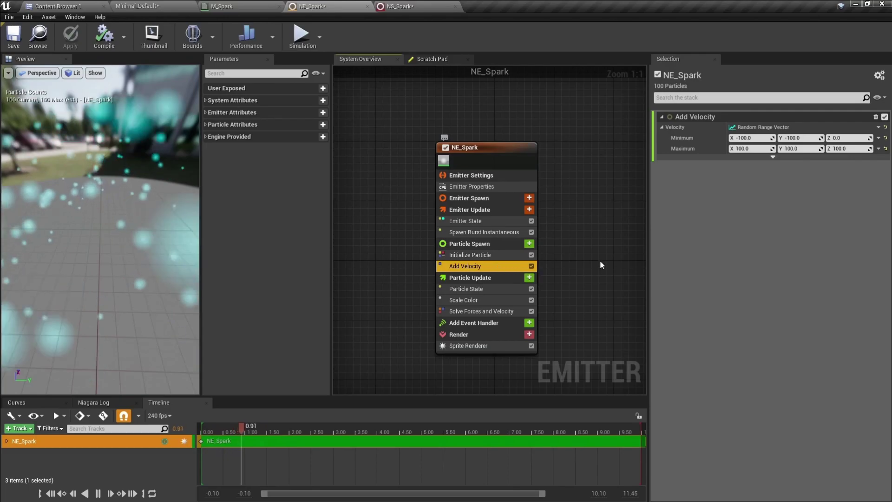
- Set the minimum Z velocity of the Add Velocity module to -100 and check the spread in the preview
{"action": "left_click", "coordinate": [844, 139]}
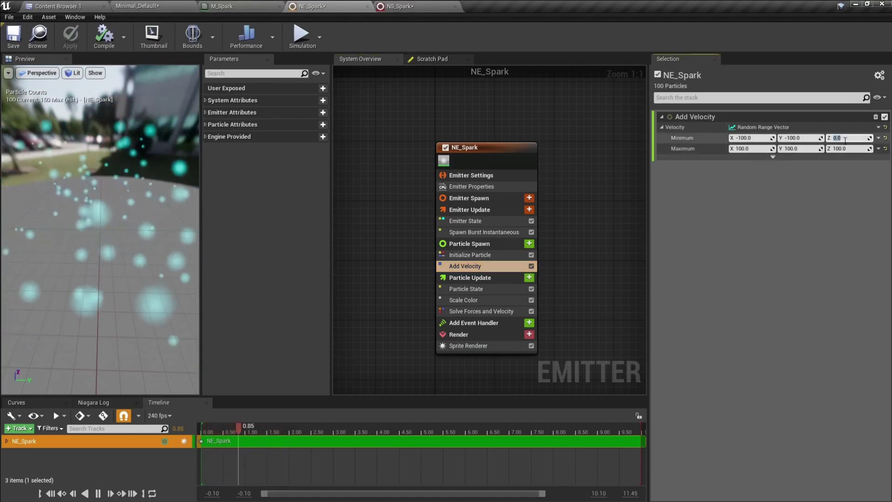
{"action": "type", "text": "-100"}
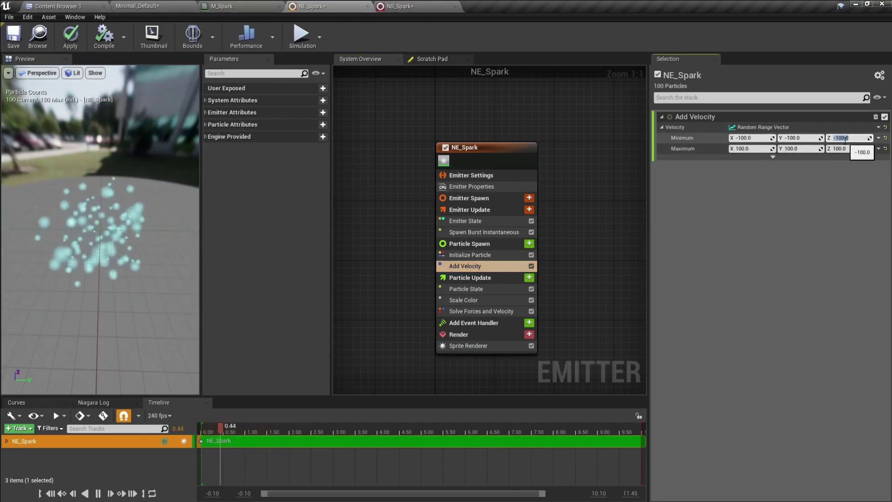
{"action": "key", "text": "Return"}
{"action": "left_click_drag", "start_coordinate": [100, 232], "coordinate": [92, 205]}
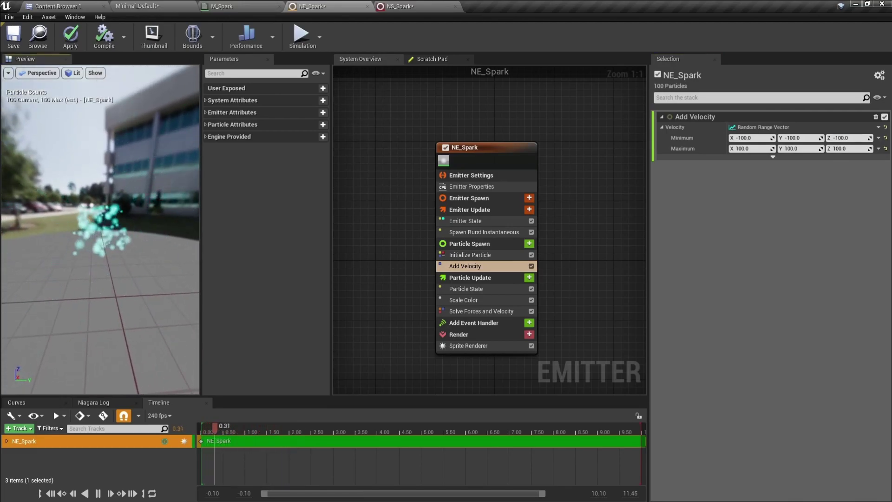
{"action": "left_click_drag", "start_coordinate": [135, 261], "coordinate": [125, 245]}
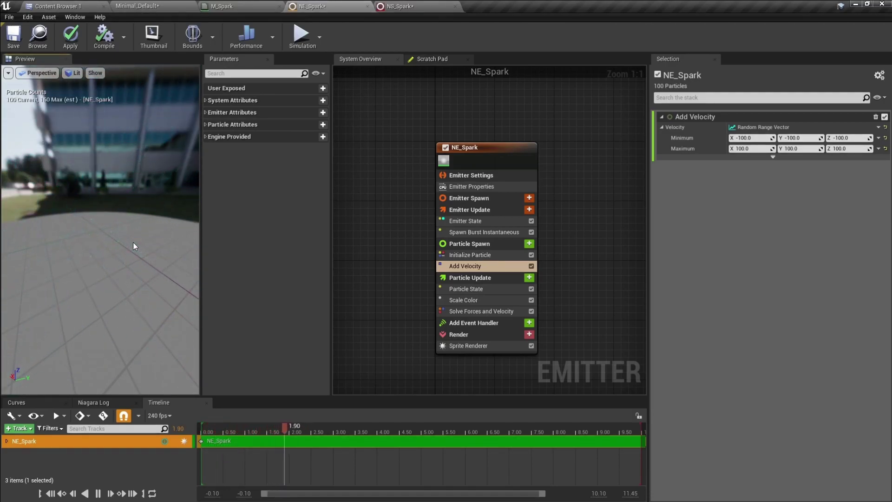
{"action": "left_click_drag", "start_coordinate": [133, 246], "coordinate": [104, 239]}
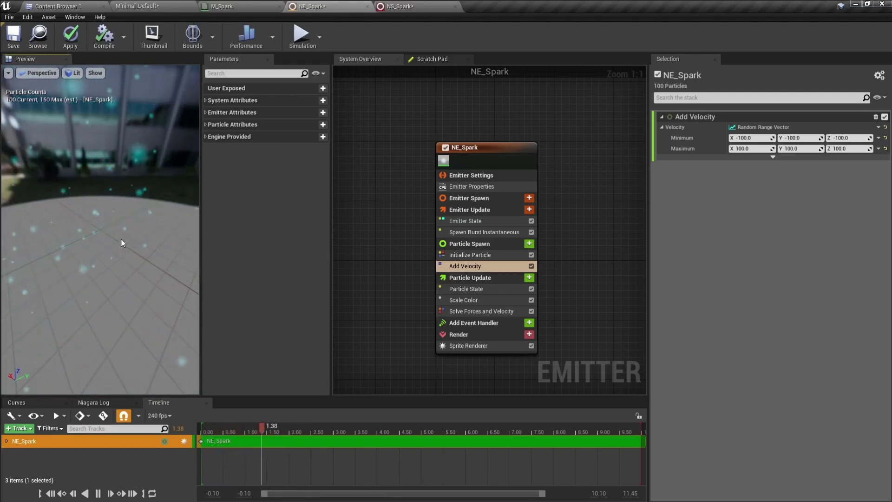
- Add a Cylinder Location module to the Particle Spawn stage and apply the emitter changes
{"action": "left_click", "coordinate": [486, 243]}
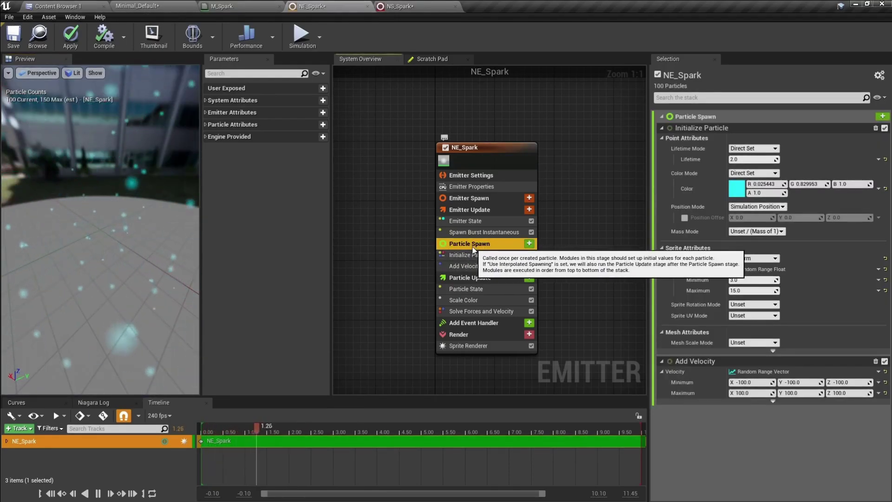
{"action": "left_click", "coordinate": [529, 244]}
{"action": "type", "text": "location"}
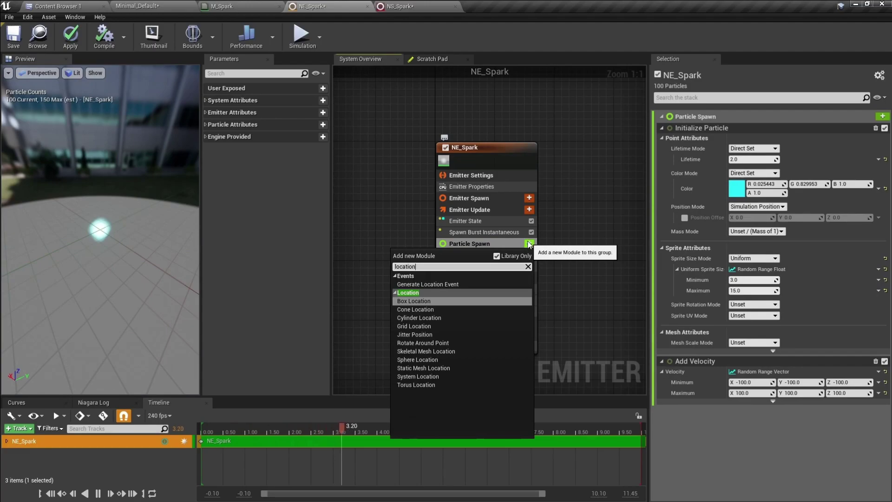
{"action": "left_click", "coordinate": [433, 319]}
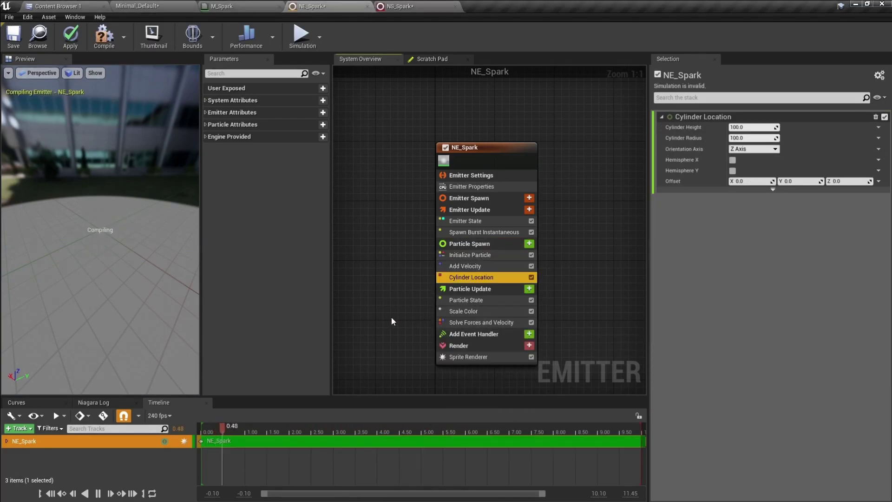
{"action": "left_click", "coordinate": [76, 41]}
{"action": "mouse_move", "coordinate": [116, 228]}
{"action": "left_mouse_down"}
{"action": "mouse_move", "coordinate": [118, 247]}
{"action": "mouse_move", "coordinate": [110, 246]}
{"action": "mouse_move", "coordinate": [115, 239]}
{"action": "left_mouse_up"}
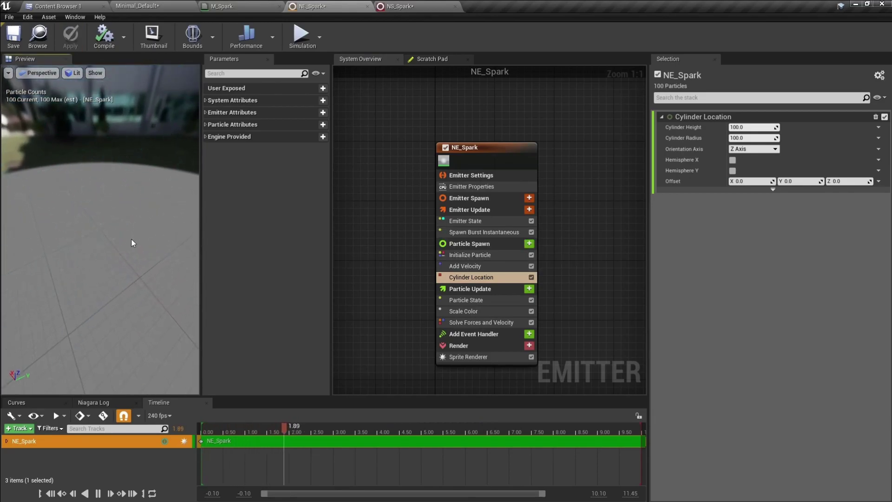
- Set the Cylinder Location's radius to 10 and its height to 0
{"action": "left_click", "coordinate": [745, 138]}
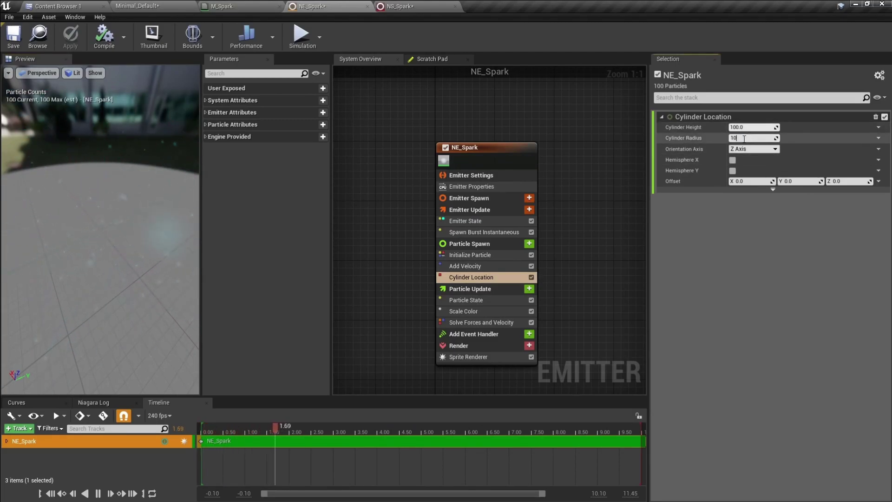
{"action": "key", "text": "Return"}
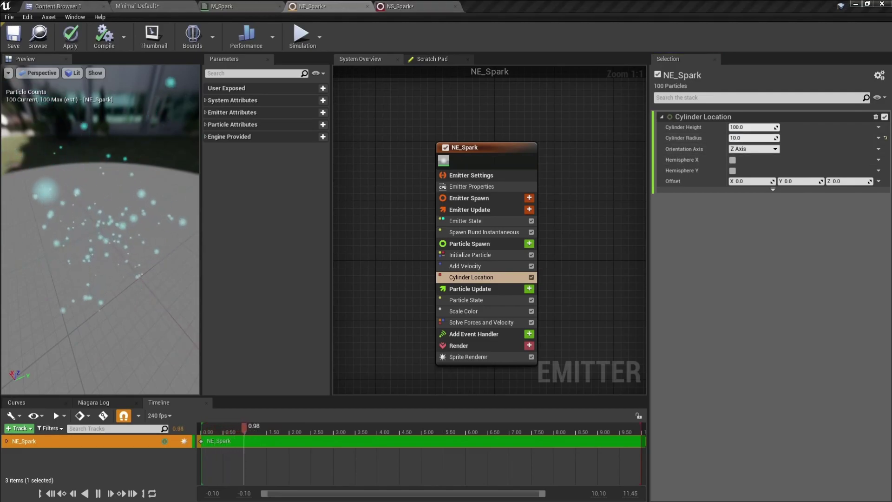
{"action": "left_click", "coordinate": [745, 128]}
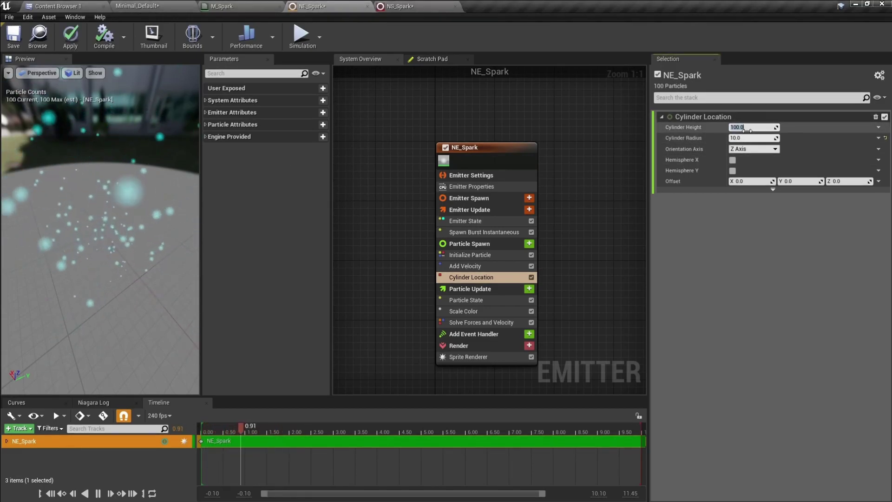
{"action": "type", "text": "0"}
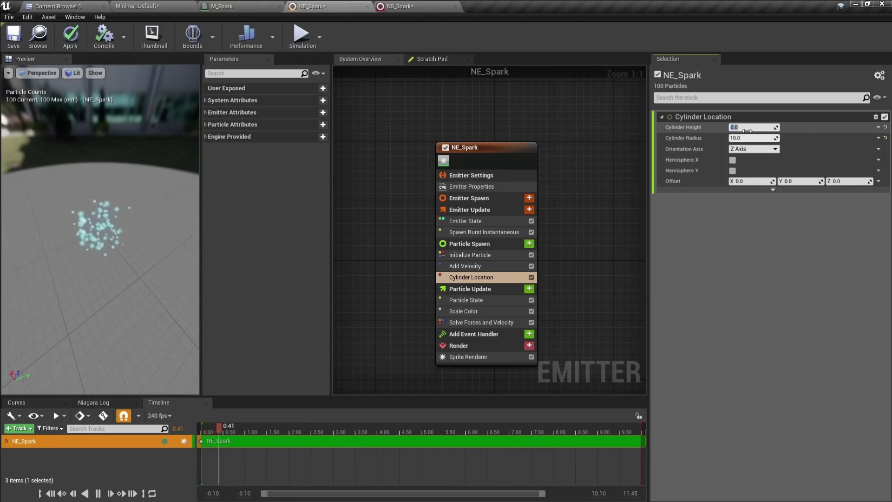
{"action": "left_click_drag", "start_coordinate": [144, 223], "coordinate": [98, 206]}
- Orient the Cylinder Location along the X Axis and apply the emitter changes
{"action": "left_click", "coordinate": [754, 149]}
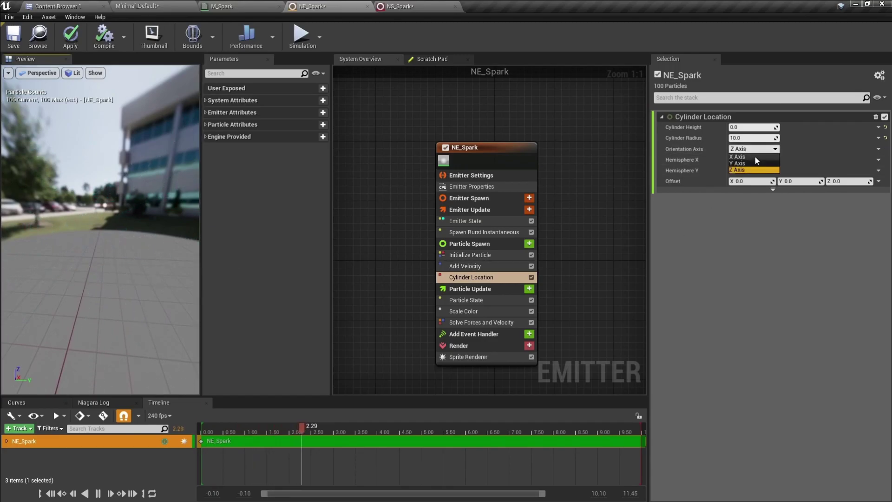
{"action": "left_click", "coordinate": [736, 161]}
{"action": "left_click_drag", "start_coordinate": [184, 229], "coordinate": [125, 288]}
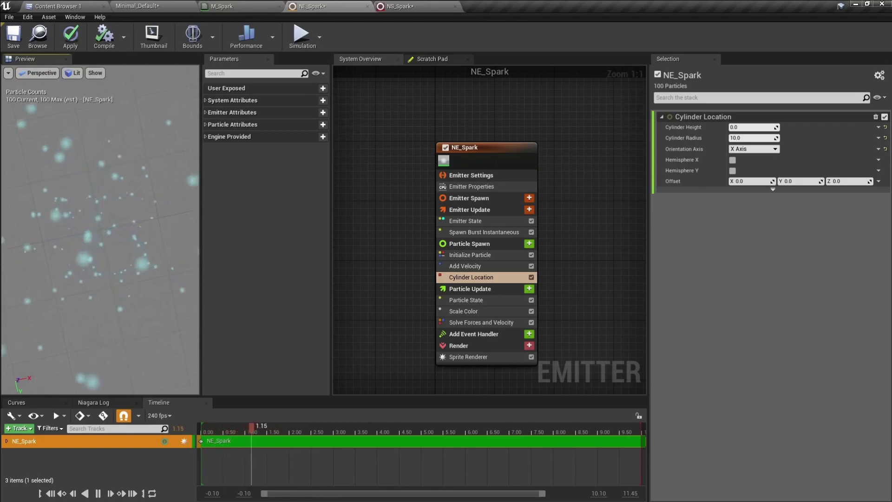
{"action": "left_click_drag", "start_coordinate": [126, 260], "coordinate": [104, 202]}
{"action": "left_click", "coordinate": [71, 38]}
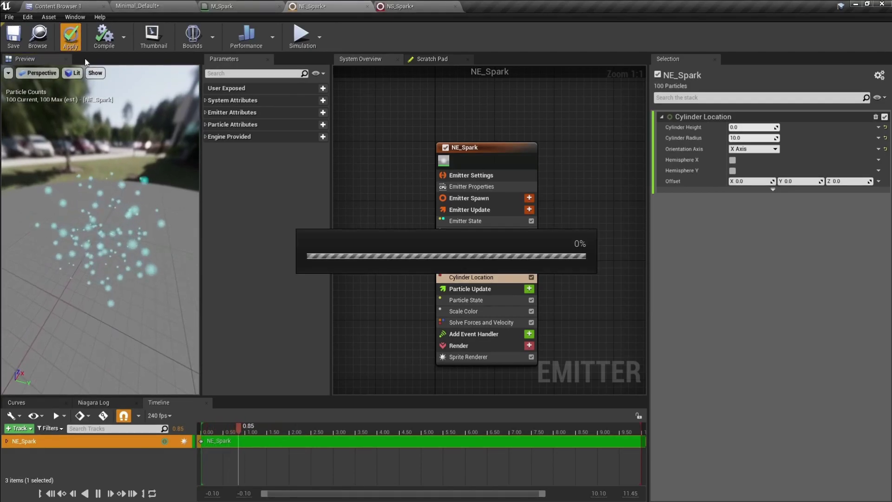
- Disable Add Velocity temporarily to examine the cylinder's spawn shape in the preview, and re-enable the module
{"action": "left_click", "coordinate": [531, 266]}
{"action": "left_click_drag", "start_coordinate": [136, 244], "coordinate": [48, 302]}
{"action": "scroll", "coordinate": [136, 244], "scroll_direction": "up", "scroll_amount": 5}
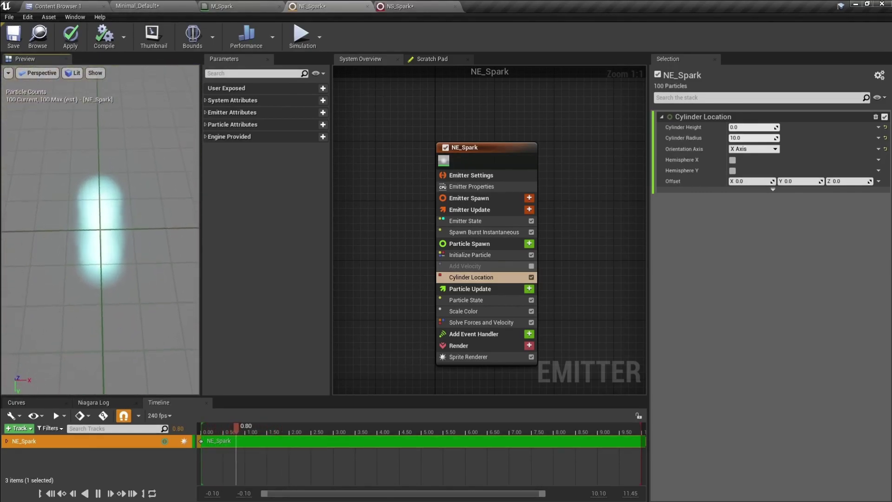
{"action": "left_click_drag", "start_coordinate": [100, 260], "coordinate": [123, 200]}
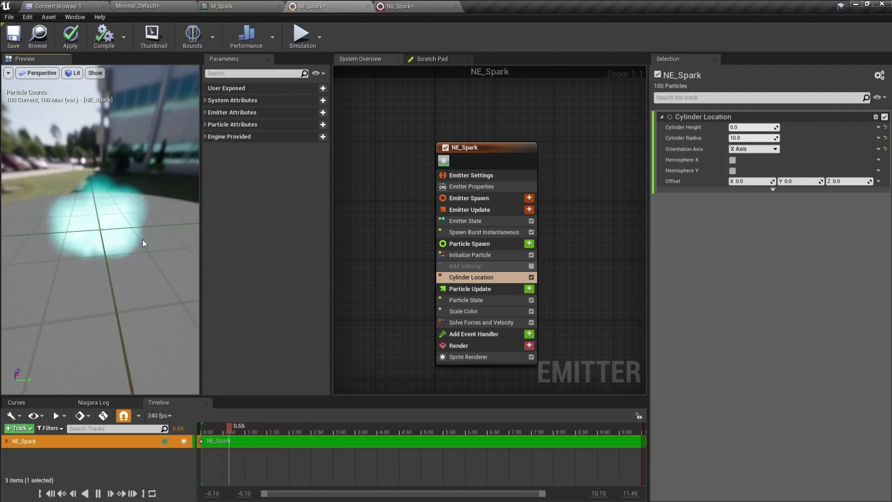
{"action": "left_click_drag", "start_coordinate": [137, 242], "coordinate": [104, 251]}
{"action": "left_click", "coordinate": [513, 266]}
{"action": "left_click", "coordinate": [531, 267]}
- Set the Add Velocity range to a minimum of -30 and a maximum of 30 on the X, Y and Z axes
{"action": "left_click_drag", "start_coordinate": [125, 231], "coordinate": [103, 241]}
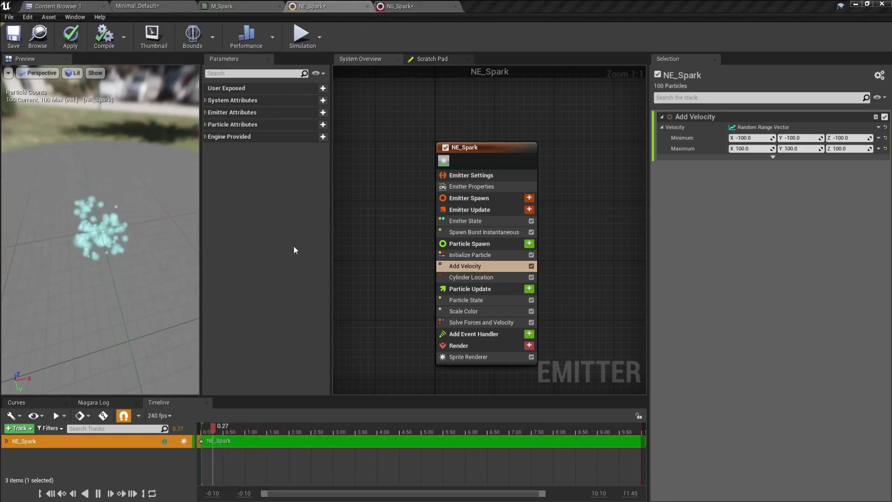
{"action": "type", "text": "-30"}
{"action": "key", "text": "Tab"}
{"action": "type", "text": "-30"}
{"action": "key", "text": "Tab"}
{"action": "type", "text": "-30"}
{"action": "key", "text": "Return"}
{"action": "key", "text": "Tab"}
{"action": "type", "text": "30"}
{"action": "key", "text": "Tab"}
{"action": "type", "text": "3"}
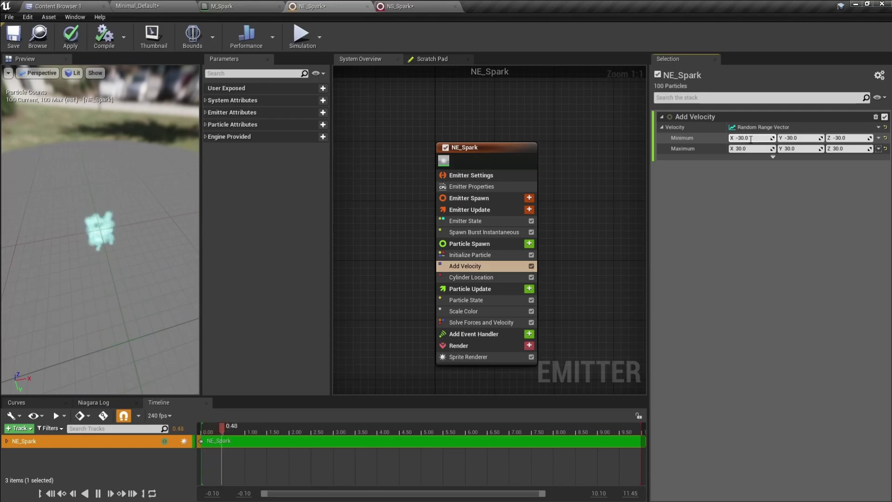
{"action": "mouse_move", "coordinate": [143, 232]}
{"action": "left_mouse_down"}
{"action": "mouse_move", "coordinate": [158, 228]}
{"action": "mouse_move", "coordinate": [143, 232]}
{"action": "left_mouse_up"}
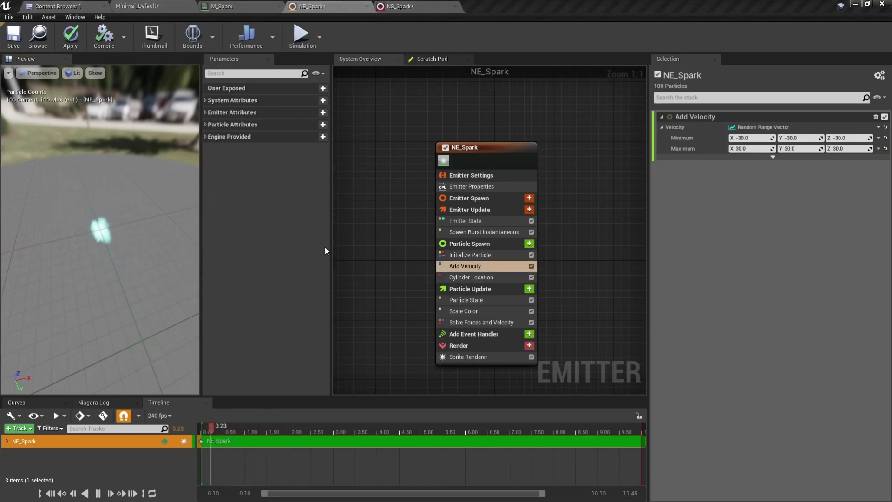
- In the NS_Spark system, set NE_Flare's Spawn Burst Instantaneous spawn count to 900 and check the preview
{"action": "left_click", "coordinate": [402, 6]}
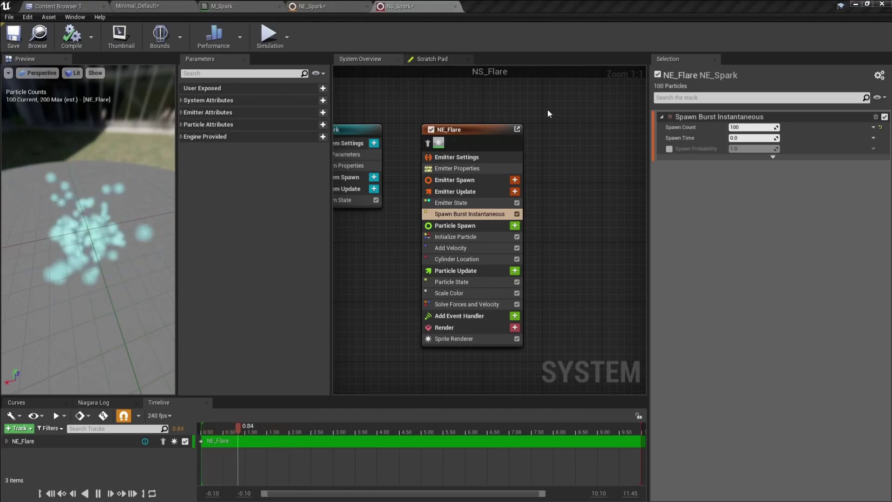
{"action": "left_click", "coordinate": [748, 127]}
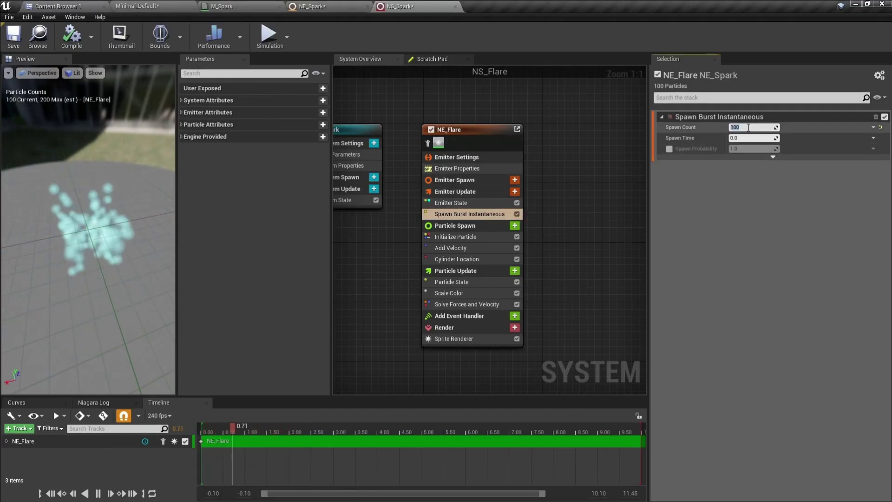
{"action": "type", "text": "900"}
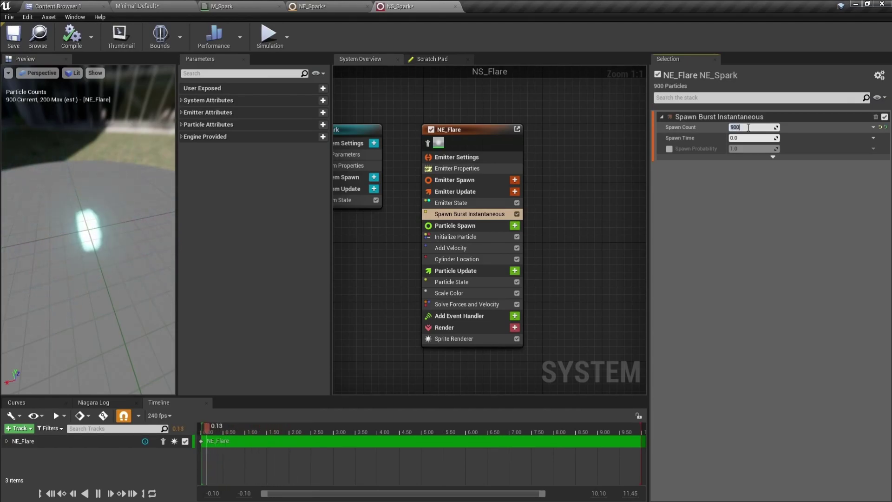
{"action": "left_click_drag", "start_coordinate": [135, 230], "coordinate": [113, 224]}
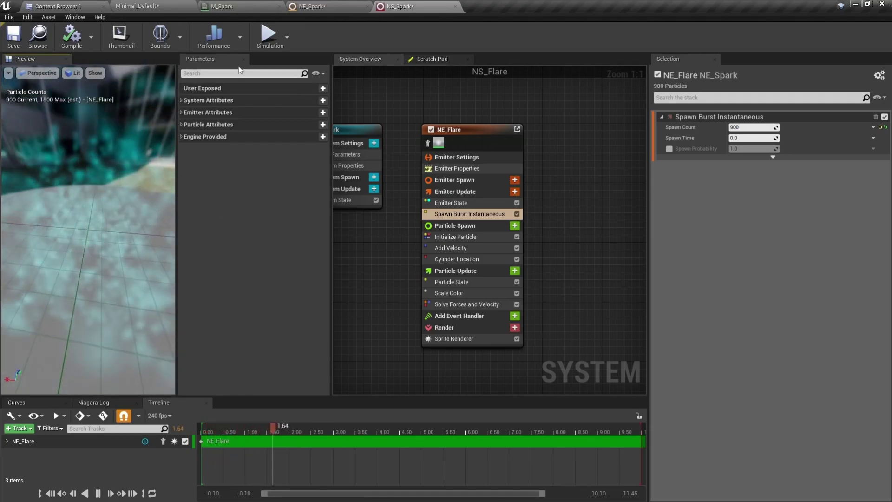
- In the M_Spark material, select the Power parameter feeding the Power node's exponent and apply the material changes
{"action": "left_click", "coordinate": [238, 6]}
{"action": "right_click_drag", "start_coordinate": [398, 301], "coordinate": [747, 206]}
{"action": "scroll", "coordinate": [647, 240], "scroll_direction": "down", "scroll_amount": 2}
{"action": "right_click_drag", "start_coordinate": [500, 265], "coordinate": [605, 277]}
{"action": "scroll", "coordinate": [605, 277], "scroll_direction": "up", "scroll_amount": 2}
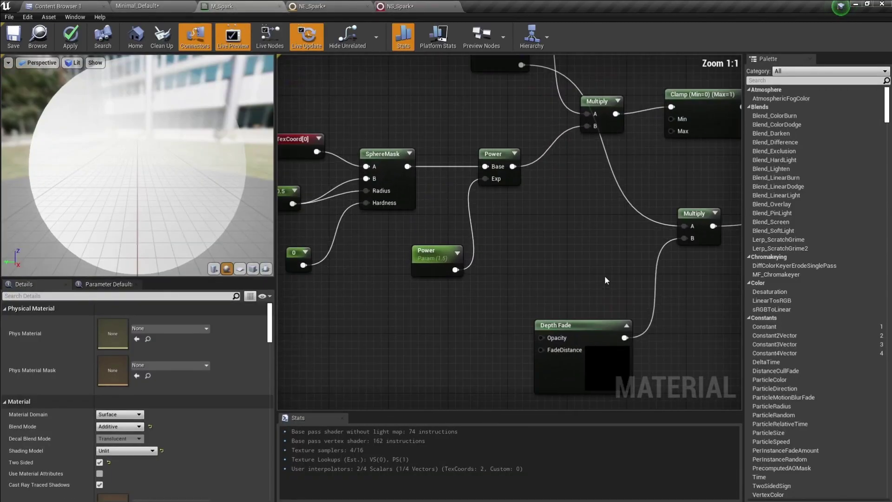
{"action": "left_click", "coordinate": [419, 254]}
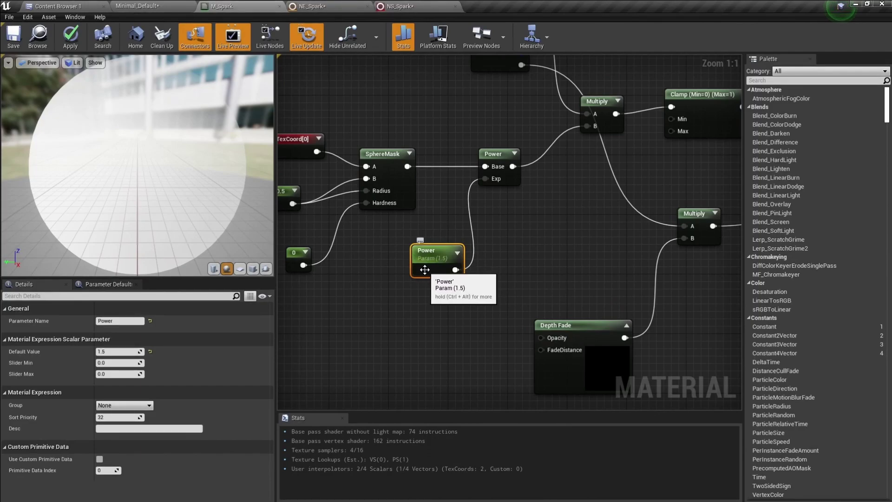
{"action": "right_click_drag", "start_coordinate": [480, 251], "coordinate": [478, 288]}
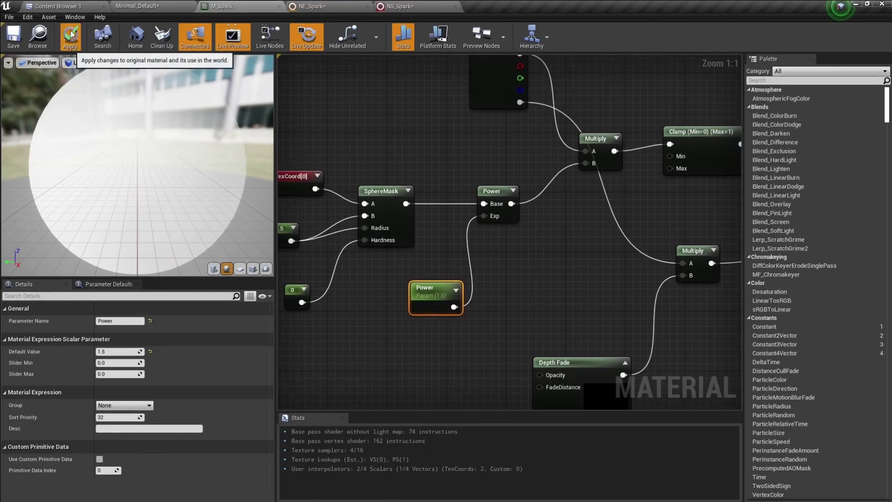
{"action": "left_click", "coordinate": [71, 44]}
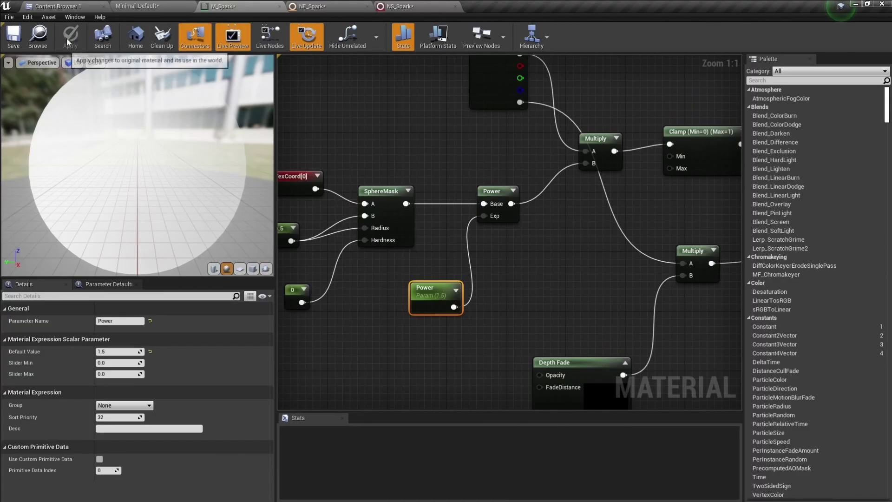
- Locate M_Spark in the Content Browser, create a material instance from it with the default name, and open the instance
{"action": "left_click", "coordinate": [39, 37]}
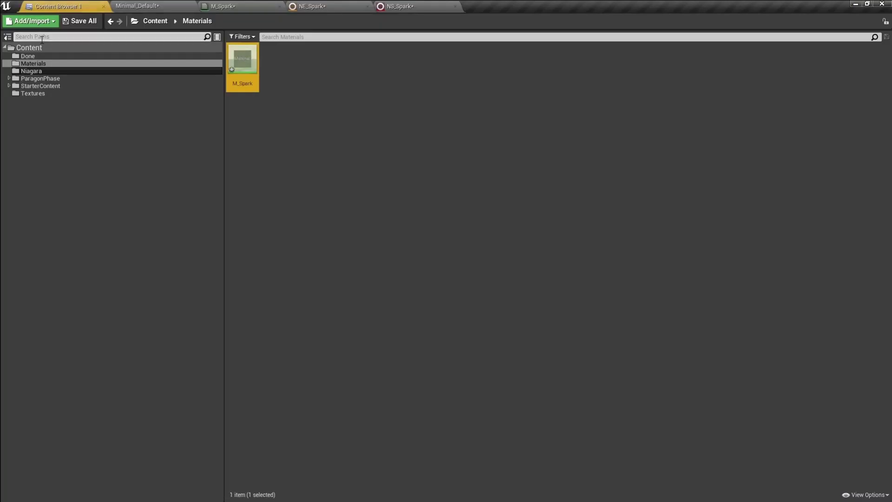
{"action": "right_click", "coordinate": [244, 61]}
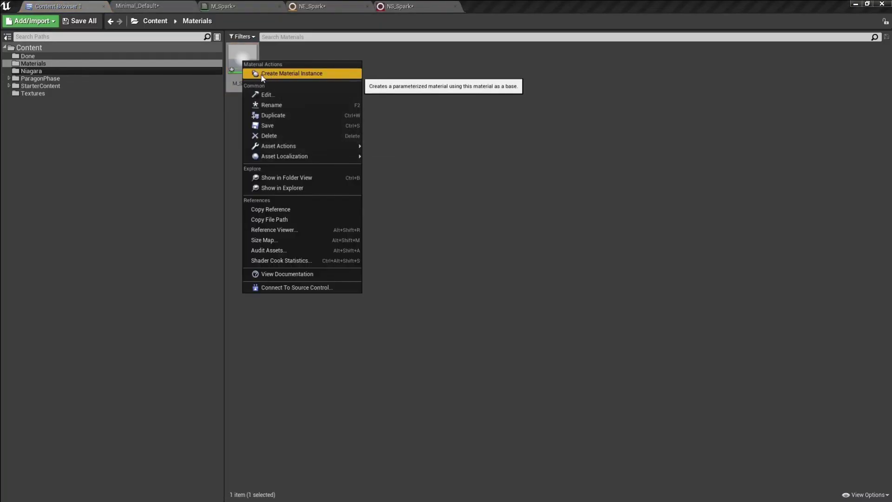
{"action": "left_click", "coordinate": [305, 74]}
{"action": "key", "text": "Return"}
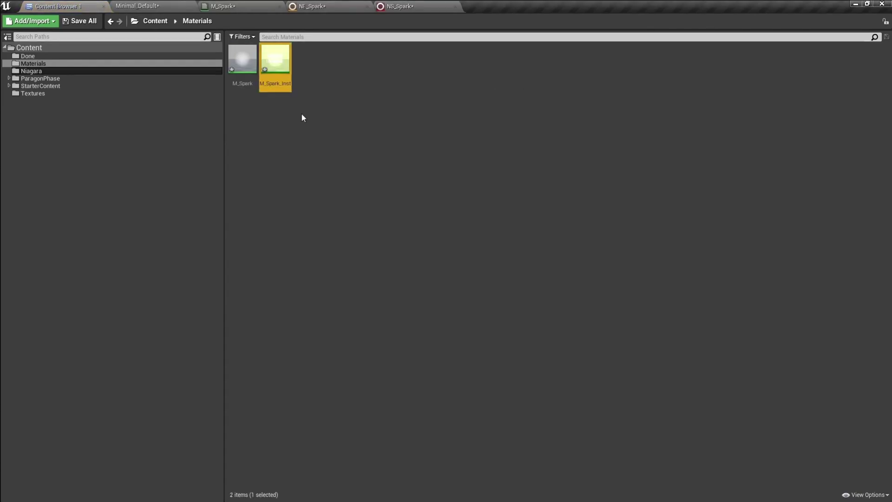
{"action": "double_click", "coordinate": [277, 63]}
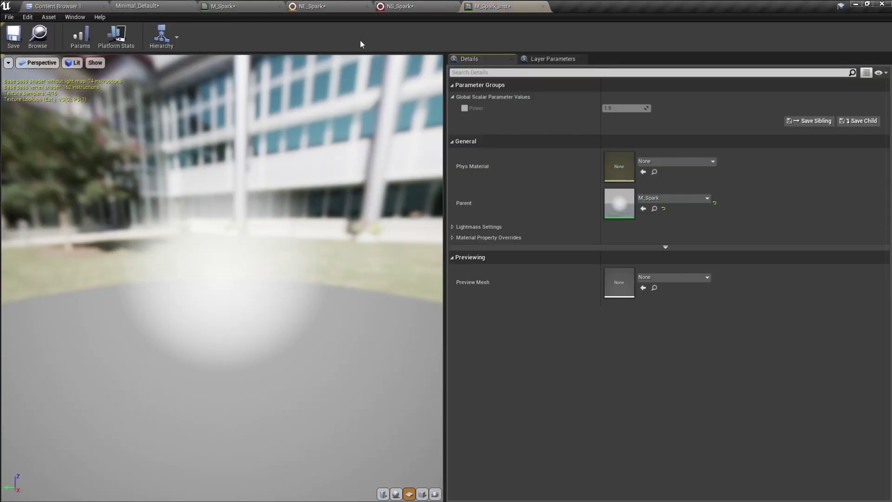
- Enable the Power parameter override in the M_Spark_Inst material instance and set it to 22
{"action": "left_click", "coordinate": [465, 108]}
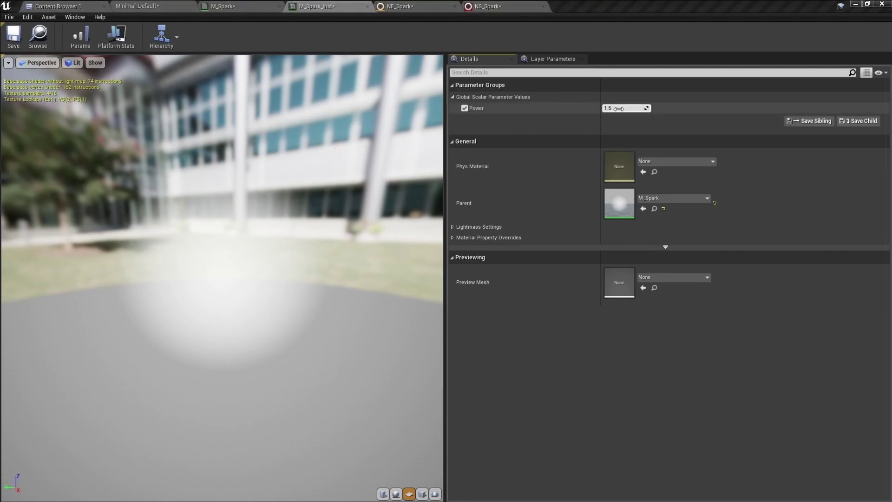
{"action": "left_click", "coordinate": [623, 108]}
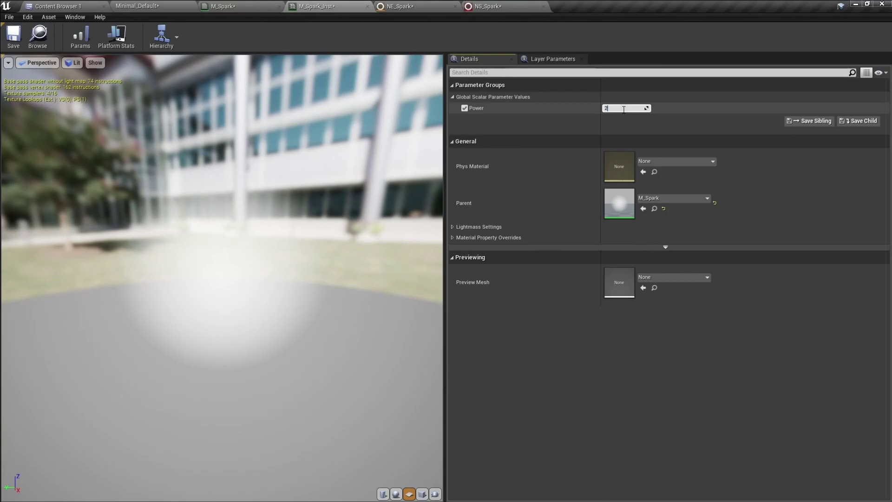
{"action": "key", "text": "Return"}
{"action": "left_click_drag", "start_coordinate": [313, 169], "coordinate": [238, 214]}
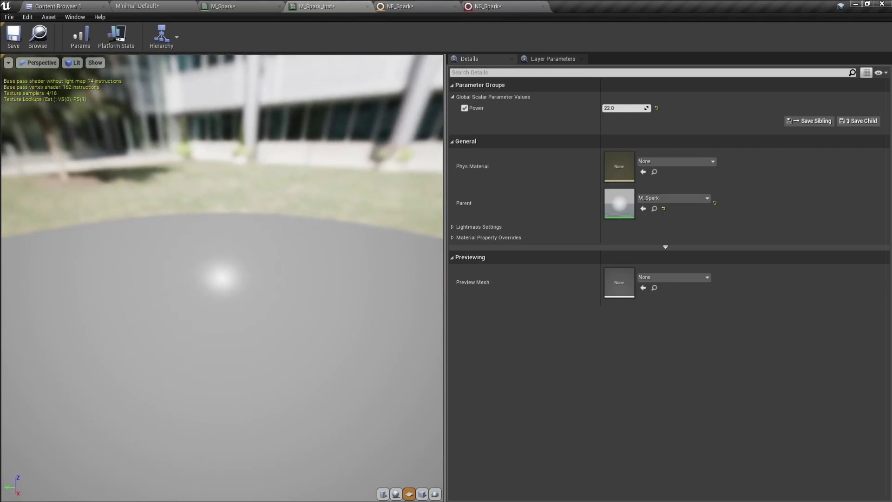
- Locate M_Spark_Inst in the Content Browser, assign it as NE_Flare's Sprite Renderer material in the NS_Spark system, and inspect the particles
{"action": "left_click", "coordinate": [38, 41]}
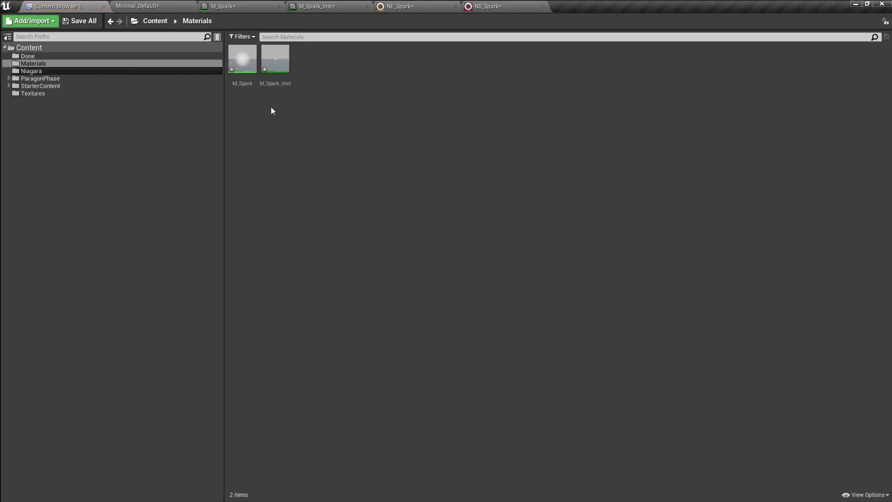
{"action": "left_click", "coordinate": [277, 80]}
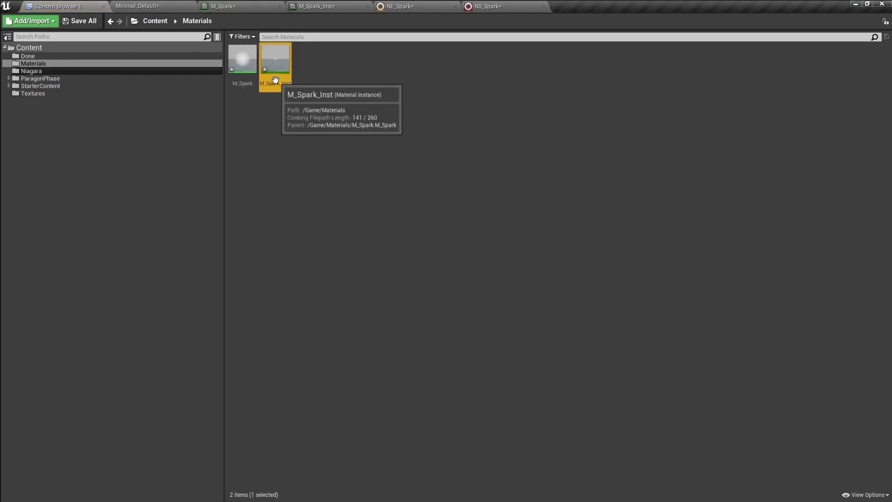
{"action": "left_click", "coordinate": [489, 6]}
{"action": "left_click", "coordinate": [453, 338]}
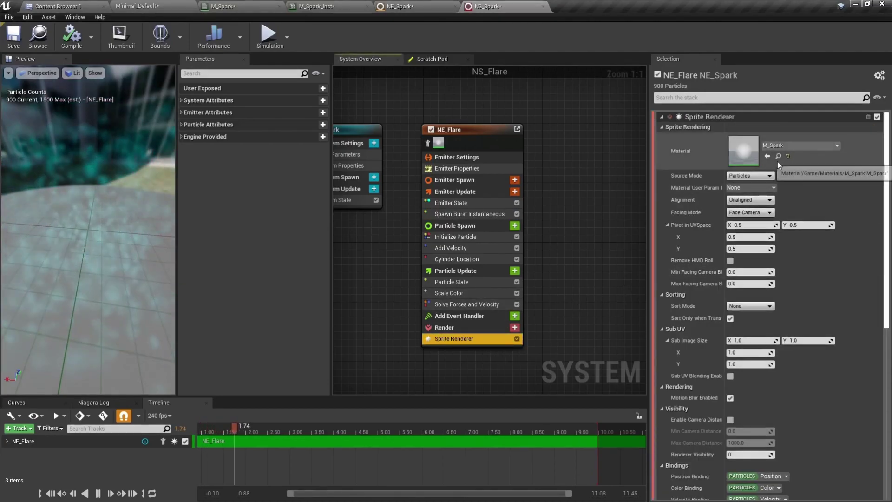
{"action": "left_click", "coordinate": [768, 156]}
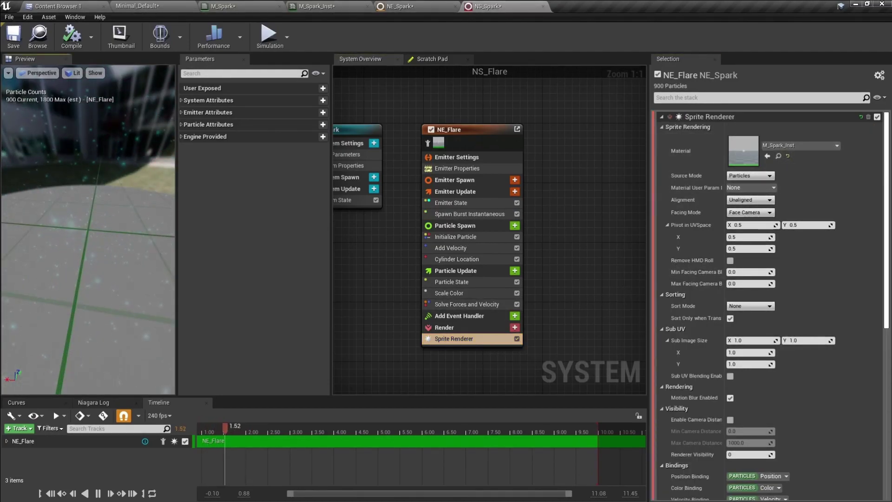
{"action": "scroll", "coordinate": [122, 218], "scroll_direction": "down", "scroll_amount": 5}
{"action": "left_click_drag", "start_coordinate": [123, 218], "coordinate": [140, 218]}
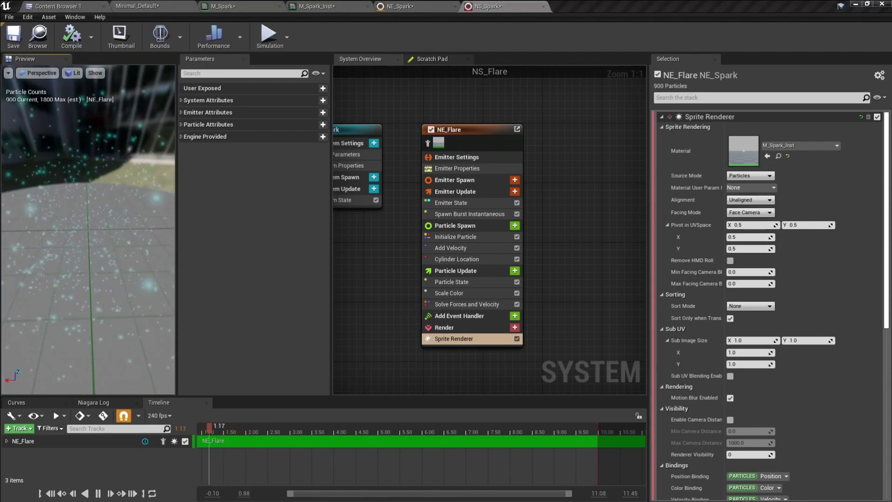
{"action": "left_click_drag", "start_coordinate": [124, 233], "coordinate": [123, 247]}
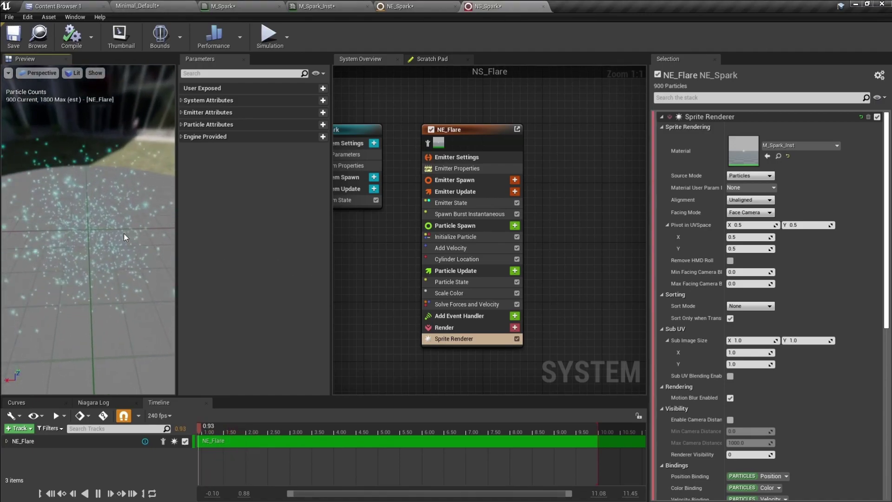
- Inspect the particle distribution in the preview, then disable NE_Flare's Cylinder Location module
{"action": "left_click", "coordinate": [474, 260]}
{"action": "mouse_move", "coordinate": [107, 236]}
{"action": "left_mouse_down"}
{"action": "mouse_move", "coordinate": [117, 223]}
{"action": "mouse_move", "coordinate": [106, 236]}
{"action": "left_mouse_up"}
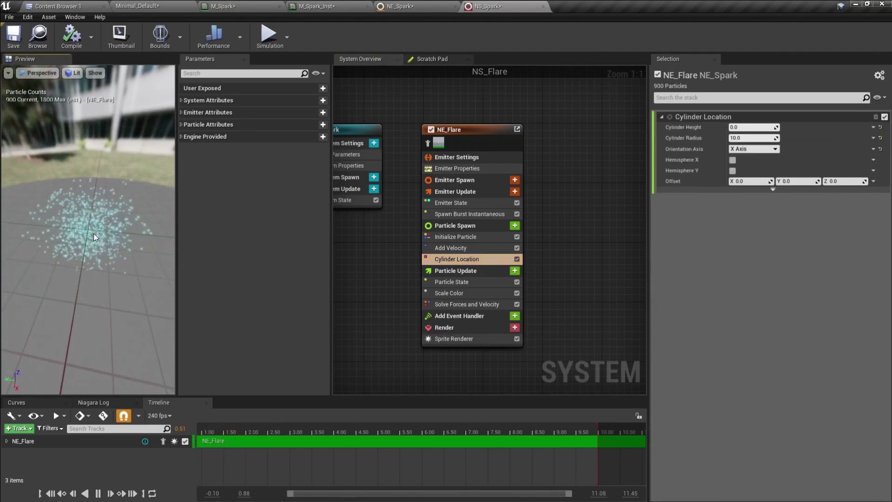
{"action": "left_click_drag", "start_coordinate": [97, 238], "coordinate": [37, 277]}
{"action": "left_click_drag", "start_coordinate": [97, 241], "coordinate": [129, 245]}
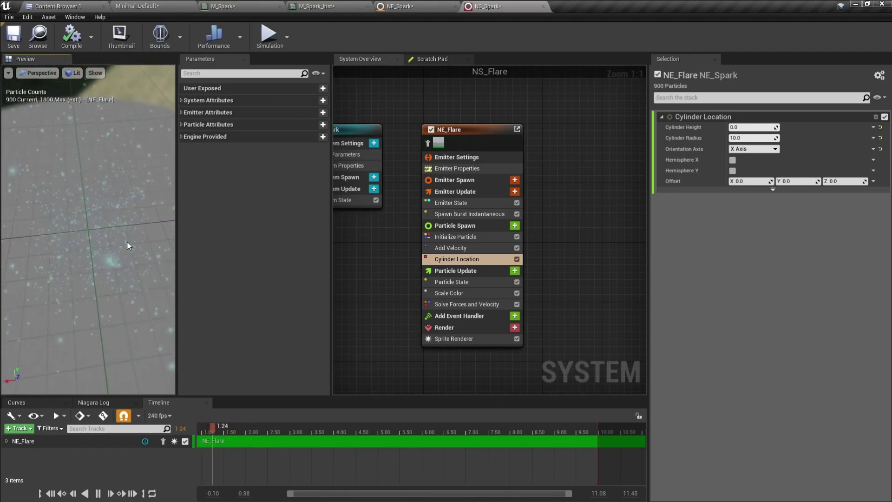
{"action": "left_click", "coordinate": [475, 258]}
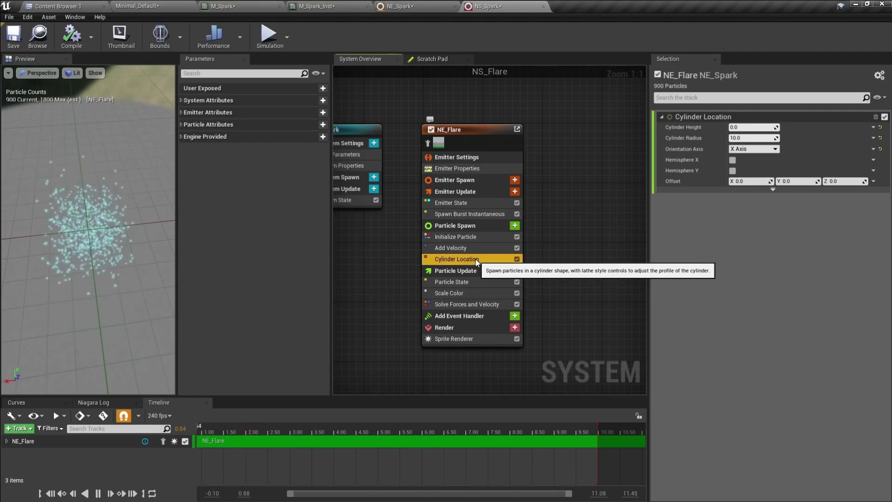
{"action": "left_click", "coordinate": [516, 258]}
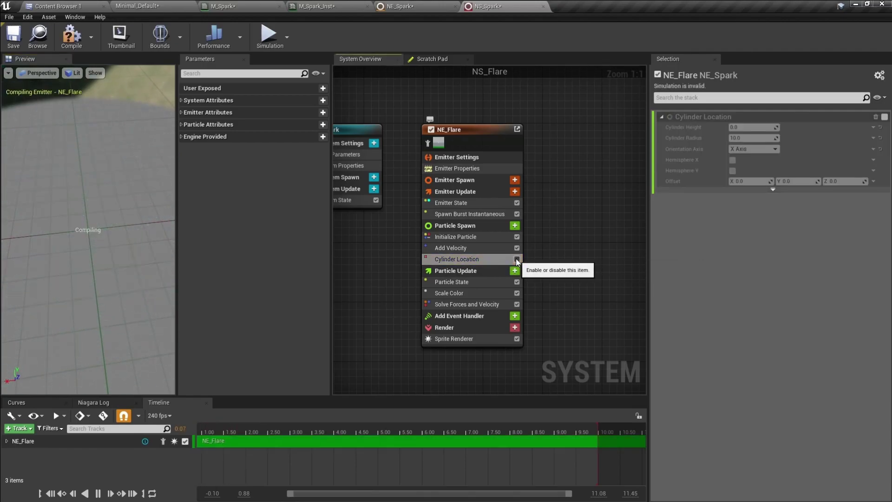
- Add a Sphere Location module to NE_Flare's Particle Spawn group
{"action": "left_click", "coordinate": [514, 226]}
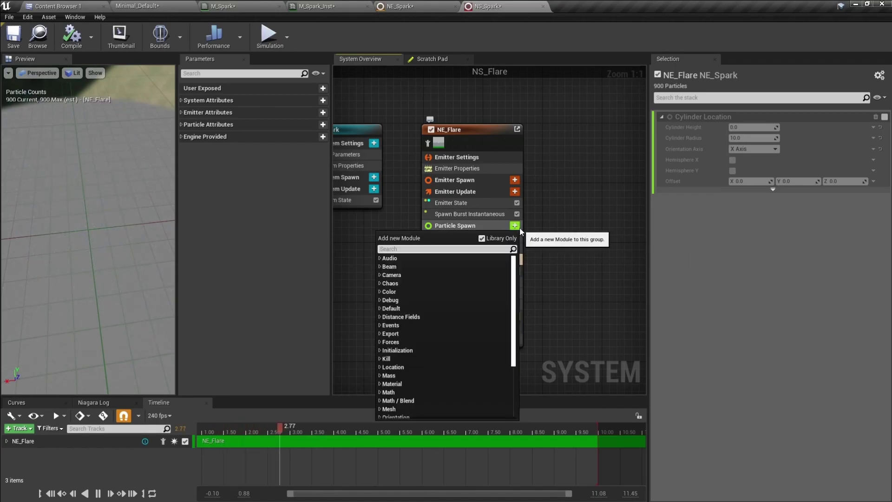
{"action": "type", "text": "location"}
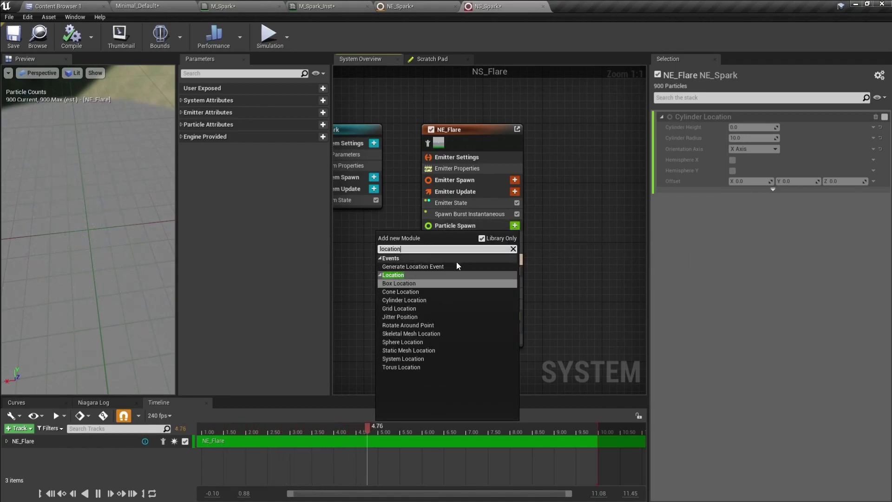
{"action": "left_click", "coordinate": [417, 341]}
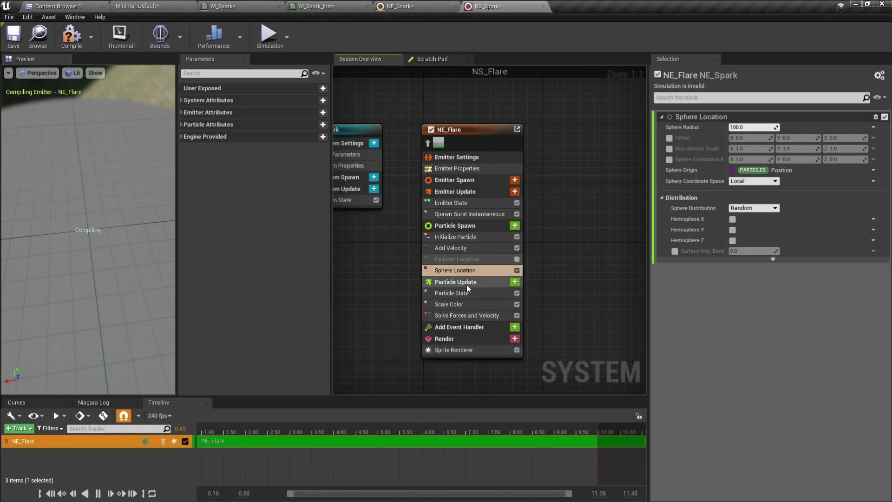
{"action": "left_click_drag", "start_coordinate": [122, 238], "coordinate": [103, 237]}
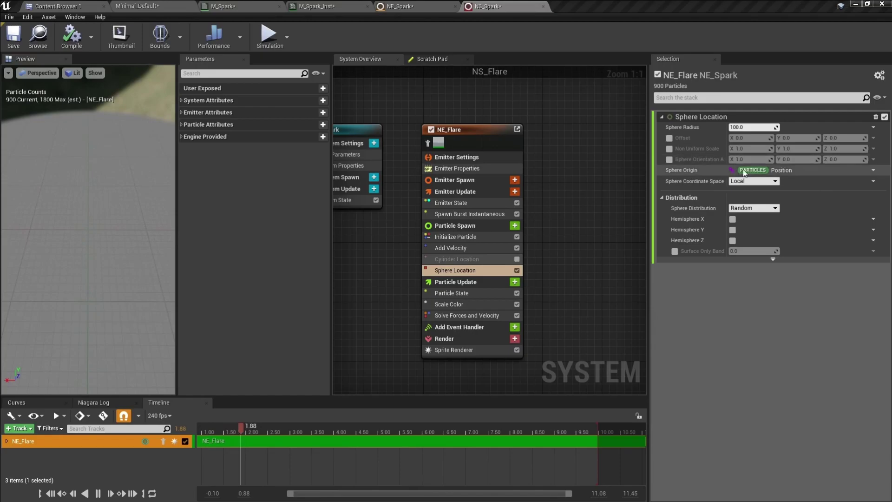
- Set the Sphere Location radius to 30 and its Sphere Distribution to Uniform
{"action": "left_click", "coordinate": [752, 127]}
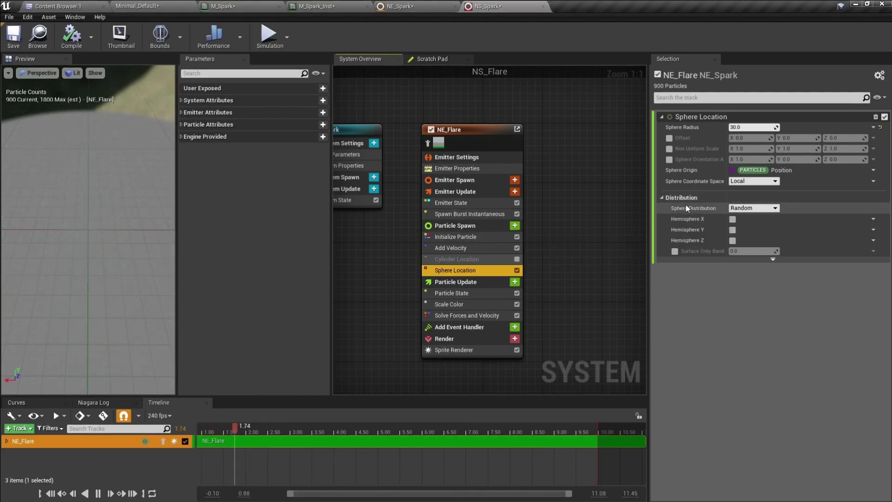
{"action": "mouse_move", "coordinate": [688, 208]}
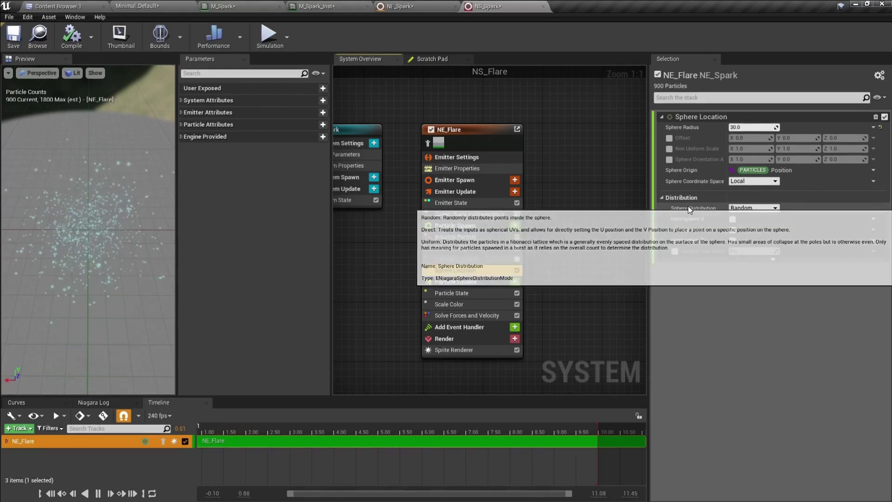
{"action": "left_click", "coordinate": [755, 209]}
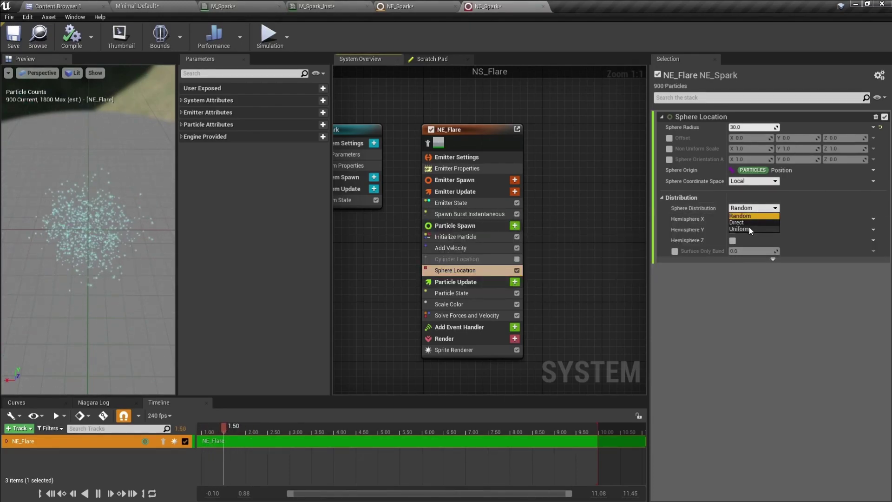
{"action": "left_click", "coordinate": [748, 228]}
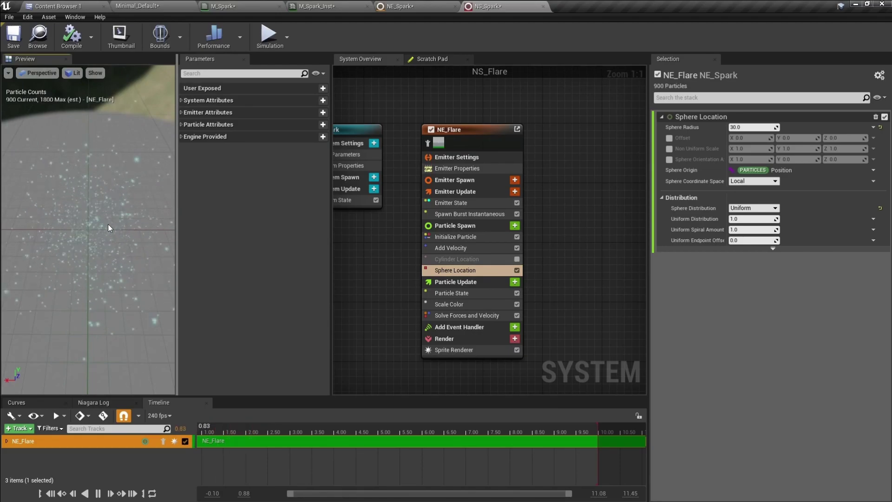
- Disable NE_Flare's Add Velocity module and examine the particle sphere up close in the preview
{"action": "left_click", "coordinate": [476, 250]}
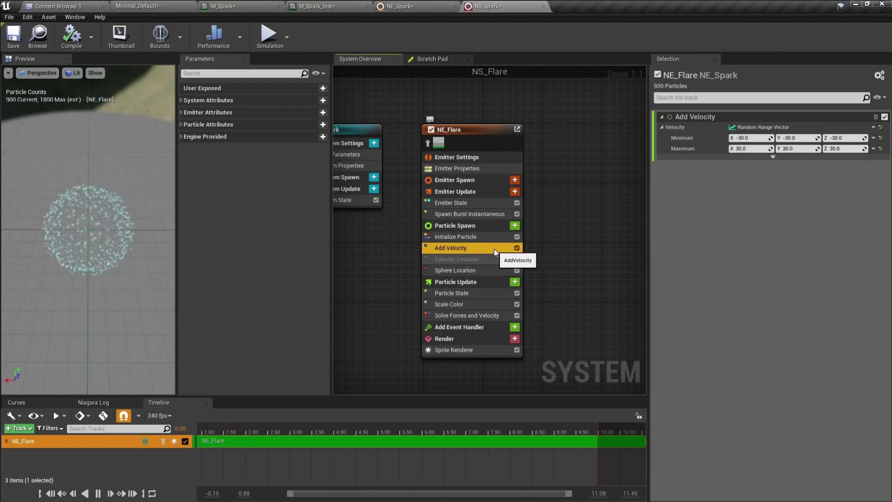
{"action": "left_click", "coordinate": [517, 249]}
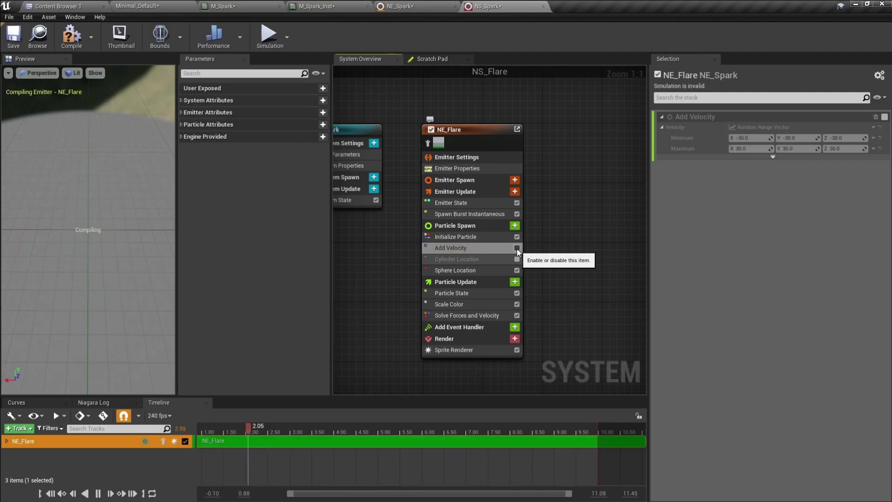
{"action": "scroll", "coordinate": [111, 206], "scroll_direction": "up", "scroll_amount": 5}
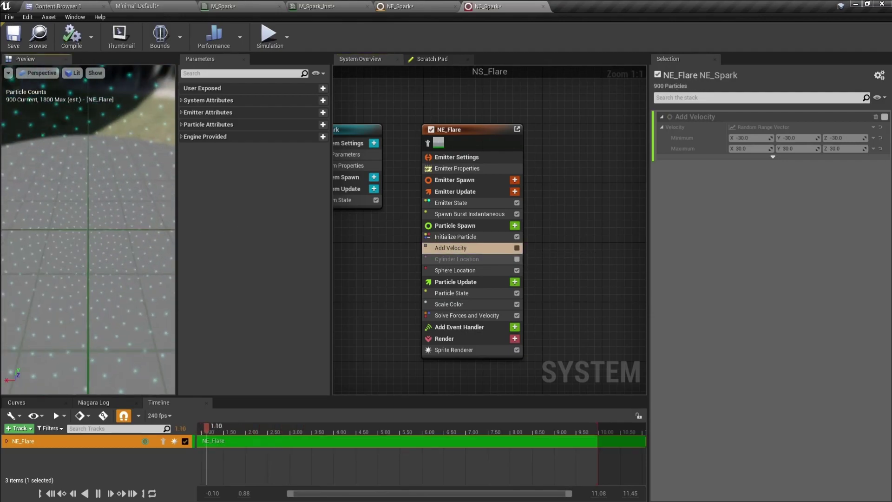
{"action": "left_click_drag", "start_coordinate": [111, 206], "coordinate": [84, 197]}
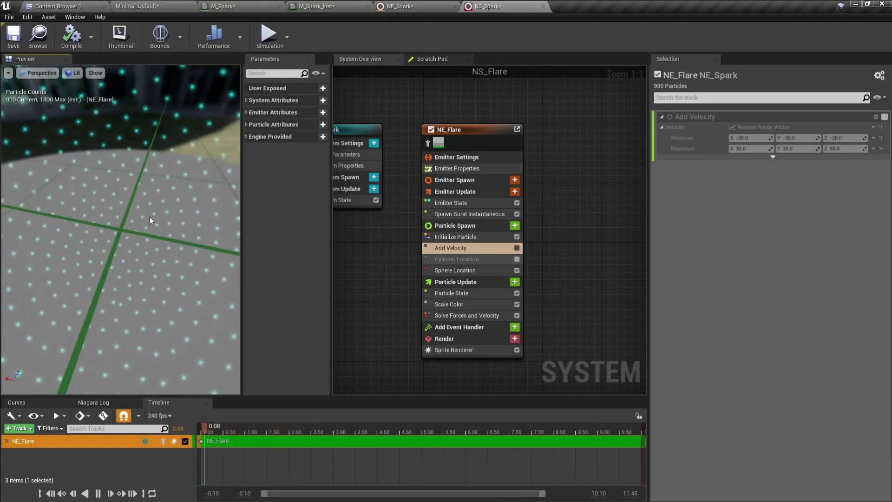
- Add an Add Velocity from Point module to Particle Spawn and set its Velocity Strength to 1200
{"action": "left_click", "coordinate": [515, 226]}
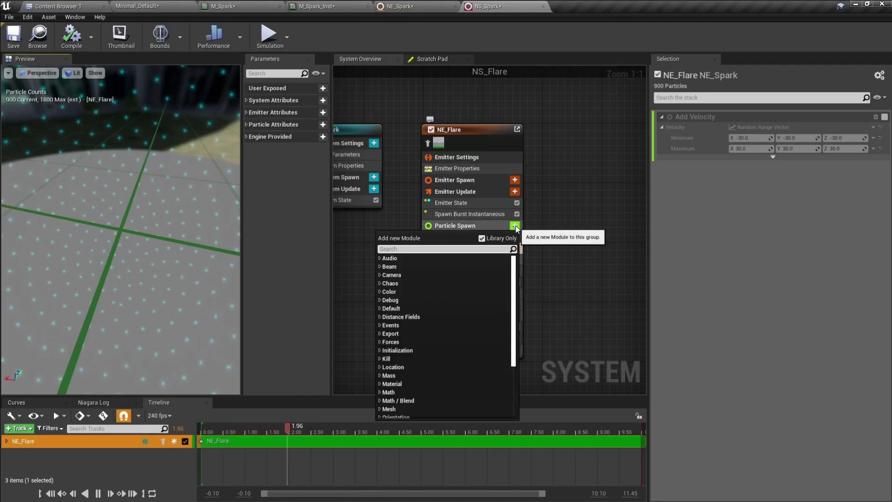
{"action": "type", "text": "velocity"}
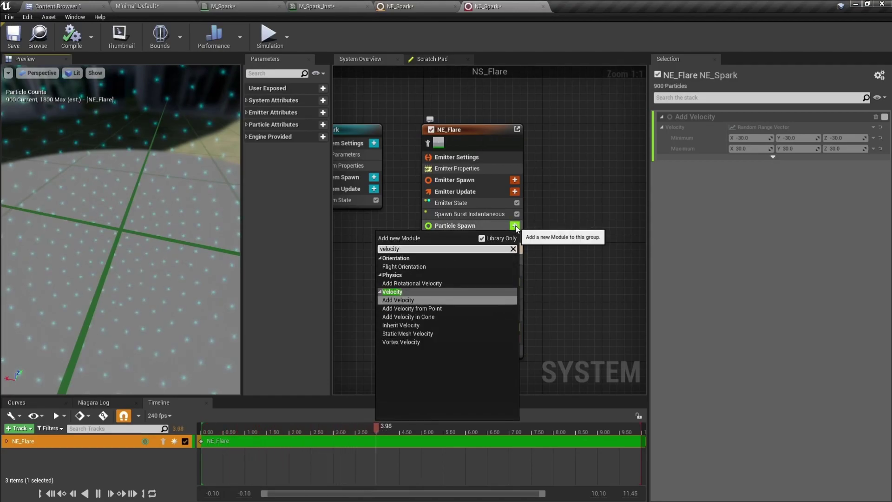
{"action": "left_click", "coordinate": [441, 308]}
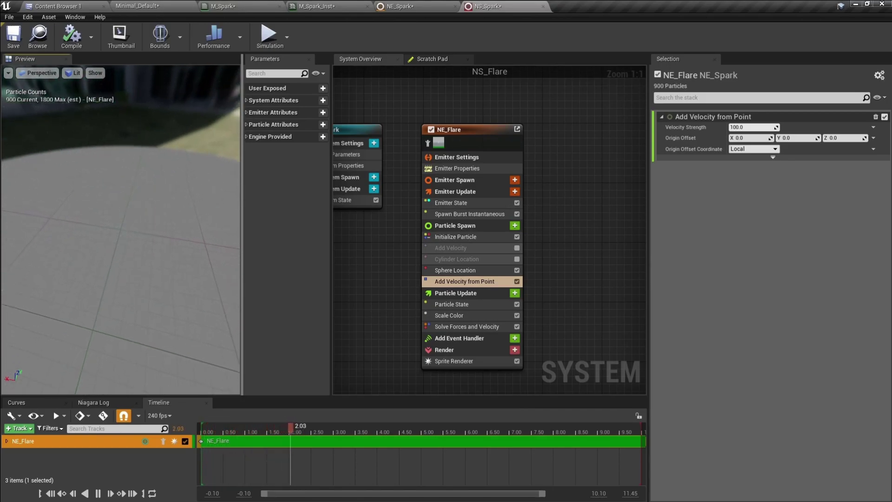
{"action": "left_click", "coordinate": [750, 129]}
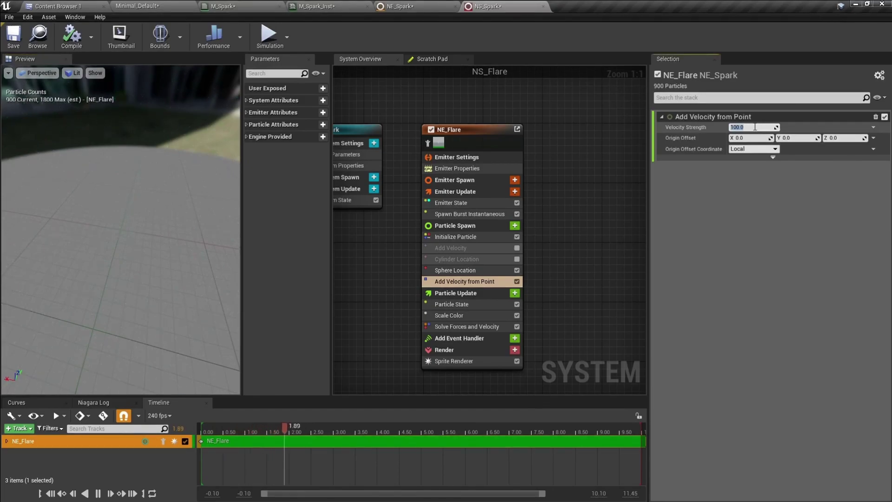
{"action": "type", "text": "1200"}
{"action": "key", "text": "Return"}
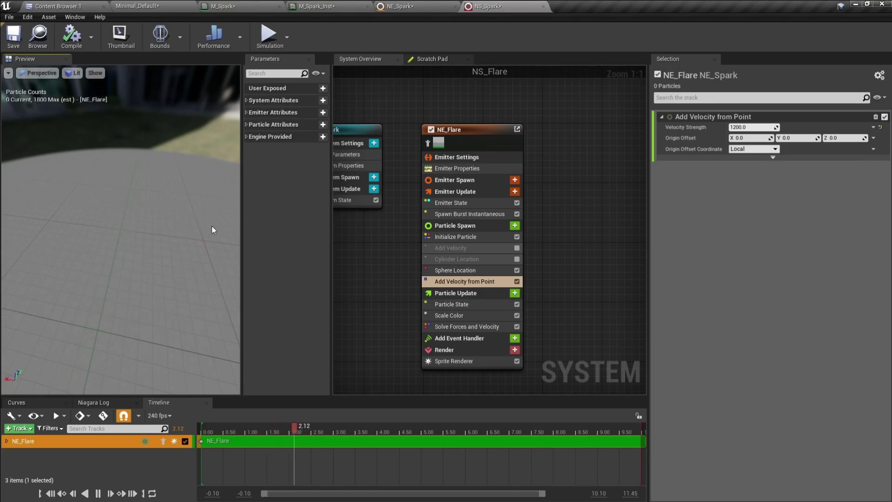
- Add a Drag module to Particle Update and fix its dependency issue by moving it before Solve Forces and Velocity
{"action": "left_click", "coordinate": [518, 295]}
{"action": "type", "text": "drag"}
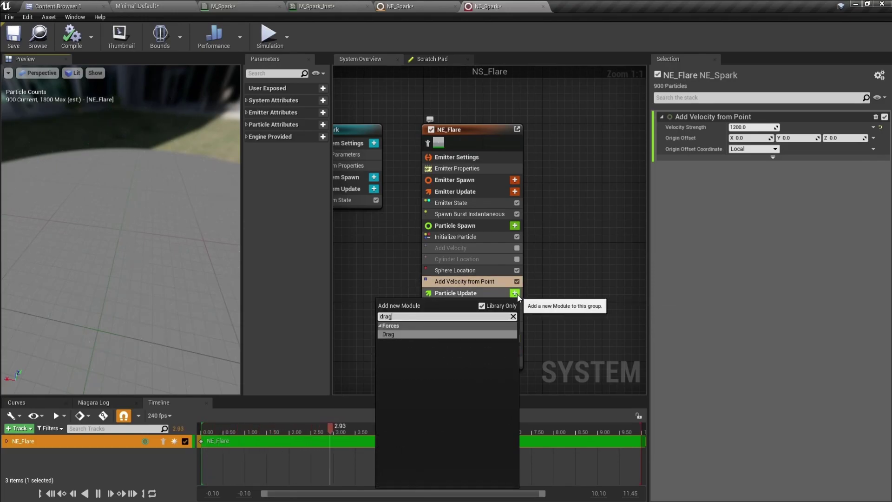
{"action": "left_click", "coordinate": [403, 334]}
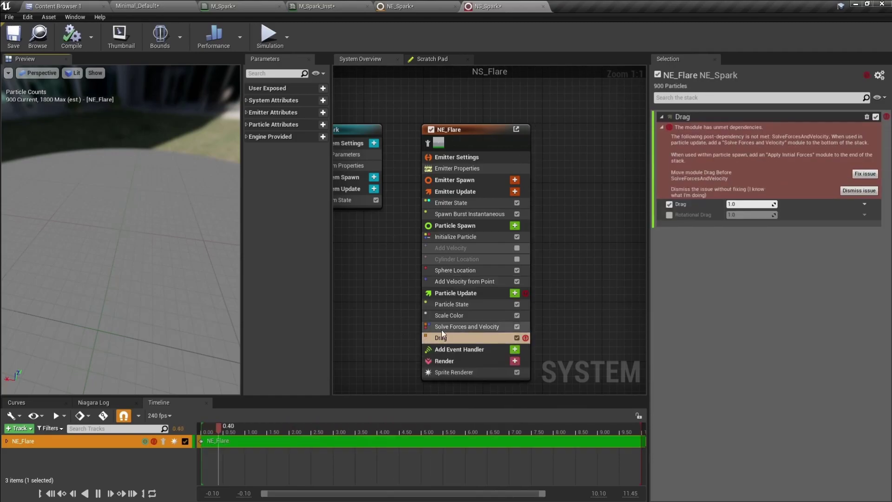
{"action": "left_click", "coordinate": [860, 174]}
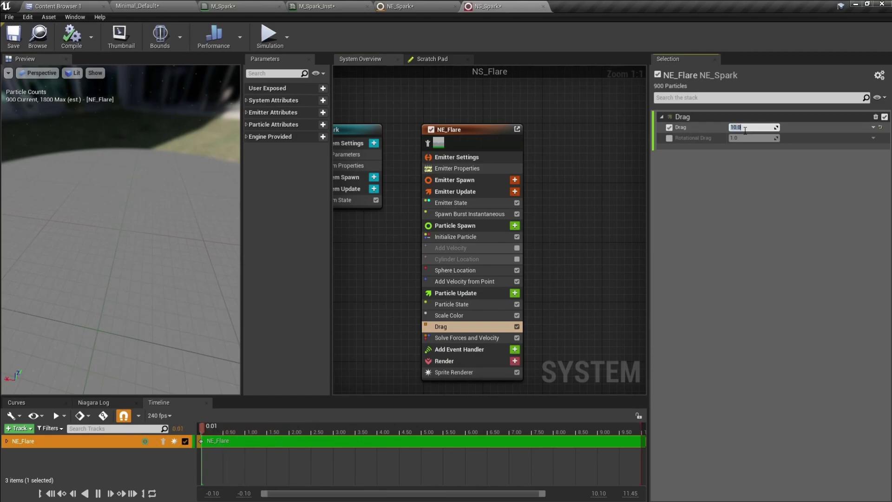
- Try a drag value of 10 in the Drag module, then set it to 20
{"action": "type", "text": "10"}
{"action": "key", "text": "Return"}
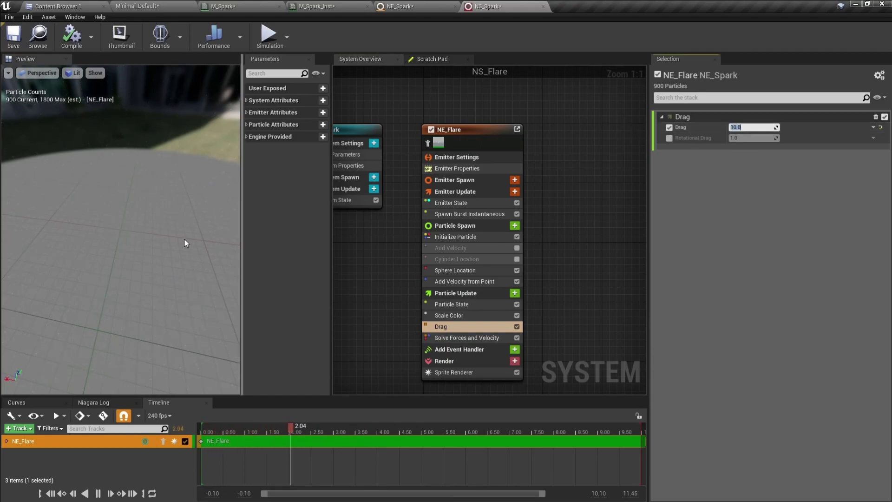
{"action": "left_click", "coordinate": [750, 124]}
{"action": "type", "text": "20"}
{"action": "key", "text": "Return"}
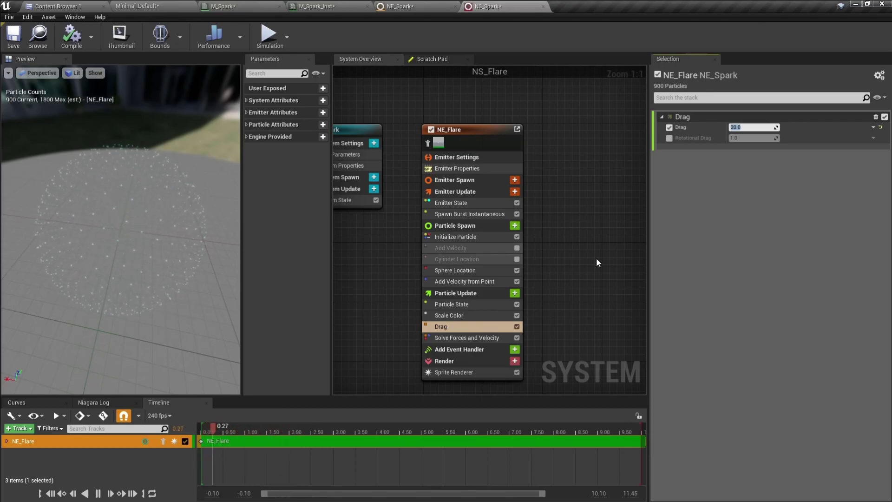
- Drive NE_Flare's Drag value with a Float from Curve dynamic input
{"action": "left_click", "coordinate": [464, 328]}
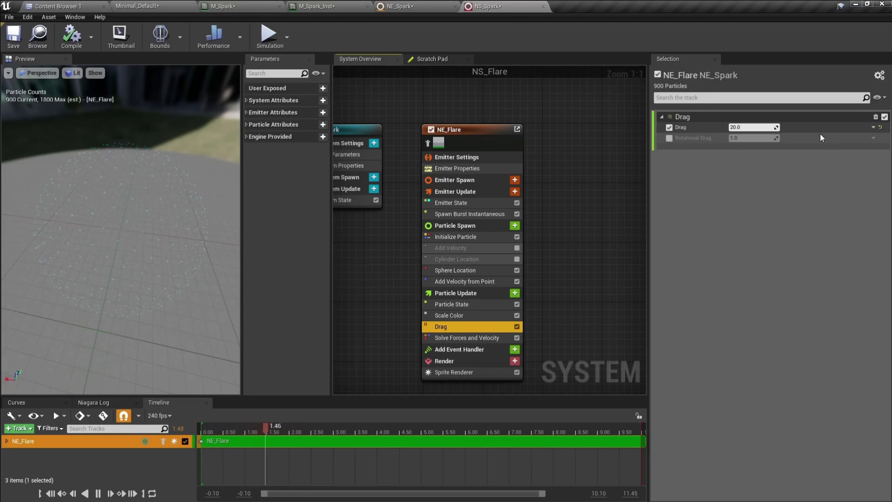
{"action": "left_click", "coordinate": [873, 128]}
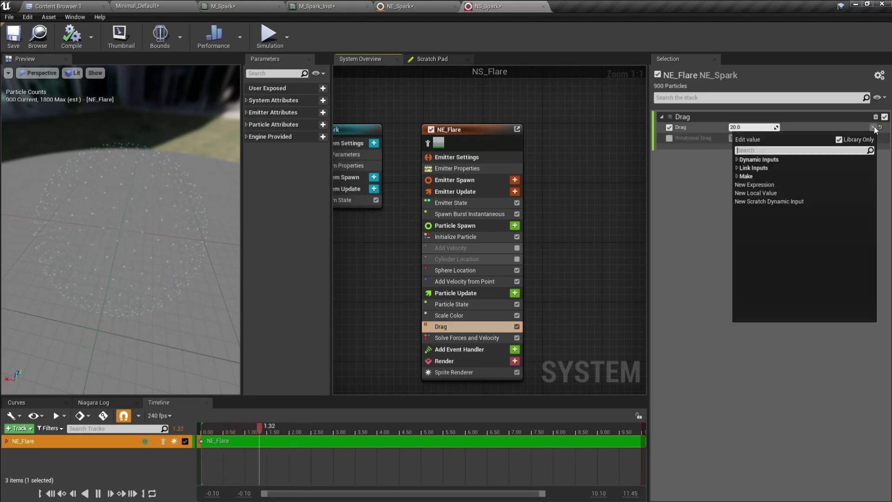
{"action": "type", "text": "curve"}
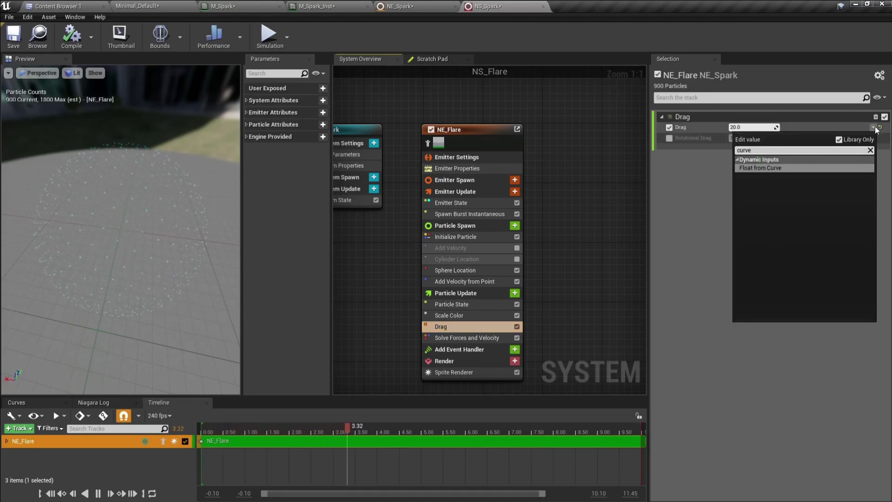
{"action": "key", "text": "Return"}
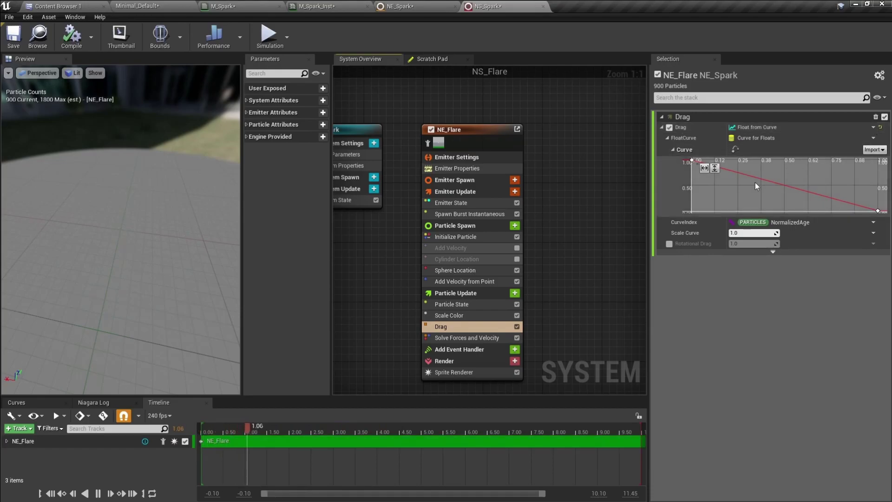
- Set the value of the Drag curve's first key, at time 0, to 8
{"action": "scroll", "coordinate": [764, 185], "scroll_direction": "down", "scroll_amount": 6}
{"action": "right_click_drag", "start_coordinate": [748, 179], "coordinate": [765, 188]}
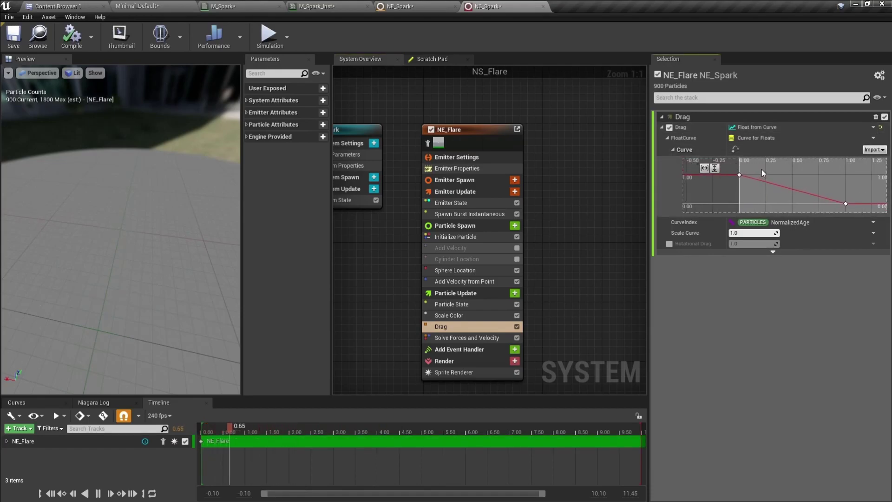
{"action": "left_click_drag", "start_coordinate": [745, 176], "coordinate": [726, 188]}
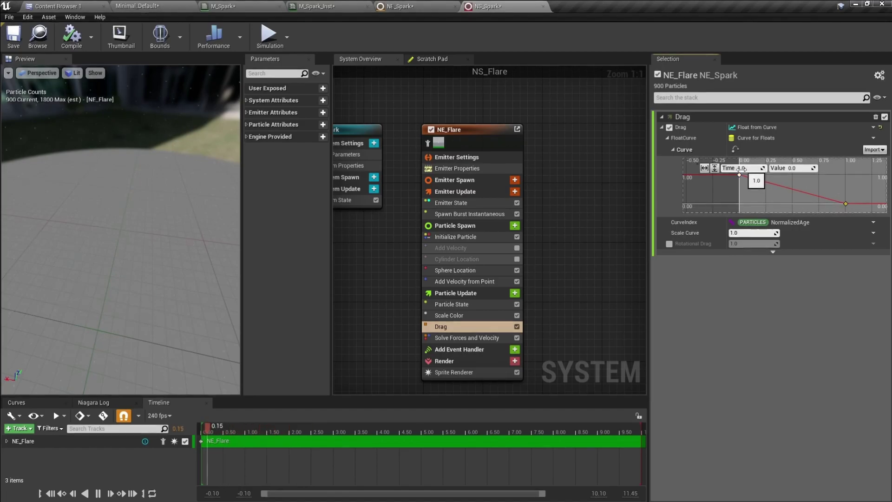
{"action": "right_click_drag", "start_coordinate": [746, 188], "coordinate": [759, 194]}
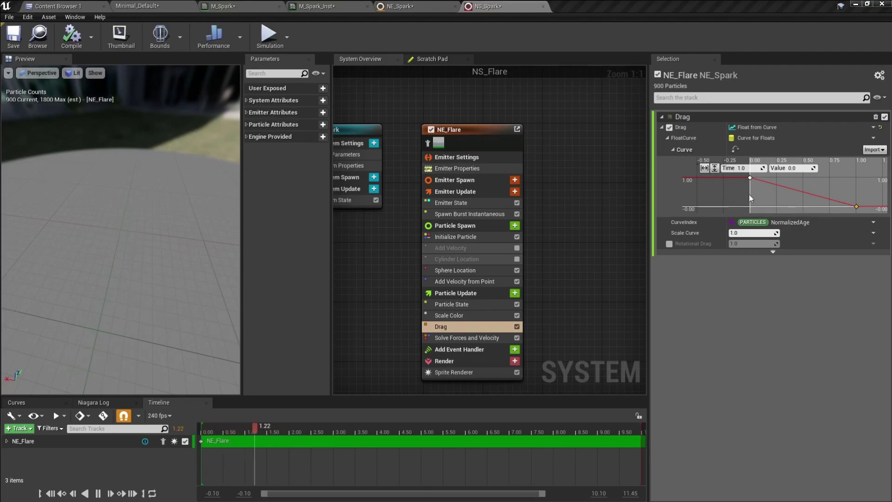
{"action": "left_click", "coordinate": [750, 177]}
{"action": "left_click", "coordinate": [792, 168]}
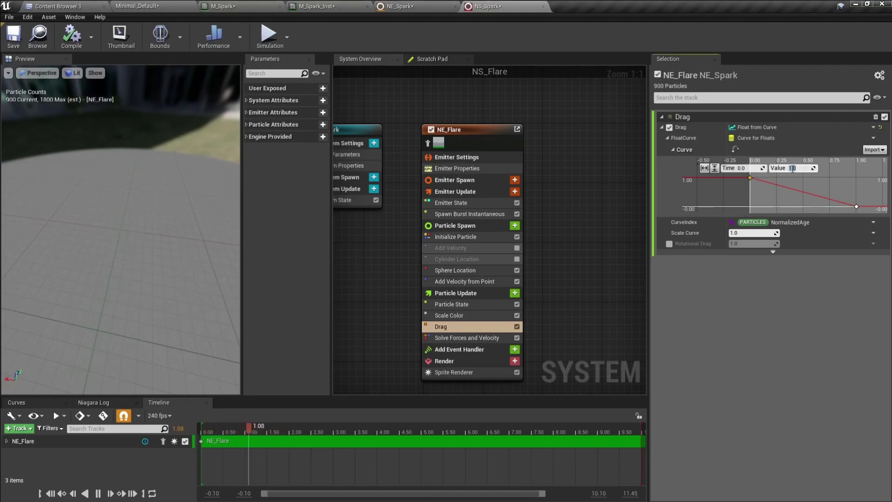
{"action": "type", "text": "8"}
{"action": "key", "text": "Return"}
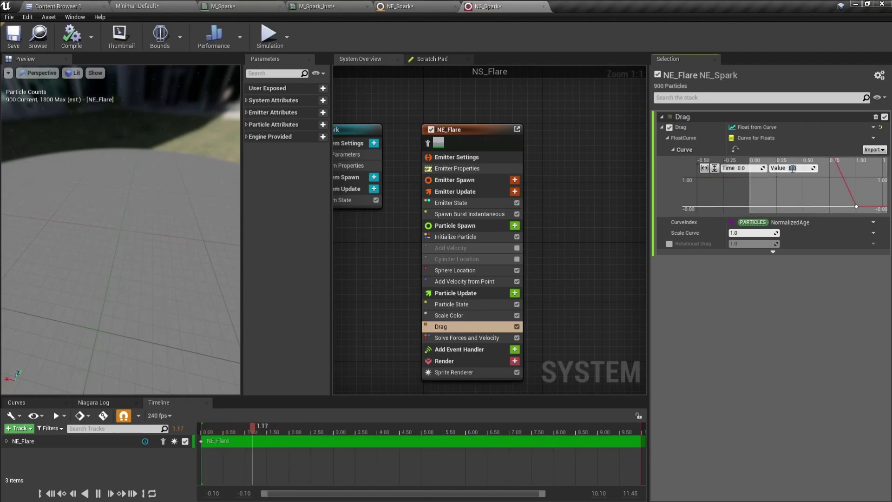
- Move the Drag curve's last key to time 0.3 and set its value to 1
{"action": "right_click_drag", "start_coordinate": [810, 184], "coordinate": [780, 191]}
{"action": "scroll", "coordinate": [784, 187], "scroll_direction": "down", "scroll_amount": 5}
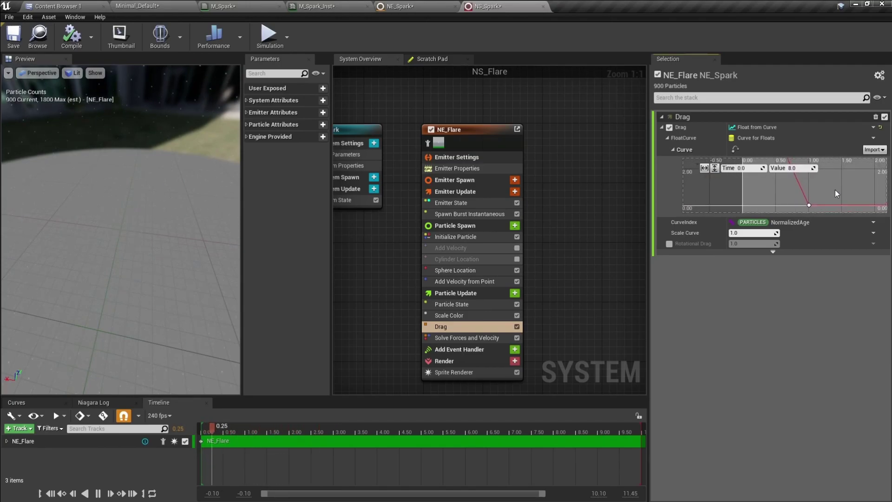
{"action": "left_click_drag", "start_coordinate": [795, 212], "coordinate": [795, 212]}
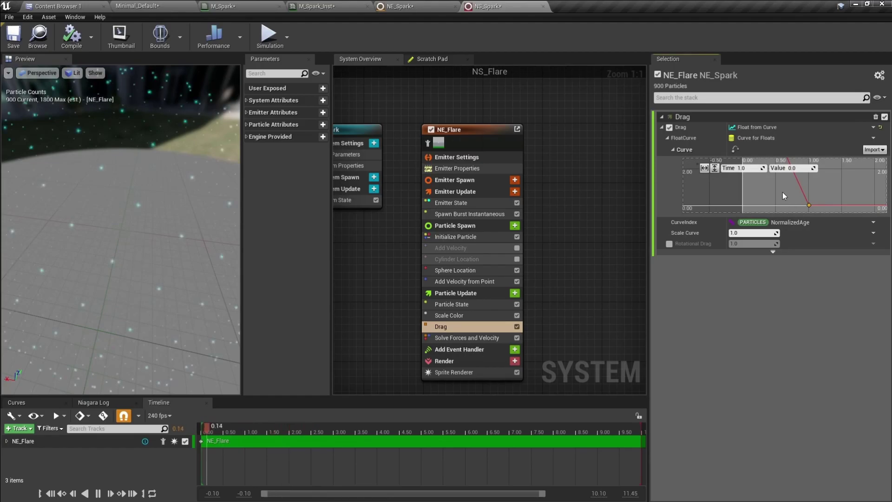
{"action": "left_click", "coordinate": [743, 168]}
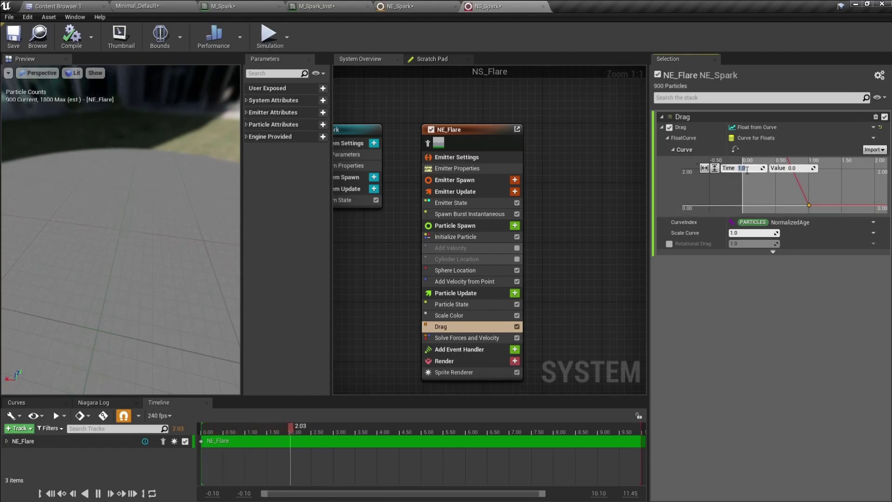
{"action": "key", "text": "Return"}
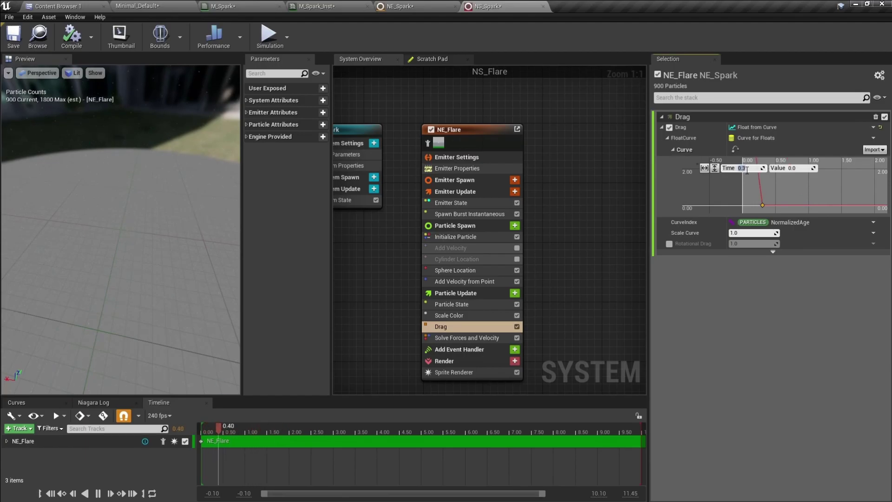
{"action": "left_click", "coordinate": [798, 168]}
{"action": "type", "text": "1"}
{"action": "key", "text": "Return"}
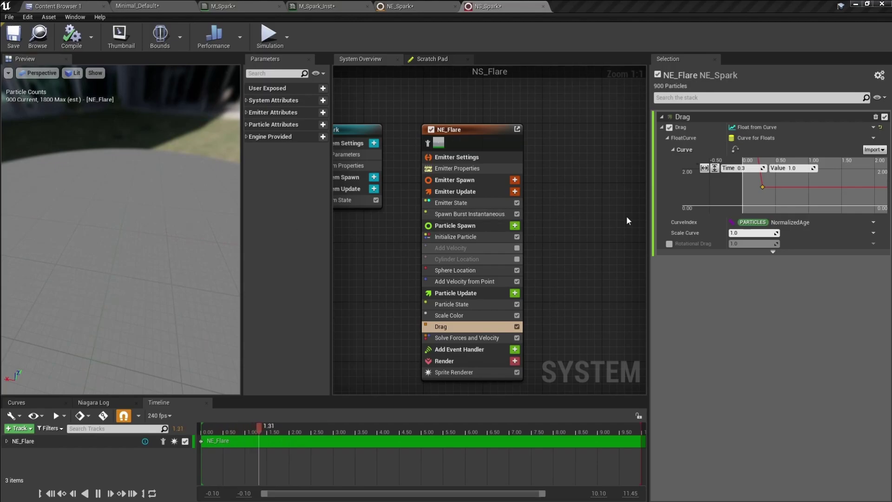
- Change the key interpolation of both Drag curve keys to Auto
{"action": "scroll", "coordinate": [780, 190], "scroll_direction": "up", "scroll_amount": 3}
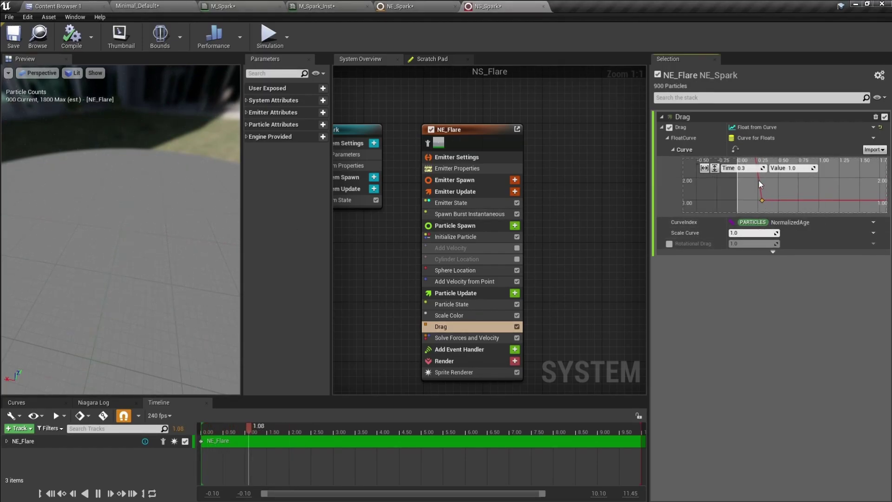
{"action": "scroll", "coordinate": [762, 197], "scroll_direction": "down", "scroll_amount": 3}
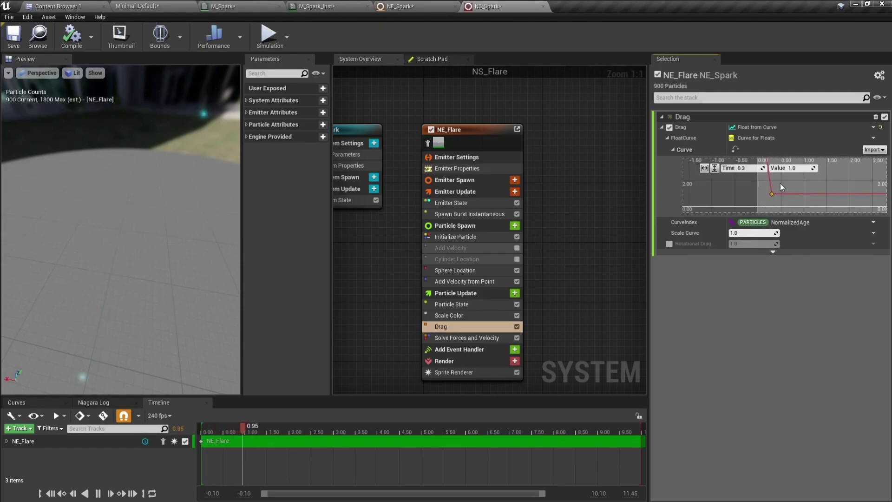
{"action": "scroll", "coordinate": [794, 206], "scroll_direction": "down", "scroll_amount": 3}
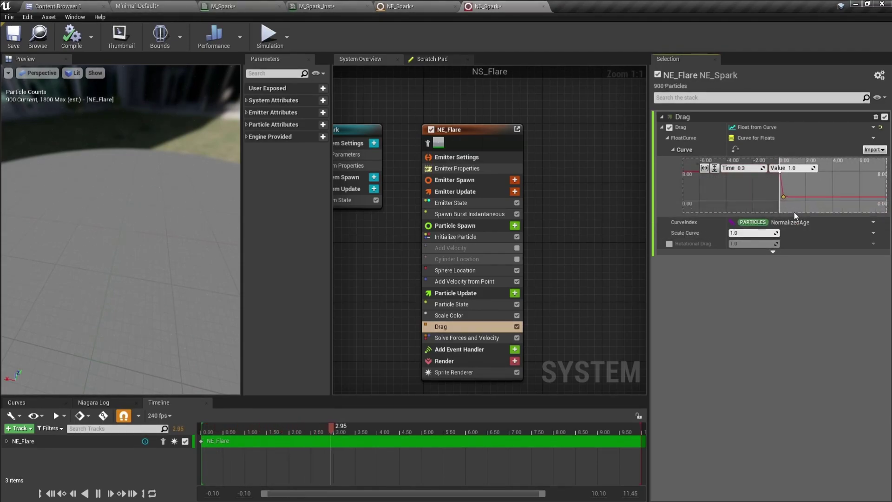
{"action": "scroll", "coordinate": [800, 204], "scroll_direction": "down", "scroll_amount": 2}
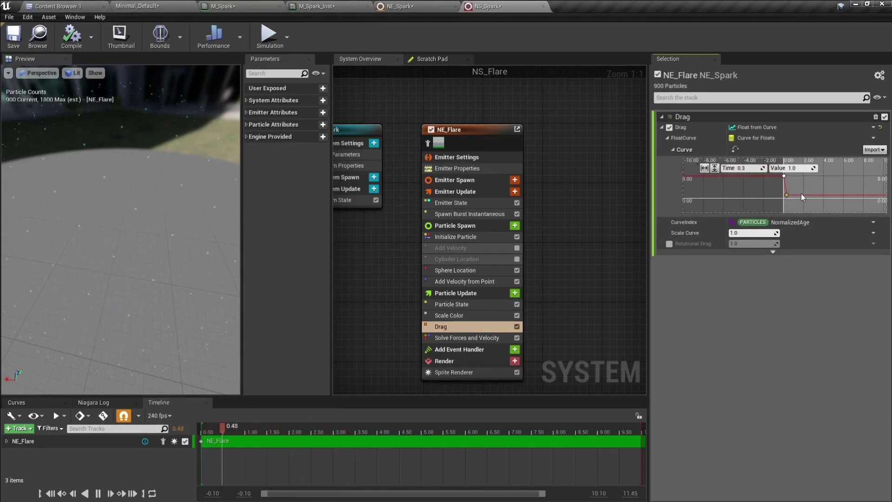
{"action": "left_click", "coordinate": [783, 178], "text": "ctrl"}
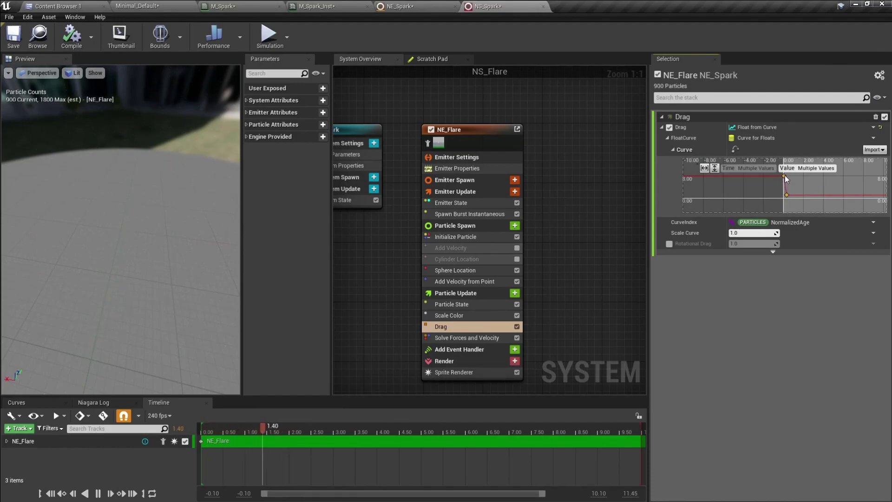
{"action": "right_click", "coordinate": [784, 176]}
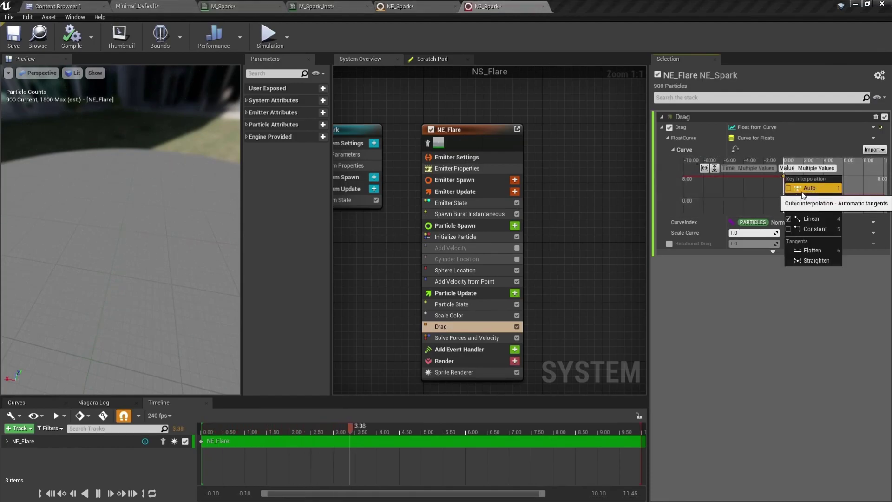
{"action": "left_click", "coordinate": [791, 188]}
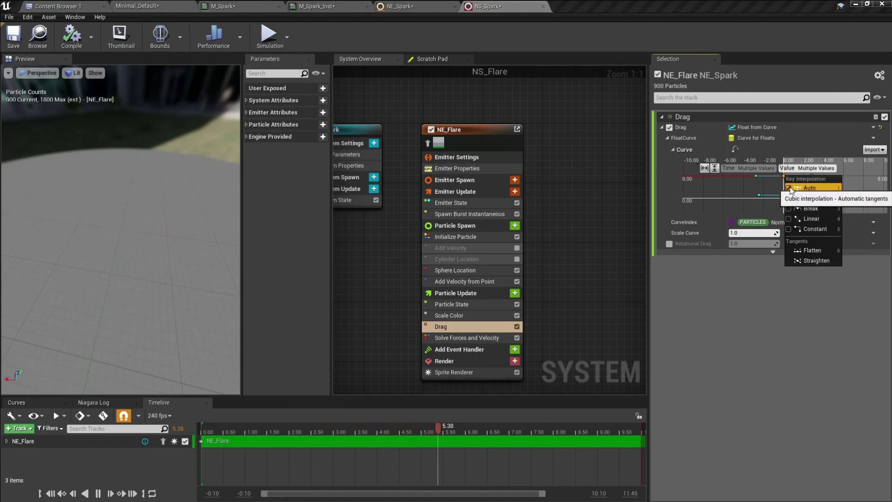
{"action": "left_click", "coordinate": [736, 194]}
- Examine the Drag curve's shape around both keys and check the particle burst in the preview
{"action": "scroll", "coordinate": [793, 198], "scroll_direction": "up", "scroll_amount": 12}
{"action": "right_click_drag", "start_coordinate": [809, 198], "coordinate": [794, 152]}
{"action": "scroll", "coordinate": [795, 181], "scroll_direction": "up", "scroll_amount": 2}
{"action": "right_click_drag", "start_coordinate": [798, 184], "coordinate": [794, 224]}
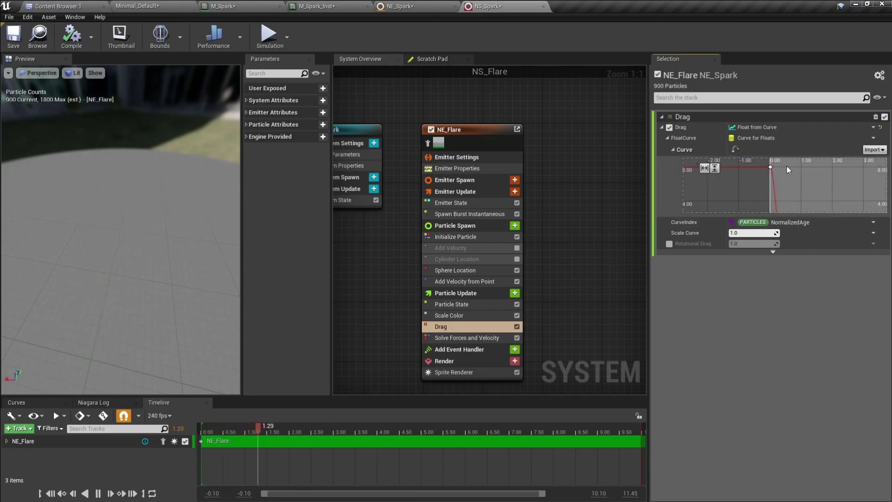
{"action": "left_click_drag", "start_coordinate": [796, 190], "coordinate": [795, 165]}
{"action": "right_click_drag", "start_coordinate": [796, 199], "coordinate": [792, 154]}
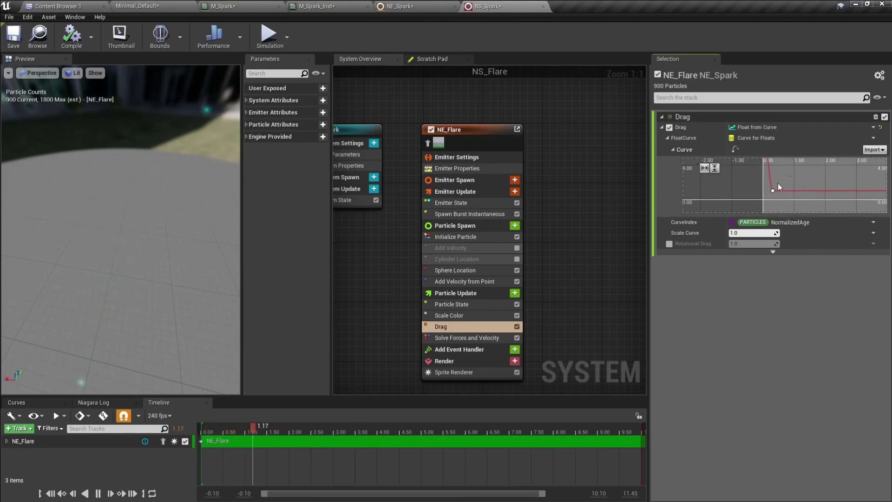
{"action": "left_click_drag", "start_coordinate": [801, 190], "coordinate": [805, 159]}
{"action": "left_click", "coordinate": [804, 183]}
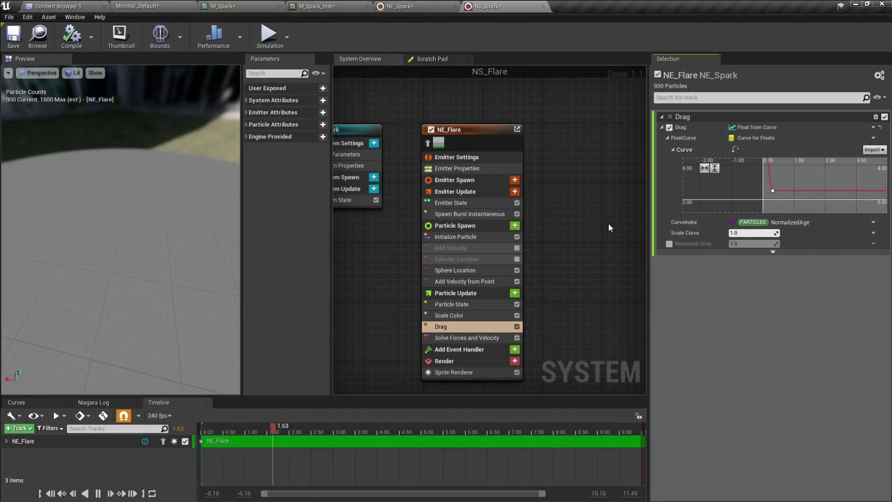
{"action": "left_click_drag", "start_coordinate": [134, 240], "coordinate": [141, 236]}
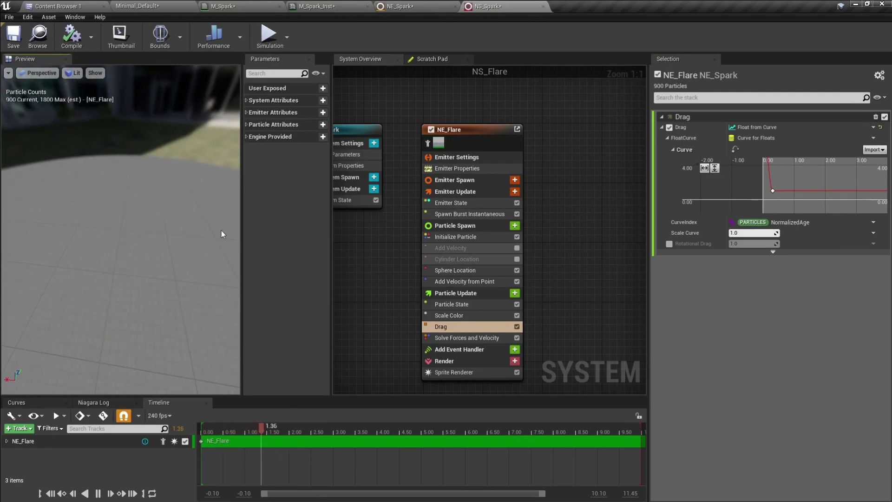
- Add a Scale Sprite Size by Speed module to NE_Flare's Particle Update group
{"action": "left_click", "coordinate": [477, 238]}
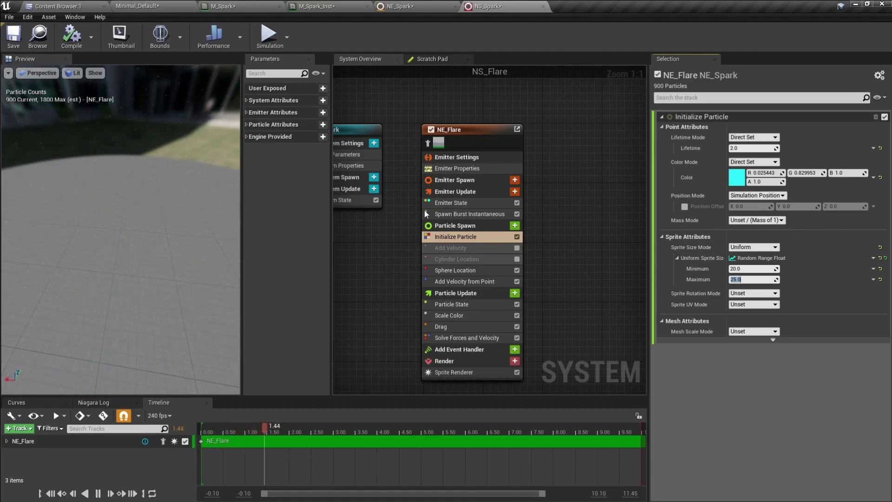
{"action": "left_click", "coordinate": [476, 237]}
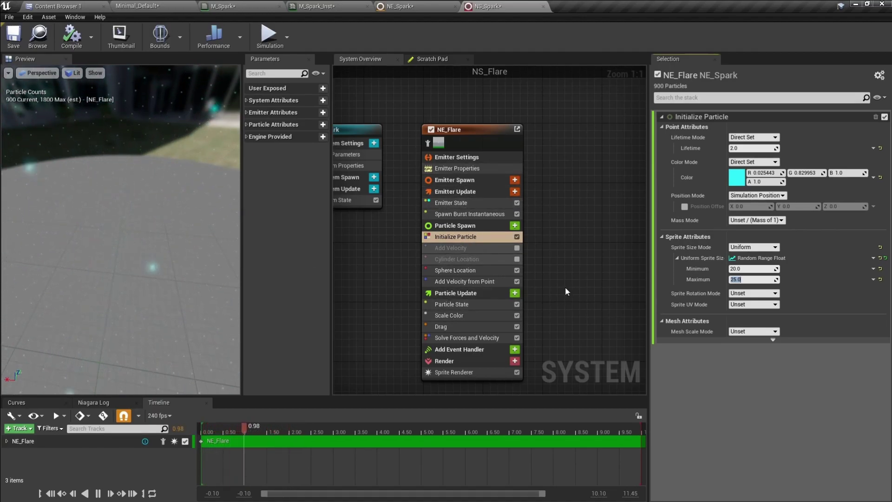
{"action": "left_click", "coordinate": [514, 293]}
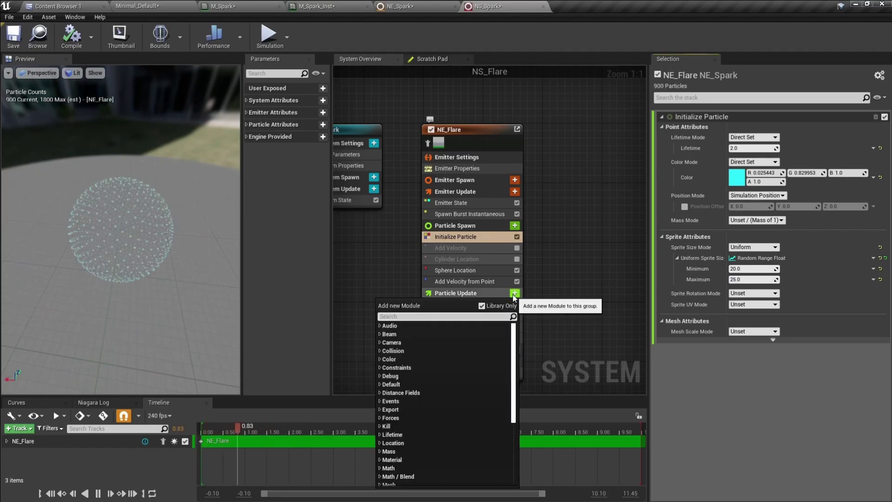
{"action": "type", "text": "scale sprite"}
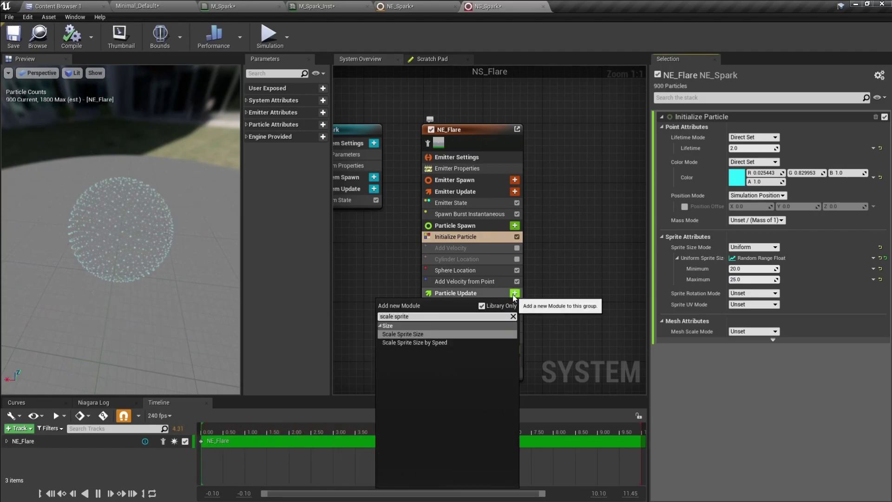
{"action": "key", "text": "Down"}
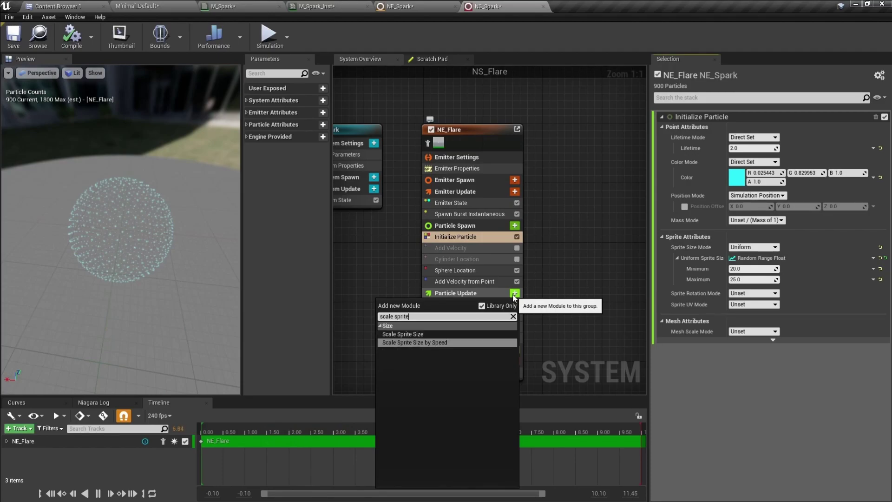
{"action": "left_click", "coordinate": [427, 342]}
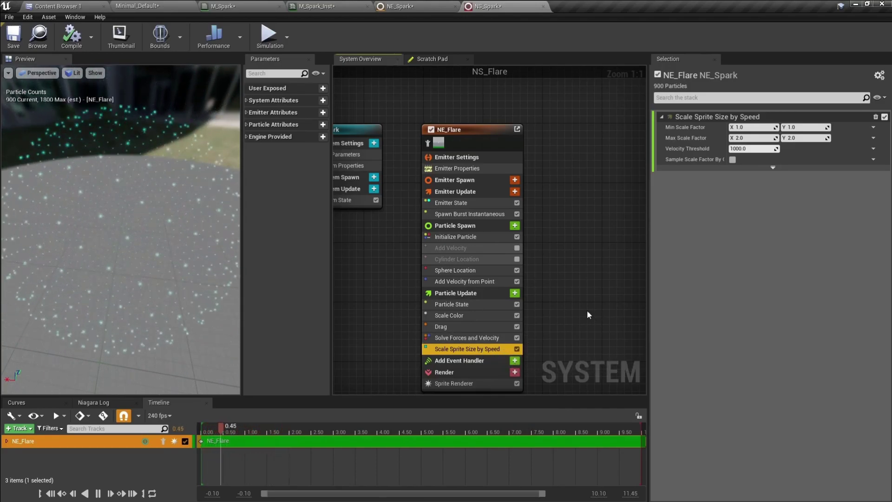
- Set the Max Scale Factor of Scale Sprite Size by Speed to X 1 and Y 5, and check the particles in the preview
{"action": "mouse_move", "coordinate": [691, 129]}
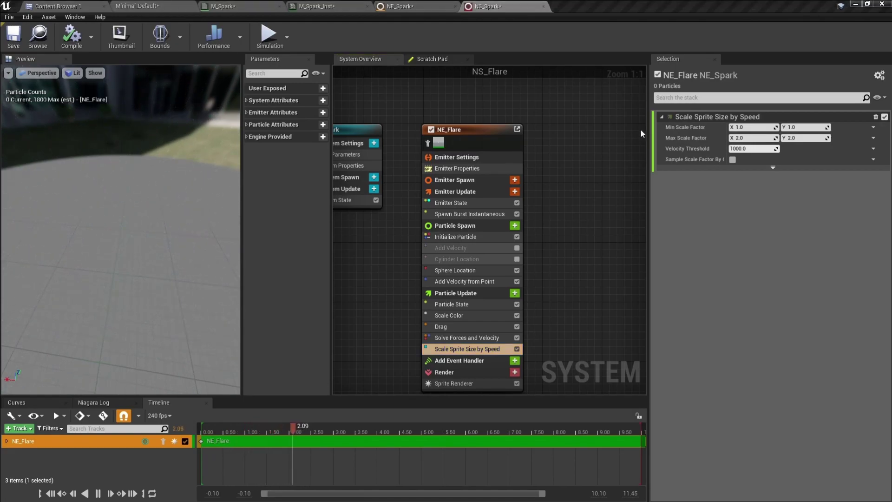
{"action": "left_click", "coordinate": [757, 138]}
{"action": "type", "text": "1"}
{"action": "key", "text": "Return"}
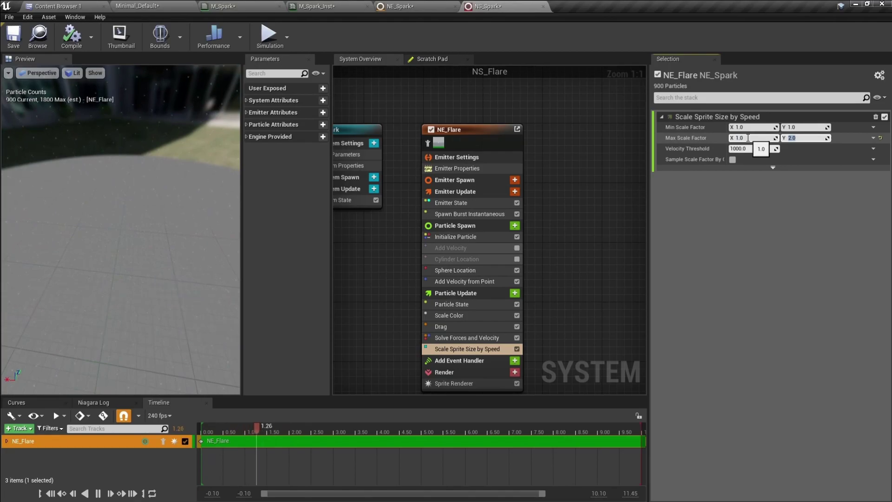
{"action": "key", "text": "Return"}
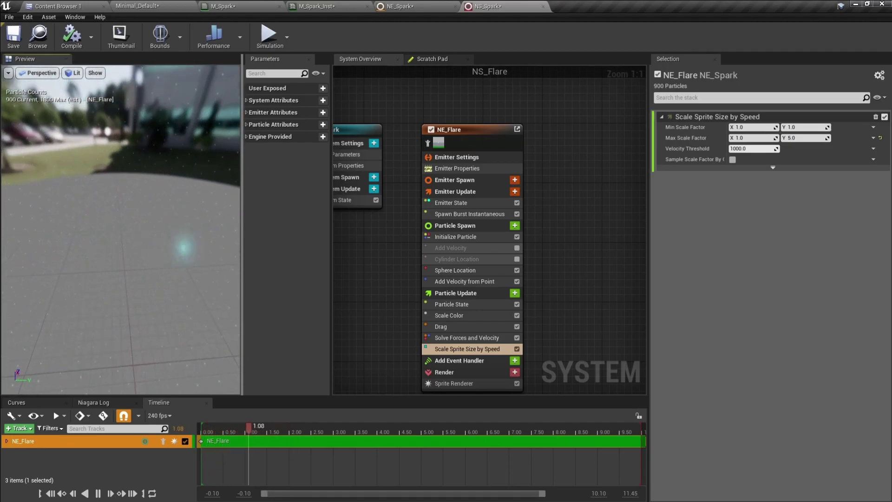
{"action": "left_click_drag", "start_coordinate": [143, 178], "coordinate": [205, 205]}
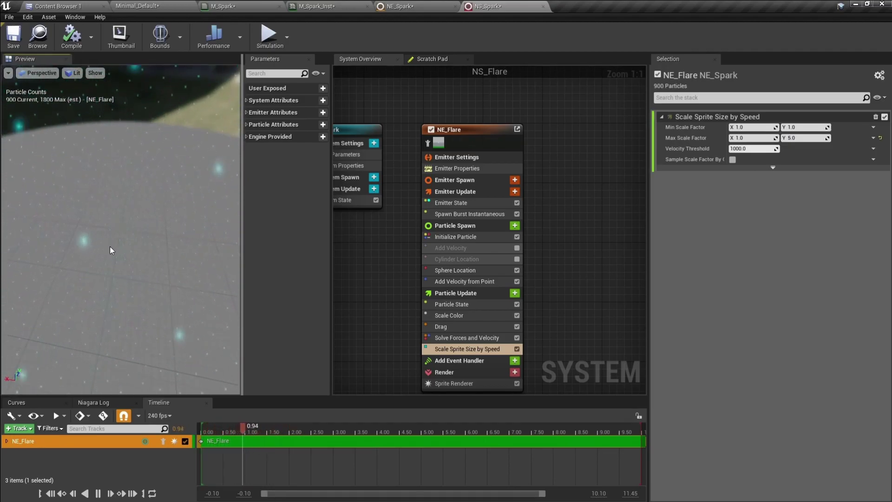
- Try Max Scale Factor Y values of 10 and 20 in Scale Sprite Size by Speed, checking the burst in the preview
{"action": "left_click", "coordinate": [804, 139]}
{"action": "type", "text": "10"}
{"action": "key", "text": "Return"}
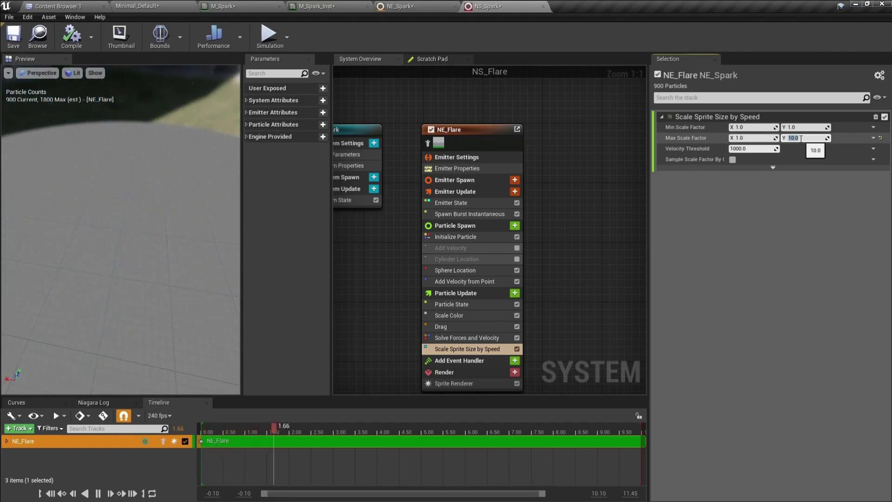
{"action": "type", "text": "20"}
{"action": "key", "text": "Return"}
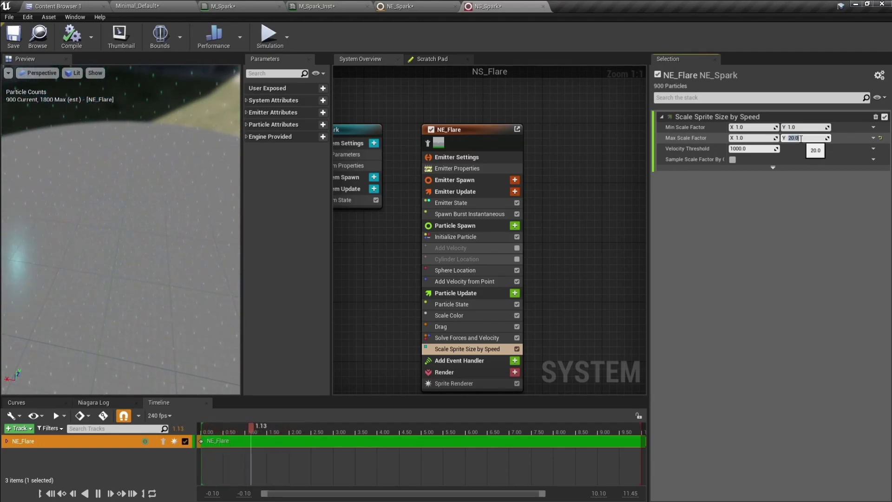
{"action": "left_click", "coordinate": [184, 240]}
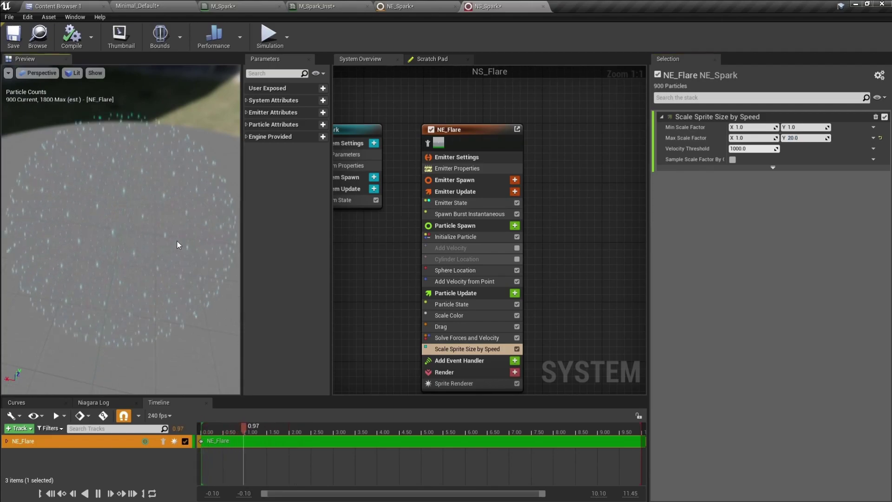
{"action": "left_click_drag", "start_coordinate": [177, 252], "coordinate": [182, 253]}
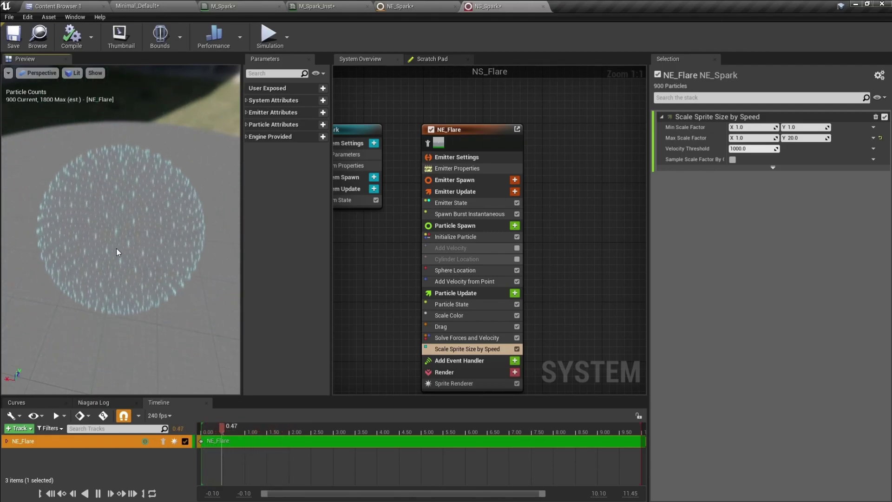
- Check the Drag curve and set the Velocity Threshold of Scale Sprite Size by Speed to 300
{"action": "left_click", "coordinate": [455, 337]}
{"action": "left_click", "coordinate": [452, 329]}
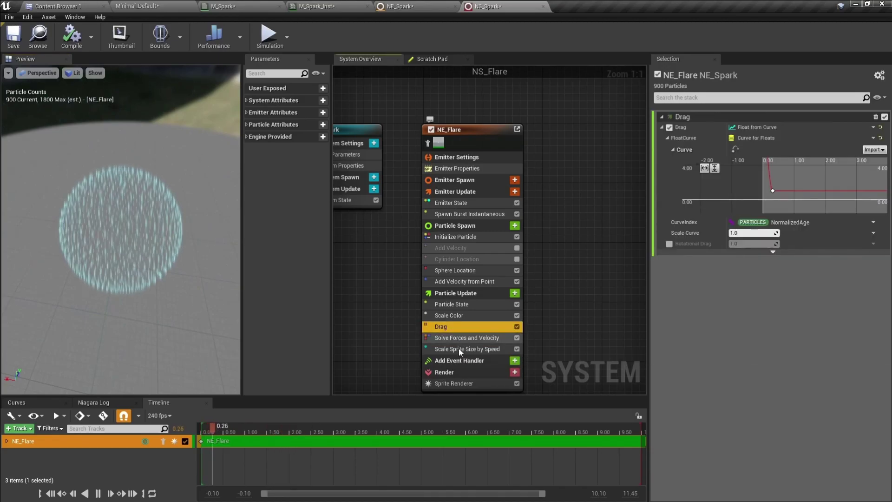
{"action": "left_click", "coordinate": [465, 350]}
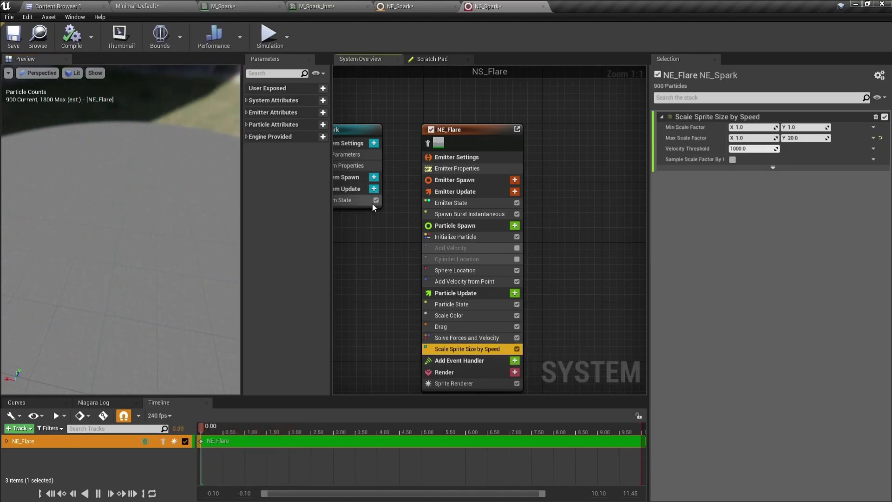
{"action": "left_click", "coordinate": [741, 151]}
{"action": "type", "text": "300"}
{"action": "key", "text": "Return"}
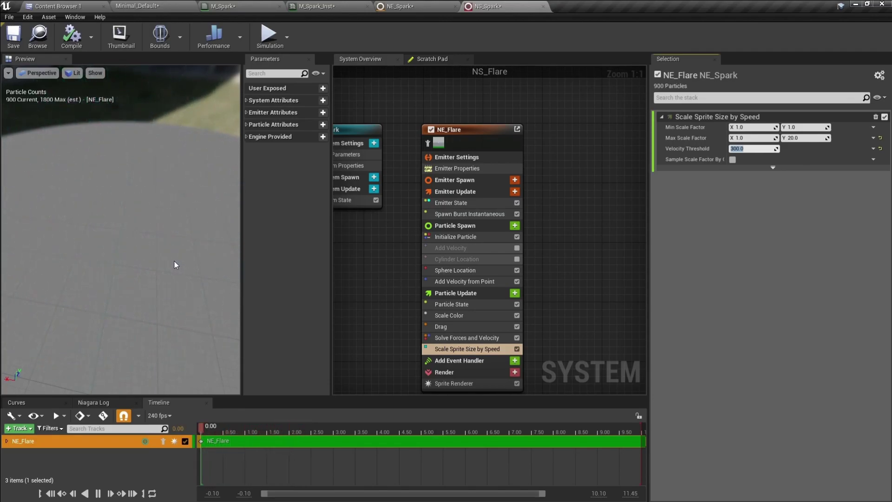
- Set NE_Flare's Sprite Renderer alignment to Velocity Aligned and inspect the burst from different angles in the preview
{"action": "left_click", "coordinate": [449, 383]}
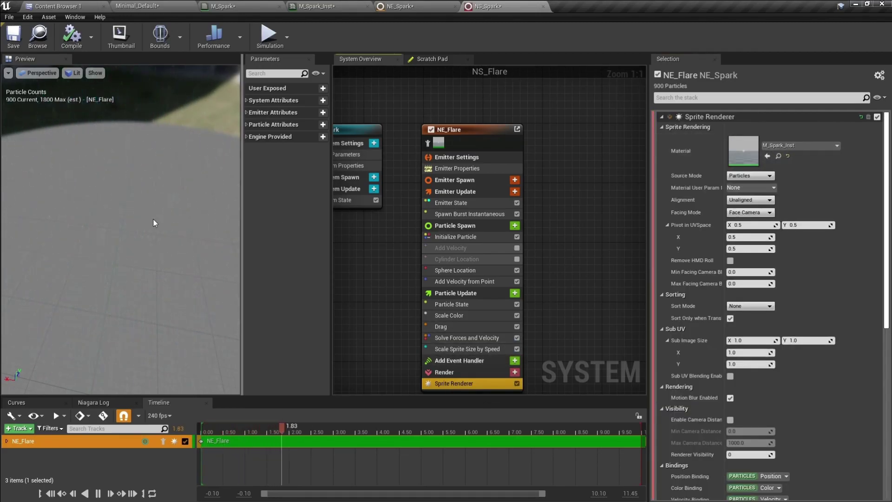
{"action": "left_click_drag", "start_coordinate": [145, 207], "coordinate": [126, 220]}
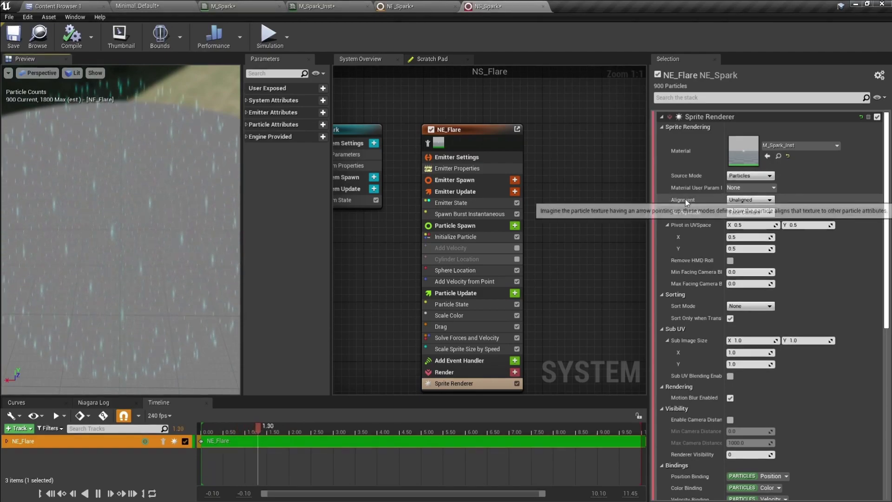
{"action": "left_click", "coordinate": [750, 200]}
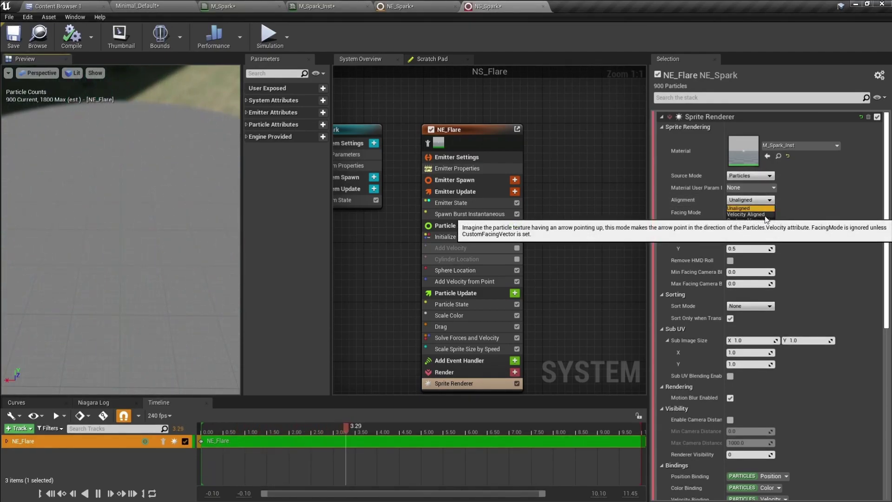
{"action": "left_click", "coordinate": [760, 215]}
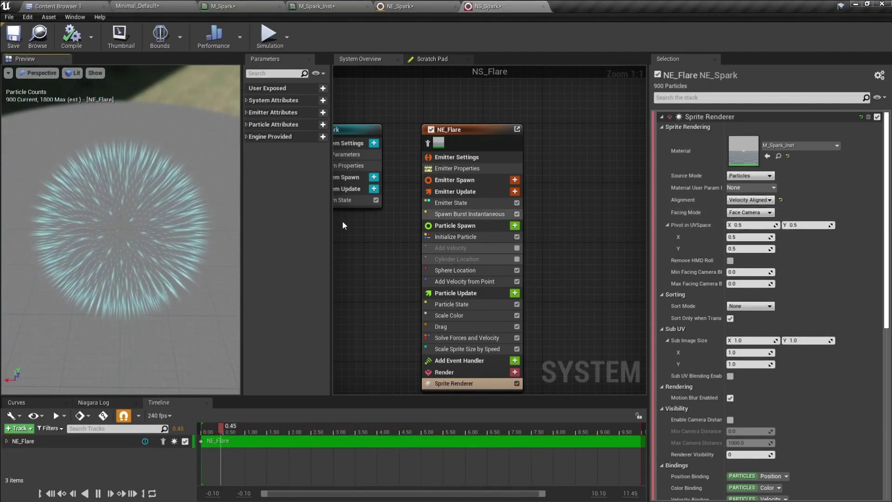
{"action": "left_click_drag", "start_coordinate": [63, 210], "coordinate": [126, 223]}
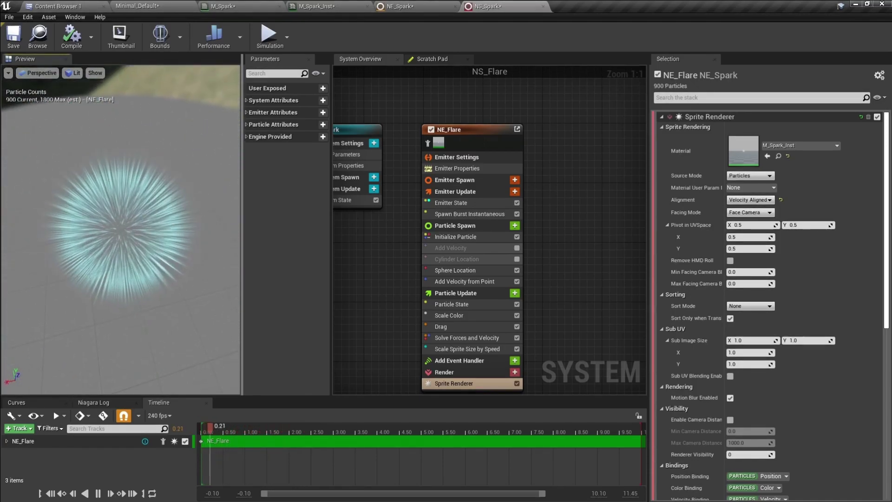
{"action": "left_click_drag", "start_coordinate": [109, 236], "coordinate": [151, 256]}
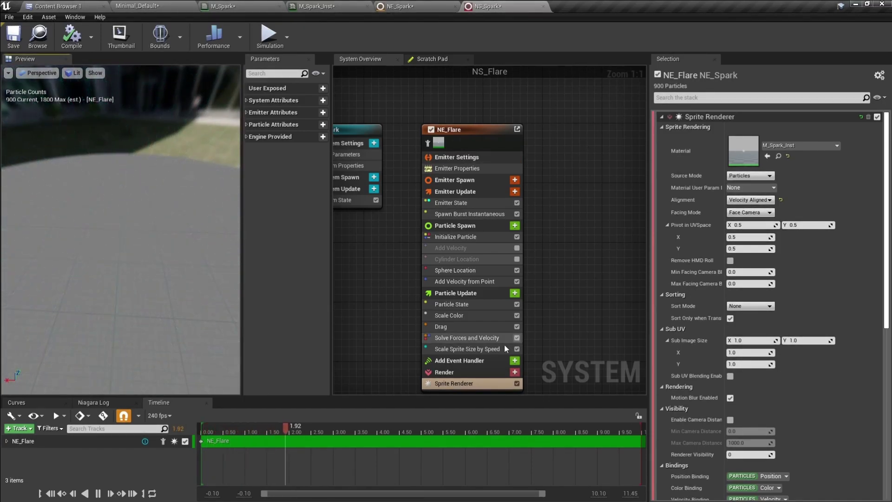
- Set Scale Sprite Size by Speed's Max Scale Factor Y to 5 and Min Scale Factor Y to 3, and check the preview
{"action": "left_click", "coordinate": [467, 348]}
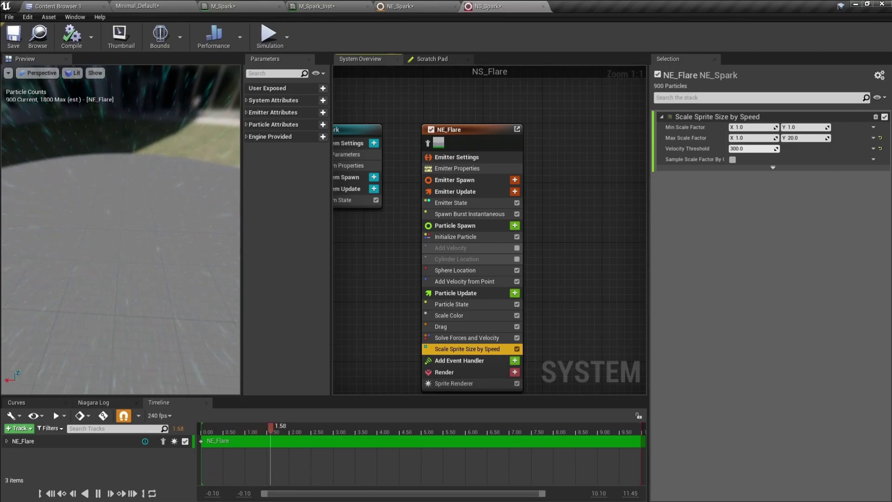
{"action": "left_click", "coordinate": [803, 139]}
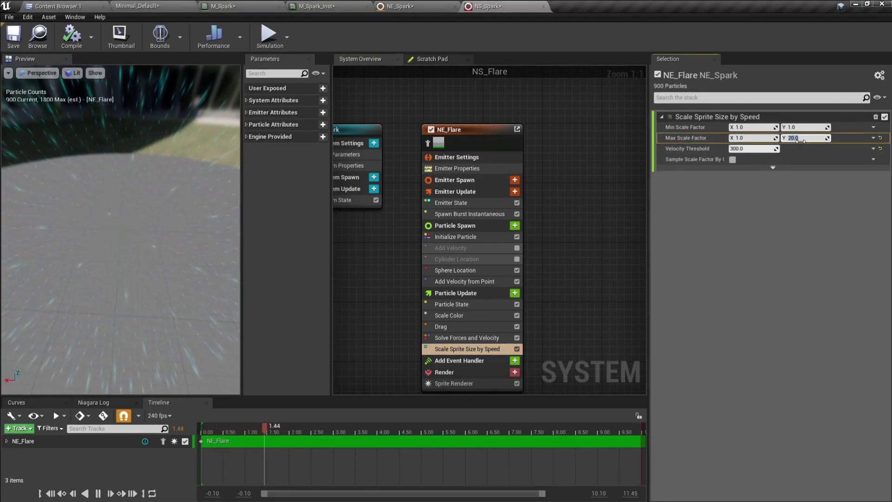
{"action": "type", "text": "5"}
{"action": "key", "text": "Return"}
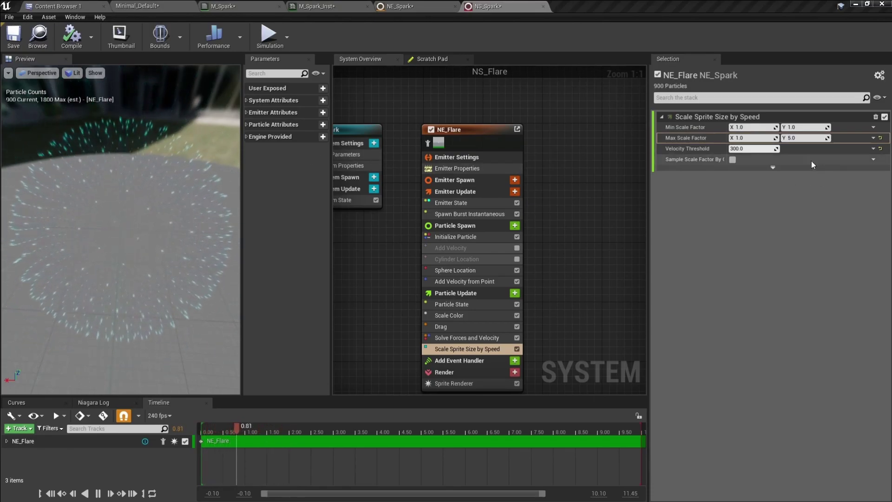
{"action": "left_click", "coordinate": [810, 128]}
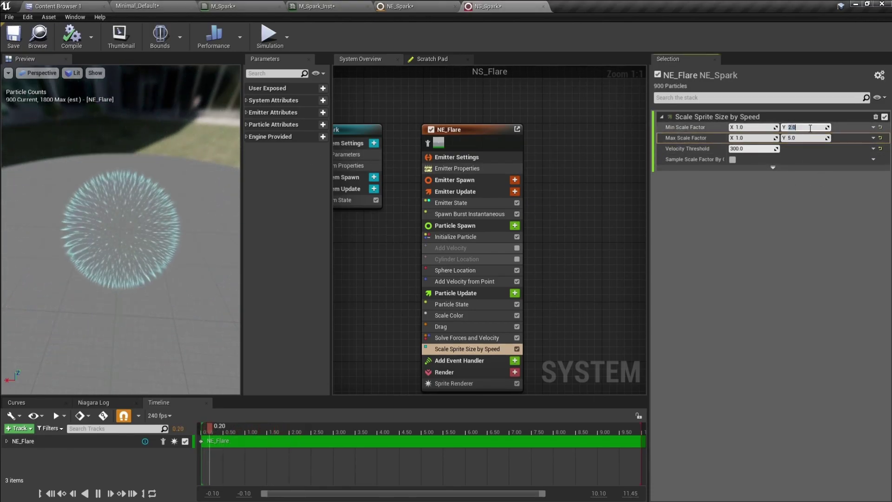
{"action": "type", "text": "3"}
{"action": "key", "text": "Return"}
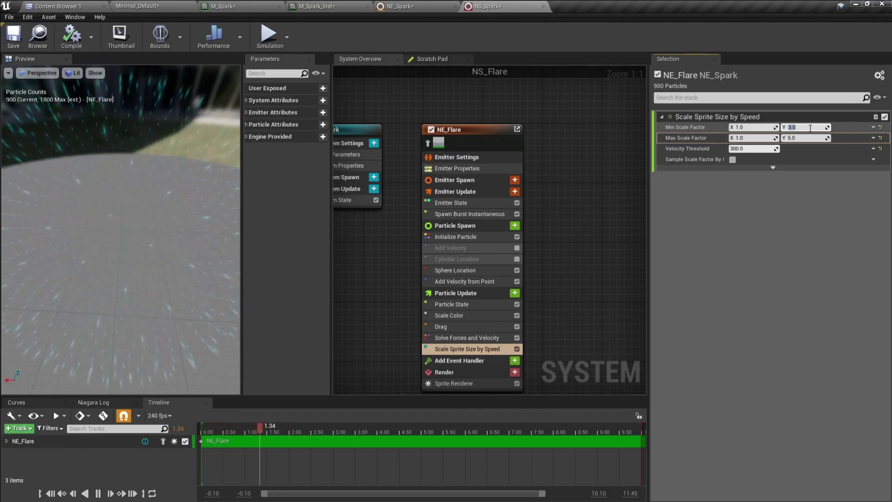
{"action": "mouse_move", "coordinate": [195, 218]}
{"action": "left_mouse_down"}
{"action": "mouse_move", "coordinate": [107, 205]}
{"action": "mouse_move", "coordinate": [186, 213]}
{"action": "left_mouse_up"}
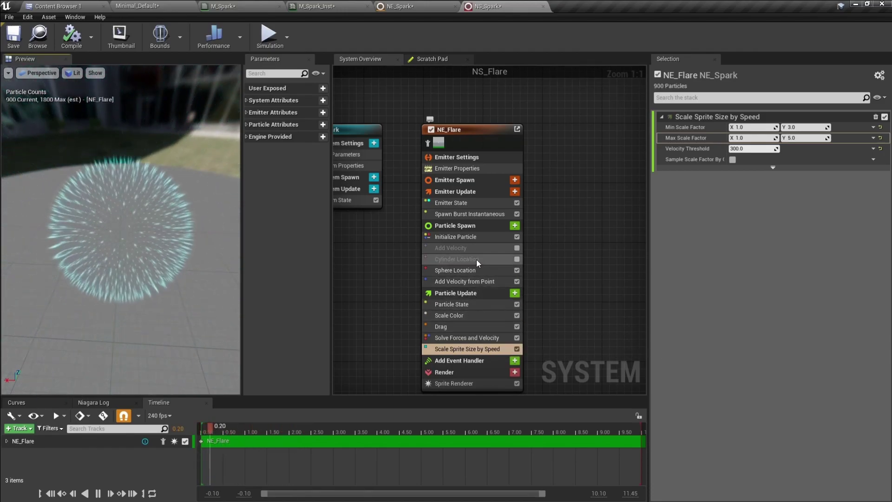
- Add a Color module to NE_Flare's Particle Spawn group
{"action": "left_click", "coordinate": [473, 236]}
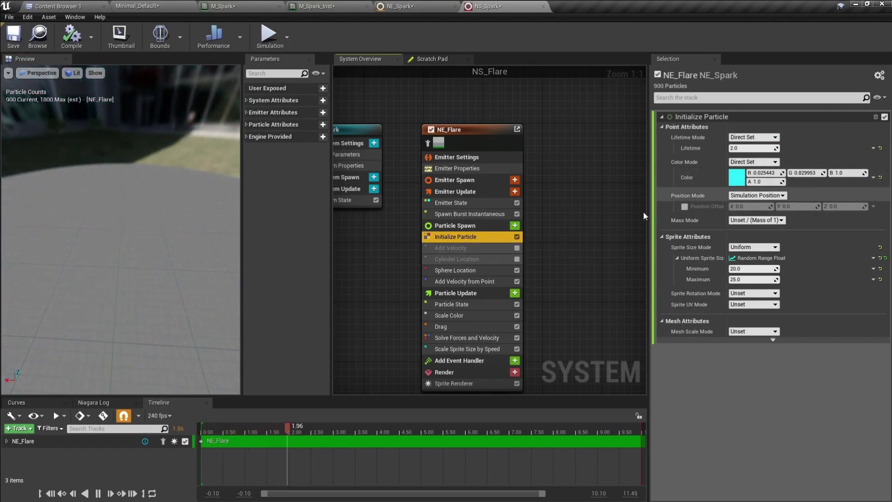
{"action": "left_click", "coordinate": [515, 226]}
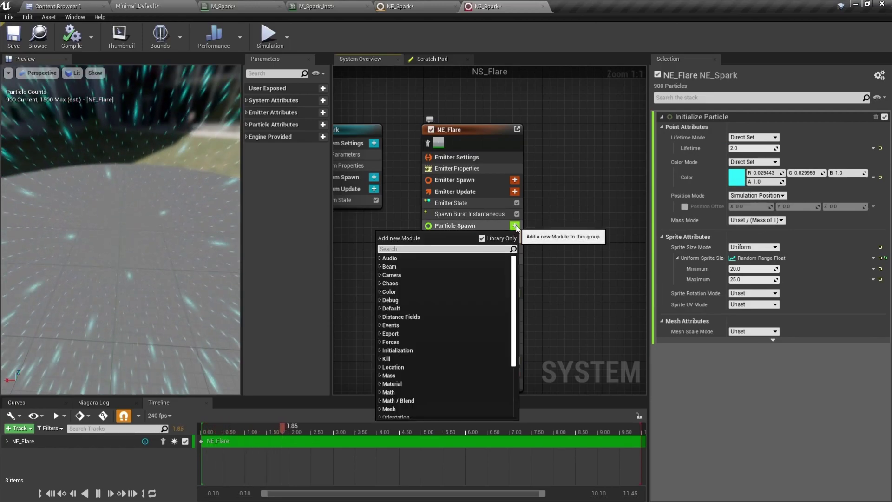
{"action": "type", "text": "color"}
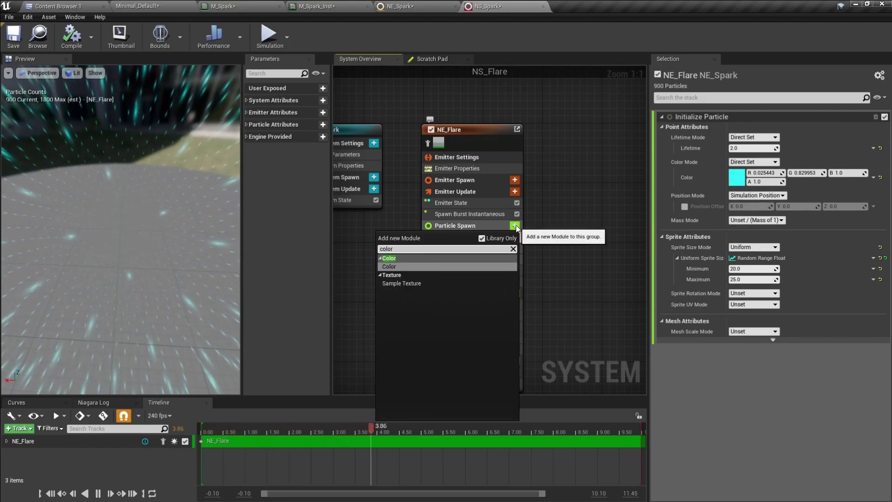
{"action": "left_click", "coordinate": [396, 269]}
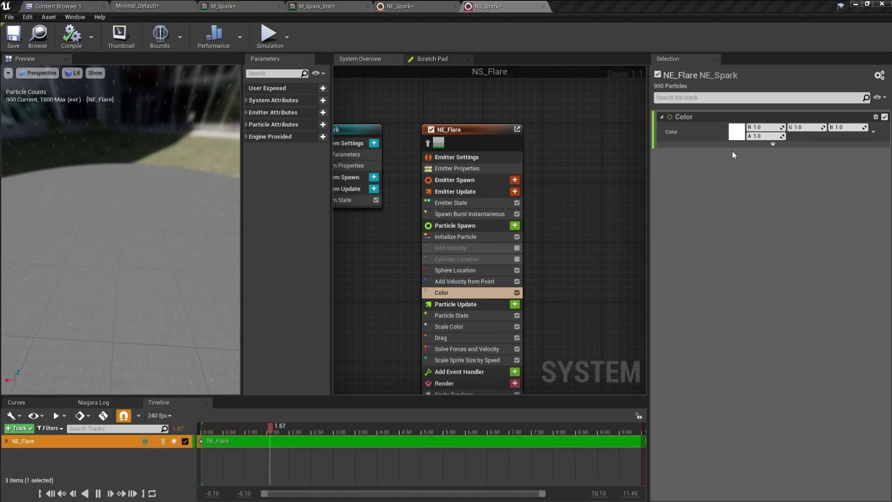
- Set the Color module to a glowing blue with R 0.061054, G 0.218323 and B 3.0
{"action": "left_click", "coordinate": [737, 134]}
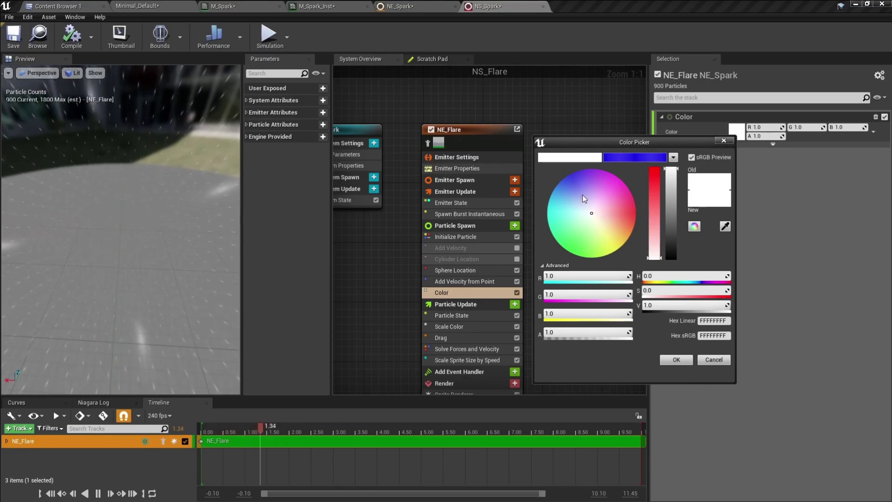
{"action": "left_click", "coordinate": [565, 183]}
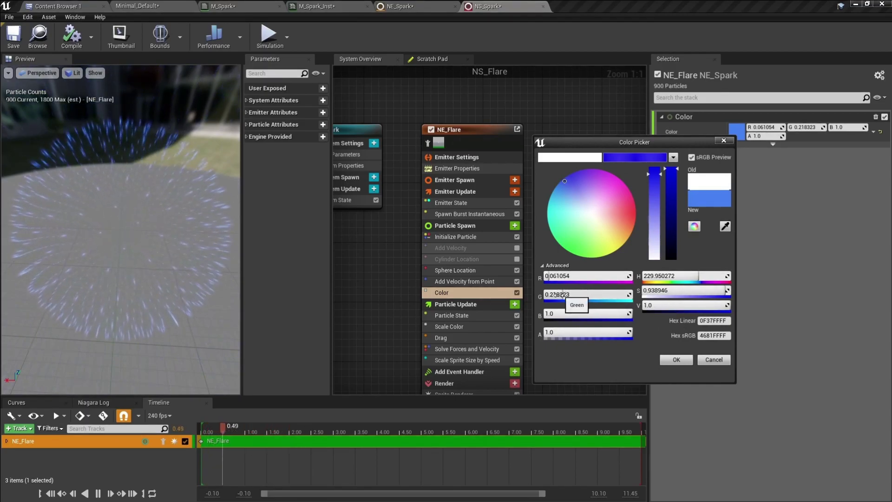
{"action": "left_click", "coordinate": [562, 316]}
{"action": "type", "text": "3"}
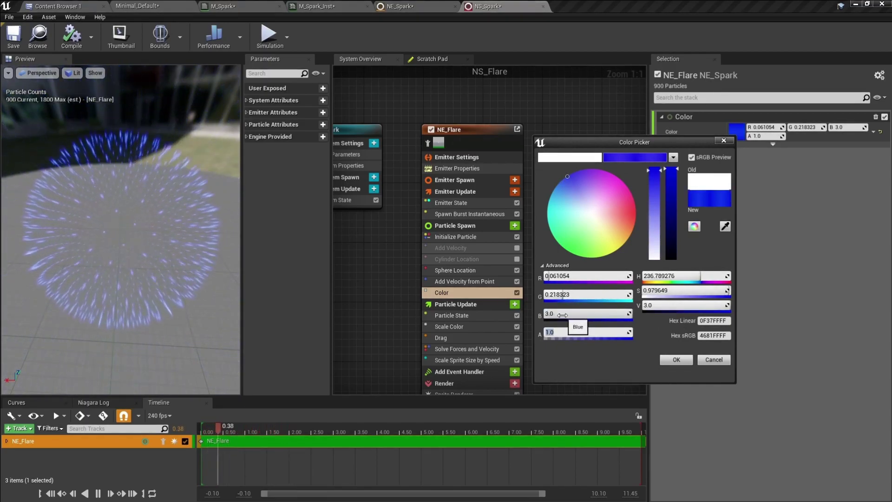
{"action": "key", "text": "Tab"}
{"action": "left_click", "coordinate": [672, 360]}
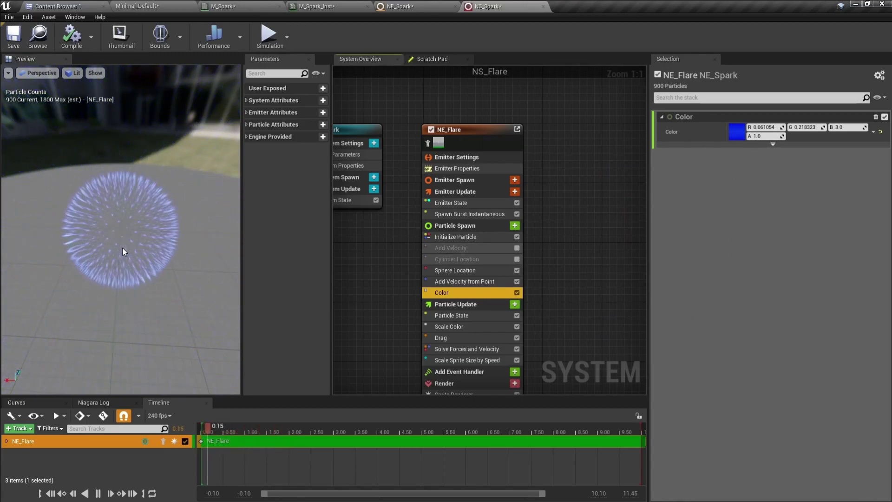
{"action": "right_click_drag", "start_coordinate": [121, 243], "coordinate": [122, 237]}
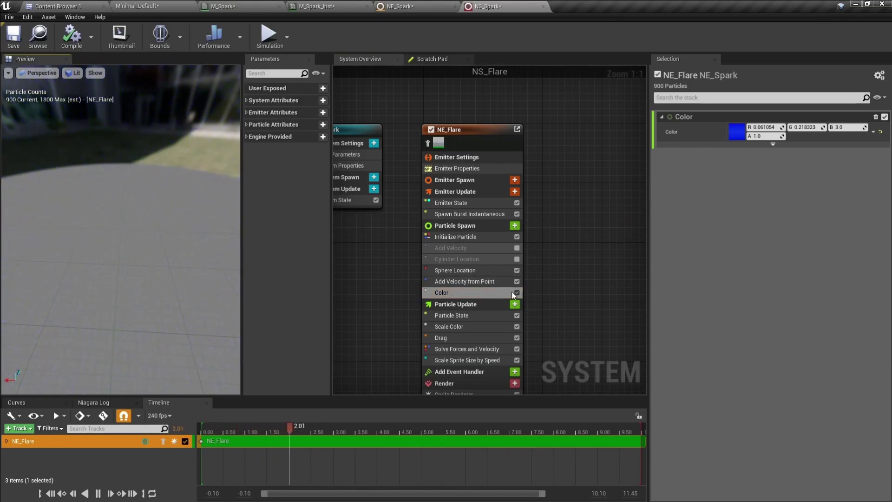
- Set Initialize Particle's uniform sprite size to minimum 9 and maximum 10, and Add Velocity from Point's Velocity Strength to 1400
{"action": "right_click_drag", "start_coordinate": [555, 261], "coordinate": [546, 238]}
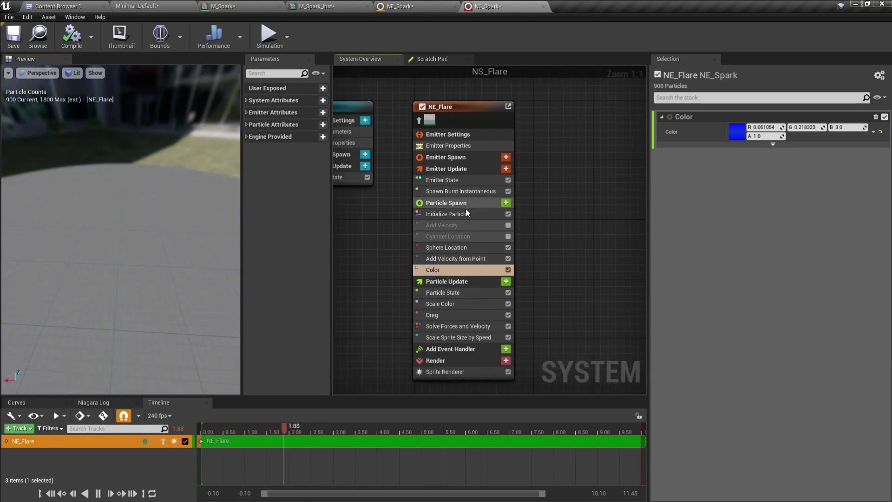
{"action": "left_click", "coordinate": [467, 214]}
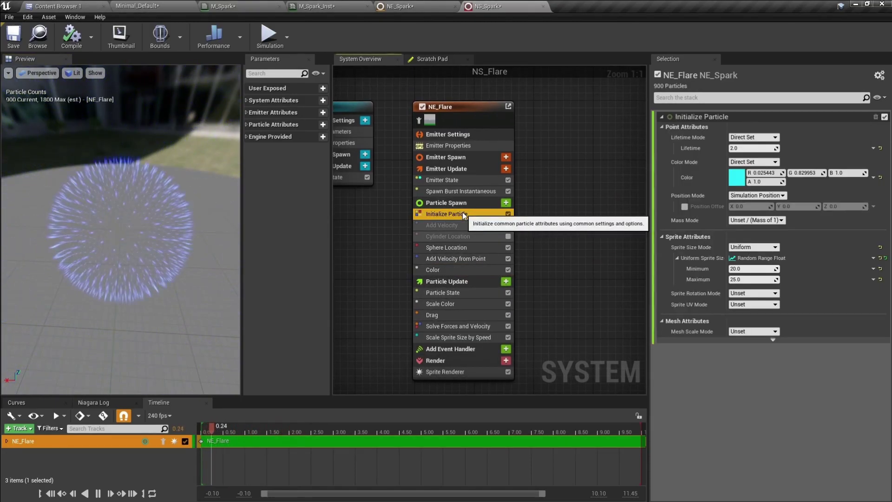
{"action": "left_click", "coordinate": [738, 269]}
{"action": "type", "text": "9"}
{"action": "key", "text": "Tab"}
{"action": "type", "text": "10"}
{"action": "key", "text": "Return"}
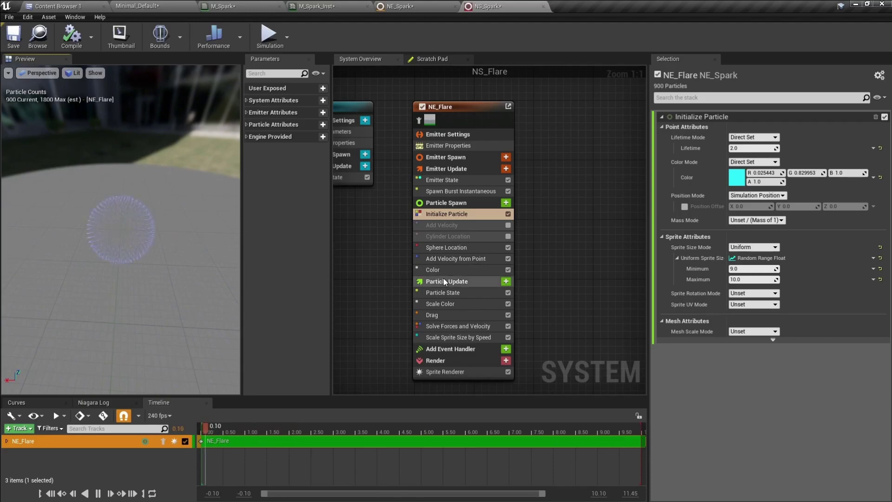
{"action": "left_click", "coordinate": [465, 259]}
{"action": "left_click", "coordinate": [765, 127]}
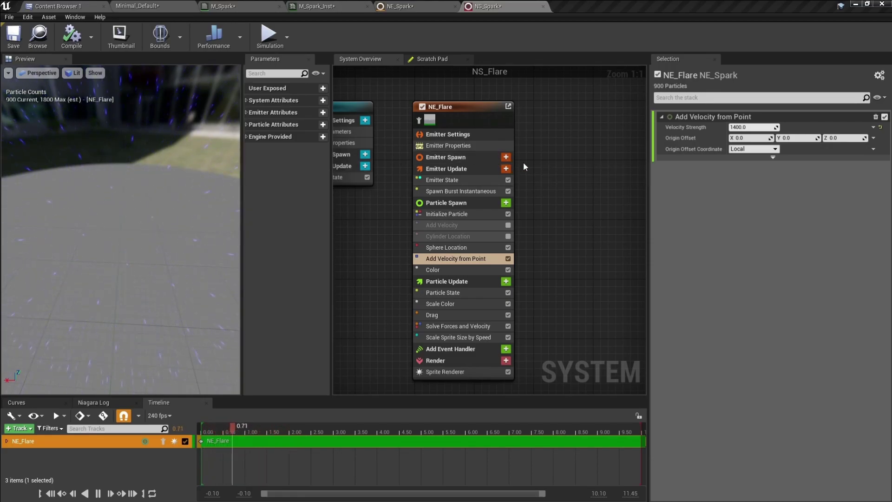
- Review NE_Flare's Emitter State loop settings and save all modified assets
{"action": "left_click", "coordinate": [461, 182]}
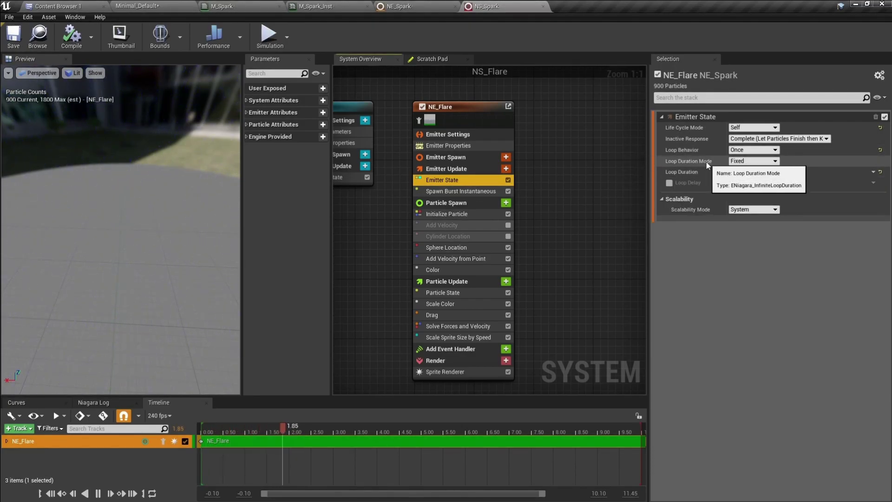
{"action": "key", "text": "ctrl+shift+s"}
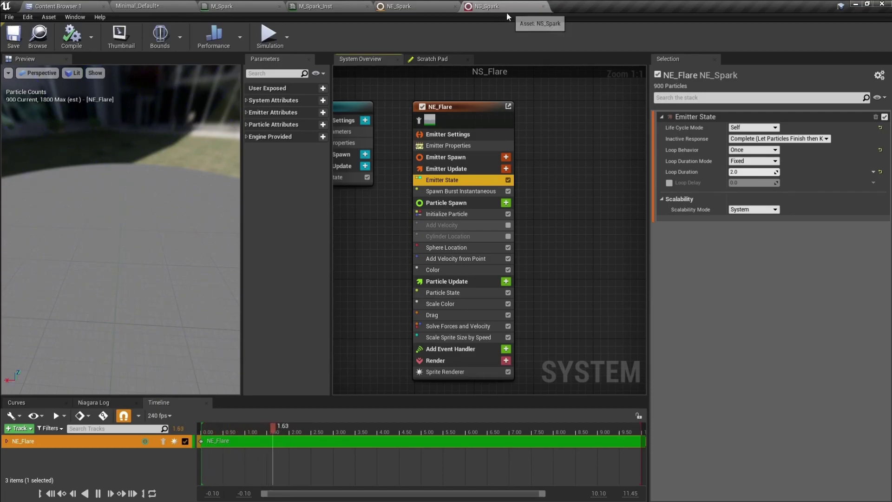
{"action": "left_click", "coordinate": [68, 6]}
{"action": "left_click", "coordinate": [186, 5]}
{"action": "left_click", "coordinate": [529, 4]}
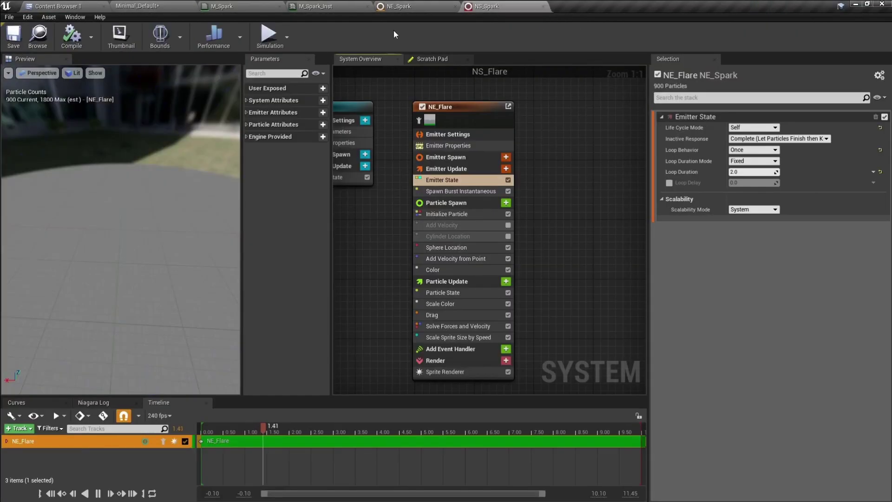
- Place the NS_Spark system from the Niagara folder into the level and preview it with editor overlays hidden
{"action": "left_click", "coordinate": [43, 41]}
{"action": "left_click", "coordinate": [321, 116]}
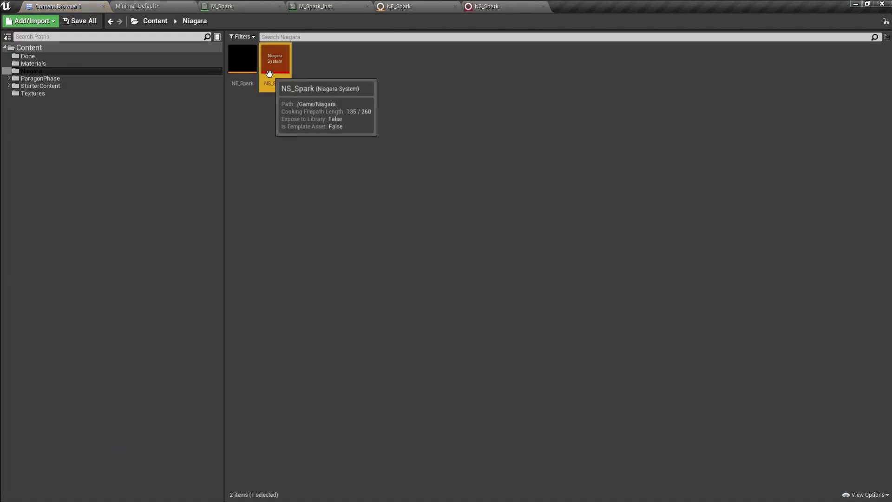
{"action": "left_click_drag", "start_coordinate": [281, 60], "coordinate": [476, 312]}
{"action": "right_click_drag", "start_coordinate": [452, 238], "coordinate": [445, 216]}
{"action": "key", "text": "g"}
{"action": "key", "text": "g"}
{"action": "key", "text": "g"}
{"action": "right_click_drag", "start_coordinate": [589, 302], "coordinate": [589, 318]}
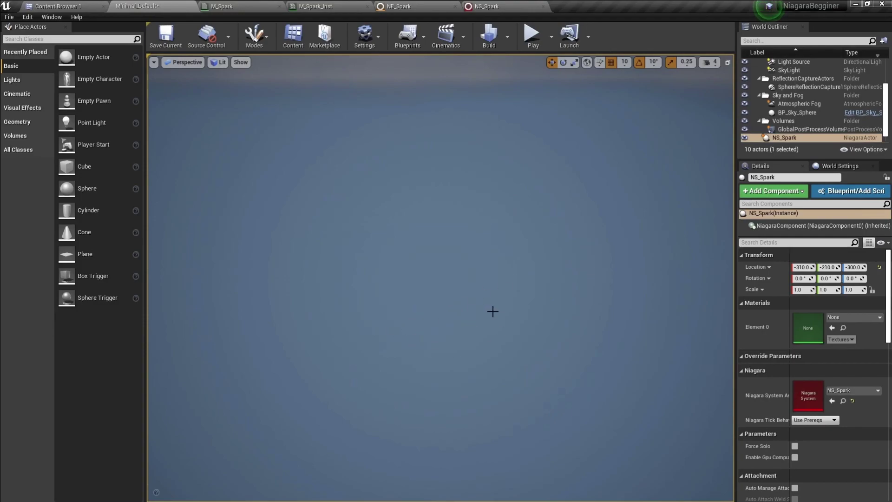
{"action": "key", "text": "g"}
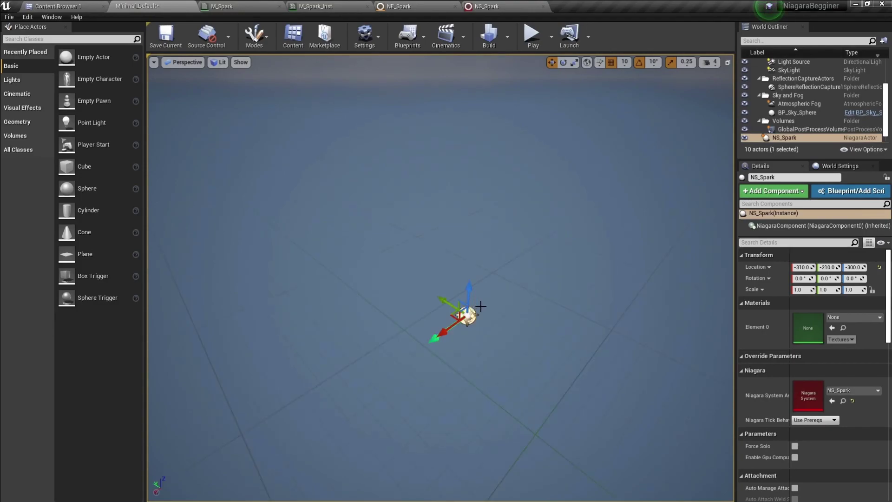
{"action": "key", "text": "g"}
- Set the Loop Behavior in NE_Flare's Emitter State to Infinite and check the burst in the preview
{"action": "left_click", "coordinate": [485, 6]}
{"action": "left_click", "coordinate": [455, 181]}
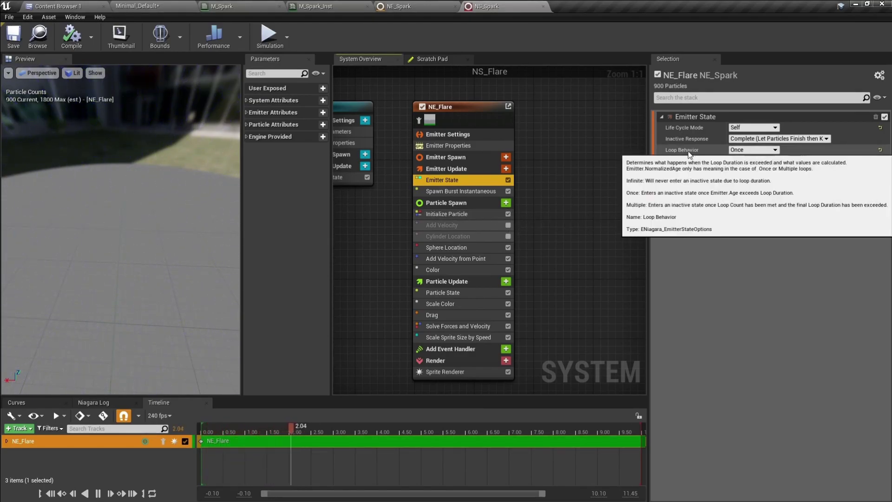
{"action": "left_click", "coordinate": [753, 152]}
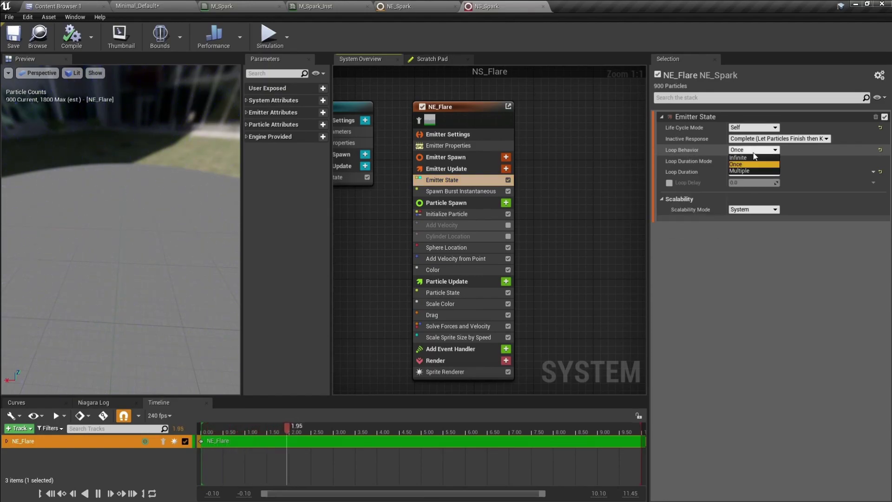
{"action": "left_click", "coordinate": [742, 160]}
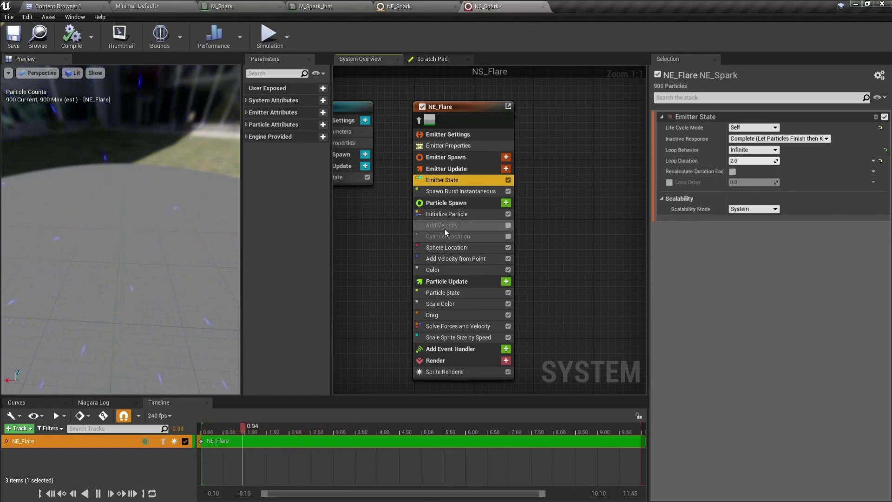
{"action": "right_click_drag", "start_coordinate": [172, 229], "coordinate": [171, 242]}
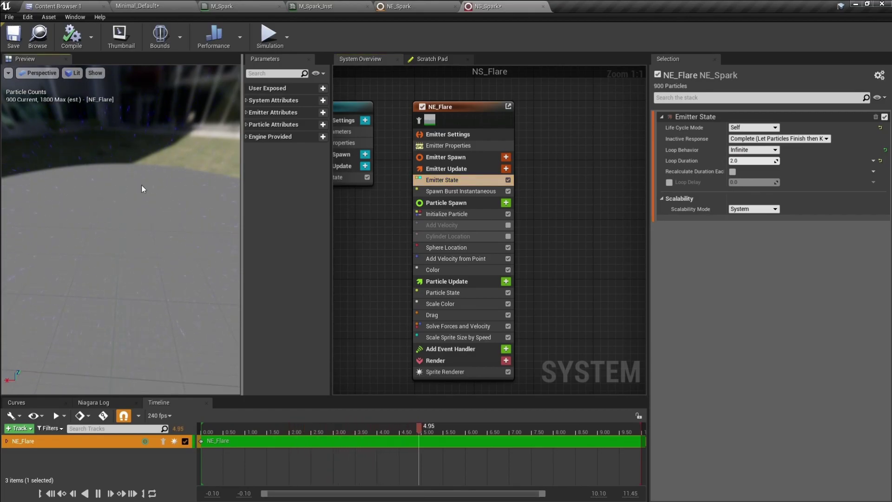
- Inspect the looping NS_Spark burst in the level with and without editor overlays
{"action": "left_click", "coordinate": [137, 7]}
{"action": "right_click_drag", "start_coordinate": [534, 314], "coordinate": [536, 328]}
{"action": "mouse_move", "coordinate": [590, 318]}
{"action": "right_mouse_down"}
{"action": "mouse_move", "coordinate": [591, 329]}
{"action": "mouse_move", "coordinate": [591, 318]}
{"action": "right_mouse_up"}
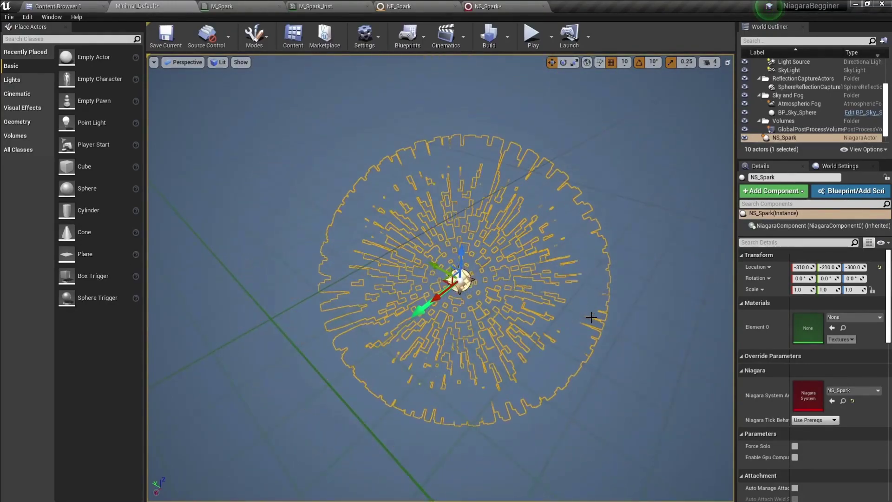
{"action": "key", "text": "g"}
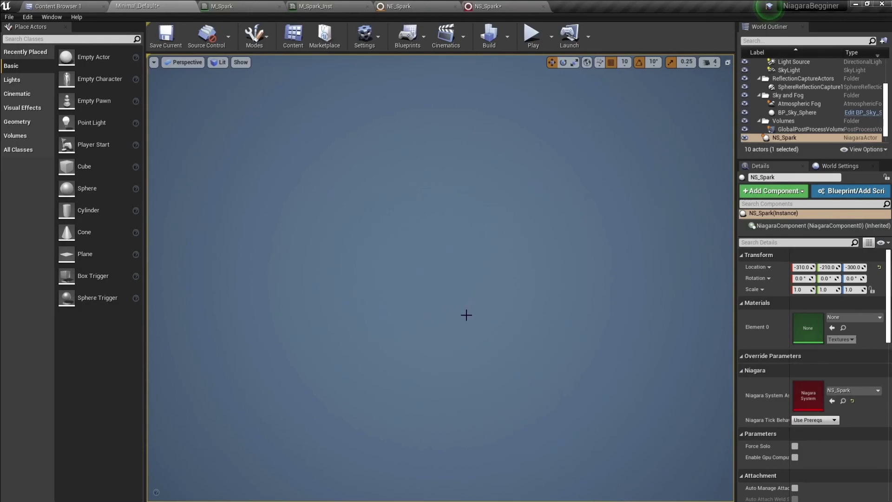
{"action": "key", "text": "g"}
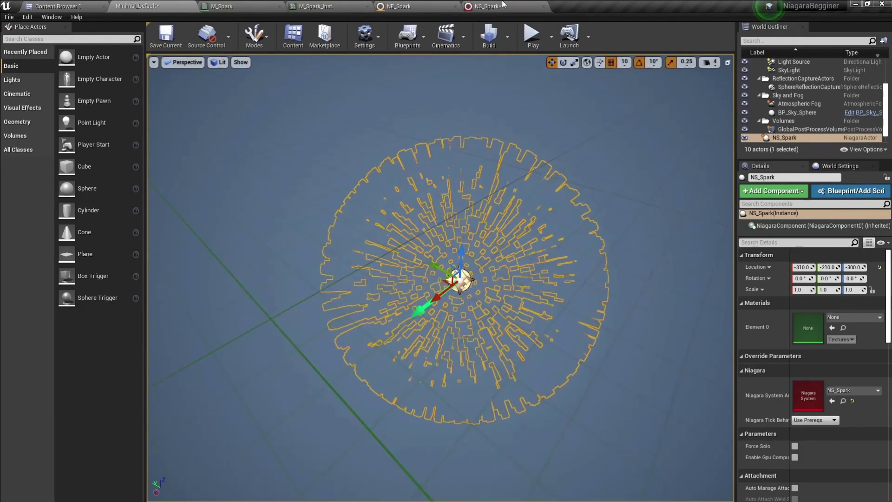
- Set NE_Flare's Color module to a glowing red with R 20.0, G 2.424338 and B 1.429096, and check it in the level
{"action": "left_click", "coordinate": [506, 7]}
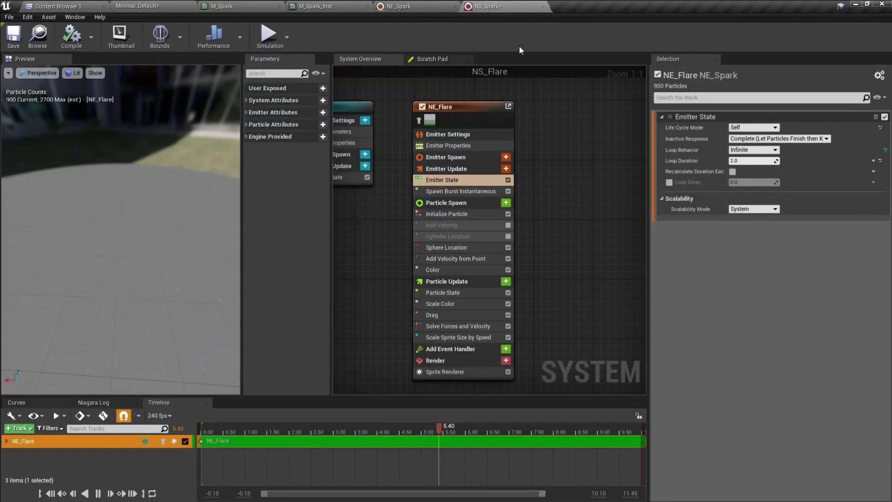
{"action": "left_click", "coordinate": [464, 269]}
{"action": "left_click", "coordinate": [739, 134]}
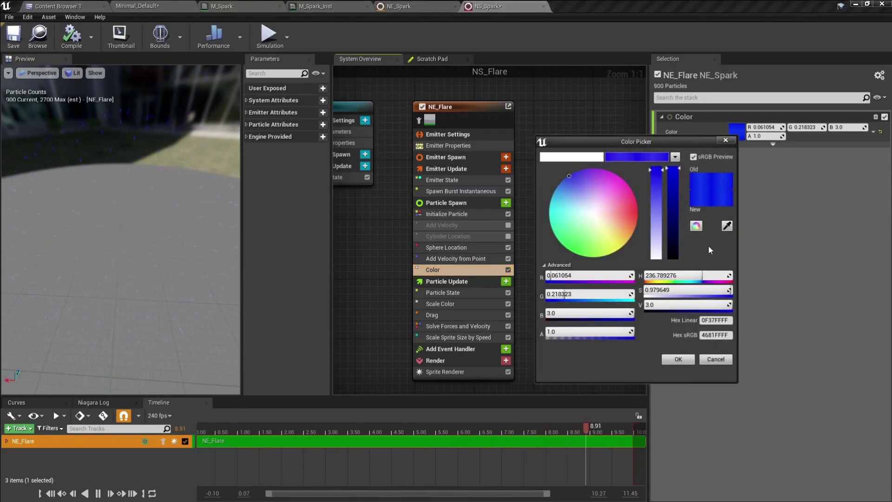
{"action": "left_click", "coordinate": [655, 305]}
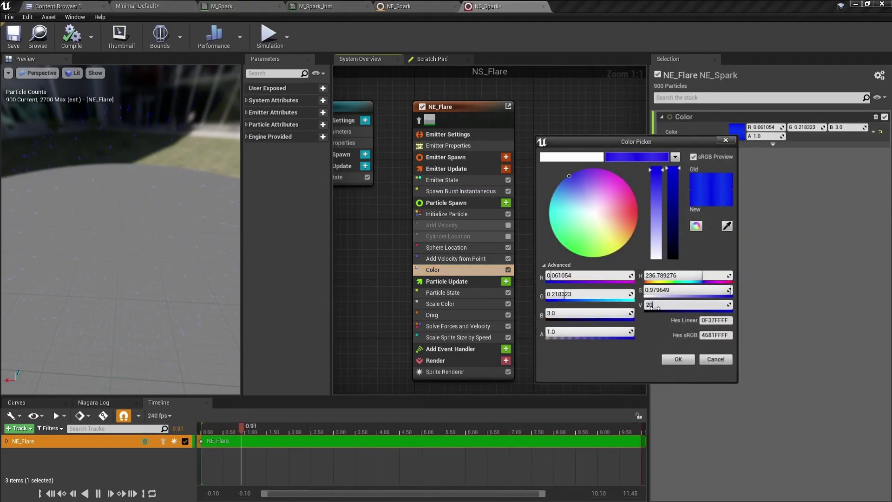
{"action": "type", "text": "20"}
{"action": "key", "text": "Return"}
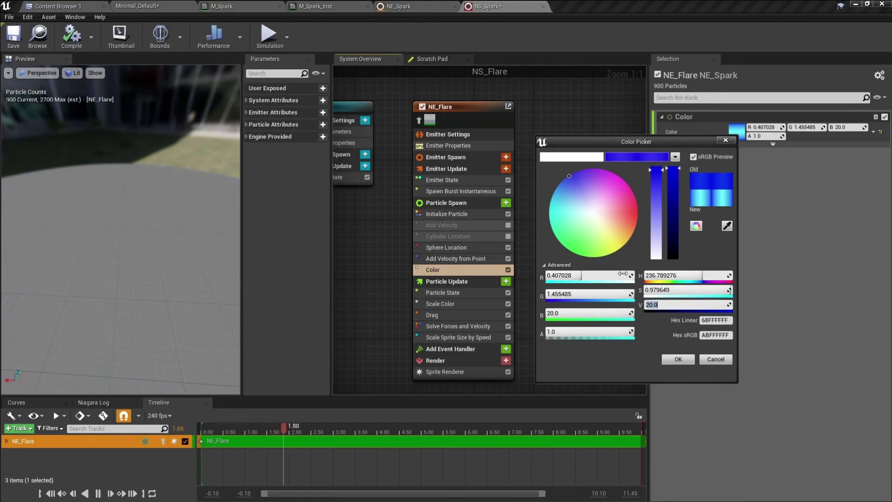
{"action": "left_click", "coordinate": [635, 219]}
{"action": "left_click", "coordinate": [679, 359]}
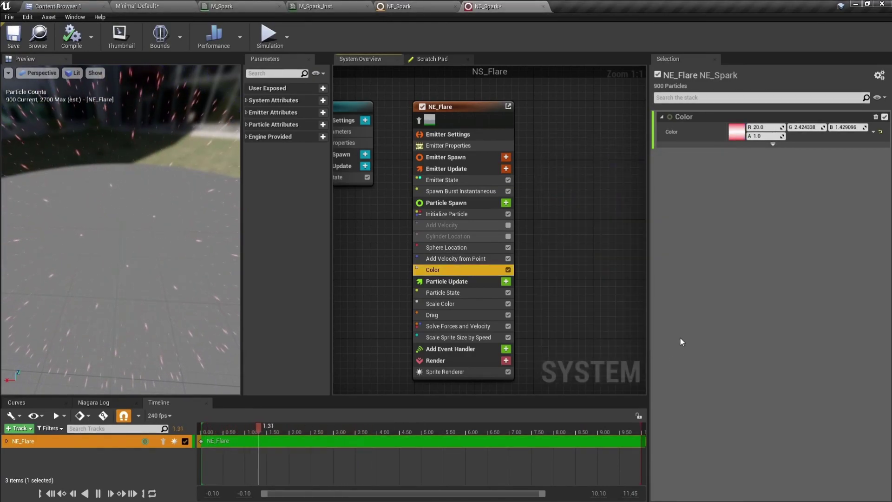
{"action": "left_click", "coordinate": [191, 7]}
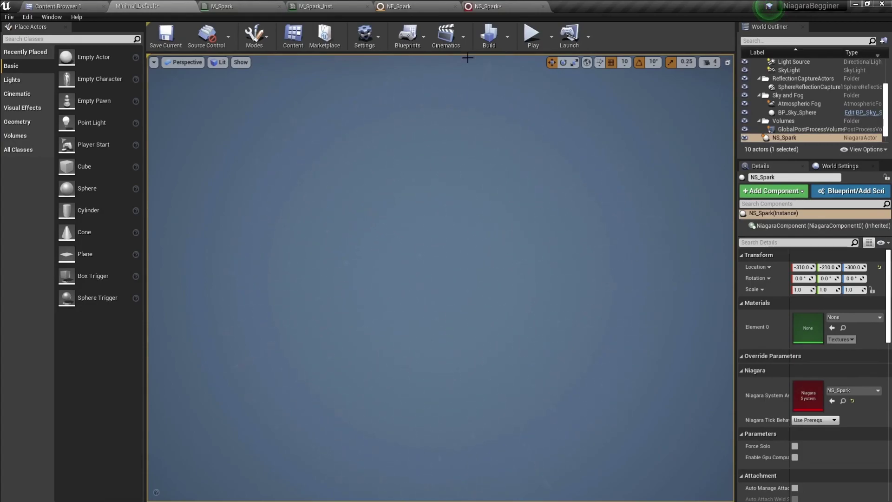
- Set NE_Flare's Emitter State Loop Behavior to Multiple with a Loop Count of 3
{"action": "left_click", "coordinate": [493, 6]}
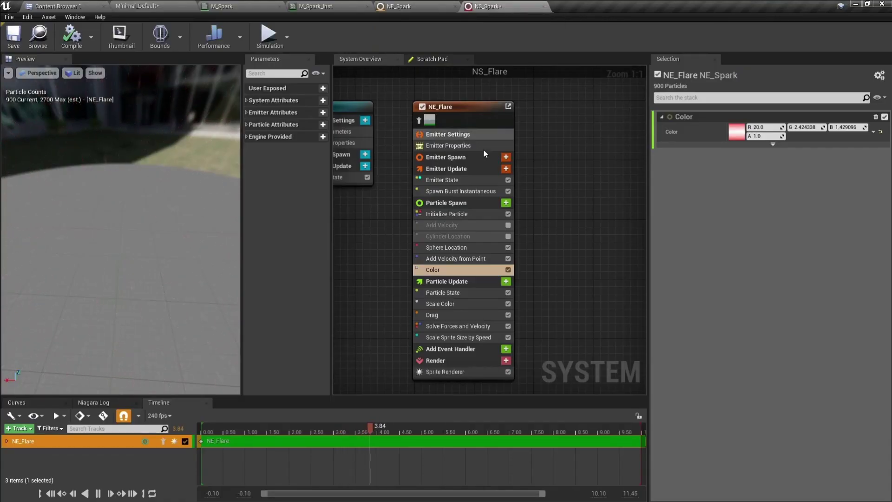
{"action": "left_click", "coordinate": [467, 180]}
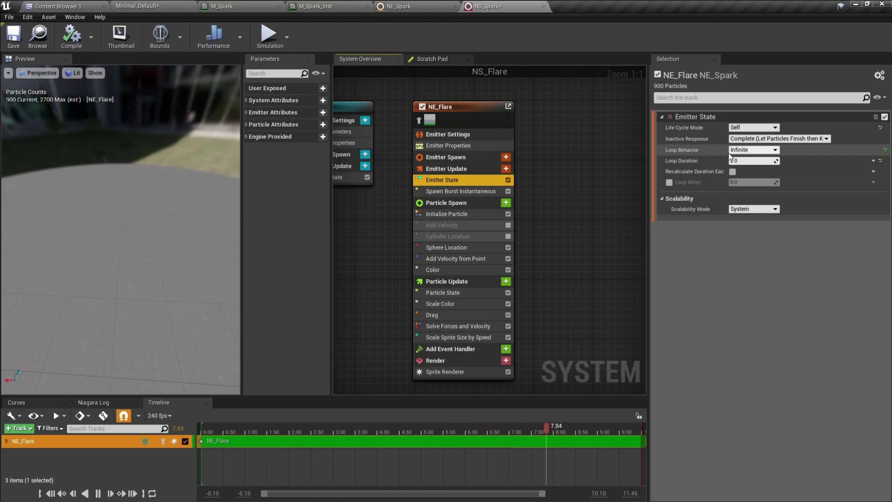
{"action": "left_click", "coordinate": [746, 150]}
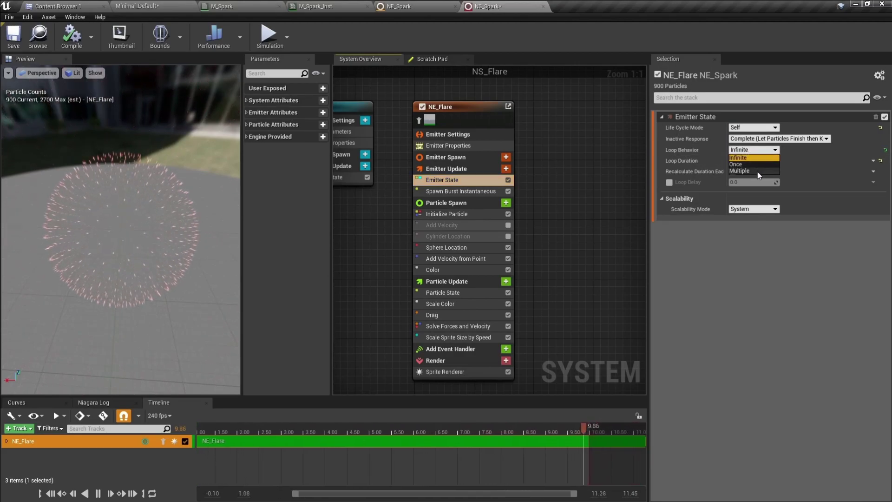
{"action": "left_click", "coordinate": [758, 171]}
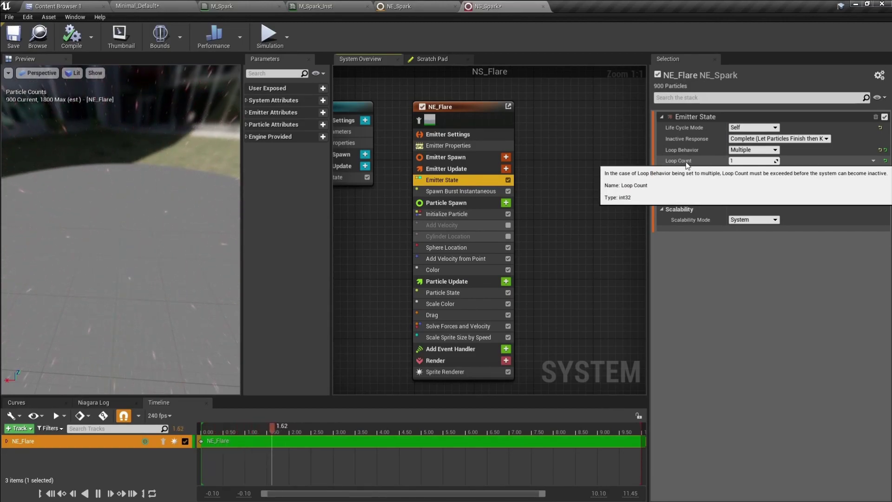
{"action": "left_click", "coordinate": [750, 161]}
{"action": "type", "text": "3"}
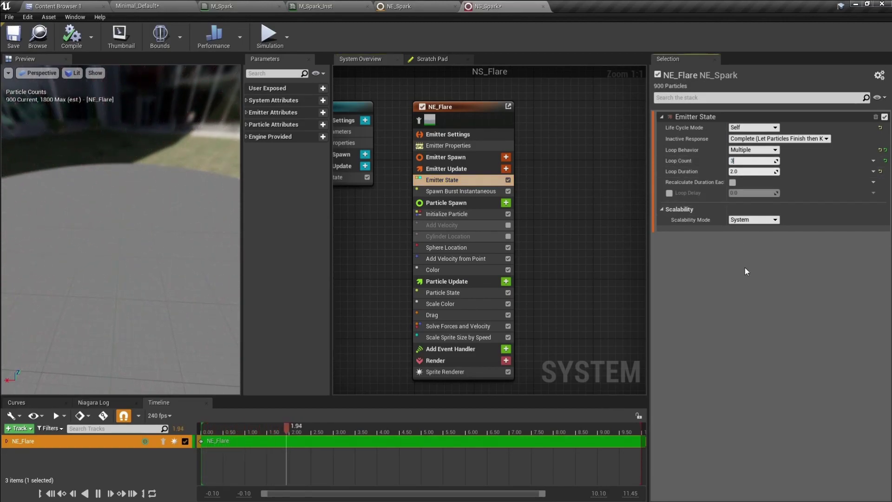
{"action": "key", "text": "Return"}
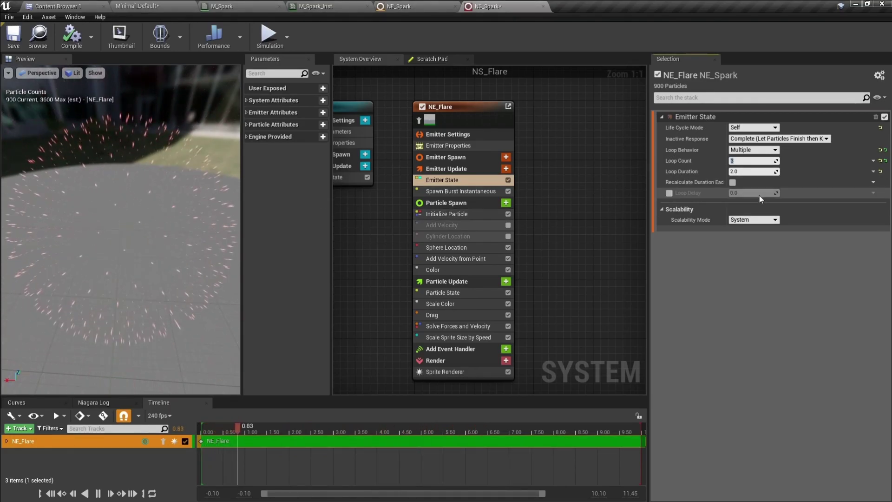
- Try a Loop Duration of 0.2 for NE_Flare, settle on 0.1, and inspect the layered bursts in the preview
{"action": "mouse_move", "coordinate": [694, 176]}
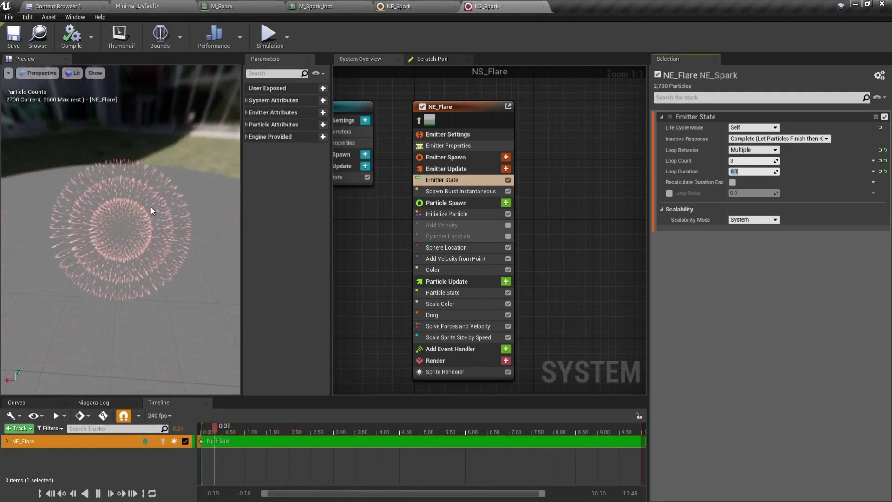
{"action": "type", "text": "2"}
{"action": "key", "text": "Return"}
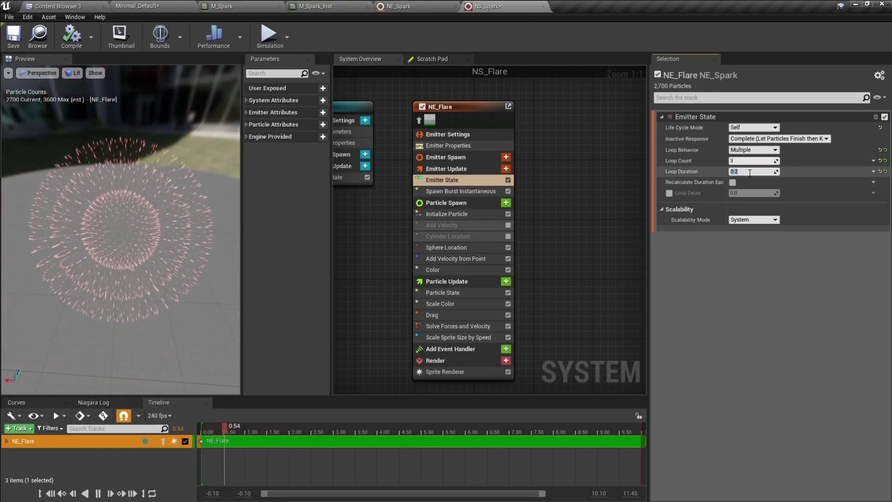
{"action": "type", "text": ".1"}
{"action": "key", "text": "Return"}
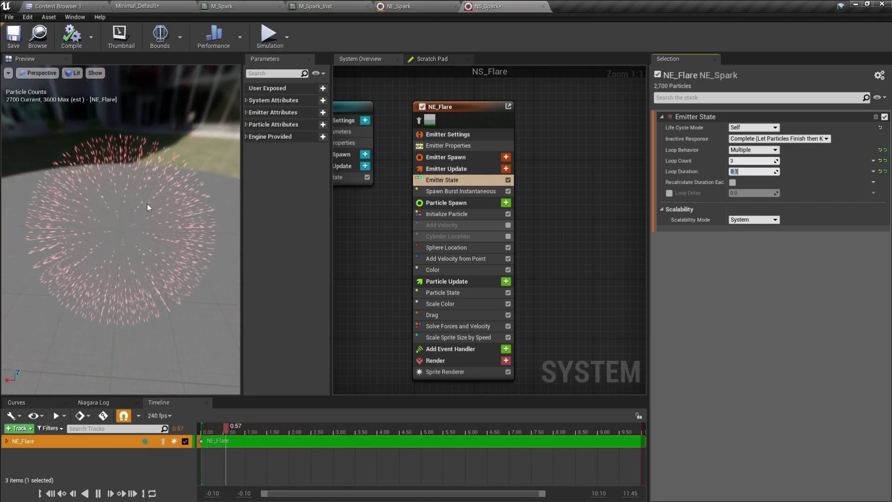
{"action": "left_click_drag", "start_coordinate": [148, 227], "coordinate": [174, 245]}
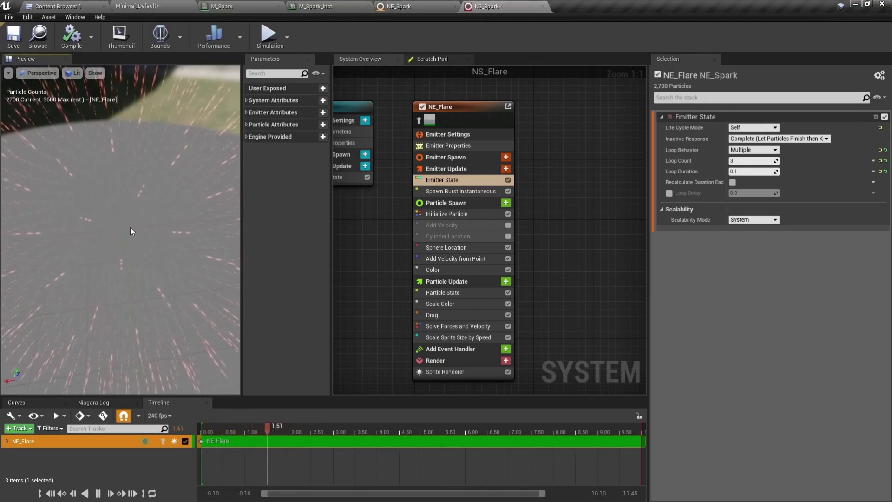
{"action": "left_click_drag", "start_coordinate": [113, 223], "coordinate": [107, 220]}
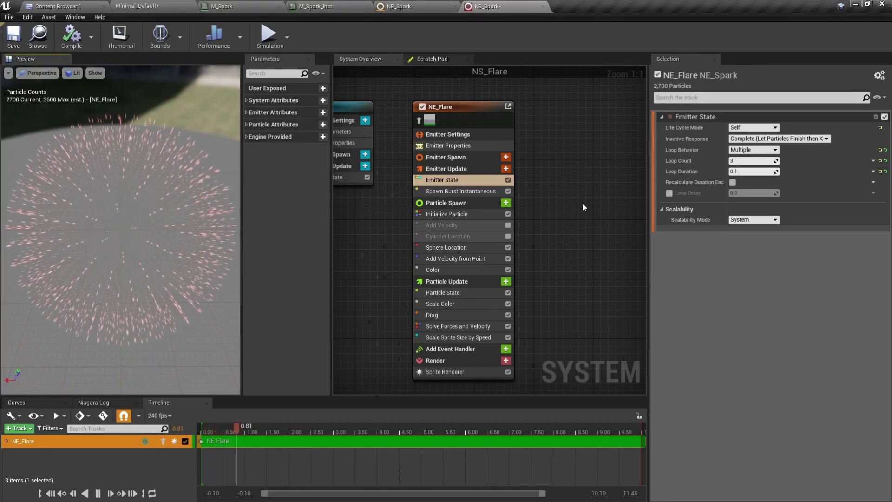
- Pick a blue hue for NE_Flare's Color module and enter a color value of 3
{"action": "left_click", "coordinate": [474, 269]}
{"action": "left_click", "coordinate": [735, 132]}
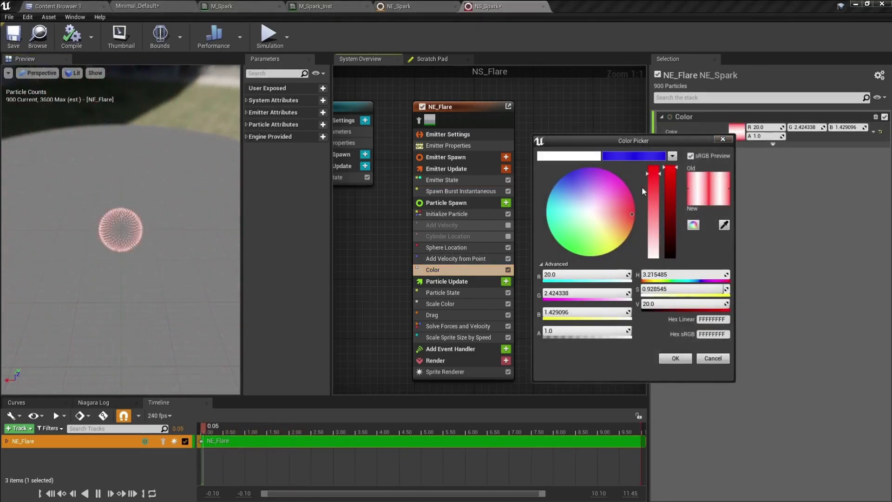
{"action": "left_click", "coordinate": [570, 178]}
{"action": "left_click", "coordinate": [667, 304]}
{"action": "type", "text": "3"}
{"action": "key", "text": "Return"}
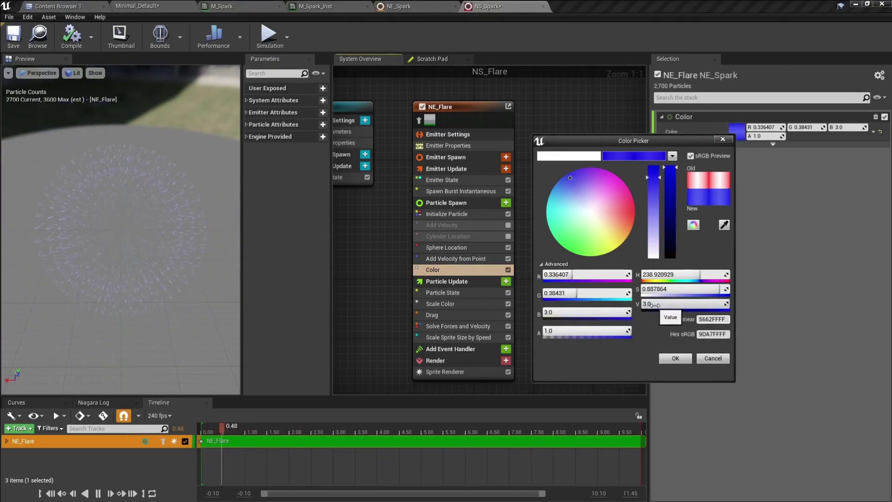
{"action": "left_click", "coordinate": [676, 358]}
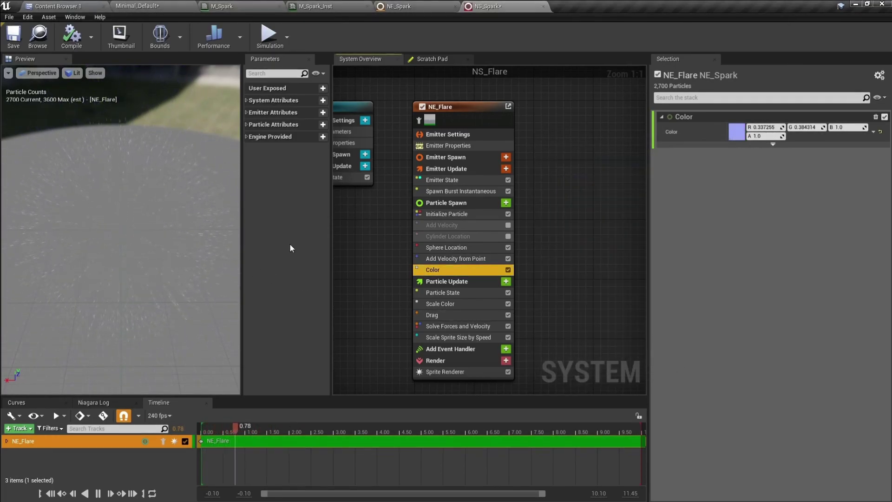
- Set the blue channel of NE_Flare's Color module to 3.0
{"action": "left_click", "coordinate": [737, 132]}
{"action": "left_click", "coordinate": [570, 310]}
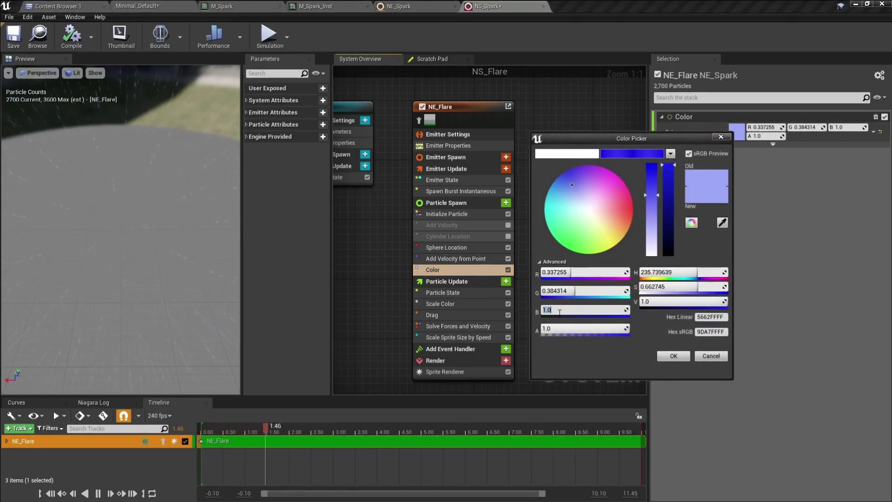
{"action": "type", "text": "3"}
{"action": "left_click", "coordinate": [582, 327]}
{"action": "left_click", "coordinate": [668, 357]}
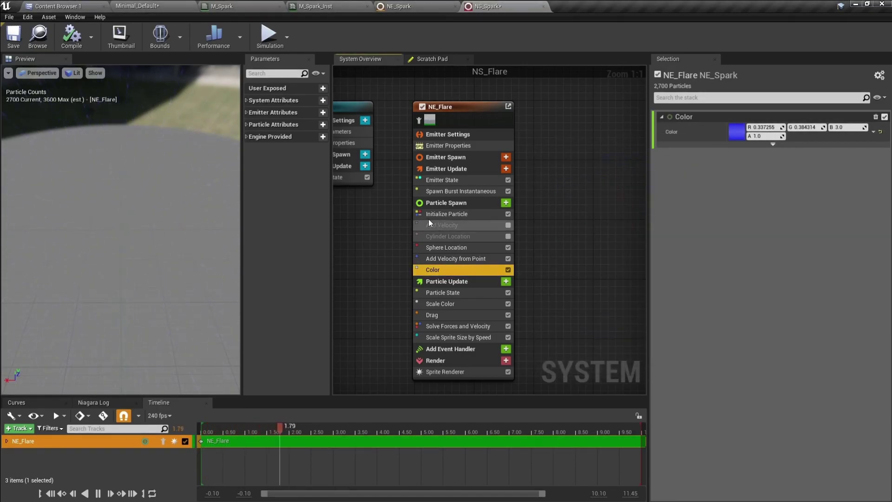
- Shift the Color module to a fully saturated blue with R 0.0, G 0.057966 and B 3.0
{"action": "left_click", "coordinate": [737, 132]}
{"action": "left_click_drag", "start_coordinate": [569, 182], "coordinate": [570, 174]}
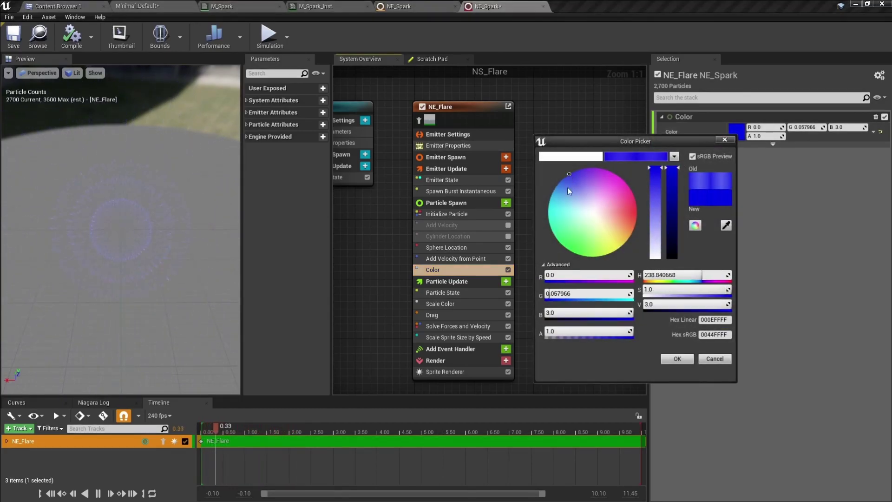
{"action": "left_click", "coordinate": [676, 359]}
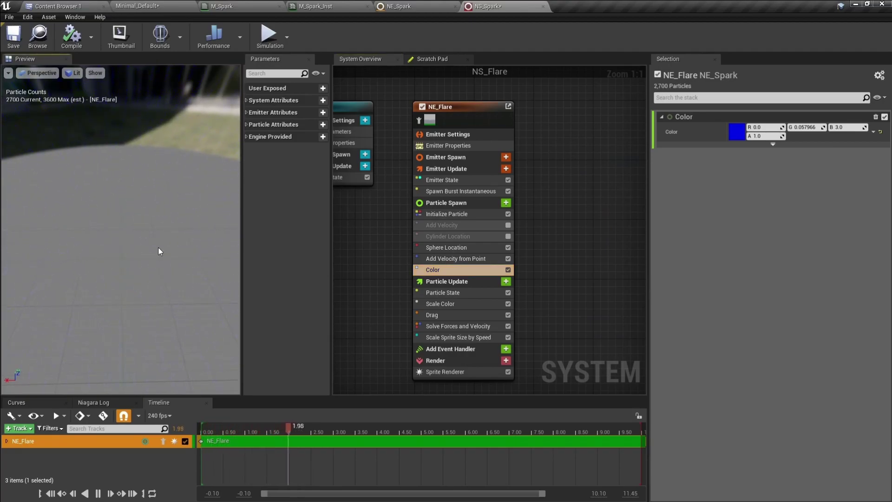
- Lighten NE_Flare's Color module to a pale blue with R 1.456364, G 1.501631 and B 3.0
{"action": "left_click", "coordinate": [738, 132]}
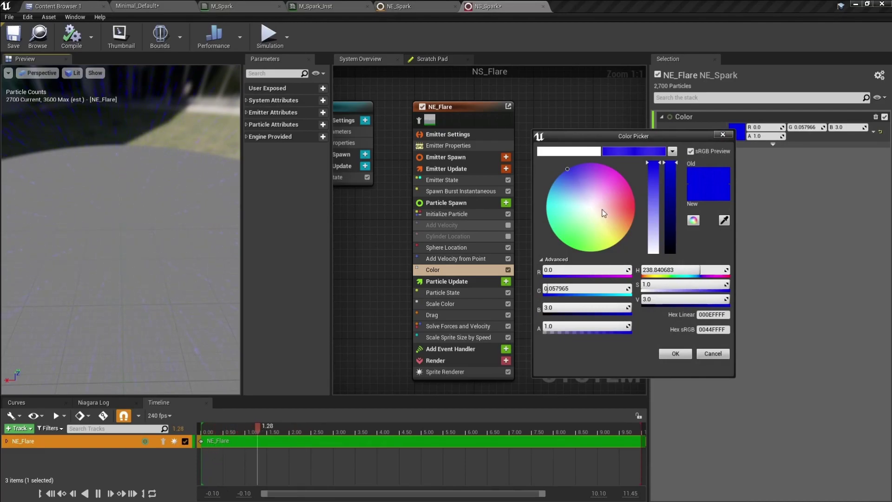
{"action": "left_click", "coordinate": [578, 187]}
{"action": "left_click", "coordinate": [667, 352]}
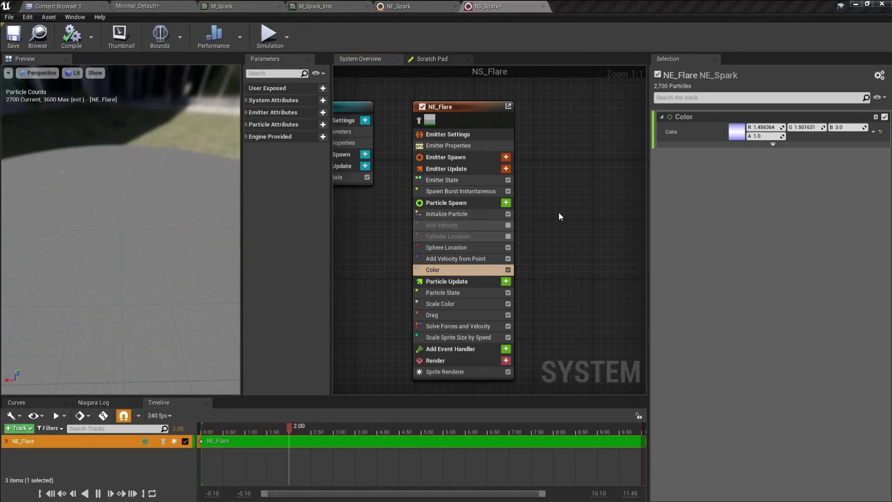
- Make NE_Flare's Initialize Particle Lifetime a Random Range Float from 1.0 to 2.0 and inspect the bursts in the preview
{"action": "left_click", "coordinate": [457, 217]}
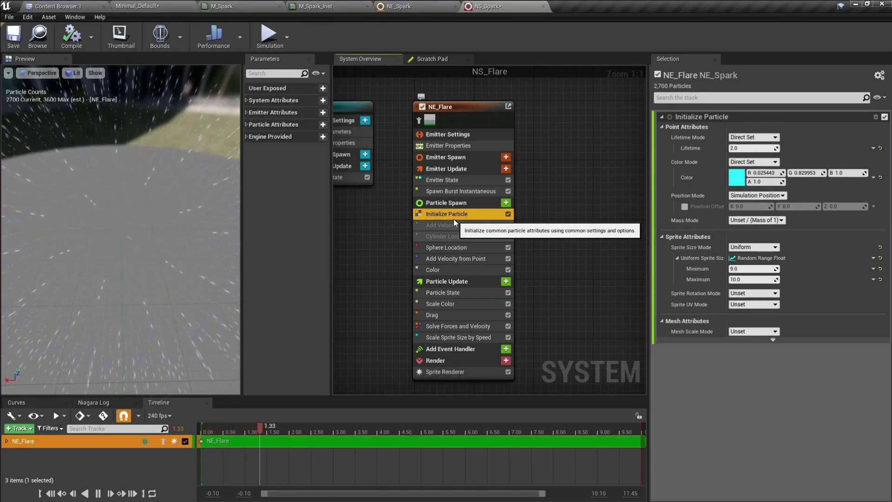
{"action": "left_click_drag", "start_coordinate": [126, 204], "coordinate": [238, 208]}
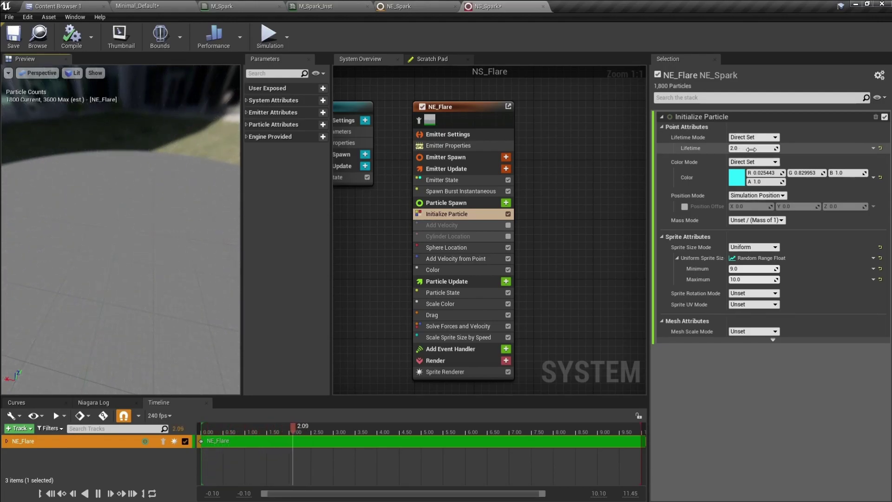
{"action": "left_click", "coordinate": [873, 148]}
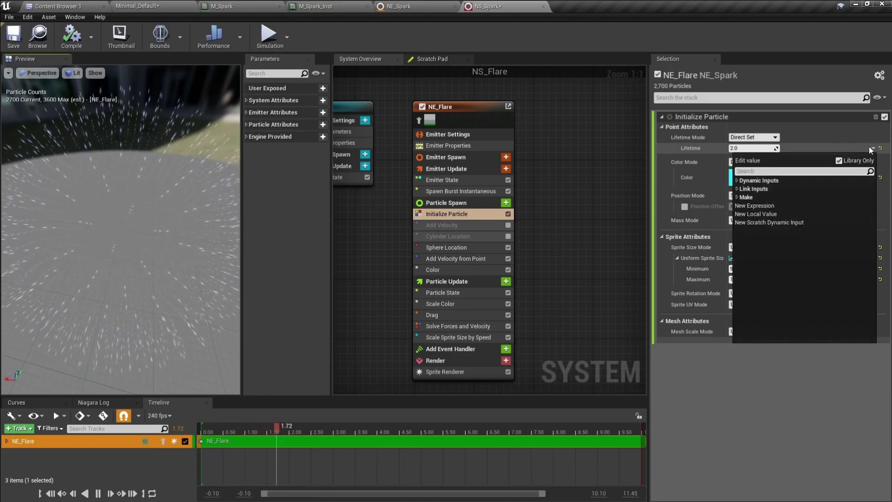
{"action": "type", "text": "rand"}
{"action": "key", "text": "Return"}
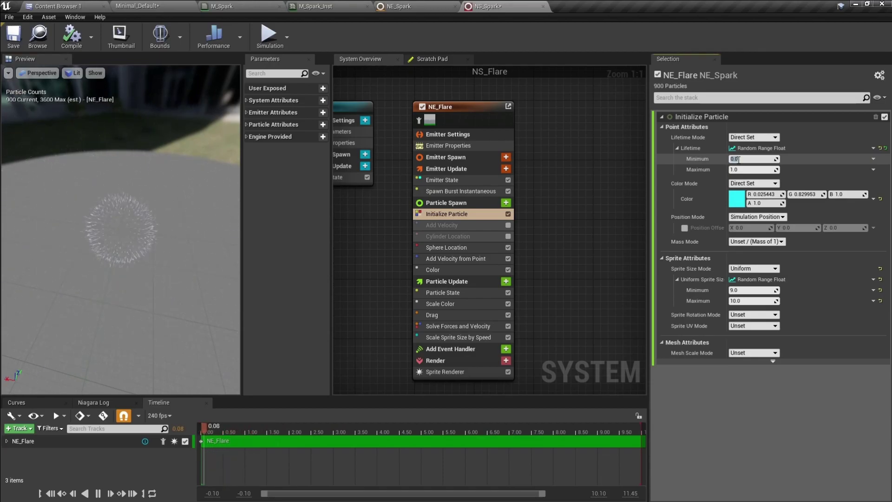
{"action": "type", "text": "1"}
{"action": "key", "text": "Tab"}
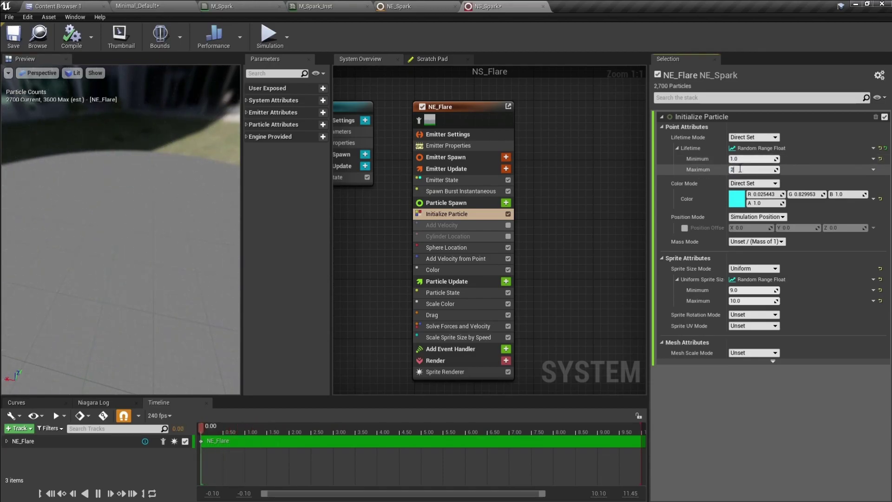
{"action": "key", "text": "Return"}
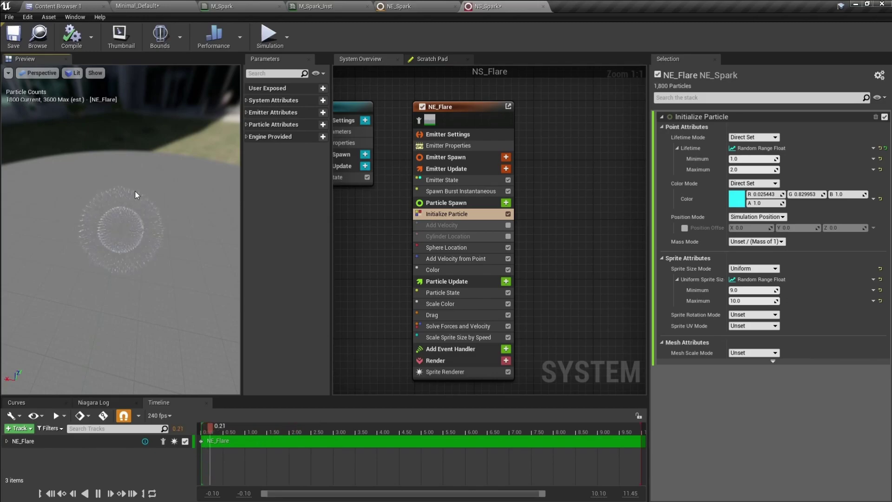
{"action": "left_click_drag", "start_coordinate": [136, 195], "coordinate": [409, 261]}
{"action": "left_click_drag", "start_coordinate": [136, 223], "coordinate": [144, 200]}
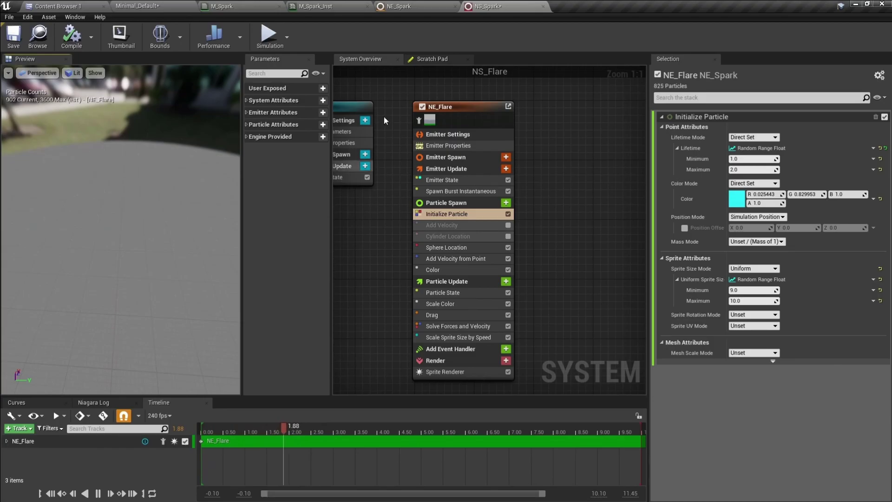
- Return to the Content Browser and save the Minimal_Default level
{"action": "left_click", "coordinate": [55, 6]}
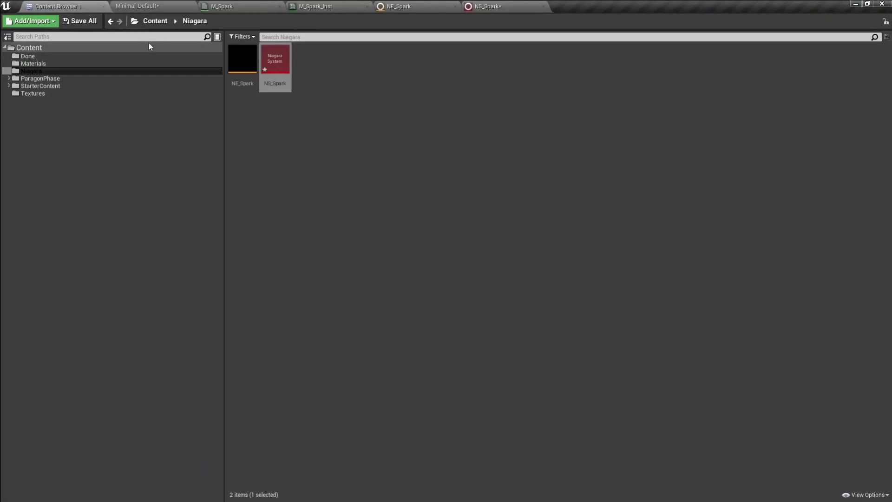
{"action": "left_click", "coordinate": [315, 66]}
{"action": "key", "text": "ctrl+s"}
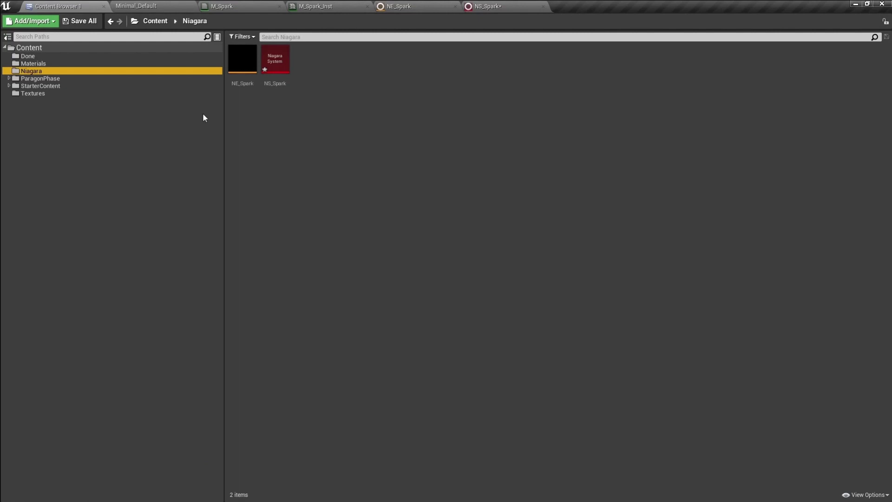
- Create a new material named M_Flare in the Materials folder and open it for editing
{"action": "left_click", "coordinate": [36, 65]}
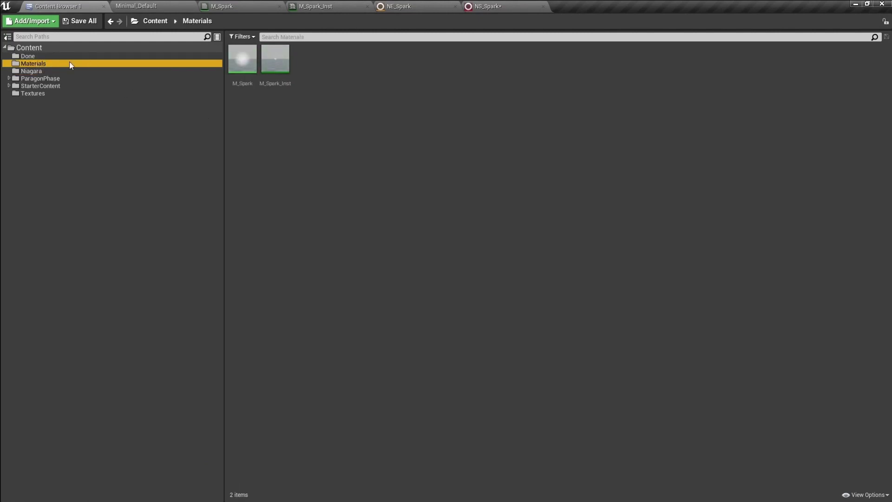
{"action": "right_click", "coordinate": [308, 59]}
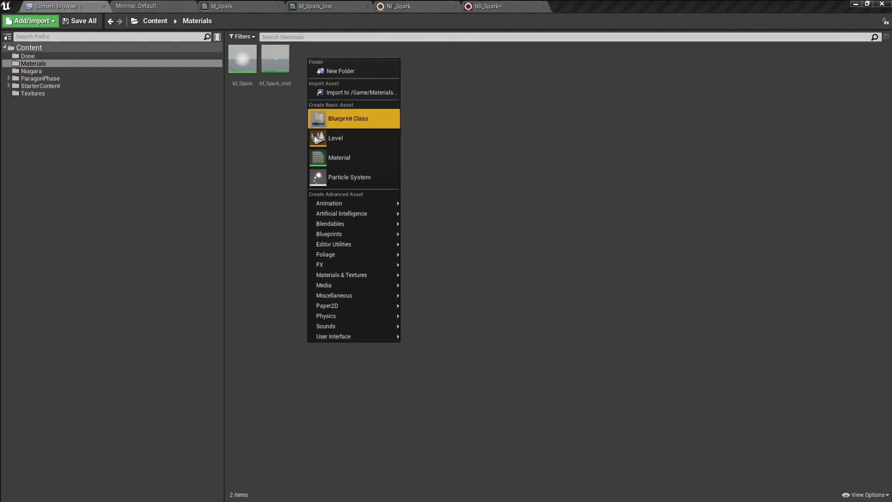
{"action": "left_click", "coordinate": [339, 158]}
{"action": "type", "text": "Flare"}
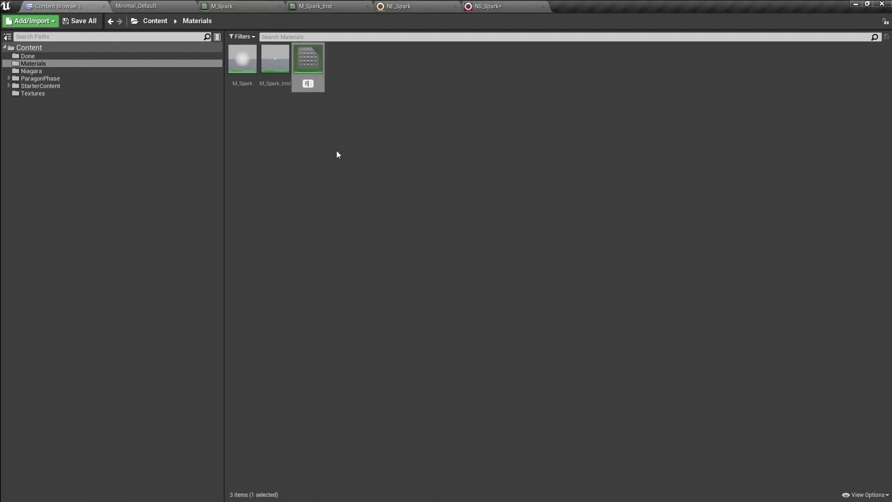
{"action": "key", "text": "BackSpace"}
{"action": "key", "text": "BackSpace"}
{"action": "key", "text": "BackSpace"}
{"action": "key", "text": "BackSpace"}
{"action": "key", "text": "BackSpace"}
{"action": "type", "text": "M_Flare"}
{"action": "key", "text": "Return"}
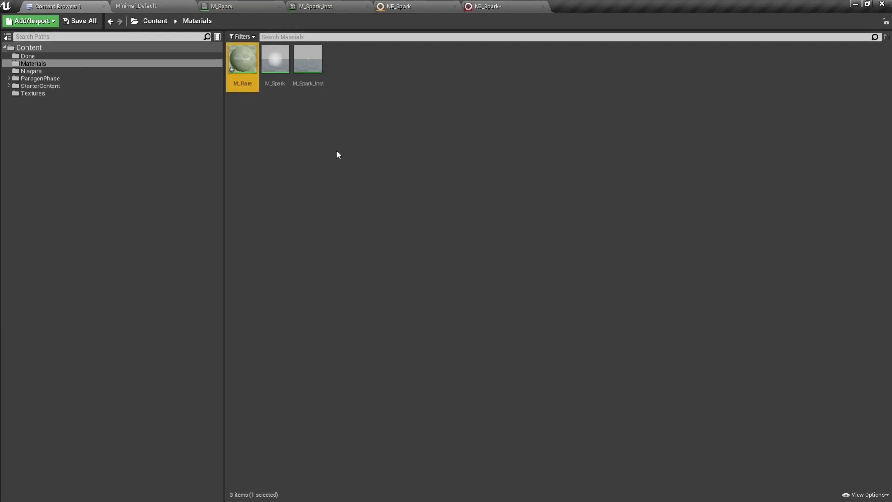
{"action": "key", "text": "Return"}
{"action": "right_click_drag", "start_coordinate": [337, 153], "coordinate": [376, 171]}
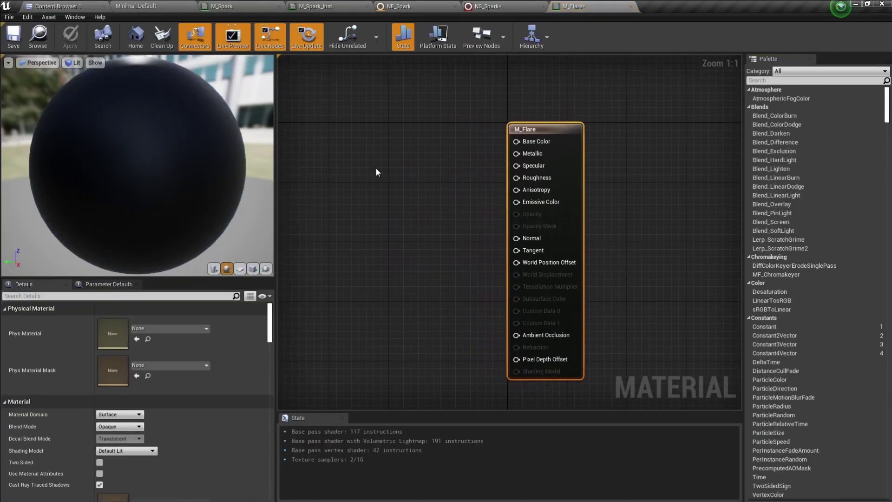
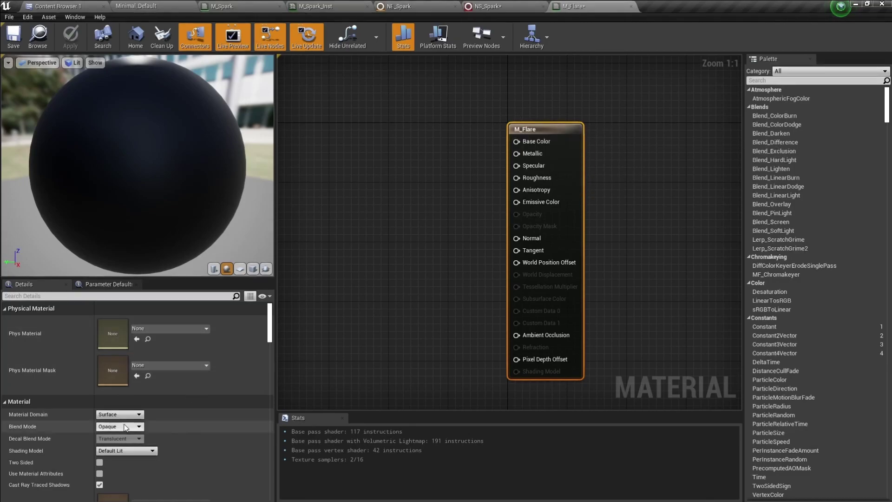
- Set M_Flare to Additive blend mode with the Unlit shading model and enable Two Sided
{"action": "left_click", "coordinate": [137, 424]}
{"action": "left_click", "coordinate": [129, 453]}
{"action": "left_click", "coordinate": [130, 452]}
{"action": "left_click", "coordinate": [102, 368]}
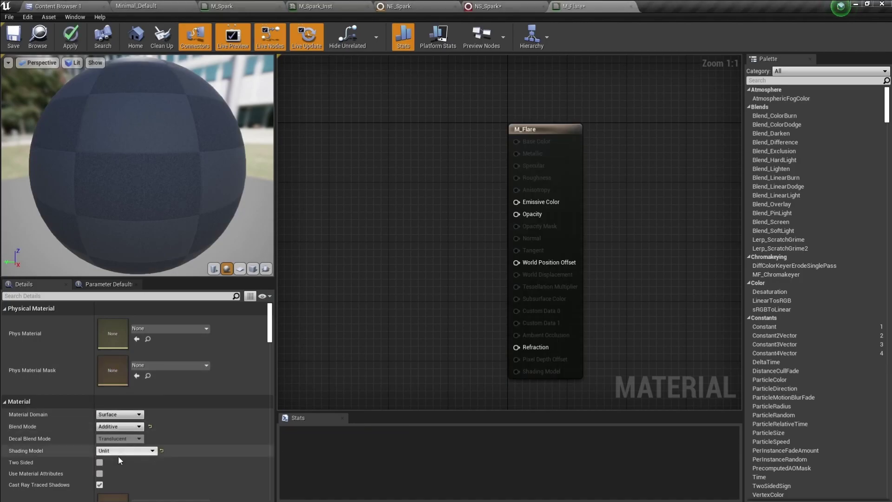
{"action": "left_click", "coordinate": [99, 462]}
{"action": "right_click_drag", "start_coordinate": [401, 220], "coordinate": [463, 234]}
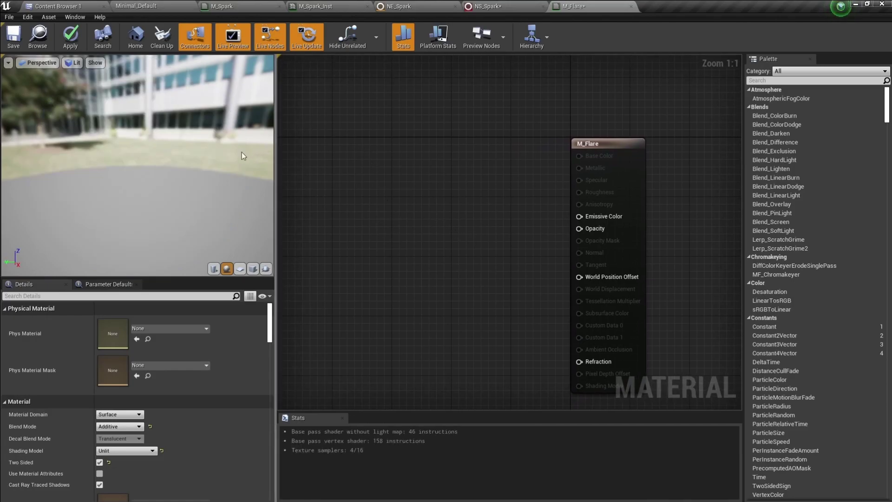
- Add the T_Flare and T_GalaxyNoise03 textures from the Textures folder to the M_Flare graph as texture samples
{"action": "left_click", "coordinate": [54, 6]}
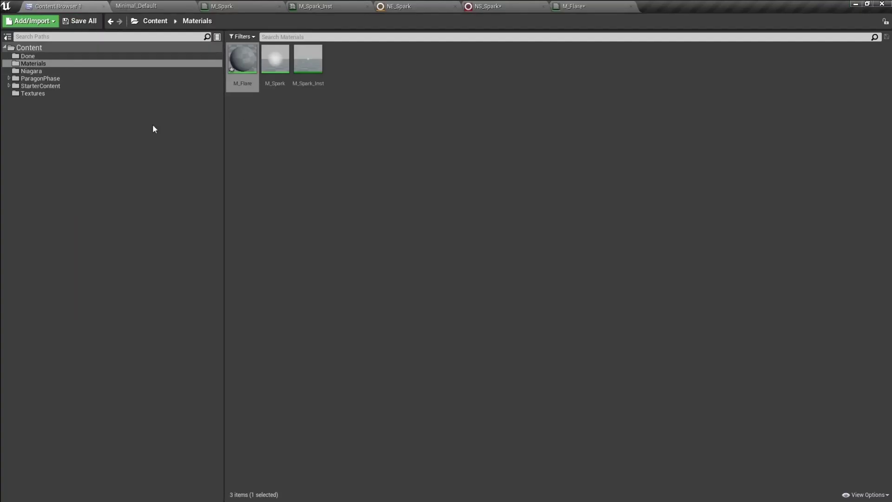
{"action": "left_click", "coordinate": [30, 93]}
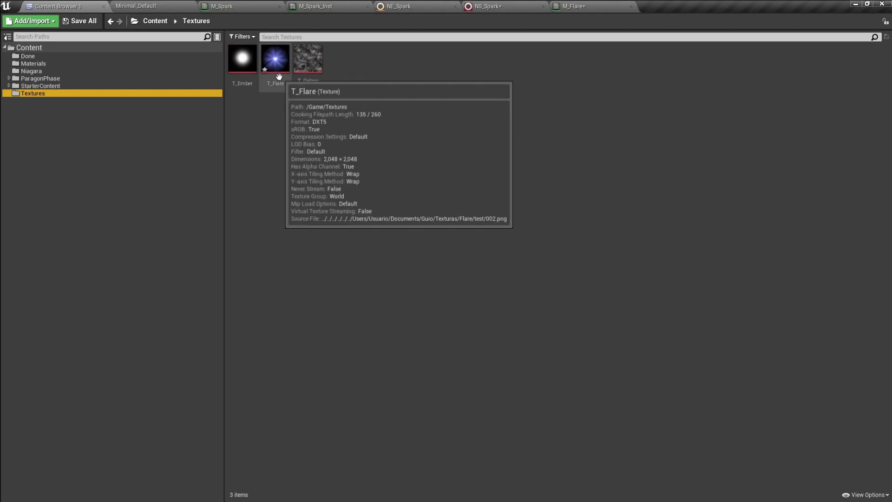
{"action": "left_click", "coordinate": [361, 80]}
{"action": "left_click", "coordinate": [276, 59]}
{"action": "left_click", "coordinate": [304, 64], "text": "ctrl"}
{"action": "left_click_drag", "start_coordinate": [303, 64], "coordinate": [363, 185]}
{"action": "left_click", "coordinate": [387, 187]}
- Separate the two texture samples, placing T_Flare above T_GalaxyNoise03
{"action": "right_click_drag", "start_coordinate": [401, 163], "coordinate": [576, 148]}
{"action": "left_click_drag", "start_coordinate": [579, 180], "coordinate": [370, 197]}
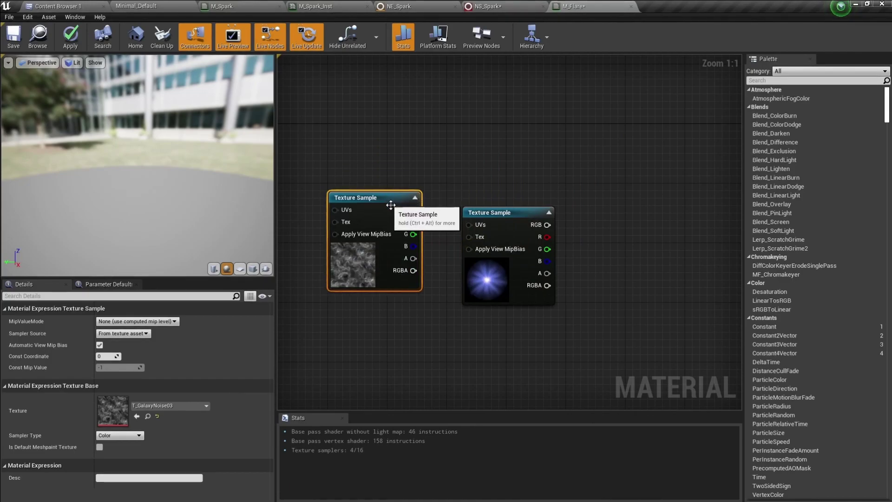
{"action": "left_click", "coordinate": [520, 212]}
{"action": "left_click_drag", "start_coordinate": [521, 212], "coordinate": [429, 71]}
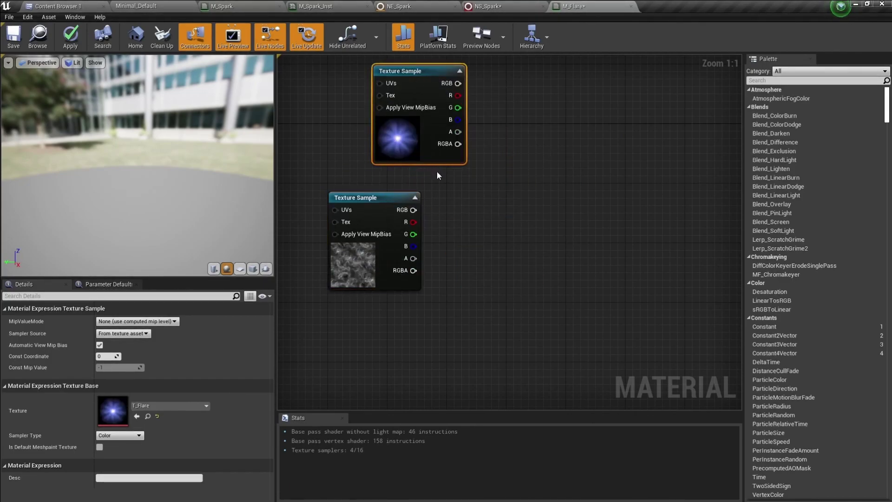
{"action": "right_click_drag", "start_coordinate": [453, 173], "coordinate": [481, 205]}
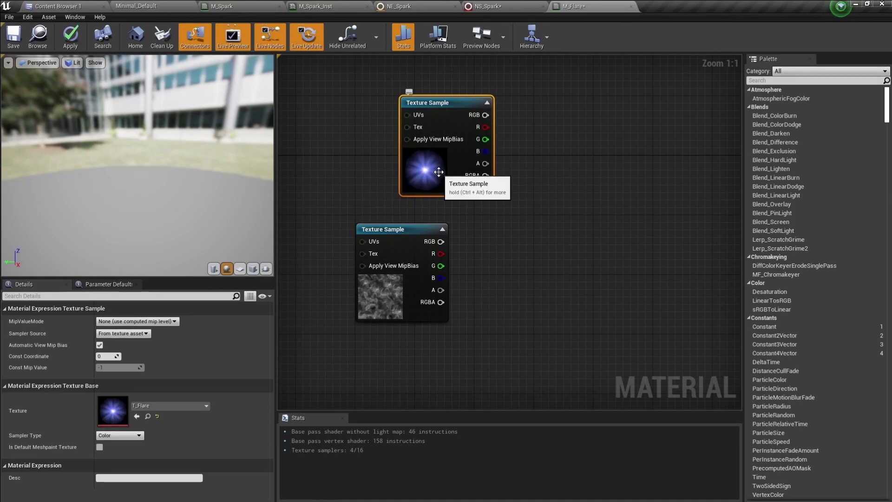
{"action": "left_click", "coordinate": [385, 300]}
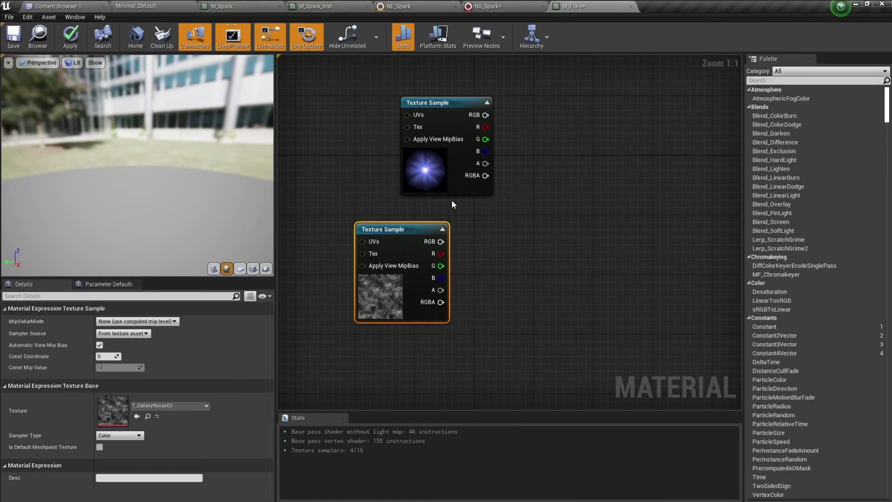
- Connect the T_GalaxyNoise03 sample's RGB output to Emissive Color and preview the material on a plane
{"action": "right_click_drag", "start_coordinate": [555, 381], "coordinate": [482, 373]}
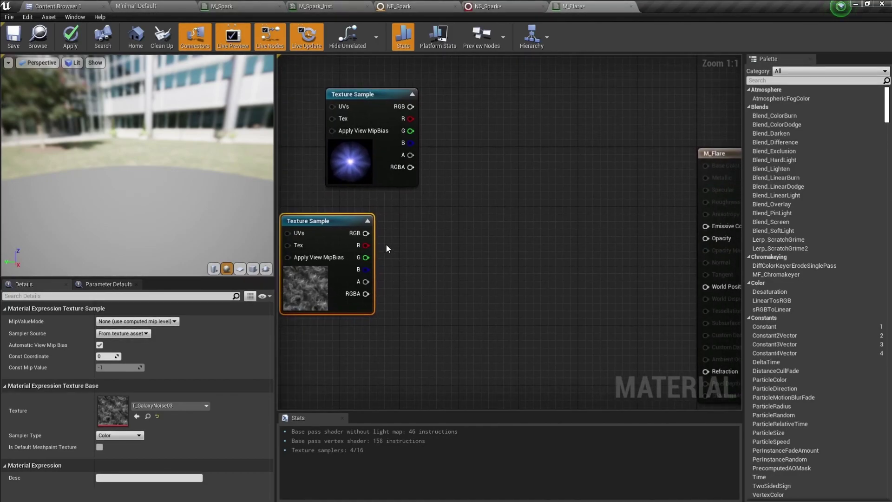
{"action": "left_click_drag", "start_coordinate": [644, 240], "coordinate": [703, 231]}
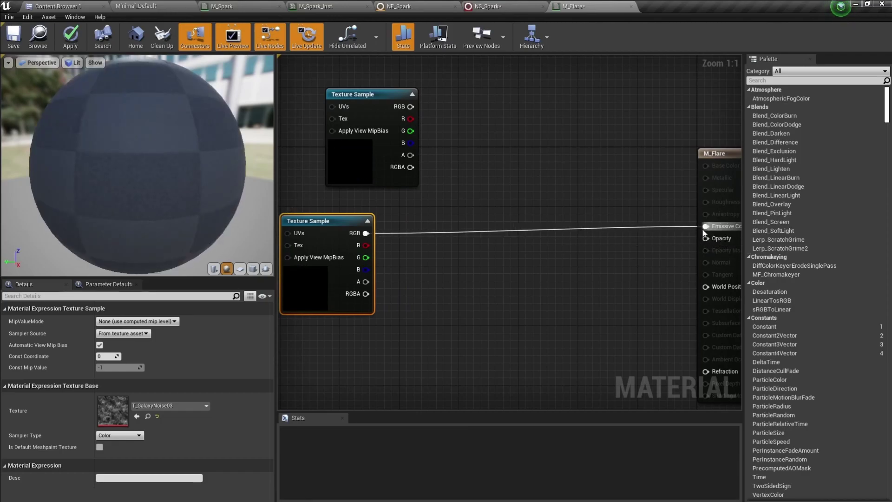
{"action": "left_click", "coordinate": [239, 269]}
{"action": "mouse_move", "coordinate": [187, 171]}
{"action": "left_mouse_down"}
{"action": "mouse_move", "coordinate": [200, 166]}
{"action": "mouse_move", "coordinate": [171, 175]}
{"action": "left_mouse_up"}
{"action": "scroll", "coordinate": [188, 171], "scroll_direction": "down", "scroll_amount": 2}
- Add a VectorToRadialValue node to the left of the T_GalaxyNoise03 sample, leaving a gap between them
{"action": "right_click_drag", "start_coordinate": [492, 219], "coordinate": [688, 243]}
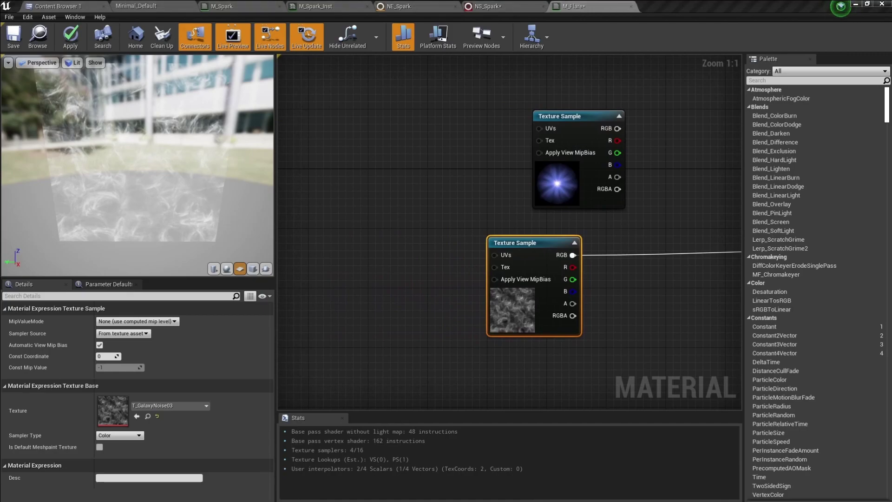
{"action": "right_click_drag", "start_coordinate": [333, 268], "coordinate": [437, 266]}
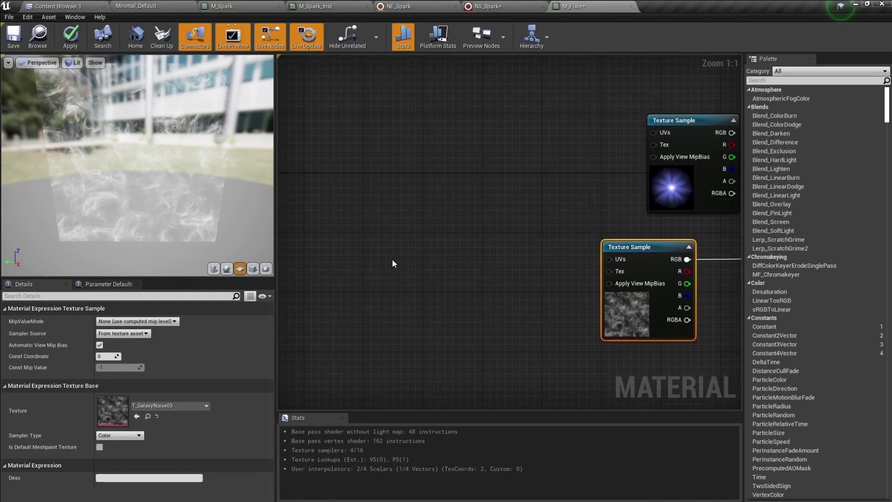
{"action": "right_click", "coordinate": [337, 259]}
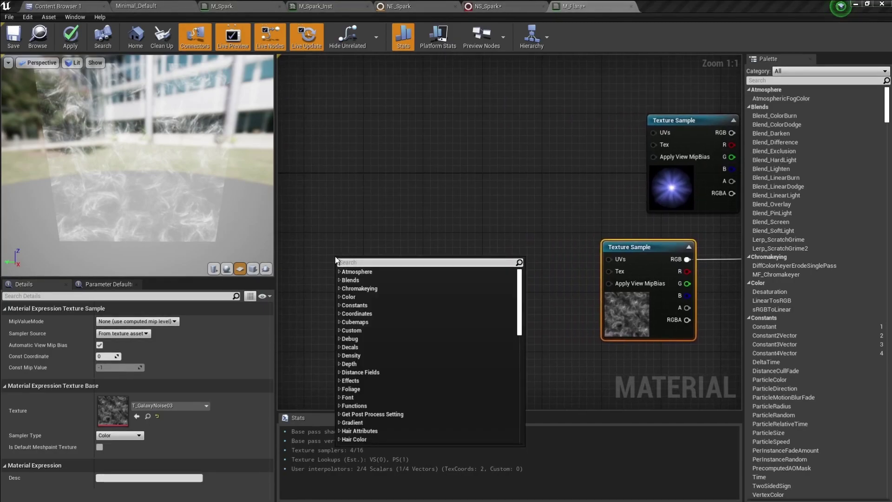
{"action": "type", "text": "vector to"}
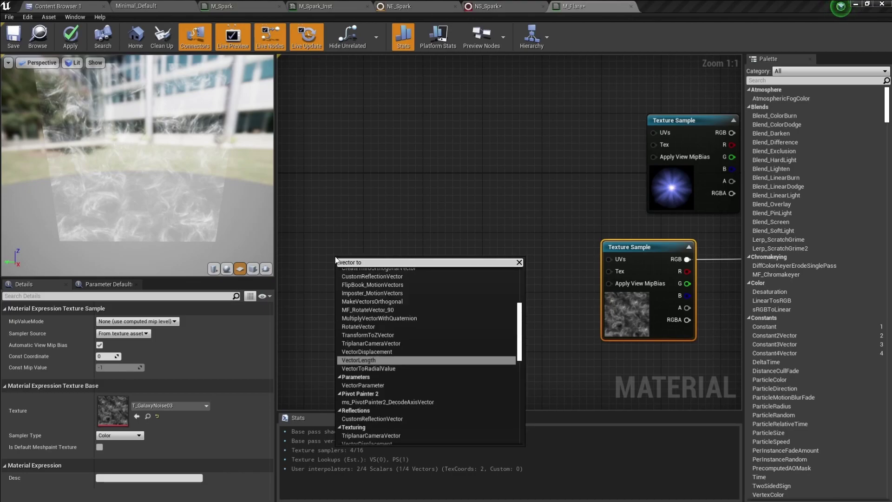
{"action": "type", "text": " radial"}
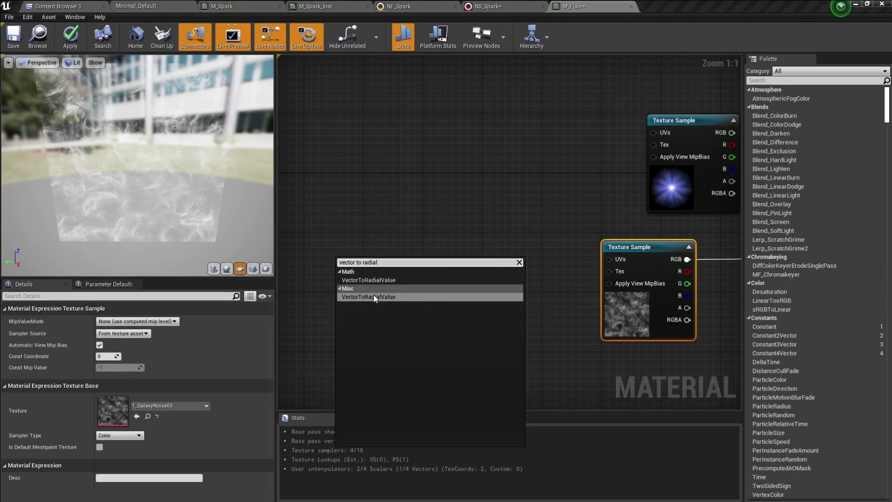
{"action": "left_click", "coordinate": [373, 296]}
{"action": "left_click_drag", "start_coordinate": [418, 263], "coordinate": [355, 245]}
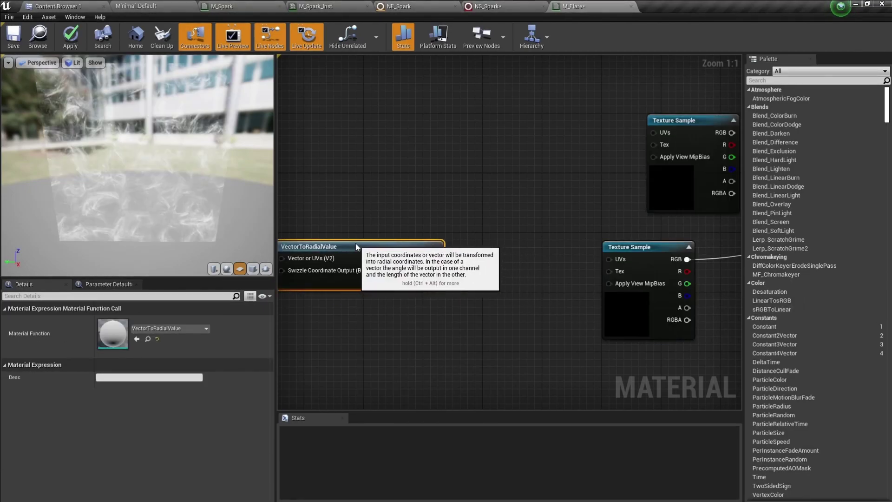
- Add a Panner node between VectorToRadialValue and the T_GalaxyNoise03 sample
{"action": "left_click", "coordinate": [467, 263]}
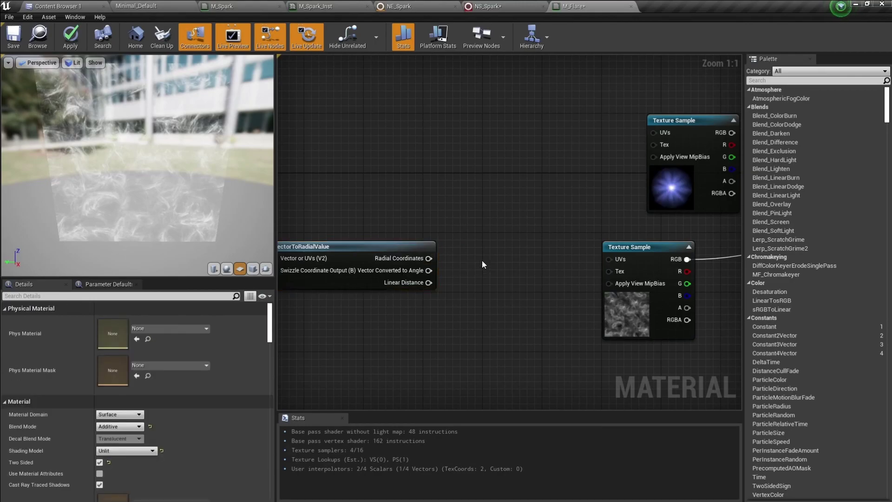
{"action": "key", "text": "p"}
{"action": "left_click", "coordinate": [482, 260]}
{"action": "left_click", "coordinate": [355, 242]}
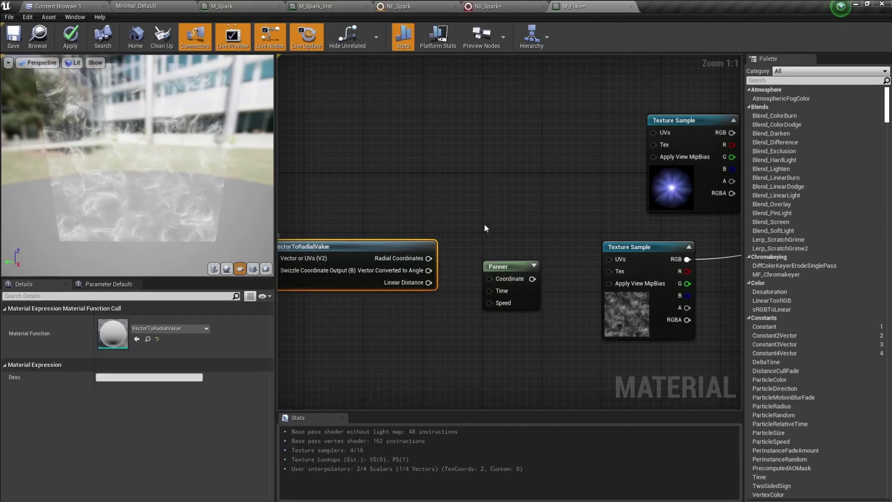
- Wire VectorToRadialValue's Radial Coordinates through the Panner into the T_GalaxyNoise03 sample's UVs, and line the nodes up closer together
{"action": "left_click", "coordinate": [513, 266]}
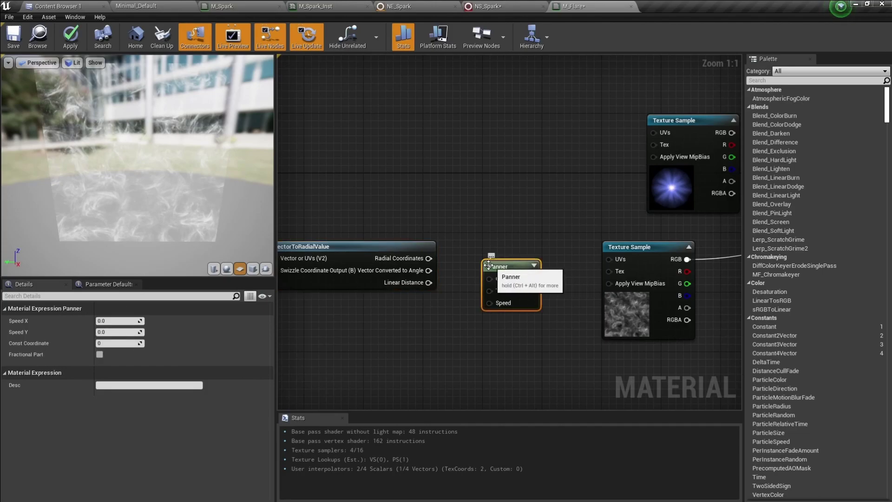
{"action": "left_click_drag", "start_coordinate": [424, 259], "coordinate": [531, 279]}
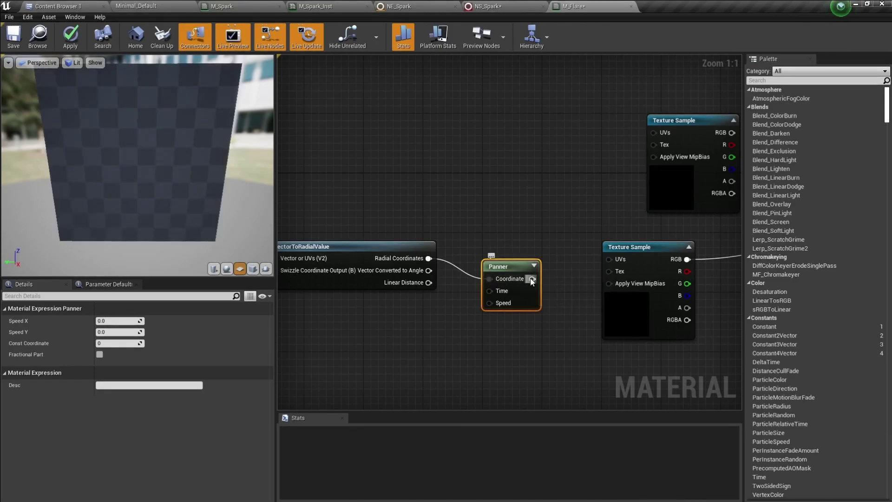
{"action": "left_click_drag", "start_coordinate": [611, 264], "coordinate": [612, 260]}
{"action": "left_click_drag", "start_coordinate": [501, 265], "coordinate": [508, 256]}
{"action": "left_click_drag", "start_coordinate": [404, 246], "coordinate": [435, 249]}
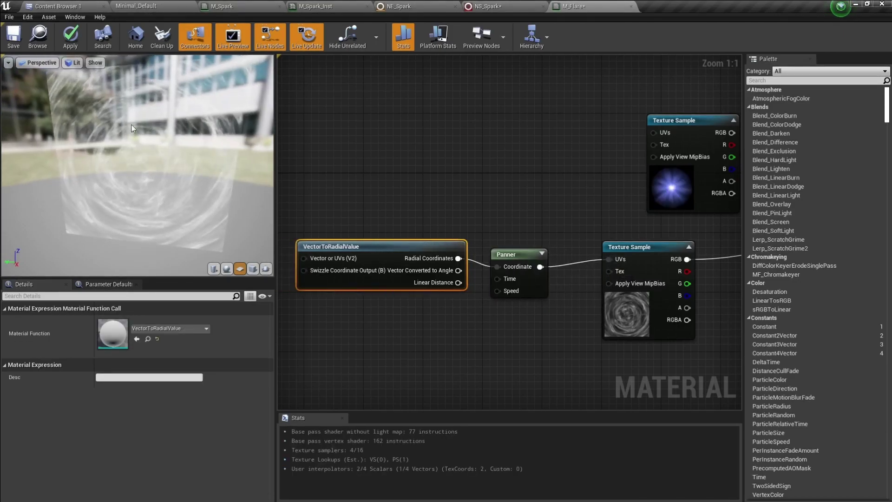
- Set the Panner node's Speed Y to -0.64 and check the radial motion on the preview plane
{"action": "mouse_move", "coordinate": [184, 146]}
{"action": "left_mouse_down"}
{"action": "mouse_move", "coordinate": [260, 143]}
{"action": "mouse_move", "coordinate": [193, 141]}
{"action": "left_mouse_up"}
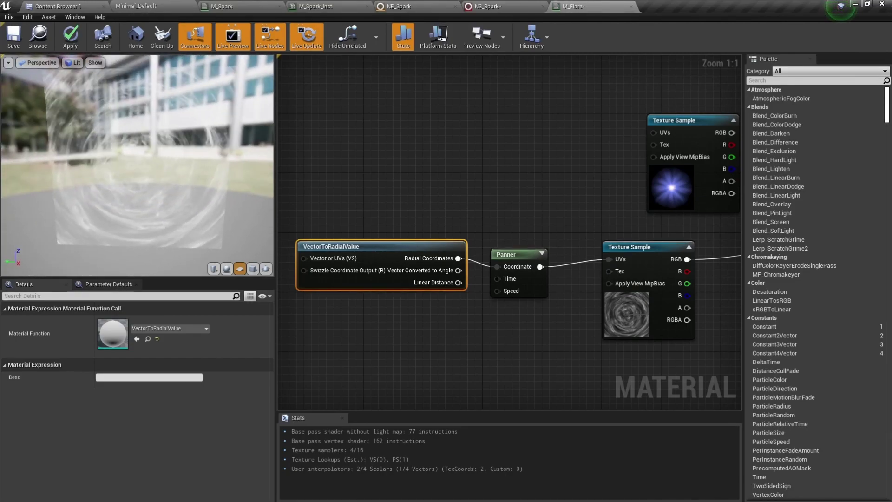
{"action": "left_click", "coordinate": [632, 325]}
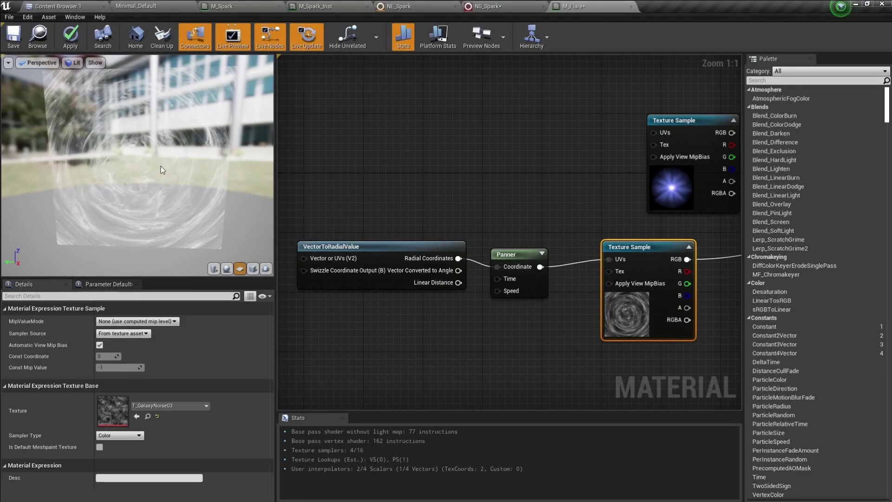
{"action": "mouse_move", "coordinate": [191, 168]}
{"action": "left_mouse_down"}
{"action": "mouse_move", "coordinate": [140, 170]}
{"action": "mouse_move", "coordinate": [191, 174]}
{"action": "left_mouse_up"}
{"action": "left_click", "coordinate": [380, 249]}
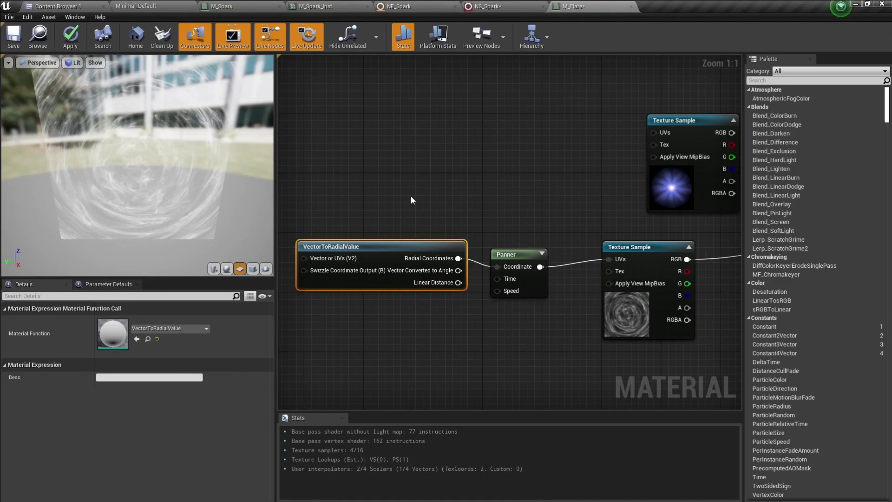
{"action": "left_click", "coordinate": [507, 256]}
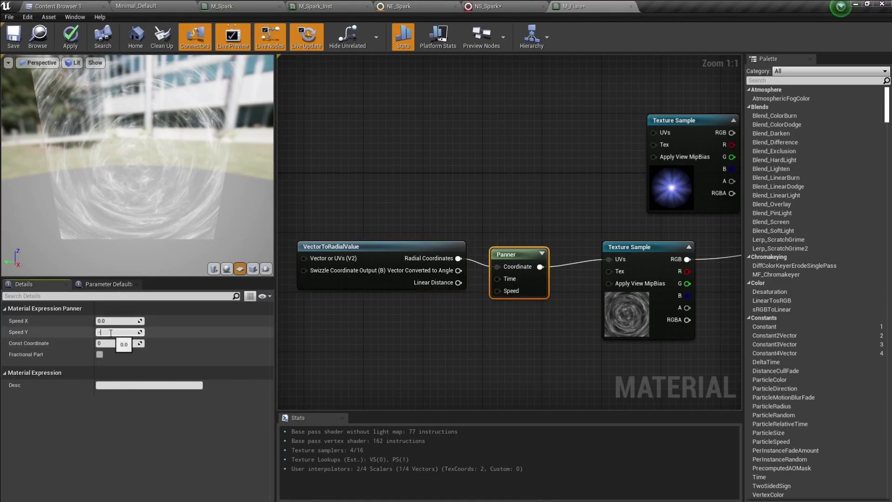
{"action": "key", "text": "Return"}
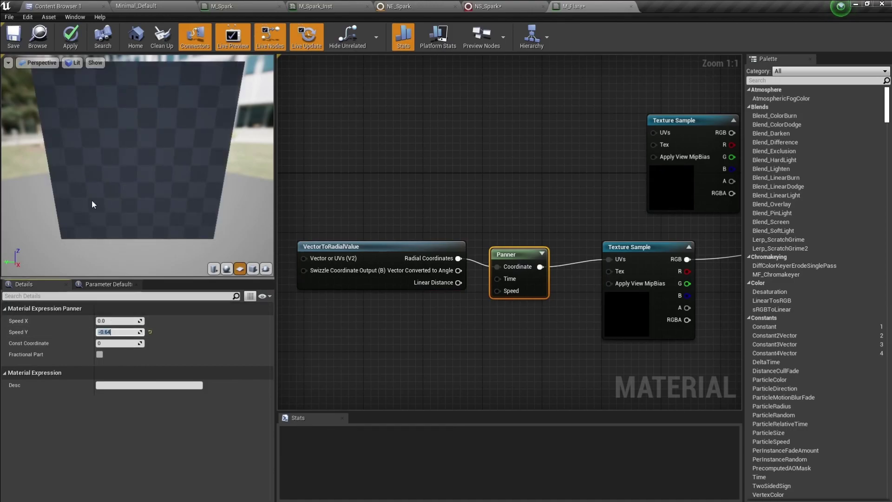
{"action": "left_click_drag", "start_coordinate": [136, 184], "coordinate": [143, 171]}
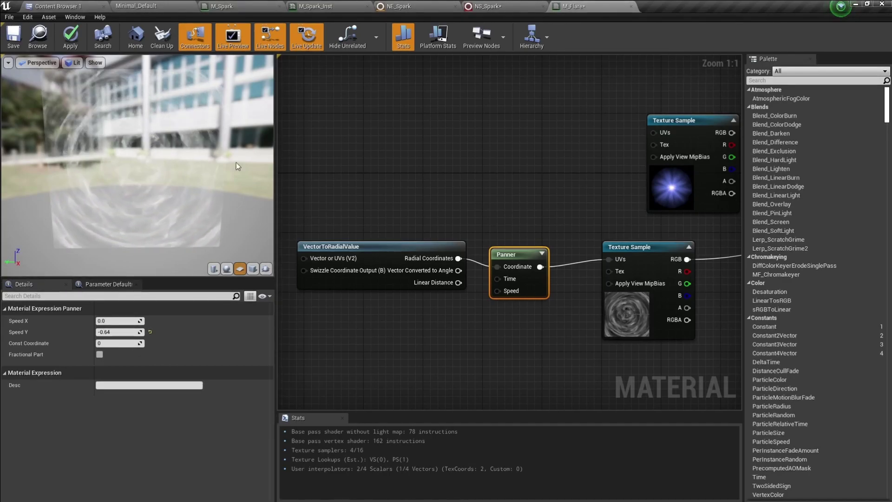
- Multiply the T_GalaxyNoise03 sample's R output by a constant of 3 and connect the result to Emissive Color
{"action": "right_click_drag", "start_coordinate": [436, 183], "coordinate": [264, 189]}
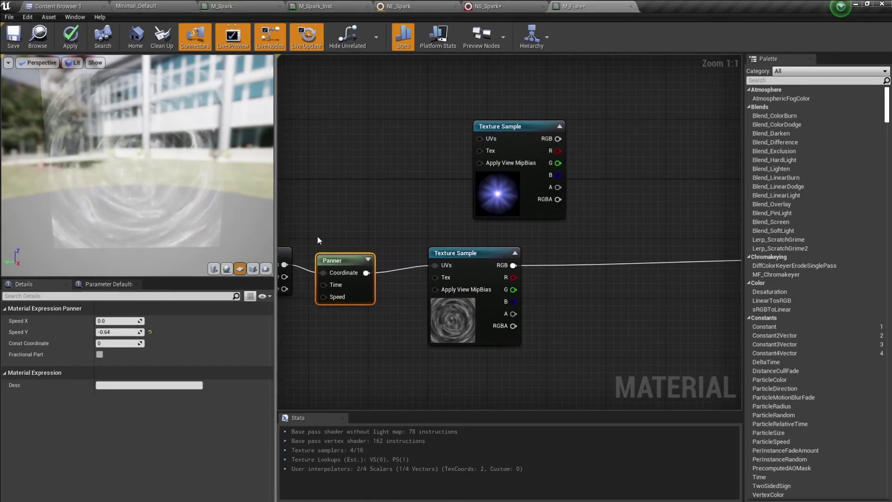
{"action": "left_click", "coordinate": [570, 299]}
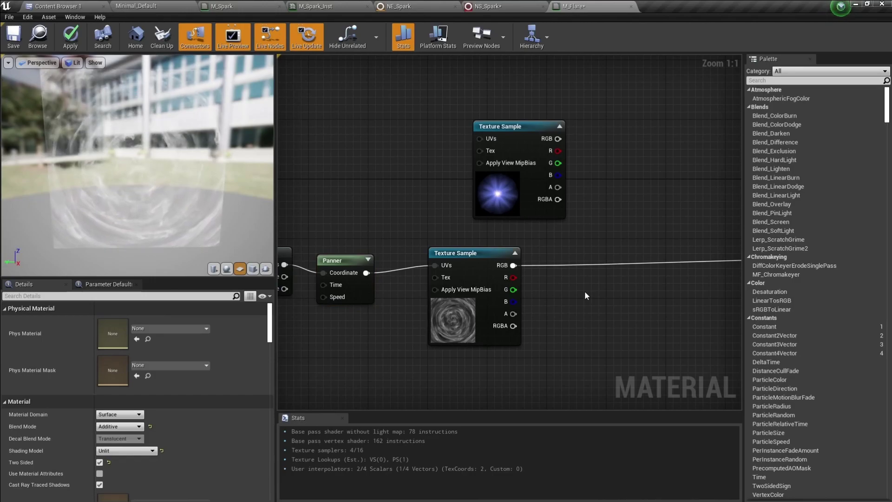
{"action": "left_click", "coordinate": [585, 291]}
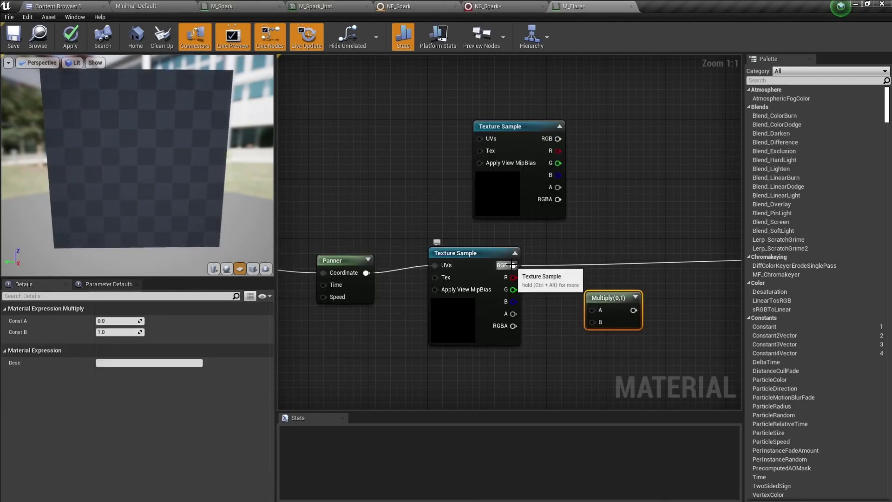
{"action": "left_click_drag", "start_coordinate": [513, 277], "coordinate": [595, 310]}
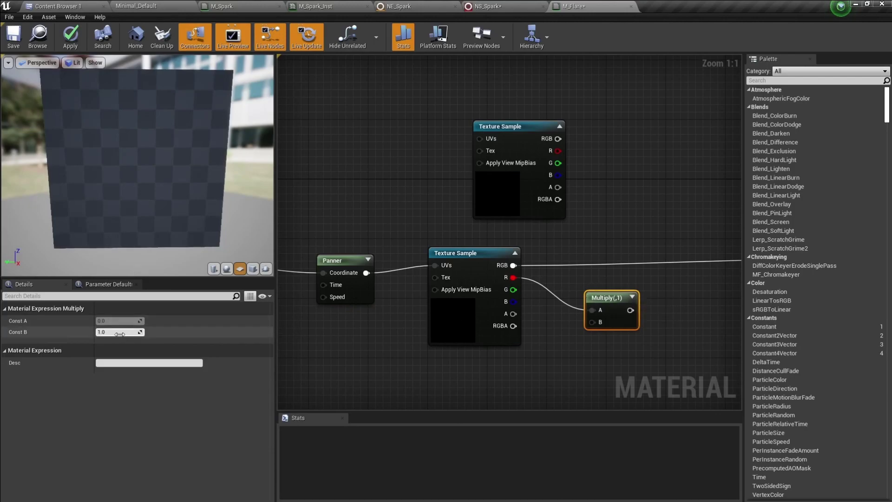
{"action": "type", "text": "3"}
{"action": "key", "text": "Return"}
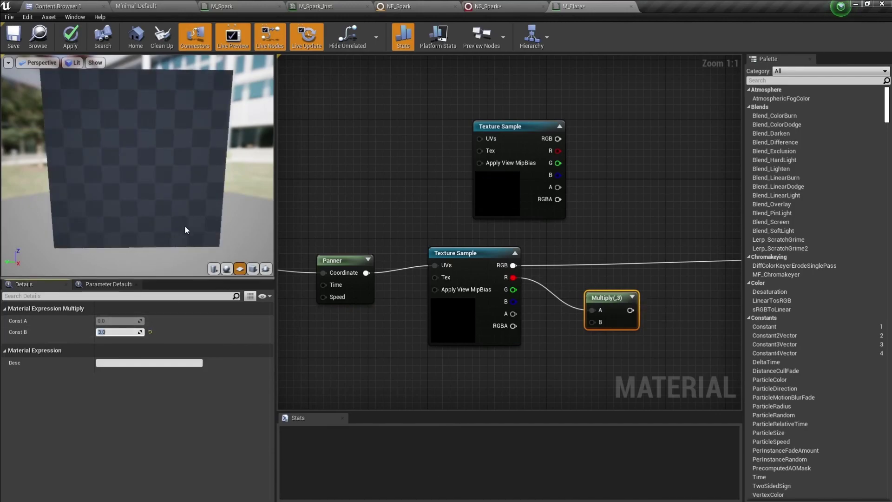
{"action": "right_click_drag", "start_coordinate": [557, 245], "coordinate": [526, 260]}
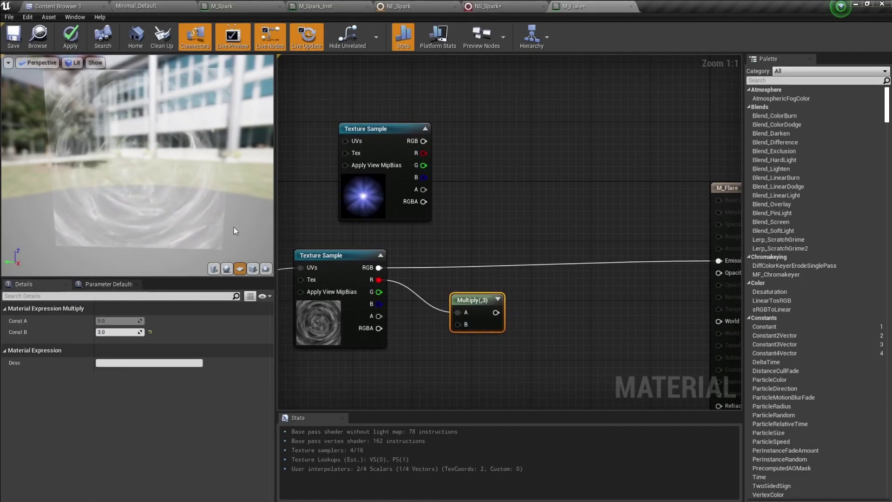
{"action": "left_click_drag", "start_coordinate": [497, 313], "coordinate": [548, 348]}
{"action": "left_click", "coordinate": [504, 245]}
{"action": "left_click_drag", "start_coordinate": [496, 313], "coordinate": [703, 264]}
{"action": "right_click_drag", "start_coordinate": [494, 239], "coordinate": [530, 241]}
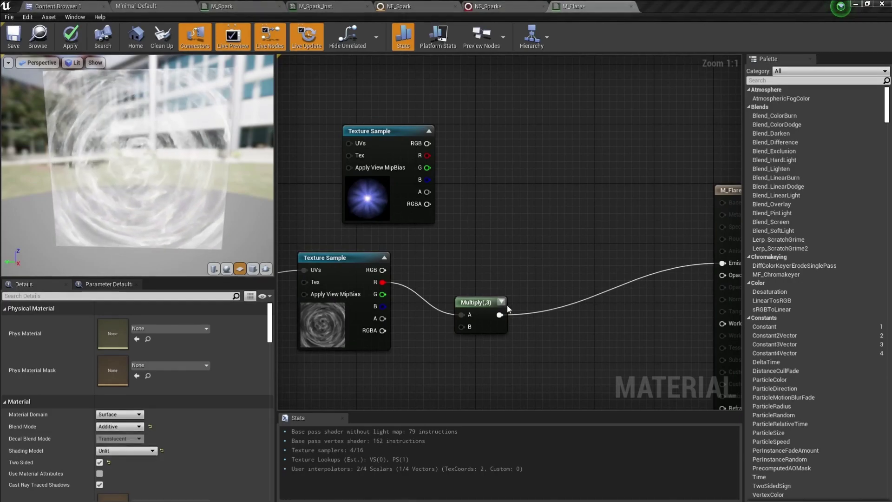
- Add a second Multiply node combining the boosted noise (A) with the T_Flare sample's R output (B), and expand its thumbnail
{"action": "left_click", "coordinate": [550, 238]}
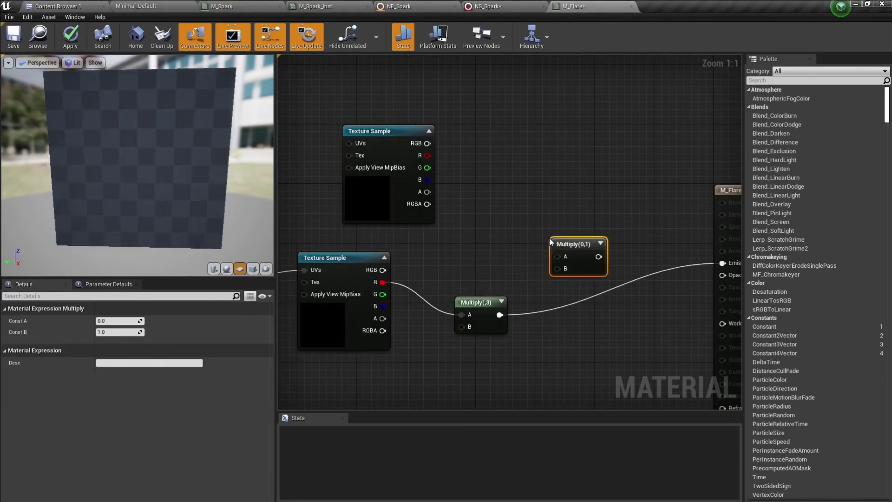
{"action": "left_click_drag", "start_coordinate": [498, 314], "coordinate": [460, 187]}
{"action": "left_click_drag", "start_coordinate": [435, 155], "coordinate": [427, 155]}
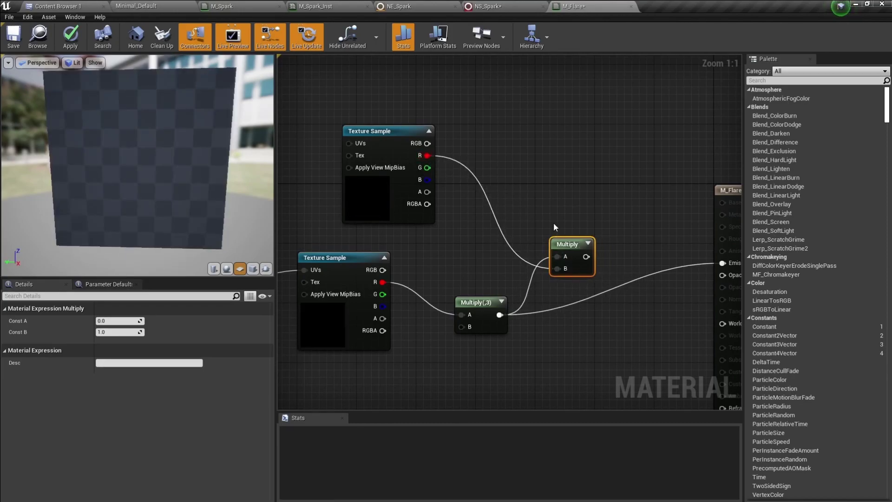
{"action": "left_click", "coordinate": [588, 244]}
{"action": "left_click_drag", "start_coordinate": [586, 244], "coordinate": [564, 221]}
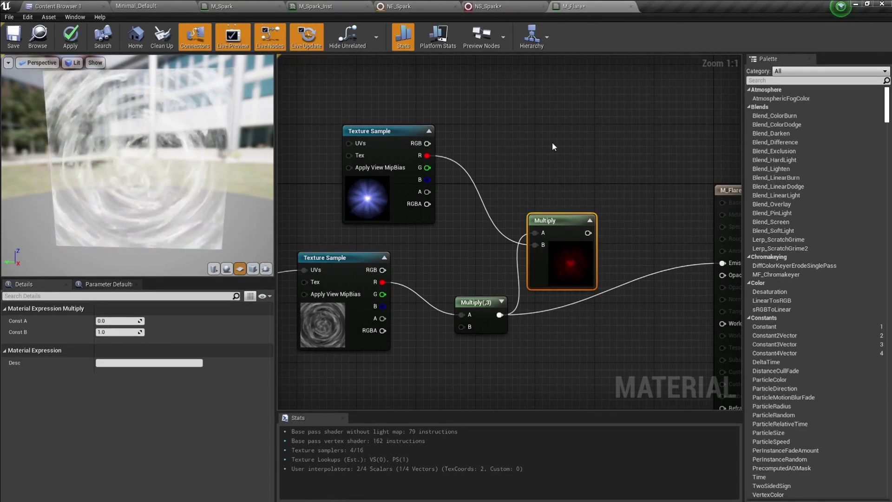
- Connect the new Multiply node's output to Emissive Color and shift the M_Flare result node farther right
{"action": "left_click_drag", "start_coordinate": [588, 232], "coordinate": [722, 263]}
{"action": "right_click_drag", "start_coordinate": [592, 190], "coordinate": [483, 181]}
{"action": "left_click_drag", "start_coordinate": [627, 180], "coordinate": [692, 181]}
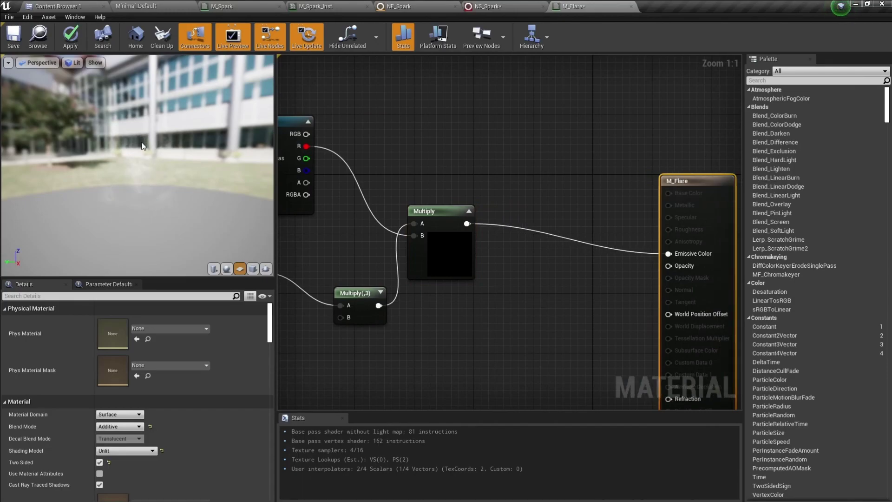
{"action": "left_click_drag", "start_coordinate": [139, 162], "coordinate": [158, 173]}
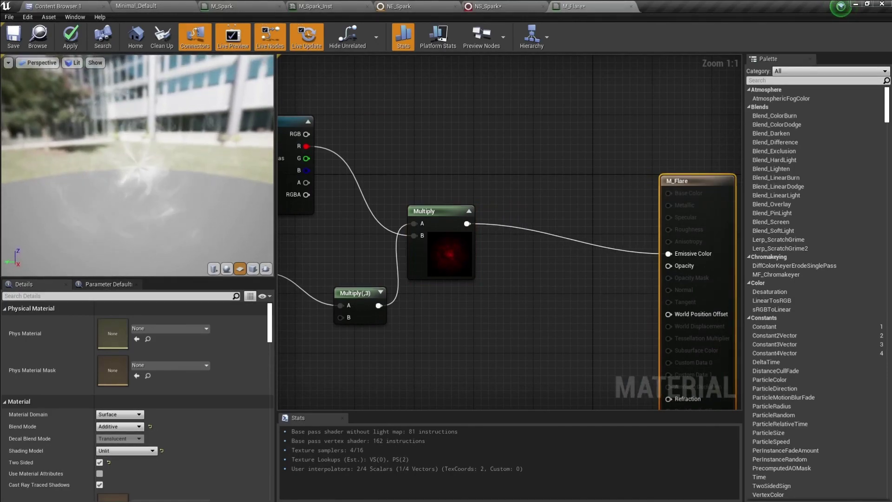
- Add an Add node joining the T_Flare sample's RGB (A) with the Multiply output (B), connect it to Emissive Color, and expand its thumbnail
{"action": "right_click_drag", "start_coordinate": [415, 144], "coordinate": [428, 163]}
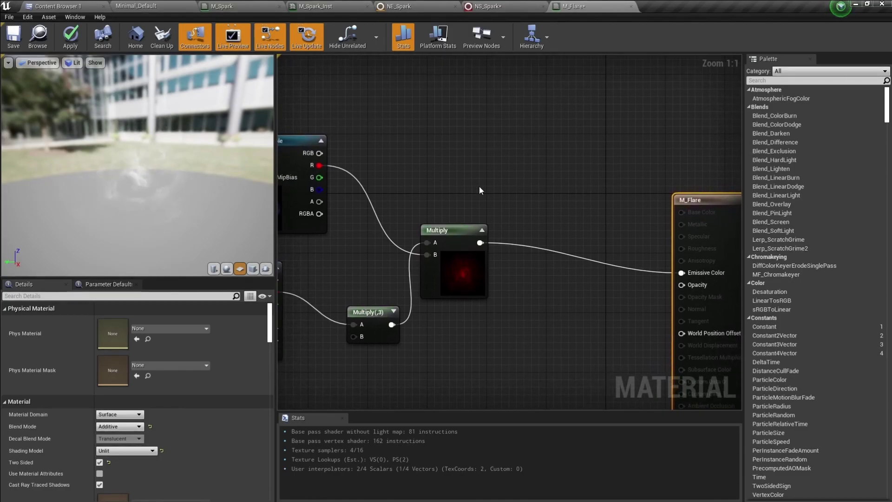
{"action": "key", "text": "a"}
{"action": "left_click", "coordinate": [530, 227]}
{"action": "left_click_drag", "start_coordinate": [543, 232], "coordinate": [531, 216]}
{"action": "left_click_drag", "start_coordinate": [480, 242], "coordinate": [320, 154]}
{"action": "left_click_drag", "start_coordinate": [549, 233], "coordinate": [612, 260]}
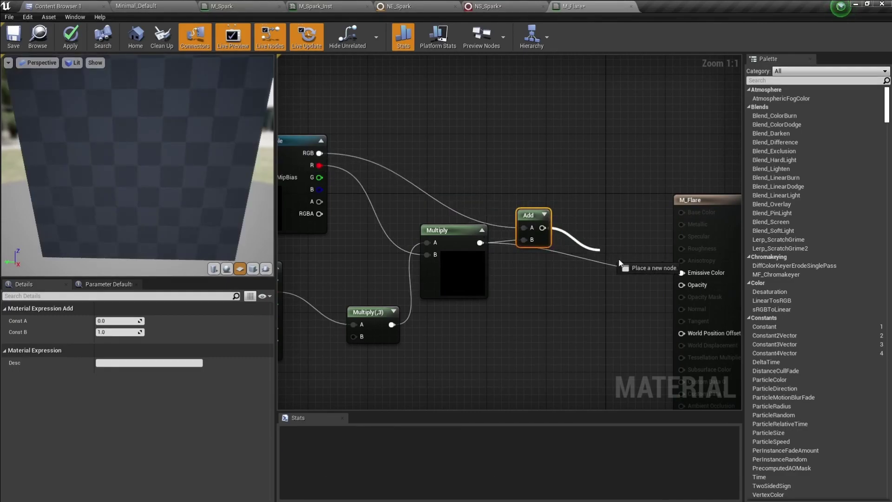
{"action": "left_click_drag", "start_coordinate": [681, 275], "coordinate": [682, 273]}
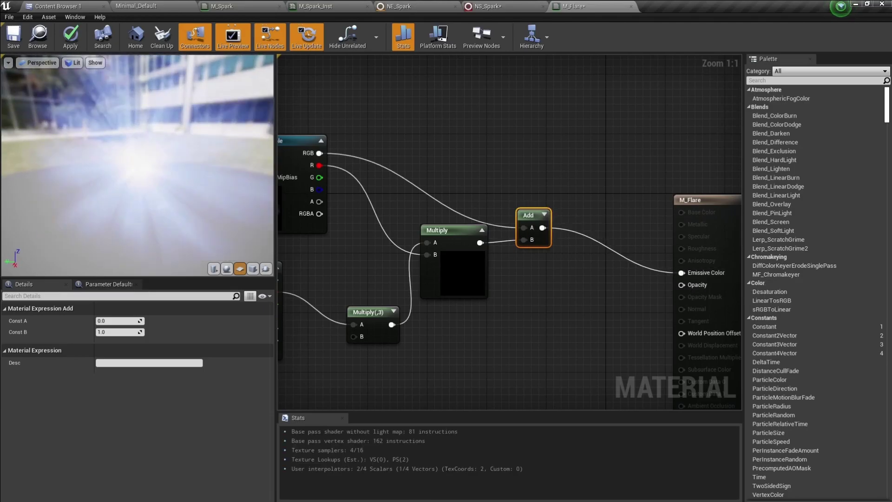
{"action": "left_click", "coordinate": [544, 215]}
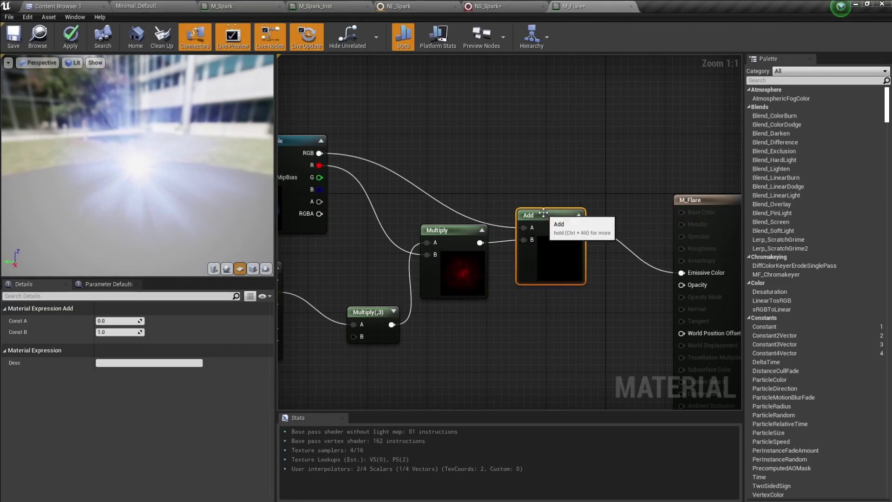
{"action": "left_click_drag", "start_coordinate": [547, 213], "coordinate": [682, 274]}
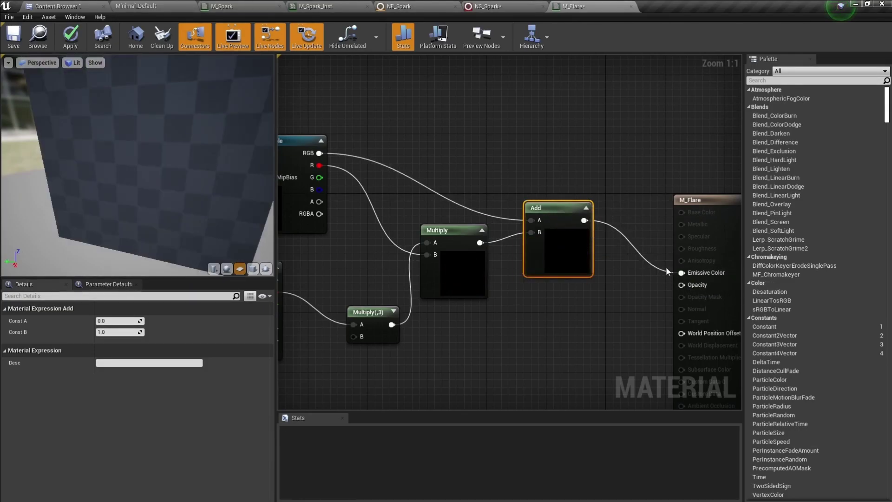
- Preview the Add node on its own in the viewport and inspect the animated flare from different distances and angles
{"action": "right_click", "coordinate": [559, 260]}
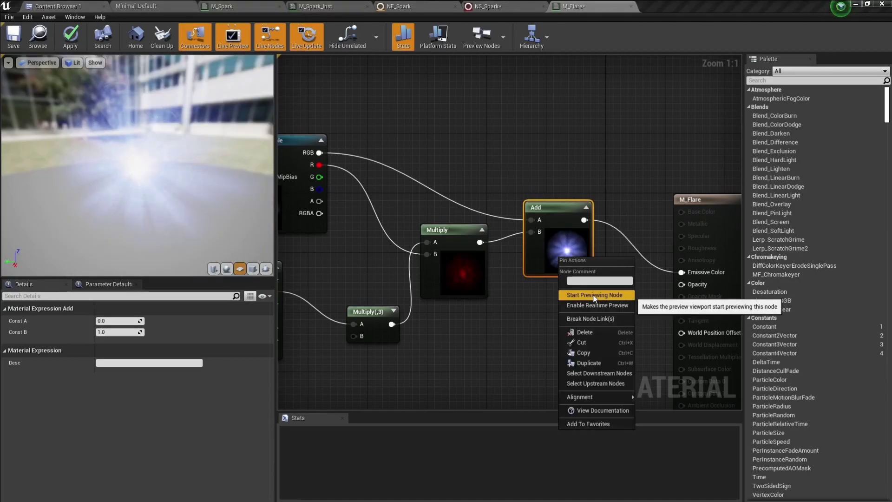
{"action": "left_click", "coordinate": [594, 296]}
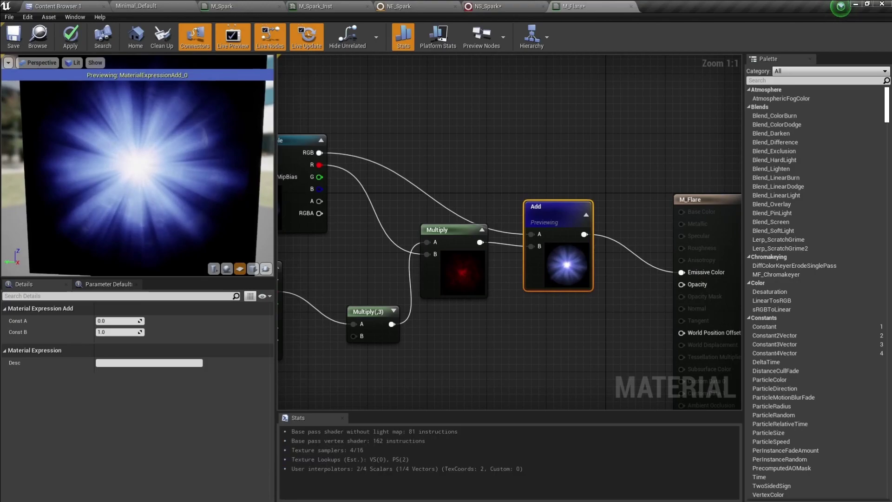
{"action": "scroll", "coordinate": [140, 176], "scroll_direction": "up", "scroll_amount": 3}
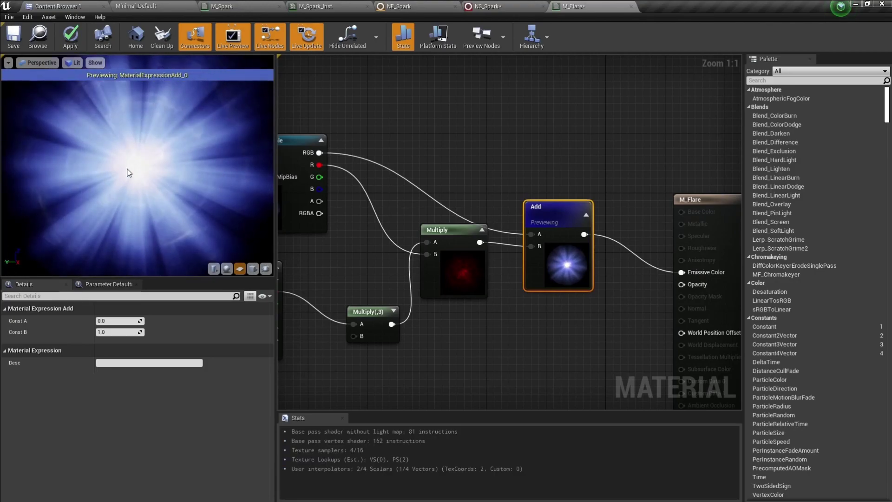
{"action": "scroll", "coordinate": [59, 164], "scroll_direction": "down", "scroll_amount": 2}
{"action": "mouse_move", "coordinate": [36, 168]}
{"action": "left_mouse_down"}
{"action": "mouse_move", "coordinate": [88, 177]}
{"action": "mouse_move", "coordinate": [35, 169]}
{"action": "left_mouse_up"}
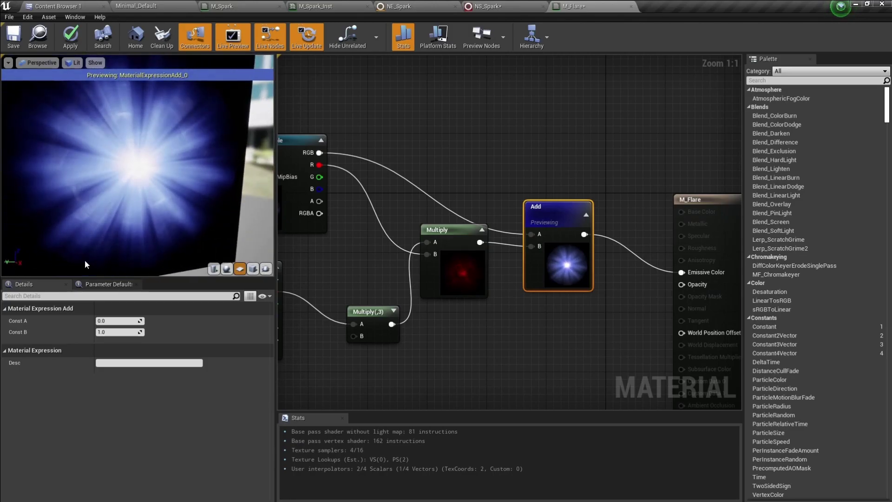
{"action": "left_click_drag", "start_coordinate": [108, 237], "coordinate": [77, 236]}
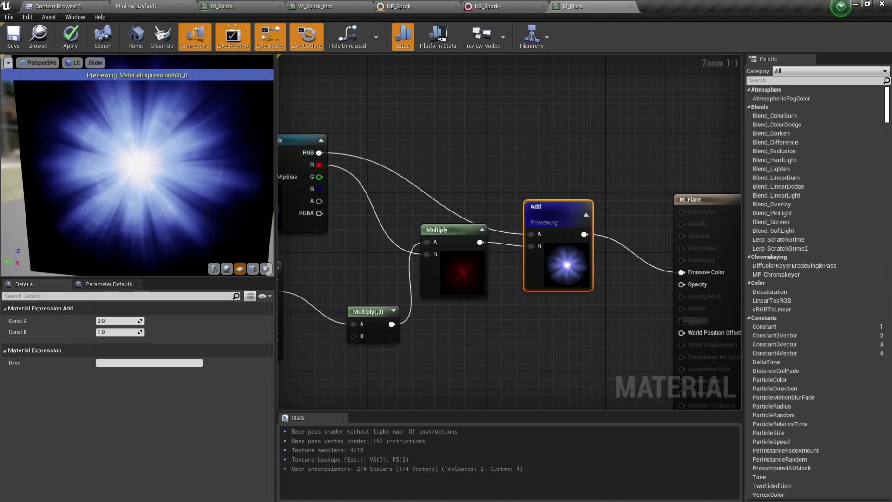
- Move the M_Flare result node farther right to make room, and stop previewing the Add node
{"action": "scroll", "coordinate": [682, 320], "scroll_direction": "down", "scroll_amount": 4}
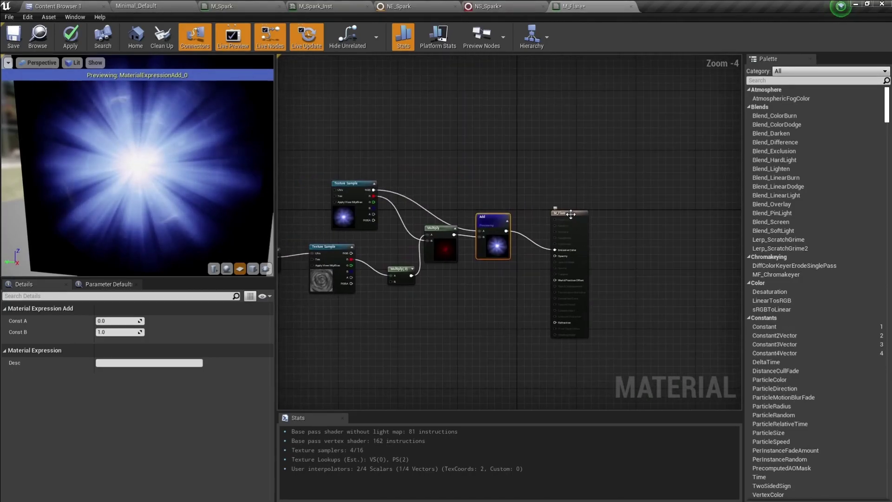
{"action": "left_click_drag", "start_coordinate": [570, 214], "coordinate": [656, 214]}
{"action": "right_click", "coordinate": [492, 250]}
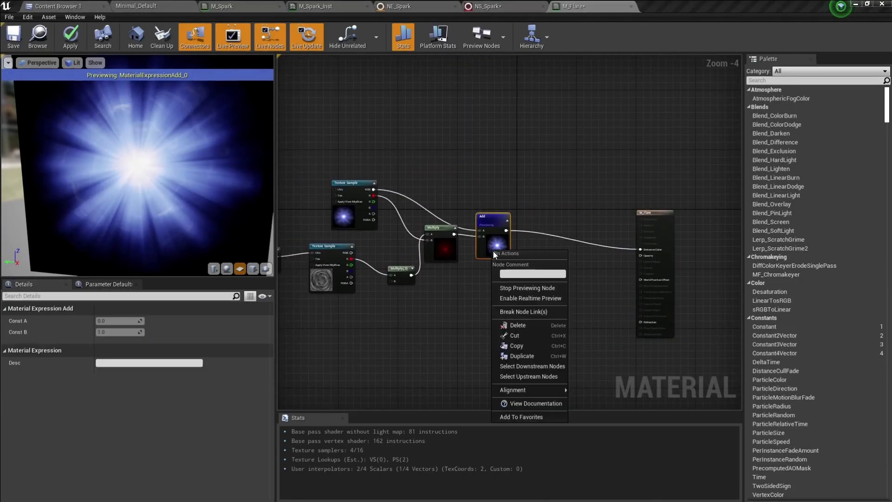
{"action": "left_click", "coordinate": [514, 288]}
- Add a Multiply node below and to the right of the Add node, with the Add output connected to its A input
{"action": "left_click", "coordinate": [497, 284]}
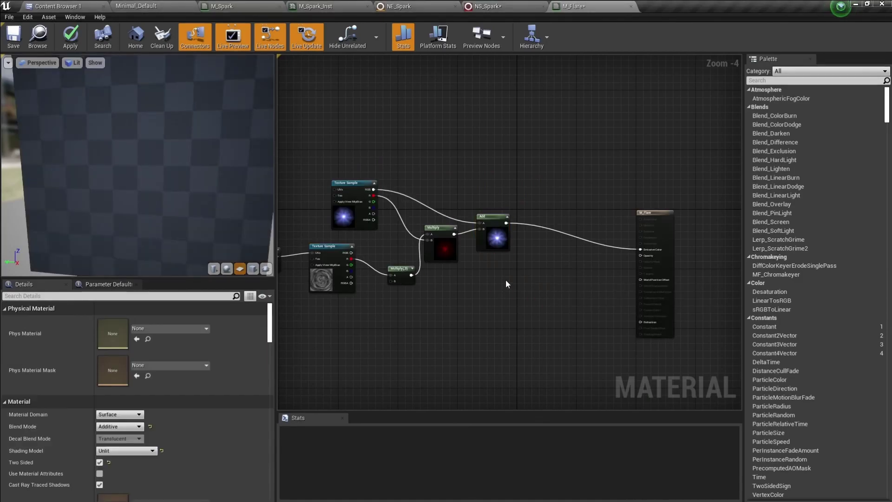
{"action": "left_click", "coordinate": [520, 272]}
{"action": "scroll", "coordinate": [519, 273], "scroll_direction": "up", "scroll_amount": 4}
{"action": "left_click_drag", "start_coordinate": [490, 169], "coordinate": [520, 290]}
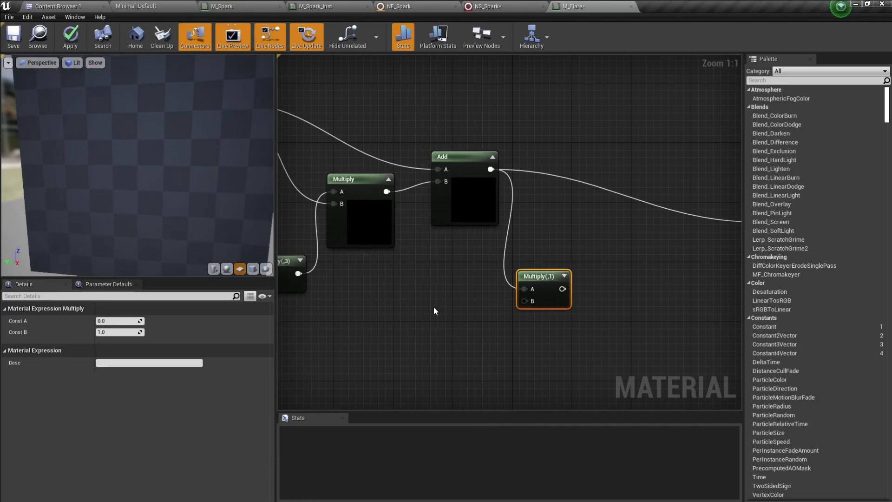
- Add a RadialGradientExponential node below the Add node and connect its output to the new Multiply node's B input
{"action": "right_click", "coordinate": [419, 318]}
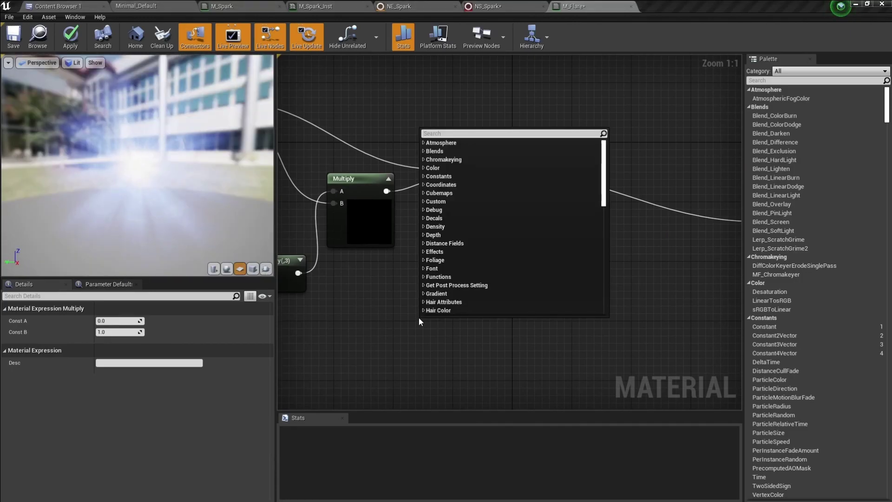
{"action": "type", "text": "radial gradi"}
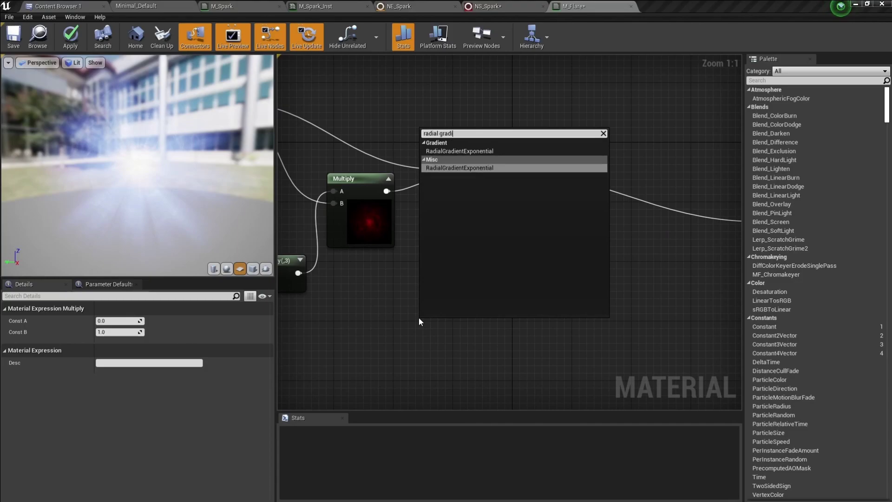
{"action": "key", "text": "Return"}
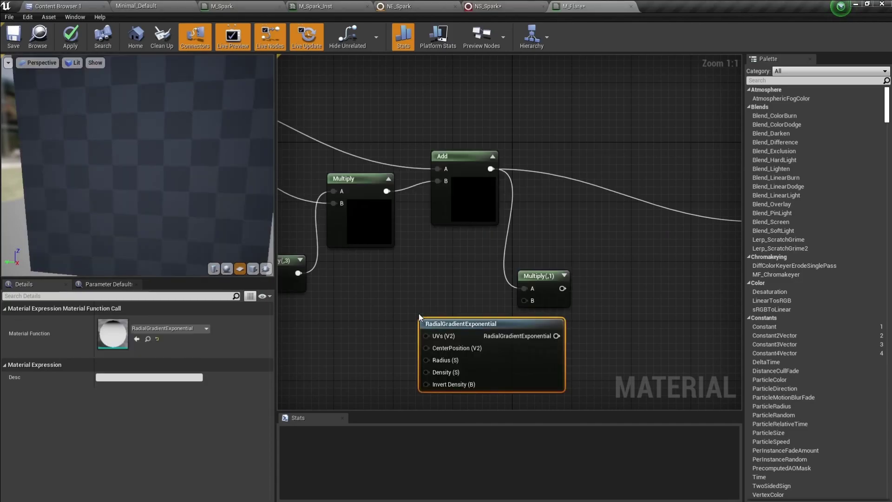
{"action": "left_click_drag", "start_coordinate": [471, 321], "coordinate": [364, 289]}
{"action": "left_click_drag", "start_coordinate": [464, 324], "coordinate": [524, 301]}
{"action": "right_click_drag", "start_coordinate": [430, 272], "coordinate": [514, 259]}
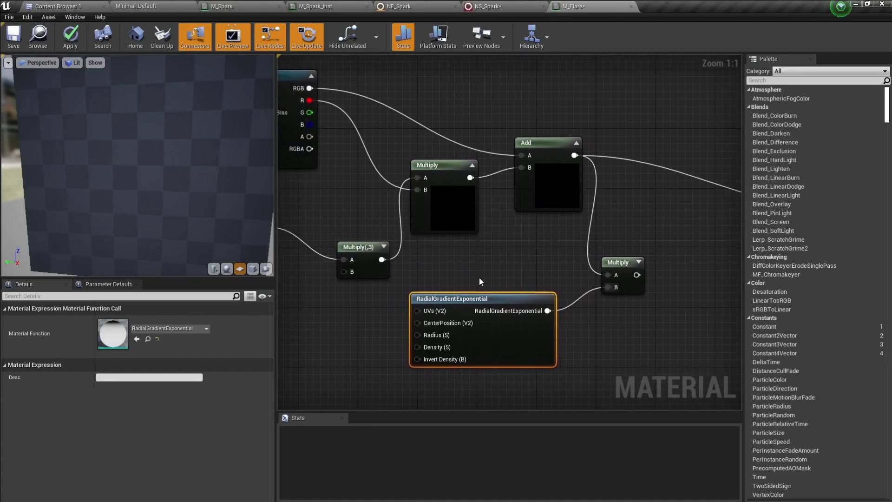
- Add a Constant node with value 0.64 and connect it to the Radius input of RadialGradientExponential
{"action": "left_click", "coordinate": [361, 340]}
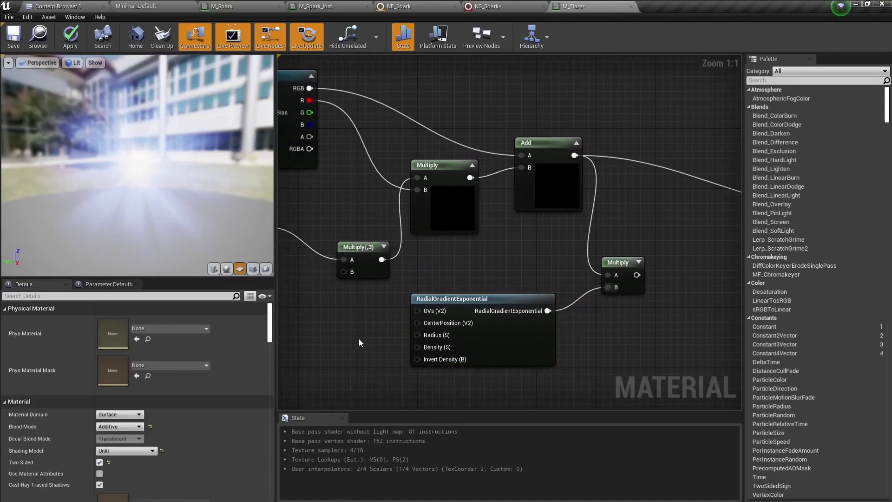
{"action": "left_click", "coordinate": [338, 332]}
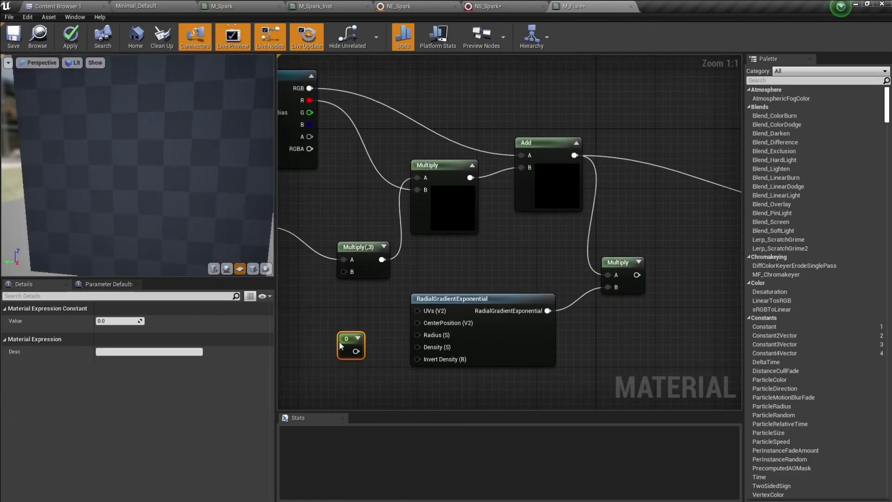
{"action": "left_click_drag", "start_coordinate": [355, 352], "coordinate": [418, 335]}
{"action": "left_click", "coordinate": [118, 321]}
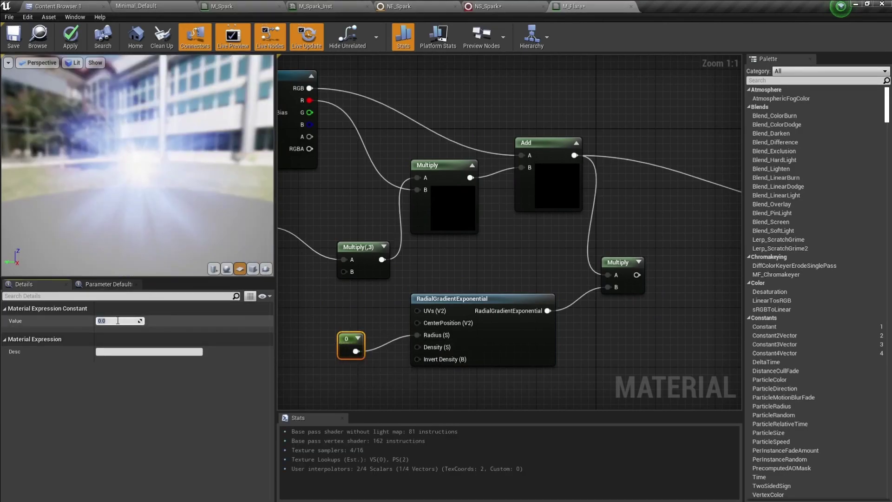
{"action": "type", "text": ".64"}
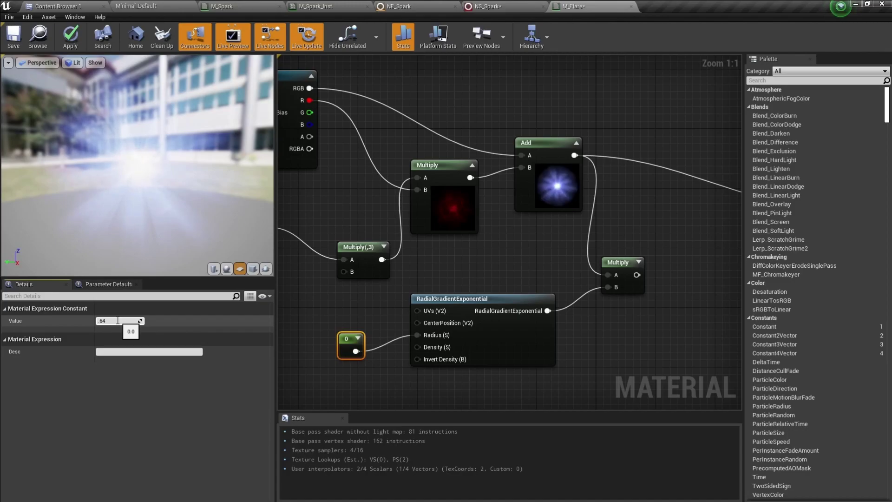
{"action": "key", "text": "Return"}
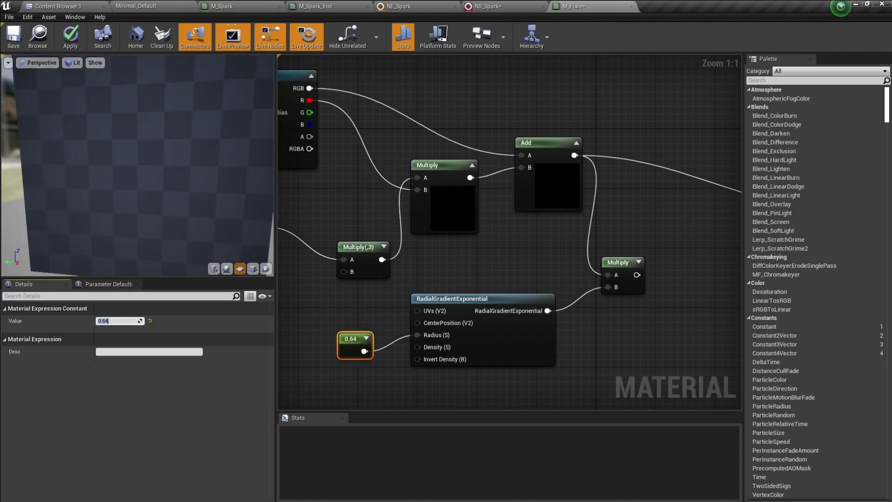
- Set the Speed Y of the Panner feeding the noise texture sample to -0.3
{"action": "right_click_drag", "start_coordinate": [338, 183], "coordinate": [507, 193]}
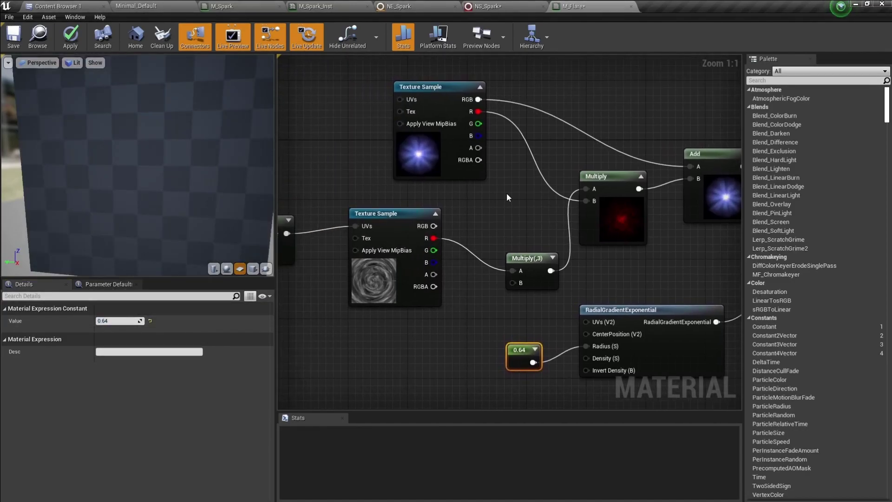
{"action": "right_click_drag", "start_coordinate": [325, 190], "coordinate": [479, 186]}
{"action": "left_click", "coordinate": [424, 216]}
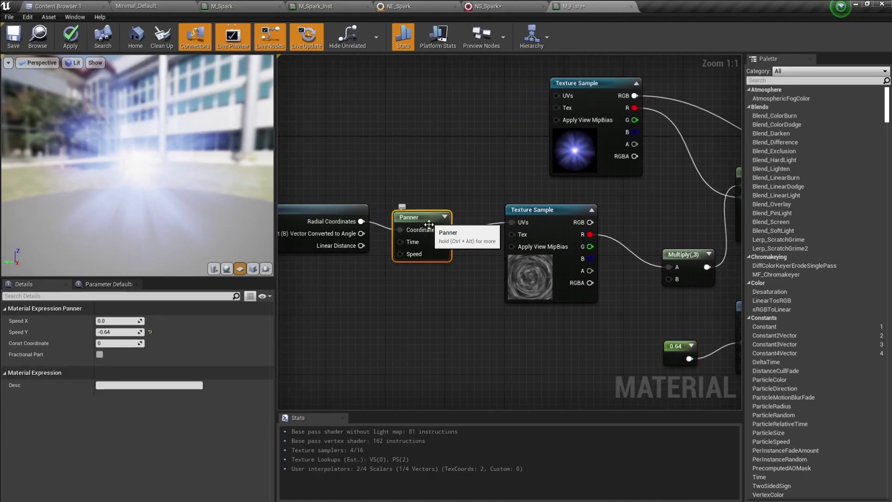
{"action": "left_click", "coordinate": [118, 332]}
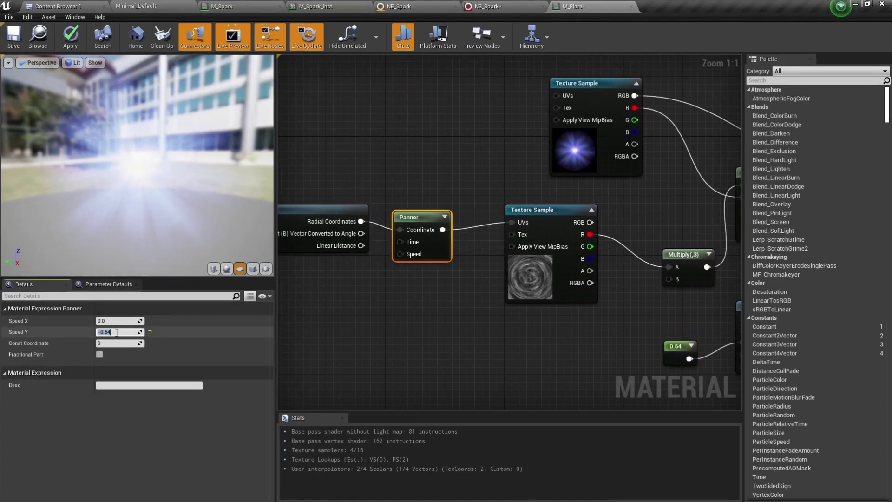
{"action": "type", "text": "-0.3"}
{"action": "key", "text": "Return"}
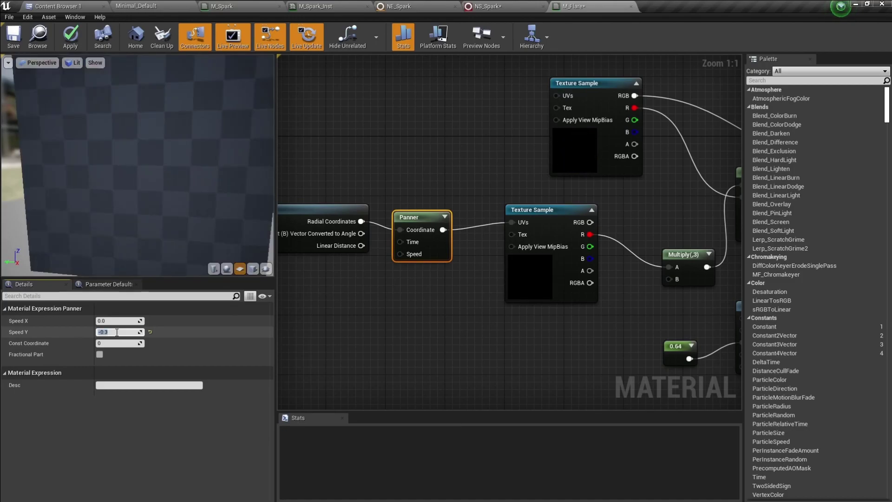
- Shift the gradient Multiply node up and to the right, and move the M_Flare result node farther right to make room
{"action": "right_click_drag", "start_coordinate": [653, 209], "coordinate": [390, 180]}
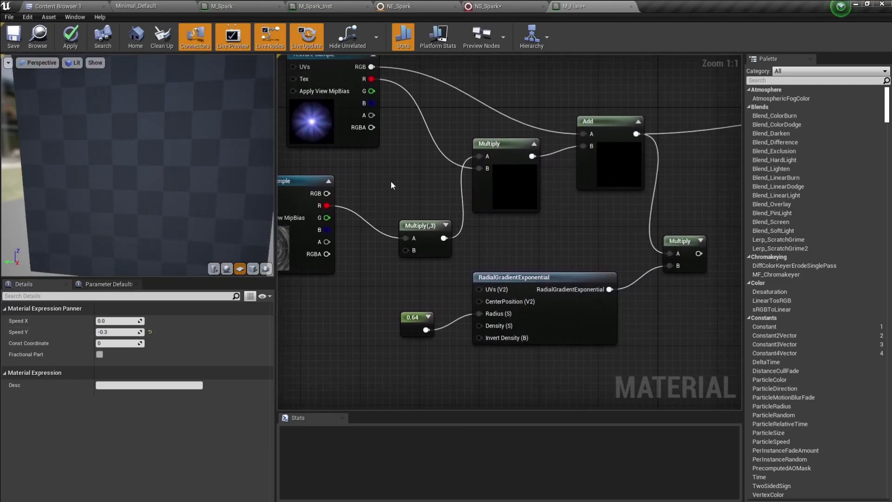
{"action": "right_click_drag", "start_coordinate": [580, 252], "coordinate": [438, 243]}
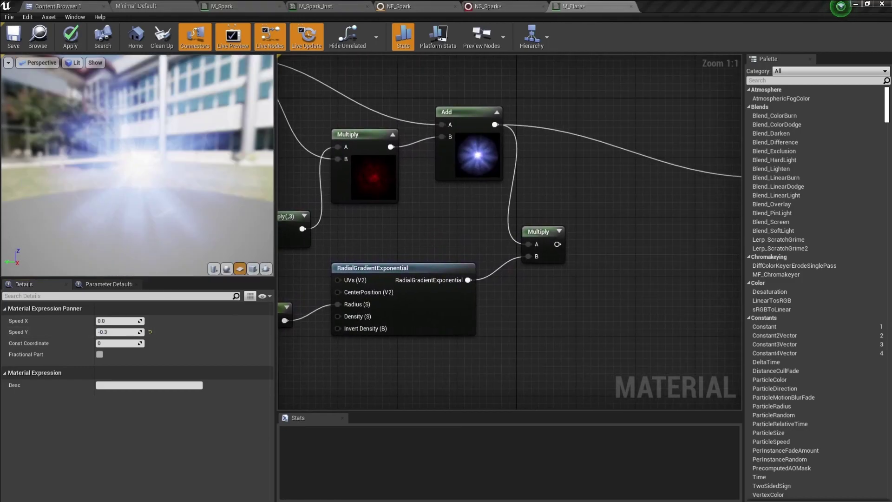
{"action": "right_click_drag", "start_coordinate": [590, 188], "coordinate": [487, 235]}
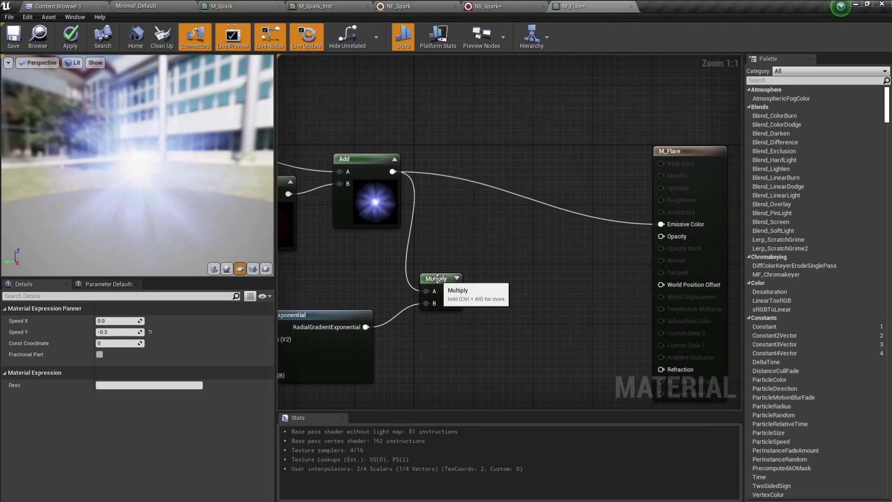
{"action": "left_click_drag", "start_coordinate": [437, 277], "coordinate": [462, 254]}
{"action": "right_click_drag", "start_coordinate": [555, 234], "coordinate": [437, 215]}
{"action": "scroll", "coordinate": [436, 215], "scroll_direction": "down", "scroll_amount": 1}
{"action": "left_click_drag", "start_coordinate": [552, 142], "coordinate": [797, 135]}
- Add a Clamp node fed by the output of the gradient Multiply node
{"action": "right_click_drag", "start_coordinate": [520, 238], "coordinate": [741, 228]}
{"action": "scroll", "coordinate": [741, 228], "scroll_direction": "down", "scroll_amount": 1}
{"action": "scroll", "coordinate": [635, 228], "scroll_direction": "up", "scroll_amount": 2}
{"action": "left_click_drag", "start_coordinate": [475, 236], "coordinate": [542, 200]}
{"action": "type", "text": "clamp"}
{"action": "key", "text": "Return"}
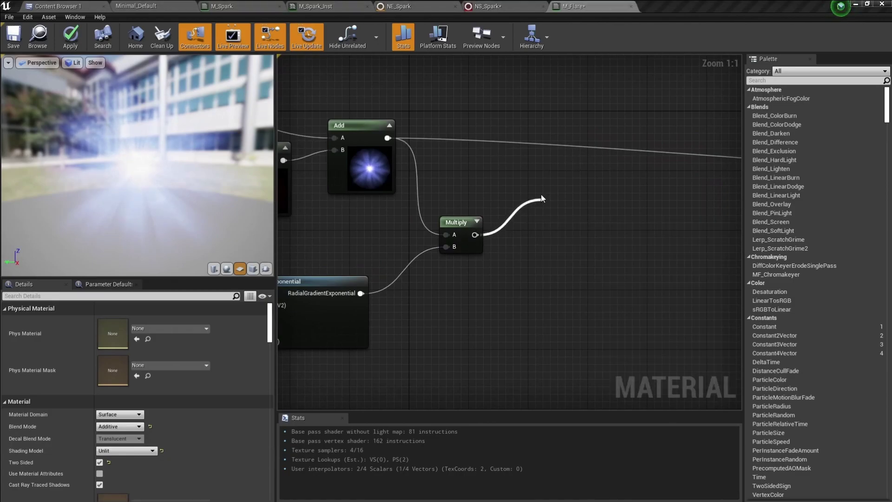
- Add a DeriveHDRfromLDR node with the Clamp output connected to LDR Input, and place it to the right of the Clamp
{"action": "left_click_drag", "start_coordinate": [592, 216], "coordinate": [608, 169]}
{"action": "type", "text": "deriv"}
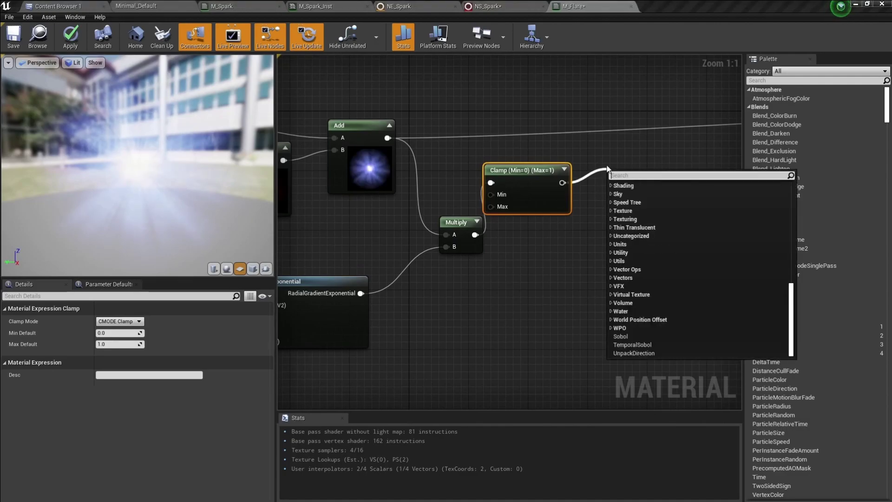
{"action": "type", "text": "e"}
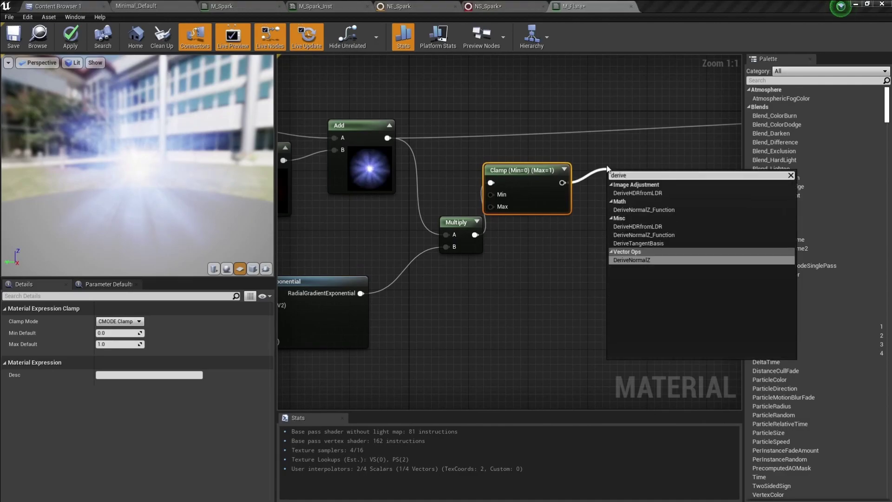
{"action": "left_click", "coordinate": [653, 194]}
{"action": "right_click_drag", "start_coordinate": [621, 119], "coordinate": [424, 178]}
{"action": "scroll", "coordinate": [506, 95], "scroll_direction": "down", "scroll_amount": 2}
{"action": "left_click_drag", "start_coordinate": [451, 214], "coordinate": [455, 153]}
{"action": "mouse_move", "coordinate": [538, 117]}
{"action": "right_mouse_down"}
{"action": "mouse_move", "coordinate": [506, 118]}
{"action": "mouse_move", "coordinate": [531, 132]}
{"action": "right_mouse_up"}
{"action": "left_click_drag", "start_coordinate": [462, 172], "coordinate": [519, 171]}
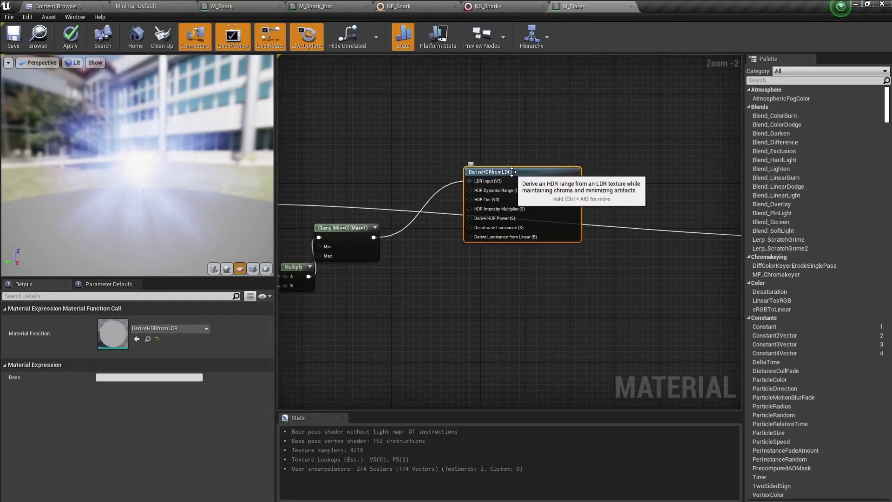
{"action": "left_click_drag", "start_coordinate": [476, 207], "coordinate": [499, 213]}
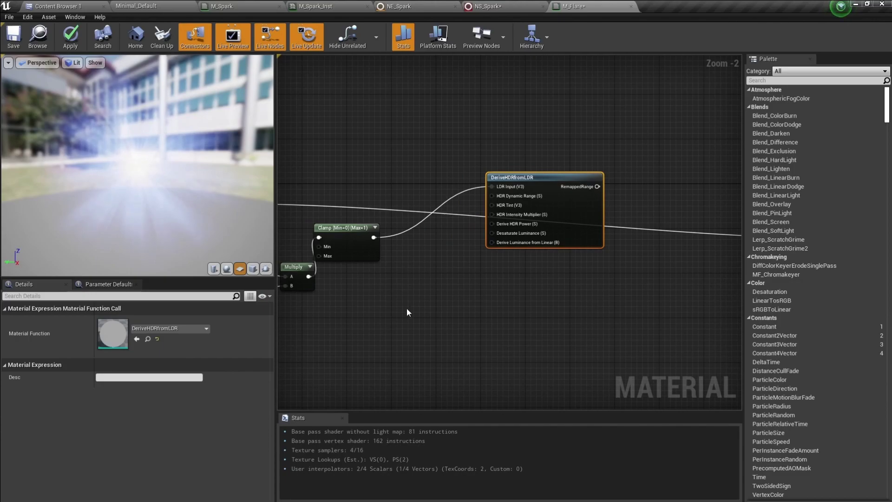
- Add a Particle Color node below the Clamp and connect its color output to HDR Tint on DeriveHDRfromLDR
{"action": "right_click", "coordinate": [366, 346]}
{"action": "type", "text": "particlecolor"}
{"action": "key", "text": "Return"}
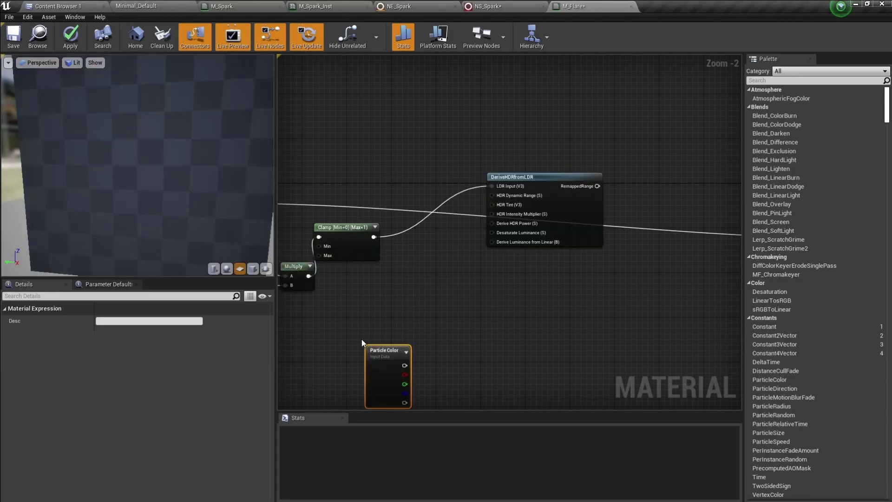
{"action": "left_click_drag", "start_coordinate": [387, 362], "coordinate": [495, 205]}
- Add a Multiply node joining RemappedRange (A) with the Particle Color output (B), connect it to Emissive Color, and position it before the M_Flare node
{"action": "right_click_drag", "start_coordinate": [555, 342], "coordinate": [414, 320]}
{"action": "left_click", "coordinate": [442, 291]}
{"action": "key", "text": "m"}
{"action": "left_click", "coordinate": [473, 257]}
{"action": "left_click_drag", "start_coordinate": [455, 165], "coordinate": [501, 251]}
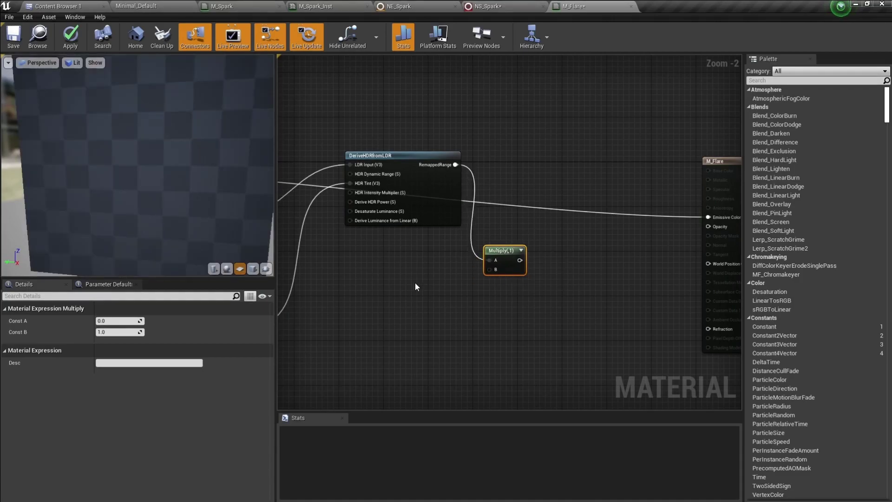
{"action": "right_click_drag", "start_coordinate": [354, 291], "coordinate": [474, 257]}
{"action": "left_click_drag", "start_coordinate": [364, 293], "coordinate": [610, 236]}
{"action": "right_click_drag", "start_coordinate": [609, 238], "coordinate": [440, 272]}
{"action": "left_click_drag", "start_coordinate": [440, 271], "coordinate": [631, 230]}
{"action": "left_click_drag", "start_coordinate": [425, 263], "coordinate": [481, 235]}
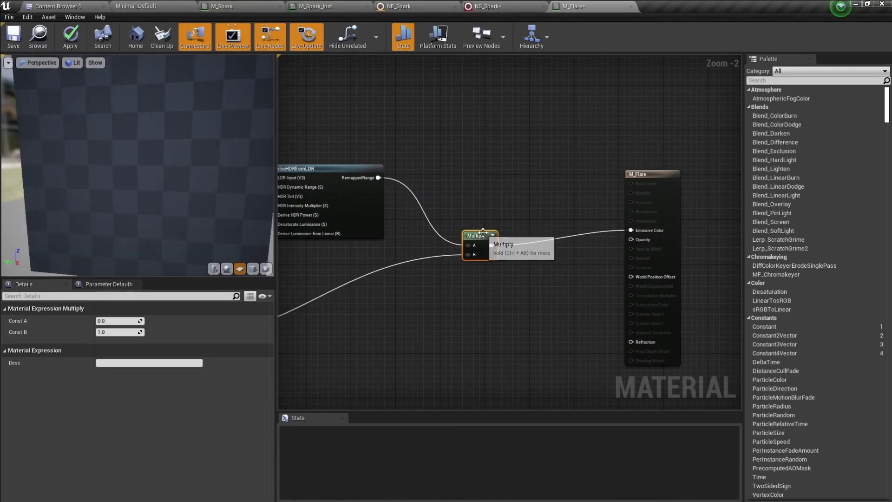
- Add another Multiply node to the lower right of Particle Color and connect the Particle Color alpha to its A input
{"action": "right_click_drag", "start_coordinate": [399, 300], "coordinate": [524, 237]}
{"action": "scroll", "coordinate": [523, 266], "scroll_direction": "down", "scroll_amount": 1}
{"action": "left_click", "coordinate": [479, 278]}
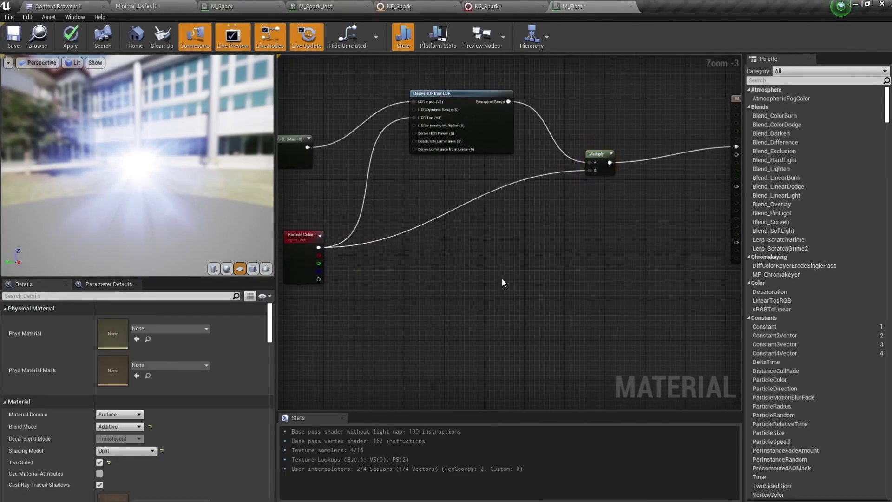
{"action": "left_click", "coordinate": [517, 272]}
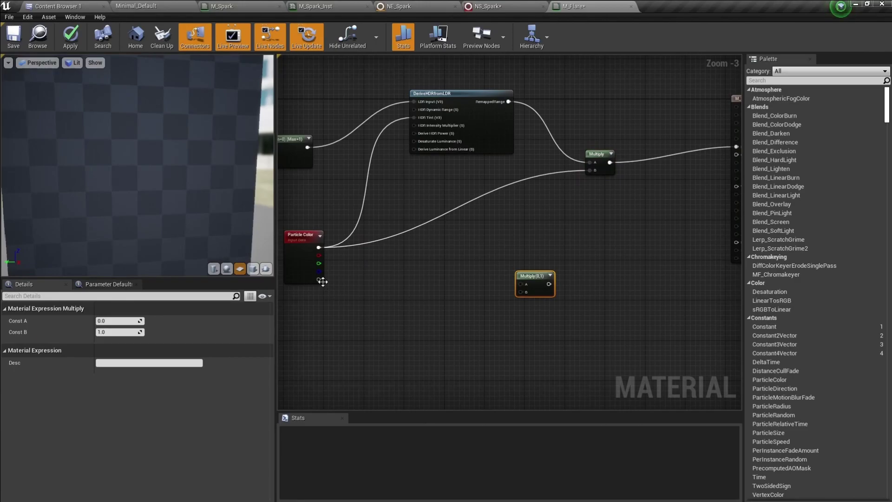
{"action": "left_click_drag", "start_coordinate": [319, 280], "coordinate": [520, 284]}
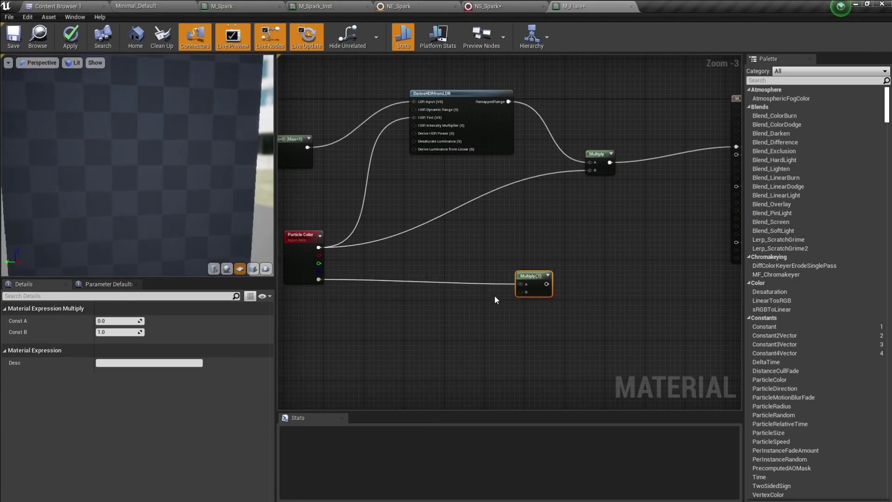
- Add a scalar parameter named Opacity, connect it to the alpha Multiply's B input, and connect that Multiply to M_Flare's Opacity
{"action": "left_click", "coordinate": [429, 313]}
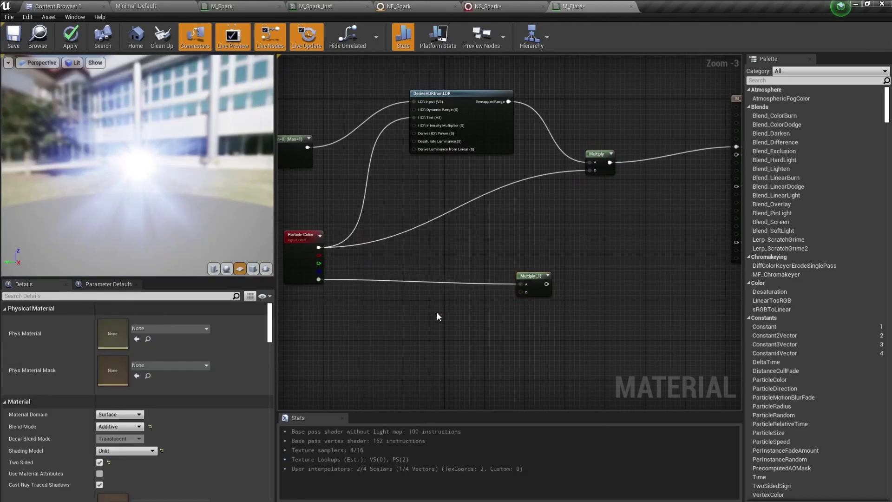
{"action": "key", "text": "s"}
{"action": "left_click", "coordinate": [437, 312]}
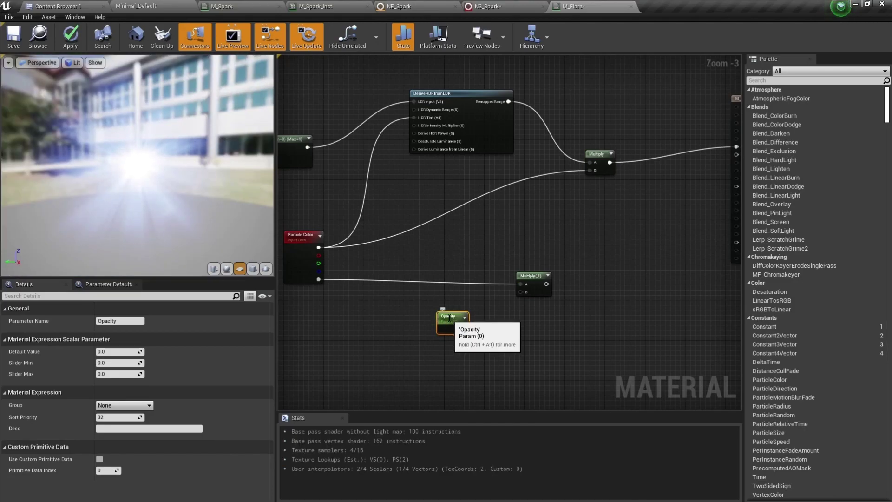
{"action": "scroll", "coordinate": [469, 325], "scroll_direction": "up", "scroll_amount": 2}
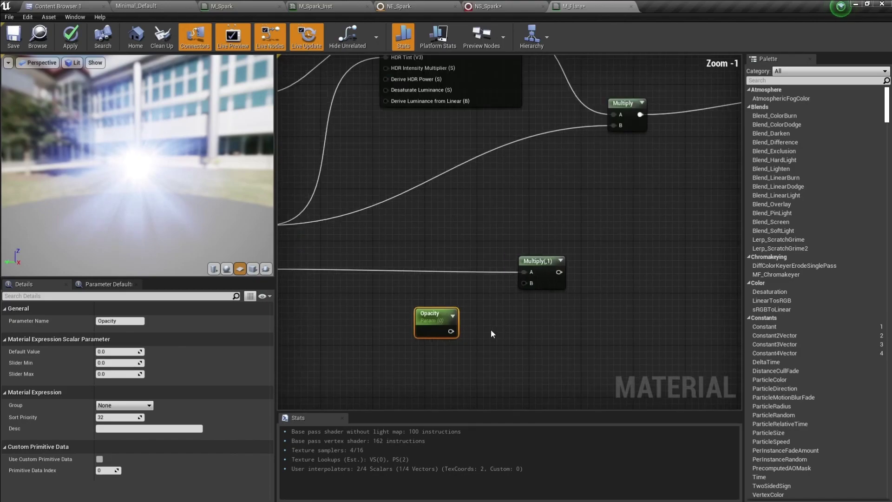
{"action": "left_click_drag", "start_coordinate": [451, 331], "coordinate": [528, 284]}
{"action": "left_click_drag", "start_coordinate": [440, 326], "coordinate": [463, 305]}
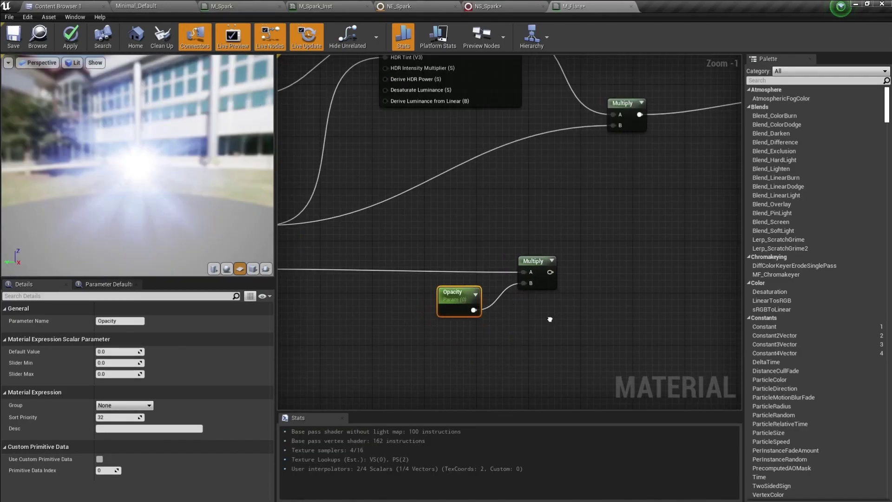
{"action": "right_click_drag", "start_coordinate": [553, 322], "coordinate": [447, 357]}
{"action": "left_click_drag", "start_coordinate": [447, 307], "coordinate": [701, 143]}
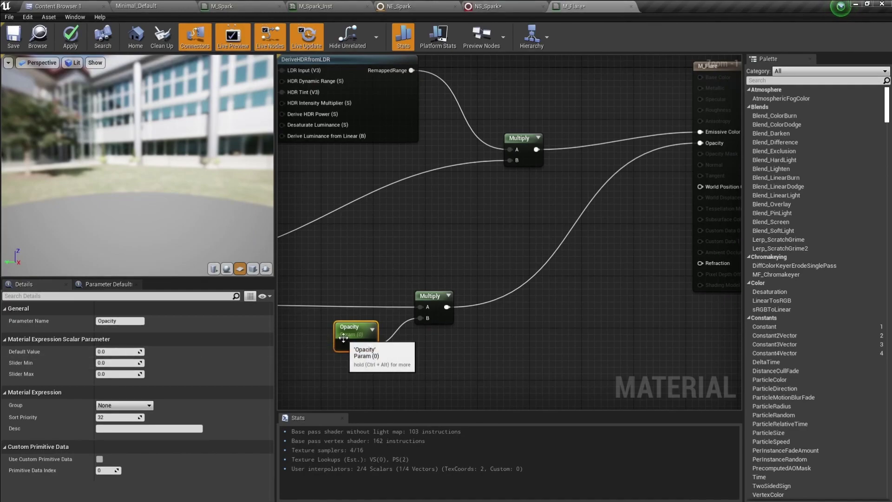
- Set the Opacity parameter's default value to 1 and check the flare in the preview viewport
{"action": "left_click", "coordinate": [111, 351]}
{"action": "type", "text": "1"}
{"action": "key", "text": "Return"}
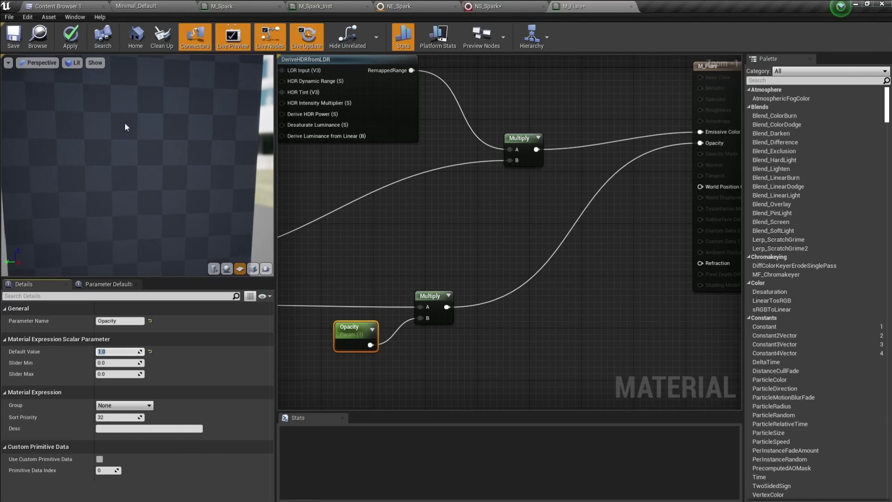
{"action": "mouse_move", "coordinate": [118, 126]}
{"action": "left_mouse_down"}
{"action": "mouse_move", "coordinate": [103, 126]}
{"action": "mouse_move", "coordinate": [118, 142]}
{"action": "mouse_move", "coordinate": [118, 160]}
{"action": "mouse_move", "coordinate": [119, 127]}
{"action": "left_mouse_up"}
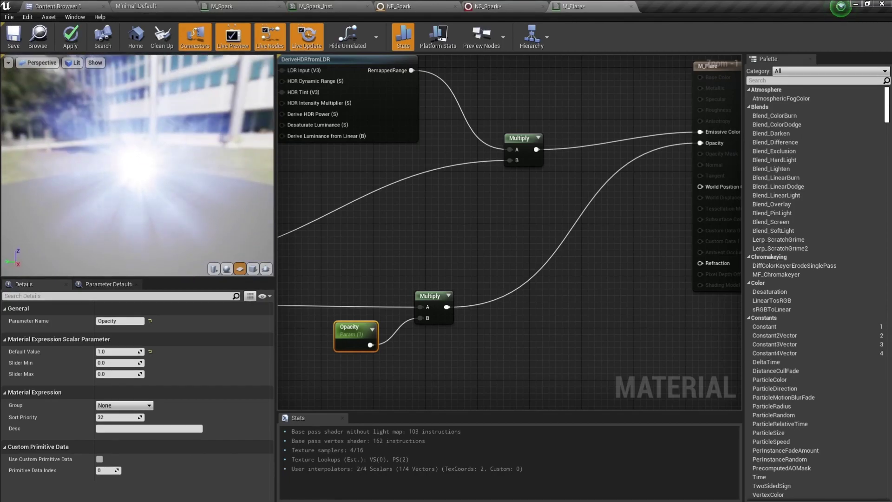
- Apply the changes to the M_Flare material, then close the M_Flare, M_Spark and M_Spark_Inst editors
{"action": "right_click_drag", "start_coordinate": [408, 189], "coordinate": [505, 241]}
{"action": "scroll", "coordinate": [558, 195], "scroll_direction": "down", "scroll_amount": 2}
{"action": "scroll", "coordinate": [711, 188], "scroll_direction": "down", "scroll_amount": 2}
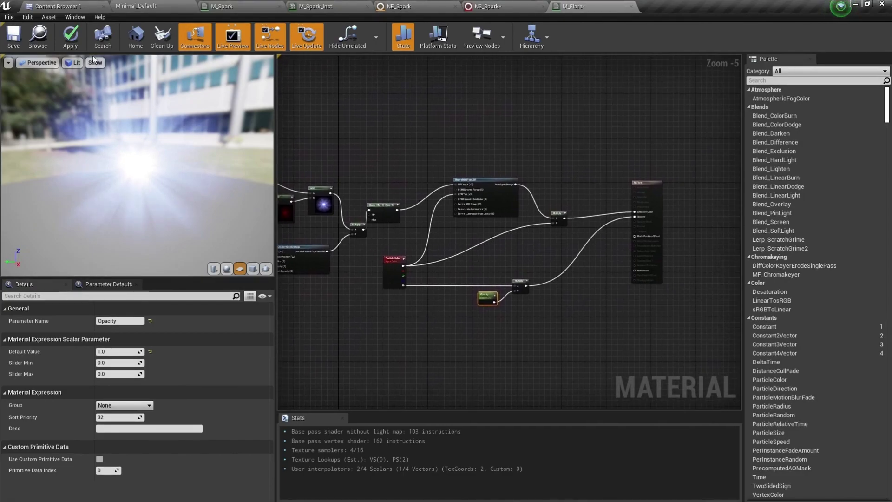
{"action": "left_click", "coordinate": [70, 36]}
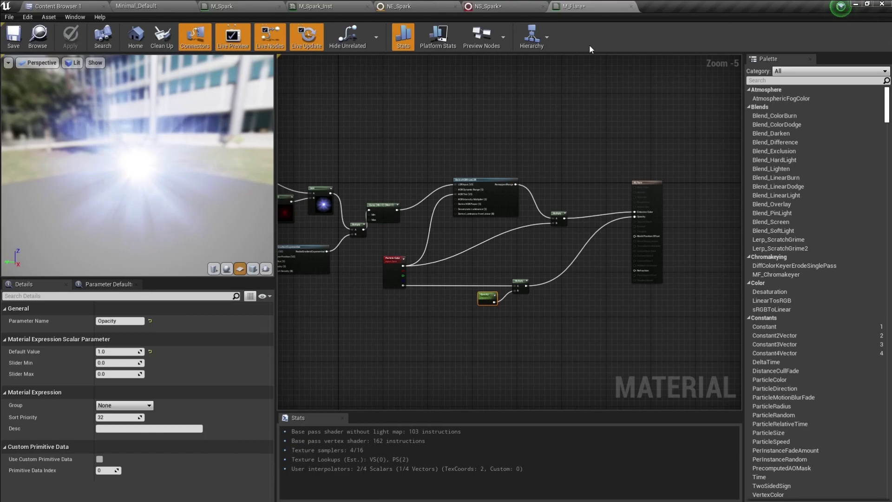
{"action": "left_click", "coordinate": [631, 6]}
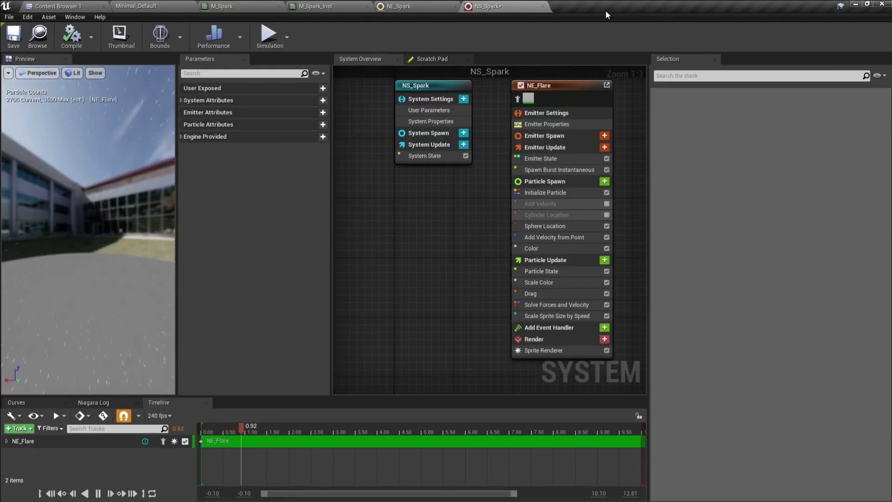
{"action": "middle_click", "coordinate": [239, 6]}
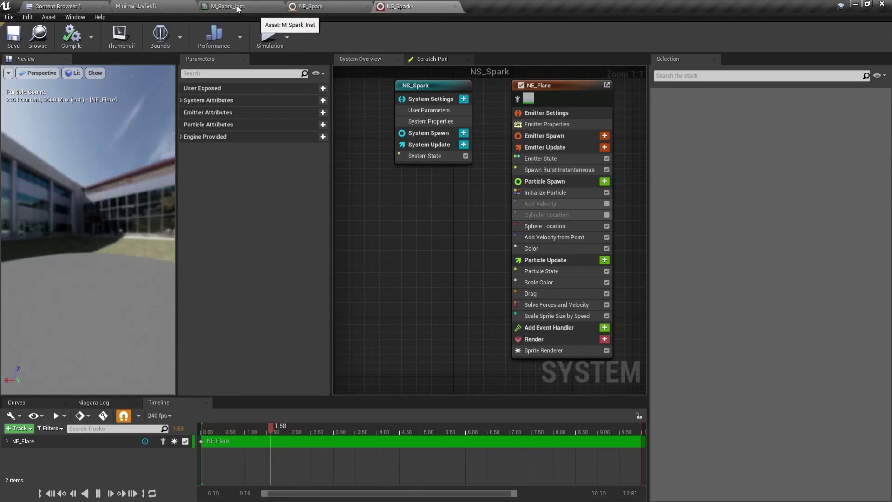
{"action": "middle_click", "coordinate": [237, 6]}
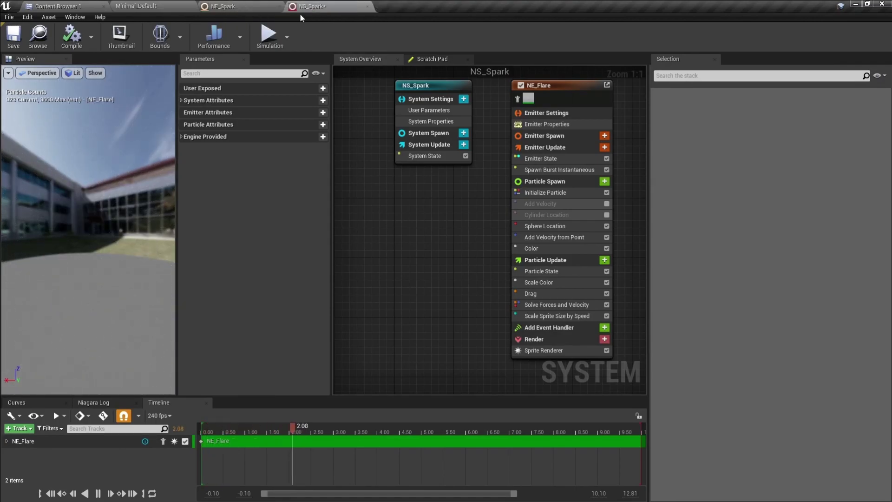
- Create a Niagara emitter named NE_Flare in the Niagara folder from the Simple Sprite Burst template
{"action": "left_click", "coordinate": [63, 5]}
{"action": "left_click", "coordinate": [57, 71]}
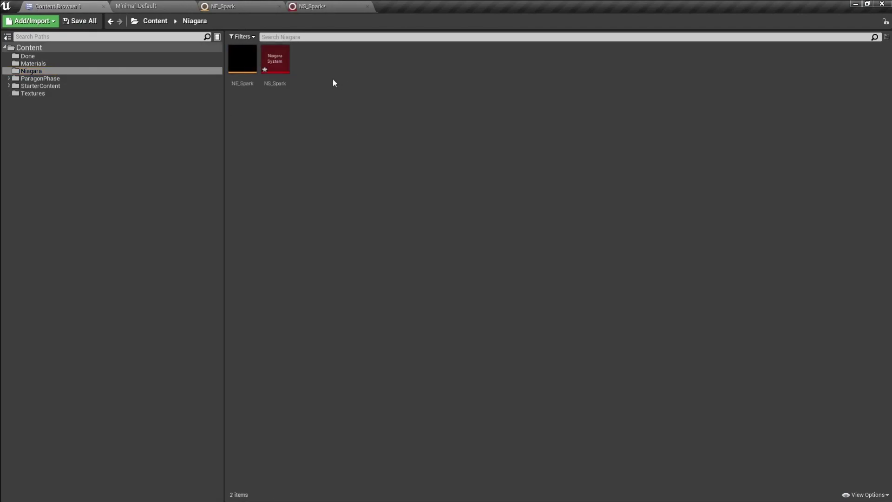
{"action": "right_click", "coordinate": [304, 61]}
{"action": "mouse_move", "coordinate": [319, 268]}
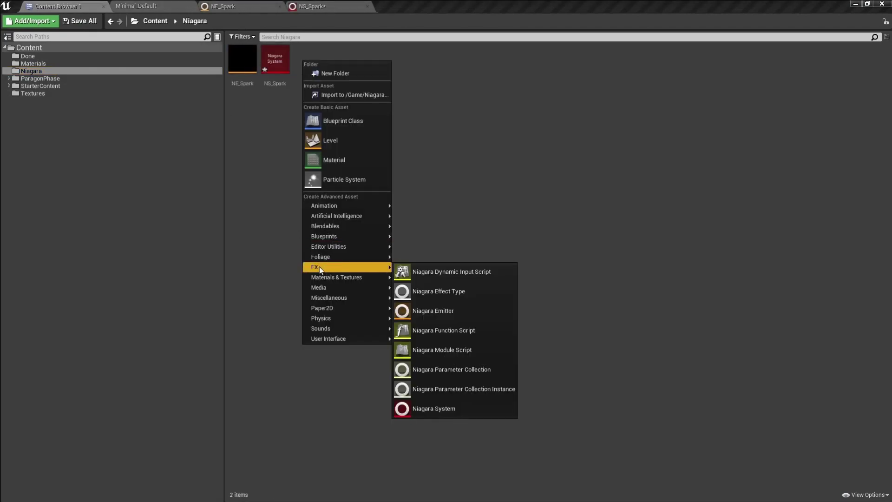
{"action": "left_click", "coordinate": [458, 309]}
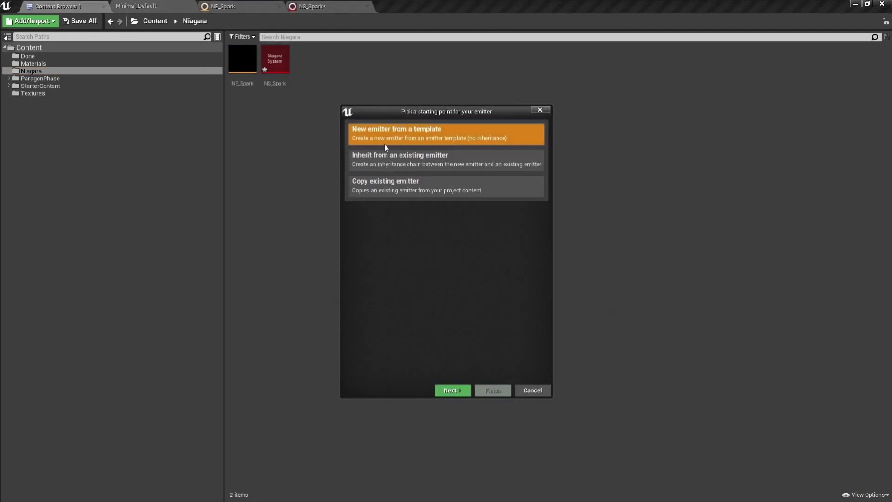
{"action": "left_click", "coordinate": [455, 391]}
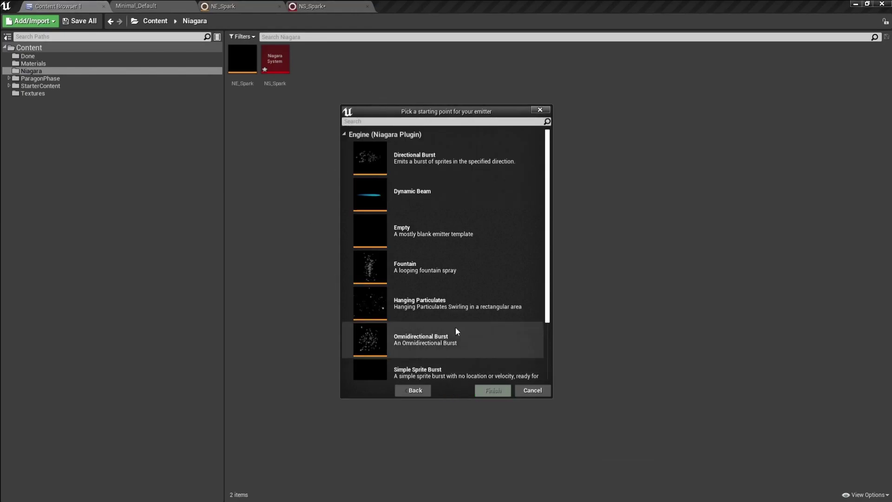
{"action": "scroll", "coordinate": [452, 273], "scroll_direction": "down", "scroll_amount": 3}
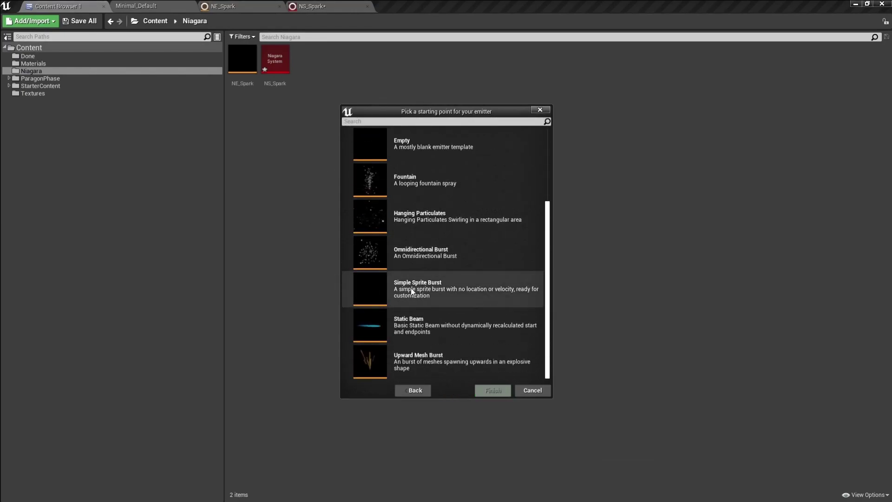
{"action": "left_click", "coordinate": [426, 286]}
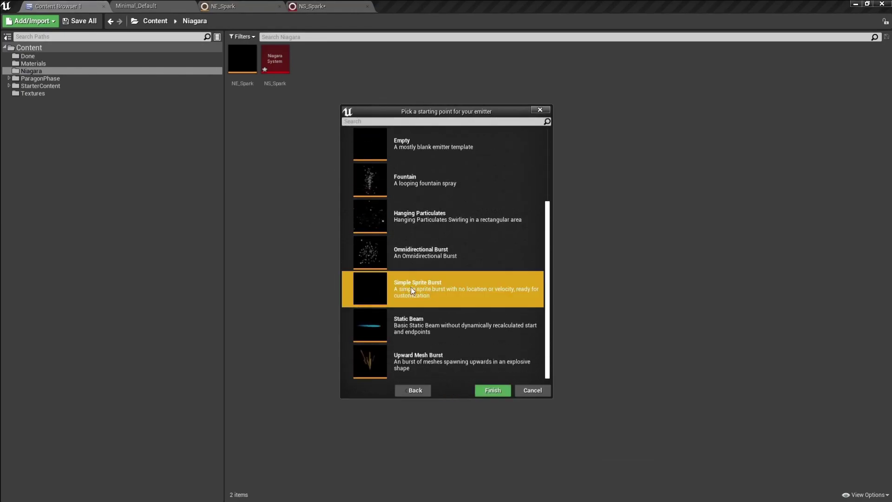
{"action": "left_click", "coordinate": [494, 392]}
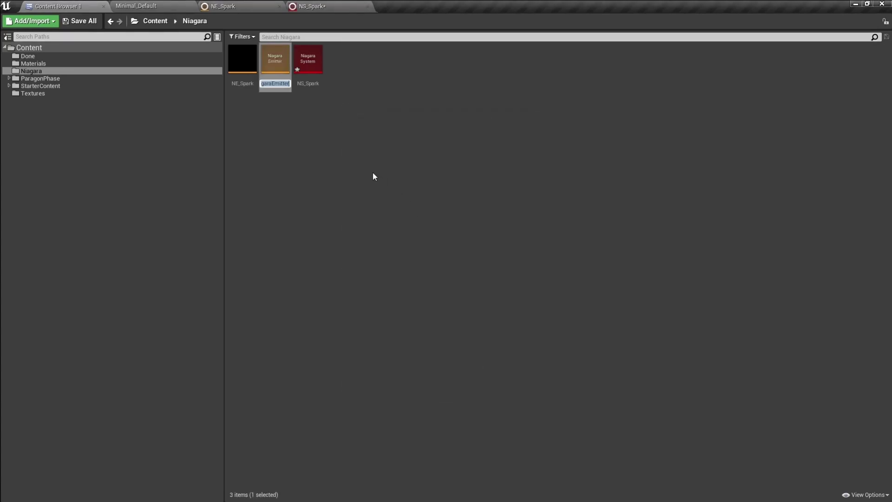
{"action": "type", "text": "NE_Flare"}
{"action": "key", "text": "Return"}
{"action": "left_click", "coordinate": [373, 175]}
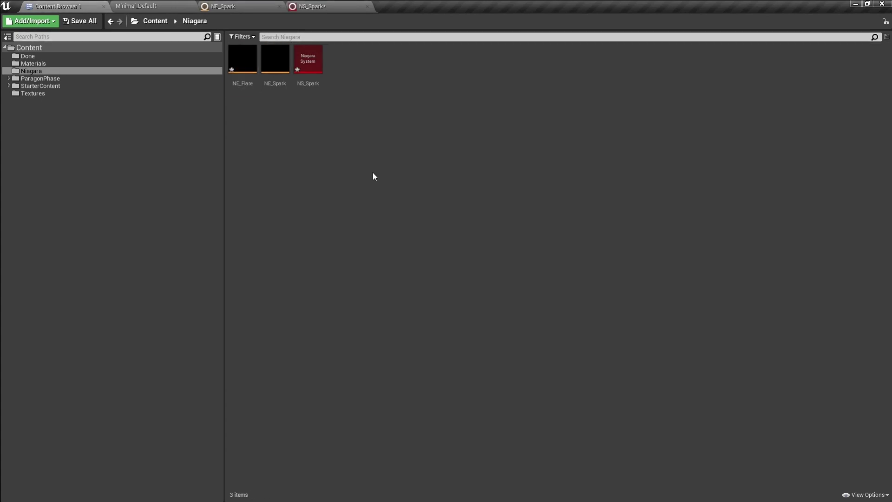
- Open the NE_Flare emitter for editing and close the NE_Spark and NS_Spark editors
{"action": "double_click", "coordinate": [243, 68]}
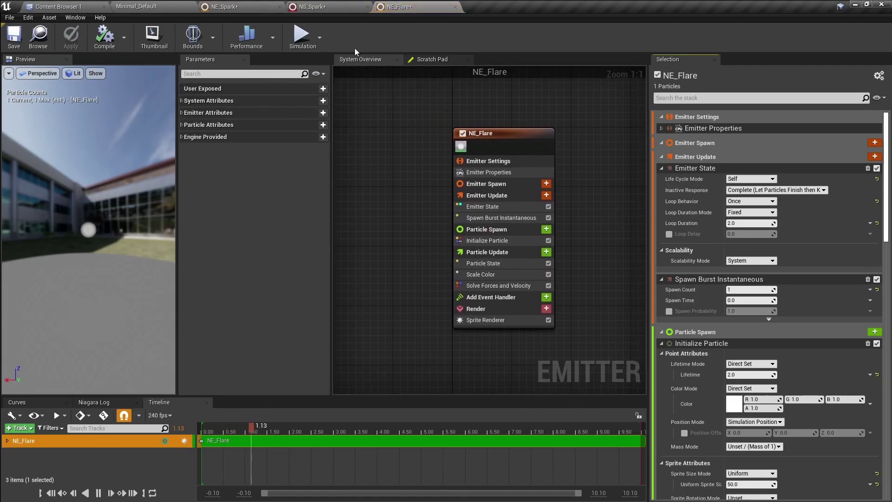
{"action": "middle_click", "coordinate": [232, 9]}
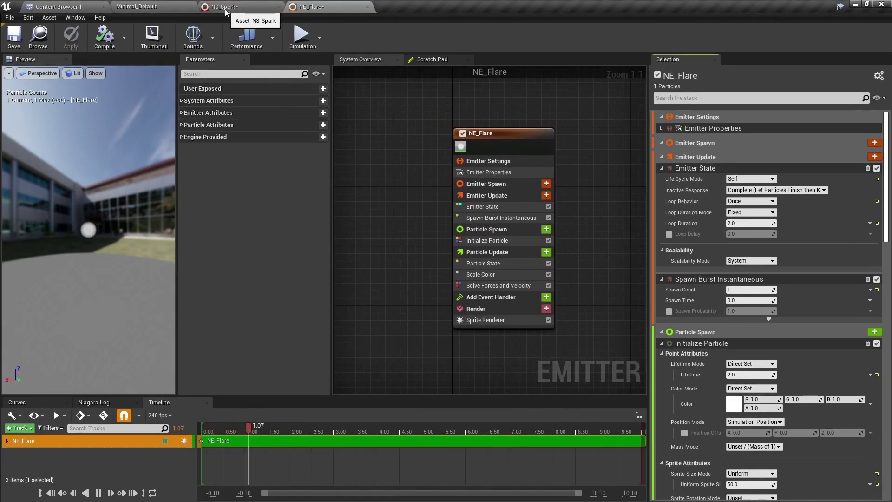
{"action": "middle_click", "coordinate": [225, 9]}
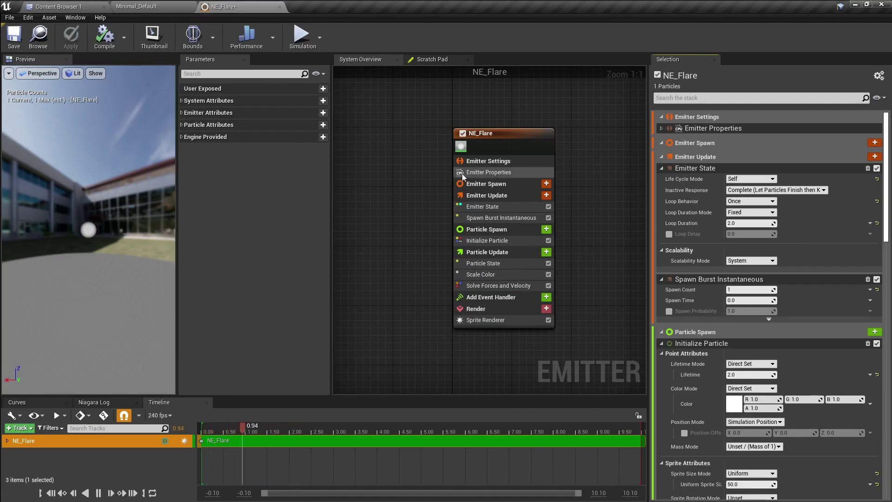
- Assign the M_Flare material from the Materials folder to NE_Flare's Sprite Renderer and check the flare in the preview
{"action": "left_click", "coordinate": [489, 320]}
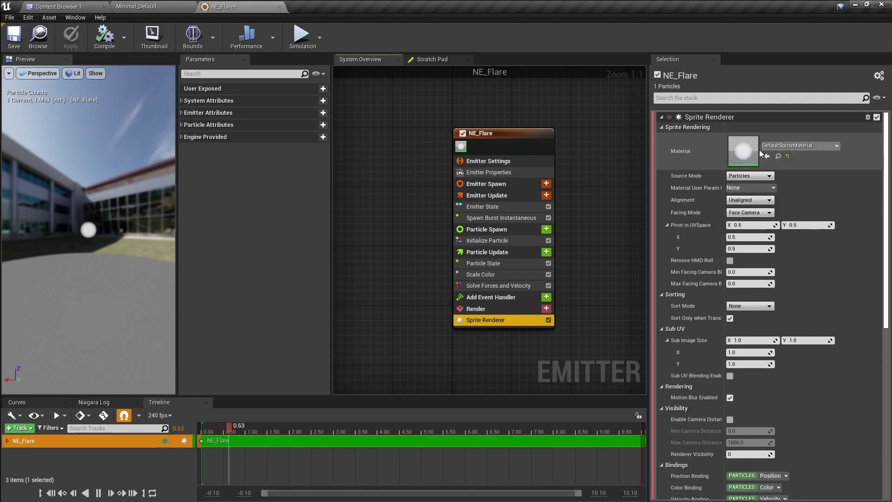
{"action": "left_click", "coordinate": [70, 7]}
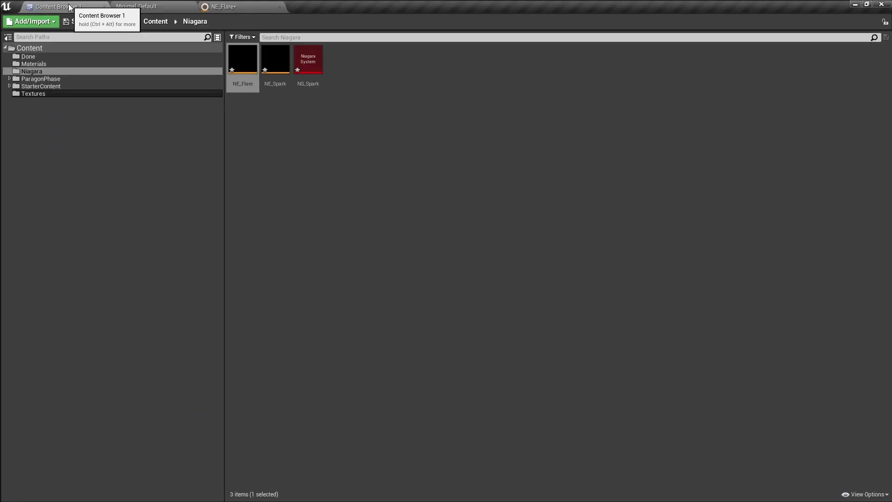
{"action": "left_click", "coordinate": [41, 65]}
{"action": "left_click", "coordinate": [242, 69]}
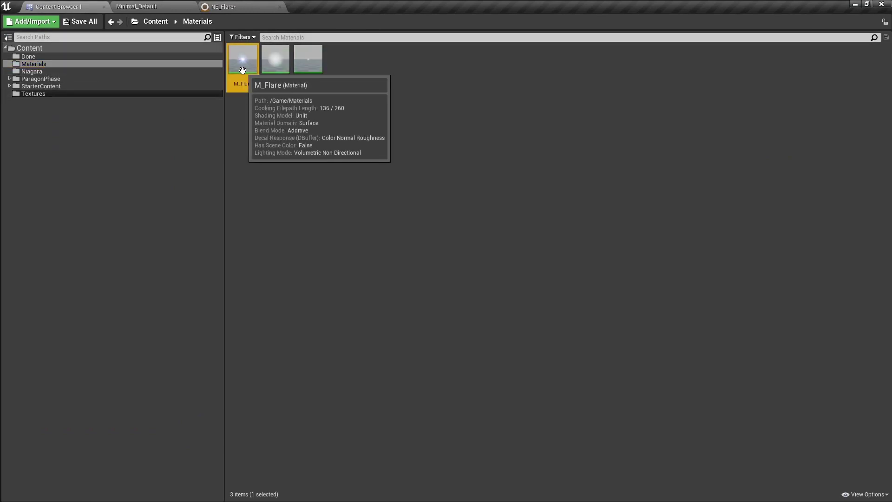
{"action": "left_click", "coordinate": [221, 6]}
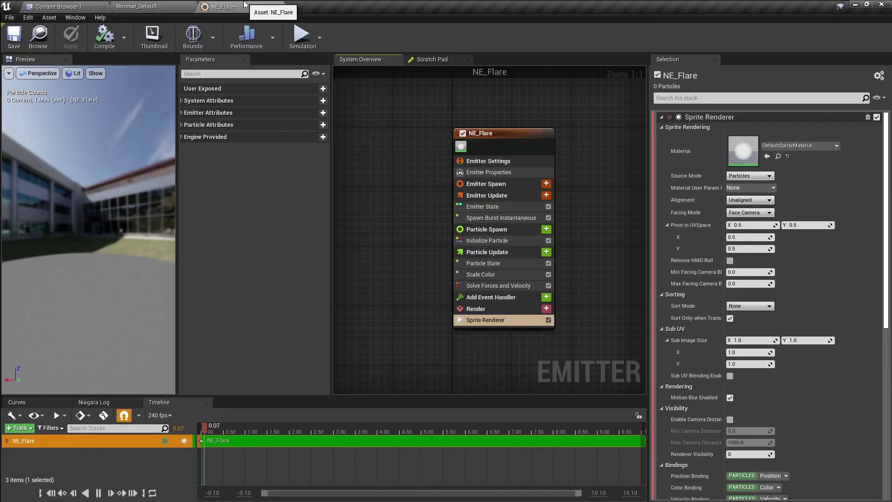
{"action": "left_click", "coordinate": [767, 157]}
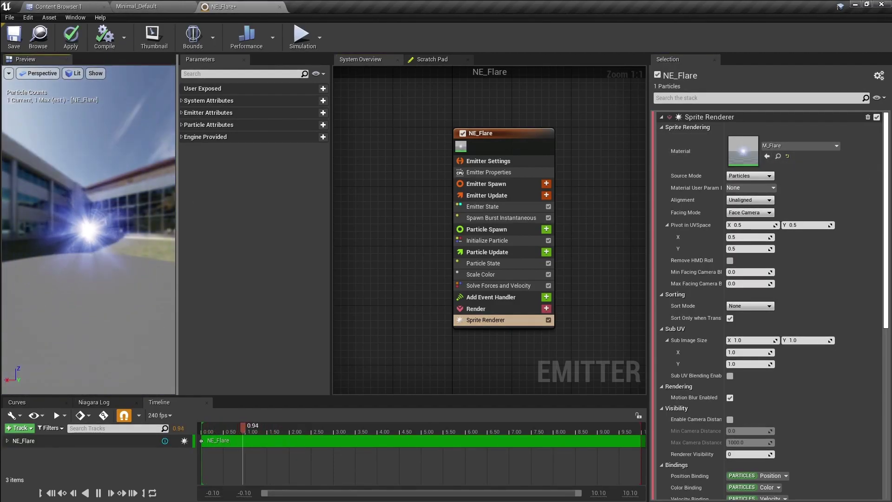
{"action": "left_click_drag", "start_coordinate": [140, 215], "coordinate": [141, 214]}
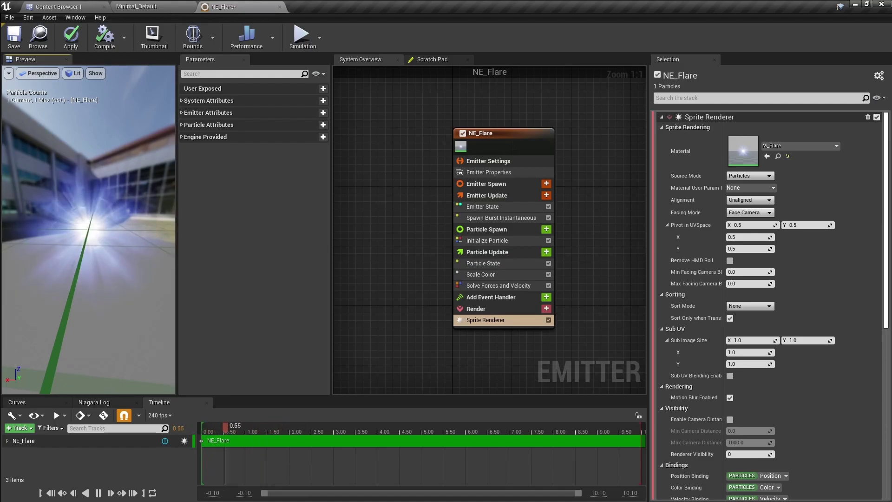
- Open the R_Ability_Intro animation from ParagonPhase/Characters/Heroes/Phase/Animations and bring its editor into view
{"action": "left_click", "coordinate": [72, 4]}
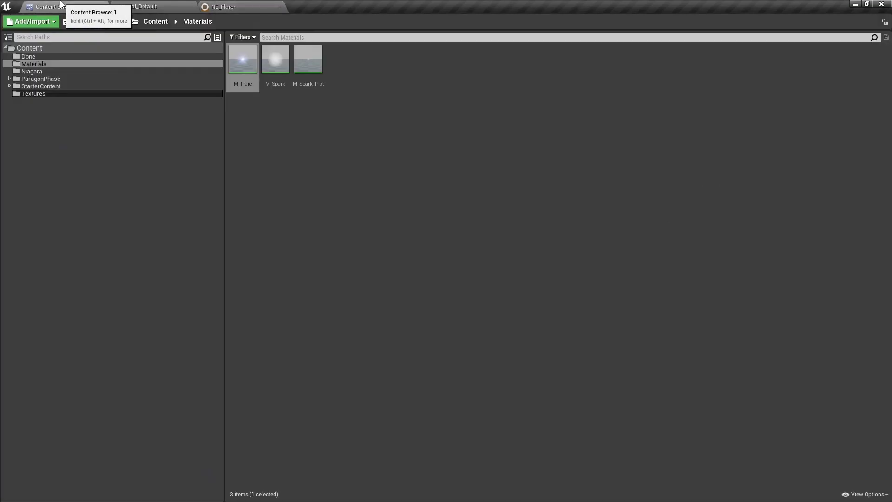
{"action": "left_click", "coordinate": [63, 78]}
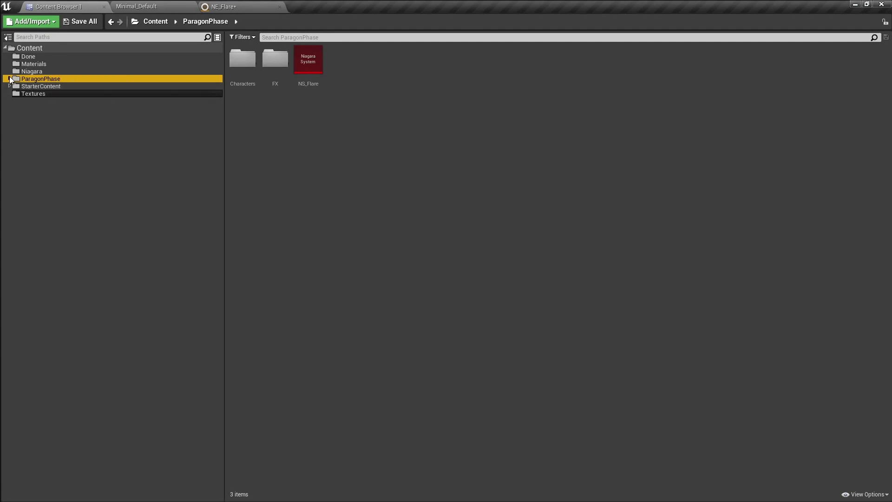
{"action": "double_click", "coordinate": [246, 79]}
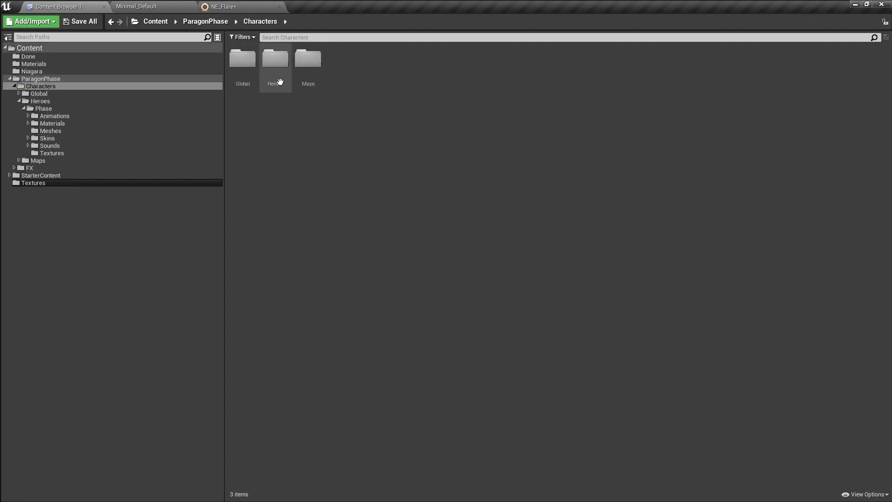
{"action": "double_click", "coordinate": [280, 82]}
{"action": "double_click", "coordinate": [243, 74]}
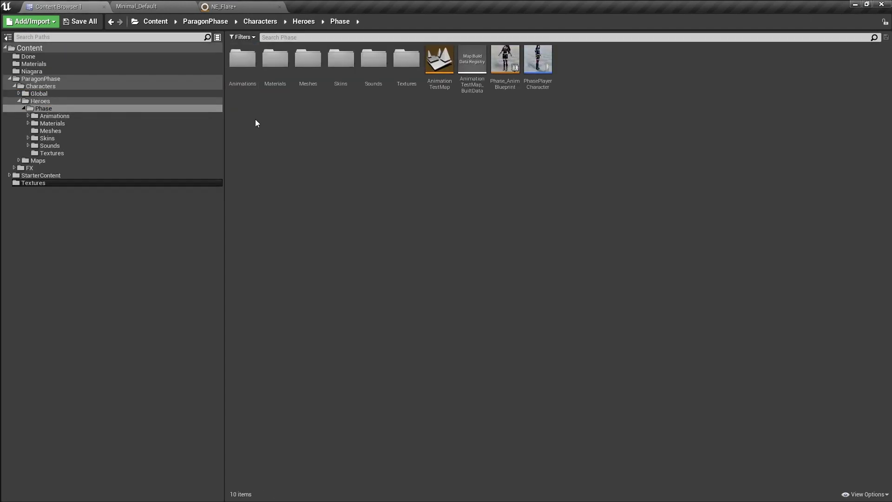
{"action": "double_click", "coordinate": [254, 85]}
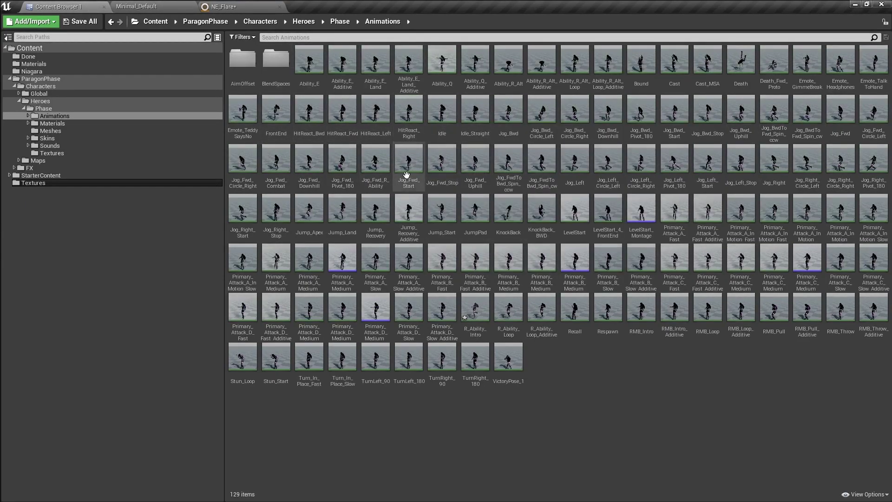
{"action": "left_click", "coordinate": [476, 309]}
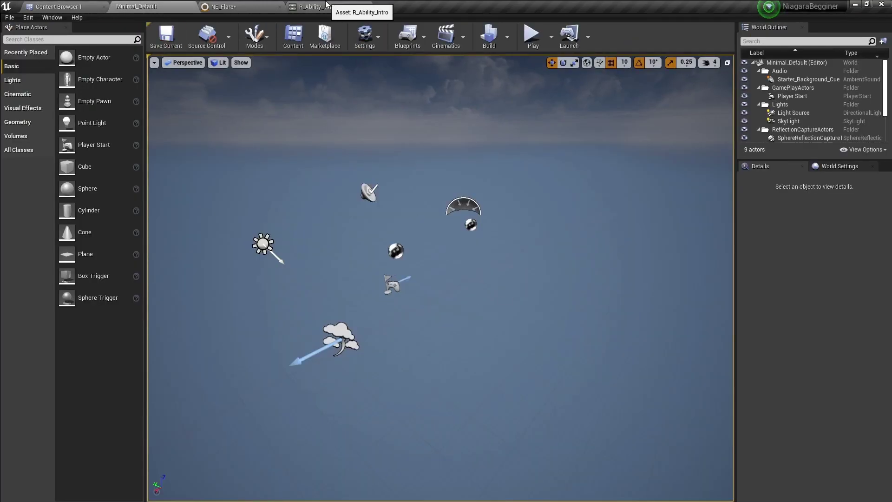
{"action": "left_click", "coordinate": [316, 6]}
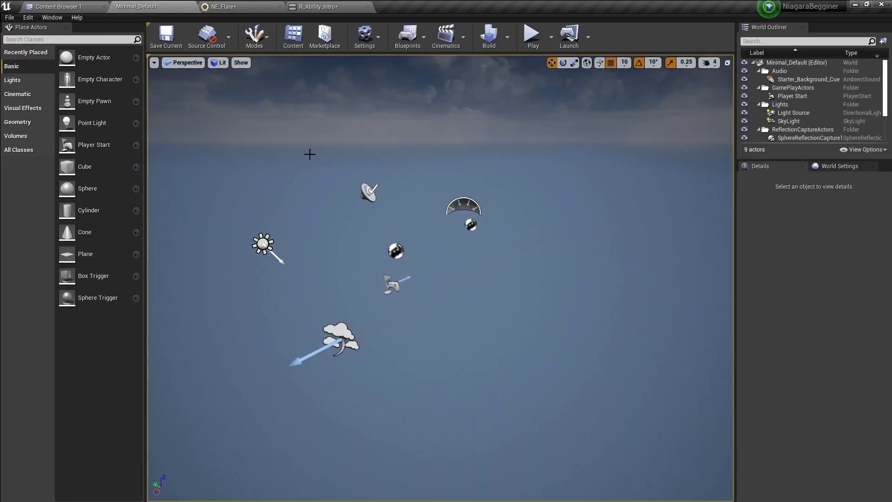
{"action": "left_click", "coordinate": [321, 3]}
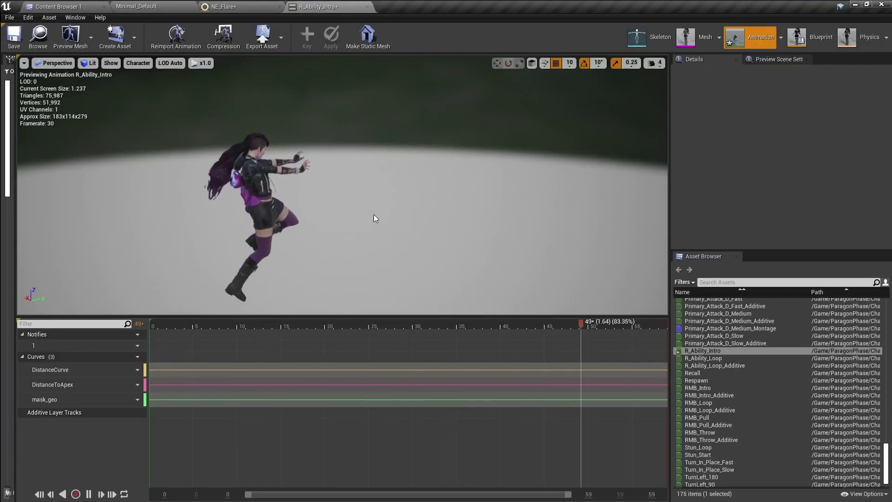
- Prepare the R_Ability_Intro timeline by pausing playback and collapsing the Curves tracks beneath an enlarged preview viewport
{"action": "left_click_drag", "start_coordinate": [383, 317], "coordinate": [383, 366]}
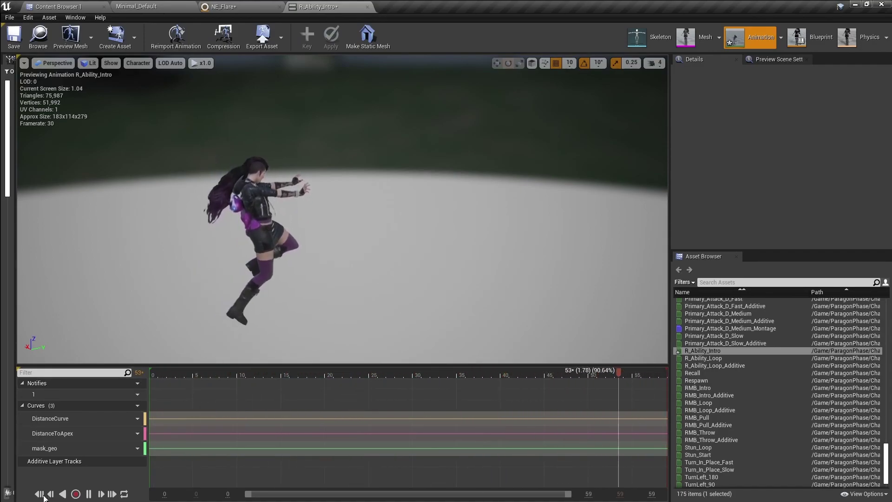
{"action": "left_click", "coordinate": [88, 494]}
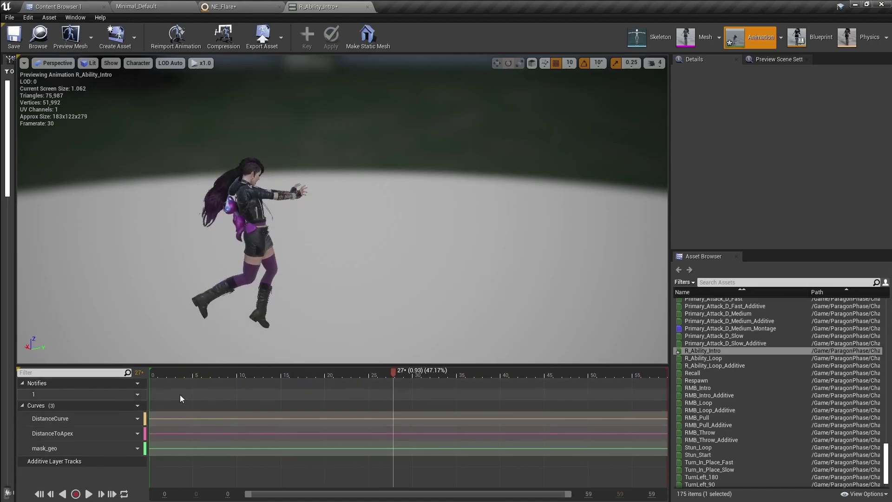
{"action": "left_click", "coordinate": [22, 406]}
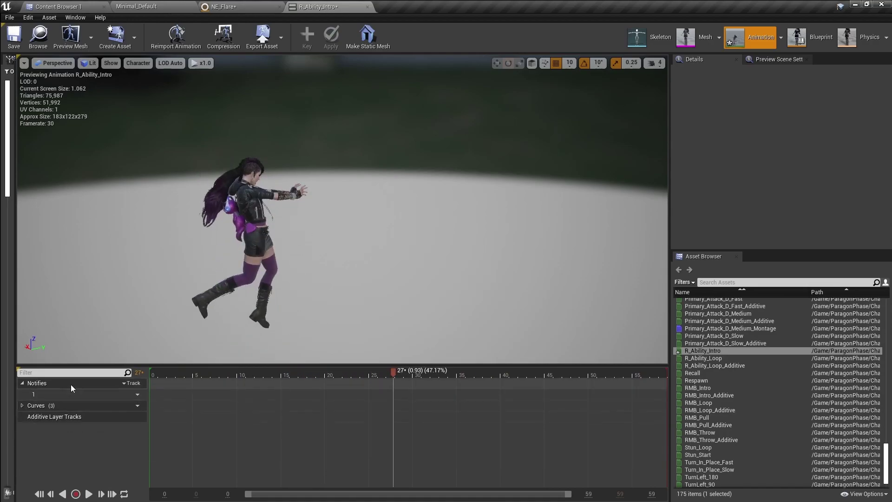
- Add a Timed Niagara Effect notify state to notify track 1 at frame 9 and extend it to about frame 27
{"action": "right_click", "coordinate": [231, 394]}
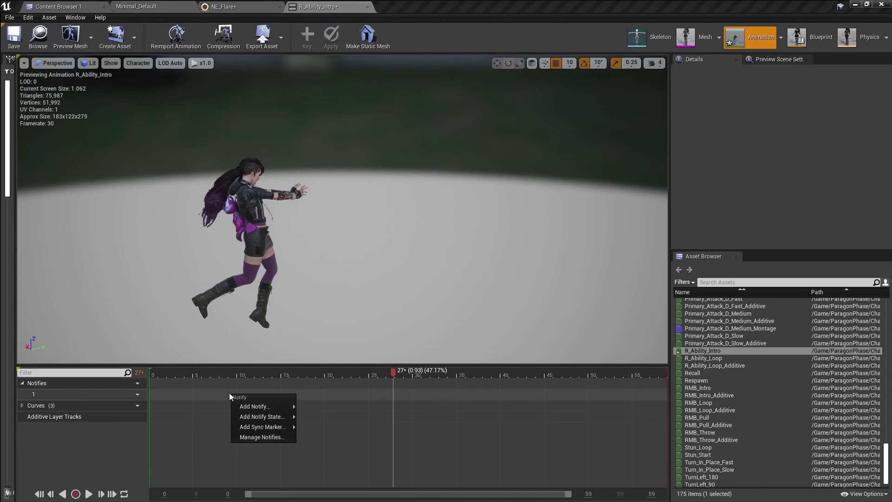
{"action": "mouse_move", "coordinate": [261, 408]}
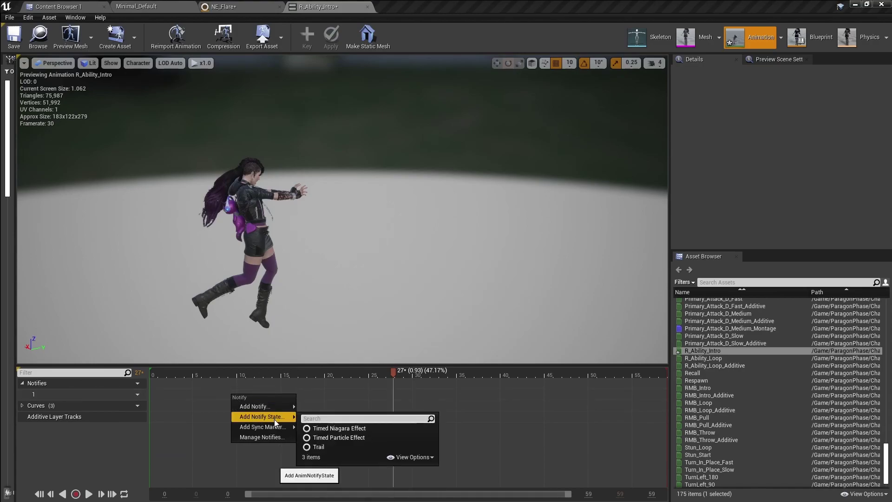
{"action": "left_click", "coordinate": [339, 429]}
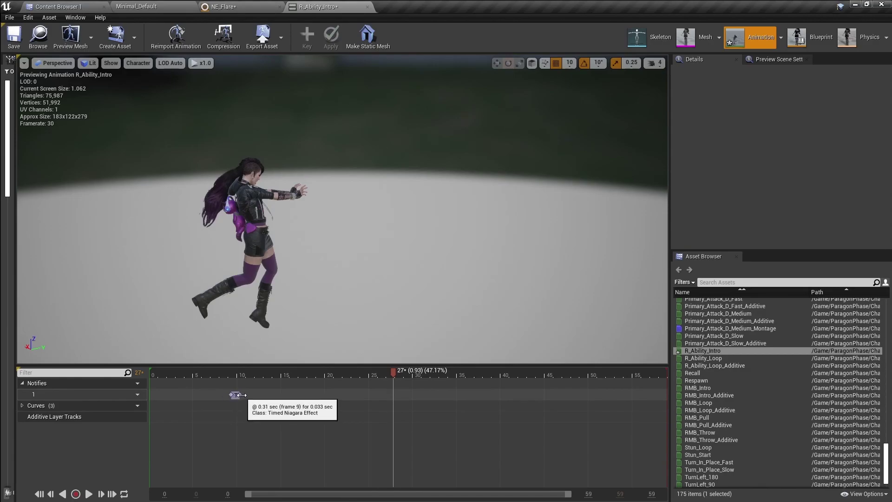
{"action": "left_click_drag", "start_coordinate": [242, 394], "coordinate": [255, 394]}
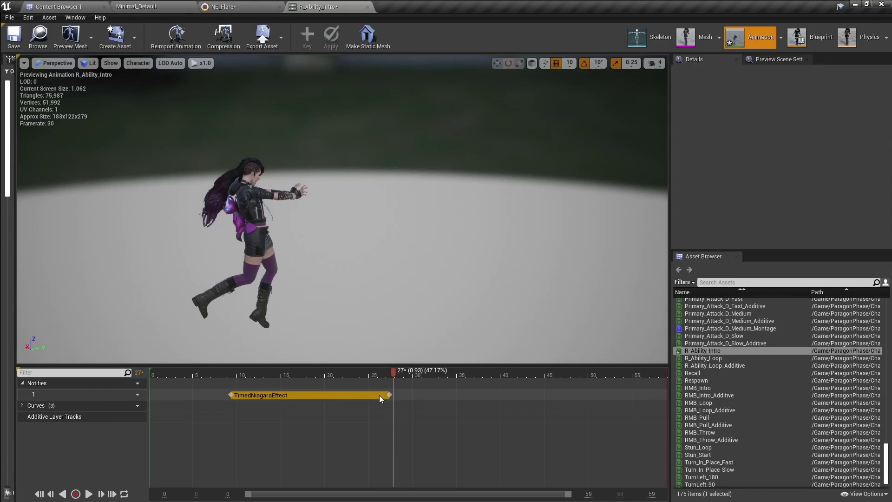
- Shift the TimedNiagaraEffect notify to start at about frame 21 and set its Socket Name to root
{"action": "left_click", "coordinate": [259, 395]}
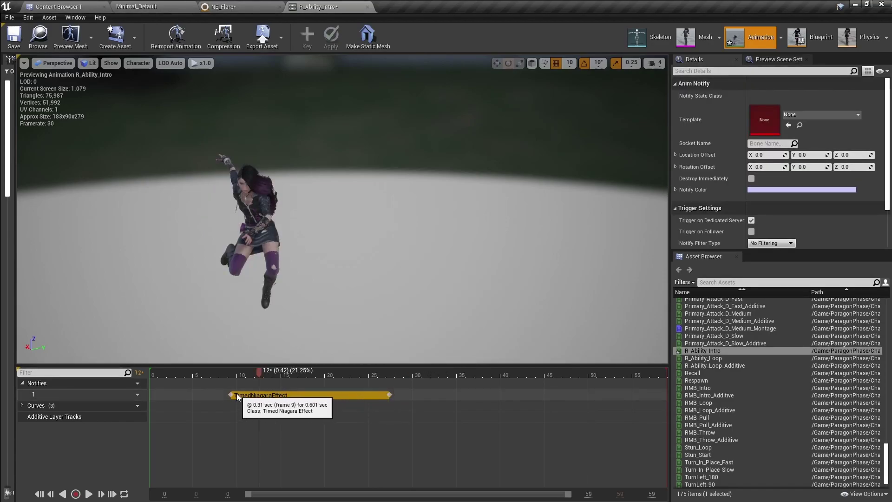
{"action": "left_click_drag", "start_coordinate": [260, 373], "coordinate": [414, 392]}
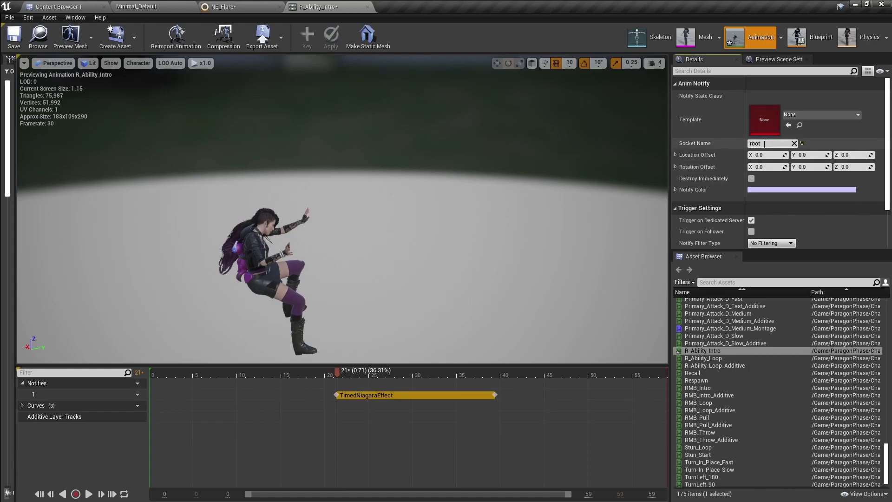
{"action": "mouse_move", "coordinate": [339, 373]}
{"action": "left_mouse_down"}
{"action": "mouse_move", "coordinate": [307, 370]}
{"action": "mouse_move", "coordinate": [328, 374]}
{"action": "left_mouse_up"}
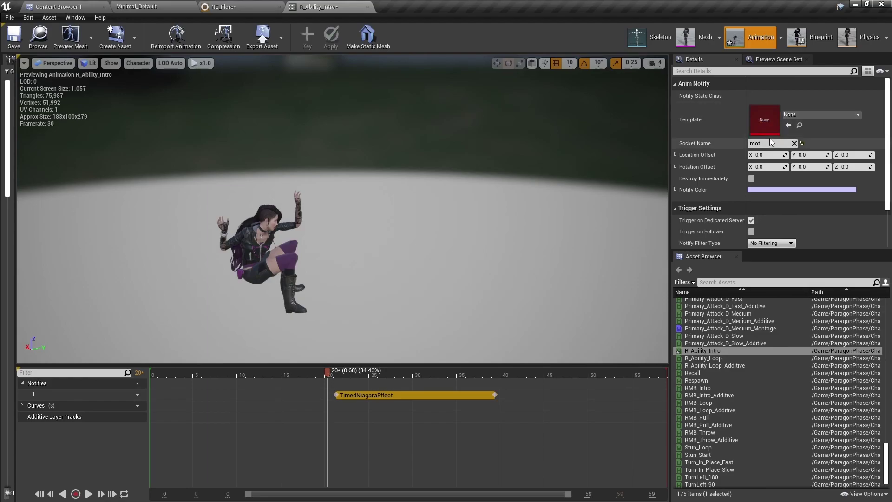
- Try to assign the NE_Flare emitter from the Niagara folder as the notify's Template
{"action": "left_click", "coordinate": [234, 5]}
{"action": "left_click", "coordinate": [321, 7]}
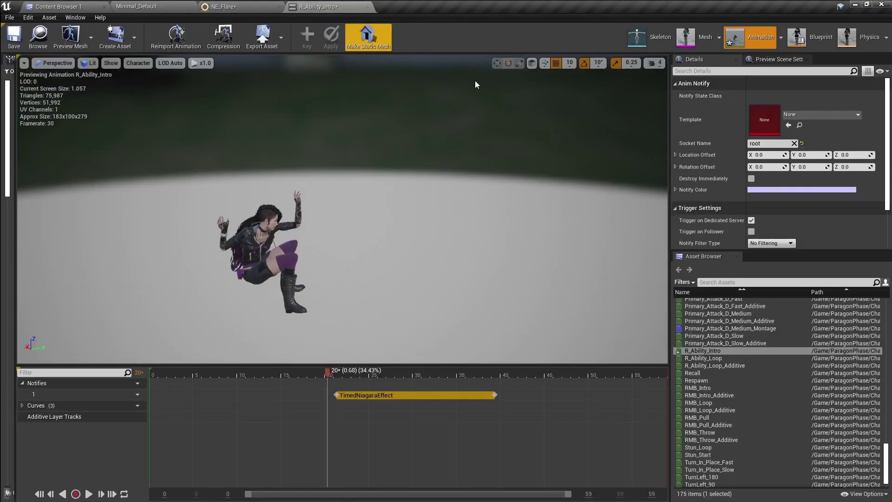
{"action": "left_click", "coordinate": [233, 5]}
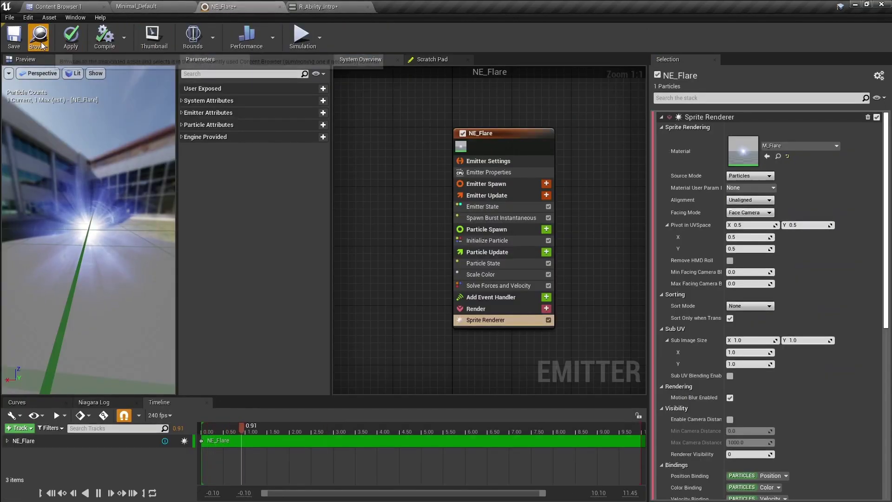
{"action": "left_click", "coordinate": [61, 6]}
{"action": "left_click", "coordinate": [243, 60]}
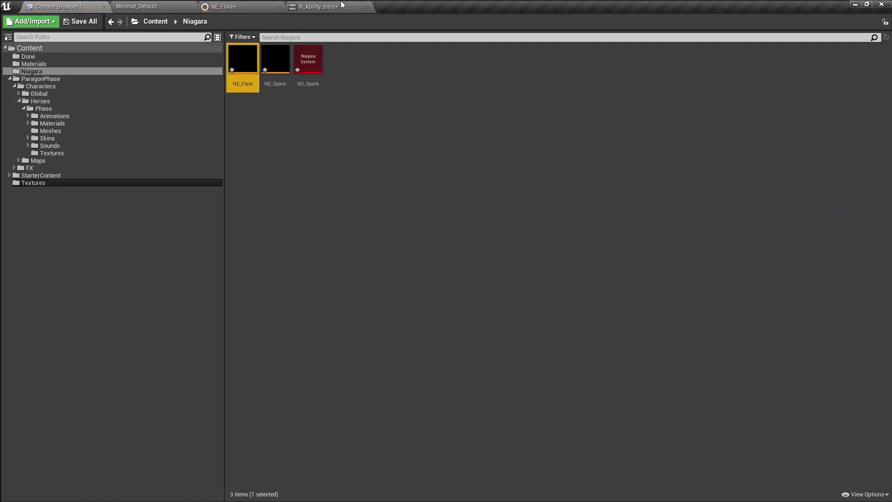
{"action": "left_click", "coordinate": [319, 6]}
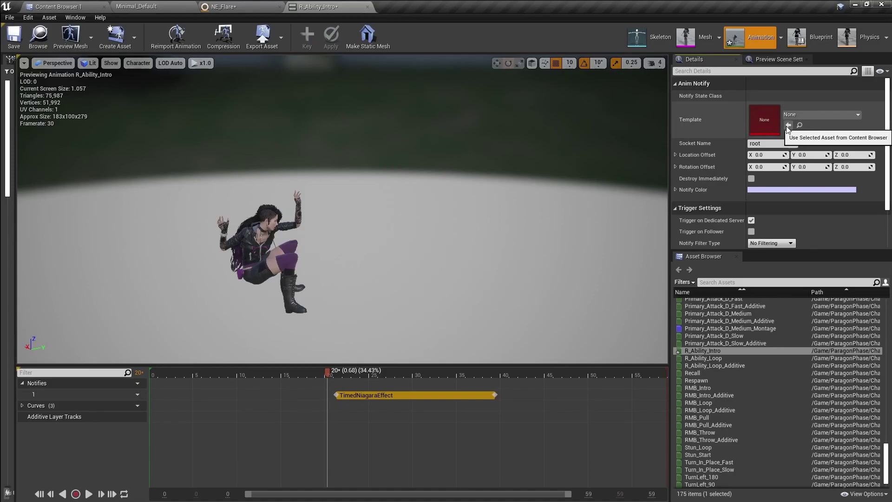
{"action": "left_click", "coordinate": [817, 114]}
{"action": "left_click", "coordinate": [817, 114]}
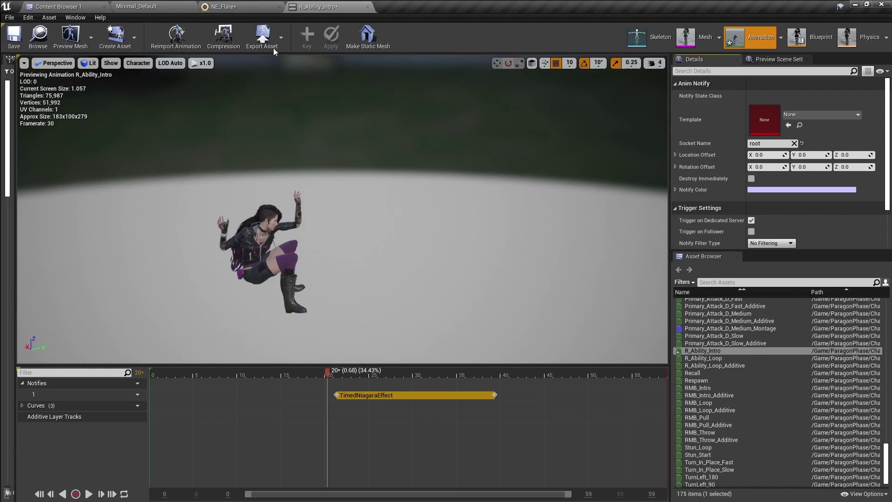
- Collapse the ParagonPhase folder and rename the NS_Spark system in the Niagara folder to NS_EnergyBall
{"action": "left_click", "coordinate": [86, 5]}
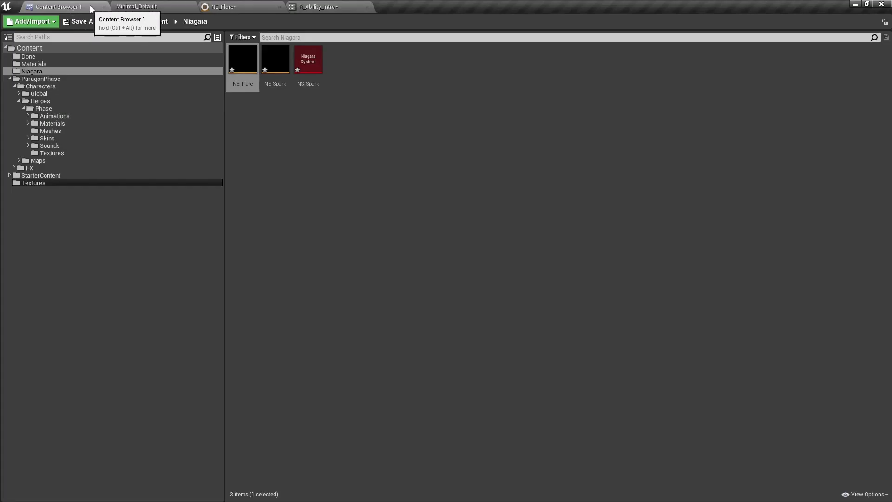
{"action": "left_click", "coordinate": [311, 140]}
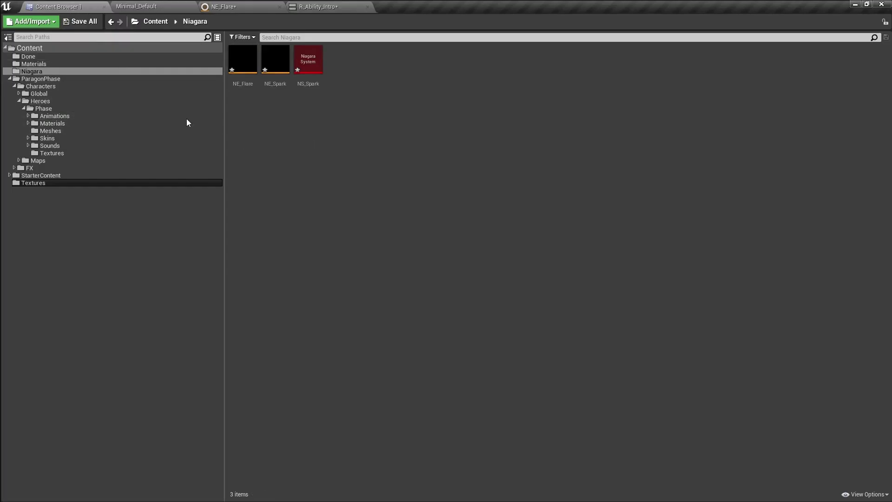
{"action": "left_click", "coordinate": [10, 79]}
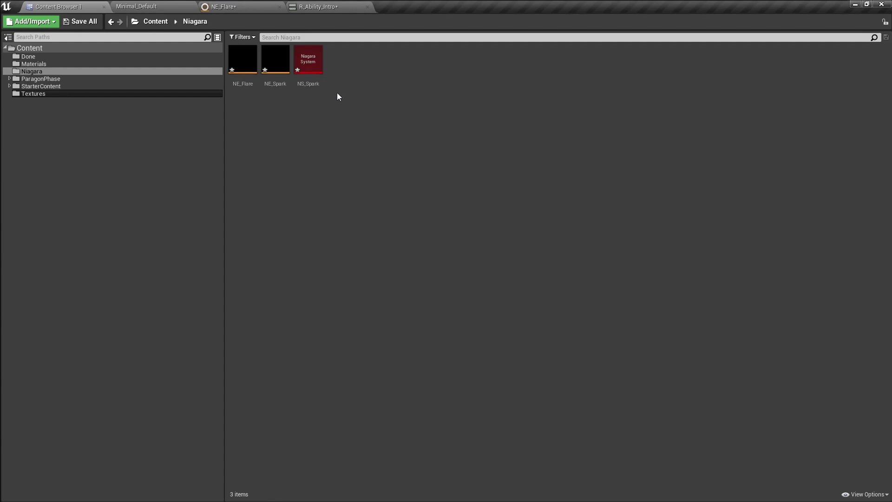
{"action": "left_click", "coordinate": [312, 84]}
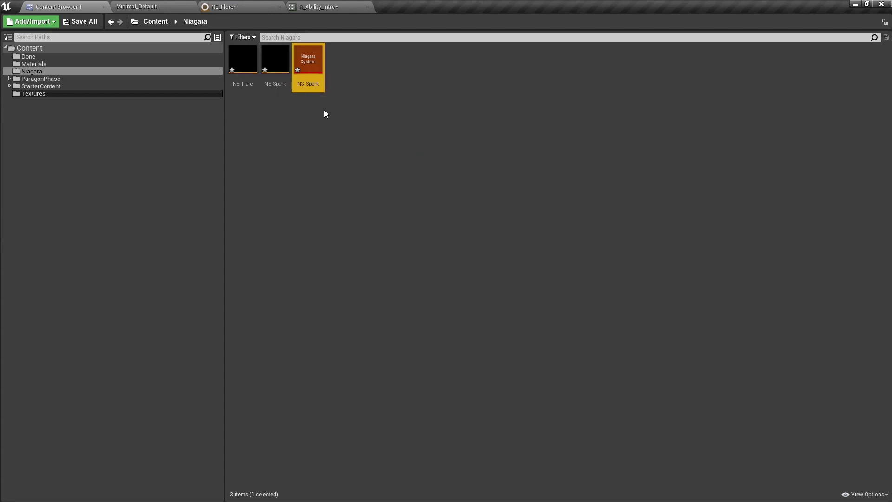
{"action": "key", "text": "F2"}
{"action": "type", "text": "NS_"}
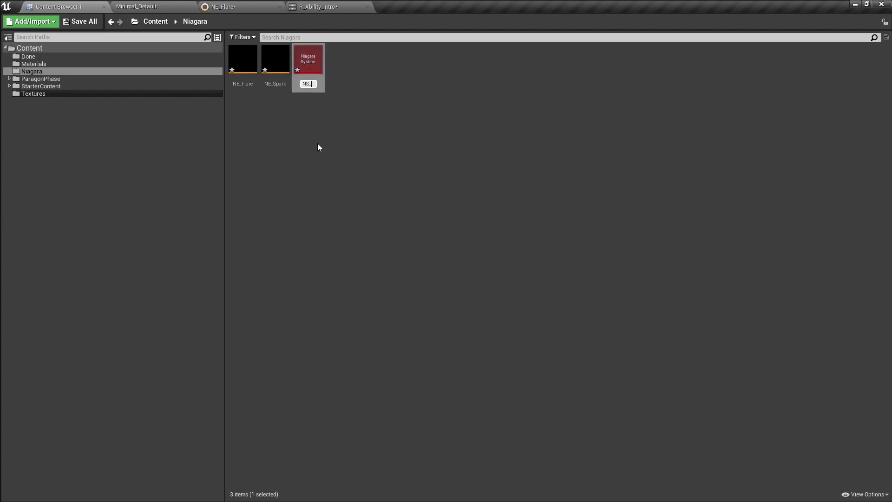
{"action": "type", "text": "EnergyBall"}
{"action": "key", "text": "Return"}
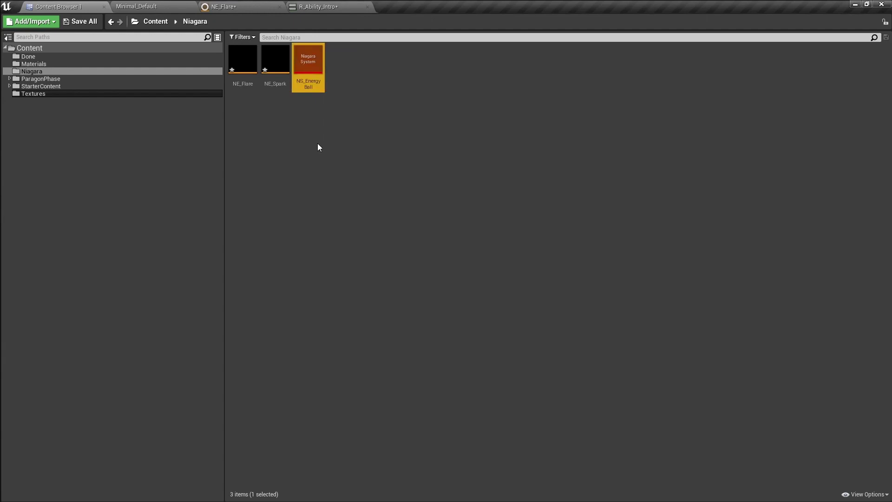
- Open the NS_EnergyBall system for editing and check its particles in the preview
{"action": "left_click", "coordinate": [339, 110]}
{"action": "double_click", "coordinate": [322, 80]}
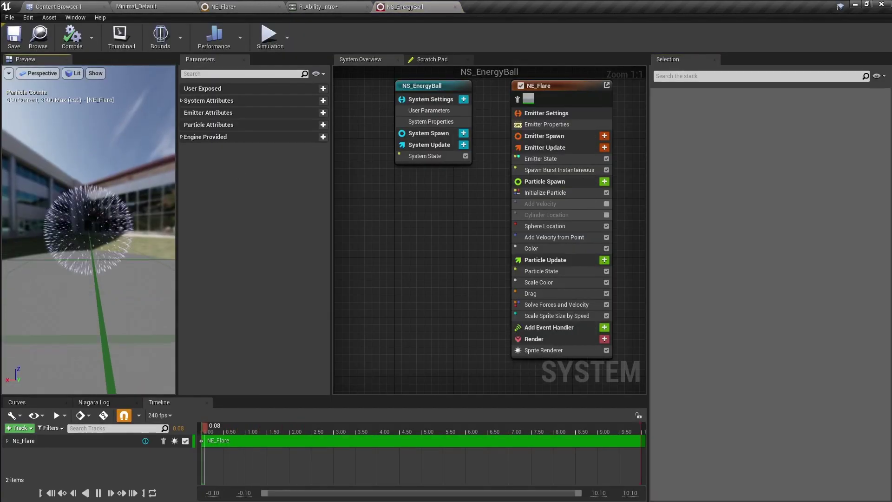
{"action": "left_click_drag", "start_coordinate": [99, 168], "coordinate": [99, 169]}
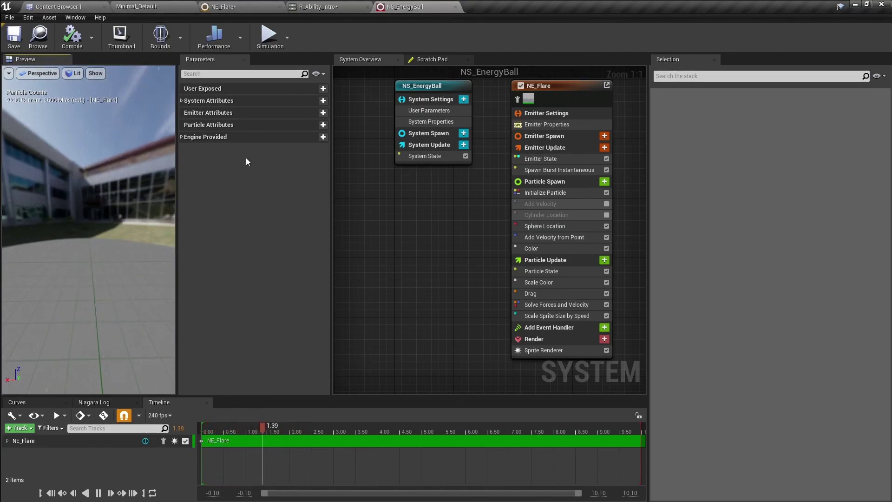
- Add the existing NE_Flare emitter to the NS_EnergyBall graph and place its node beside the spark emitter's node
{"action": "right_click_drag", "start_coordinate": [406, 213], "coordinate": [584, 204]}
{"action": "right_click_drag", "start_coordinate": [492, 209], "coordinate": [478, 206]}
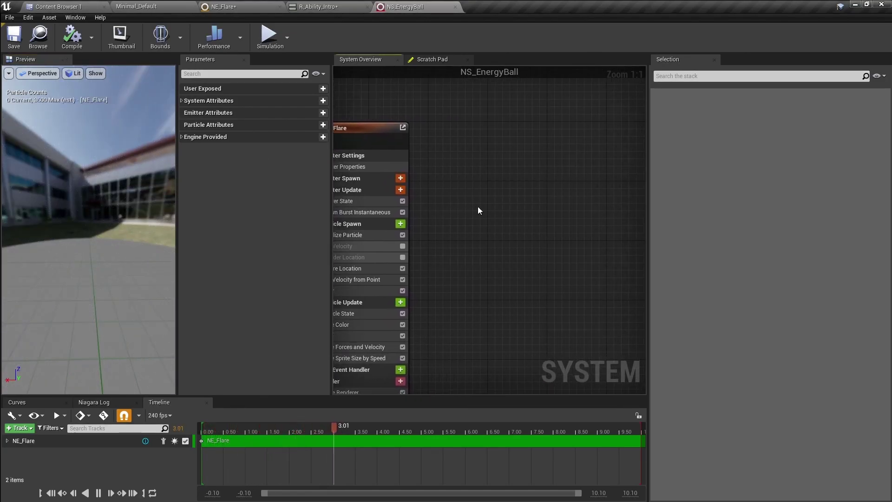
{"action": "left_click_drag", "start_coordinate": [332, 186], "coordinate": [258, 186]}
{"action": "right_click", "coordinate": [400, 148]}
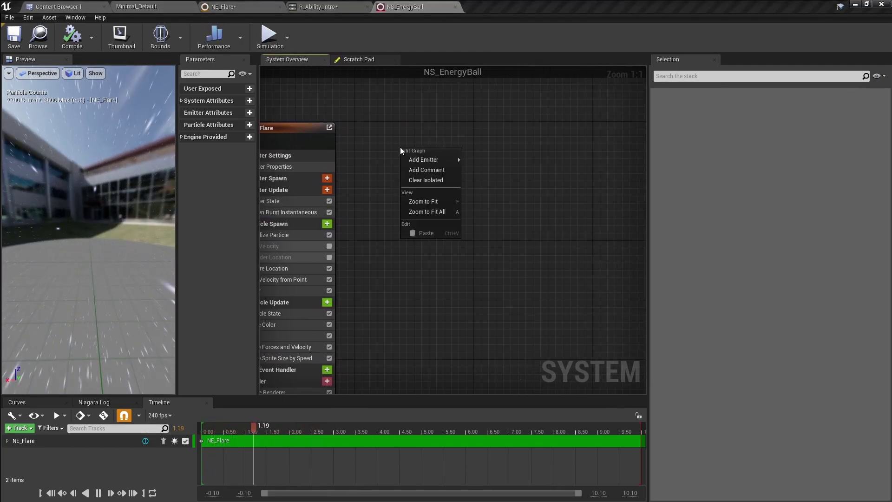
{"action": "mouse_move", "coordinate": [415, 161]}
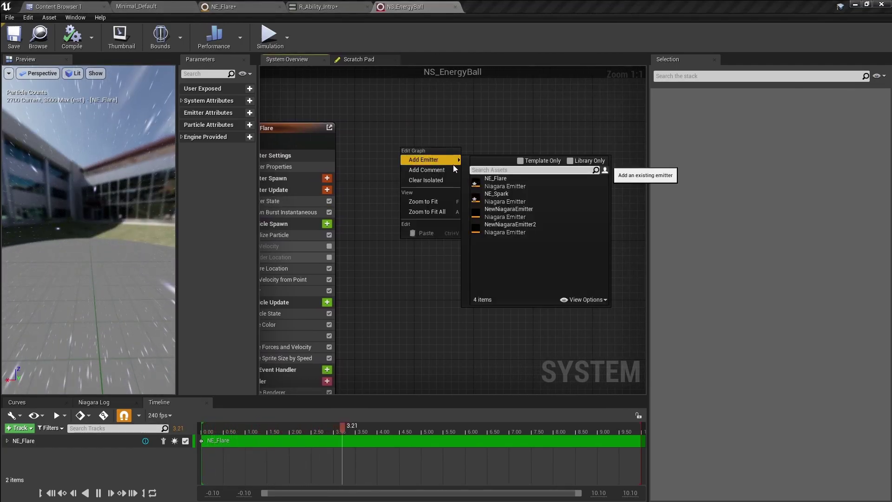
{"action": "left_click", "coordinate": [510, 182]}
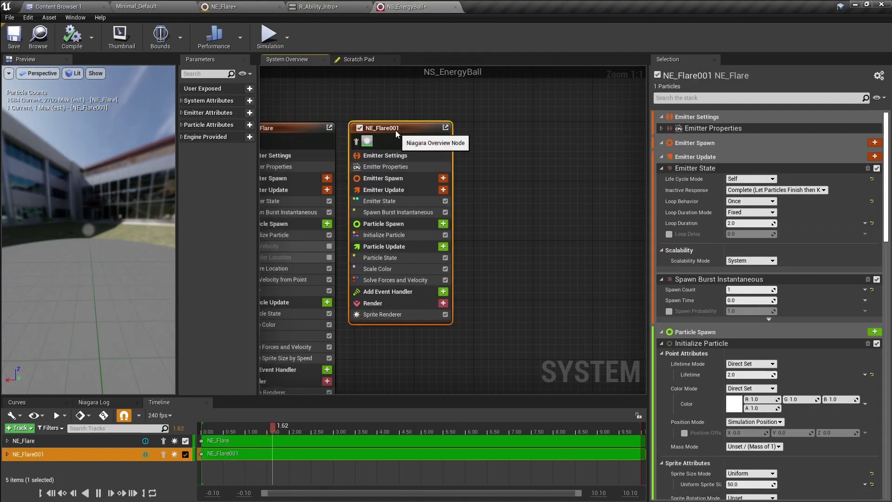
{"action": "left_click_drag", "start_coordinate": [396, 133], "coordinate": [432, 148]}
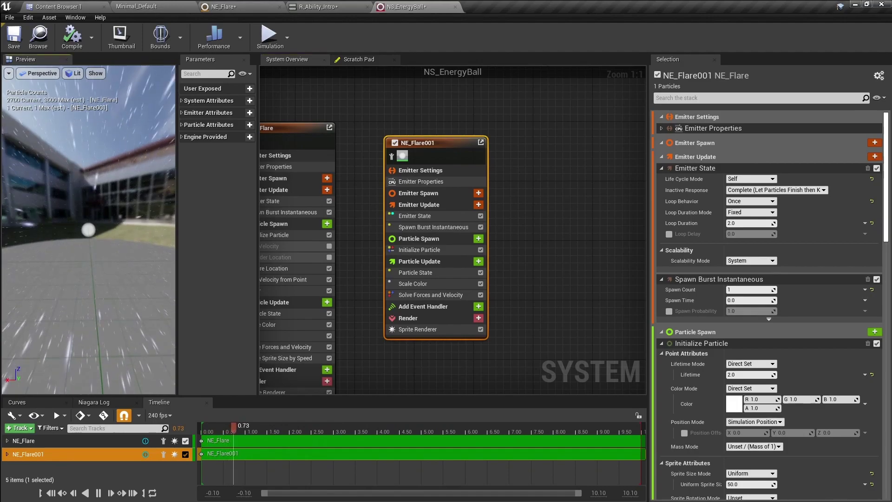
- Apply the pending NE_Flare emitter changes so the new flare in NS_EnergyBall uses M_Flare, and check the system preview
{"action": "left_click", "coordinate": [246, 6]}
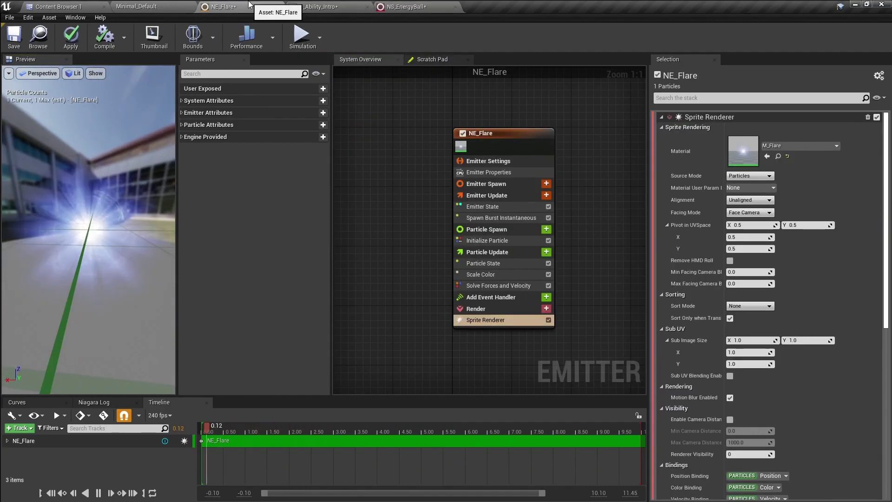
{"action": "left_click", "coordinate": [415, 11]}
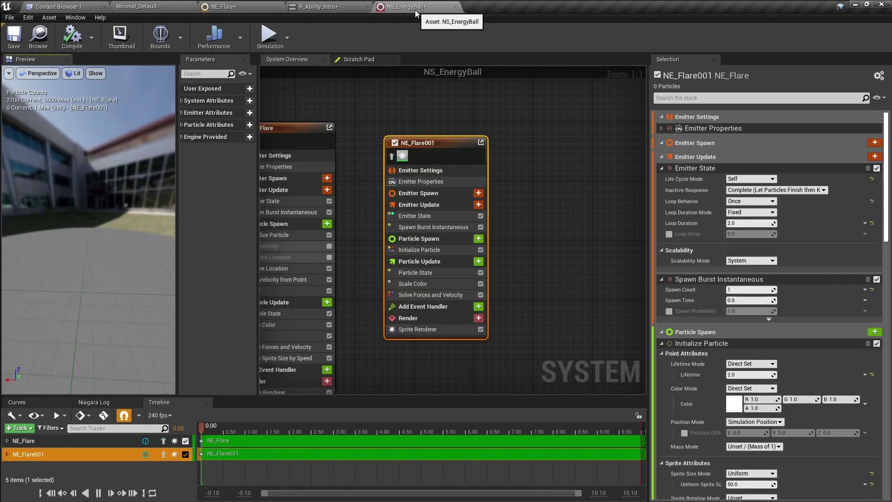
{"action": "left_click", "coordinate": [420, 331]}
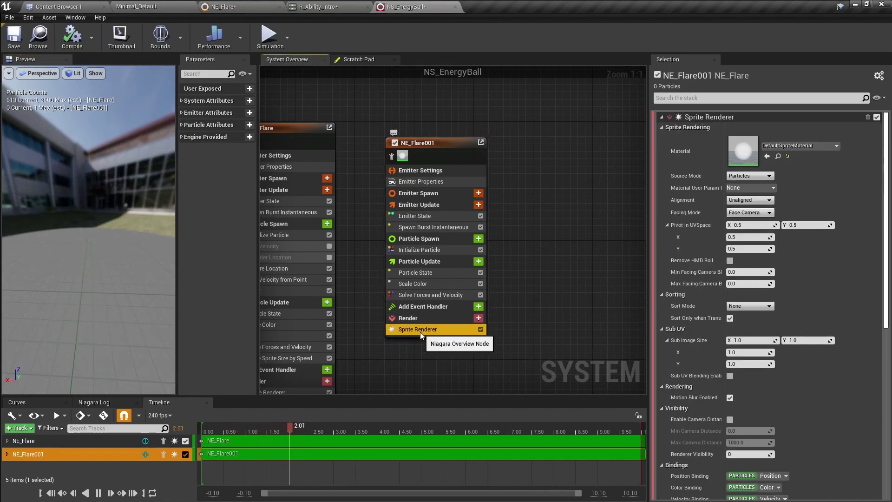
{"action": "left_click", "coordinate": [236, 6]}
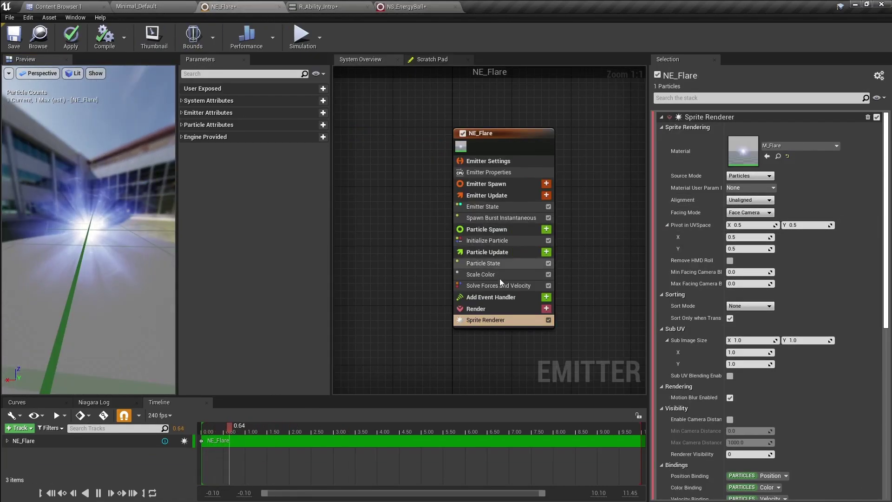
{"action": "left_click", "coordinate": [72, 44]}
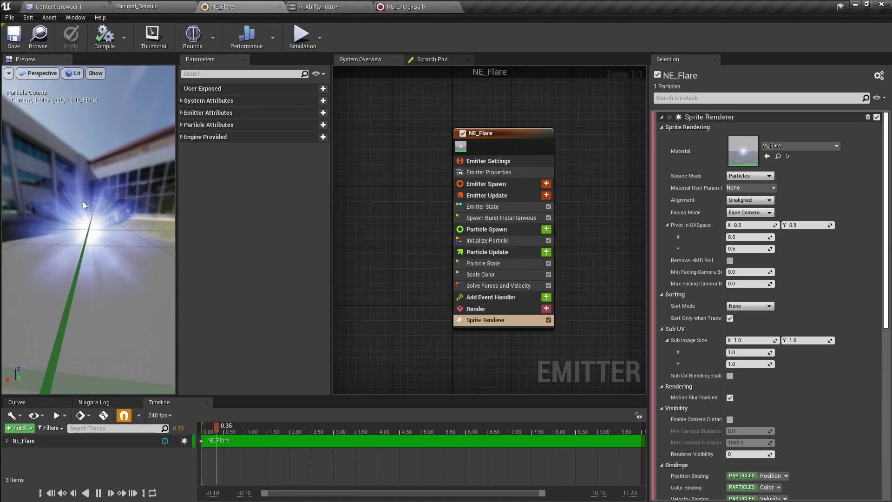
{"action": "left_click", "coordinate": [413, 6]}
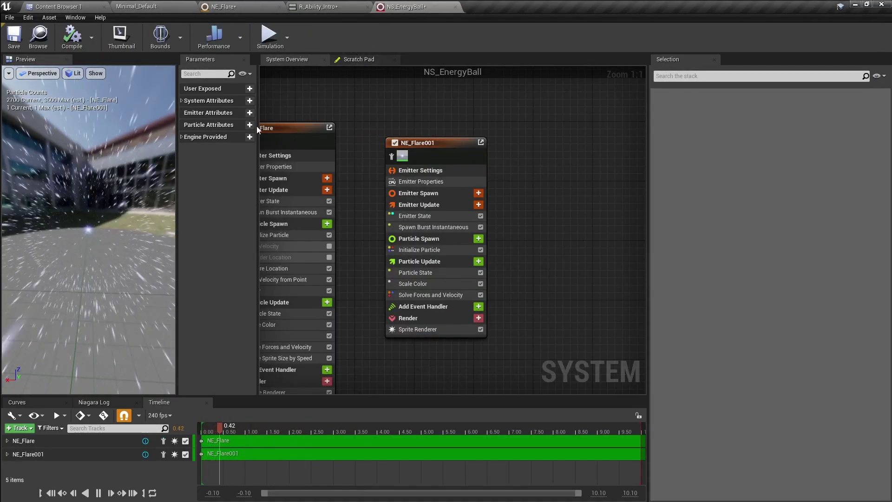
{"action": "right_click_drag", "start_coordinate": [104, 205], "coordinate": [106, 225]}
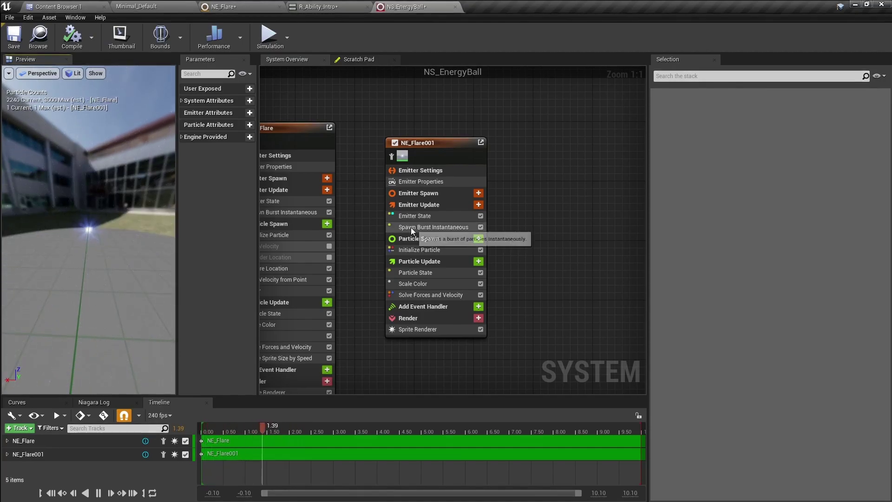
- Set the Uniform Sprite Size in NE_Flare001's Initialize Particle module to 700
{"action": "left_click", "coordinate": [419, 251]}
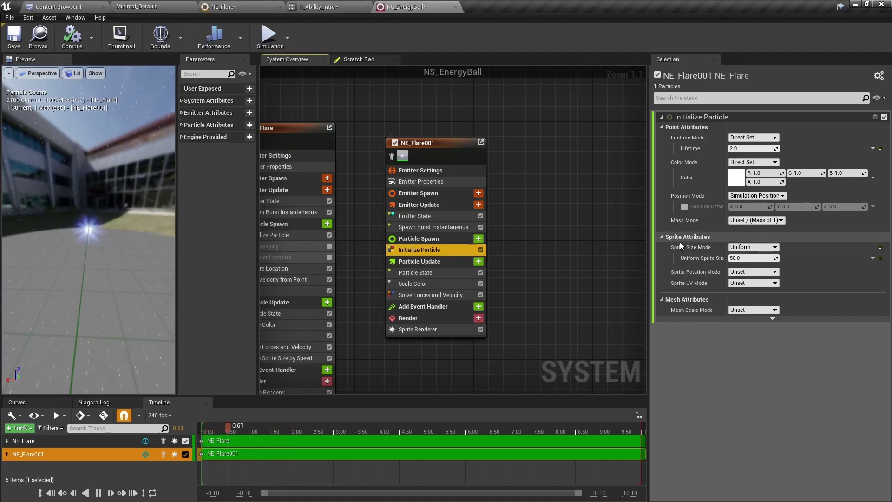
{"action": "left_click", "coordinate": [746, 261]}
{"action": "type", "text": "300"}
{"action": "key", "text": "Return"}
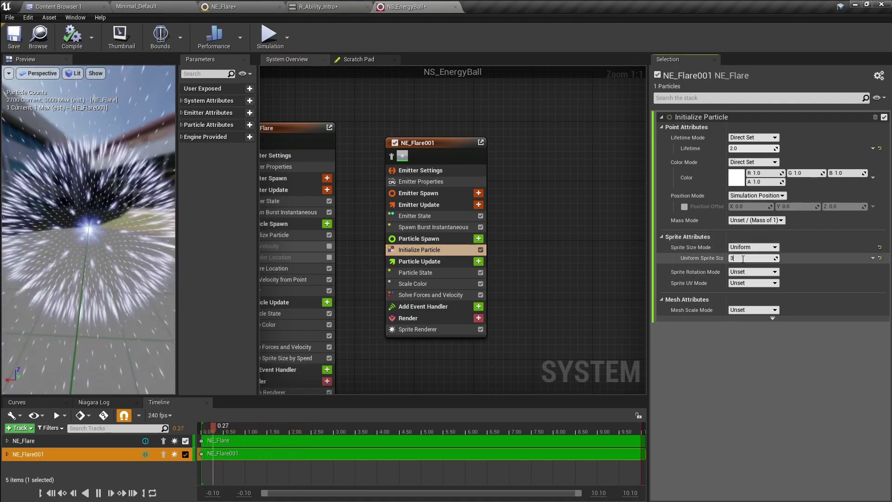
{"action": "type", "text": "700"}
{"action": "key", "text": "Return"}
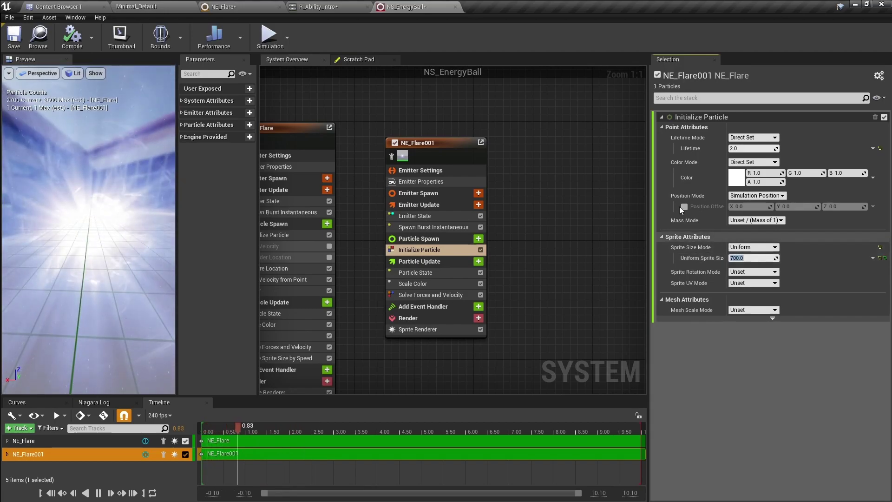
- Assign NS_EnergyBall as the Template of the Timed Niagara Effect notify in R_Ability_Intro and play the animation
{"action": "left_click", "coordinate": [131, 229]}
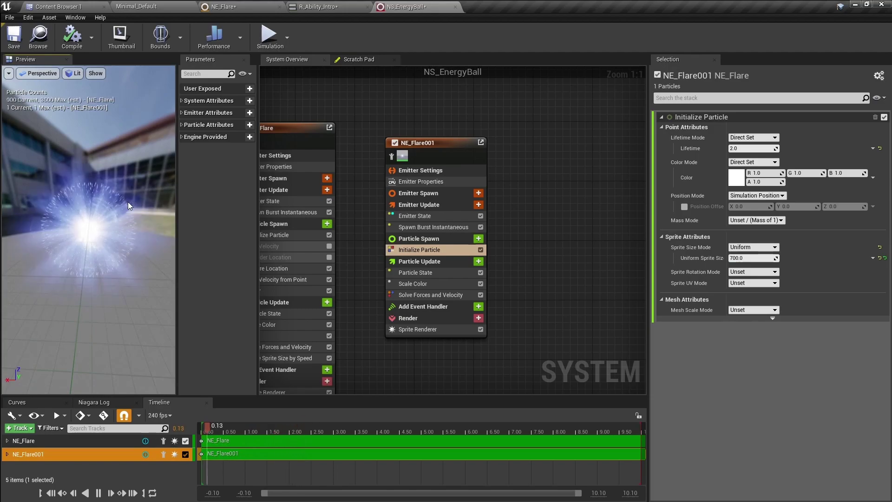
{"action": "left_click", "coordinate": [317, 5]}
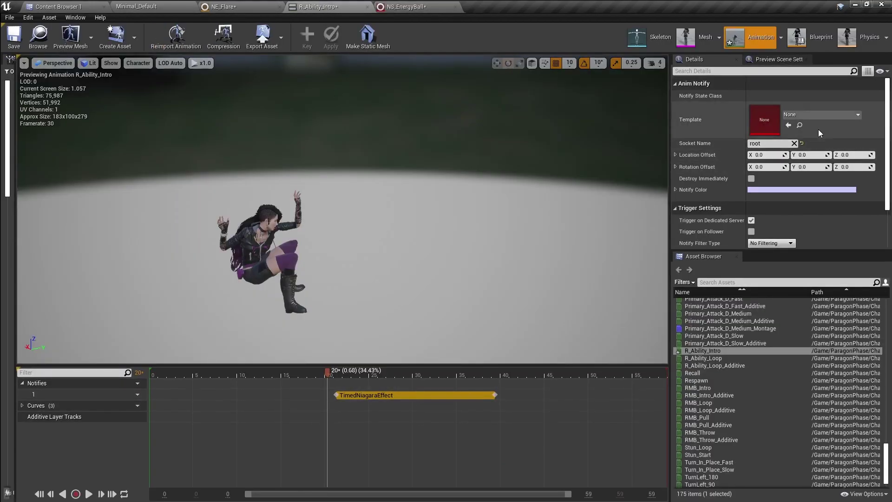
{"action": "left_click", "coordinate": [803, 115]}
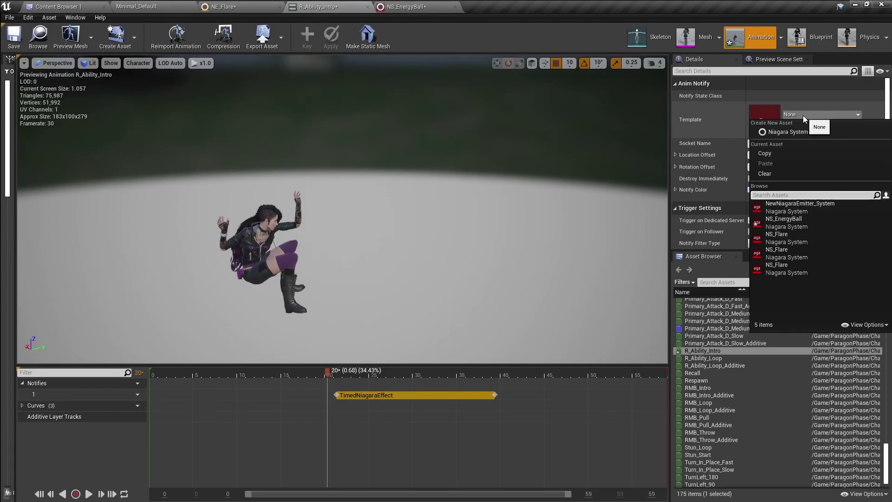
{"action": "left_click", "coordinate": [785, 223]}
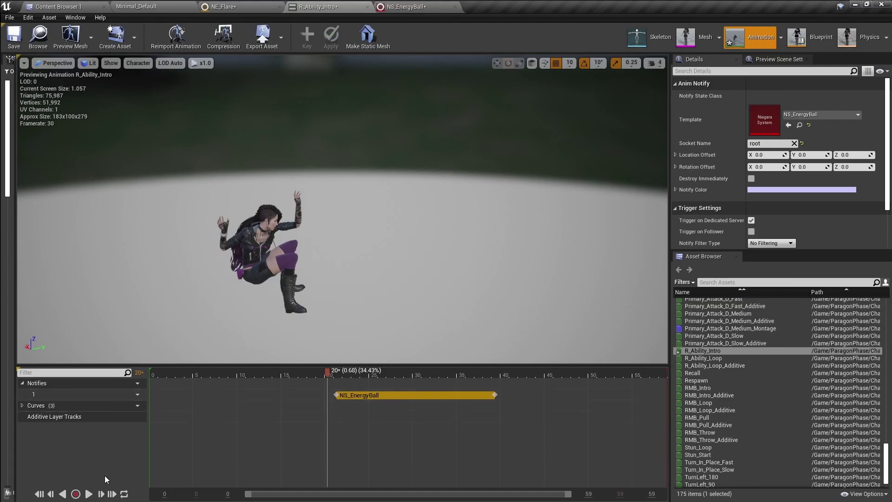
{"action": "left_click", "coordinate": [87, 494]}
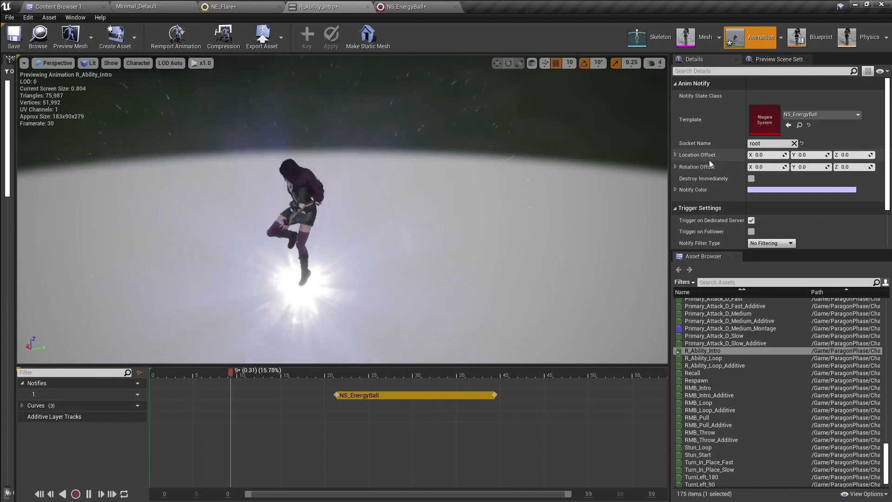
- Try a Location Offset of X 300 and Y 0 on the NS_EnergyBall notify and check the effect's placement beside the character
{"action": "left_click", "coordinate": [803, 156]}
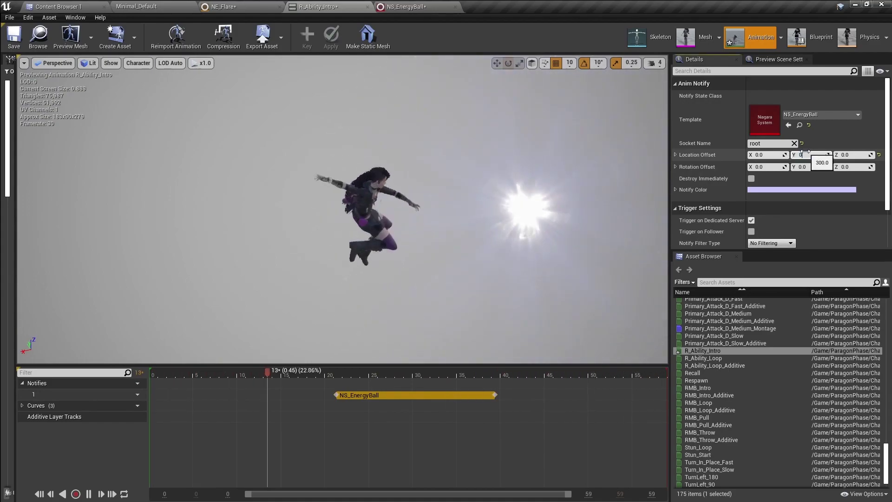
{"action": "key", "text": "Return"}
{"action": "left_click", "coordinate": [765, 154]}
{"action": "type", "text": "300"}
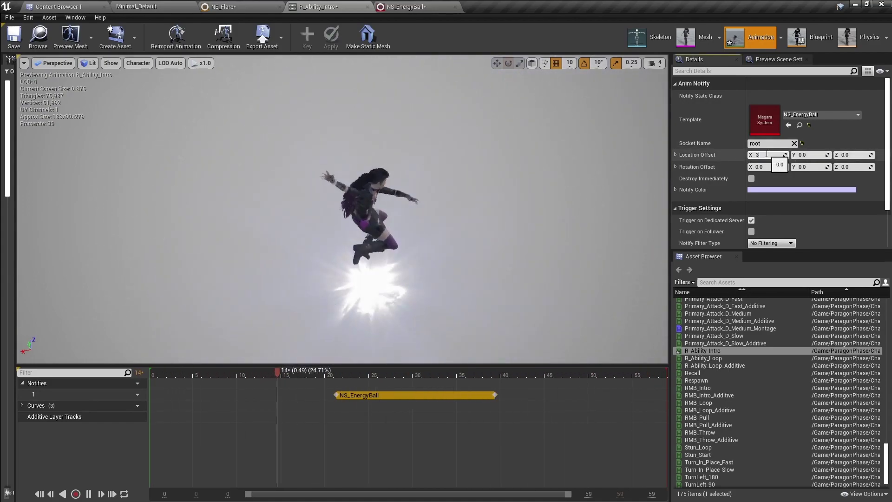
{"action": "key", "text": "Return"}
{"action": "left_click_drag", "start_coordinate": [452, 172], "coordinate": [298, 148], "text": "alt"}
{"action": "right_click_drag", "start_coordinate": [298, 148], "coordinate": [264, 135]}
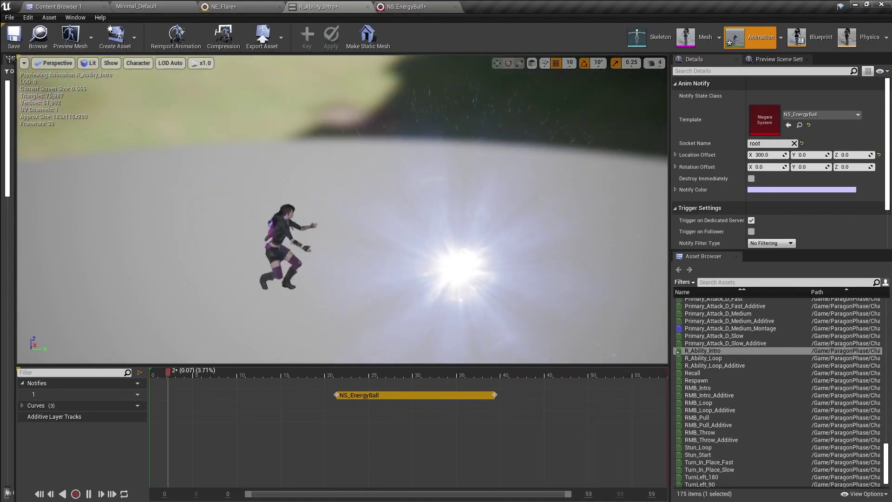
- Set the NS_EnergyBall notify's Location Offset to X 330 and Z 150, and check the effect in front of the character
{"action": "left_click", "coordinate": [769, 156]}
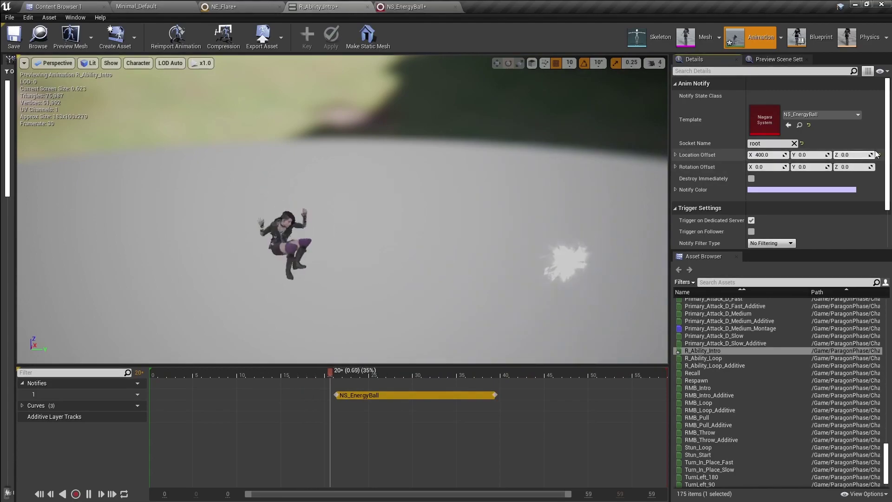
{"action": "left_click", "coordinate": [854, 155]}
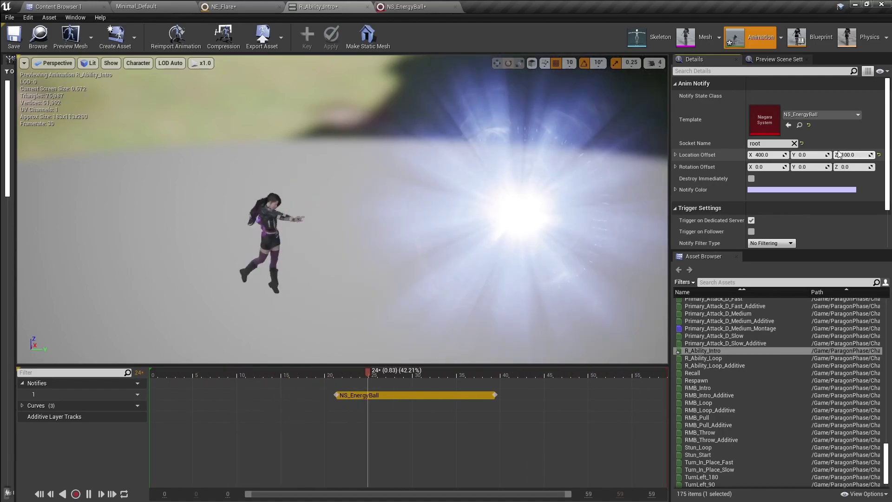
{"action": "double_click", "coordinate": [856, 153]}
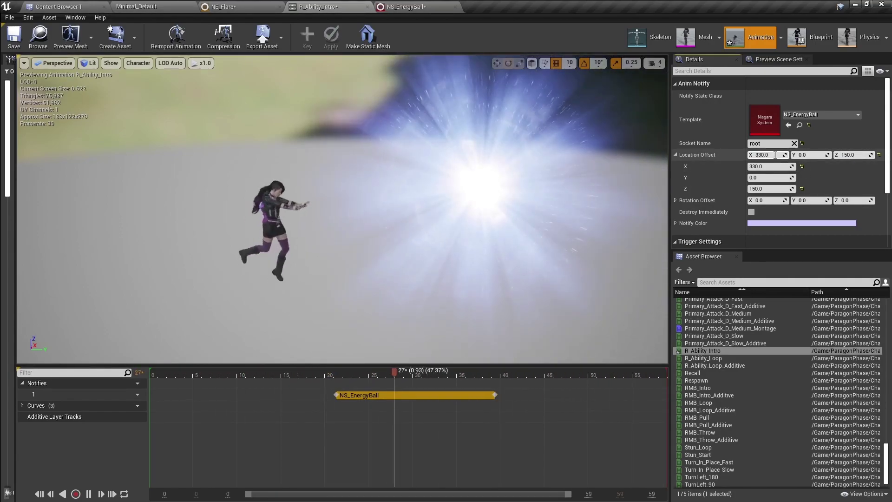
{"action": "right_click_drag", "start_coordinate": [436, 158], "coordinate": [394, 158]}
{"action": "right_click_drag", "start_coordinate": [446, 191], "coordinate": [458, 155]}
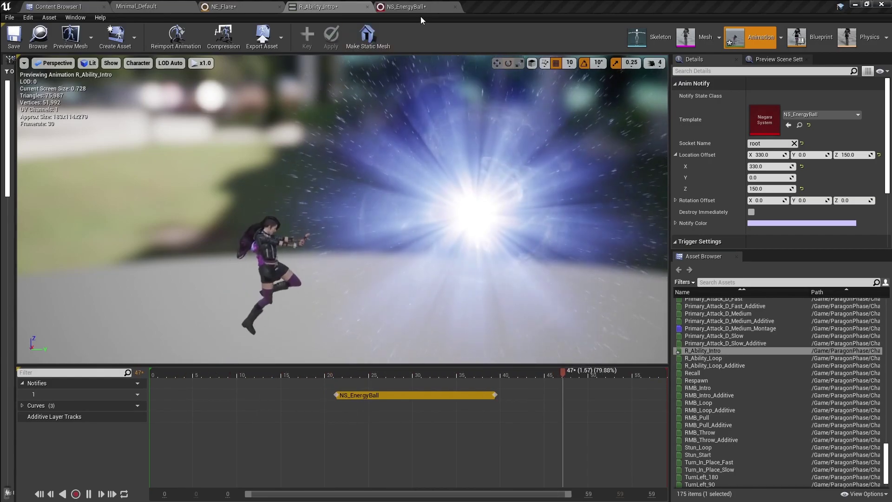
- Set the Uniform Sprite Size in NE_Flare001's Initialize Particle module of NS_EnergyBall to 50
{"action": "left_click", "coordinate": [404, 9]}
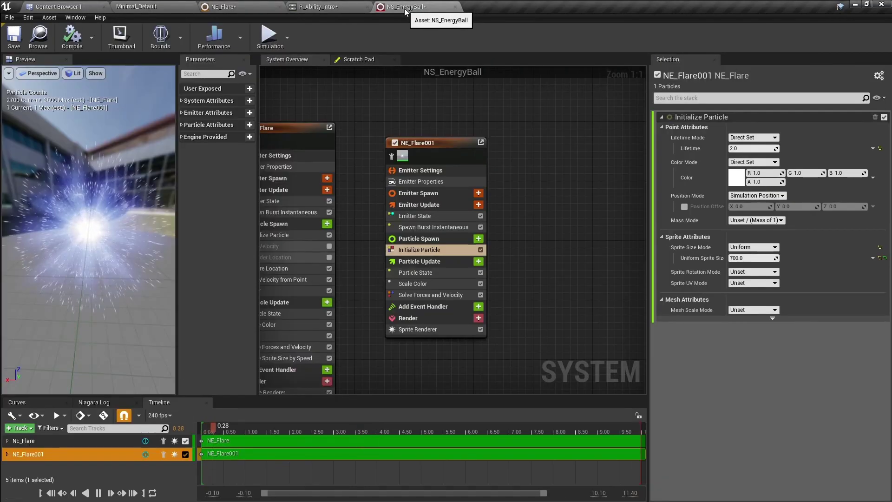
{"action": "left_click", "coordinate": [750, 258]}
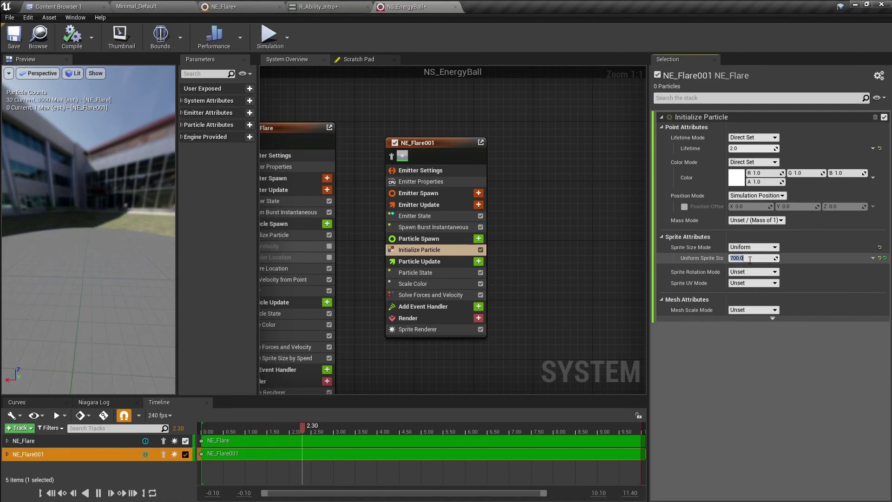
{"action": "type", "text": "50"}
{"action": "key", "text": "Return"}
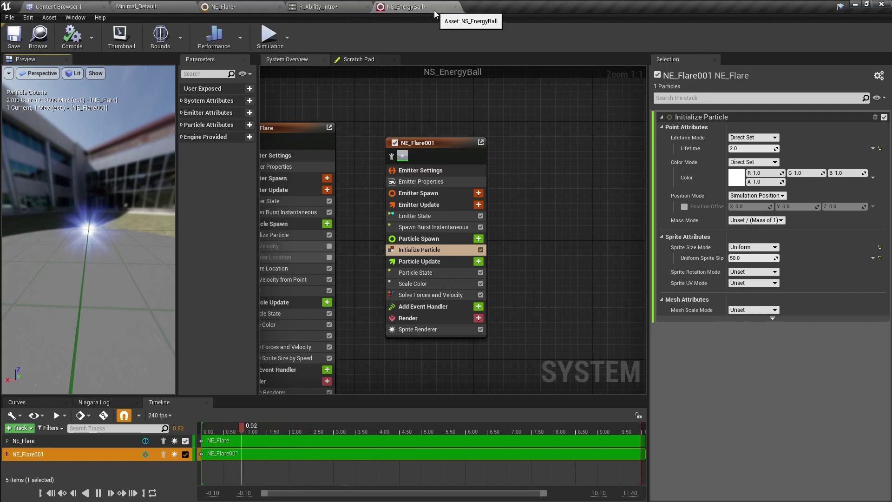
- Go to the NE_Flare emitter, widen its preview, and set the timeline playback speed to x0.25
{"action": "left_click", "coordinate": [222, 13]}
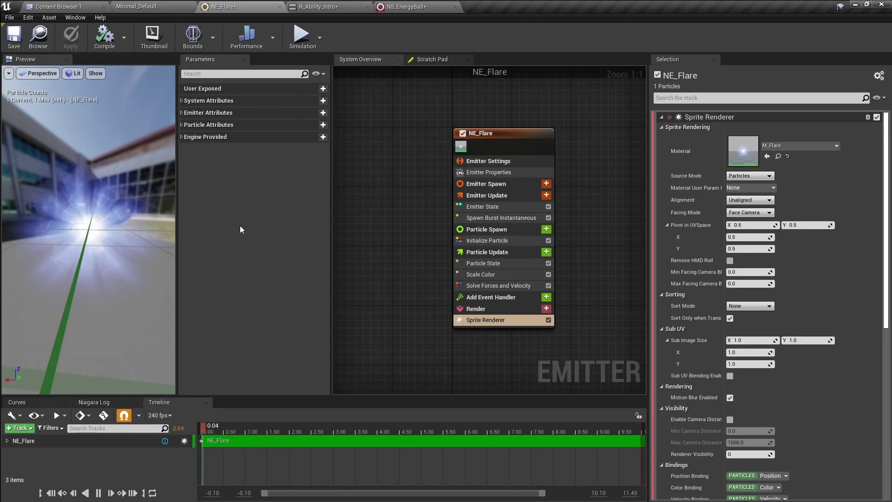
{"action": "left_click", "coordinate": [504, 218]}
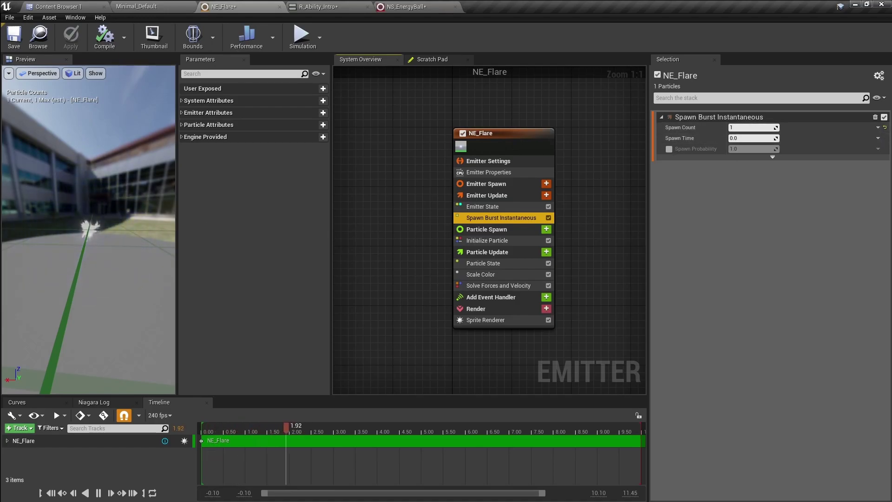
{"action": "left_click", "coordinate": [505, 241]}
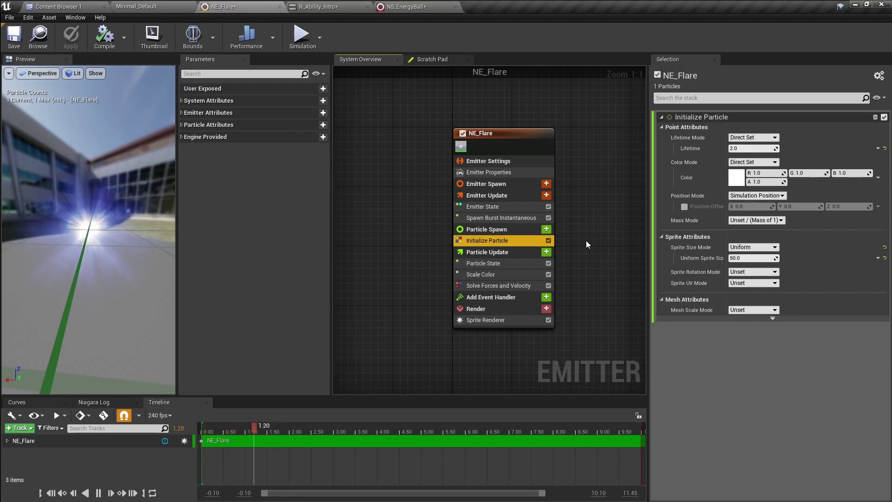
{"action": "mouse_move", "coordinate": [67, 212]}
{"action": "right_mouse_down"}
{"action": "mouse_move", "coordinate": [89, 191]}
{"action": "mouse_move", "coordinate": [73, 210]}
{"action": "right_mouse_up"}
{"action": "scroll", "coordinate": [105, 246], "scroll_direction": "down", "scroll_amount": 4}
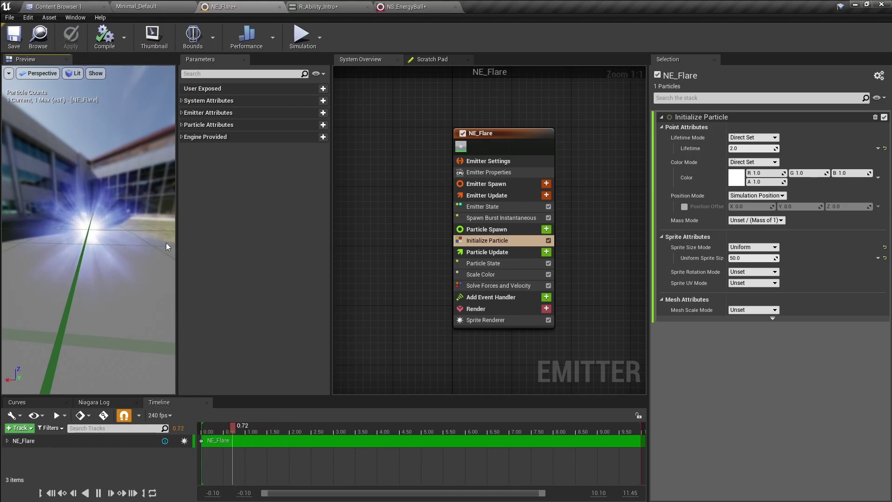
{"action": "left_click_drag", "start_coordinate": [177, 240], "coordinate": [227, 238]}
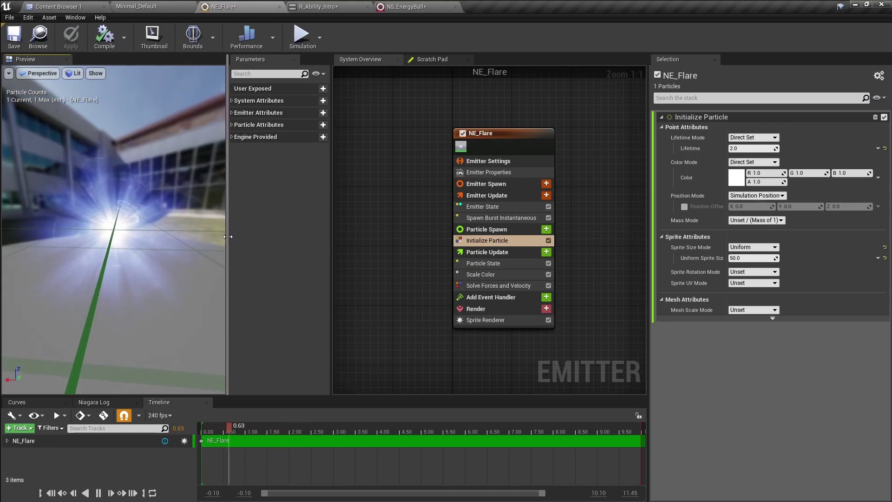
{"action": "left_click", "coordinate": [60, 417]}
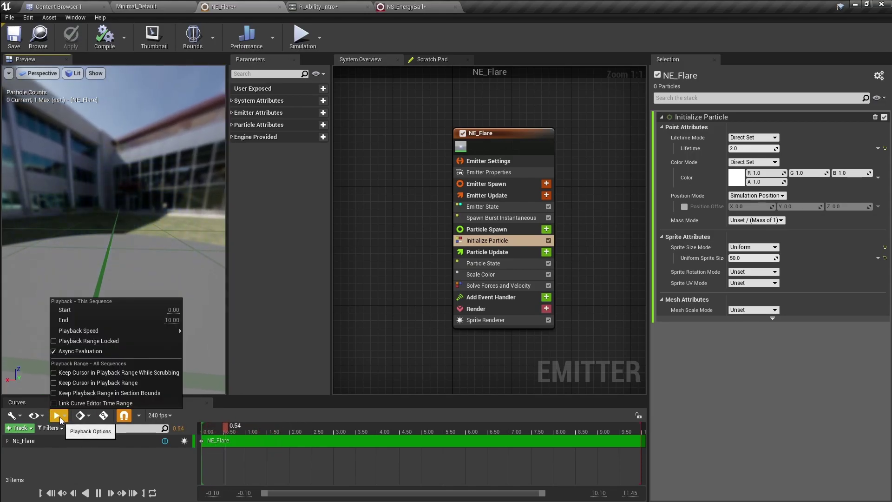
{"action": "mouse_move", "coordinate": [100, 334]}
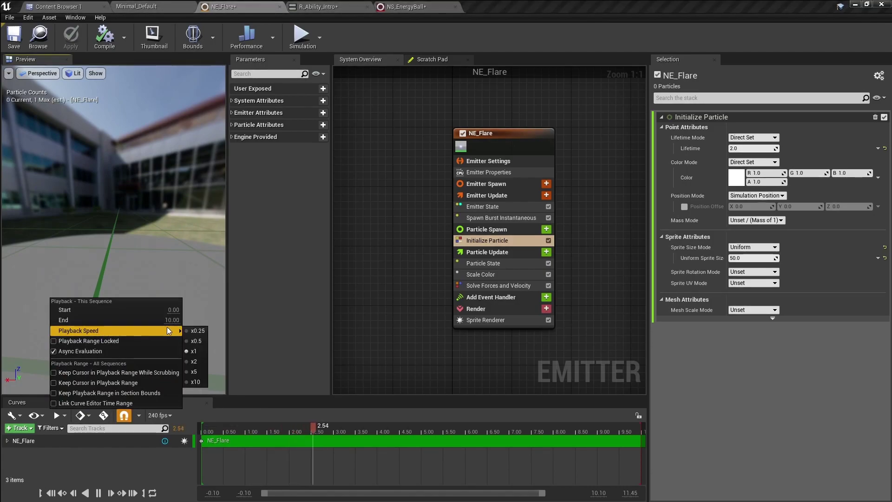
{"action": "left_click", "coordinate": [194, 330]}
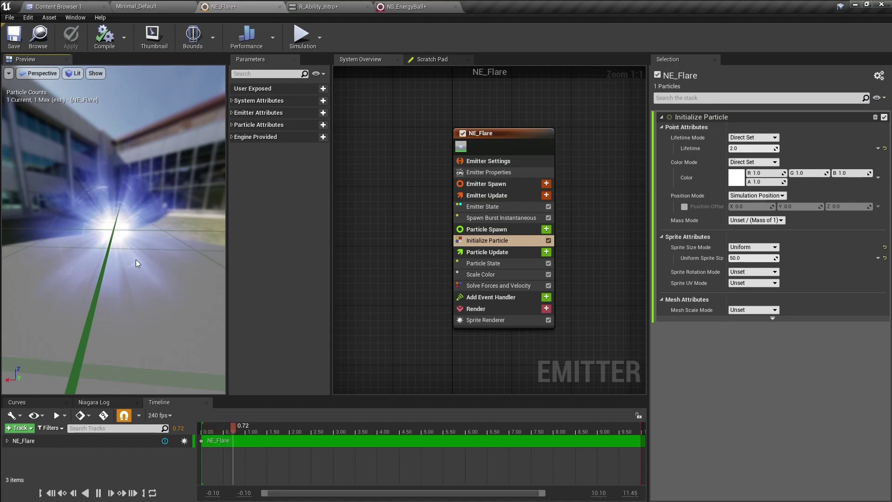
- Check NE_Flare's Scale Color alpha curve and add a Scale Sprite Size module to Particle Update
{"action": "left_click", "coordinate": [492, 270]}
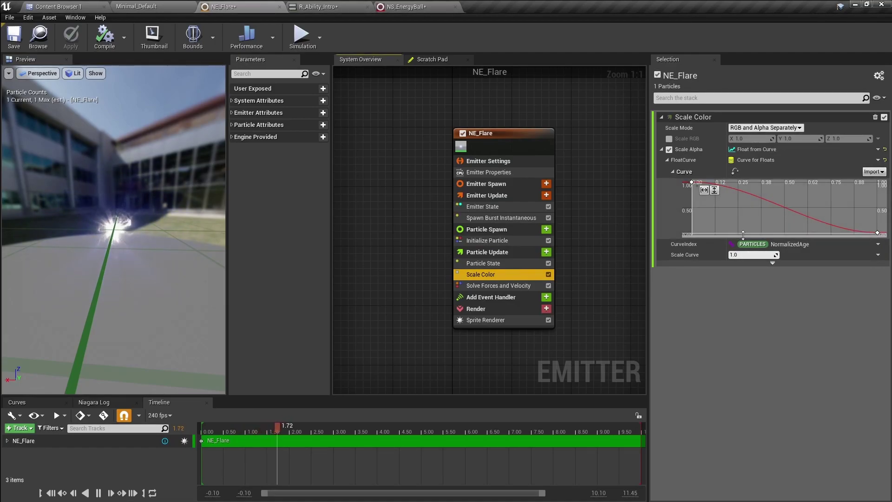
{"action": "left_click", "coordinate": [133, 259]}
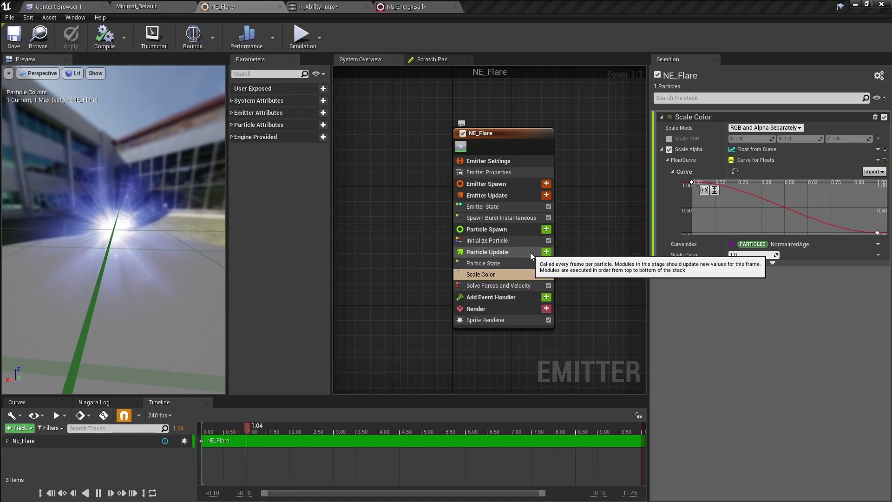
{"action": "left_click", "coordinate": [549, 252]}
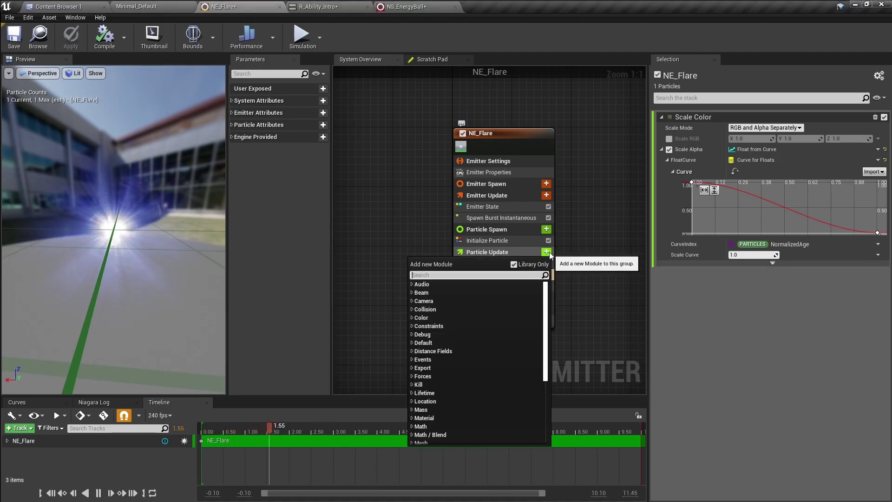
{"action": "type", "text": "scale"}
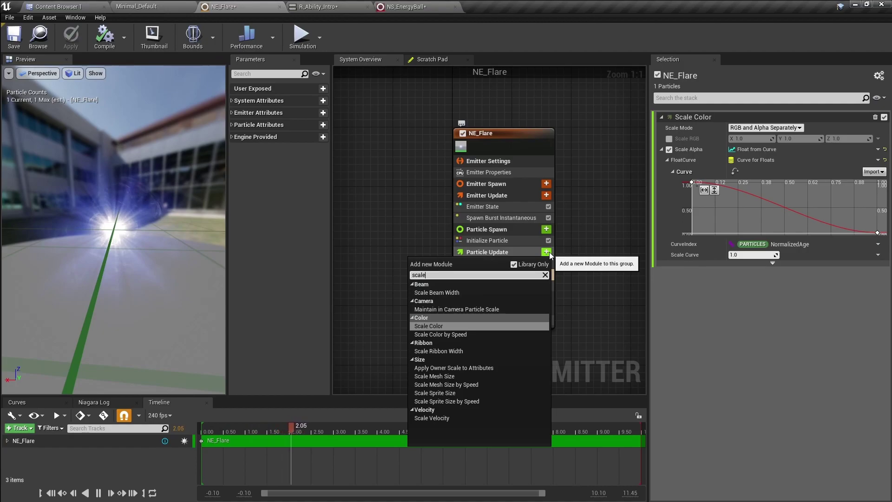
{"action": "type", "text": " sprite"}
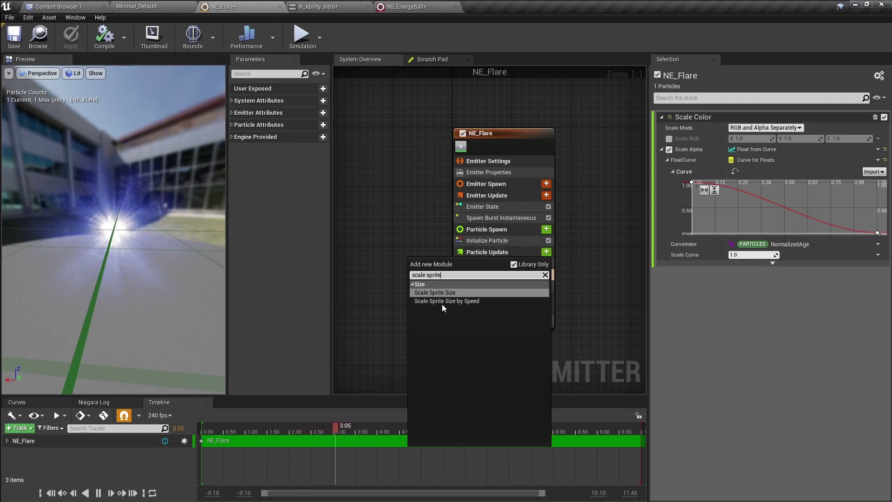
{"action": "left_click", "coordinate": [442, 291]}
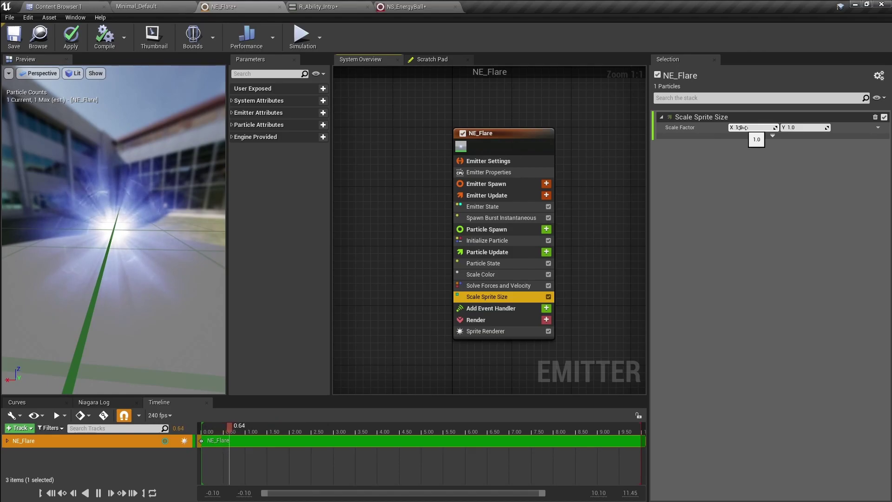
- Try a Random Range Vector 2D as the Scale Factor of NE_Flare's Scale Sprite Size module
{"action": "left_click", "coordinate": [873, 130]}
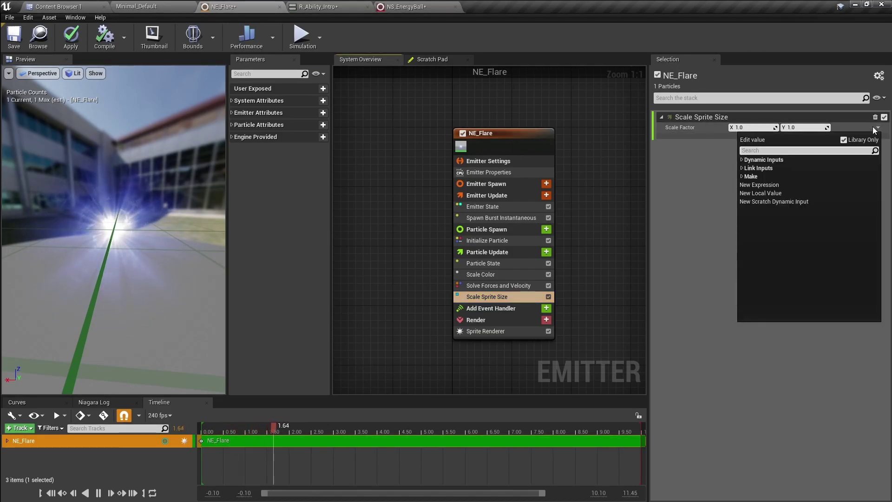
{"action": "type", "text": "uniform"}
{"action": "key", "text": "Return"}
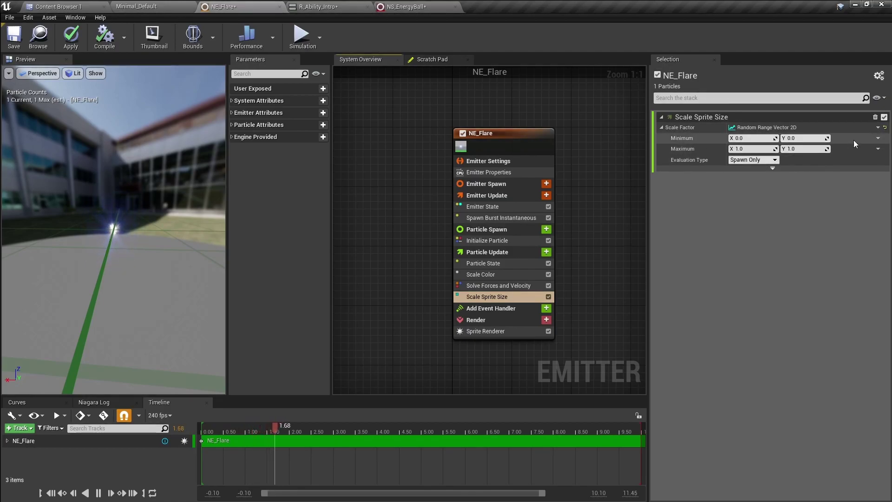
- Drive the Scale Sprite Size module's Scale Factor with Vector 2D From Curve and frame the curve's starting key
{"action": "left_click", "coordinate": [878, 128]}
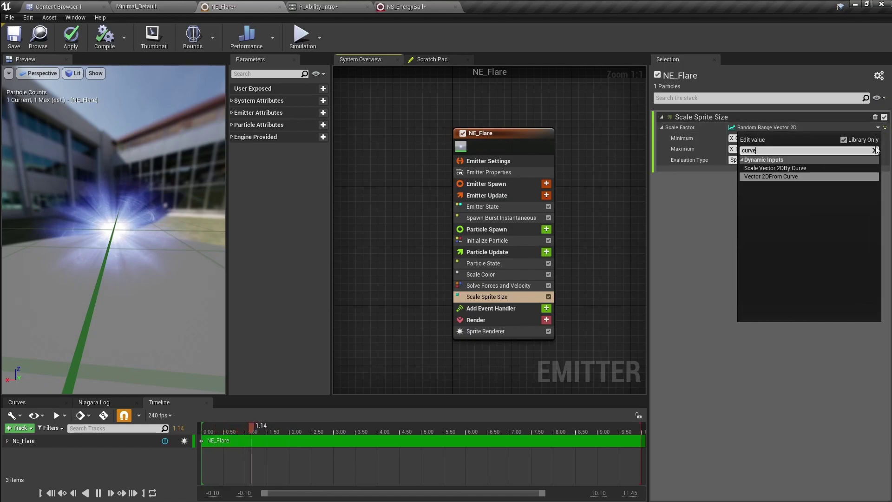
{"action": "left_click", "coordinate": [783, 178]}
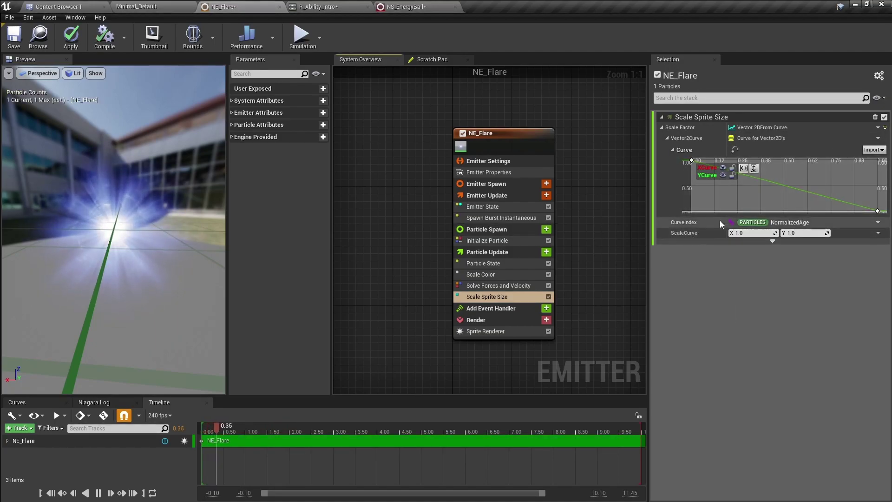
{"action": "scroll", "coordinate": [773, 186], "scroll_direction": "down", "scroll_amount": 3}
{"action": "mouse_move", "coordinate": [770, 185]}
{"action": "right_mouse_down"}
{"action": "mouse_move", "coordinate": [783, 191]}
{"action": "mouse_move", "coordinate": [774, 201]}
{"action": "right_mouse_up"}
{"action": "scroll", "coordinate": [782, 192], "scroll_direction": "down", "scroll_amount": 1}
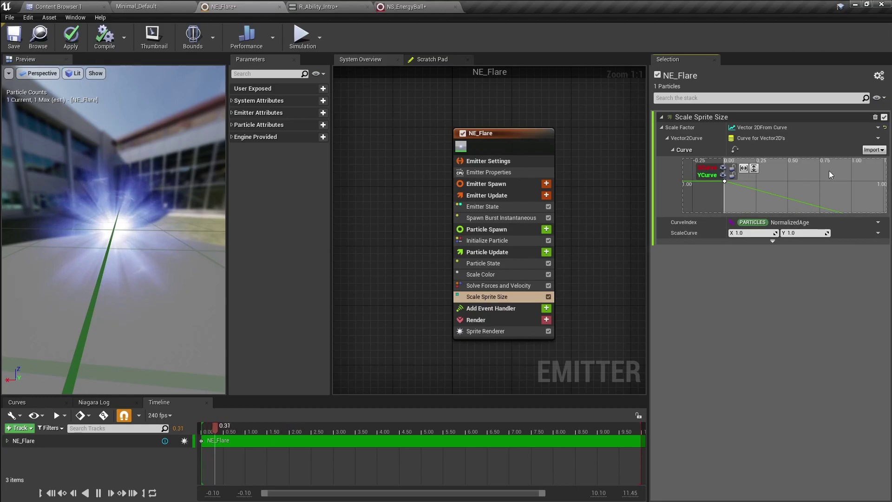
{"action": "right_click_drag", "start_coordinate": [785, 185], "coordinate": [802, 185]}
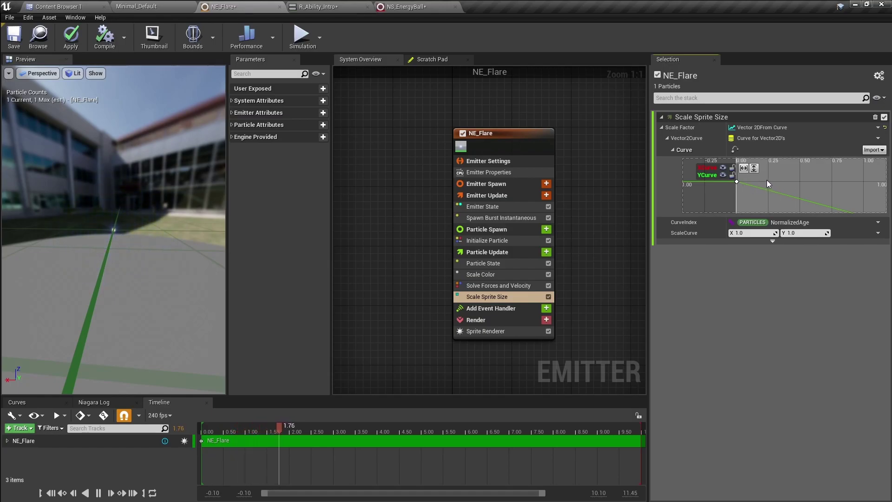
- Add a key to both the X and Y scale curves at about time 0.2
{"action": "right_click_drag", "start_coordinate": [780, 180], "coordinate": [799, 184]}
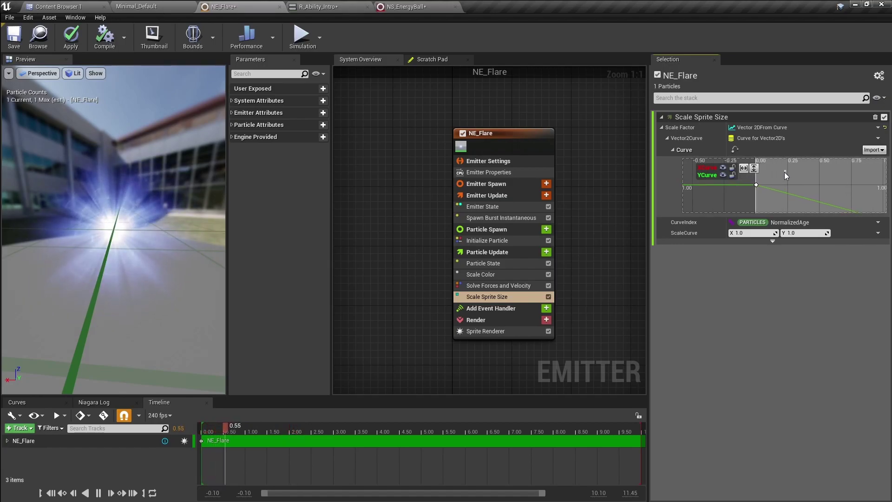
{"action": "left_click_drag", "start_coordinate": [743, 205], "coordinate": [742, 206]}
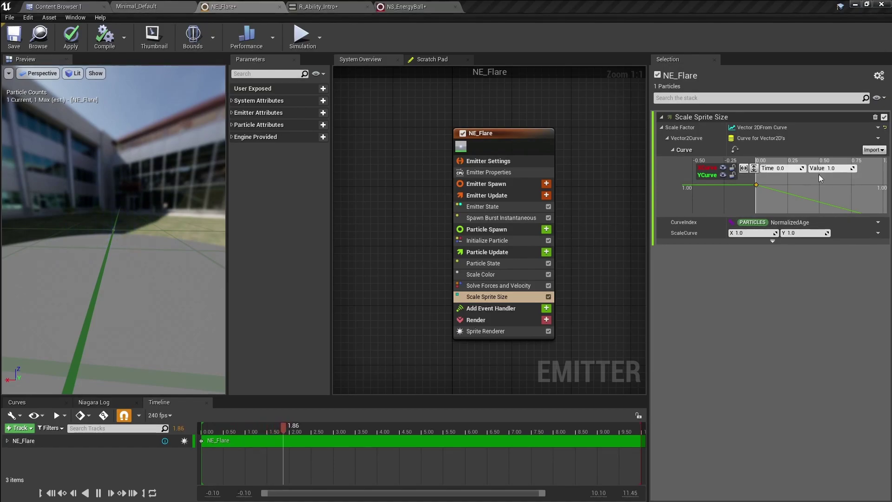
{"action": "mouse_move", "coordinate": [785, 194]}
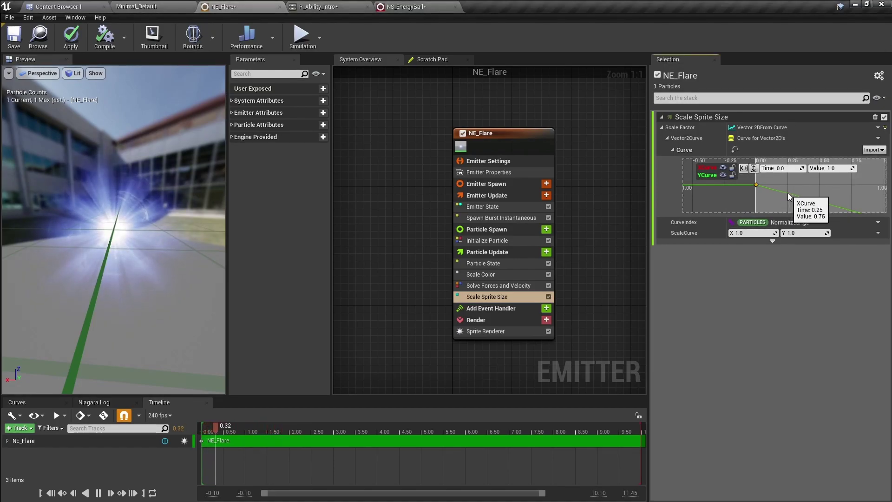
{"action": "right_click", "coordinate": [779, 199]}
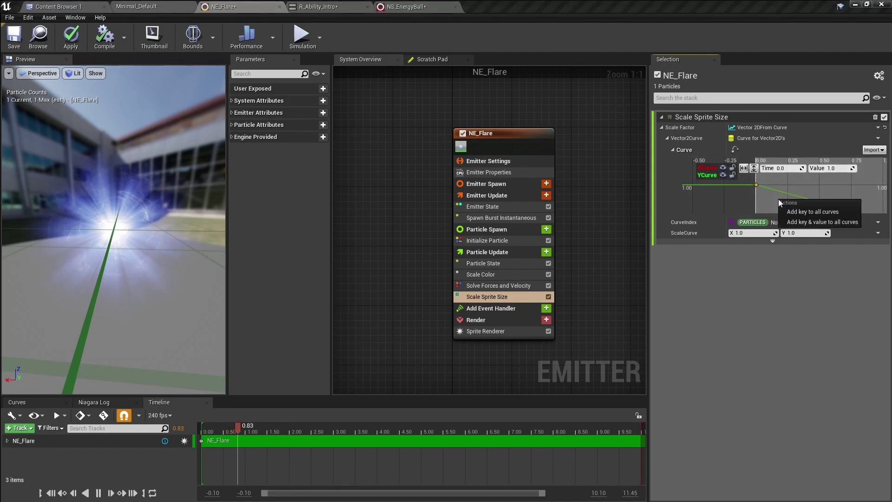
{"action": "left_click", "coordinate": [790, 190]}
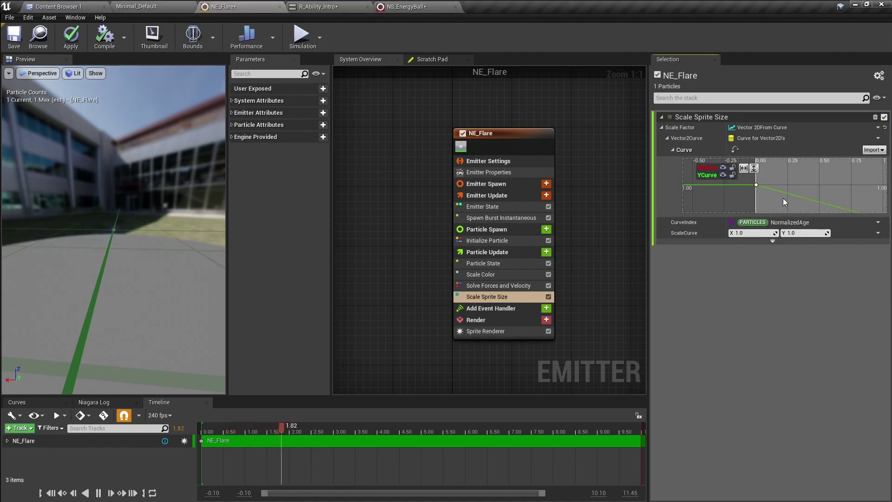
{"action": "right_click", "coordinate": [784, 199]}
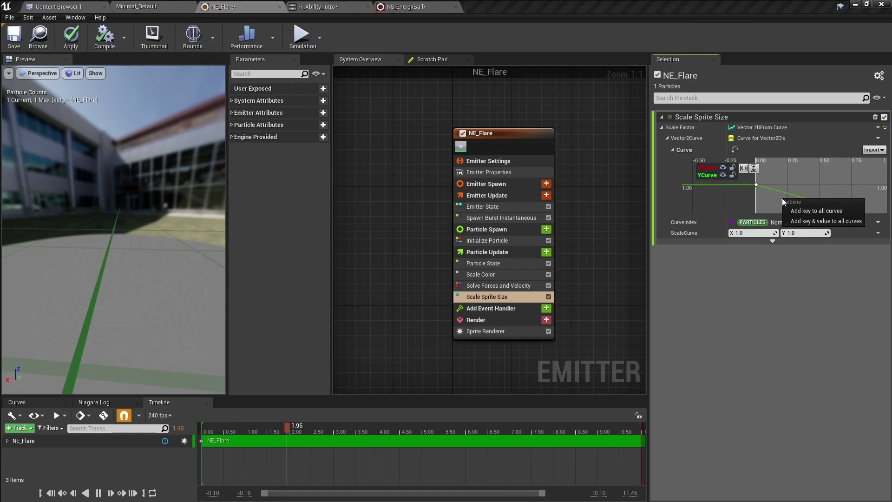
{"action": "left_click", "coordinate": [807, 211]}
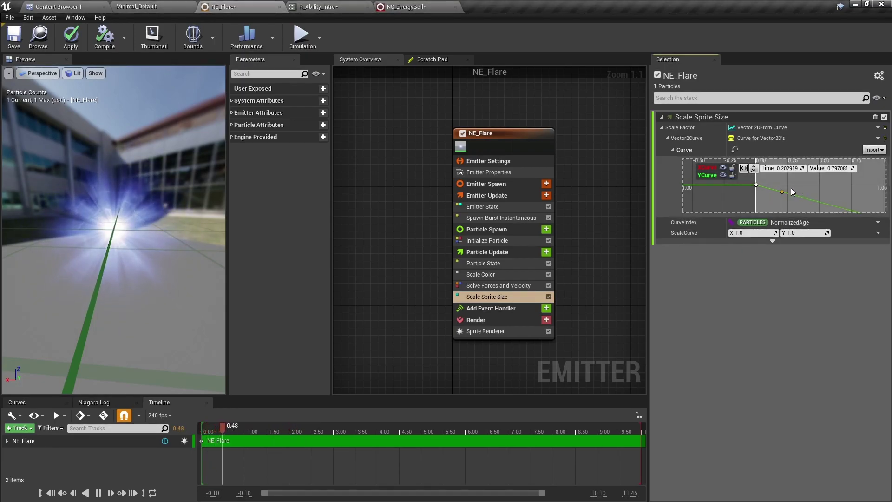
- Set the middle keys of both scale curves to time 0.1 and value 2
{"action": "mouse_move", "coordinate": [782, 192]}
{"action": "left_mouse_down"}
{"action": "mouse_move", "coordinate": [775, 203]}
{"action": "mouse_move", "coordinate": [784, 202]}
{"action": "left_mouse_up"}
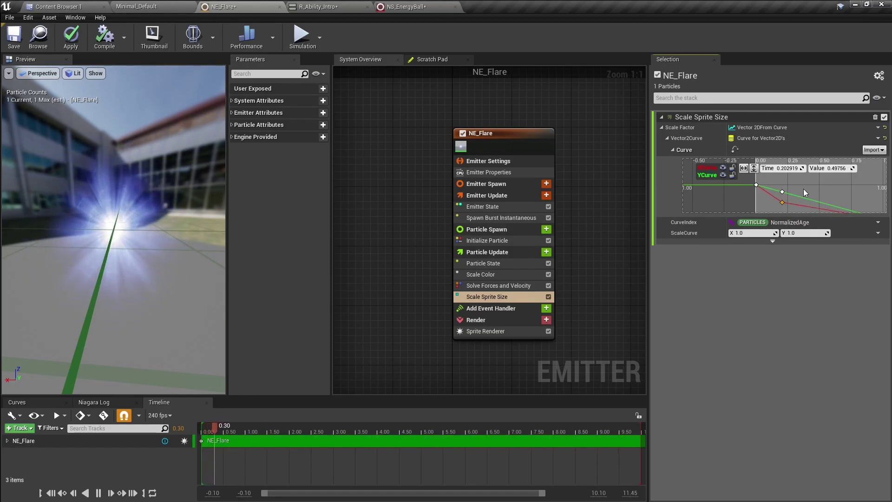
{"action": "key", "text": "ctrl+z"}
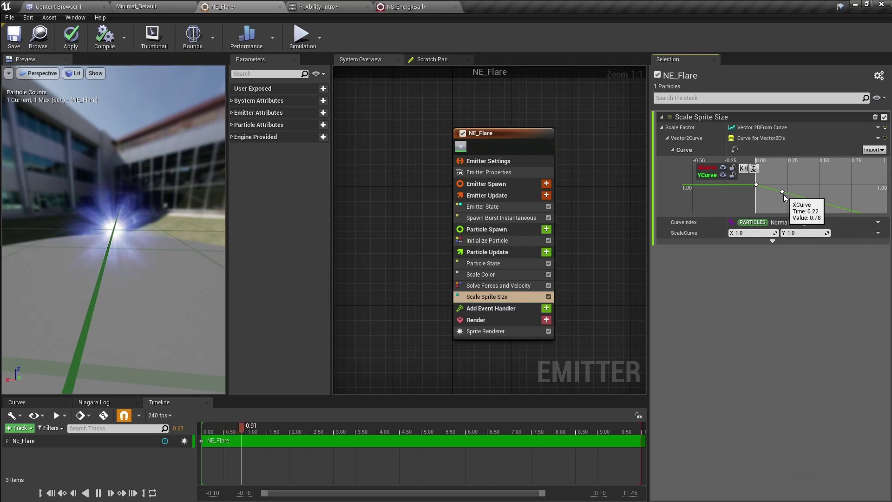
{"action": "left_click_drag", "start_coordinate": [775, 200], "coordinate": [767, 207]}
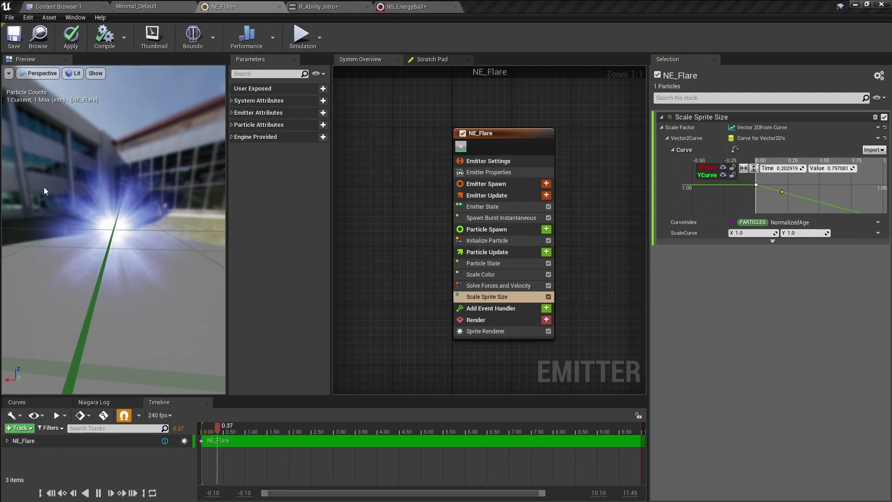
{"action": "left_click", "coordinate": [786, 168]}
{"action": "type", "text": "1"}
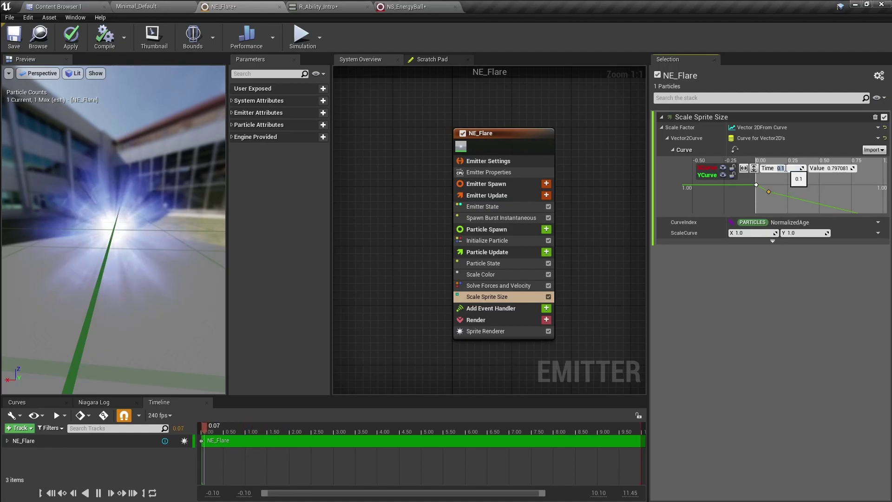
{"action": "key", "text": "Return"}
{"action": "left_click", "coordinate": [835, 170]}
{"action": "type", "text": "2"}
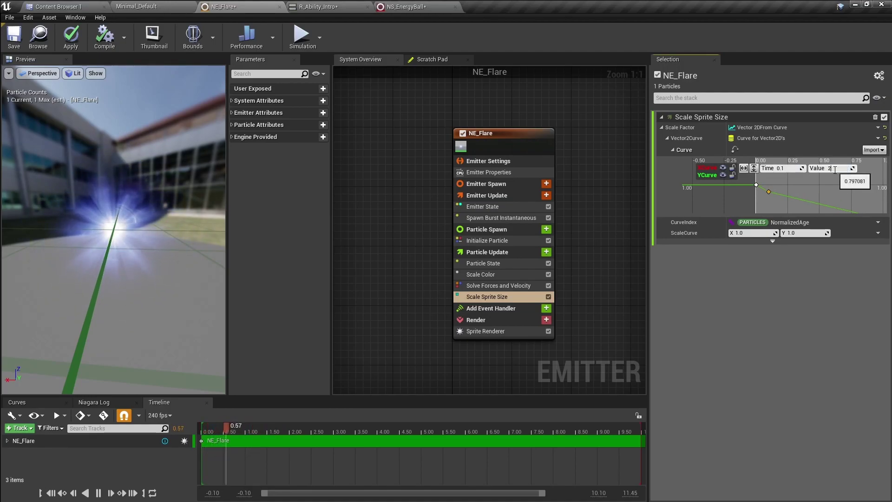
{"action": "key", "text": "Return"}
- Examine the flare's scaling in the preview and check the timeline's playback speed setting
{"action": "left_click_drag", "start_coordinate": [120, 256], "coordinate": [124, 251]}
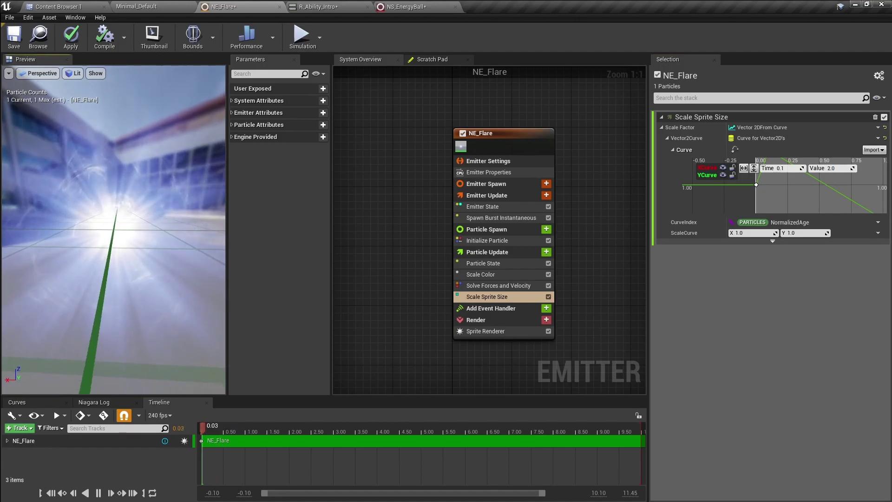
{"action": "right_click_drag", "start_coordinate": [113, 264], "coordinate": [113, 279]}
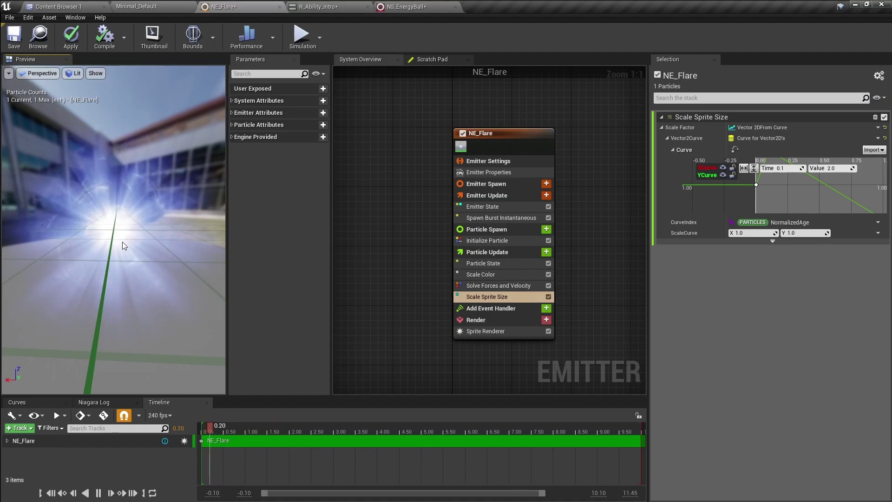
{"action": "left_click", "coordinate": [58, 415]}
{"action": "mouse_move", "coordinate": [115, 334]}
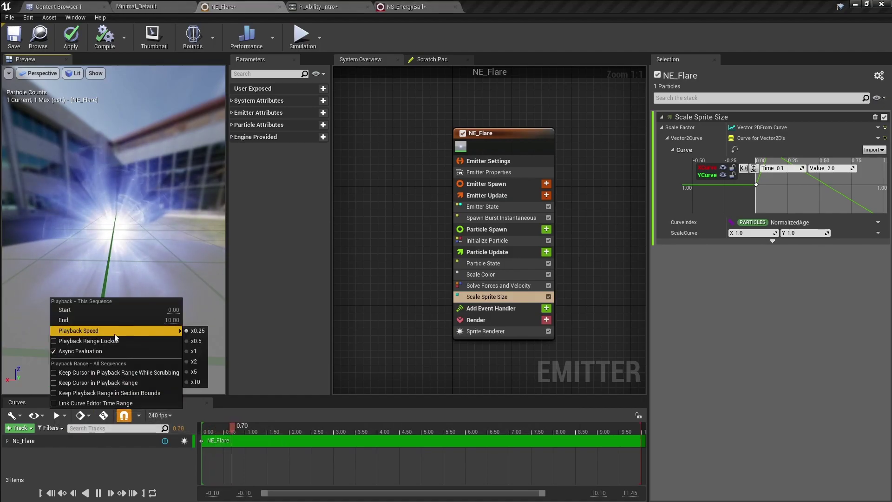
{"action": "left_click", "coordinate": [185, 258]}
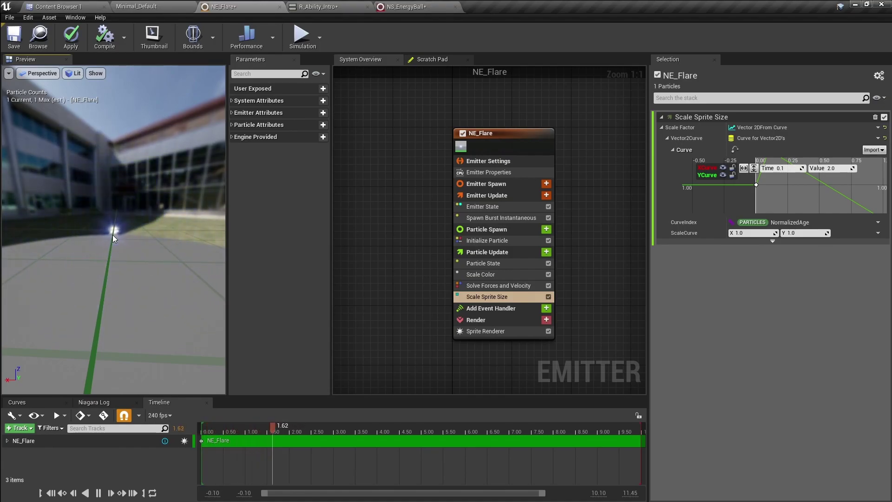
{"action": "left_click_drag", "start_coordinate": [123, 223], "coordinate": [72, 203]}
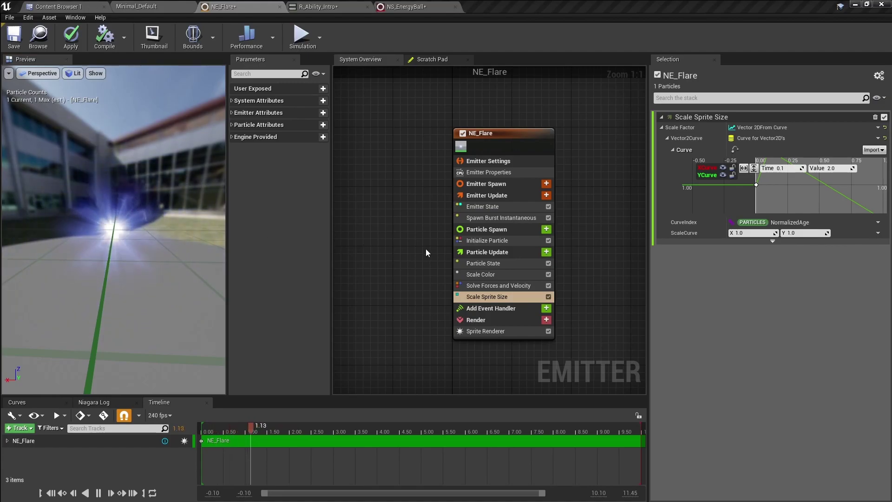
- Set the end keys of both scale curves, at time 1.0, to value 3
{"action": "mouse_move", "coordinate": [796, 190]}
{"action": "right_mouse_down"}
{"action": "mouse_move", "coordinate": [777, 194]}
{"action": "mouse_move", "coordinate": [793, 181]}
{"action": "right_mouse_up"}
{"action": "scroll", "coordinate": [777, 194], "scroll_direction": "down", "scroll_amount": 1}
{"action": "scroll", "coordinate": [796, 189], "scroll_direction": "down", "scroll_amount": 8}
{"action": "left_click_drag", "start_coordinate": [824, 180], "coordinate": [774, 210]}
{"action": "left_click", "coordinate": [833, 168]}
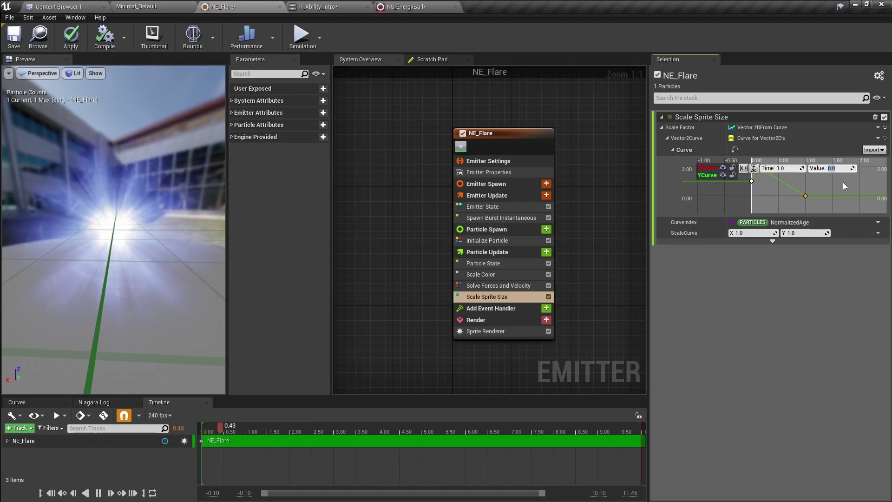
{"action": "type", "text": "3"}
{"action": "key", "text": "Return"}
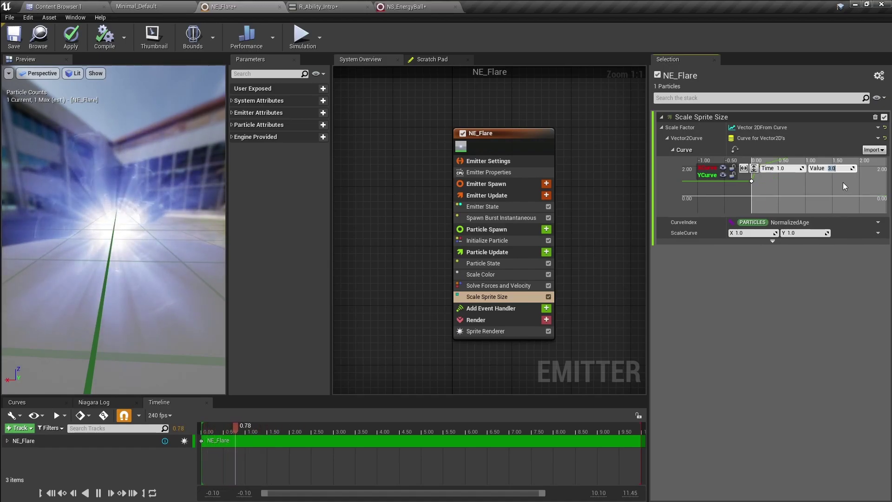
{"action": "left_click_drag", "start_coordinate": [156, 230], "coordinate": [162, 243]}
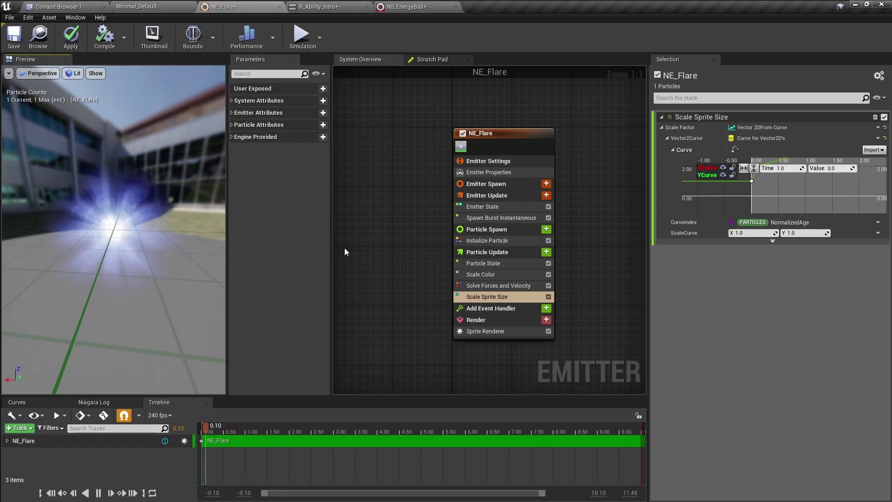
- Smooth the sprite size curves by giving all their keys Auto interpolation
{"action": "right_click_drag", "start_coordinate": [791, 189], "coordinate": [793, 209]}
{"action": "scroll", "coordinate": [794, 205], "scroll_direction": "down", "scroll_amount": 1}
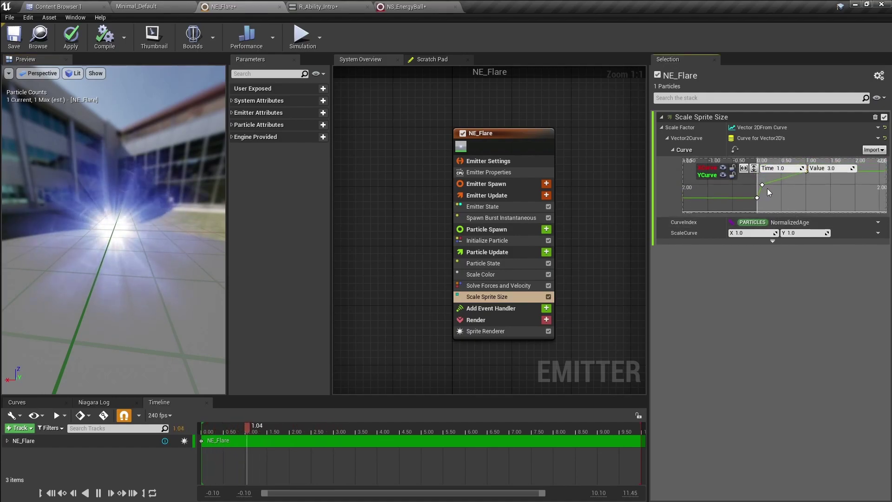
{"action": "mouse_move", "coordinate": [770, 182]}
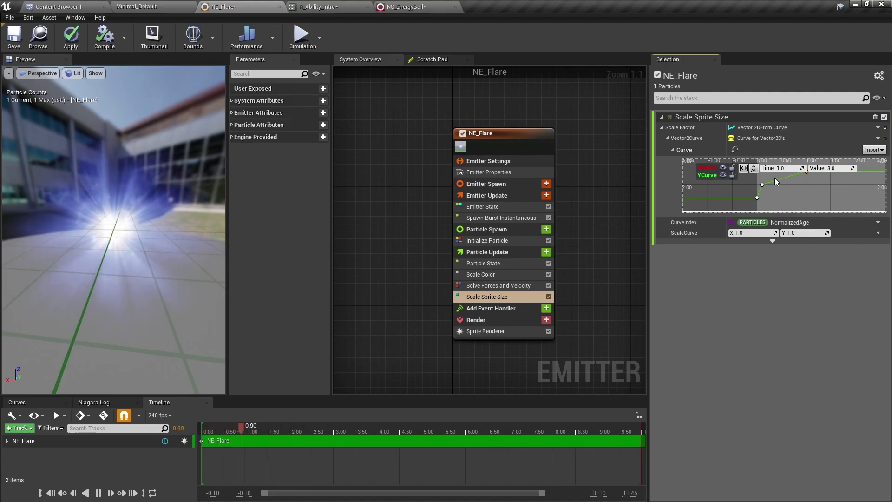
{"action": "scroll", "coordinate": [811, 180], "scroll_direction": "down", "scroll_amount": 1}
{"action": "right_click_drag", "start_coordinate": [812, 180], "coordinate": [812, 189]}
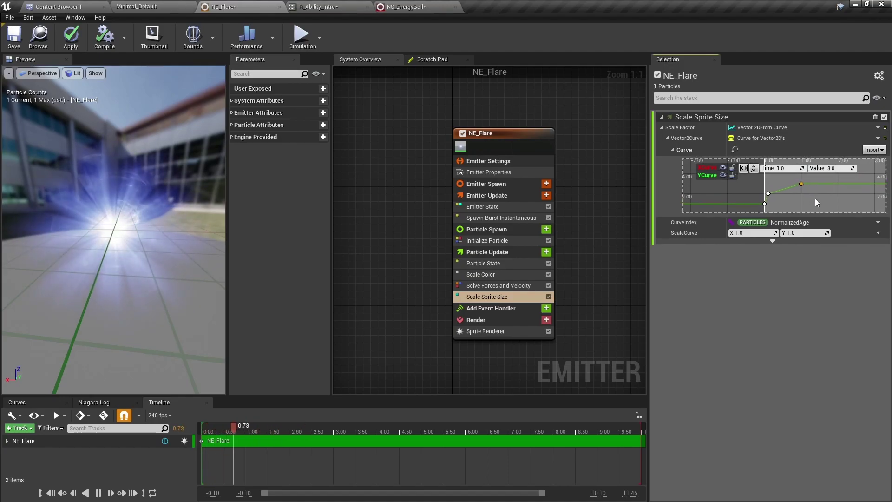
{"action": "left_click", "coordinate": [822, 191]}
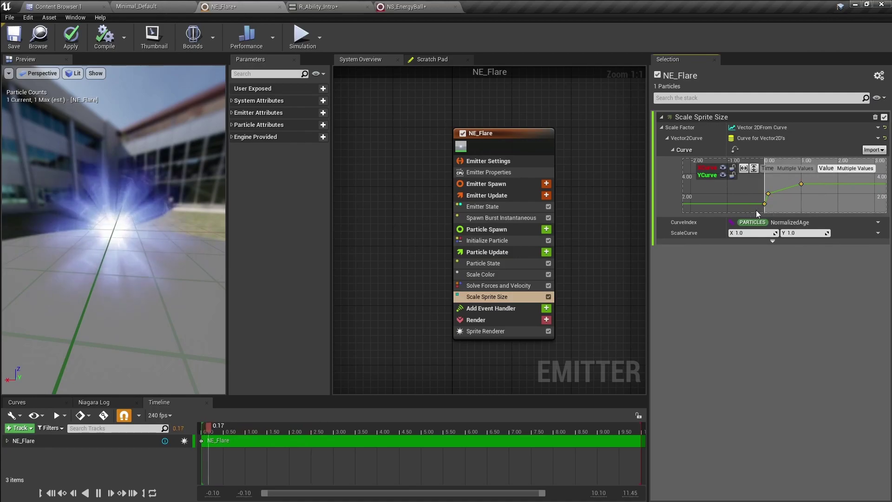
{"action": "right_click", "coordinate": [801, 184]}
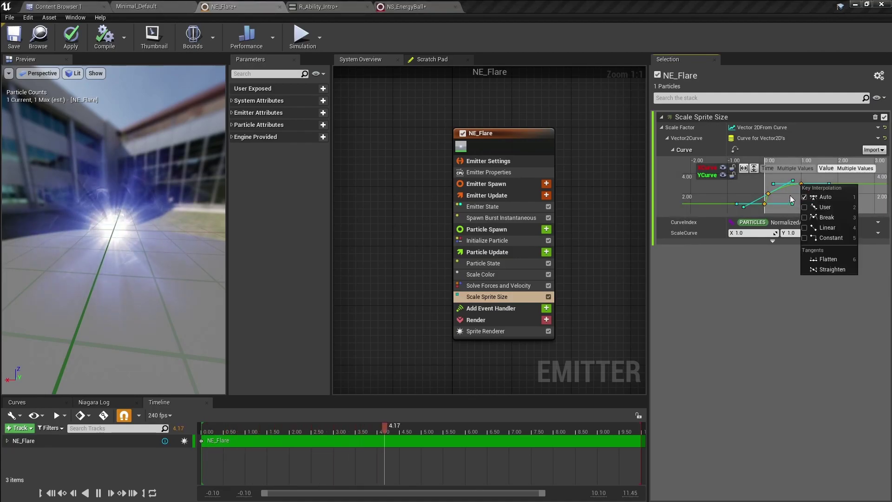
{"action": "left_click", "coordinate": [789, 195]}
{"action": "scroll", "coordinate": [785, 193], "scroll_direction": "up", "scroll_amount": 8}
{"action": "mouse_move", "coordinate": [787, 190]}
{"action": "right_mouse_down"}
{"action": "mouse_move", "coordinate": [794, 177]}
{"action": "mouse_move", "coordinate": [786, 203]}
{"action": "right_mouse_up"}
{"action": "scroll", "coordinate": [797, 175], "scroll_direction": "up", "scroll_amount": 2}
{"action": "scroll", "coordinate": [784, 206], "scroll_direction": "down", "scroll_amount": 3}
{"action": "scroll", "coordinate": [779, 206], "scroll_direction": "down", "scroll_amount": 5}
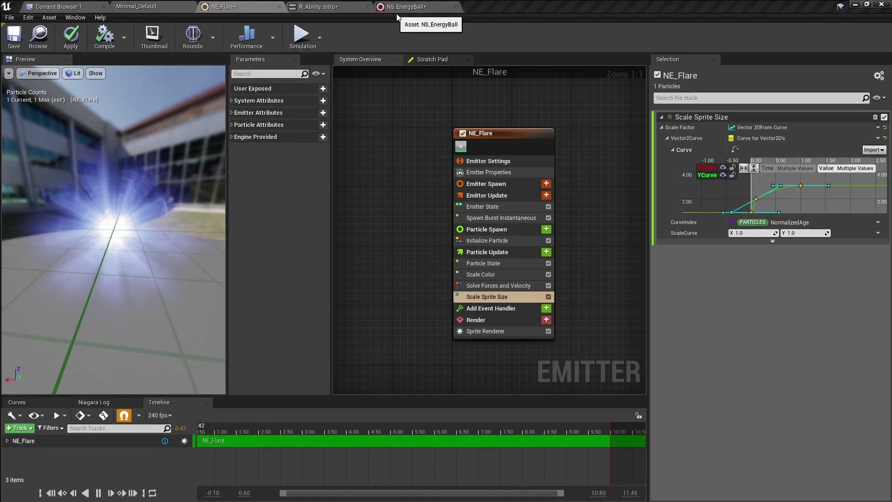
- Apply the NE_Flare changes and check the updated effect in NS_EnergyBall and the R_Ability_Intro animation
{"action": "left_click", "coordinate": [71, 36]}
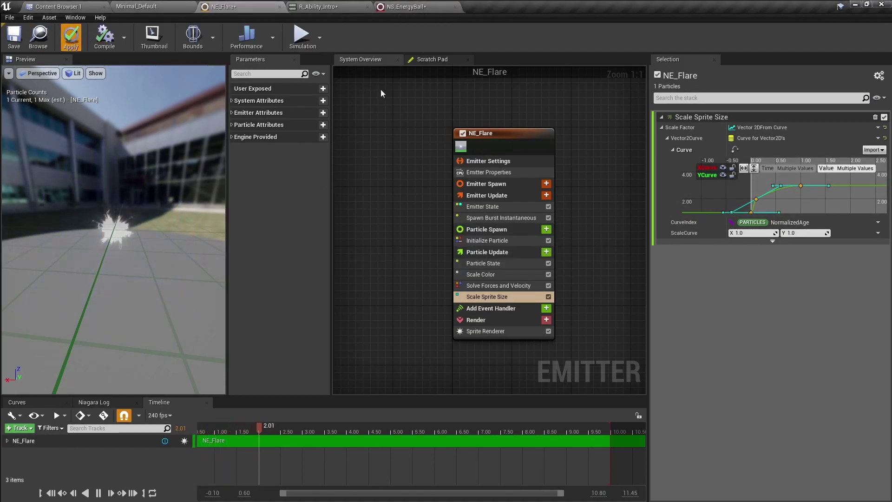
{"action": "left_click", "coordinate": [406, 7]}
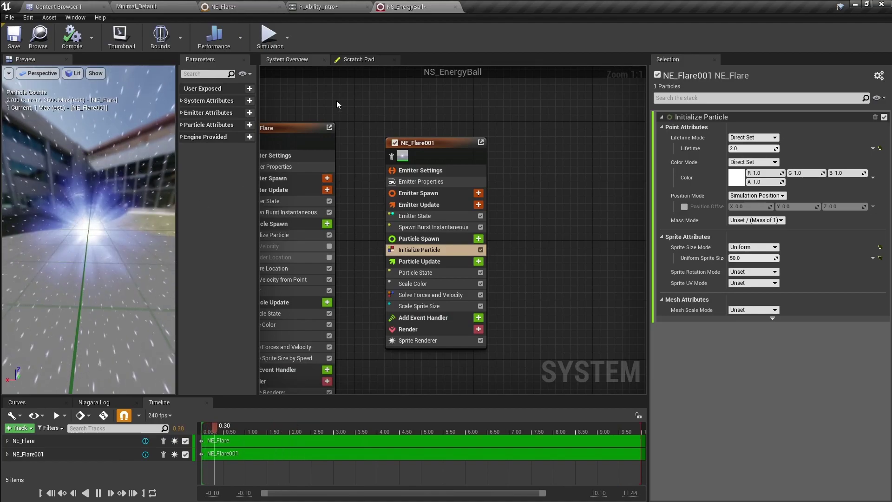
{"action": "left_click", "coordinate": [327, 6]}
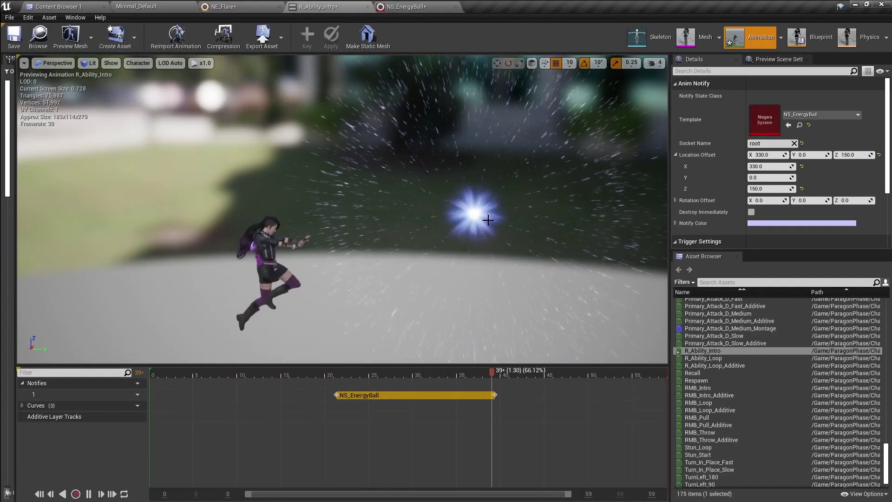
{"action": "right_click_drag", "start_coordinate": [481, 235], "coordinate": [485, 237]}
{"action": "key", "text": "w"}
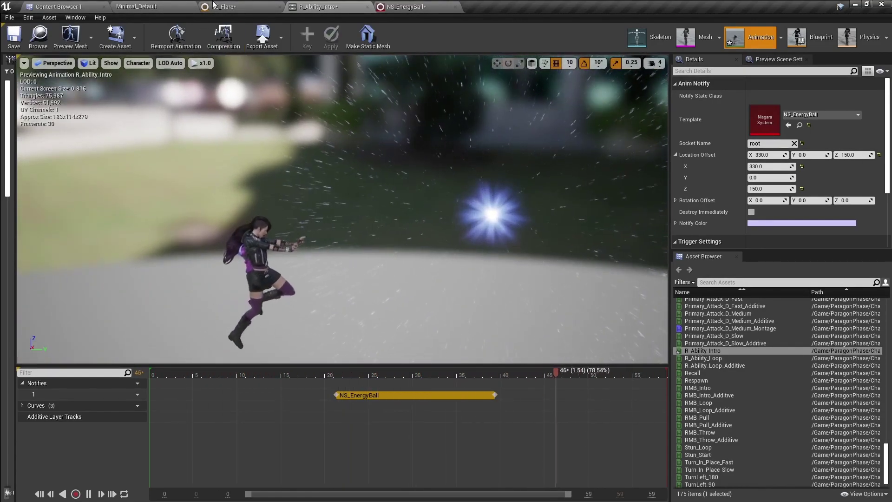
- Return to NS_EnergyBall and review its emitter nodes and system preview
{"action": "left_click", "coordinate": [56, 6]}
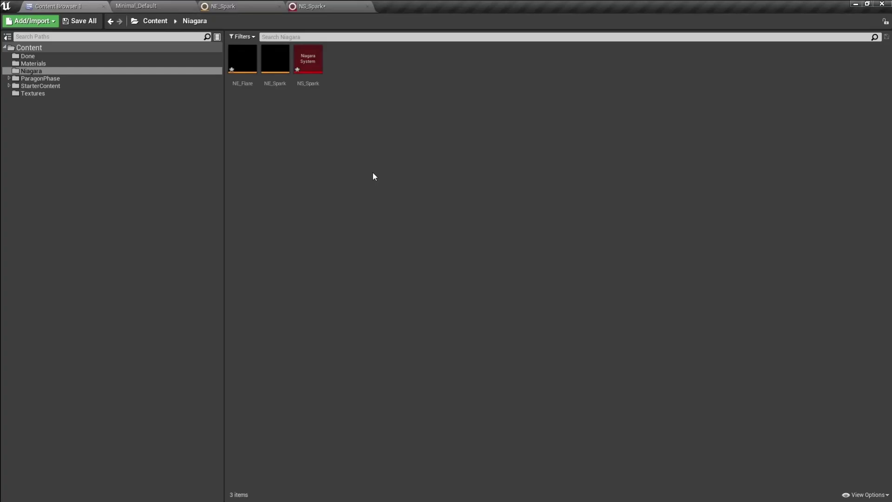
{"action": "left_click", "coordinate": [411, 7]}
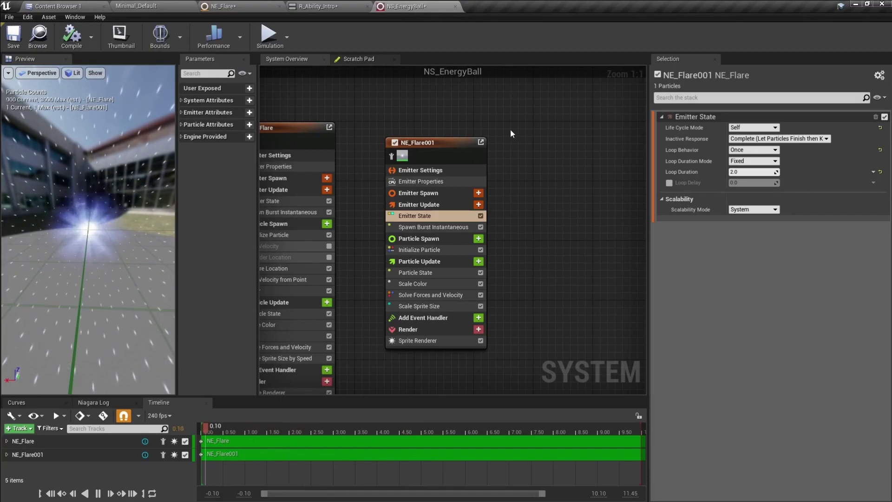
{"action": "right_click_drag", "start_coordinate": [323, 96], "coordinate": [614, 91]}
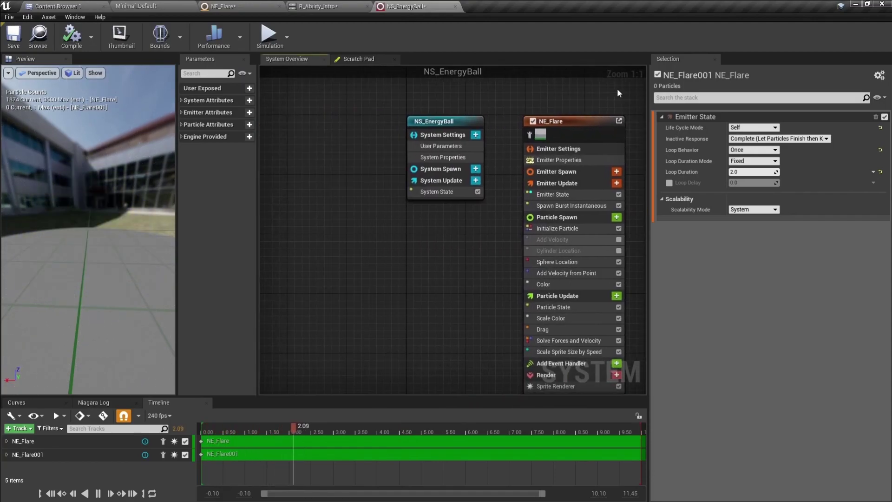
{"action": "right_click_drag", "start_coordinate": [392, 107], "coordinate": [417, 155]}
{"action": "right_click_drag", "start_coordinate": [497, 121], "coordinate": [331, 110]}
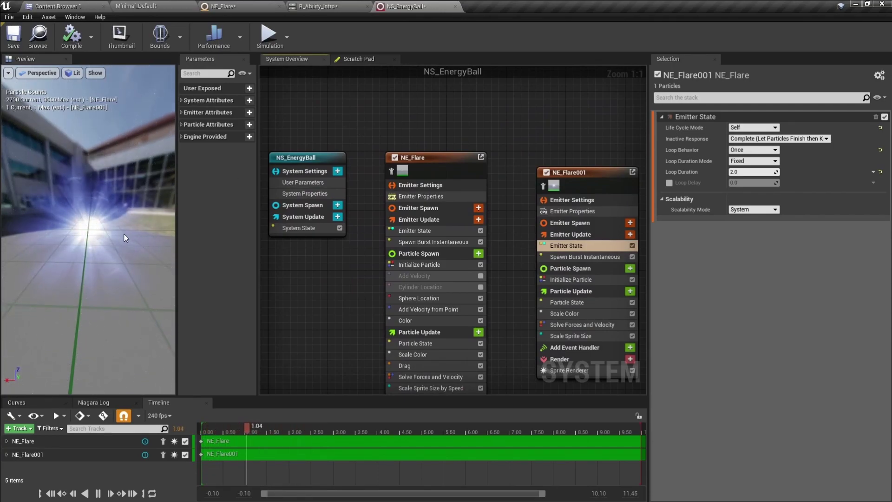
{"action": "right_click_drag", "start_coordinate": [127, 231], "coordinate": [128, 218]}
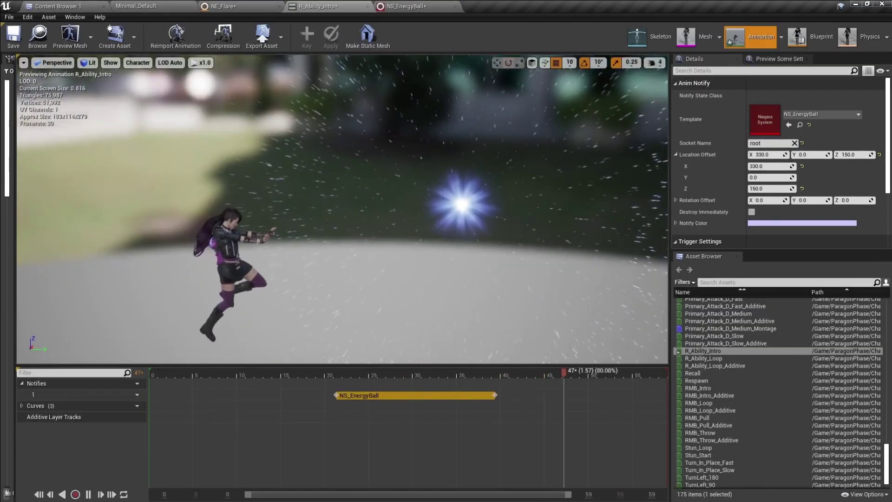
- Check the flare in the R_Ability_Intro preview, and in NS_EnergyBall move the NE_Flare001 node closer to NE_Flare
{"action": "right_click_drag", "start_coordinate": [522, 264], "coordinate": [511, 259]}
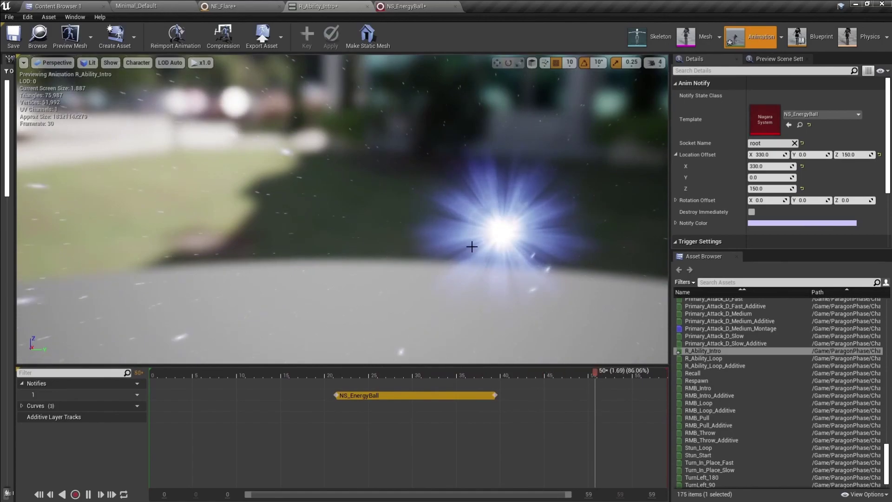
{"action": "left_click", "coordinate": [403, 6]}
{"action": "right_click_drag", "start_coordinate": [565, 112], "coordinate": [470, 79]}
{"action": "left_click", "coordinate": [494, 139]}
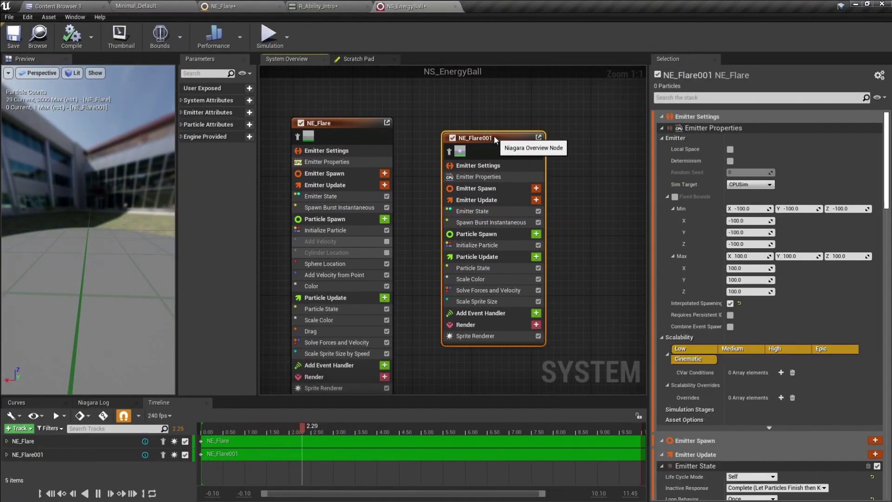
{"action": "left_click_drag", "start_coordinate": [494, 135], "coordinate": [482, 126]}
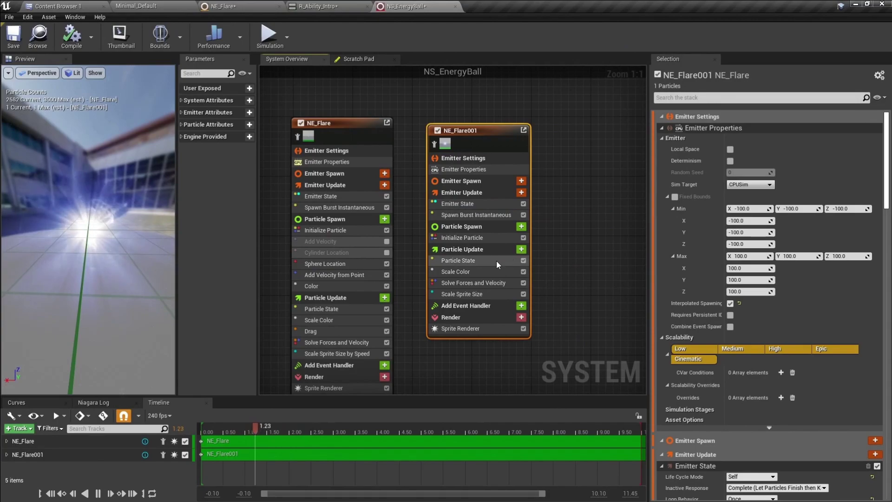
- Set NE_Flare001's uniform sprite size to 120 in Initialize Particle and check the effect in R_Ability_Intro
{"action": "left_click", "coordinate": [480, 293]}
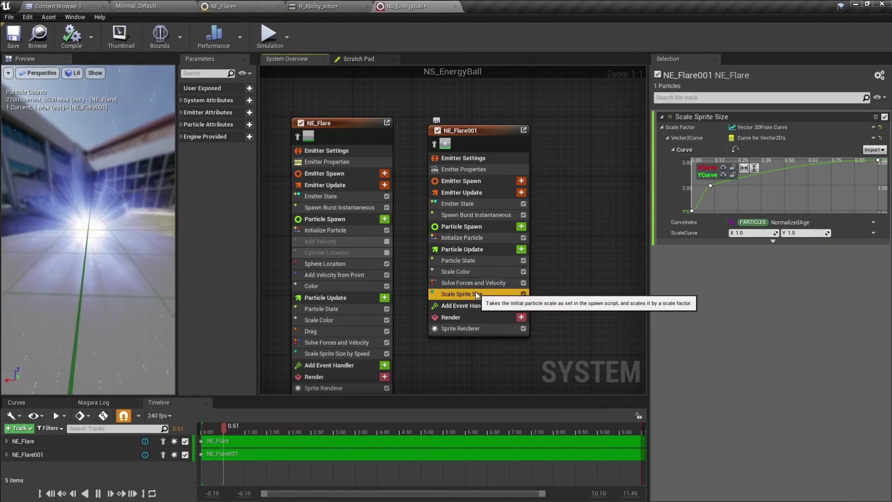
{"action": "left_click", "coordinate": [474, 238]}
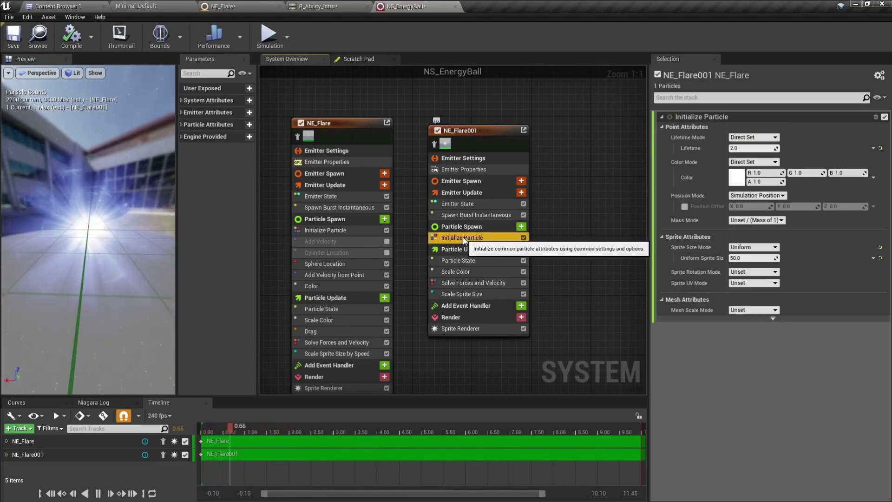
{"action": "left_click", "coordinate": [744, 259]}
{"action": "type", "text": "120"}
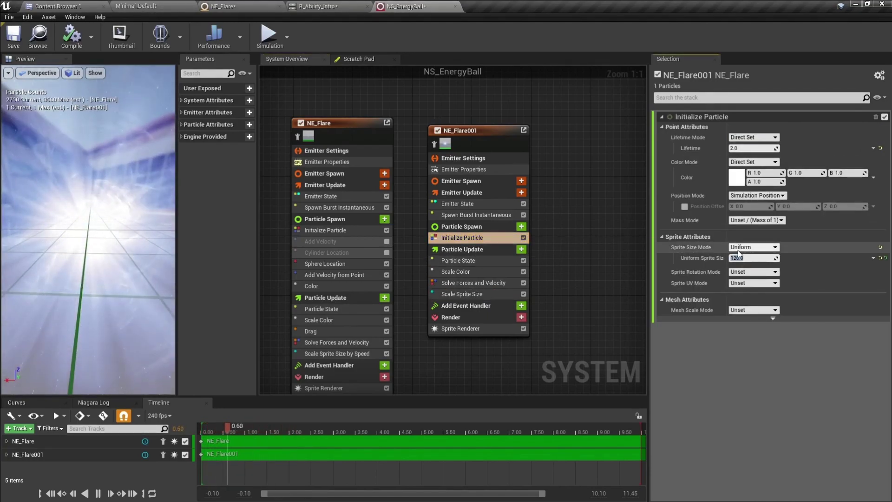
{"action": "key", "text": "Return"}
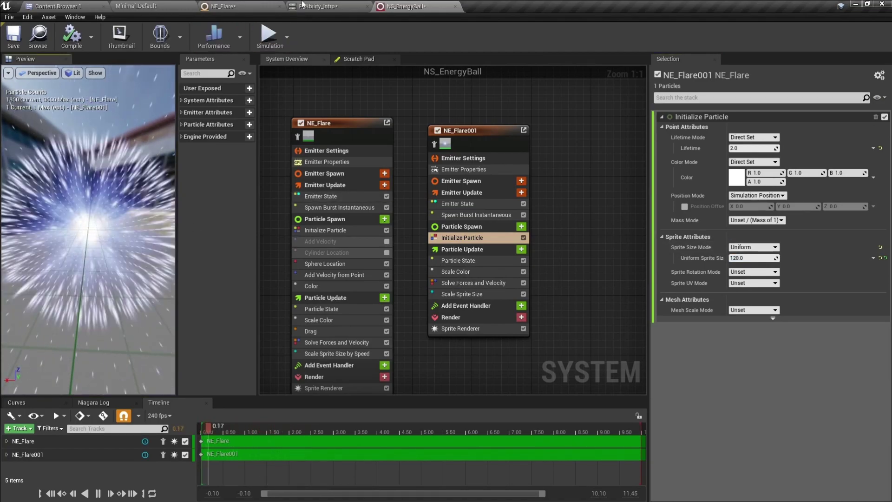
{"action": "left_click", "coordinate": [316, 6]}
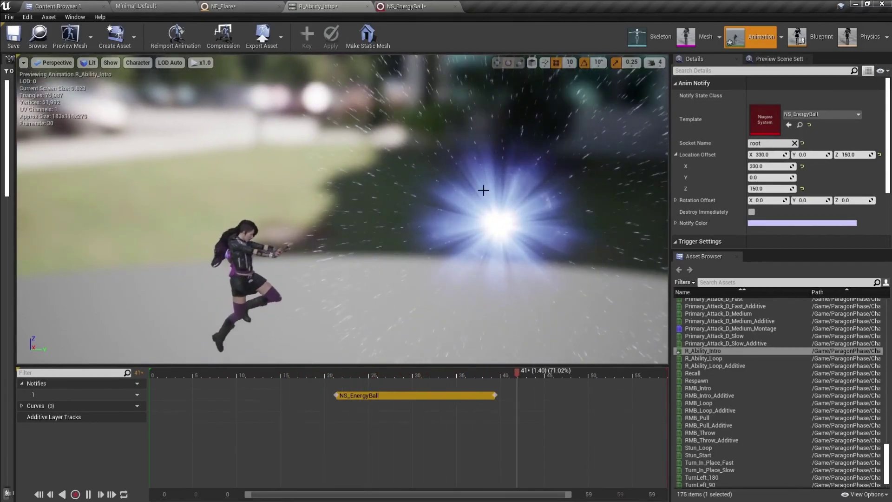
- In NS_EnergyBall, set the second key of NE_Flare001's Scale Sprite Size curve to time 0.03 and value 5
{"action": "left_click", "coordinate": [405, 6]}
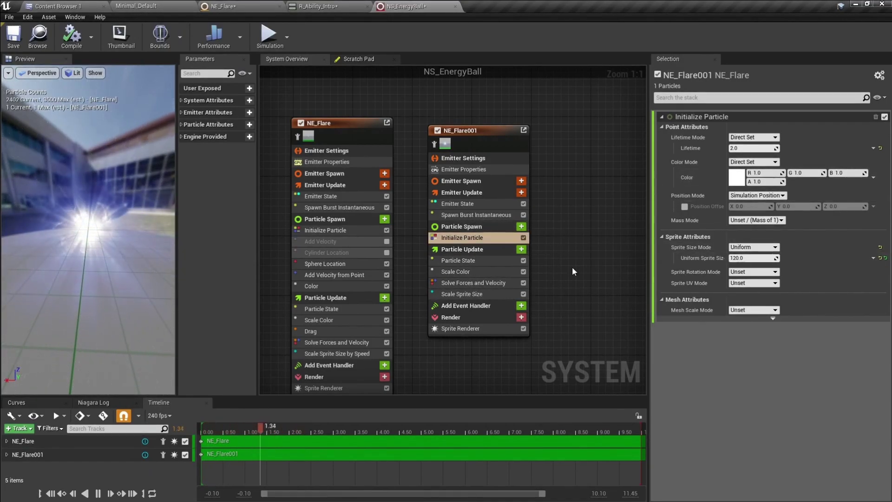
{"action": "left_click", "coordinate": [477, 292]}
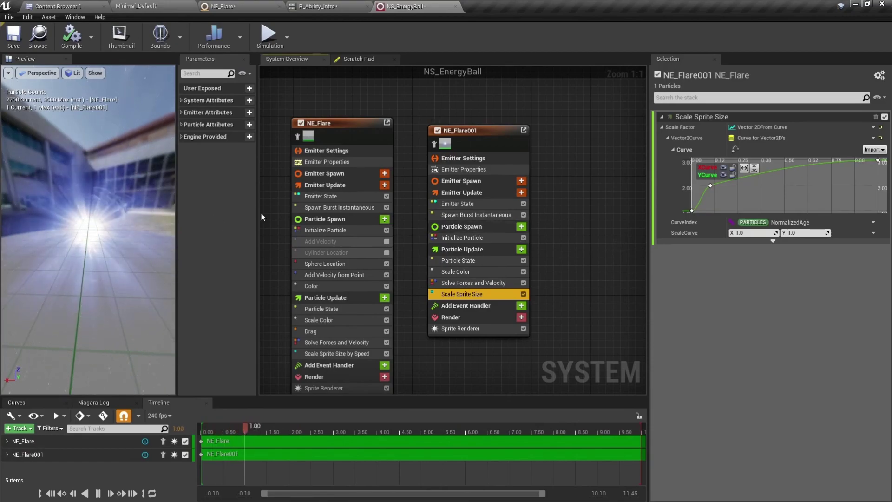
{"action": "left_click", "coordinate": [738, 200]}
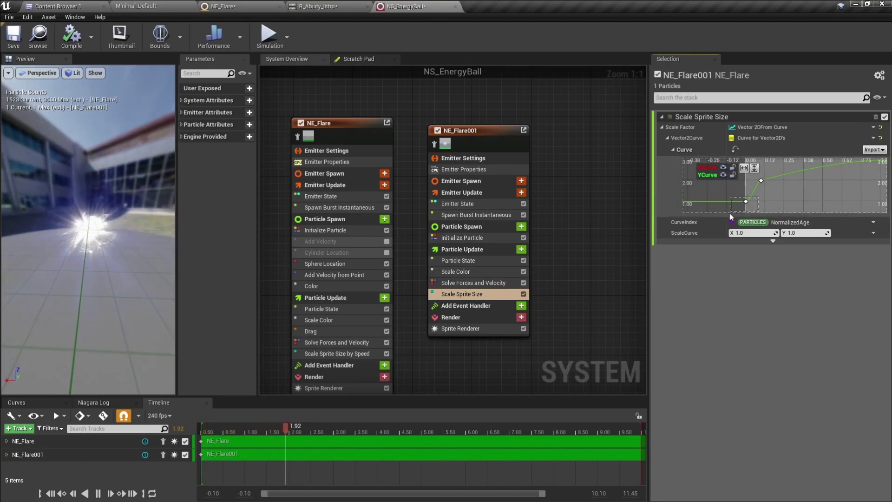
{"action": "left_click", "coordinate": [746, 202]}
{"action": "mouse_move", "coordinate": [748, 204]}
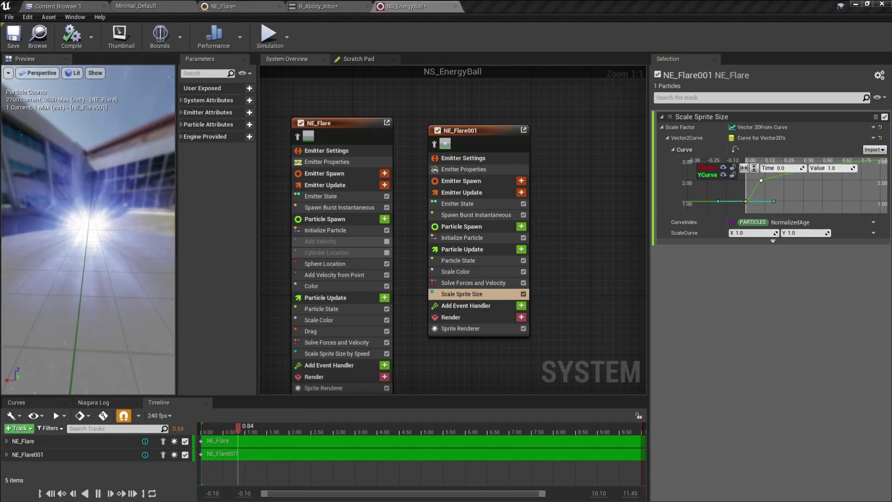
{"action": "left_click", "coordinate": [761, 181]}
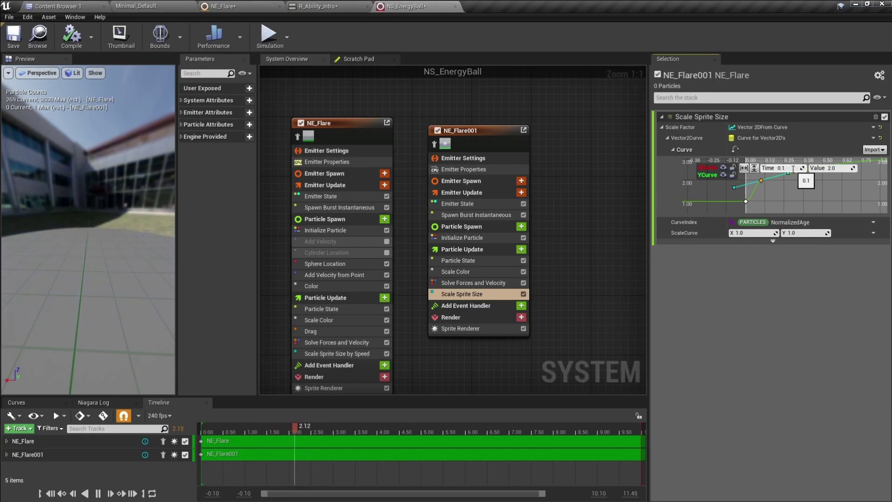
{"action": "type", "text": "3"}
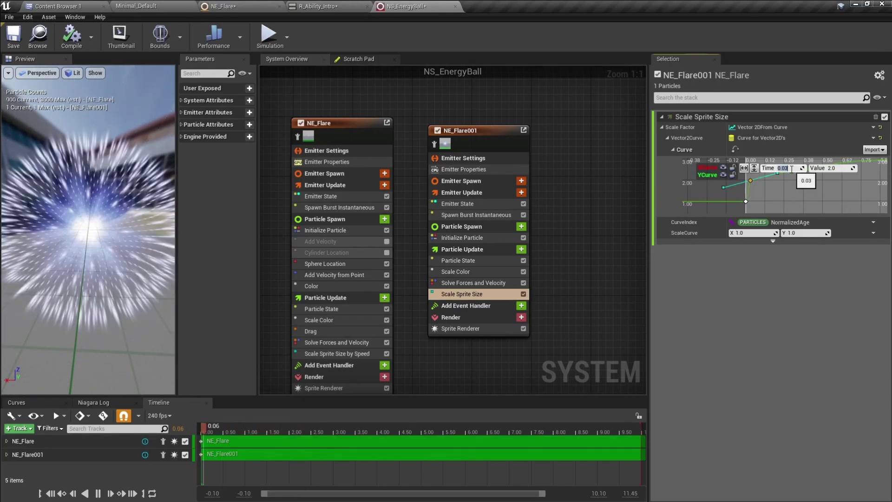
{"action": "key", "text": "Return"}
{"action": "left_click", "coordinate": [831, 168]}
{"action": "type", "text": "5"}
{"action": "key", "text": "Return"}
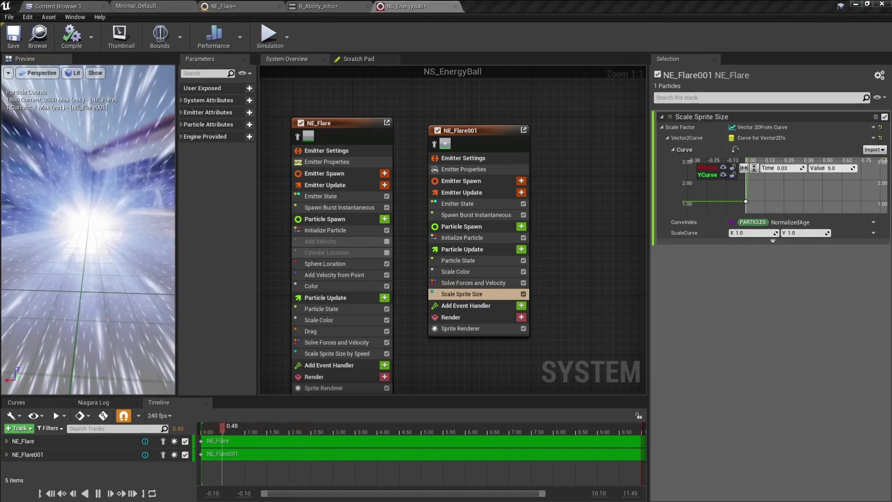
- Set the sprite size curve's end key at time 1.0 to value 7 and check the flare in R_Ability_Intro
{"action": "right_click_drag", "start_coordinate": [818, 192], "coordinate": [787, 212]}
{"action": "scroll", "coordinate": [787, 213], "scroll_direction": "down", "scroll_amount": 5}
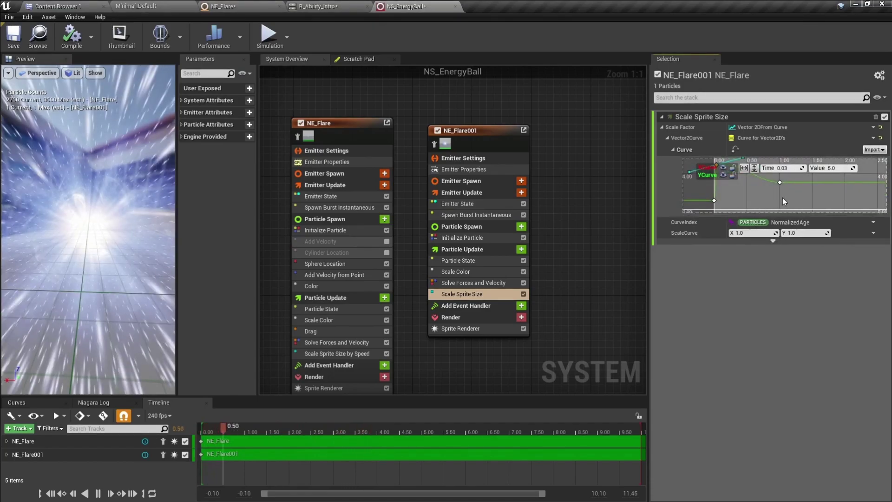
{"action": "left_click_drag", "start_coordinate": [771, 167], "coordinate": [771, 165]}
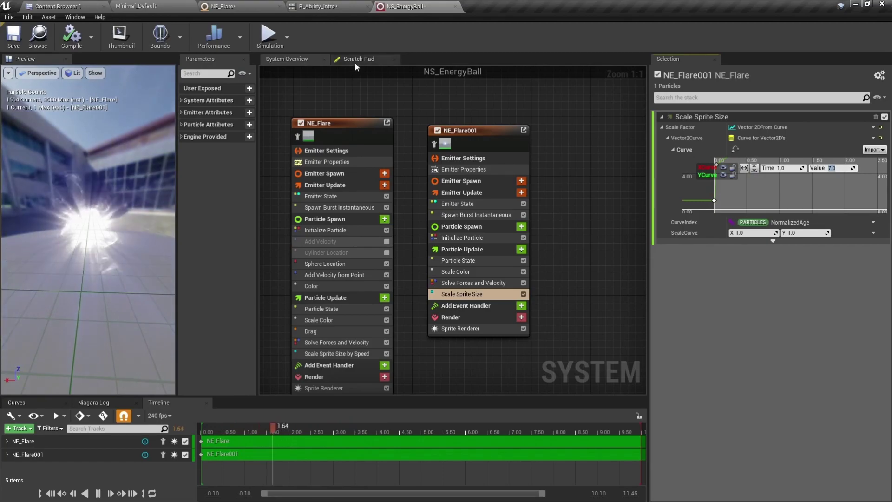
{"action": "left_click", "coordinate": [337, 6]}
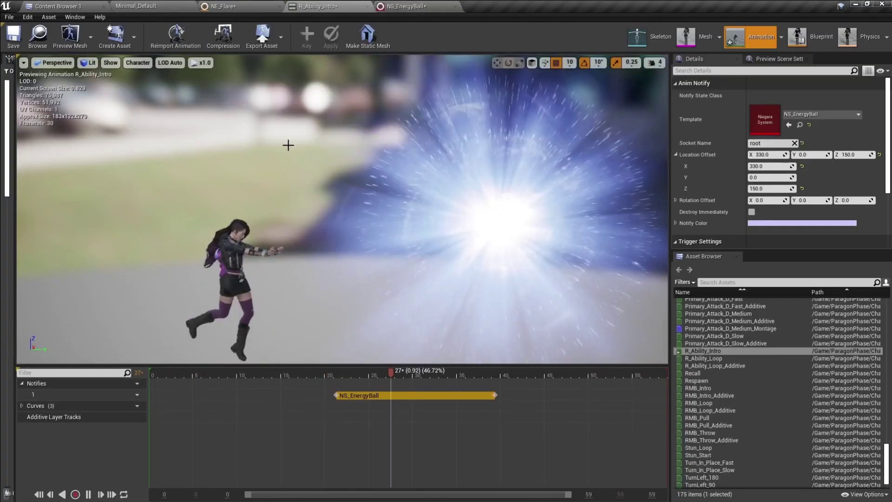
{"action": "right_click_drag", "start_coordinate": [275, 149], "coordinate": [308, 155]}
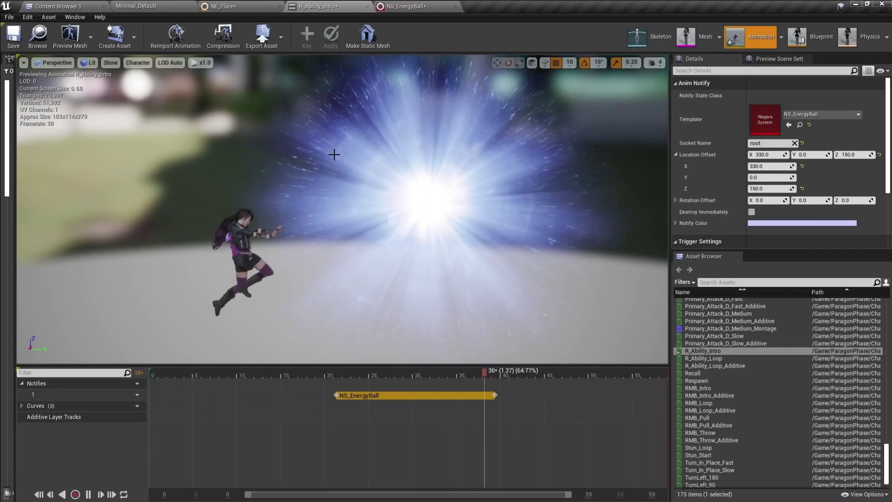
- Rename the spark emitter, labelled NE_Flare in NS_EnergyBall, as NE_Spark
{"action": "left_click", "coordinate": [404, 6]}
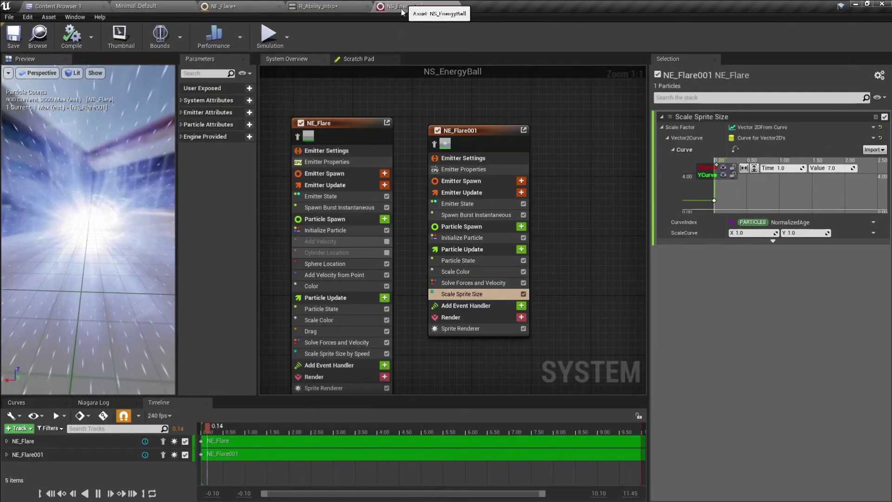
{"action": "left_click", "coordinate": [408, 98]}
{"action": "right_click_drag", "start_coordinate": [408, 97], "coordinate": [478, 92]}
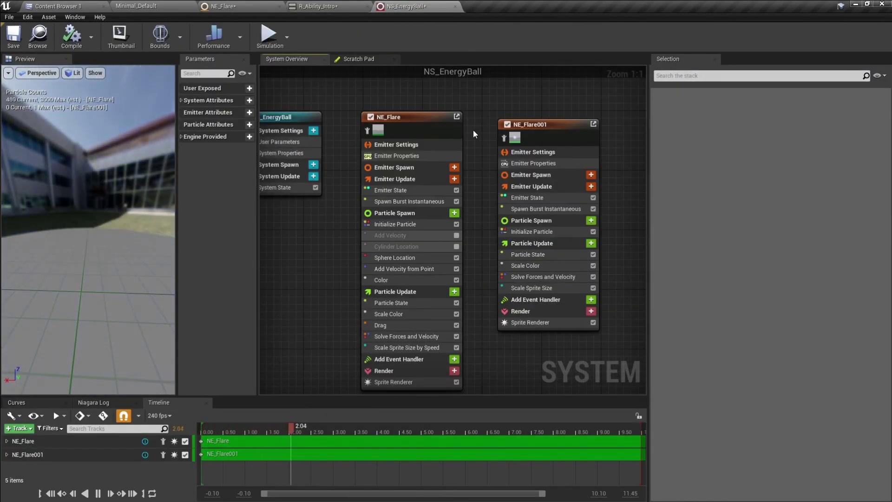
{"action": "left_click", "coordinate": [412, 116]}
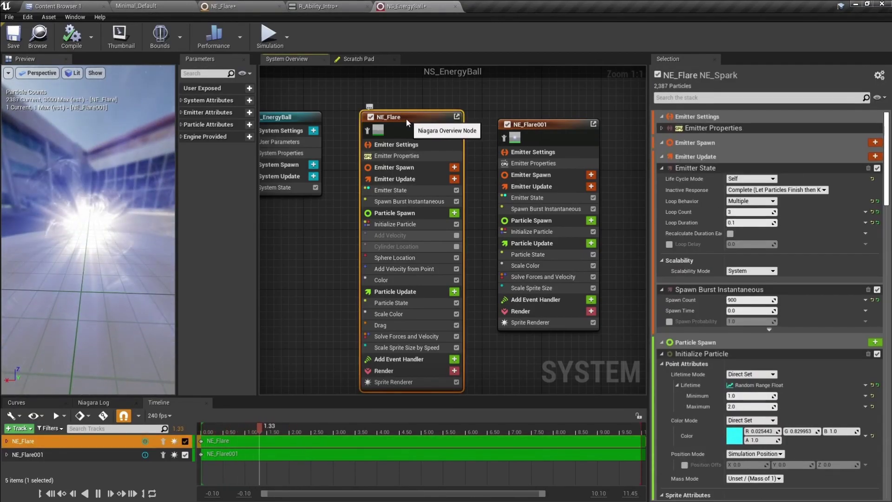
{"action": "right_click", "coordinate": [392, 118]}
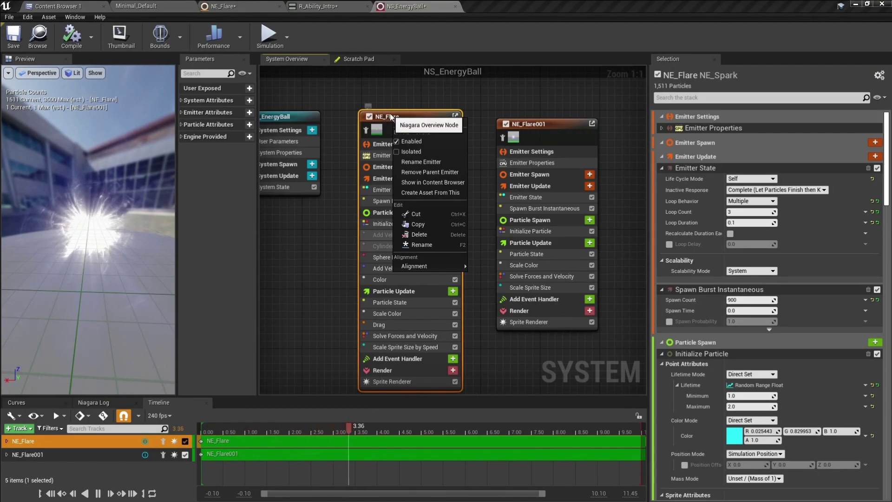
{"action": "left_click", "coordinate": [432, 163]}
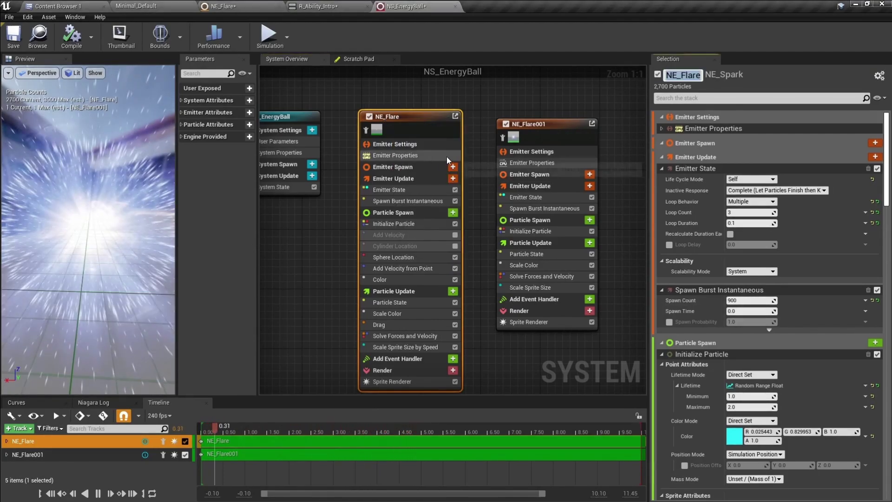
{"action": "type", "text": "NE"}
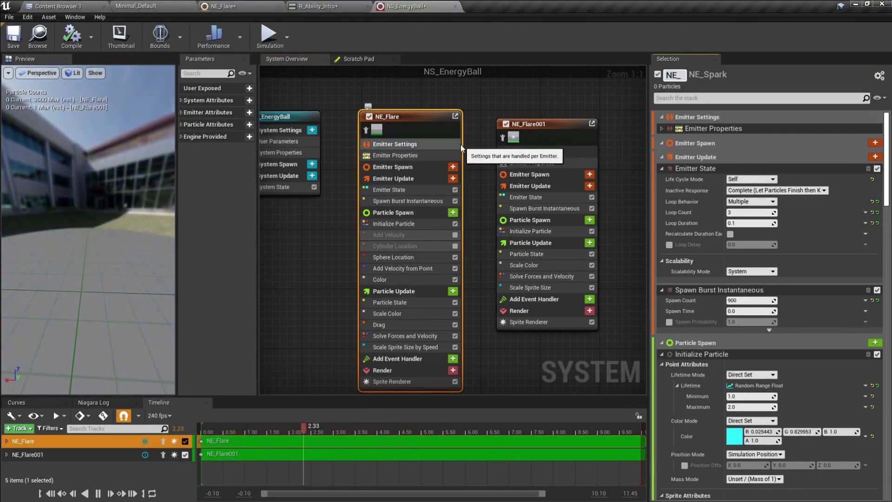
{"action": "type", "text": "_Spark"}
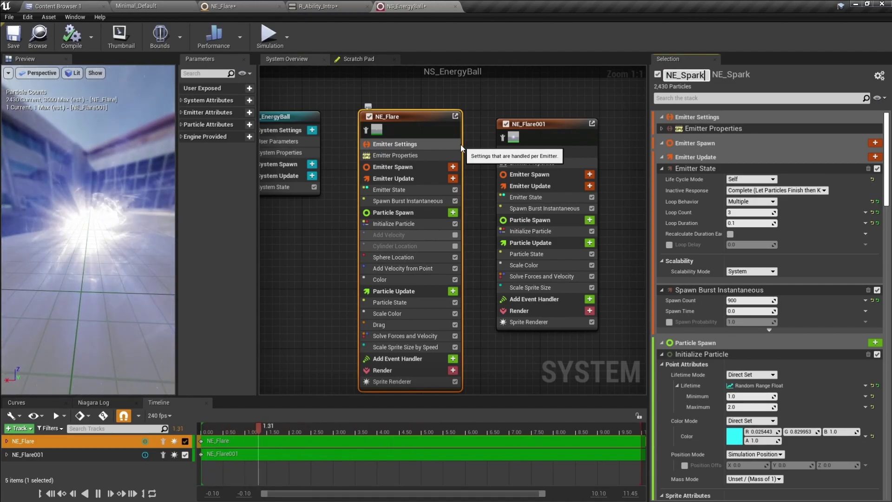
{"action": "key", "text": "Return"}
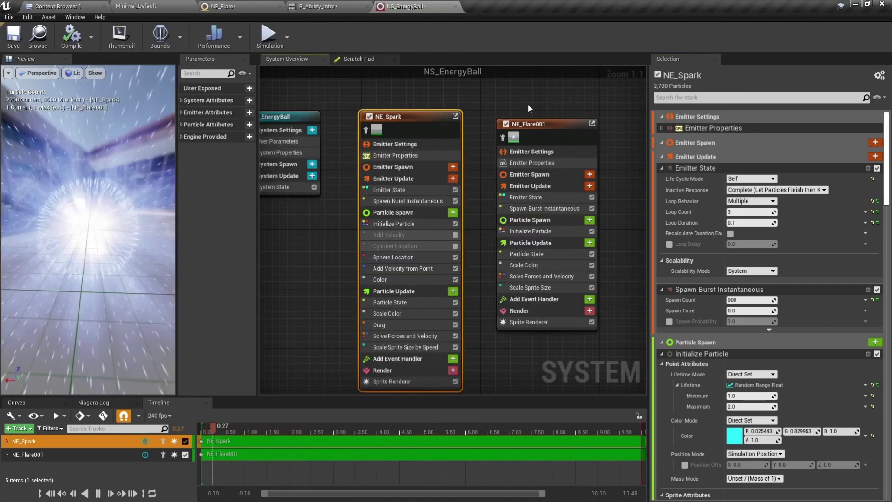
- Rename the NE_Flare001 emitter as NE_Flare
{"action": "left_click", "coordinate": [547, 124]}
{"action": "right_click", "coordinate": [546, 125]}
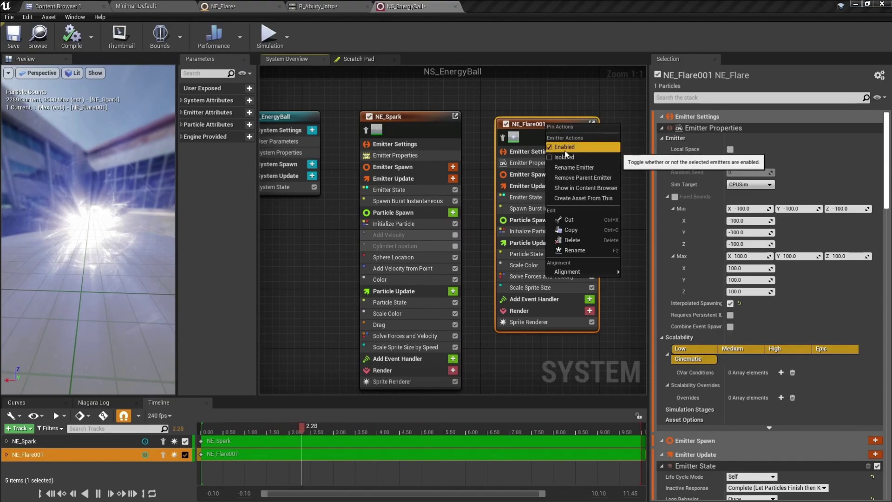
{"action": "left_click", "coordinate": [603, 168]}
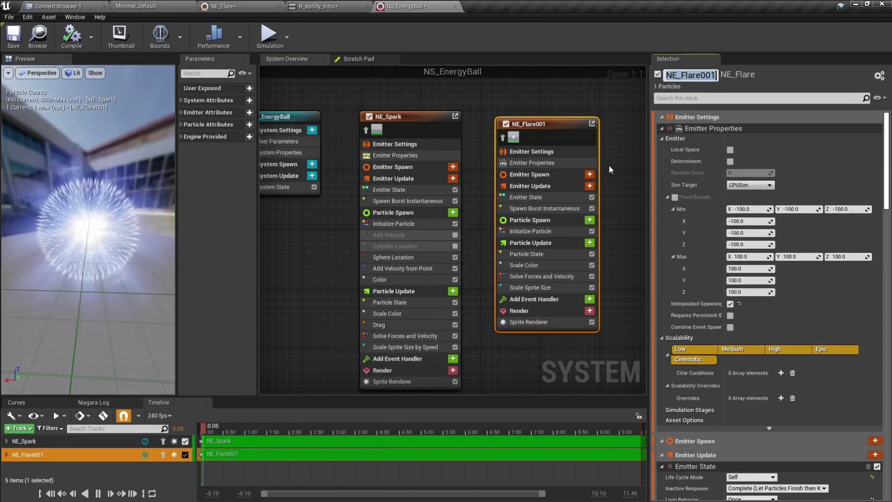
{"action": "key", "text": "BackSpace"}
{"action": "key", "text": "BackSpace"}
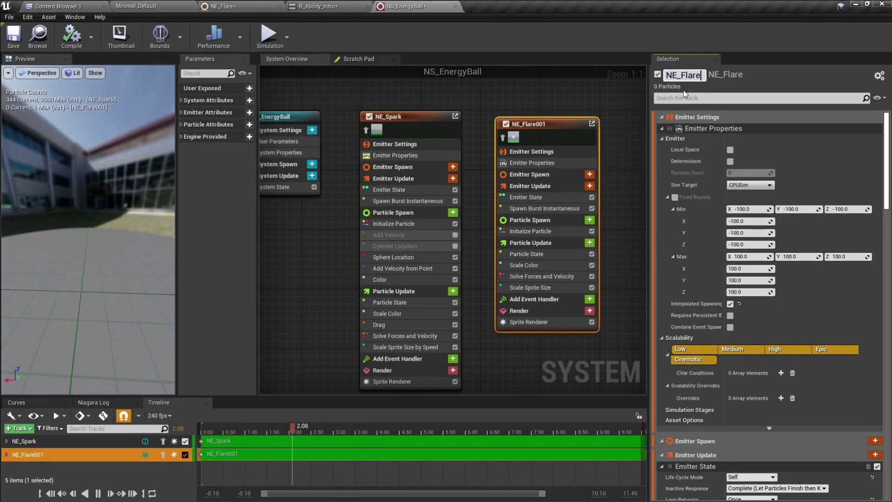
{"action": "key", "text": "Return"}
{"action": "left_click", "coordinate": [497, 85]}
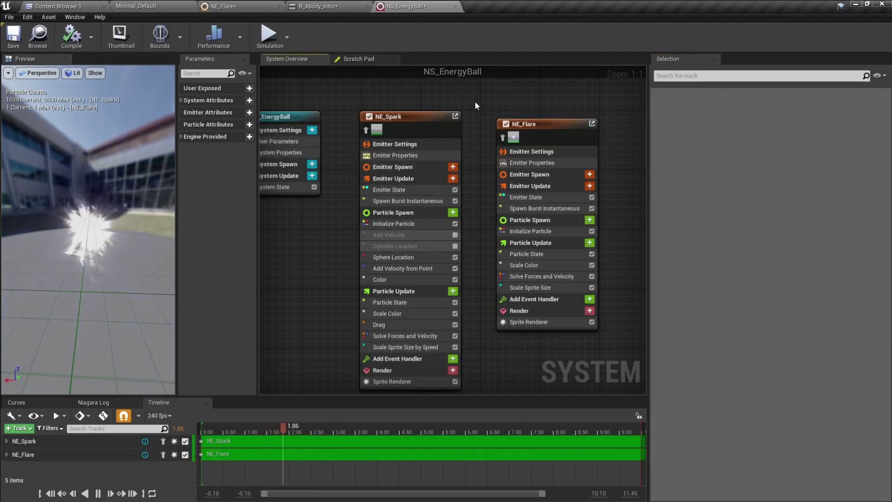
- Locate the NE_Spark emitter's source asset in the Content Browser and open it for review
{"action": "left_click", "coordinate": [412, 118]}
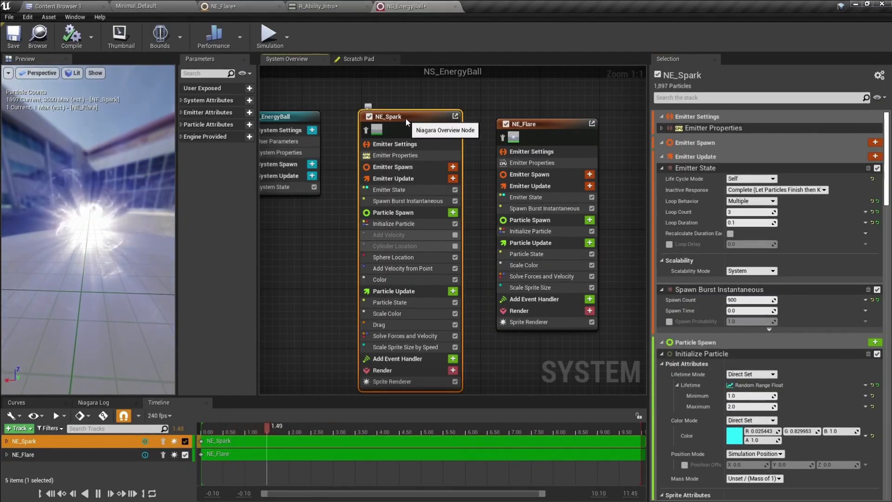
{"action": "right_click", "coordinate": [406, 118]}
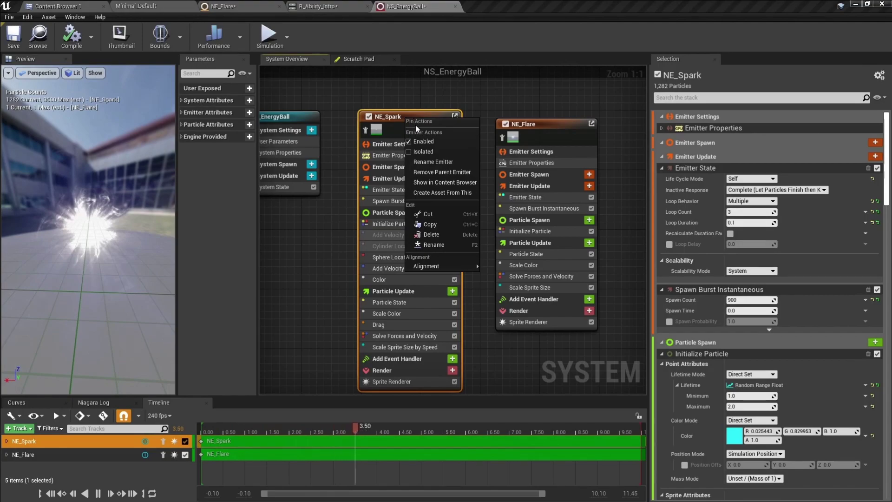
{"action": "left_click", "coordinate": [439, 183]}
{"action": "double_click", "coordinate": [280, 73]}
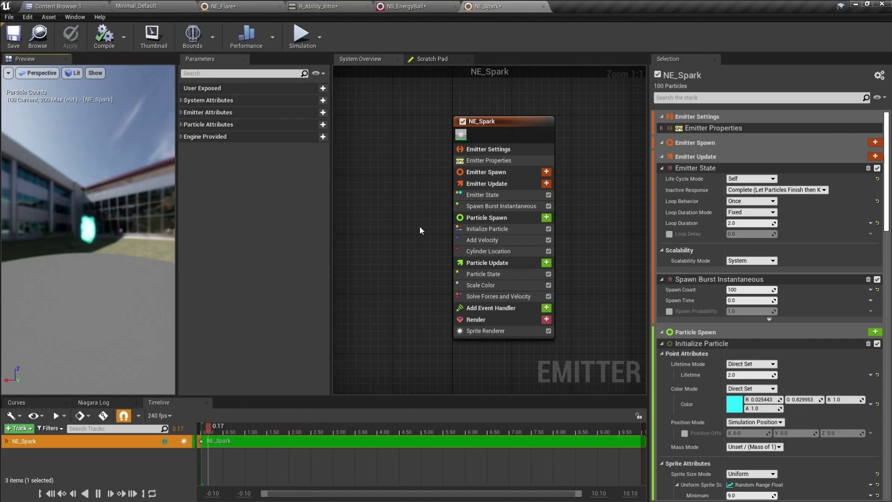
{"action": "left_click_drag", "start_coordinate": [129, 231], "coordinate": [125, 230]}
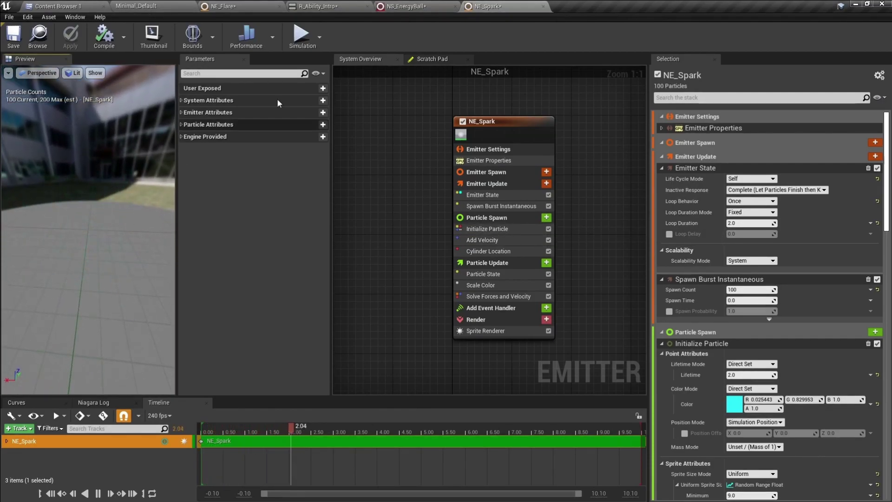
- In NS_EnergyBall, set NE_Spark's spawn Color to a saturated blue, R about 0.24, G about 0.27, B 3.0, and check it in R_Ability_Intro
{"action": "left_click", "coordinate": [417, 9]}
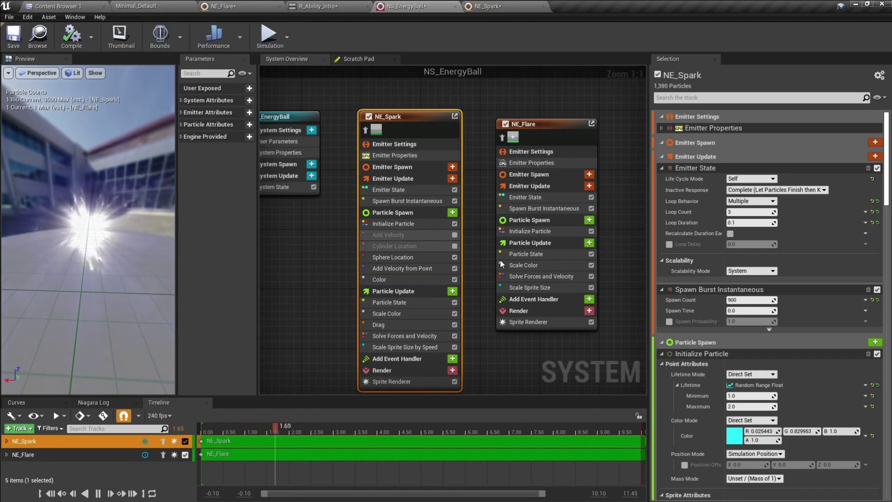
{"action": "left_click", "coordinate": [392, 281]}
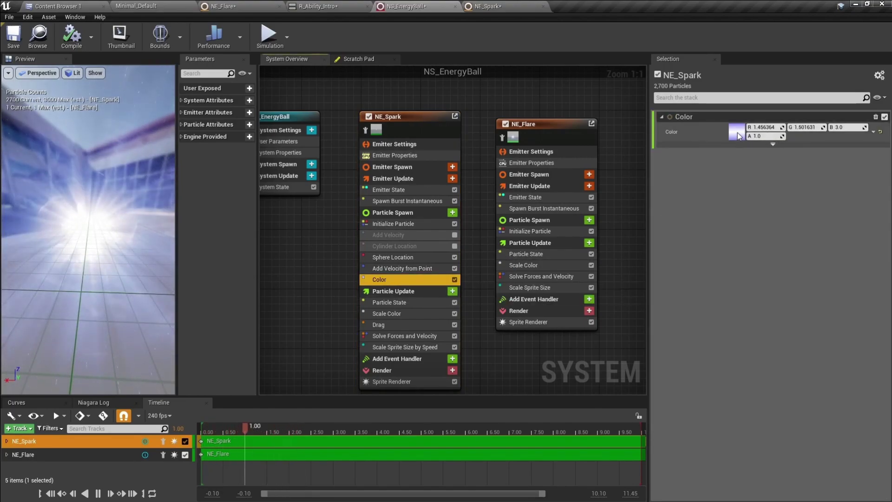
{"action": "left_click", "coordinate": [737, 133]}
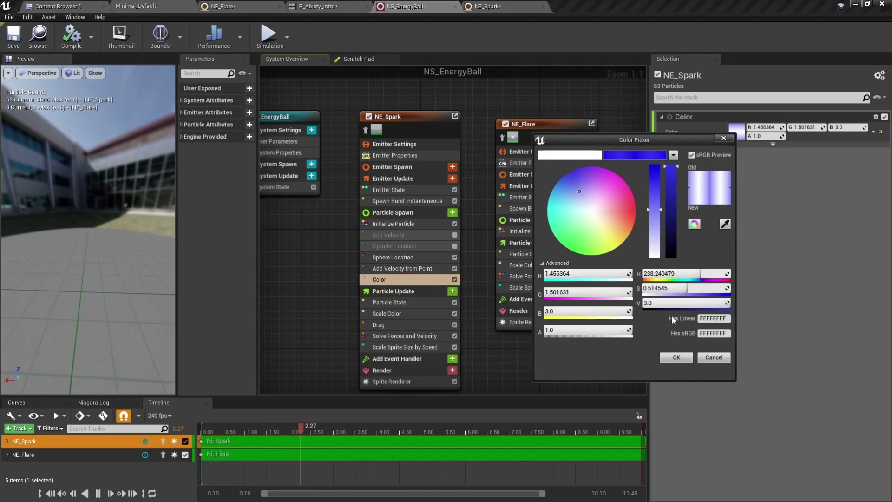
{"action": "left_click_drag", "start_coordinate": [553, 166], "coordinate": [564, 161]}
{"action": "left_click", "coordinate": [676, 358]}
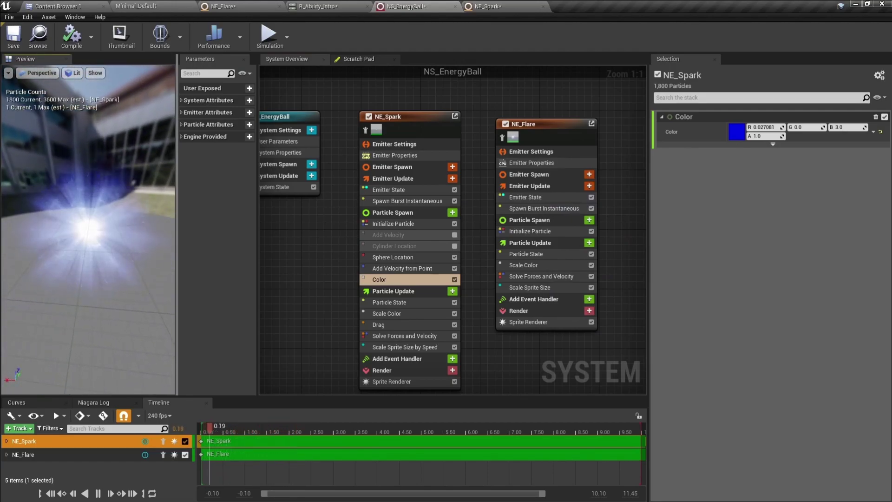
{"action": "left_click", "coordinate": [737, 132]}
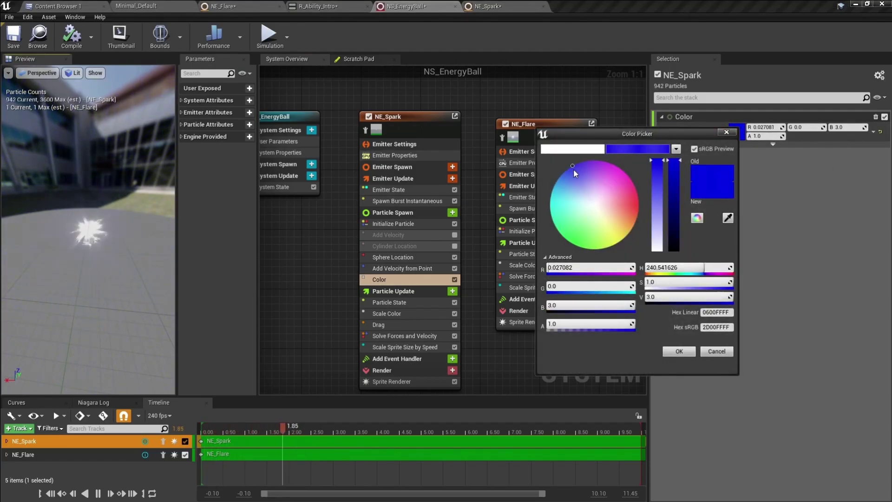
{"action": "left_click", "coordinate": [574, 170]}
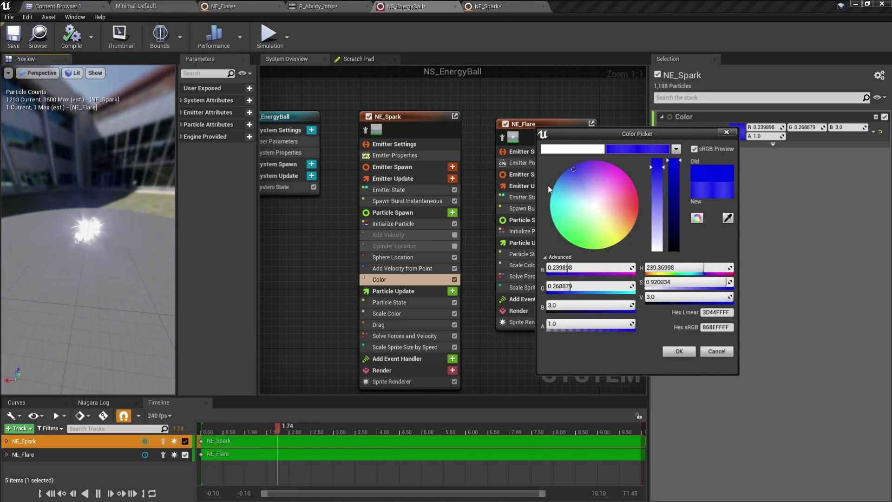
{"action": "left_click", "coordinate": [679, 352]}
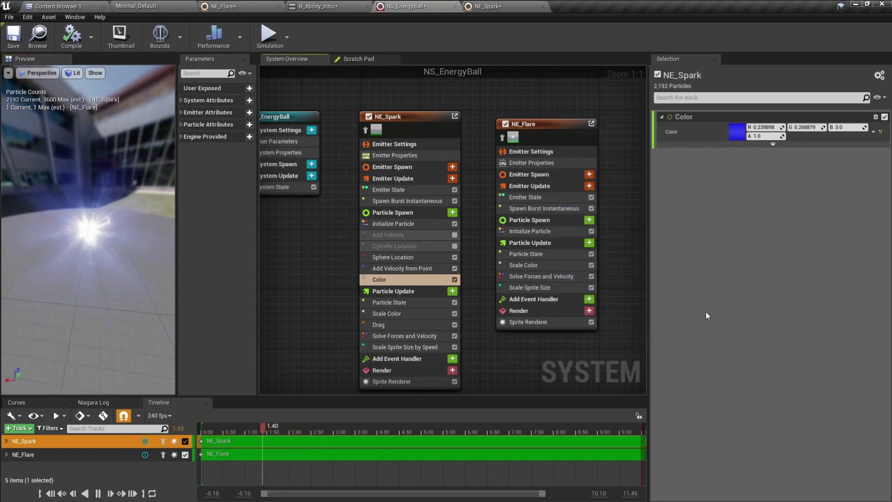
{"action": "left_click", "coordinate": [320, 6]}
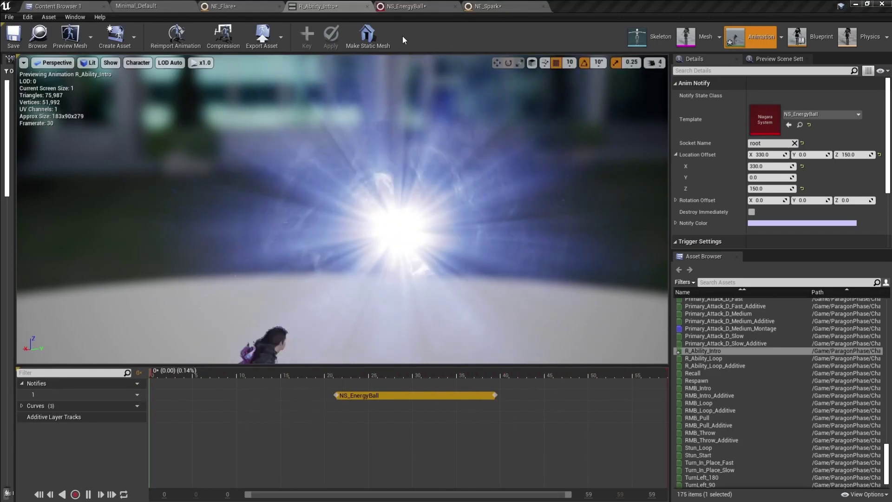
- Set NE_Spark's Add Velocity from Point strength to 2200 in NS_EnergyBall and check the burst in R_Ability_Intro
{"action": "left_click", "coordinate": [405, 6]}
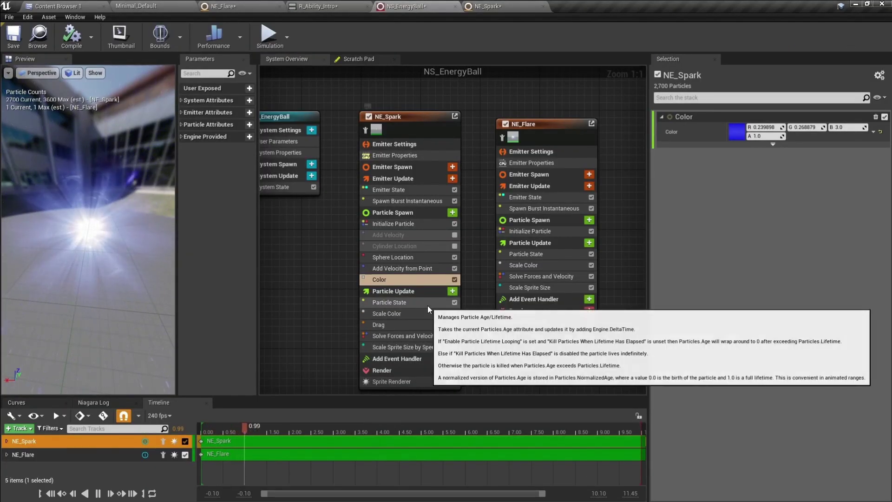
{"action": "left_click", "coordinate": [416, 268]}
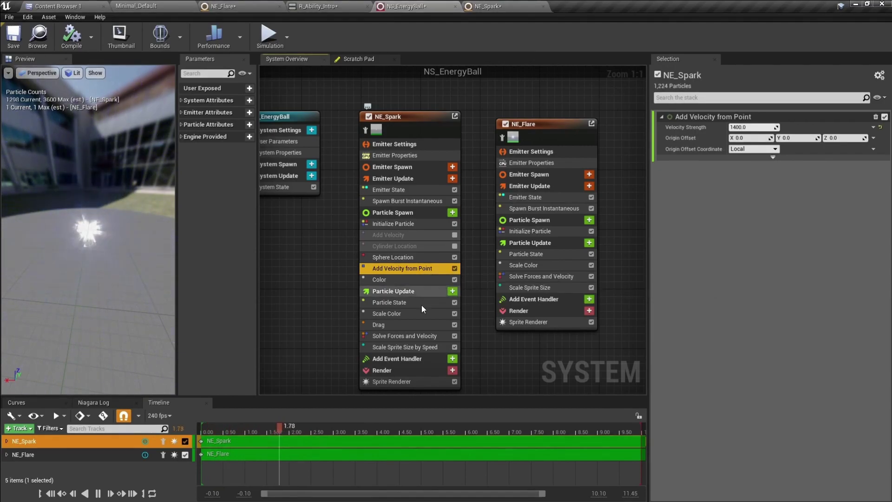
{"action": "left_click", "coordinate": [418, 325]}
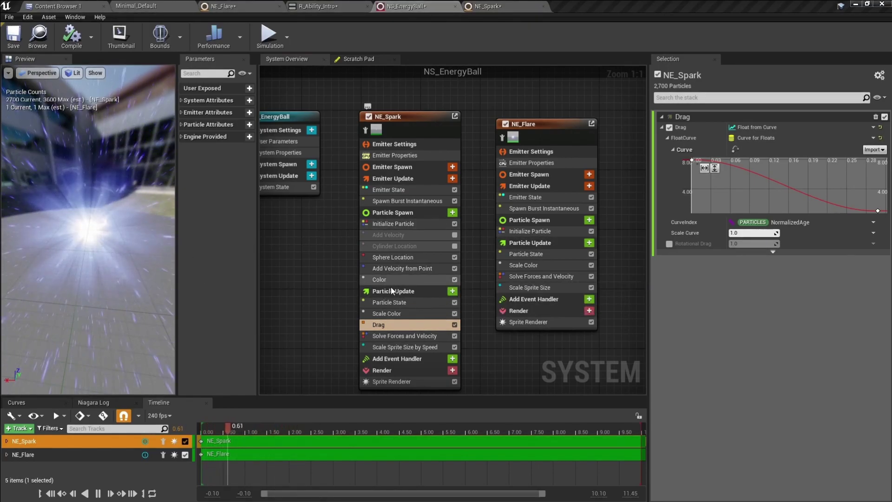
{"action": "left_click", "coordinate": [420, 266]}
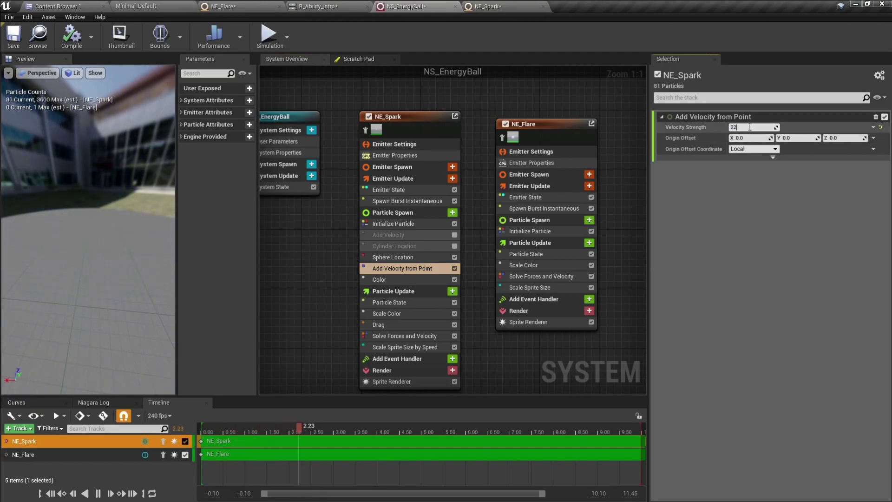
{"action": "left_click", "coordinate": [318, 6]}
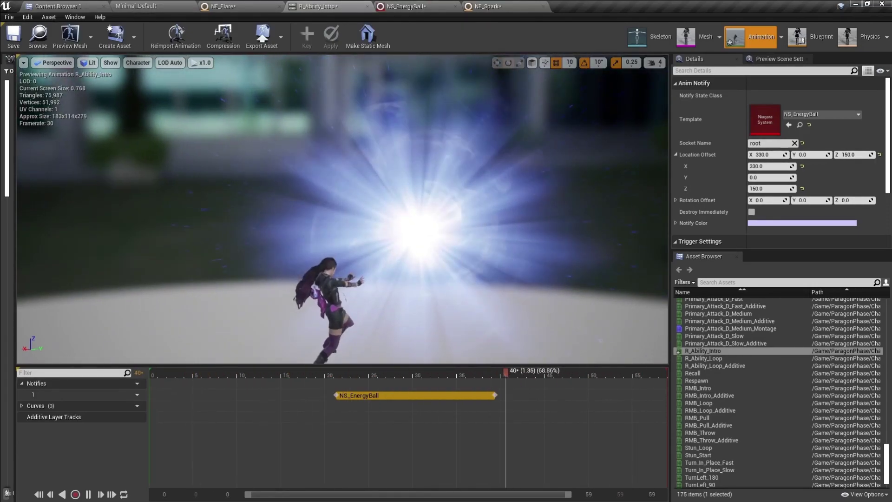
{"action": "mouse_move", "coordinate": [344, 209]}
{"action": "right_mouse_down"}
{"action": "mouse_move", "coordinate": [358, 186]}
{"action": "mouse_move", "coordinate": [298, 181]}
{"action": "mouse_move", "coordinate": [318, 191]}
{"action": "mouse_move", "coordinate": [312, 206]}
{"action": "mouse_move", "coordinate": [349, 195]}
{"action": "right_mouse_up"}
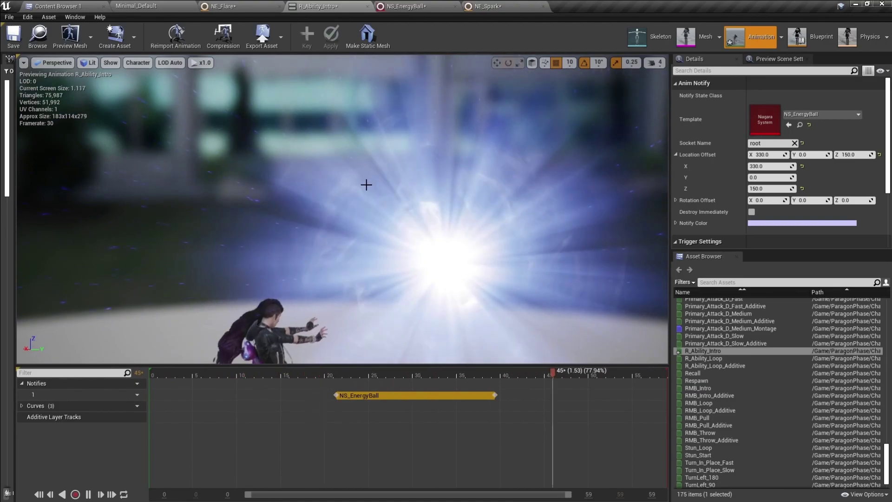
- Set NE_Flare's uniform sprite size to 90 in NS_EnergyBall and check the flare in R_Ability_Intro
{"action": "left_click", "coordinate": [424, 4]}
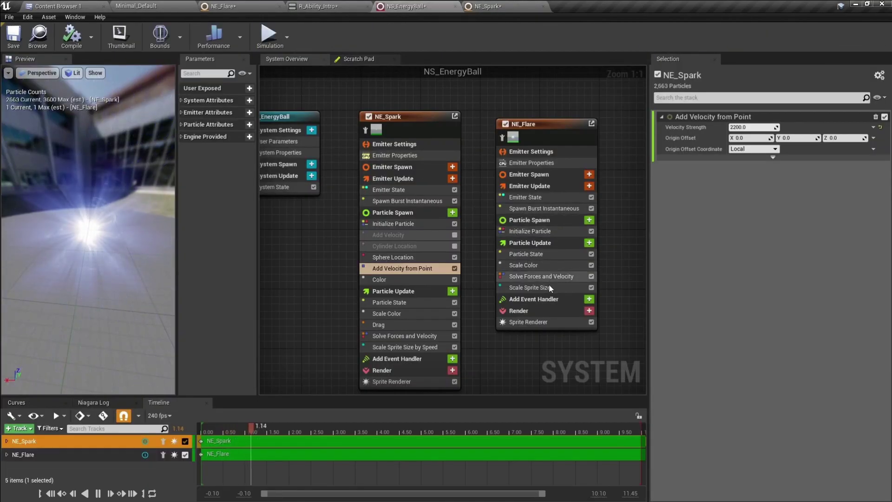
{"action": "left_click", "coordinate": [556, 231]}
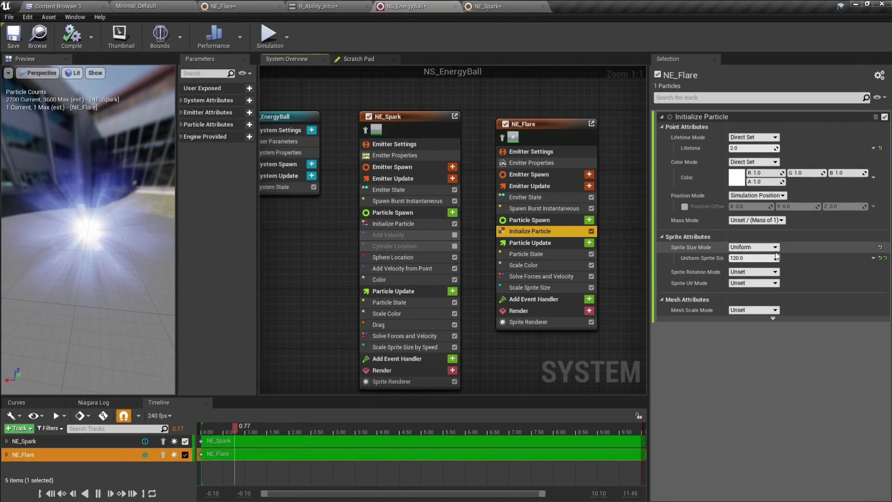
{"action": "left_click", "coordinate": [762, 261]}
{"action": "type", "text": "90"}
{"action": "key", "text": "Return"}
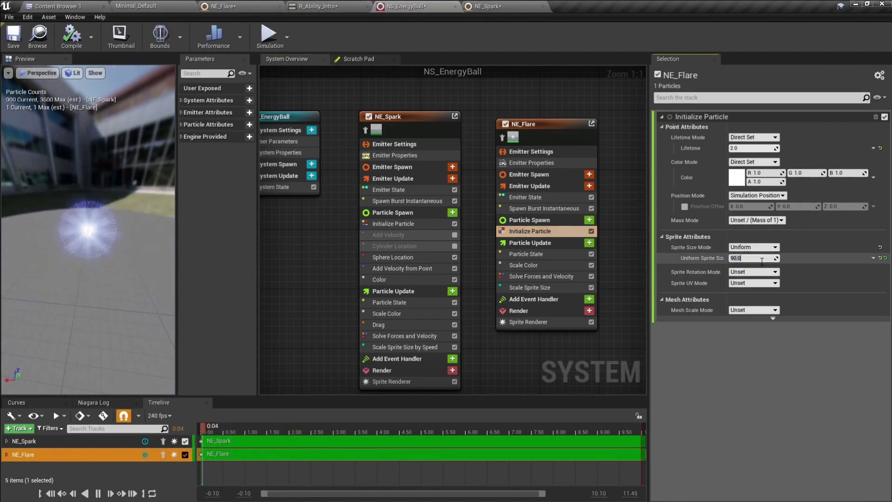
{"action": "left_click", "coordinate": [340, 8]}
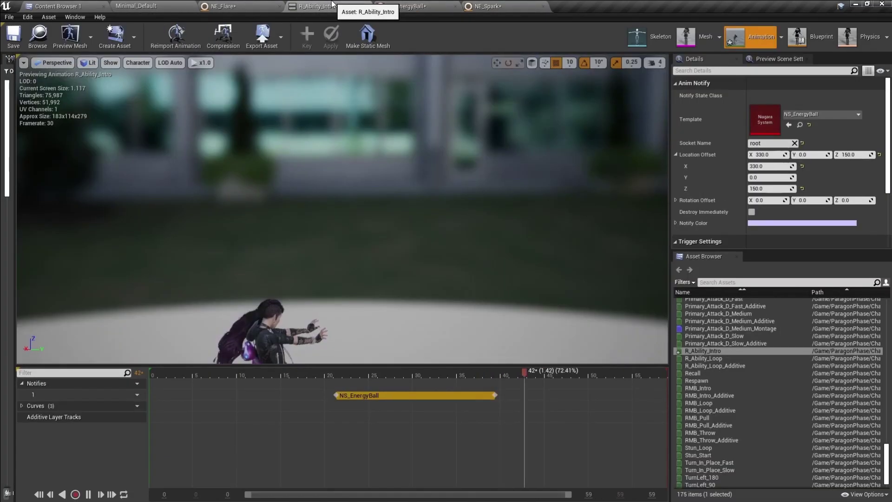
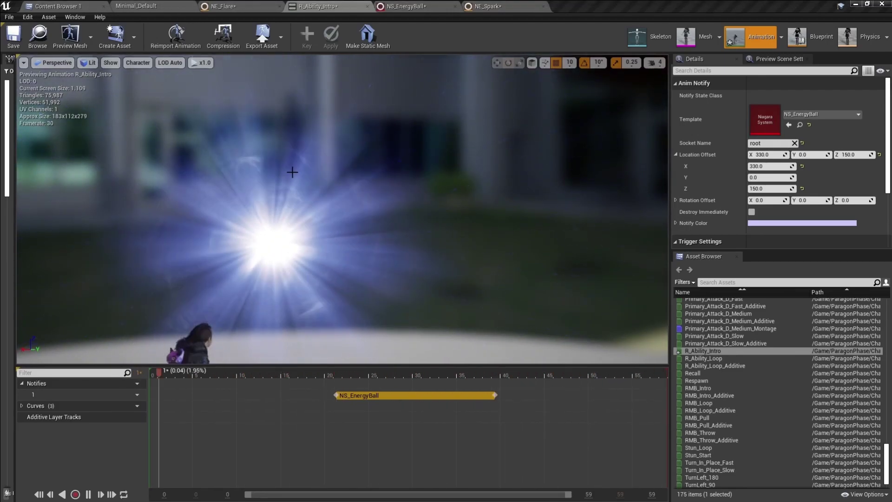
- Widen the NS_EnergyBall preview, isolate NE_Spark to examine its burst alone, and turn the isolation off again
{"action": "left_click", "coordinate": [404, 7]}
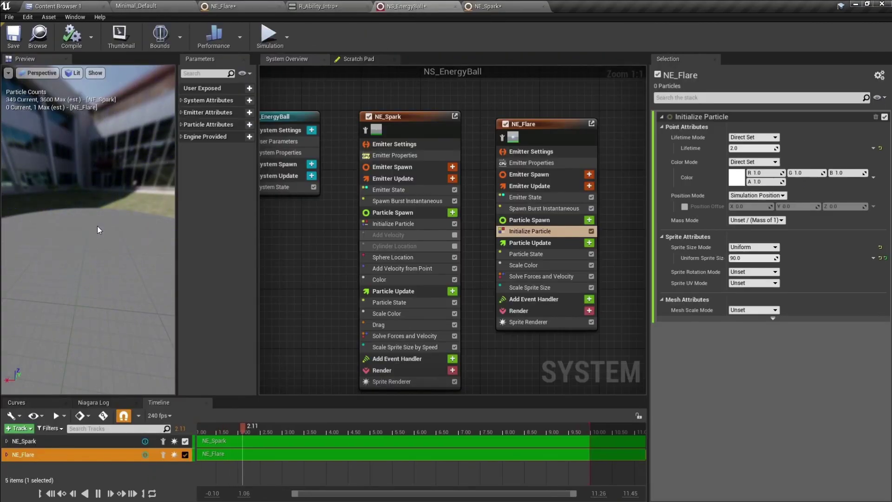
{"action": "left_click_drag", "start_coordinate": [176, 214], "coordinate": [214, 215]}
{"action": "mouse_move", "coordinate": [517, 93]}
{"action": "right_mouse_down"}
{"action": "mouse_move", "coordinate": [371, 94]}
{"action": "mouse_move", "coordinate": [562, 100]}
{"action": "mouse_move", "coordinate": [509, 105]}
{"action": "right_mouse_up"}
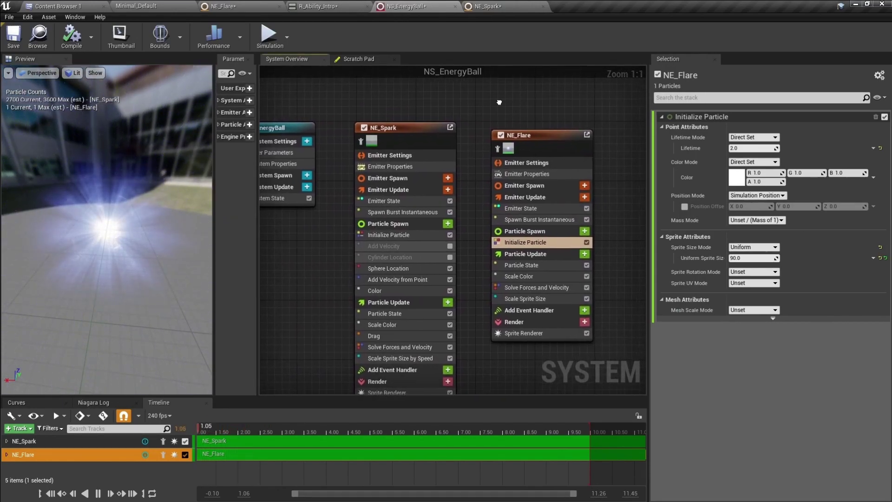
{"action": "left_click", "coordinate": [360, 142]}
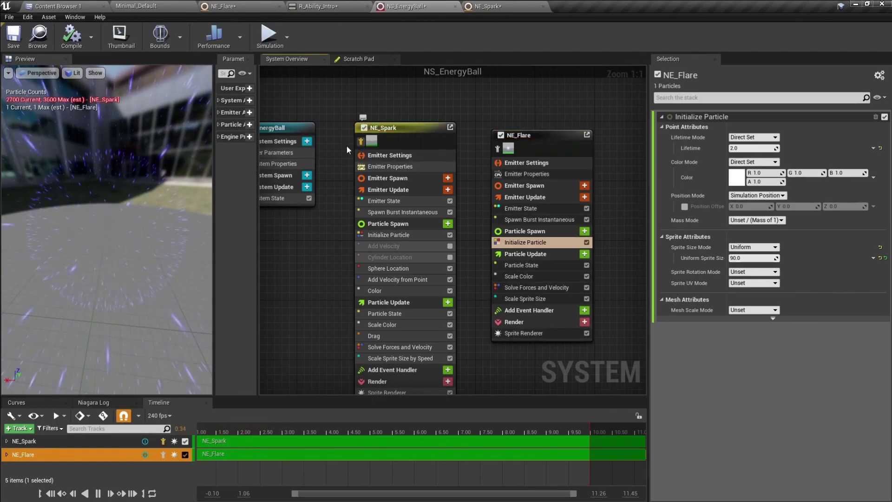
{"action": "left_click_drag", "start_coordinate": [113, 221], "coordinate": [65, 217]}
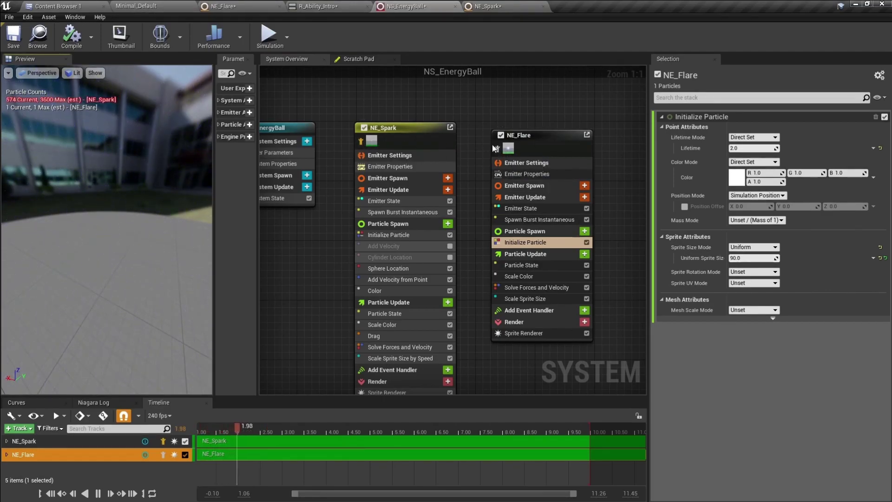
{"action": "left_click", "coordinate": [360, 141]}
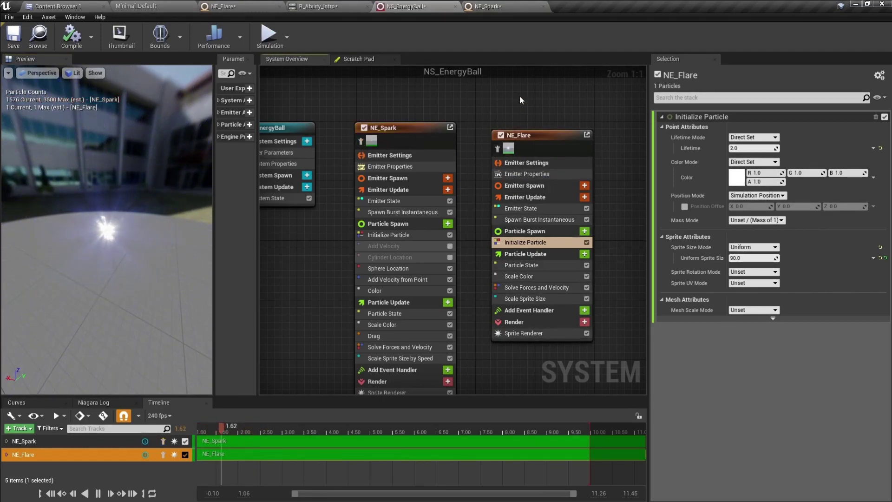
- Move the NE_Flare node away from NE_Spark to make room, and paste a copy of the NE_Spark emitter into the system
{"action": "right_click_drag", "start_coordinate": [520, 97], "coordinate": [421, 81]}
{"action": "left_click_drag", "start_coordinate": [442, 120], "coordinate": [582, 120]}
{"action": "left_click", "coordinate": [297, 110]}
{"action": "right_click", "coordinate": [299, 112]}
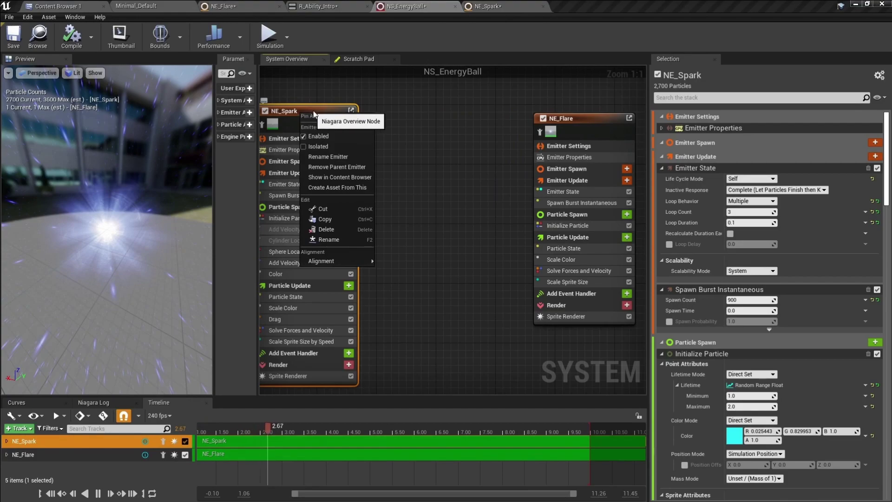
{"action": "left_click", "coordinate": [329, 219]}
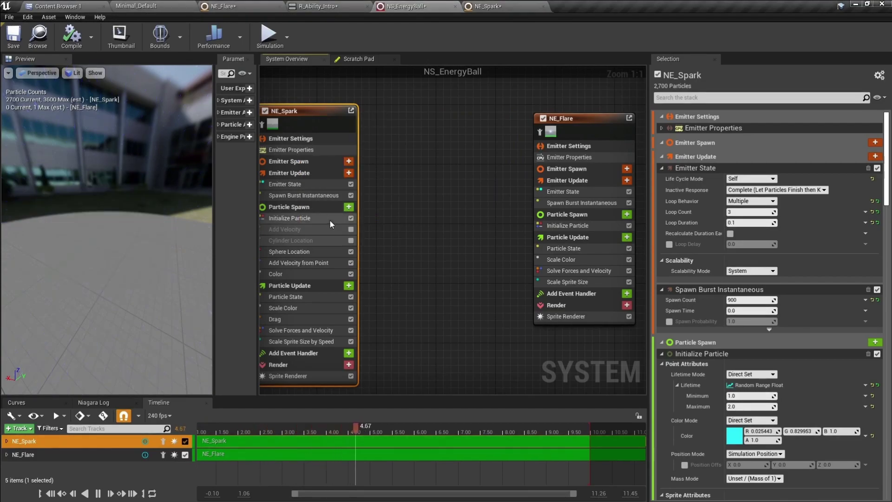
{"action": "left_click", "coordinate": [410, 147]}
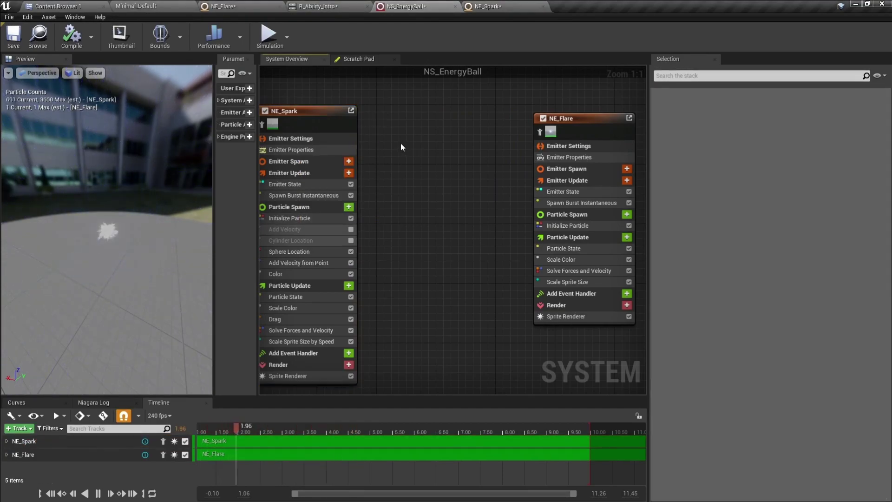
{"action": "right_click", "coordinate": [401, 145]}
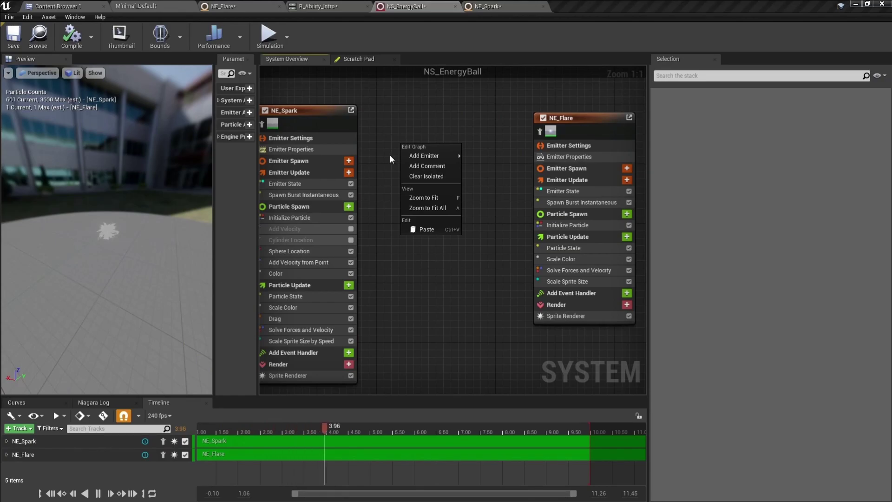
{"action": "left_click", "coordinate": [428, 230]}
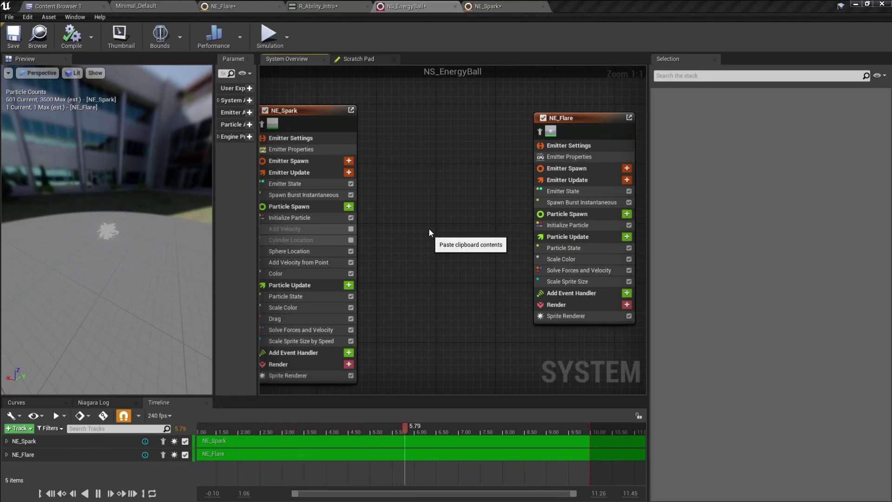
- Place the copied spark emitter between the NE_Spark and NE_Flare nodes
{"action": "scroll", "coordinate": [415, 147], "scroll_direction": "down", "scroll_amount": 3}
{"action": "right_click_drag", "start_coordinate": [415, 147], "coordinate": [335, 152]}
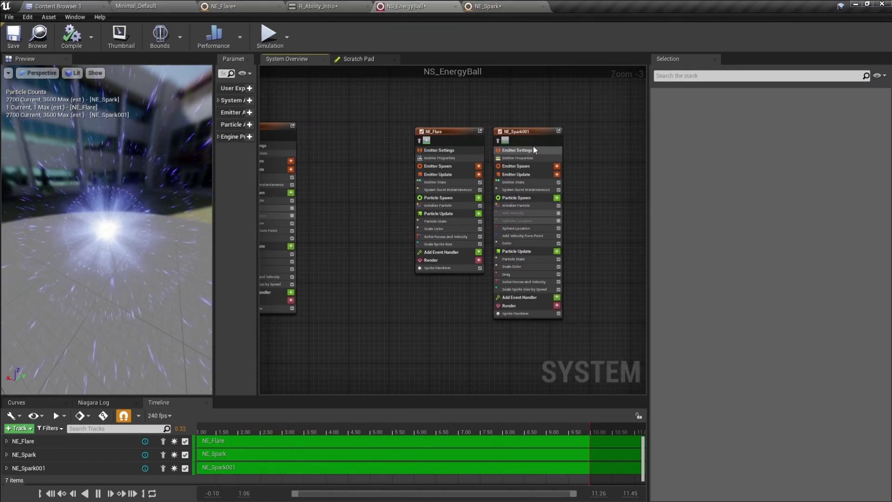
{"action": "left_click_drag", "start_coordinate": [530, 132], "coordinate": [341, 127]}
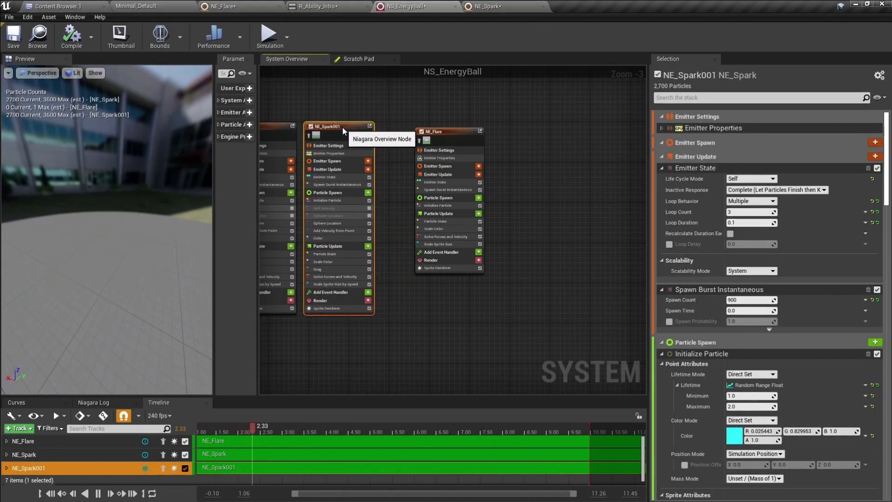
{"action": "right_click_drag", "start_coordinate": [333, 105], "coordinate": [476, 102]}
{"action": "scroll", "coordinate": [418, 135], "scroll_direction": "up", "scroll_amount": 3}
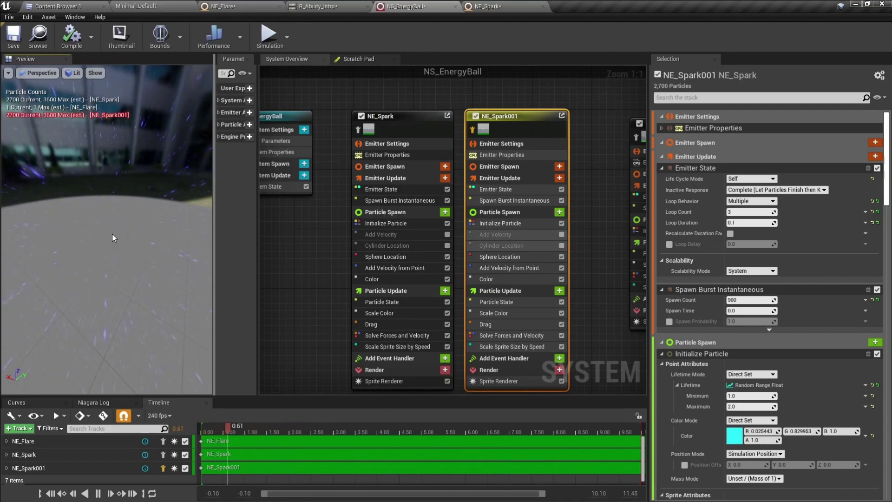
- Set the Loop Behavior in the copied spark emitter's Emitter State to Once
{"action": "left_click", "coordinate": [512, 190]}
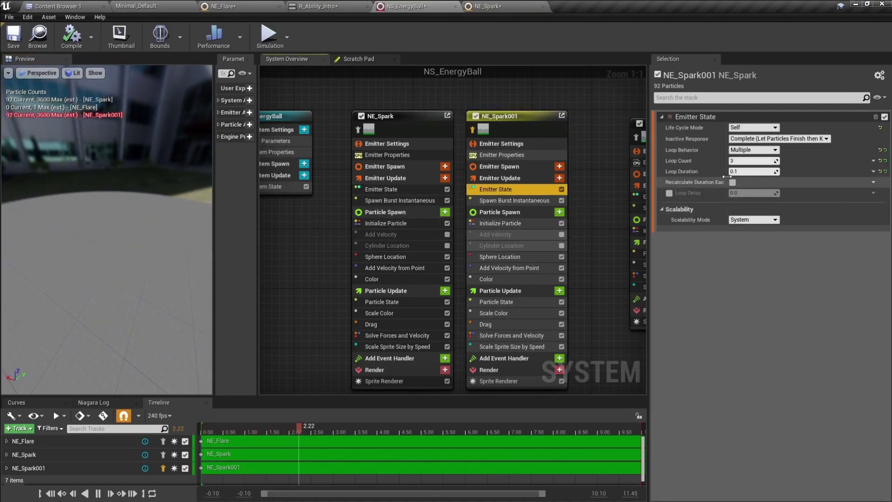
{"action": "left_click", "coordinate": [749, 152]}
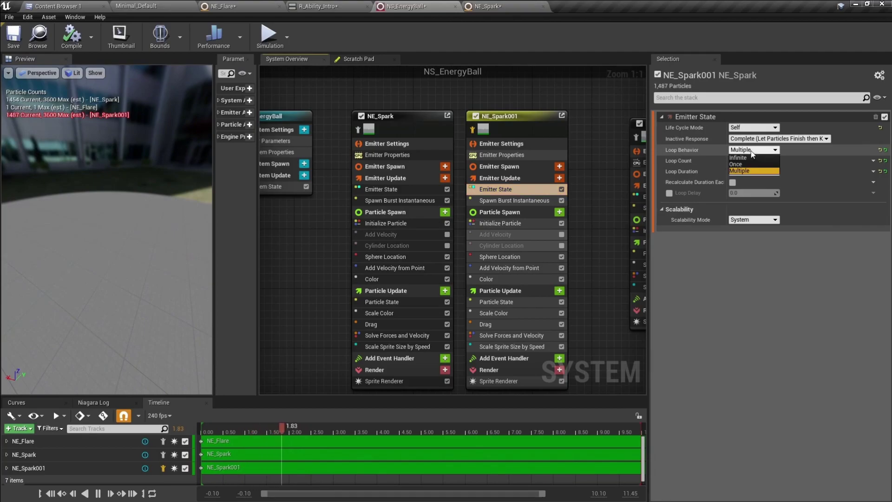
{"action": "left_click", "coordinate": [750, 164]}
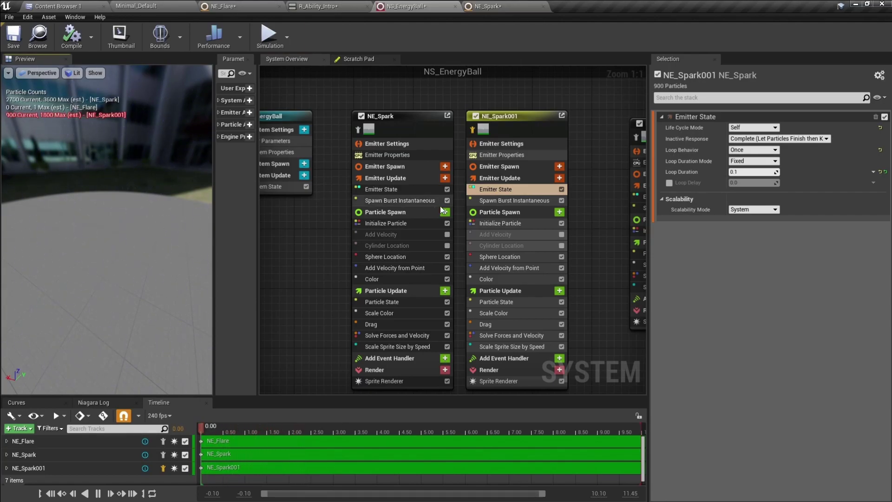
- Set the Sphere Distribution in the copied spark emitter's Sphere Location to Random
{"action": "left_click", "coordinate": [515, 258]}
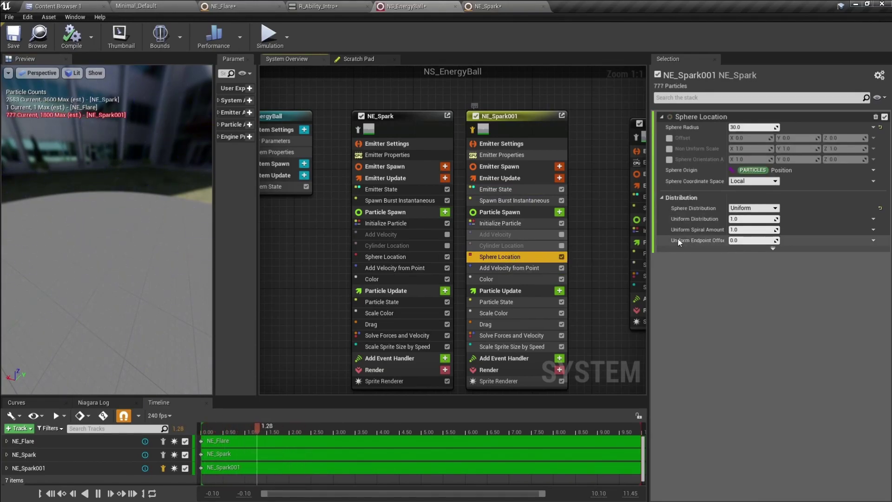
{"action": "left_click", "coordinate": [759, 208]}
{"action": "left_click", "coordinate": [754, 217]}
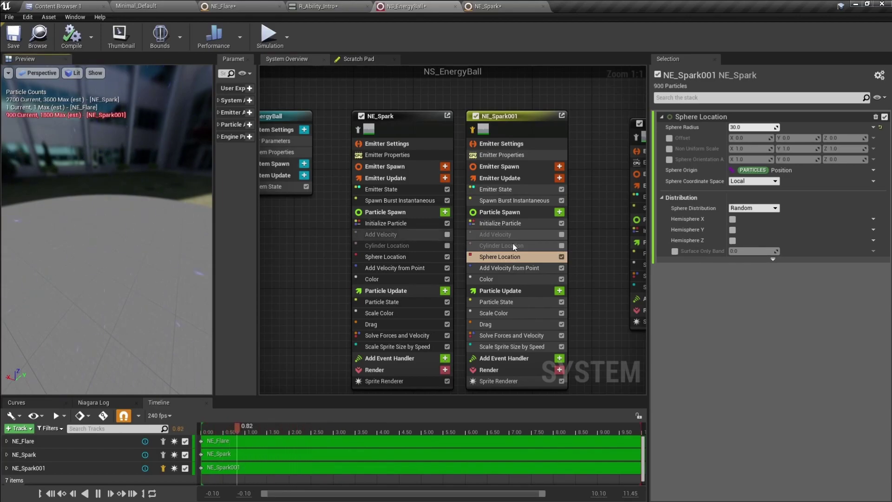
- Make NE_Spark001's point velocity strength a Random Range Float with a minimum of 200 and a maximum of 1500
{"action": "left_click", "coordinate": [559, 266]}
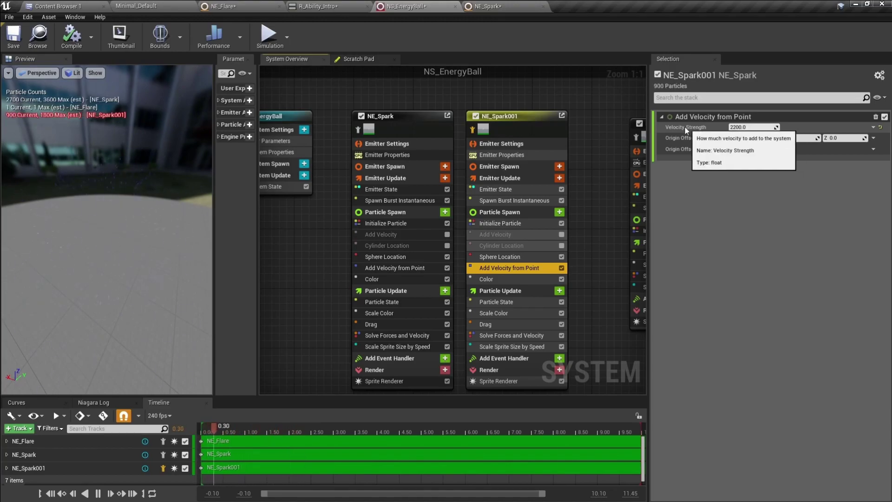
{"action": "left_click", "coordinate": [870, 128]}
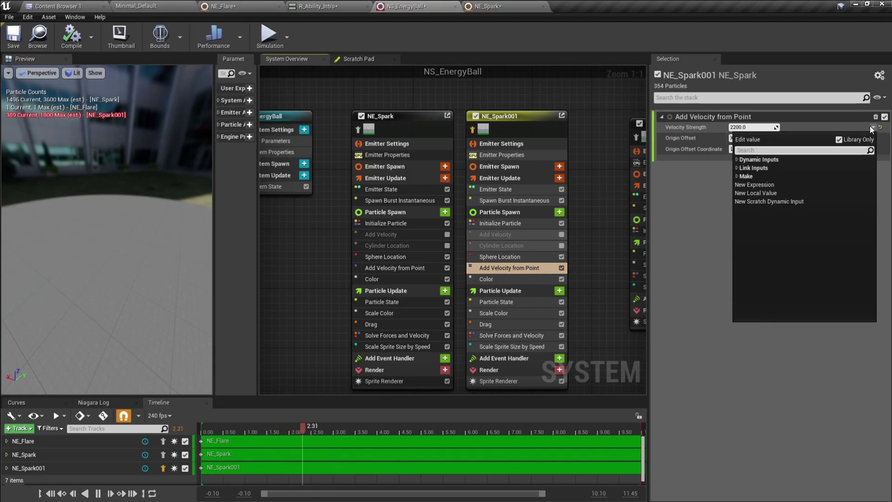
{"action": "type", "text": "uniform"}
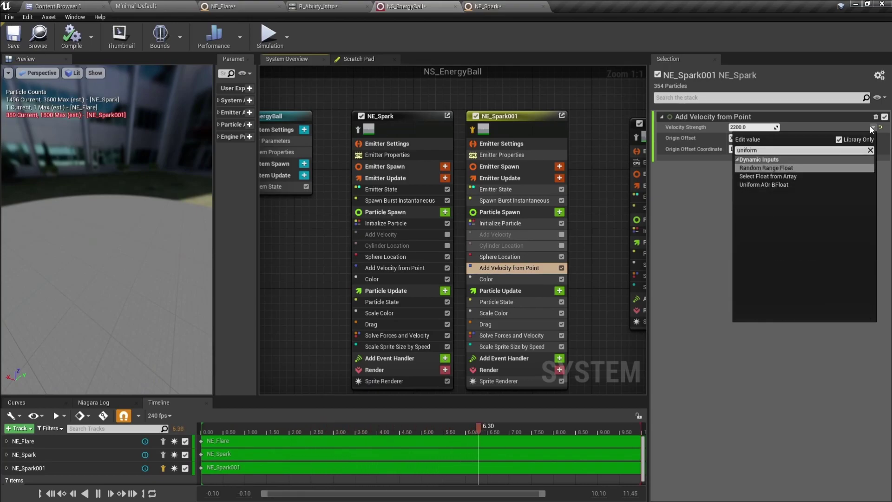
{"action": "key", "text": "Return"}
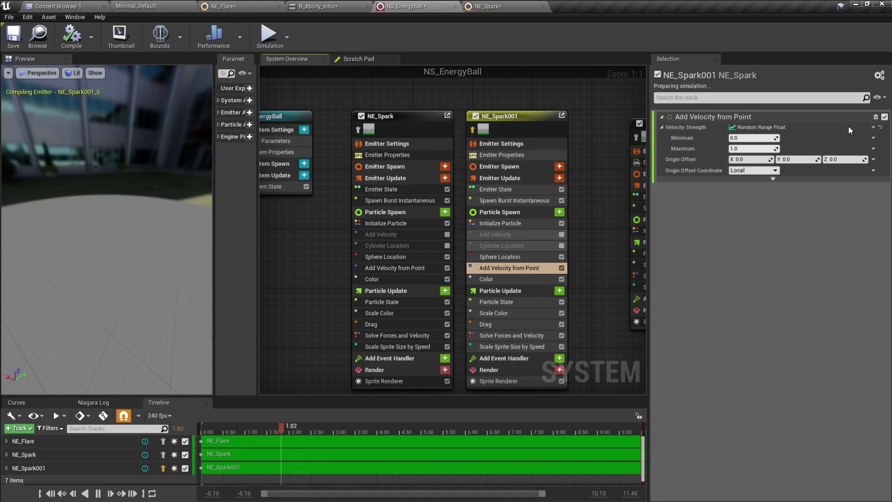
{"action": "left_click", "coordinate": [747, 138]}
{"action": "type", "text": "200"}
{"action": "key", "text": "Return"}
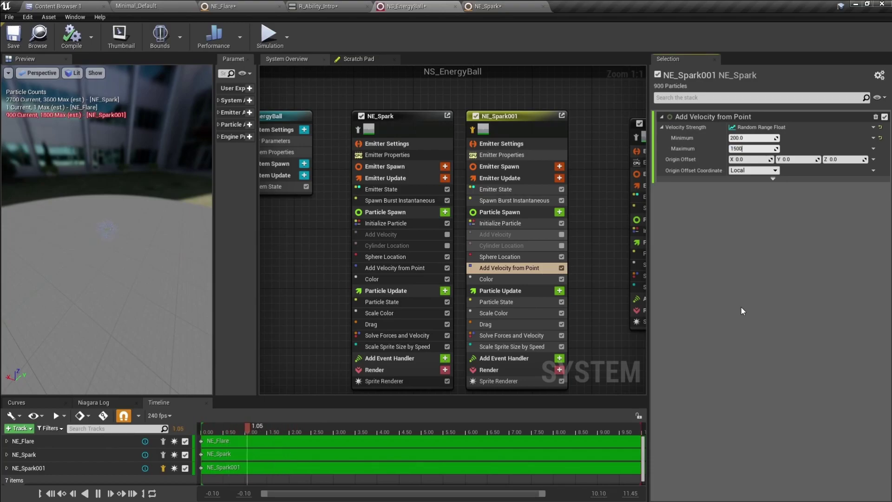
- Widen the NS_EnergyBall preview and examine the isolated NE_Spark001 burst from another angle
{"action": "mouse_move", "coordinate": [141, 204]}
{"action": "left_mouse_down"}
{"action": "mouse_move", "coordinate": [113, 194]}
{"action": "mouse_move", "coordinate": [135, 197]}
{"action": "left_mouse_up"}
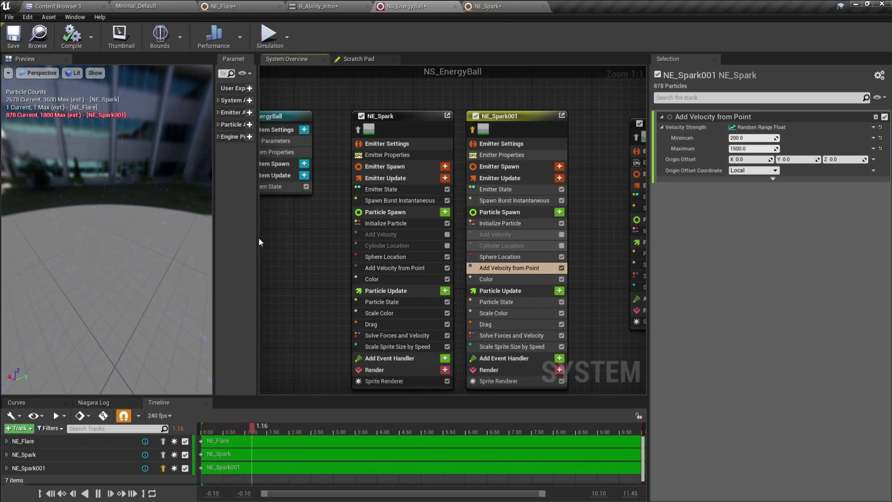
{"action": "left_click_drag", "start_coordinate": [259, 241], "coordinate": [358, 237]}
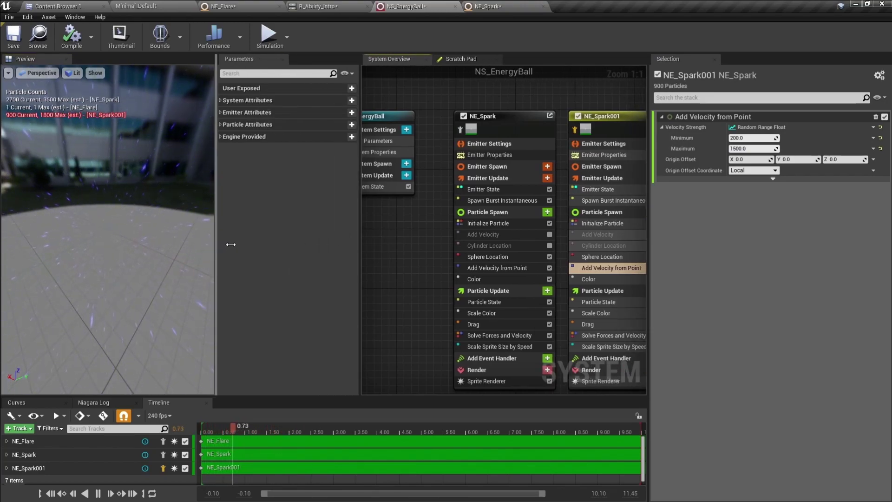
{"action": "left_click_drag", "start_coordinate": [217, 244], "coordinate": [291, 244]}
{"action": "right_click_drag", "start_coordinate": [153, 246], "coordinate": [153, 260]}
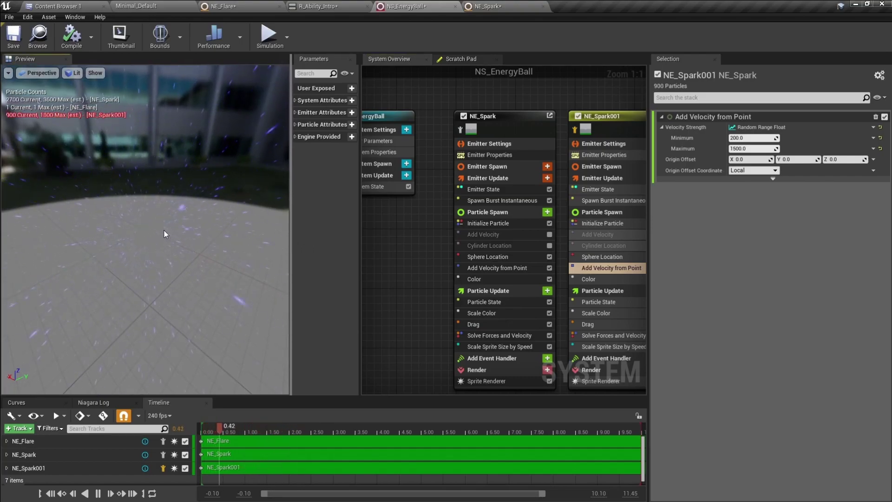
{"action": "left_click_drag", "start_coordinate": [165, 234], "coordinate": [165, 246]}
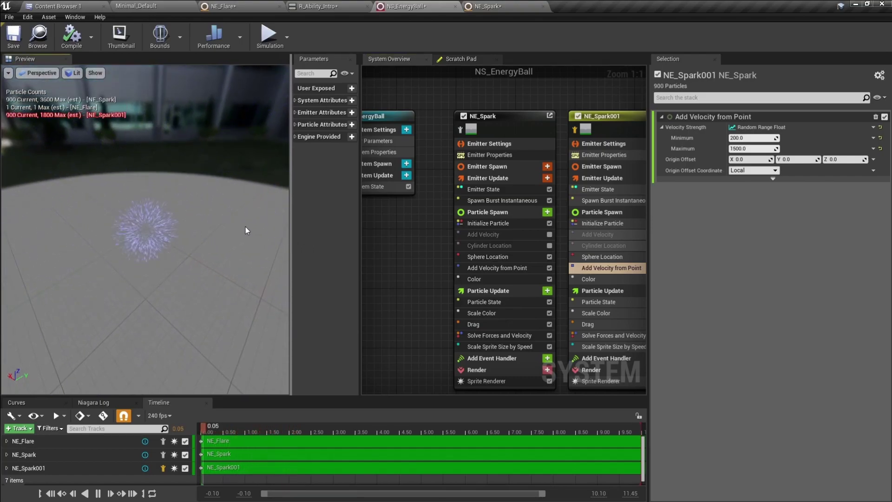
- Examine the float curve and its start and end keys in NE_Spark001's Drag module
{"action": "right_click_drag", "start_coordinate": [539, 111], "coordinate": [428, 92]}
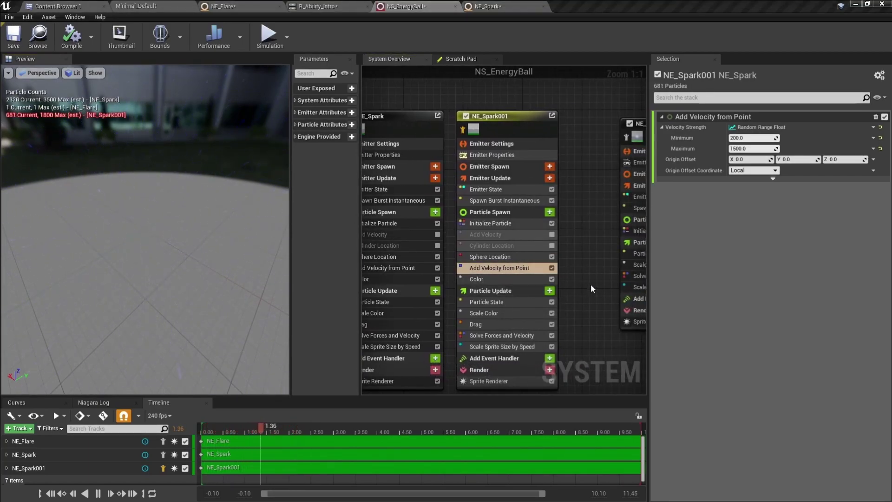
{"action": "right_click_drag", "start_coordinate": [590, 284], "coordinate": [580, 236]}
{"action": "left_click", "coordinate": [514, 278]}
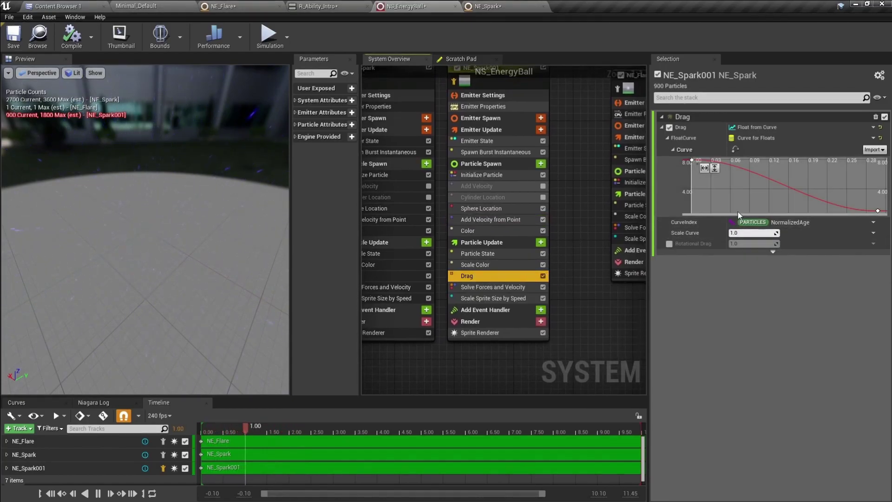
{"action": "left_click", "coordinate": [741, 183]}
{"action": "scroll", "coordinate": [741, 183], "scroll_direction": "down", "scroll_amount": 3}
{"action": "right_click_drag", "start_coordinate": [743, 183], "coordinate": [784, 191]}
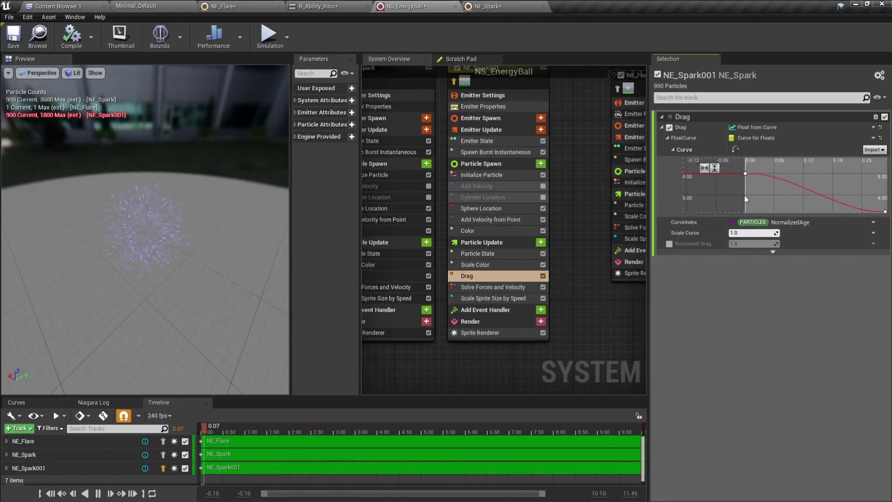
{"action": "left_click_drag", "start_coordinate": [762, 167], "coordinate": [749, 185]}
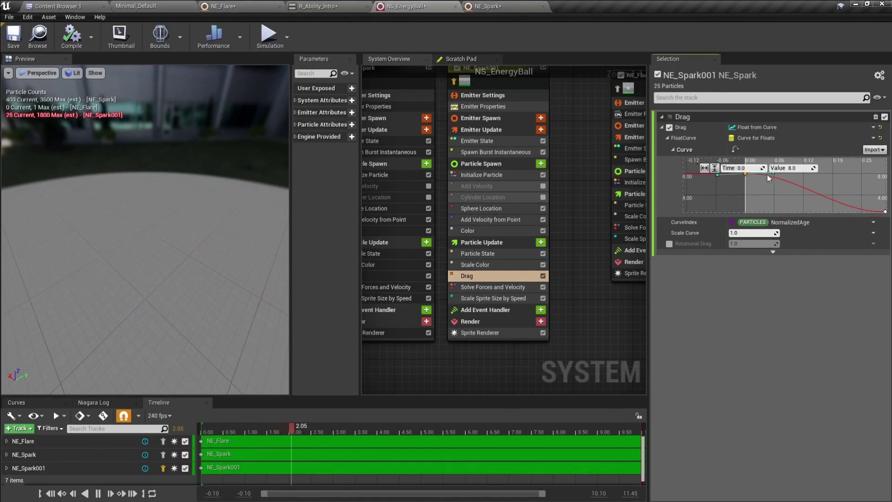
{"action": "right_click_drag", "start_coordinate": [849, 213], "coordinate": [805, 203]}
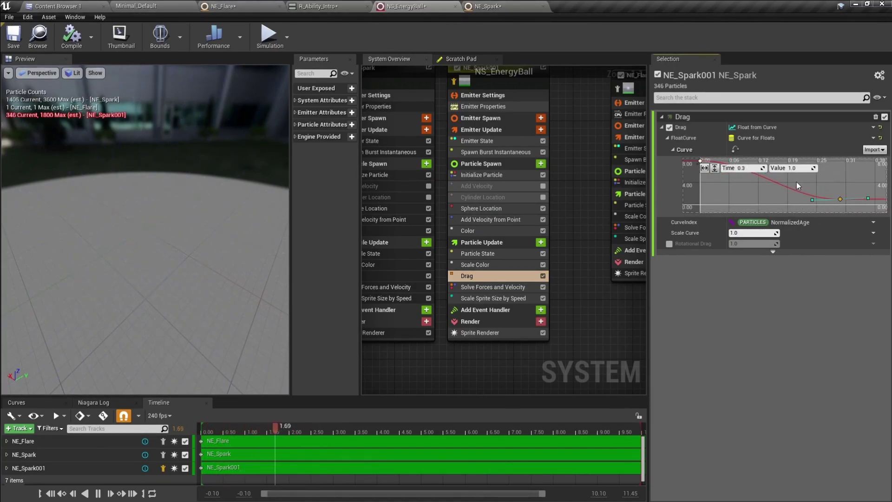
{"action": "right_click_drag", "start_coordinate": [827, 189], "coordinate": [843, 210]}
{"action": "scroll", "coordinate": [737, 191], "scroll_direction": "down", "scroll_amount": 2}
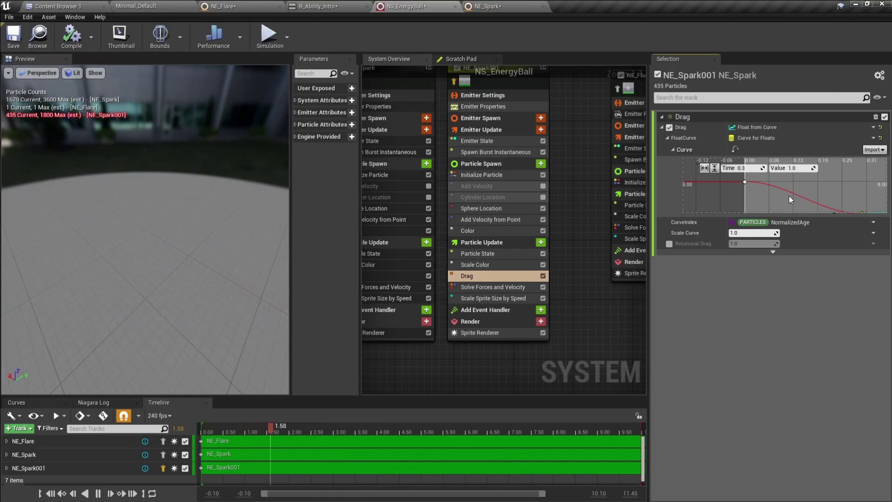
- Replace NE_Spark001's Drag curve with a Random Range Float from 2 to 4, evaluated Every Frame
{"action": "left_click", "coordinate": [872, 129]}
{"action": "type", "text": "uniform"}
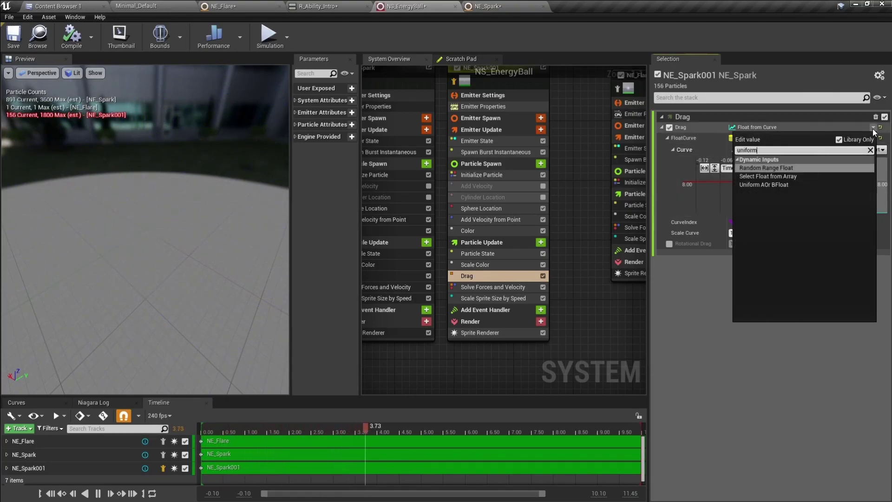
{"action": "key", "text": "Return"}
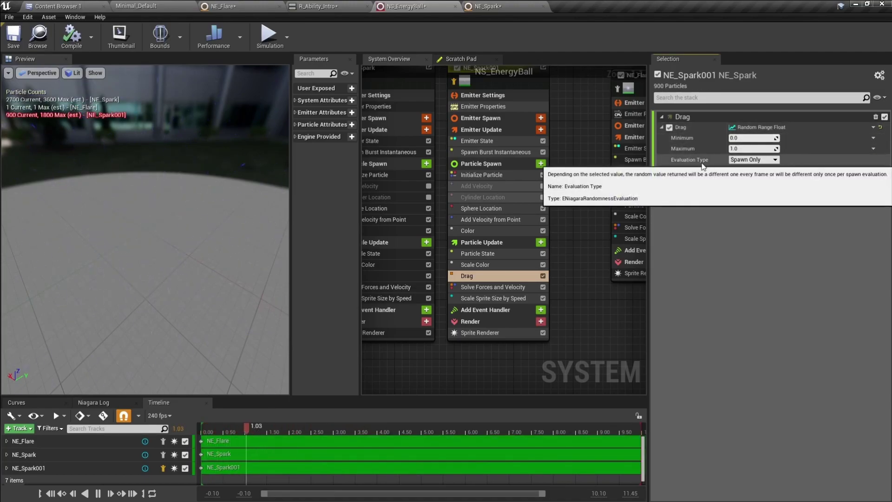
{"action": "left_click", "coordinate": [754, 160]}
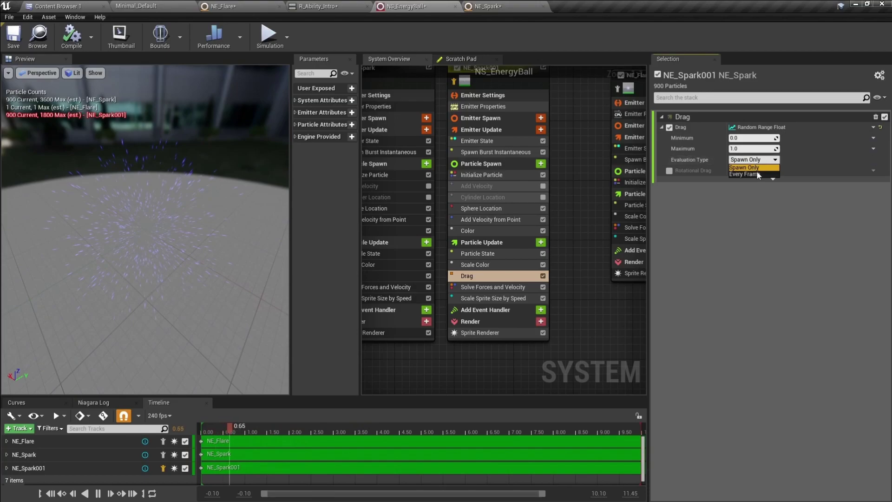
{"action": "left_click", "coordinate": [755, 173]}
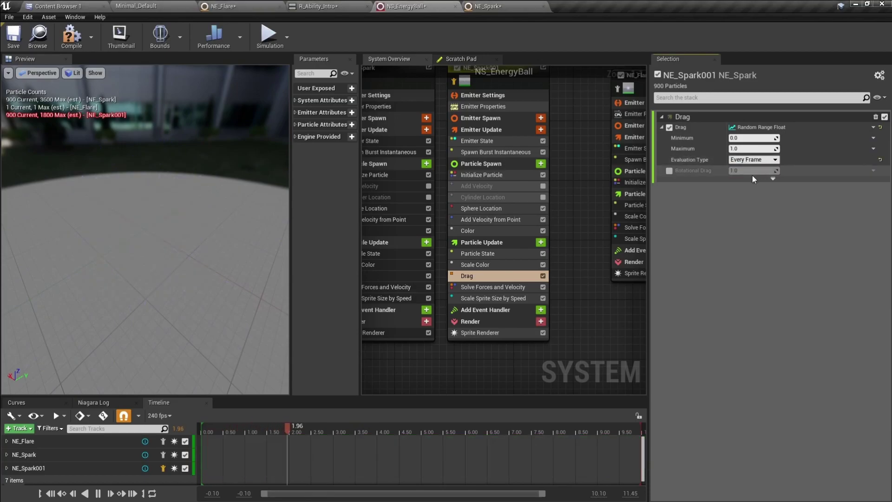
{"action": "left_click", "coordinate": [750, 137]}
{"action": "type", "text": "2"}
{"action": "key", "text": "Return"}
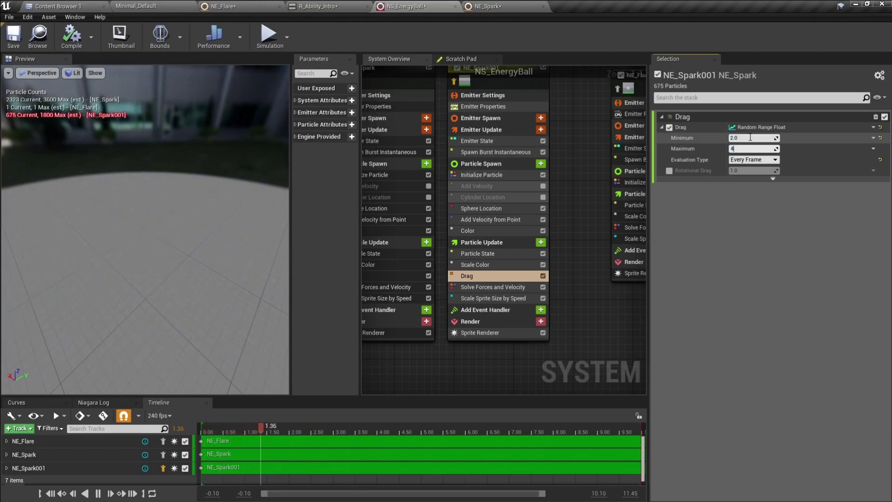
- Examine the NE_Spark001 burst alone, turn its isolation off, and view the complete energy ball effect
{"action": "left_click_drag", "start_coordinate": [169, 214], "coordinate": [165, 235]}
{"action": "key", "text": "slash"}
{"action": "left_click_drag", "start_coordinate": [163, 205], "coordinate": [163, 184]}
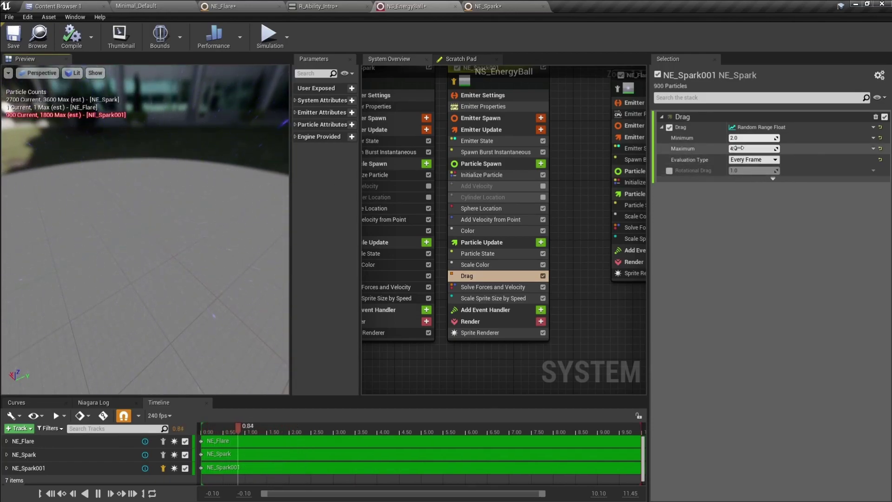
{"action": "left_click_drag", "start_coordinate": [239, 239], "coordinate": [226, 240]}
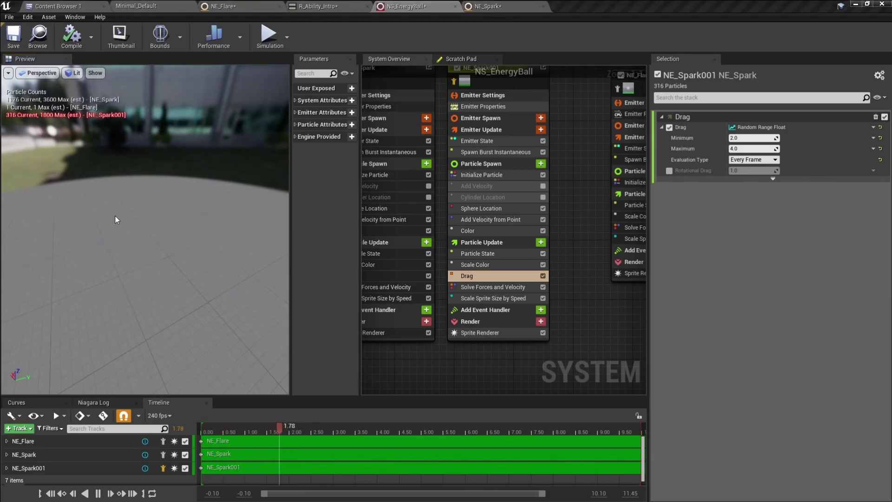
{"action": "left_click_drag", "start_coordinate": [158, 241], "coordinate": [152, 239]}
{"action": "right_click_drag", "start_coordinate": [589, 99], "coordinate": [596, 197]}
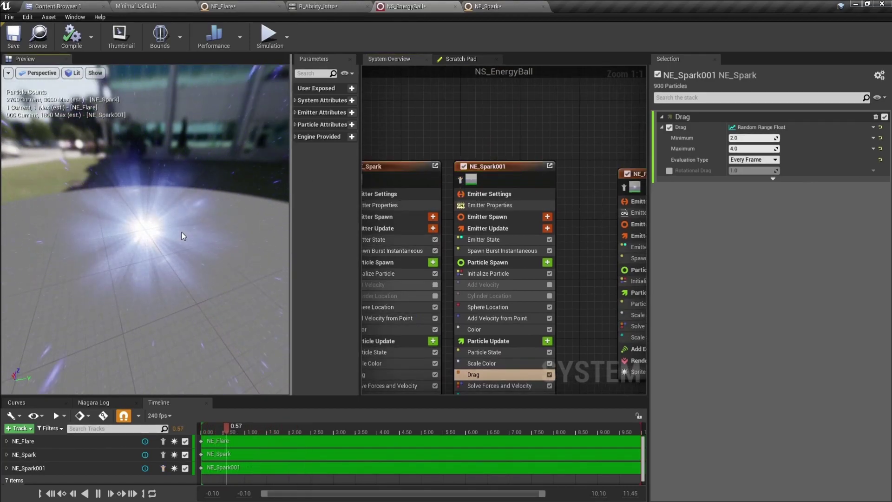
{"action": "mouse_move", "coordinate": [158, 227]}
{"action": "left_mouse_down"}
{"action": "mouse_move", "coordinate": [160, 242]}
{"action": "mouse_move", "coordinate": [148, 218]}
{"action": "left_mouse_up"}
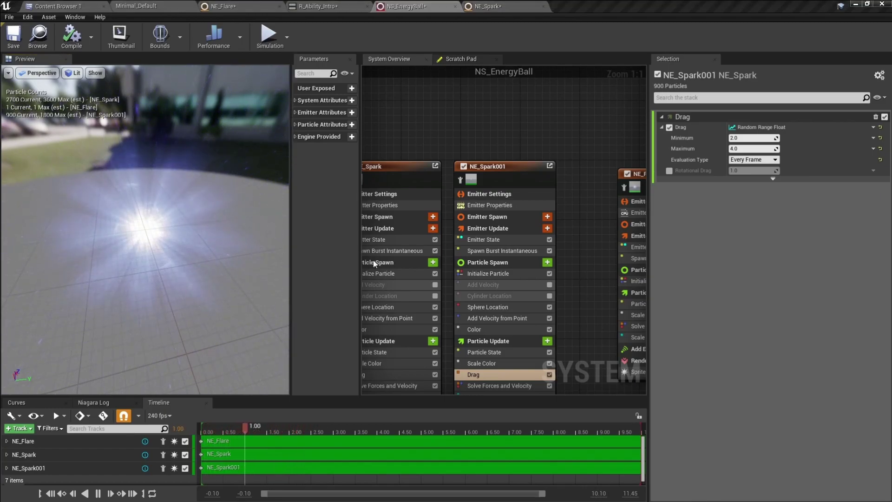
- Set the Sphere Radius in NE_Spark001's Sphere Location to 0 and check the effect in the preview
{"action": "right_click_drag", "start_coordinate": [560, 331], "coordinate": [556, 290]}
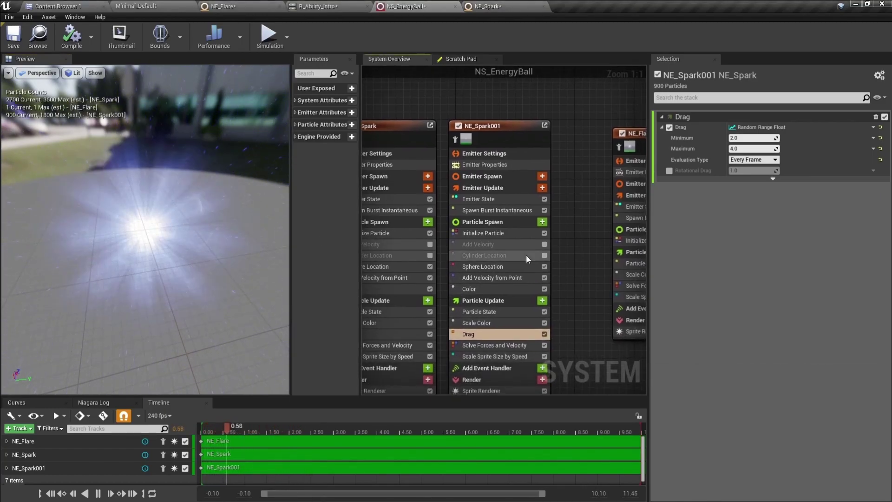
{"action": "left_click", "coordinate": [503, 267]}
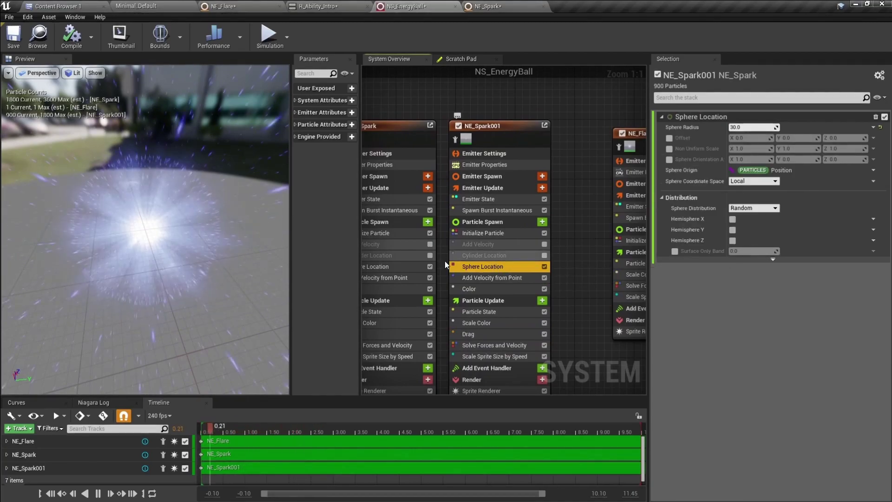
{"action": "left_click_drag", "start_coordinate": [219, 251], "coordinate": [192, 230]}
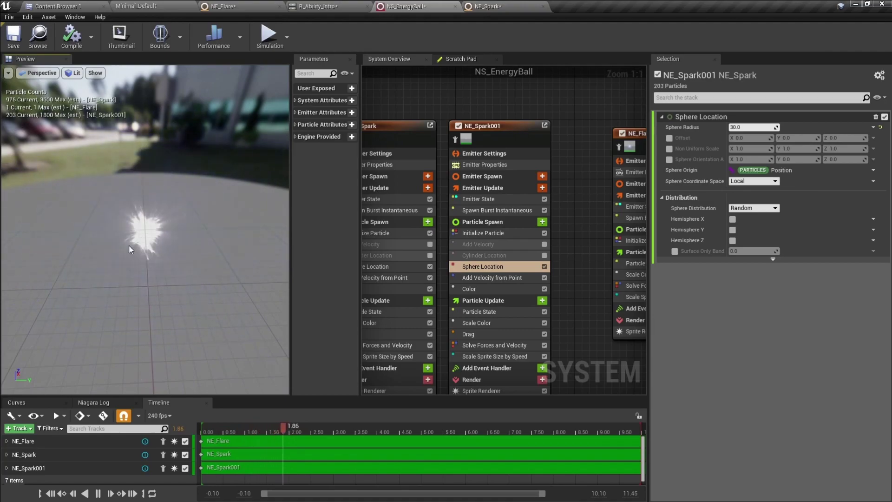
{"action": "left_click", "coordinate": [743, 127]}
{"action": "type", "text": "0"}
{"action": "key", "text": "Return"}
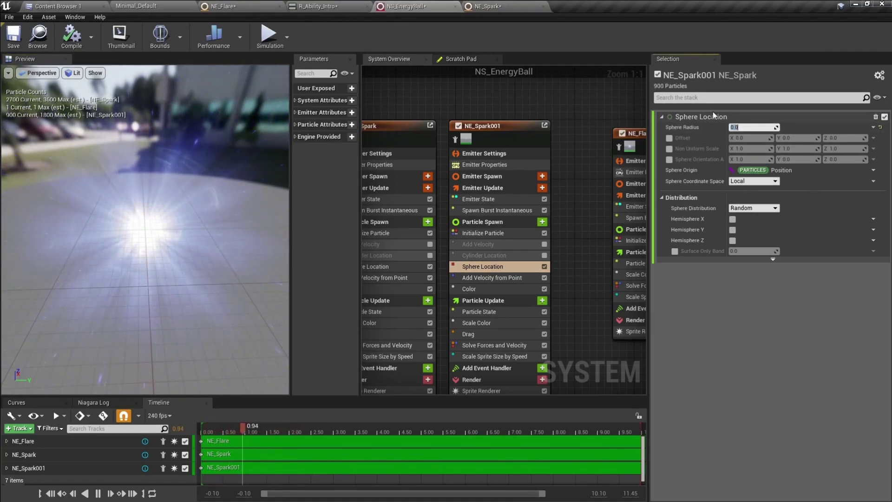
{"action": "left_click_drag", "start_coordinate": [178, 219], "coordinate": [199, 196]}
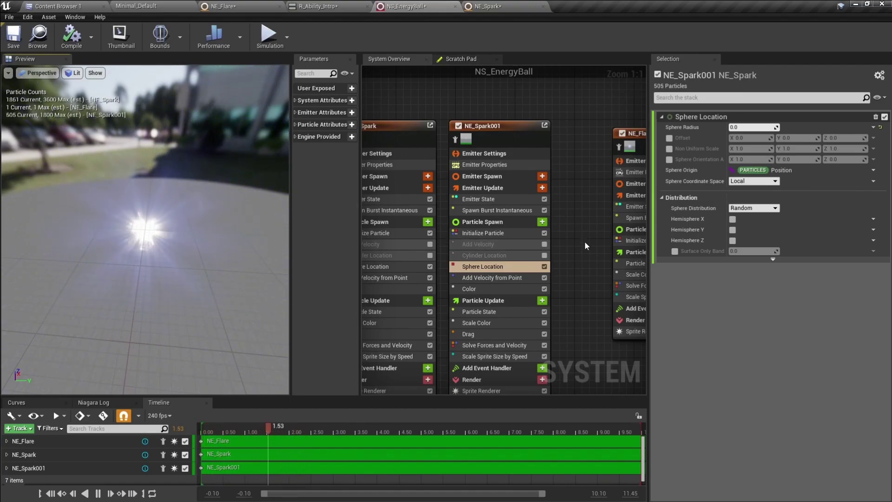
- Set the maximum of NE_Spark001's random Drag range to 9
{"action": "right_click_drag", "start_coordinate": [566, 308], "coordinate": [565, 297]}
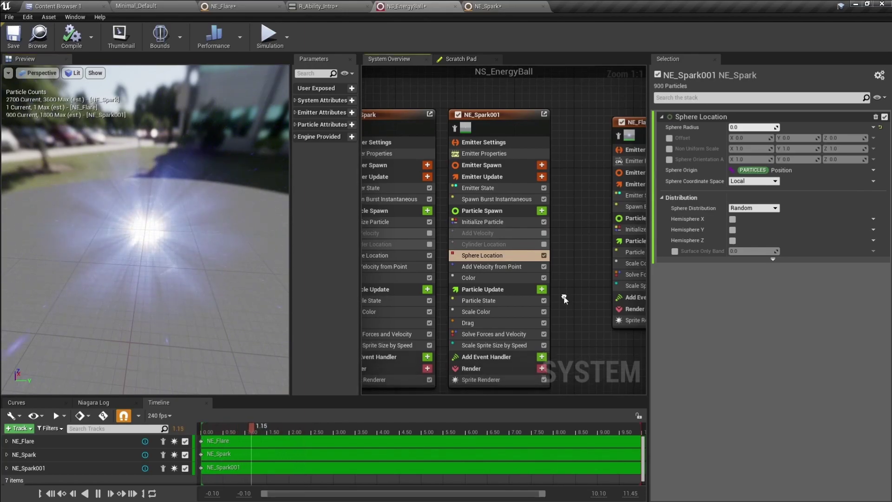
{"action": "left_click", "coordinate": [498, 325]}
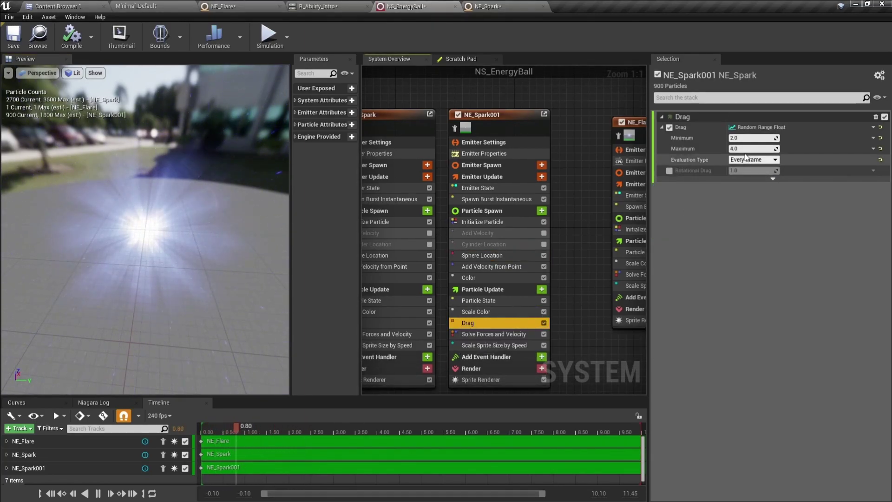
{"action": "left_click", "coordinate": [748, 149]}
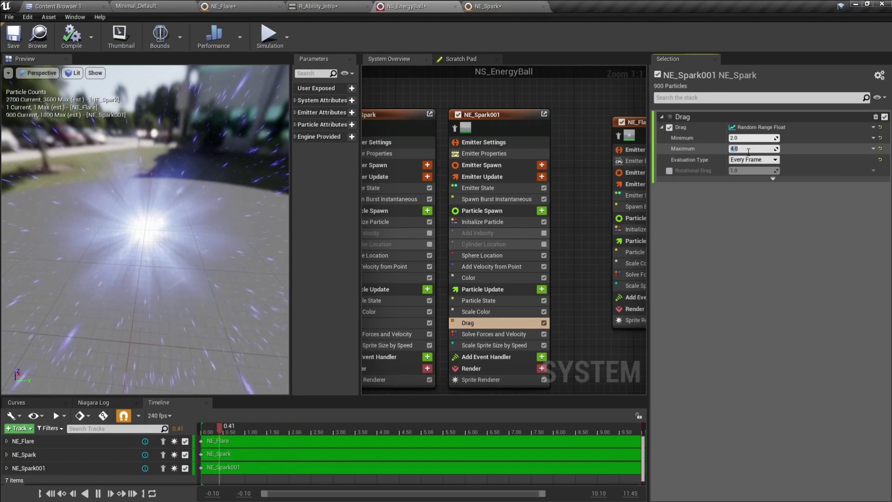
{"action": "type", "text": "9.0"}
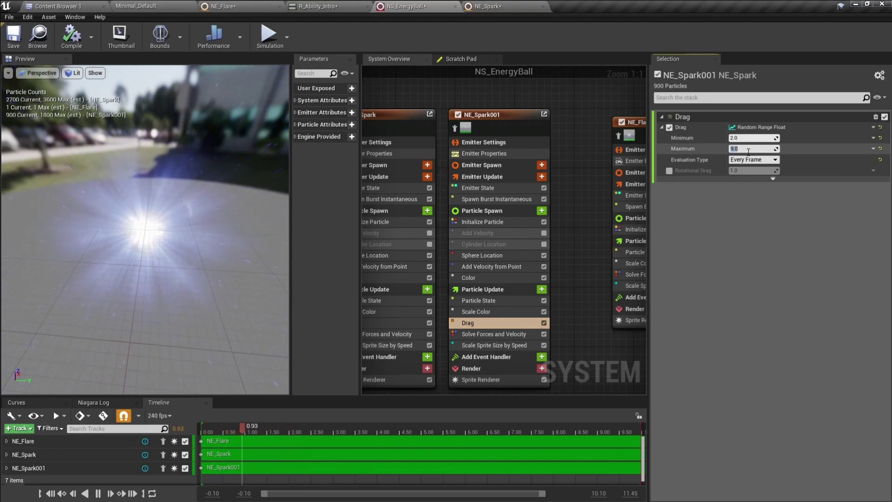
- Set the minimum of NE_Spark001's random Velocity Strength in Add Velocity from Point to 100
{"action": "left_click", "coordinate": [503, 267]}
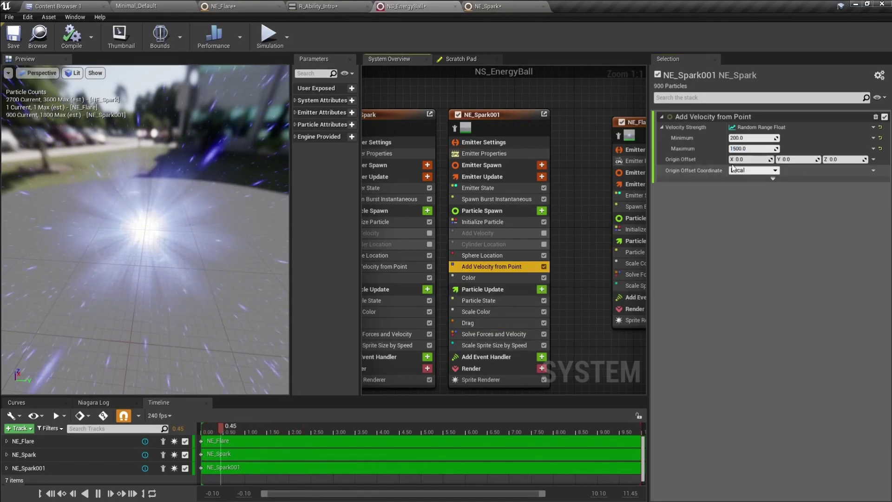
{"action": "left_click", "coordinate": [750, 138]}
{"action": "type", "text": "100"}
{"action": "key", "text": "Return"}
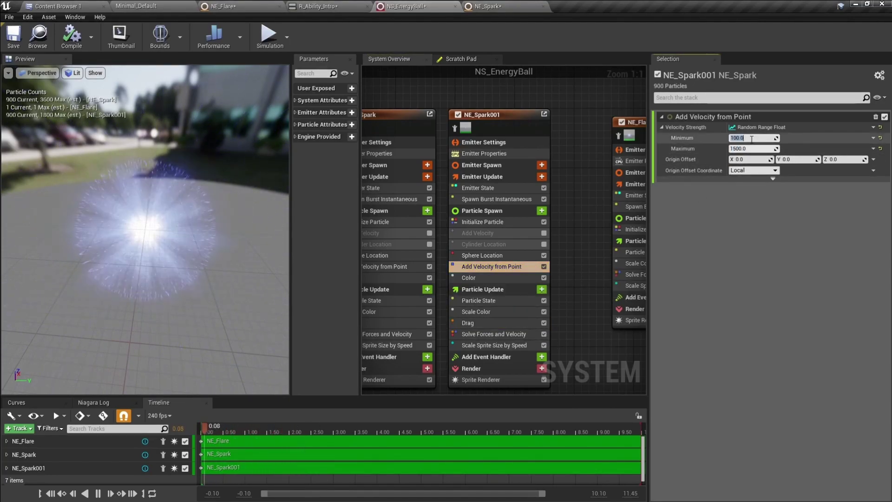
- Isolate the NE_Spark001 emitter and check its burst in the preview and in the R_Ability_Intro animation
{"action": "left_click", "coordinate": [454, 129]}
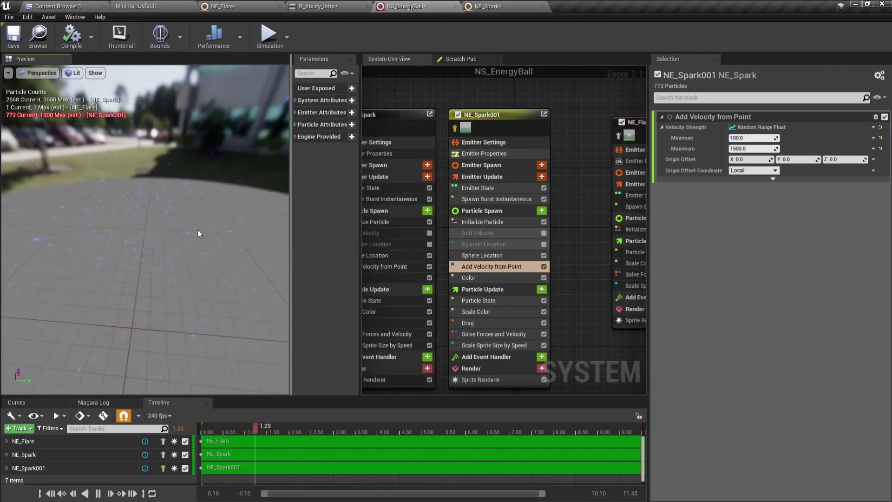
{"action": "left_click_drag", "start_coordinate": [198, 230], "coordinate": [223, 210]}
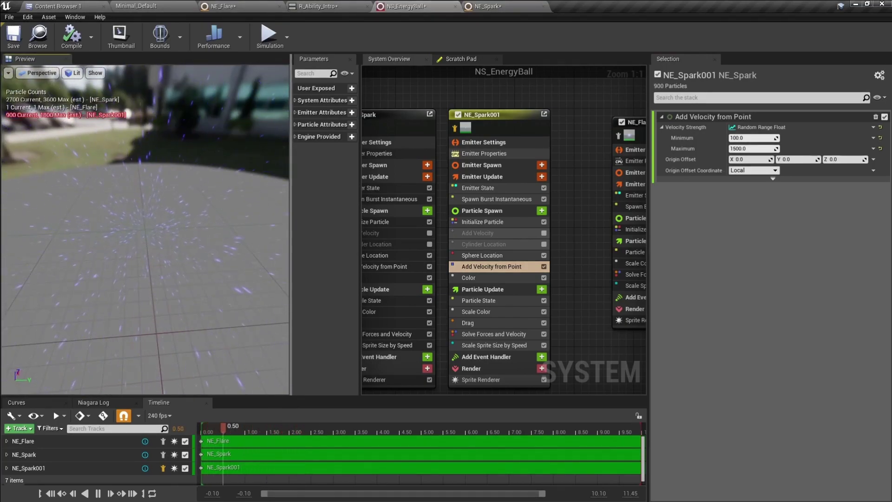
{"action": "left_click", "coordinate": [320, 5]}
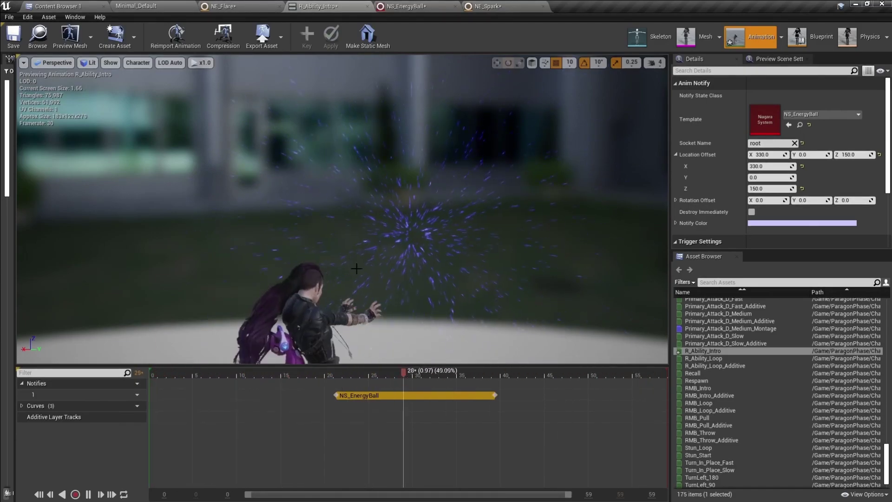
- Set the maximum of NE_Spark001's random particle Lifetime to 4 and check the sparks in the R_Ability_Intro animation
{"action": "left_click", "coordinate": [404, 6]}
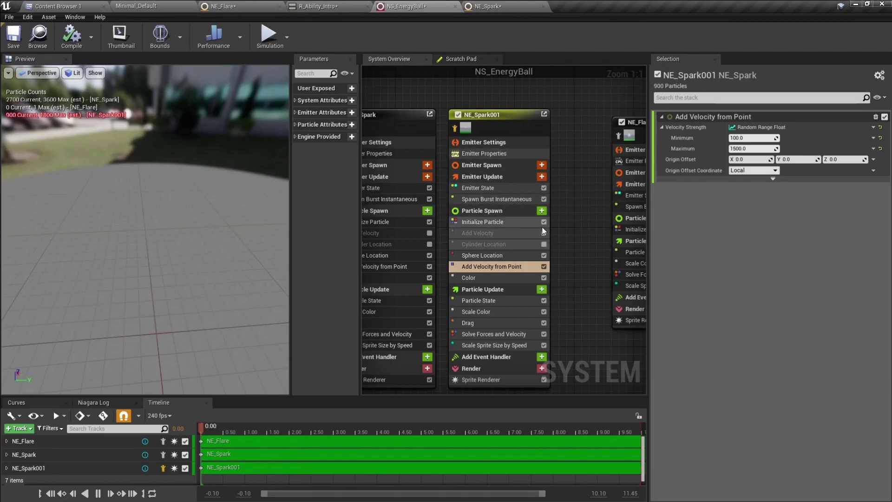
{"action": "left_click", "coordinate": [495, 222]}
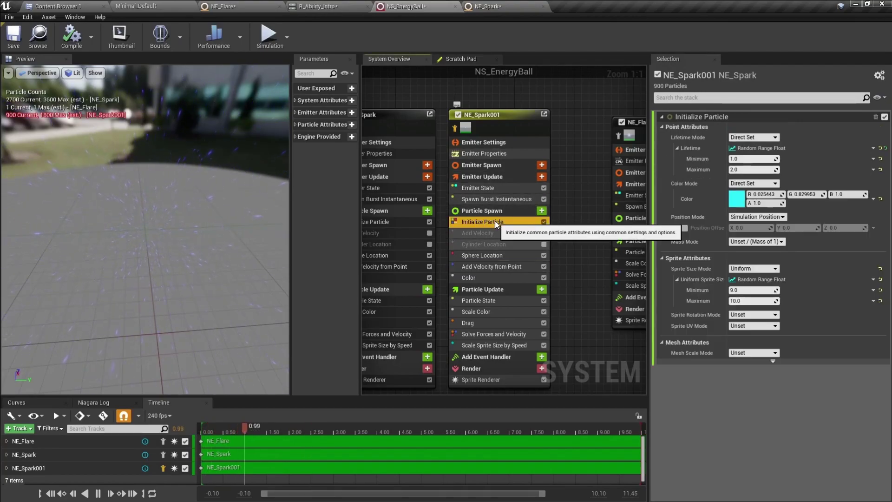
{"action": "left_click", "coordinate": [747, 171]}
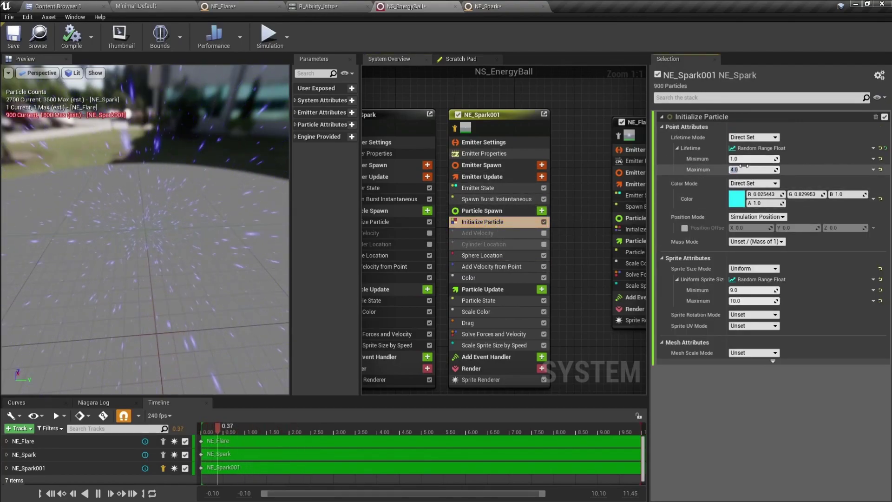
{"action": "left_click", "coordinate": [333, 6]}
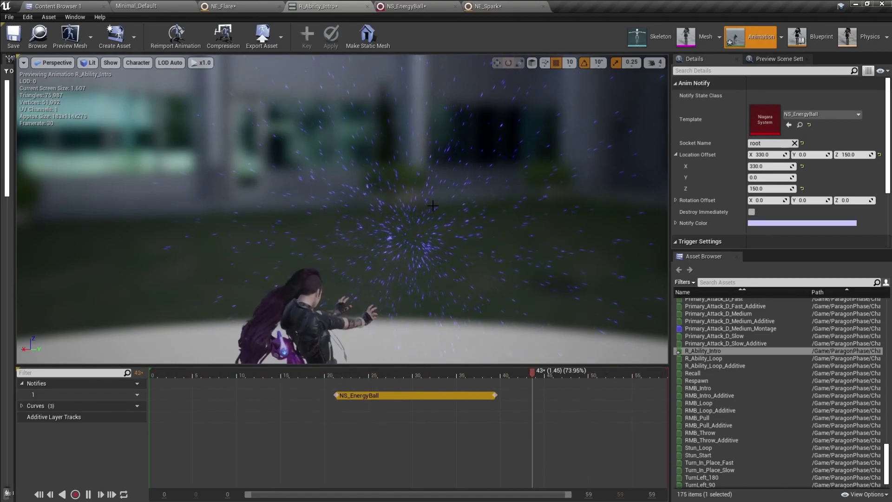
- Set NE_Spark001's random particle Lifetime range to 1.5 to 3 and check the sparks in the R_Ability_Intro animation
{"action": "left_click", "coordinate": [431, 5]}
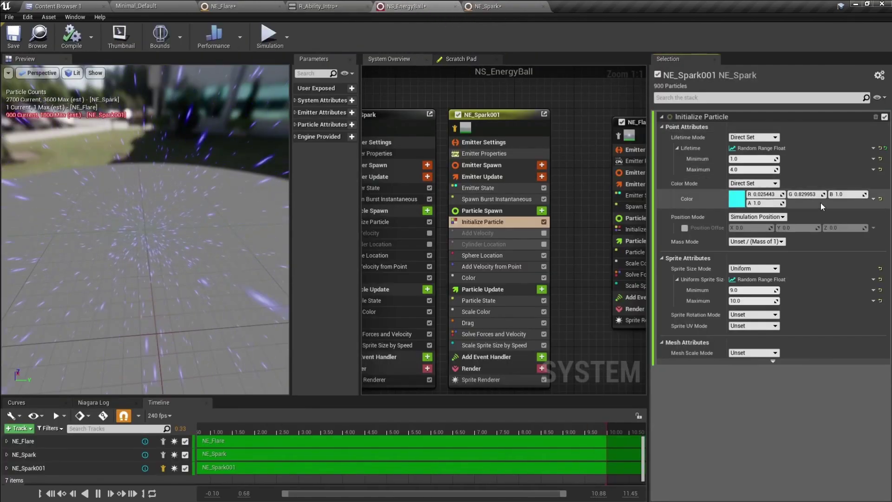
{"action": "left_click", "coordinate": [750, 162]}
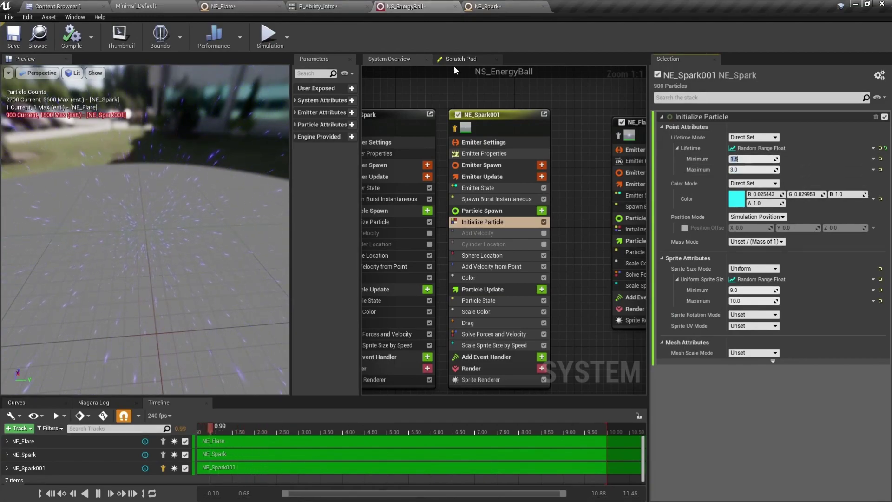
{"action": "left_click", "coordinate": [326, 5]}
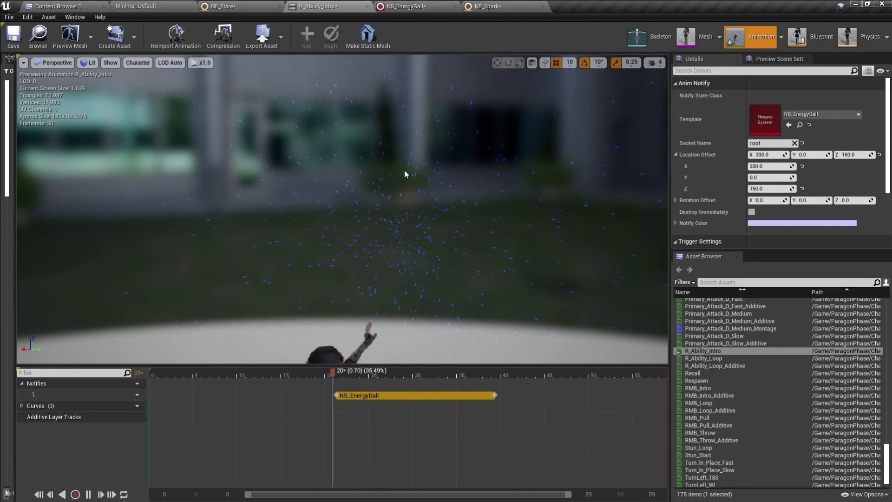
- Turn off NE_Spark001's isolation and check the complete energy ball in the R_Ability_Intro animation
{"action": "left_click", "coordinate": [405, 6]}
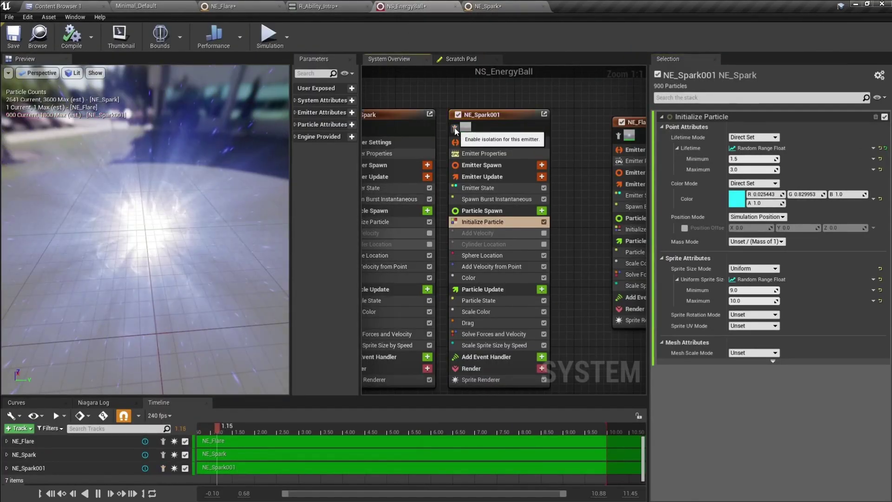
{"action": "left_click", "coordinate": [319, 6]}
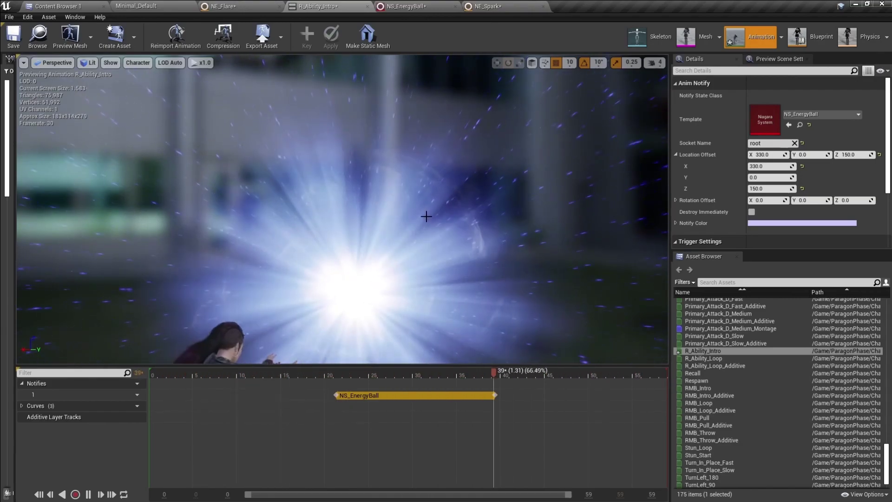
- Set the maximum of NE_Spark001's random Drag range to 5 and check the effect in the R_Ability_Intro animation
{"action": "left_click", "coordinate": [400, 7]}
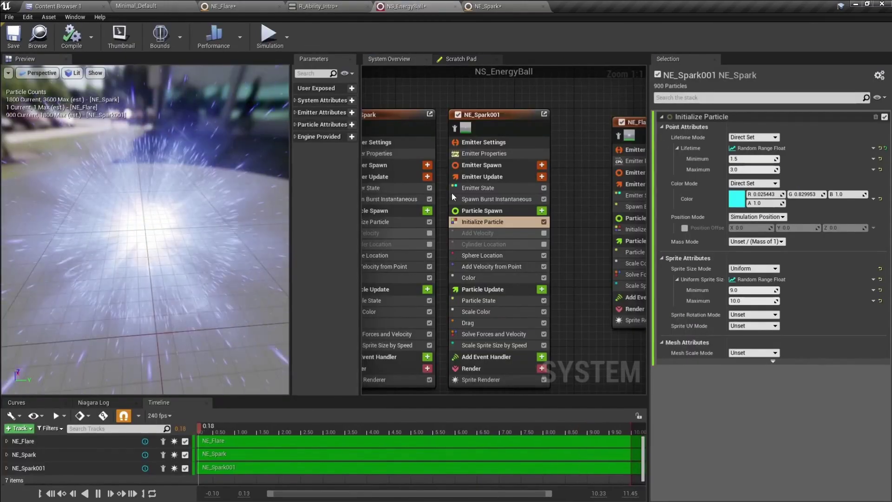
{"action": "left_click", "coordinate": [507, 323]}
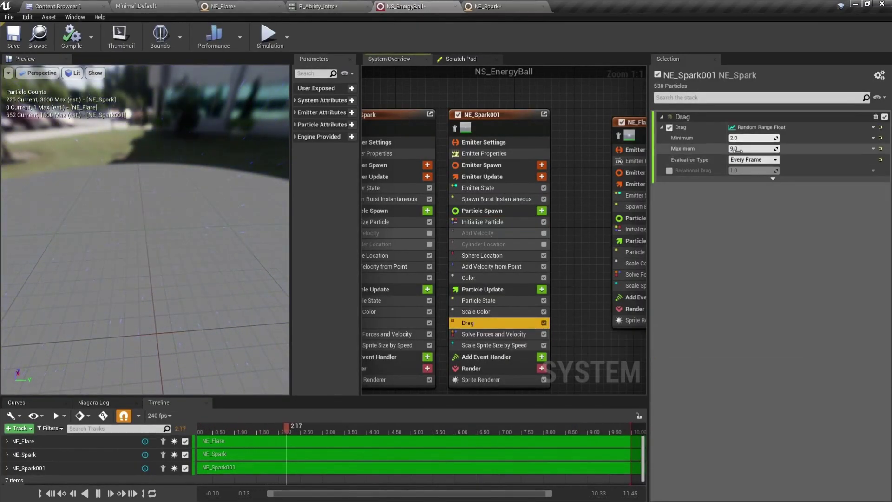
{"action": "type", "text": "5"}
{"action": "key", "text": "Return"}
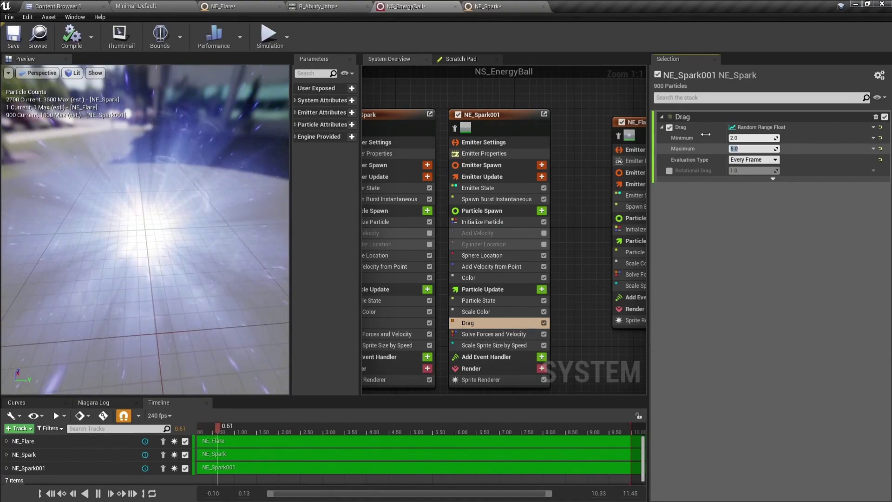
{"action": "left_click", "coordinate": [358, 6]}
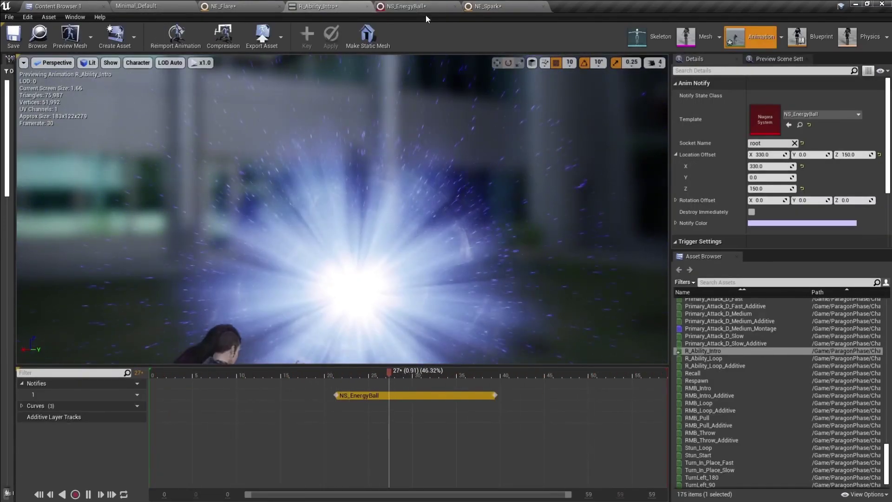
- Set the minimum of NE_Spark001's random Velocity Strength to 300 and check the effect in the R_Ability_Intro animation
{"action": "left_click", "coordinate": [402, 6]}
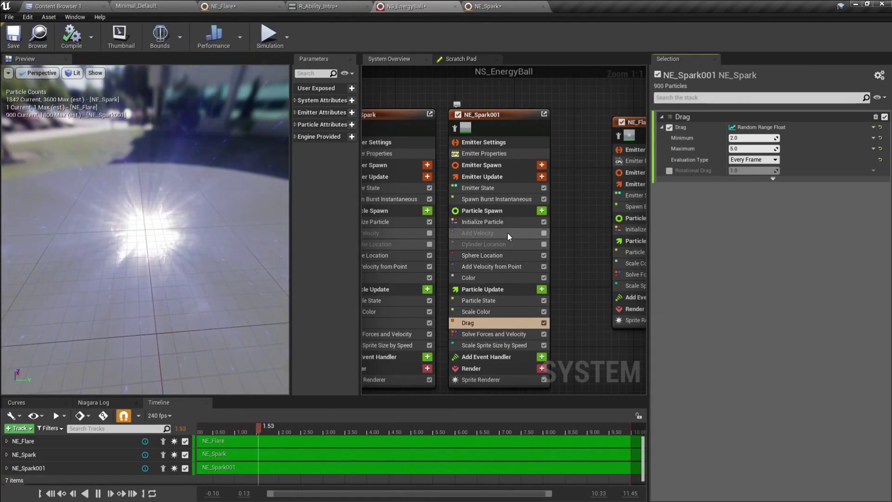
{"action": "left_click", "coordinate": [501, 266]}
{"action": "left_click", "coordinate": [749, 139]}
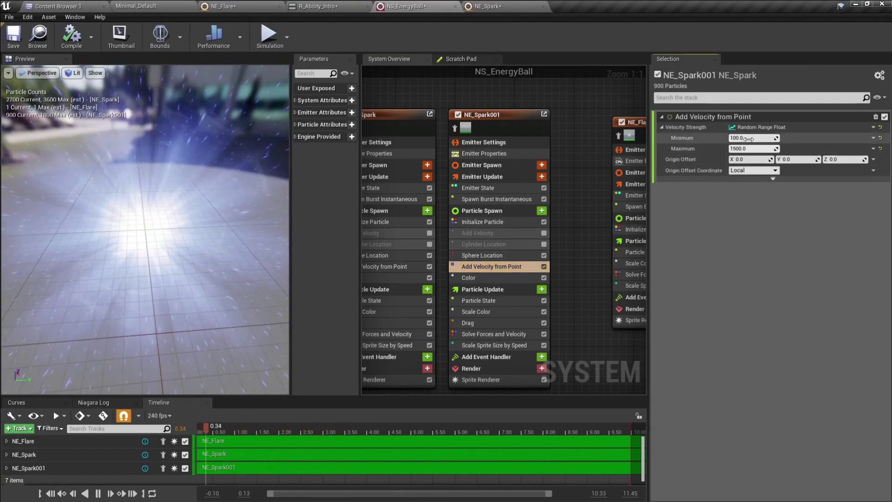
{"action": "type", "text": "300"}
{"action": "key", "text": "Return"}
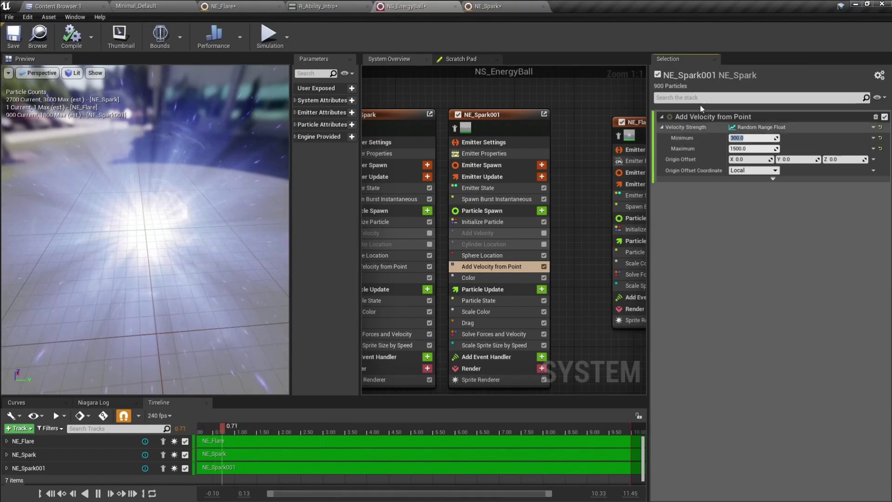
{"action": "left_click", "coordinate": [353, 5]}
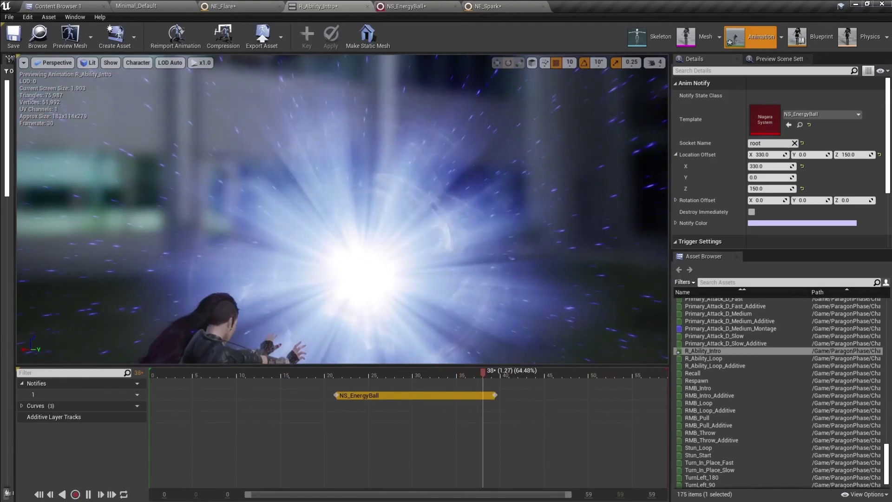
- Set NE_Spark001's random Drag range to 1 to 3 and check the effect in the R_Ability_Intro animation
{"action": "left_click", "coordinate": [400, 7]}
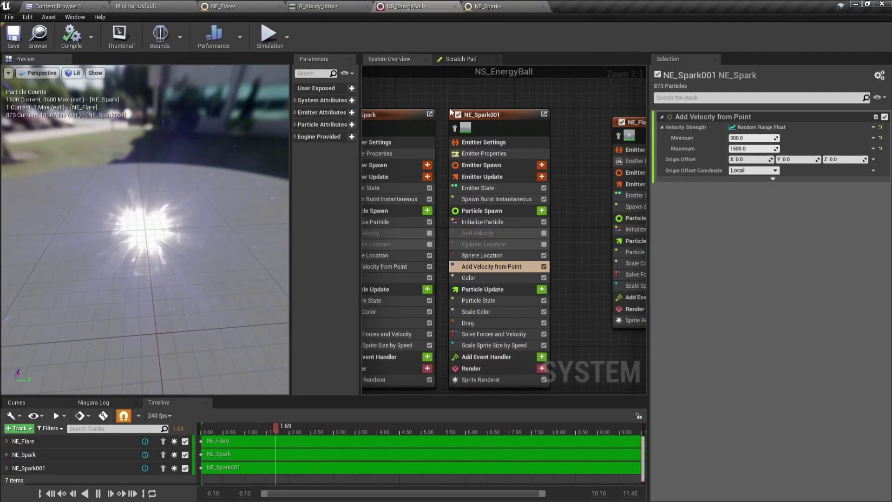
{"action": "left_click", "coordinate": [498, 323]}
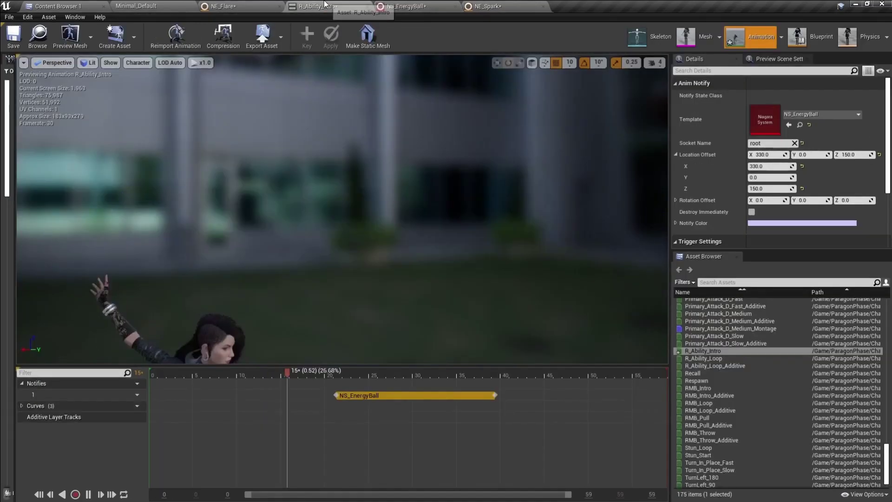
{"action": "left_click", "coordinate": [318, 7]}
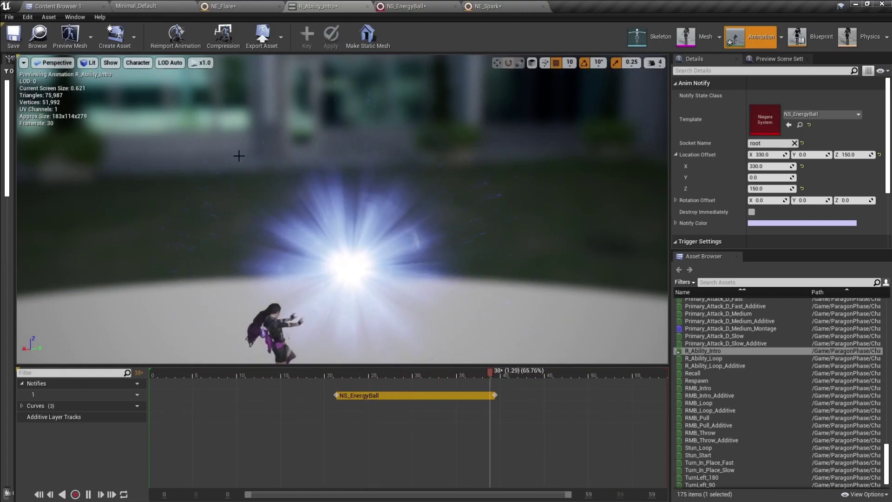
- Set the Sphere Radius in NE_Spark's Sphere Location to 15 and check the effect from several angles in the R_Ability_Intro animation
{"action": "left_click", "coordinate": [416, 6]}
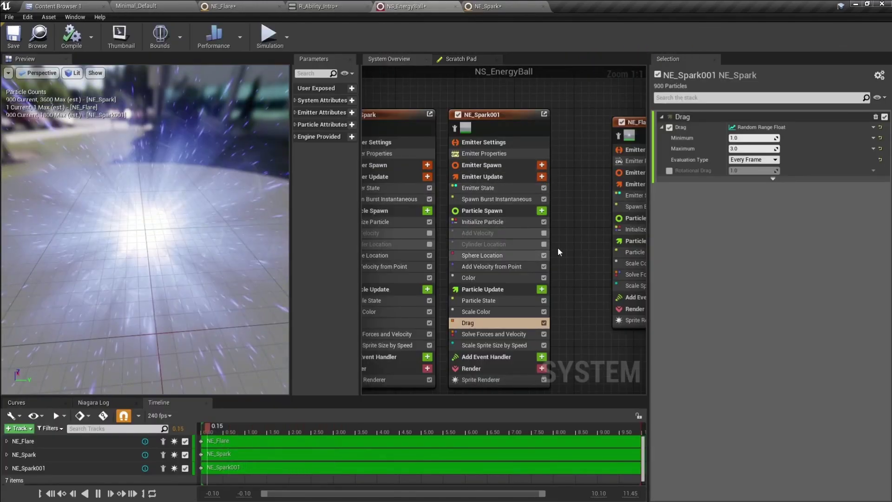
{"action": "left_click", "coordinate": [442, 246]}
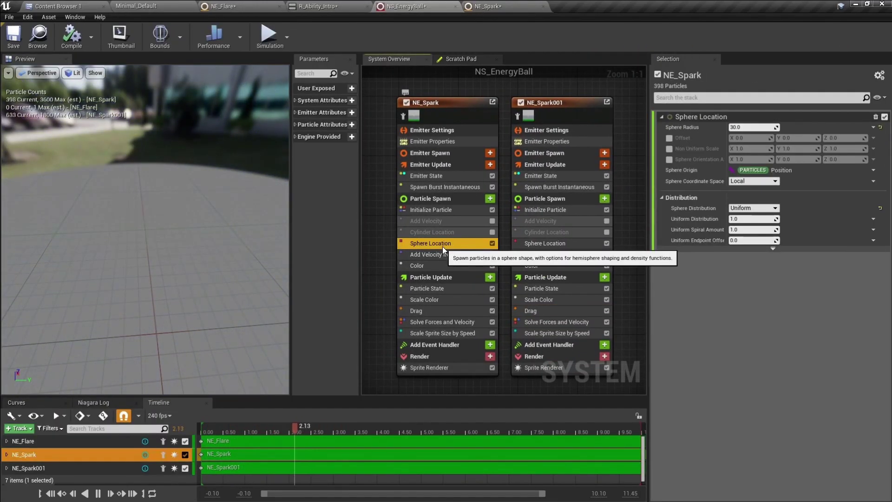
{"action": "left_click", "coordinate": [741, 129]}
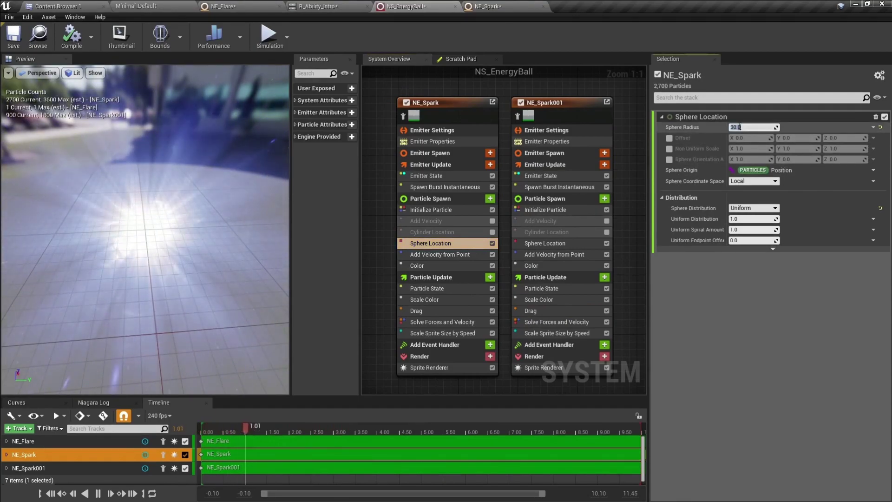
{"action": "type", "text": "15"}
{"action": "key", "text": "Return"}
{"action": "left_click", "coordinate": [319, 6]}
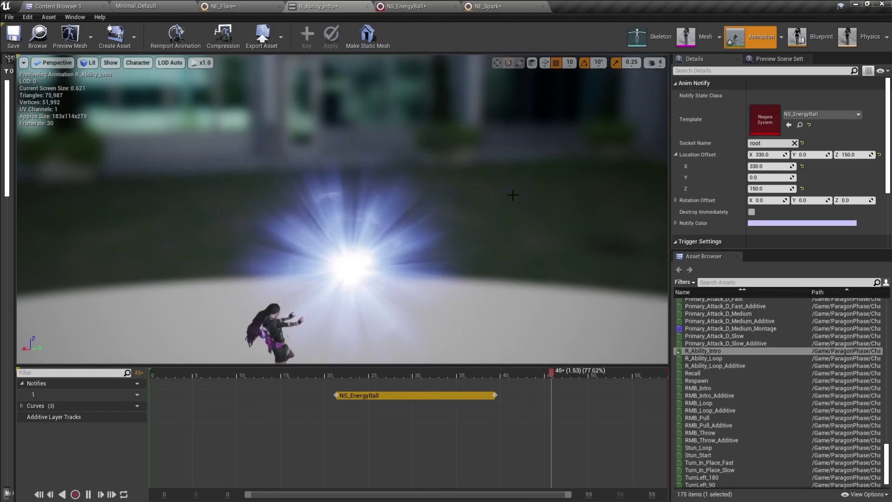
{"action": "left_click_drag", "start_coordinate": [521, 199], "coordinate": [488, 205], "text": "alt"}
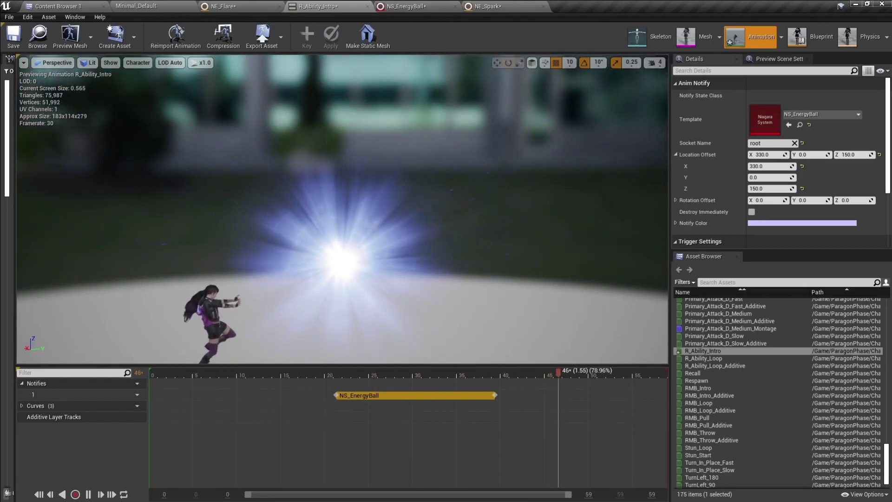
{"action": "right_click_drag", "start_coordinate": [343, 209], "coordinate": [311, 232]}
- Review the complete energy ball in the NS_EnergyBall preview and in the R_Ability_Intro animation
{"action": "left_click", "coordinate": [65, 5]}
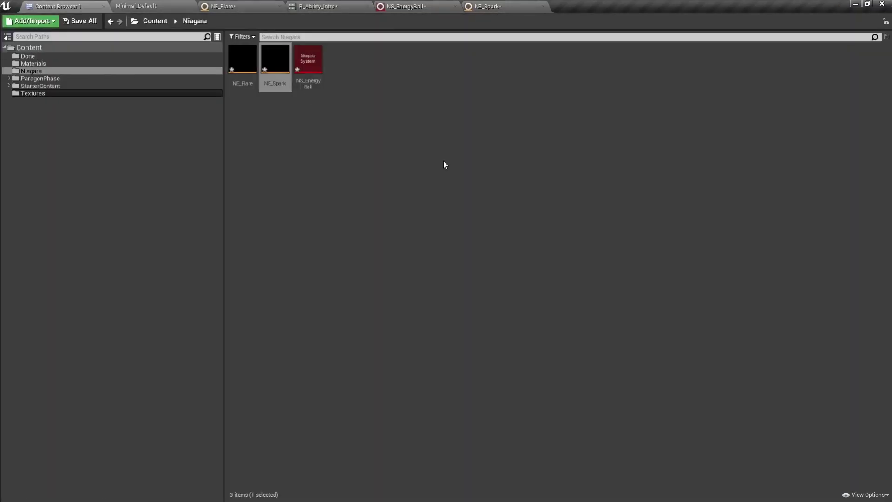
{"action": "left_click", "coordinate": [414, 7]}
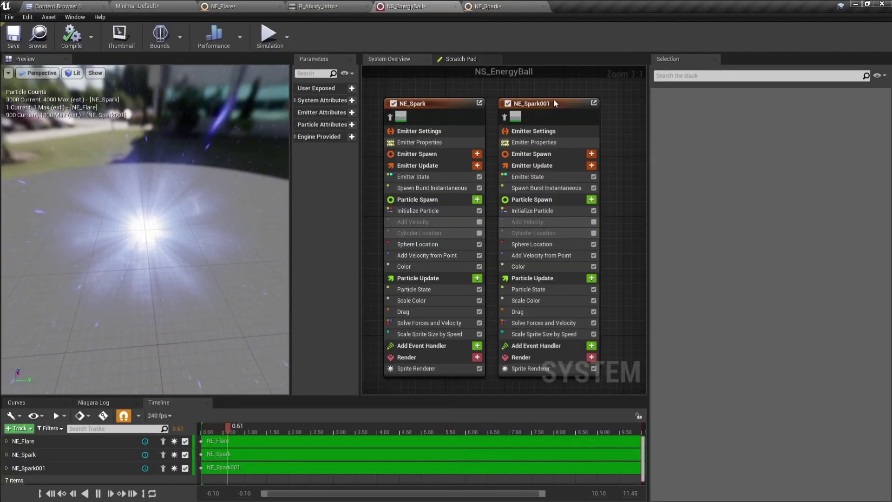
{"action": "left_click_drag", "start_coordinate": [194, 220], "coordinate": [190, 224]}
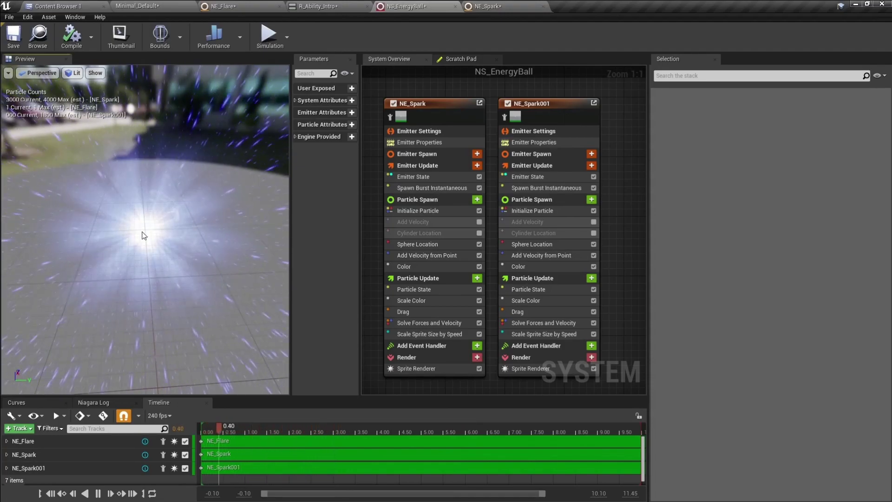
{"action": "left_click", "coordinate": [334, 6]}
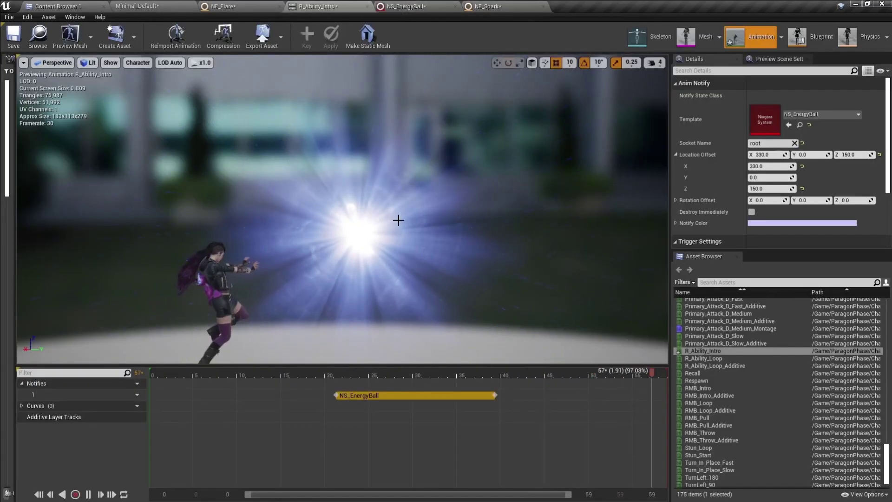